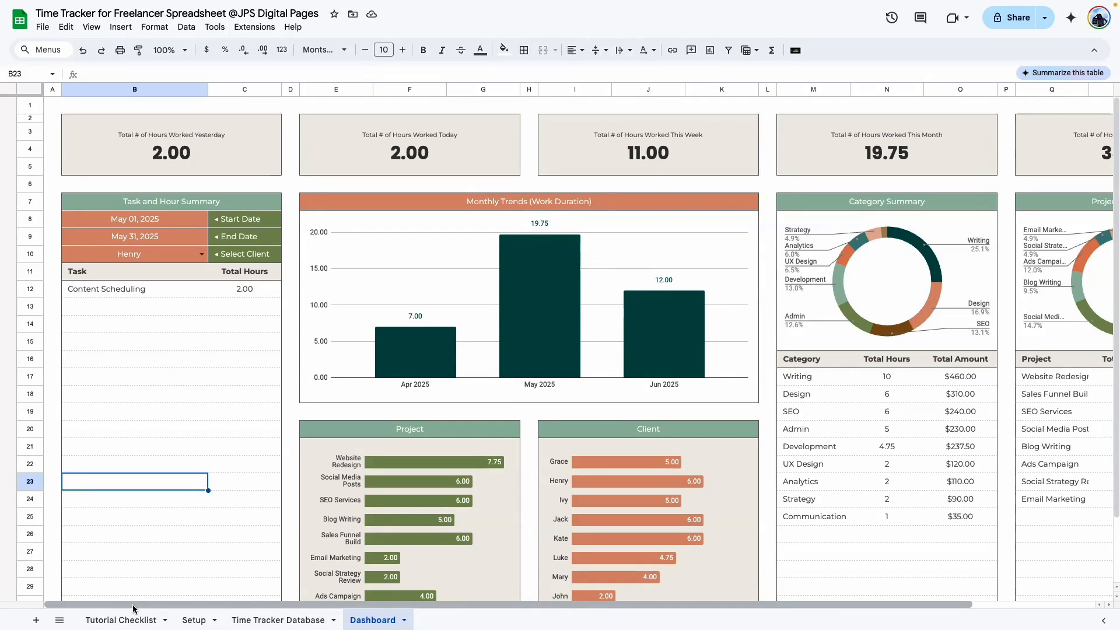
# Look through the Tutorial Checklist, Setup, Time Tracker Database and Dashboard sheets to examine the finished template's structure
pyautogui.click(130, 620)
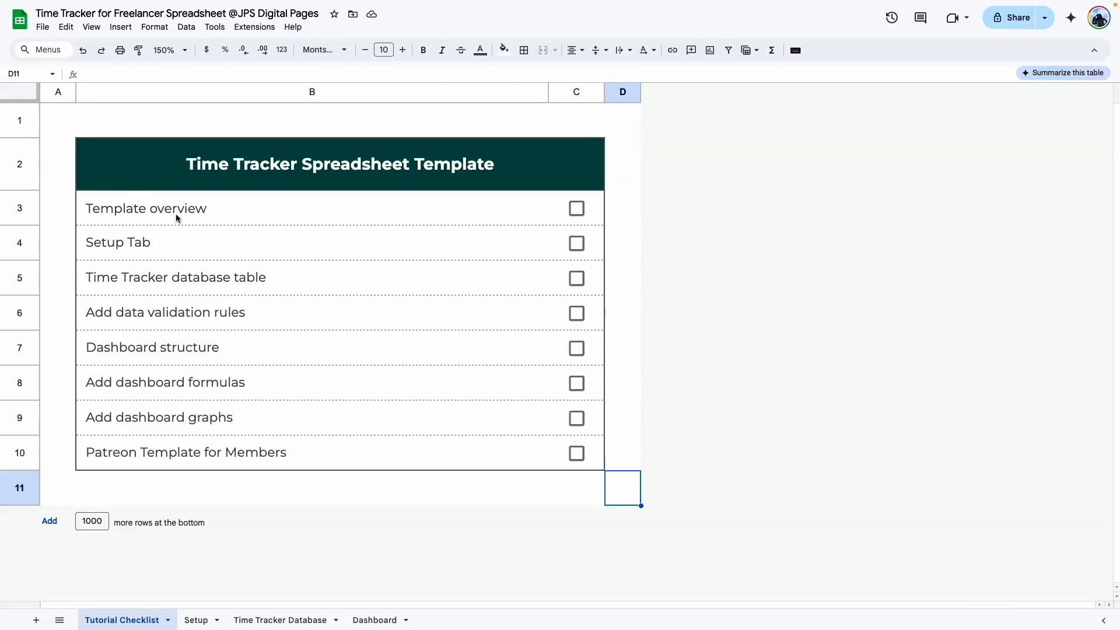
pyautogui.click(199, 620)
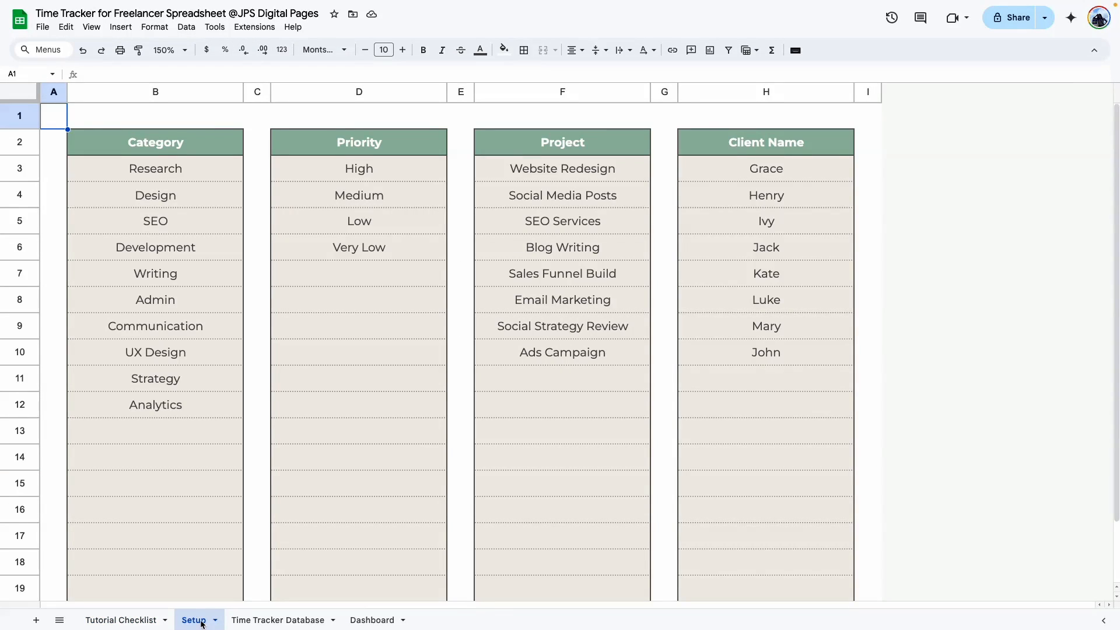
pyautogui.click(257, 620)
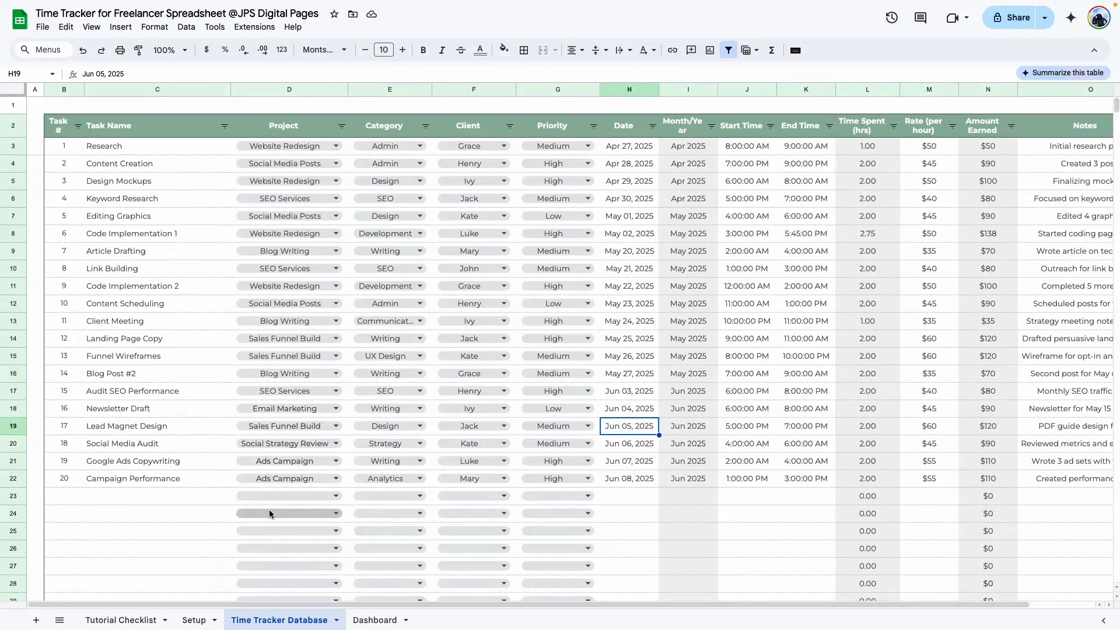
pyautogui.click(374, 621)
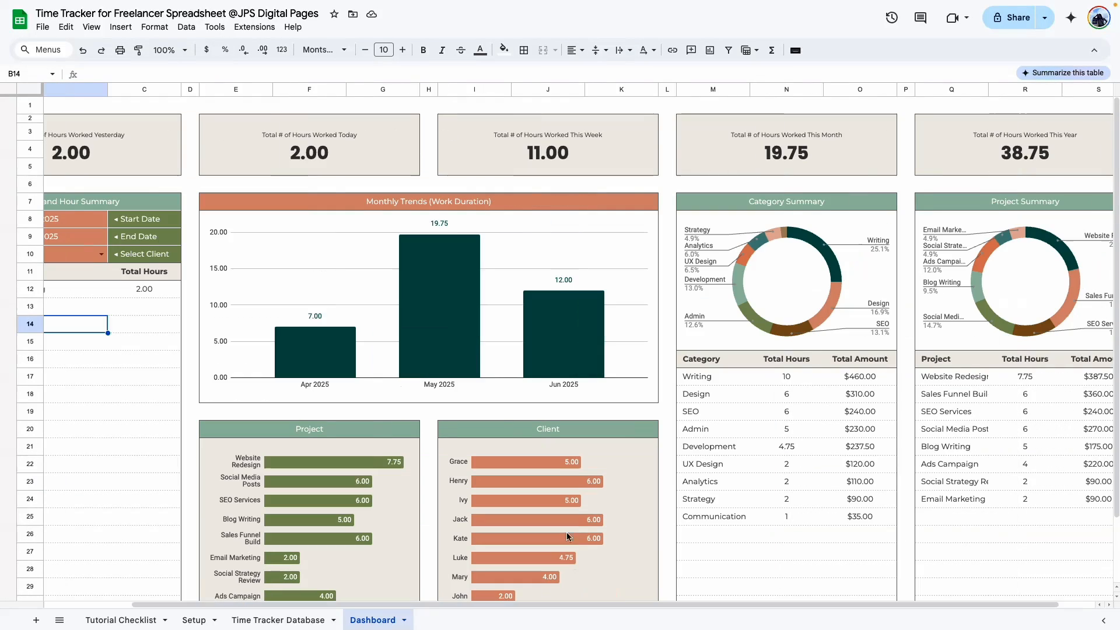
pyautogui.scroll(-2, 537, 351)
pyautogui.scroll(2, 537, 353)
pyautogui.moveTo(625, 606); pyautogui.dragTo(812, 605)
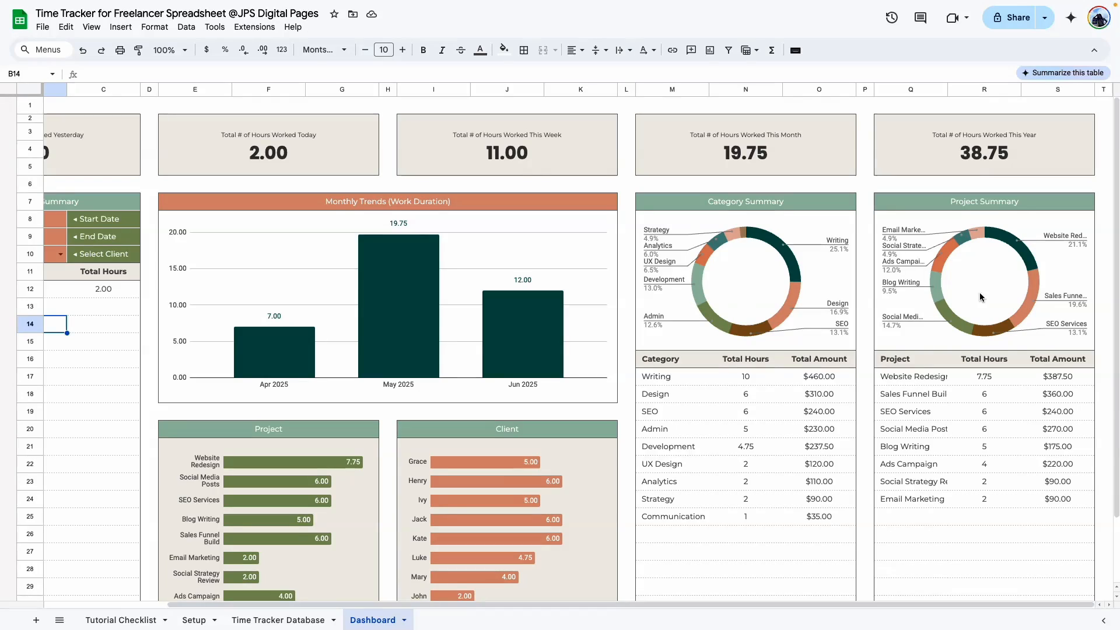
pyautogui.moveTo(590, 605); pyautogui.dragTo(465, 605)
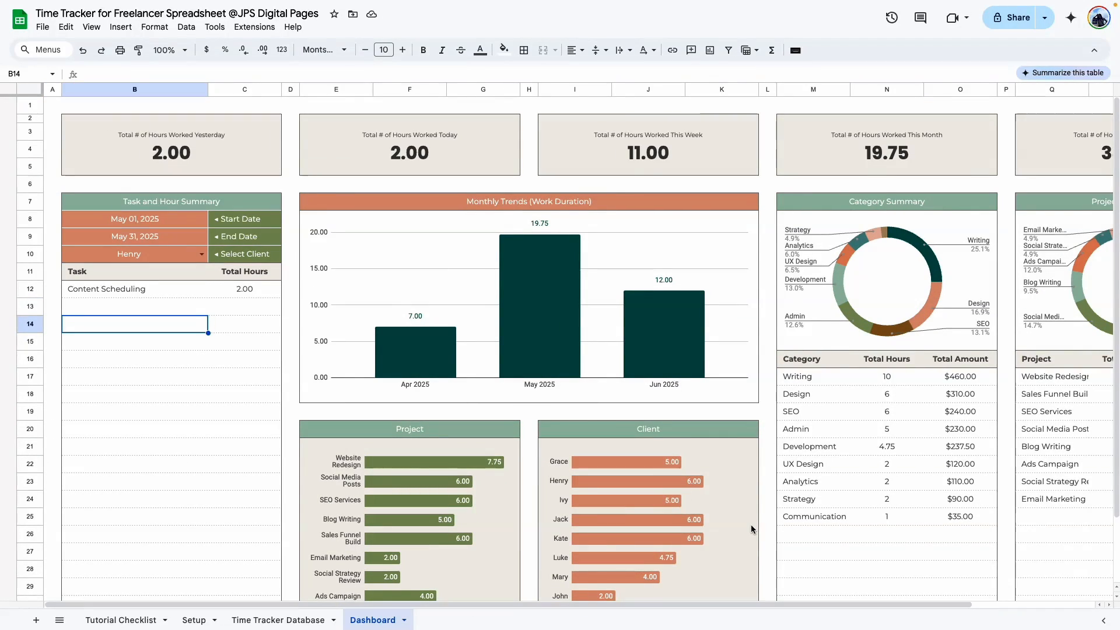
# Mark the Template overview item as done in the Tutorial Checklist sheet
pyautogui.click(145, 624)
pyautogui.click(577, 208)
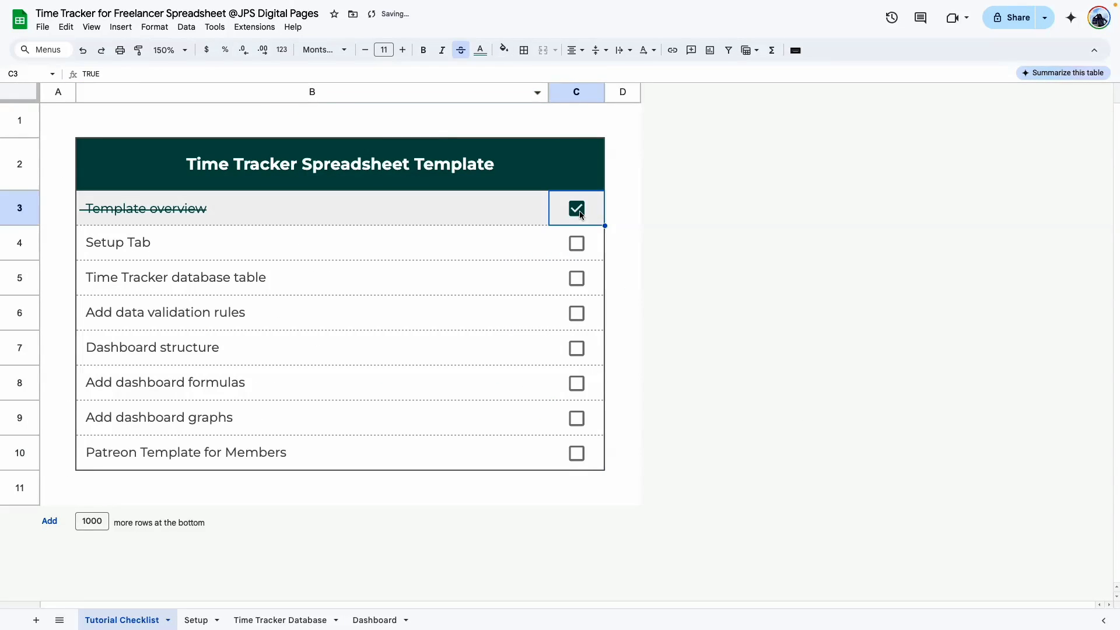
pyautogui.click(352, 254)
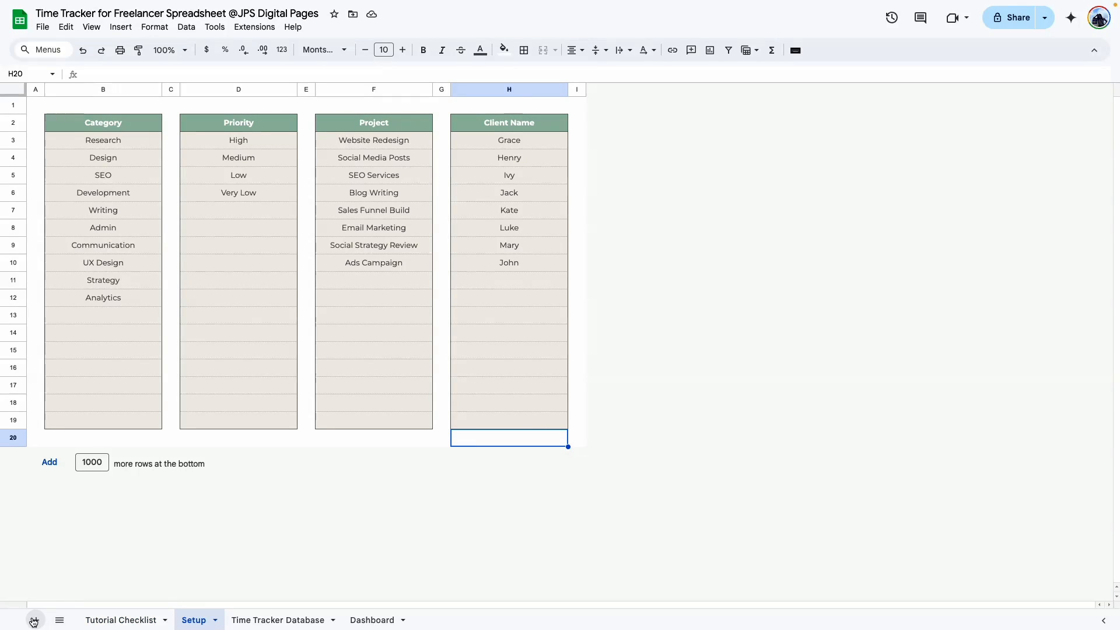
# Add a new blank sheet named Setup 2 after the Setup sheet
pyautogui.click(33, 623)
pyautogui.doubleClick(244, 619)
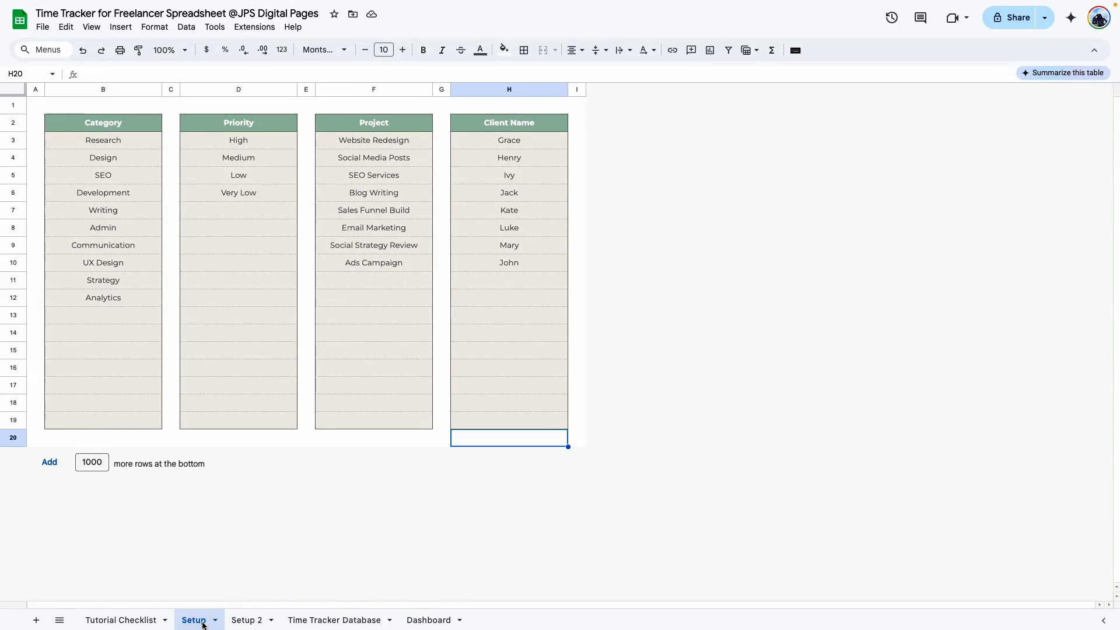
pyautogui.click(251, 621)
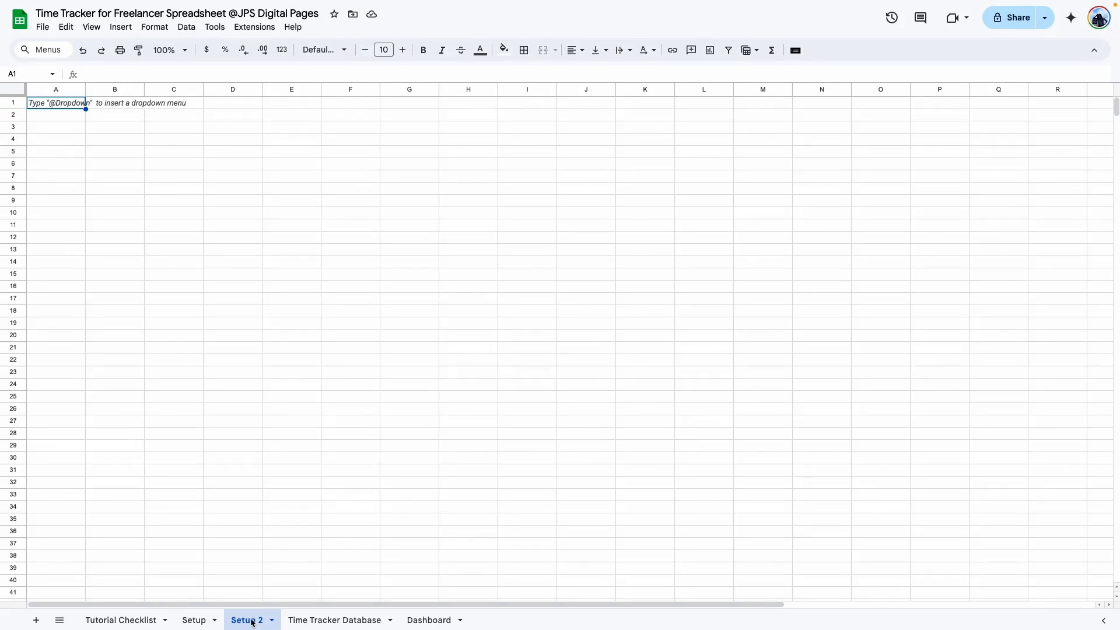
# Set the font of the entire Setup 2 sheet to Montserrat and align its cells vertically to the middle
pyautogui.click(10, 90)
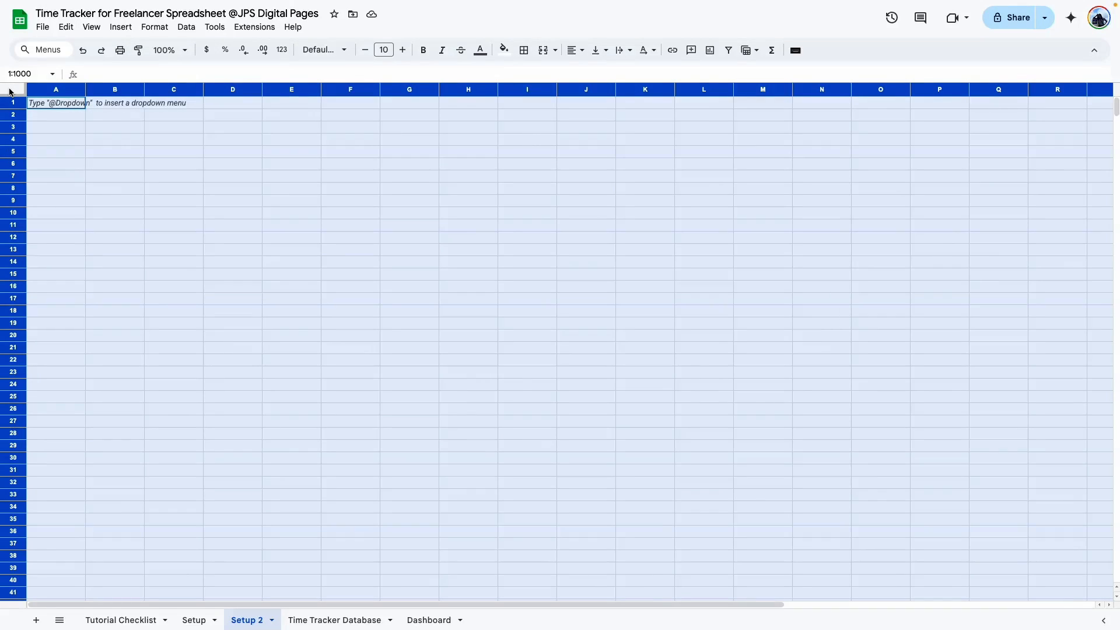
pyautogui.click(322, 50)
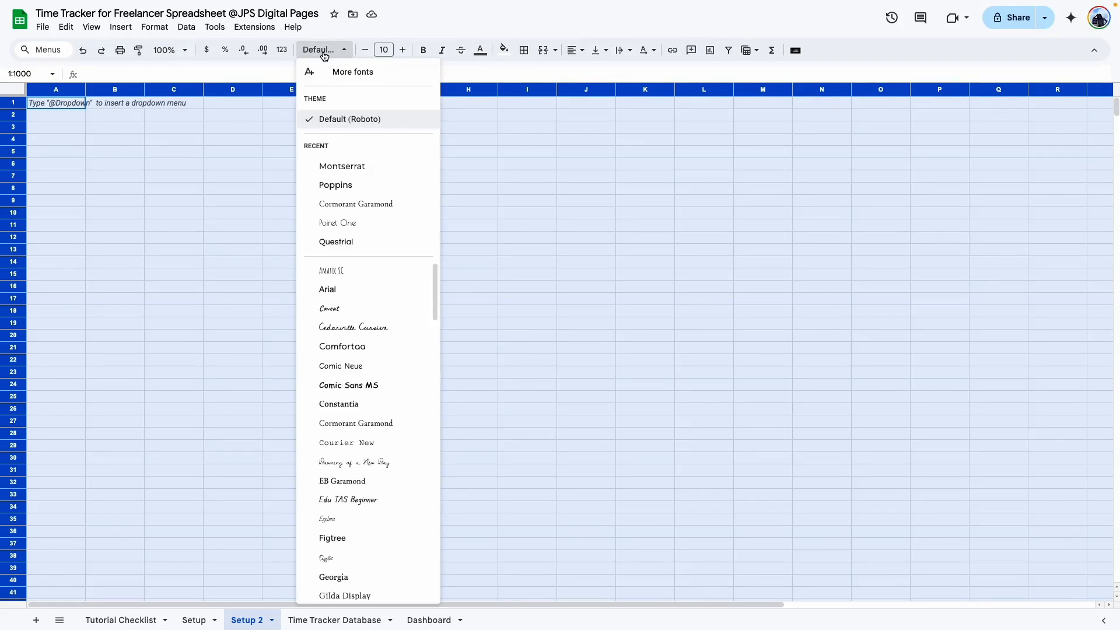
pyautogui.click(367, 174)
pyautogui.click(598, 57)
pyautogui.click(620, 70)
pyautogui.click(530, 231)
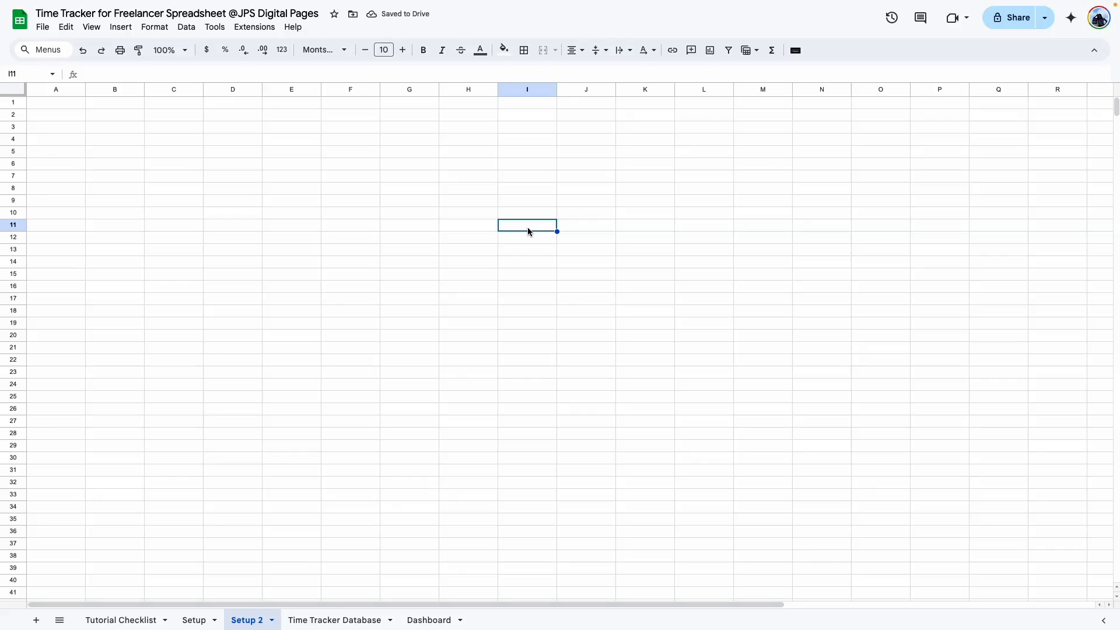
# Delete columns J through Z from the Setup 2 sheet
pyautogui.click(593, 90)
pyautogui.hotkey('ctrl', 'shift', 'Right')
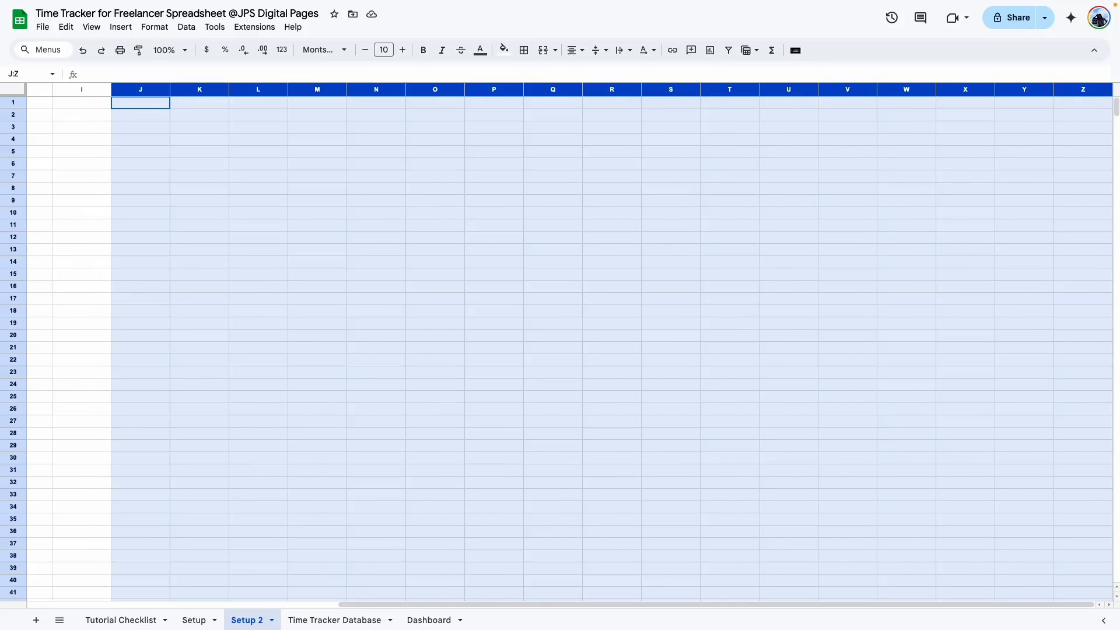
pyautogui.rightClick(639, 89)
pyautogui.click(700, 222)
pyautogui.click(302, 313)
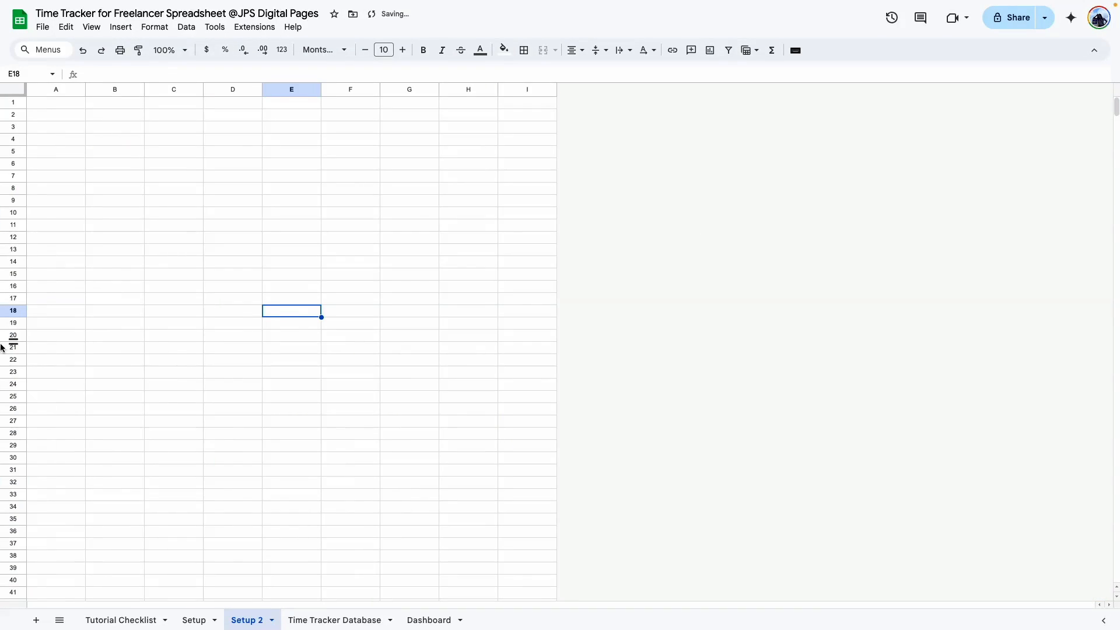
# Delete rows 21 through 1000 from the Setup 2 sheet
pyautogui.click(18, 346)
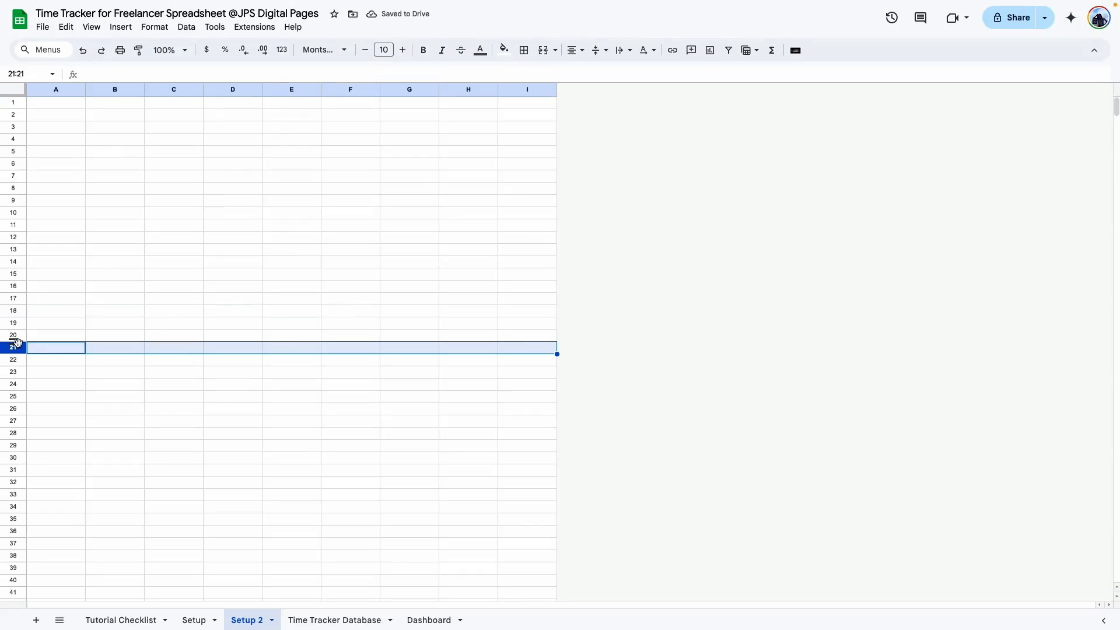
pyautogui.hotkey('ctrl', 'shift', 'Down')
pyautogui.rightClick(17, 346)
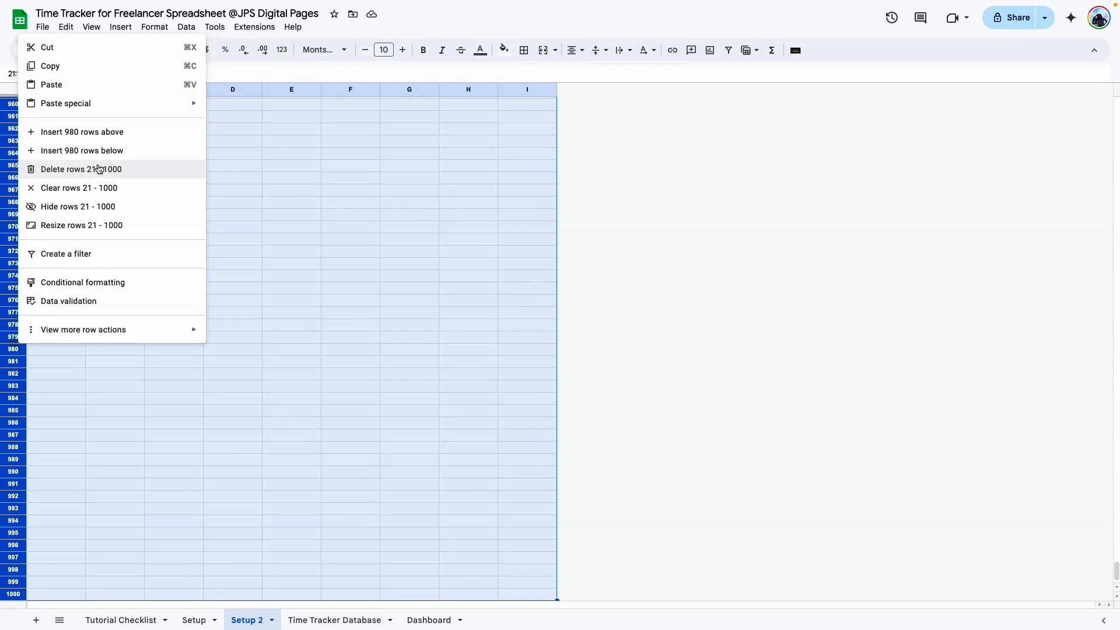
pyautogui.click(98, 169)
pyautogui.click(378, 255)
# Resize rows 1 to 20 to a height of 30 pixels
pyautogui.moveTo(13, 103); pyautogui.dragTo(21, 341)
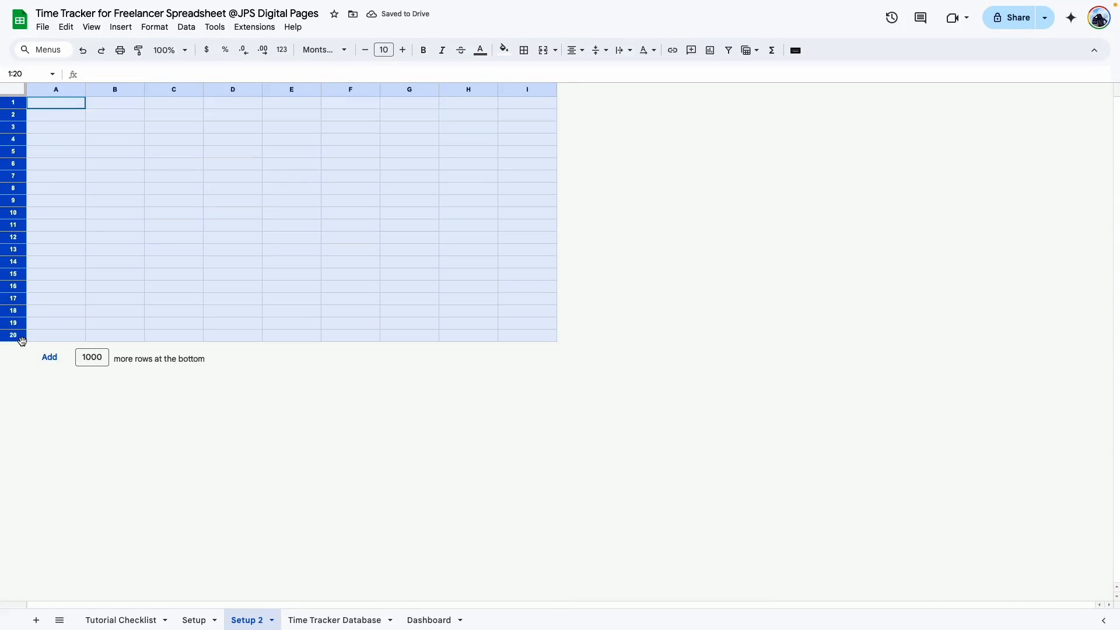
pyautogui.rightClick(21, 341)
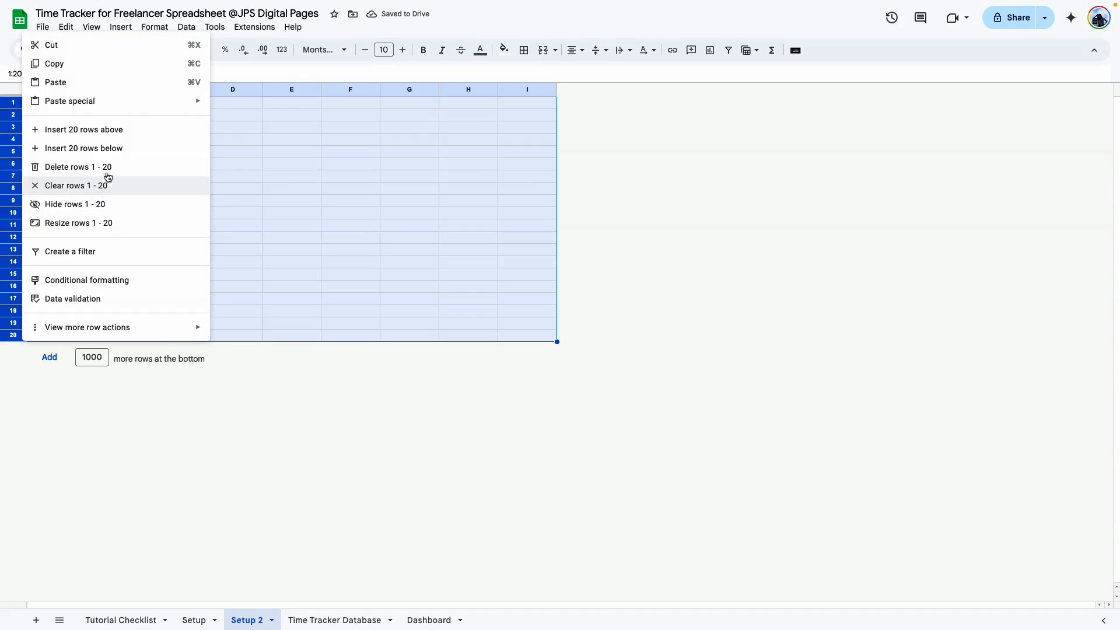
pyautogui.click(105, 223)
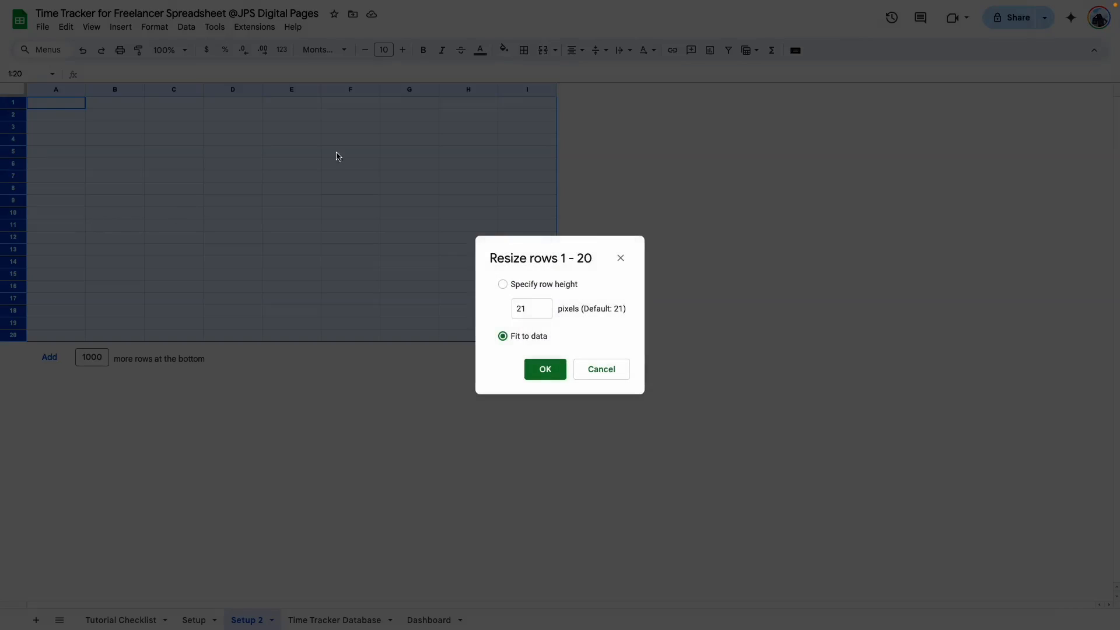
pyautogui.click(531, 310)
pyautogui.write('30')
pyautogui.press('Return')
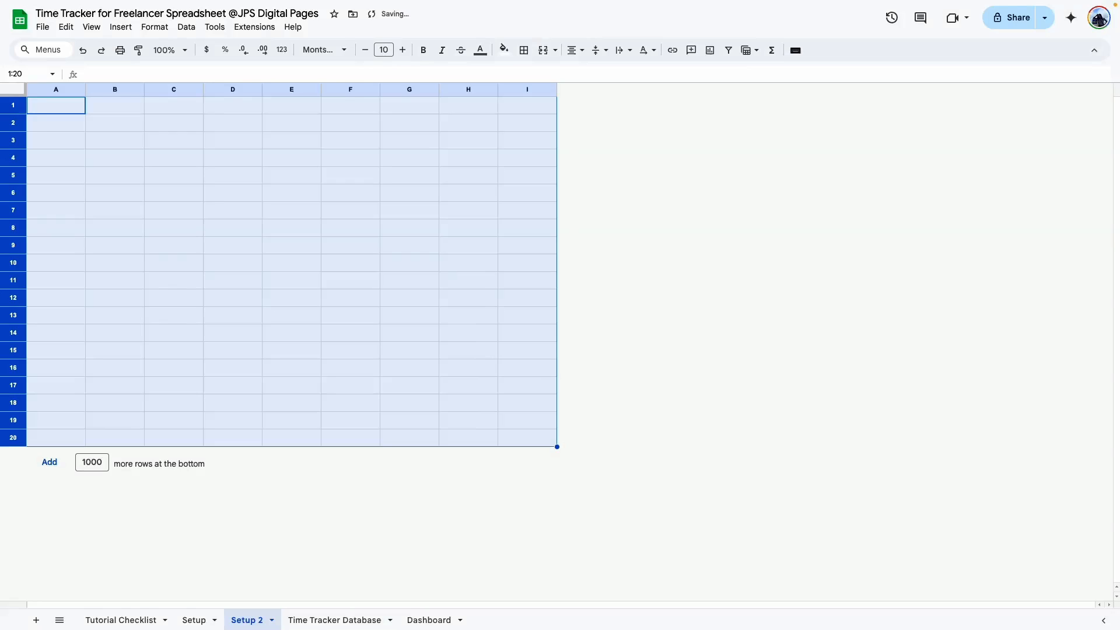
pyautogui.click(330, 227)
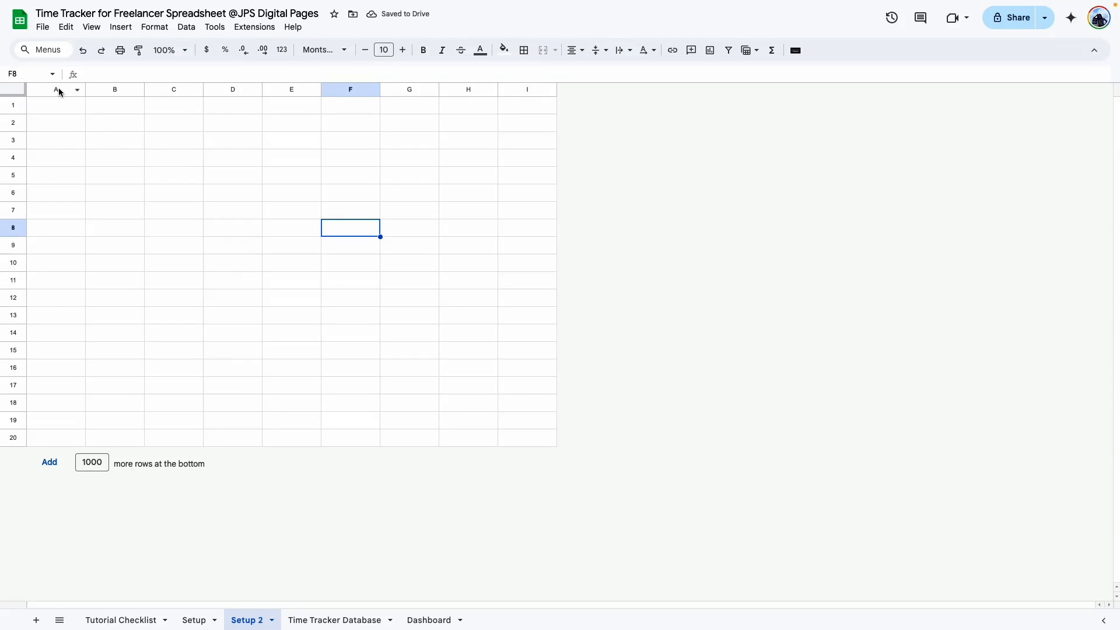
# Resize the outer margin columns A and I to a width of 30 pixels
pyautogui.click(59, 90)
pyautogui.rightClick(515, 86)
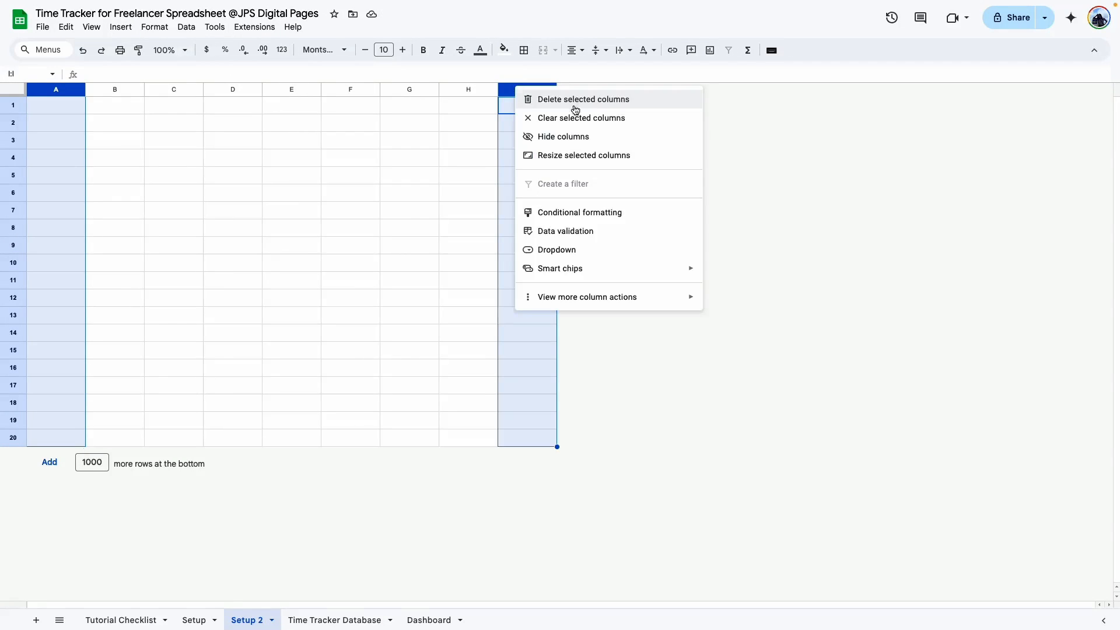
pyautogui.click(561, 155)
pyautogui.write('30')
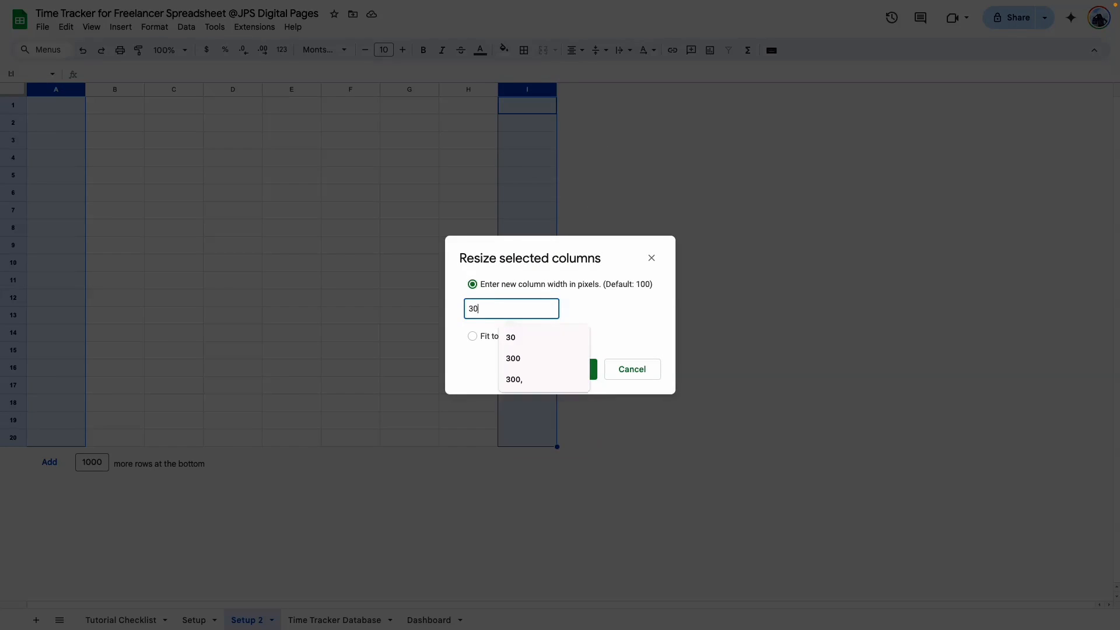
pyautogui.press('Return')
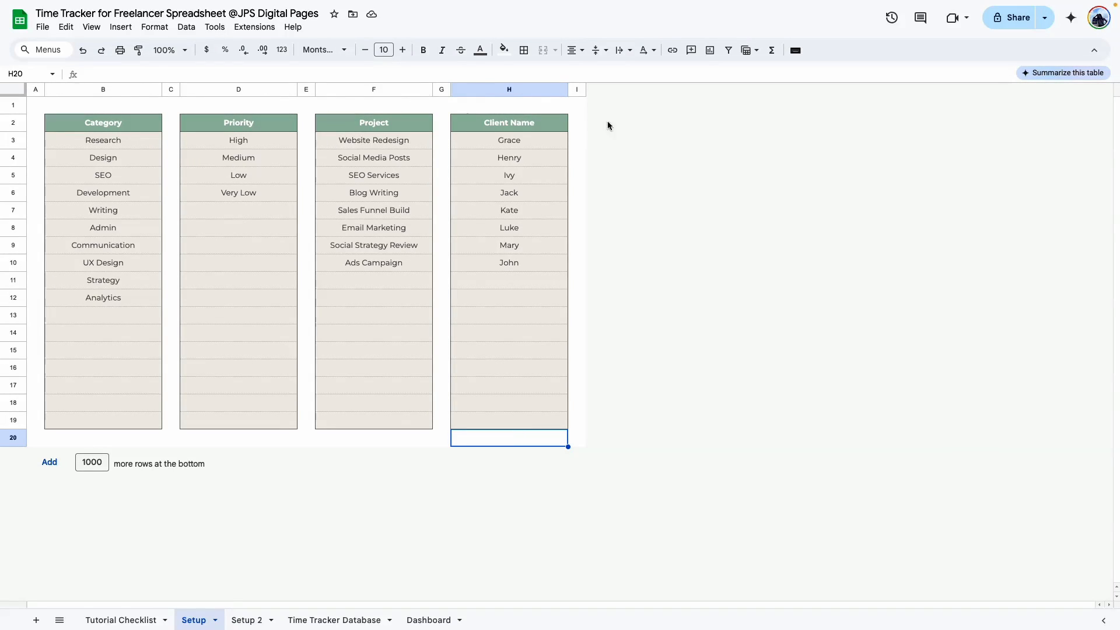
# Resize columns B, D, F and H of the Setup 2 sheet to a width of 200 pixels
pyautogui.click(247, 621)
pyautogui.click(66, 90)
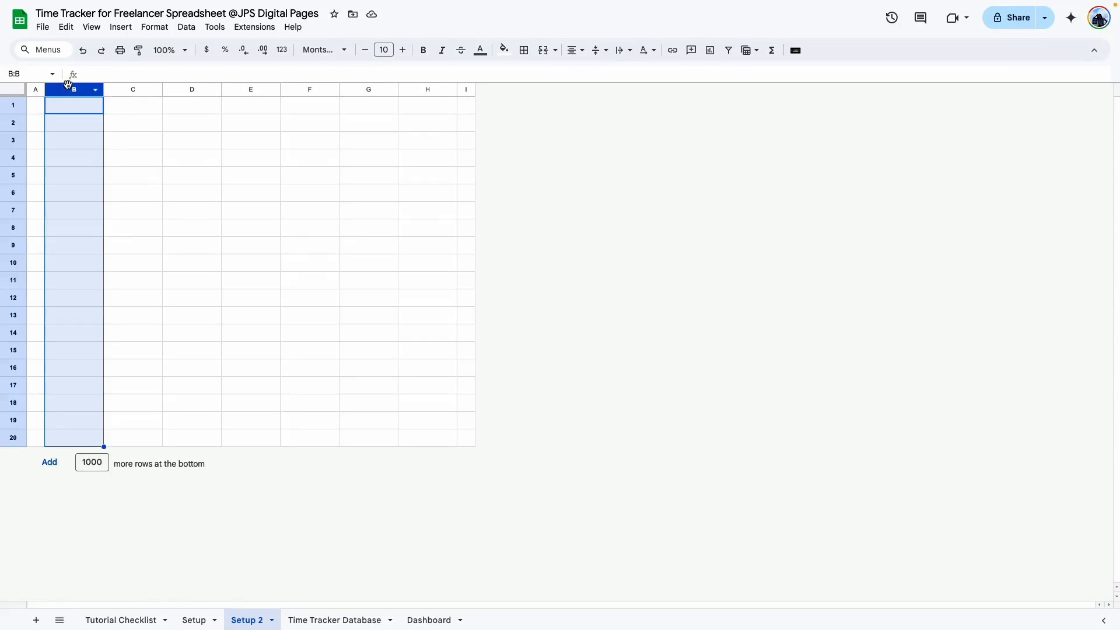
pyautogui.keyDown('ctrl'); pyautogui.click(188, 90); pyautogui.keyUp('ctrl')
pyautogui.keyDown('ctrl'); pyautogui.click(303, 90); pyautogui.keyUp('ctrl')
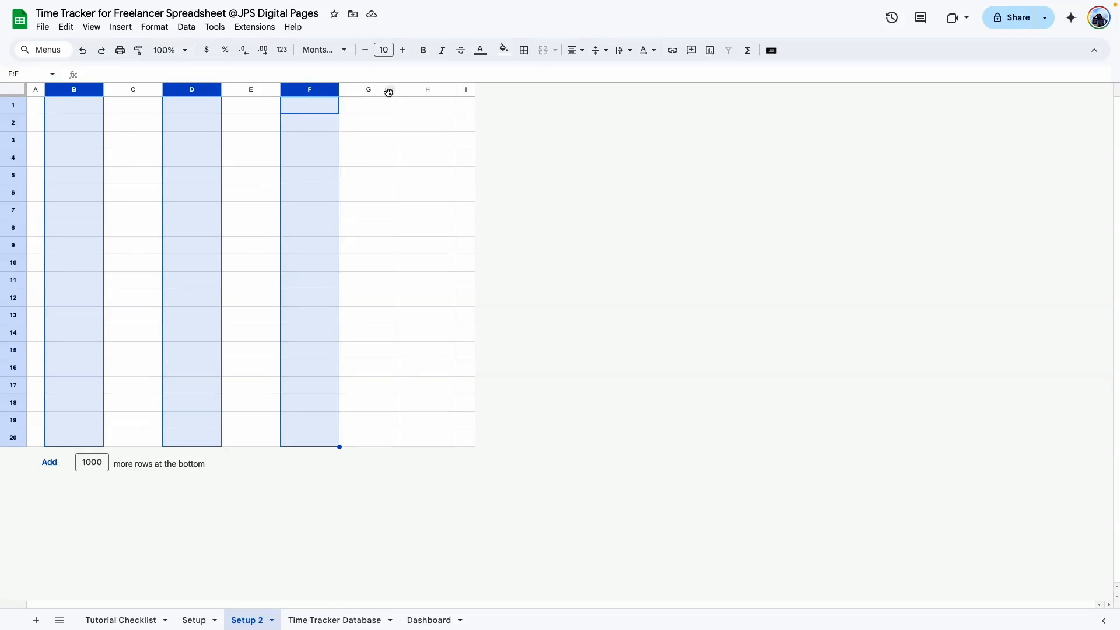
pyautogui.keyDown('ctrl'); pyautogui.click(428, 89); pyautogui.keyUp('ctrl')
pyautogui.rightClick(428, 88)
pyautogui.click(514, 161)
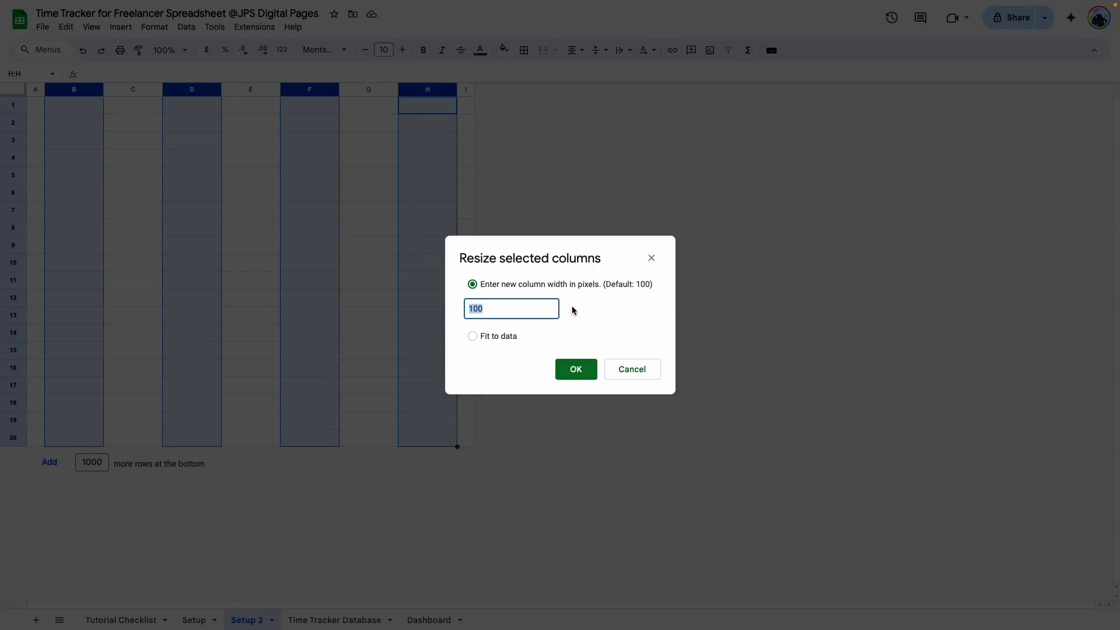
pyautogui.write('200')
pyautogui.press('Return')
# Resize the spacer columns C, E and G to a width of 30 pixels
pyautogui.click(191, 89)
pyautogui.keyDown('ctrl'); pyautogui.click(353, 90); pyautogui.keyUp('ctrl')
pyautogui.keyDown('ctrl'); pyautogui.click(534, 87); pyautogui.keyUp('ctrl')
pyautogui.rightClick(534, 86)
pyautogui.click(575, 155)
pyautogui.write('30')
pyautogui.press('Return')
pyautogui.press('Left')
pyautogui.press('Left')
# Add an outer border around header cell B2 and another around the list range B3:B19
pyautogui.click(117, 121)
pyautogui.click(524, 49)
pyautogui.click(590, 74)
pyautogui.moveTo(94, 140); pyautogui.dragTo(104, 420)
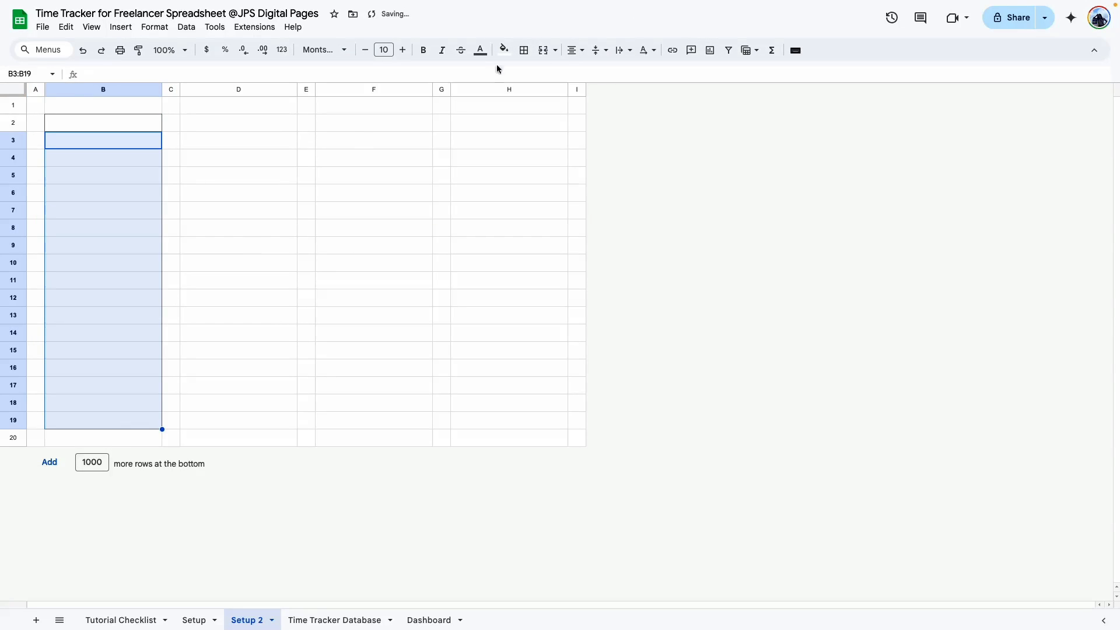
pyautogui.click(524, 49)
pyautogui.click(610, 75)
pyautogui.press('Escape')
pyautogui.press('Up')
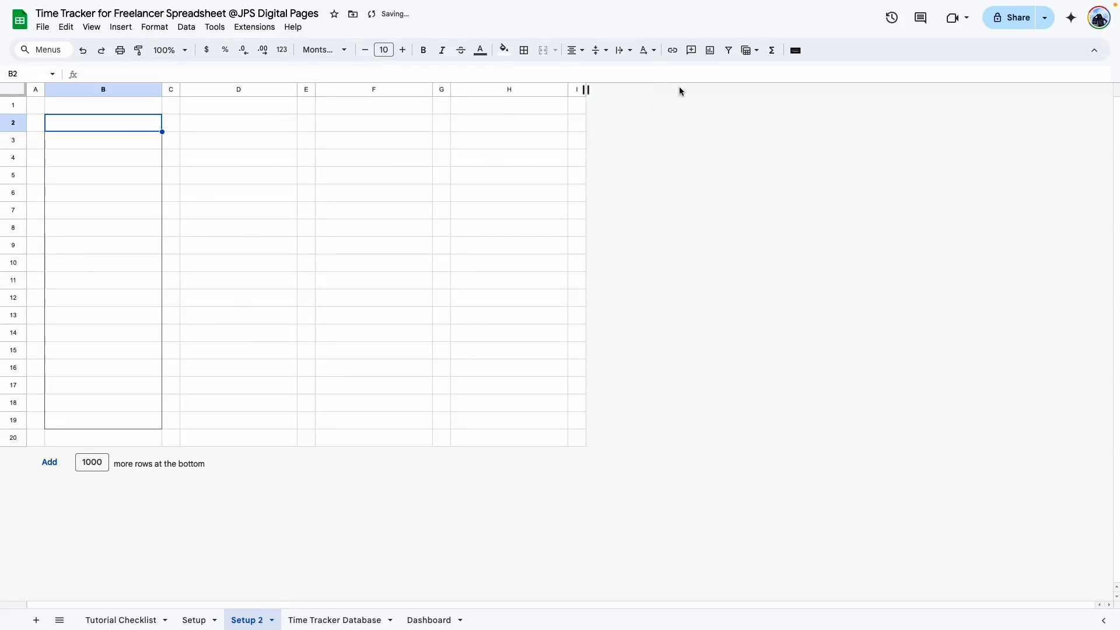
pyautogui.click(380, 308)
pyautogui.press('Left')
pyautogui.press('Left')
pyautogui.press('Left')
pyautogui.press('Up')
pyautogui.click(87, 122)
pyautogui.click(213, 197)
# Fill header cell B2 with the custom dark green color
pyautogui.click(120, 122)
pyautogui.click(504, 52)
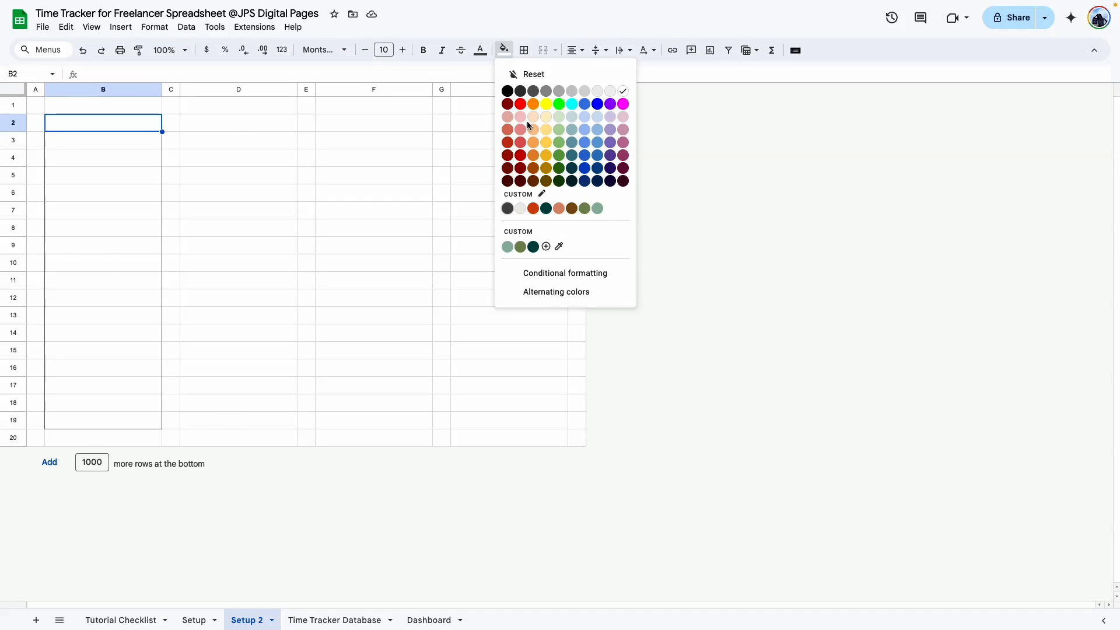
pyautogui.click(546, 208)
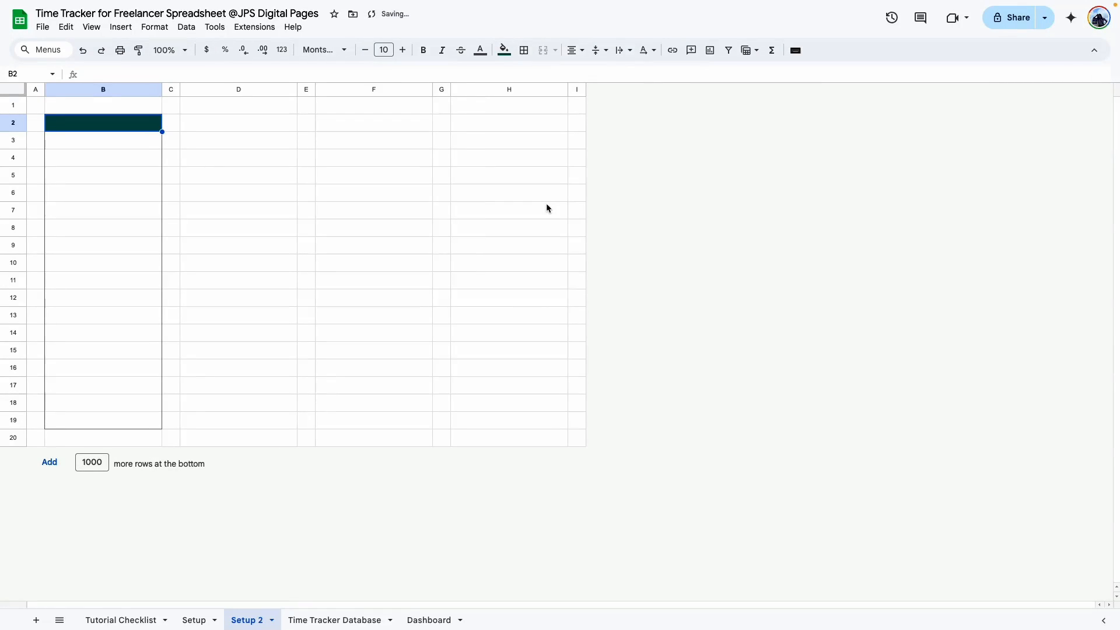
# On the Dashboard sheet, try changing the theme's Accent 2 color to purple and check the effect on the Setup 2 header
pyautogui.click(504, 50)
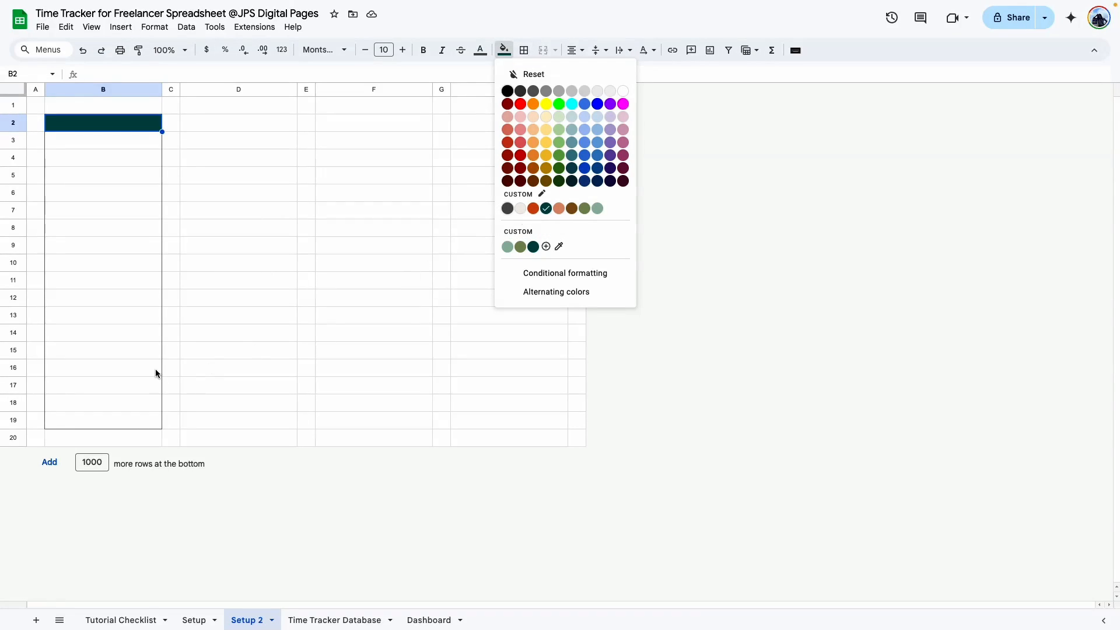
pyautogui.click(196, 353)
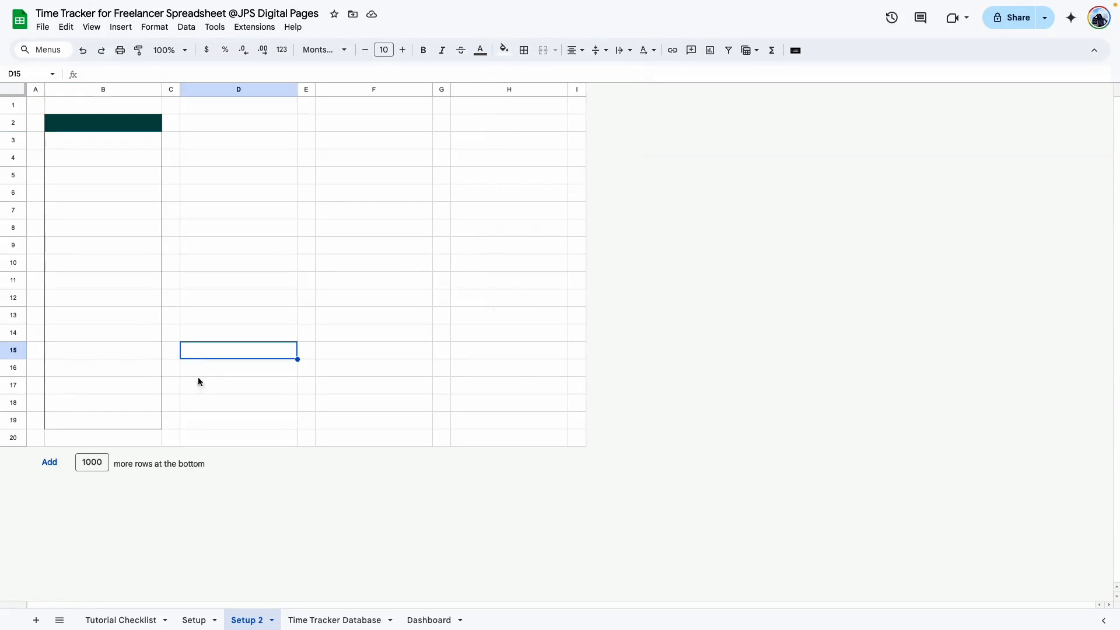
pyautogui.click(423, 622)
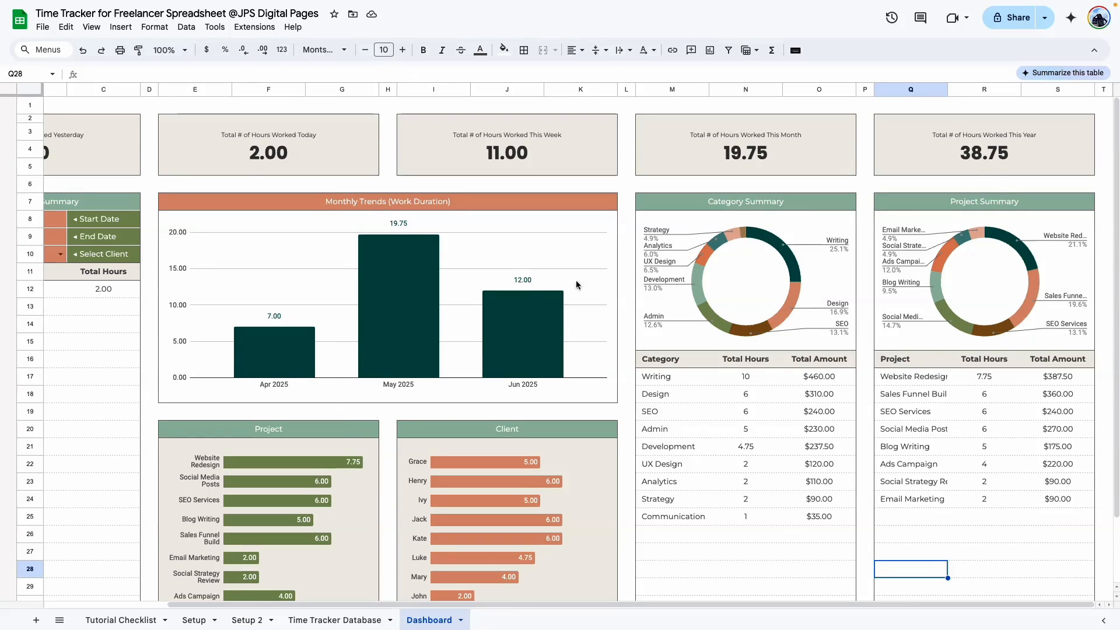
pyautogui.click(504, 49)
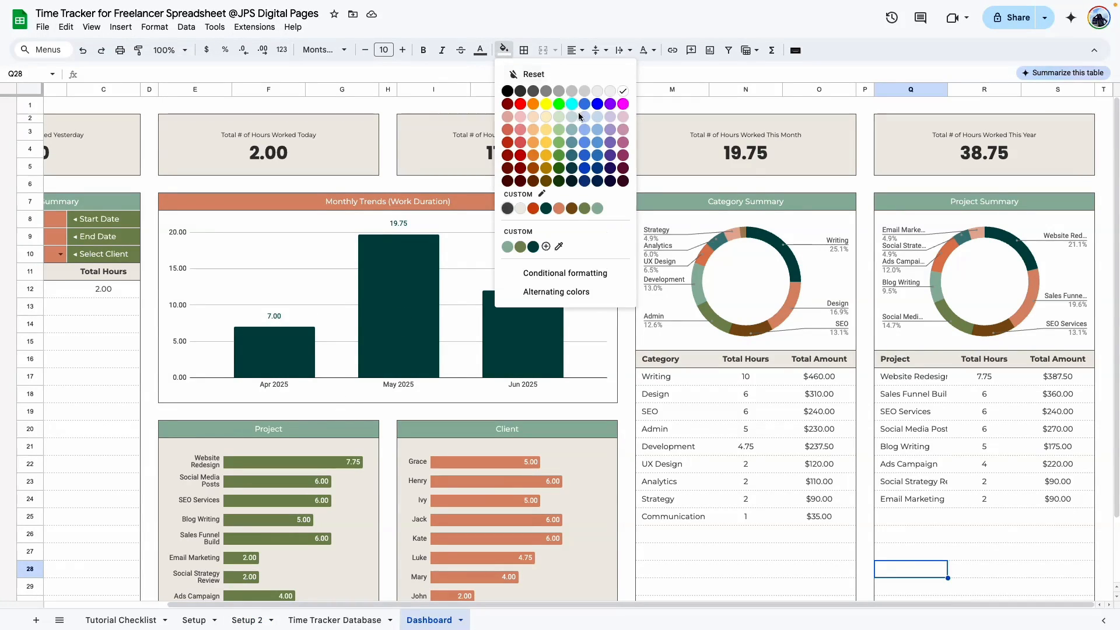
pyautogui.click(543, 195)
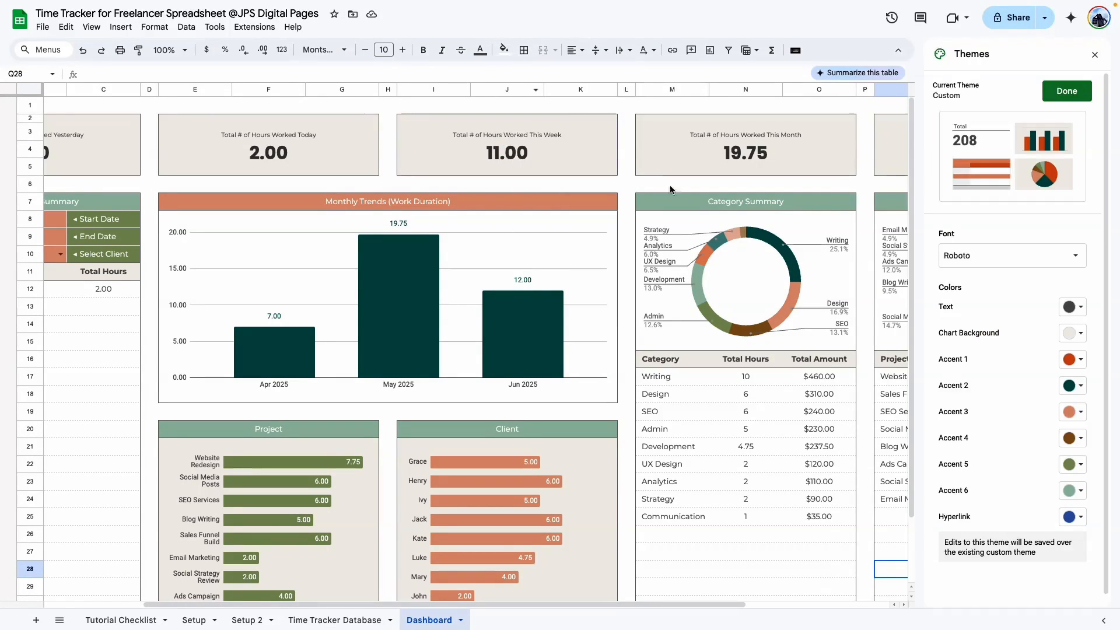
pyautogui.click(1082, 385)
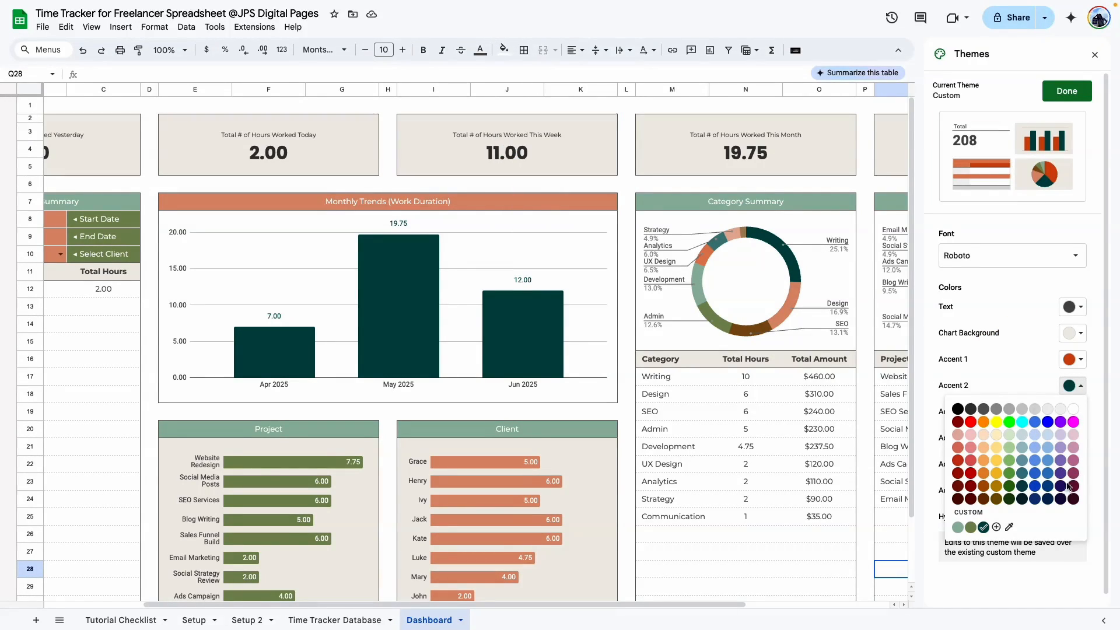
pyautogui.click(1061, 473)
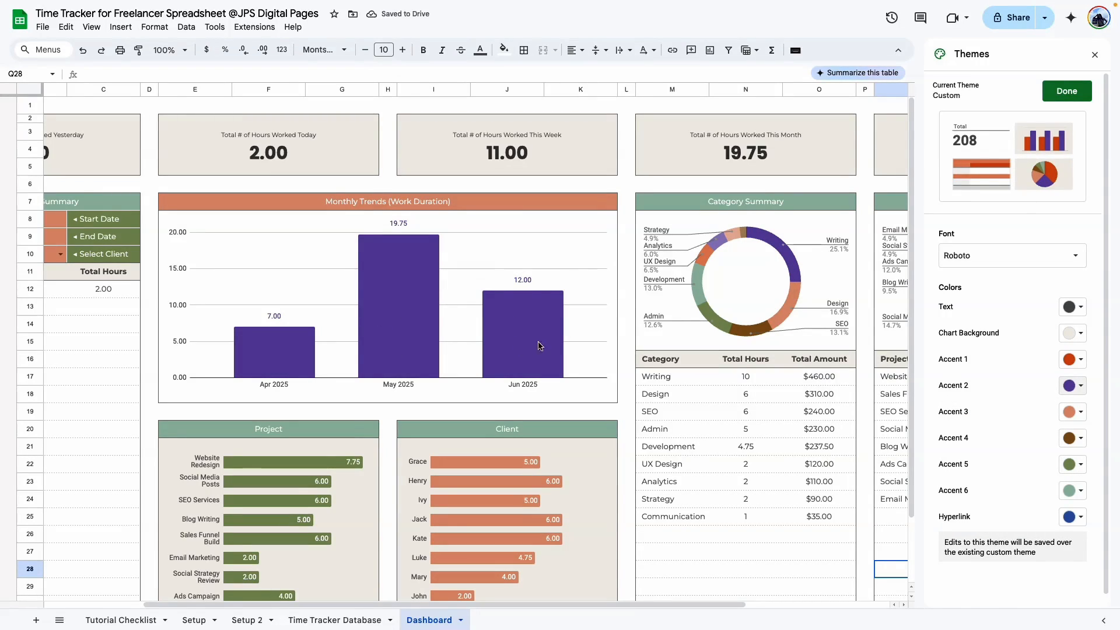
pyautogui.click(330, 621)
pyautogui.click(238, 620)
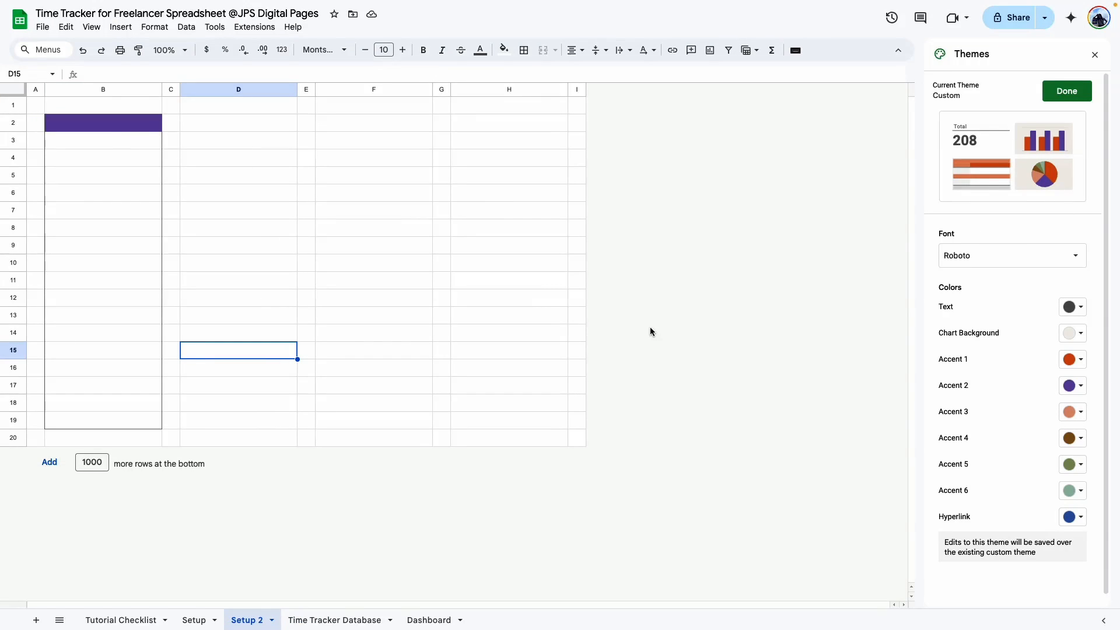
# Try the Momentum theme on the spreadsheet and review its customization colors
pyautogui.click(1067, 91)
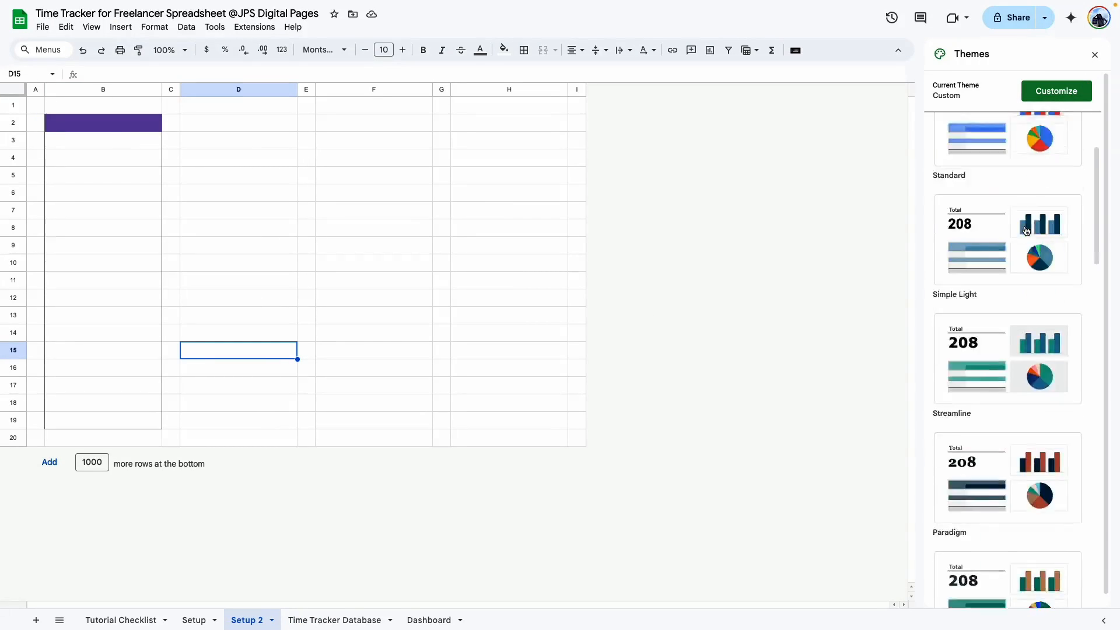
pyautogui.scroll(-2, 1018, 215)
pyautogui.scroll(-5, 1018, 230)
pyautogui.click(997, 309)
pyautogui.click(1056, 90)
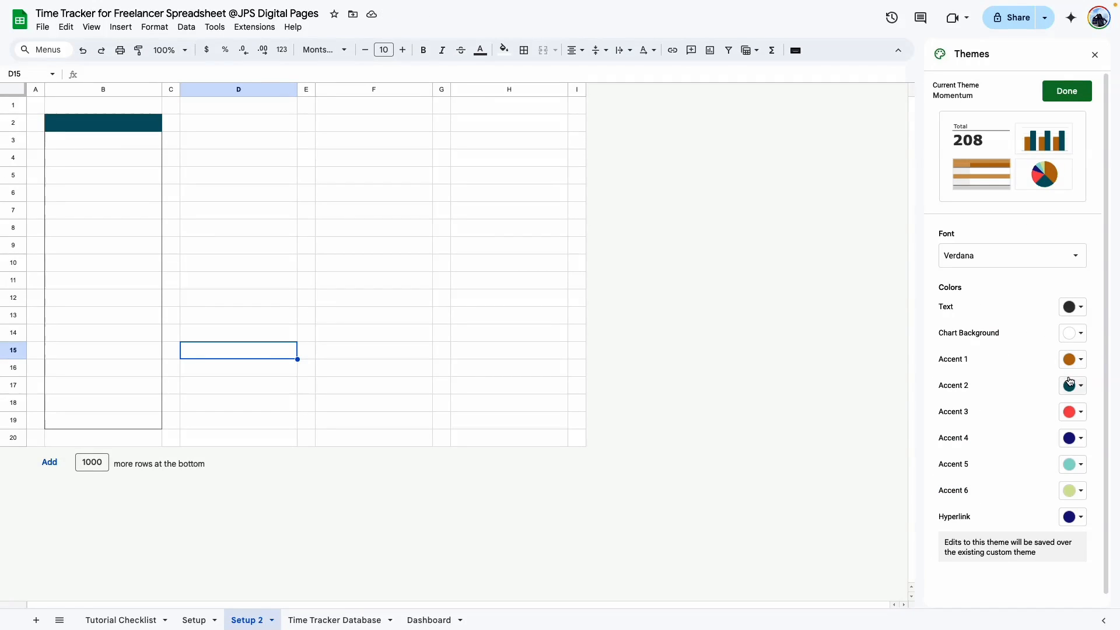
pyautogui.click(1067, 91)
pyautogui.click(388, 353)
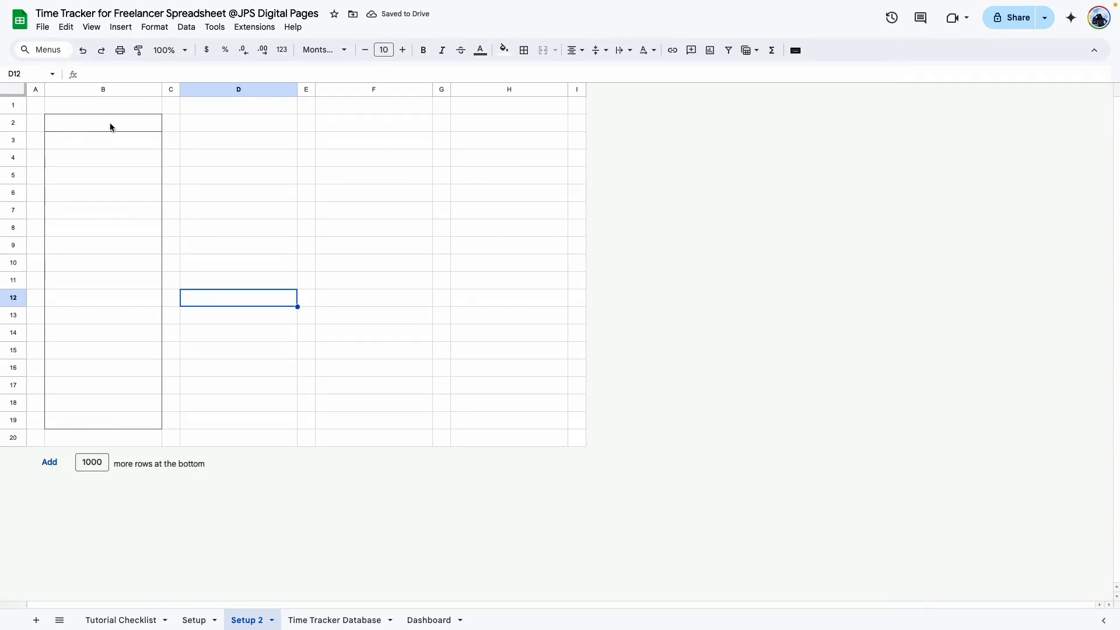
# Fill header cell B2 with the custom sage green and set its text color to white
pyautogui.click(110, 125)
pyautogui.click(504, 49)
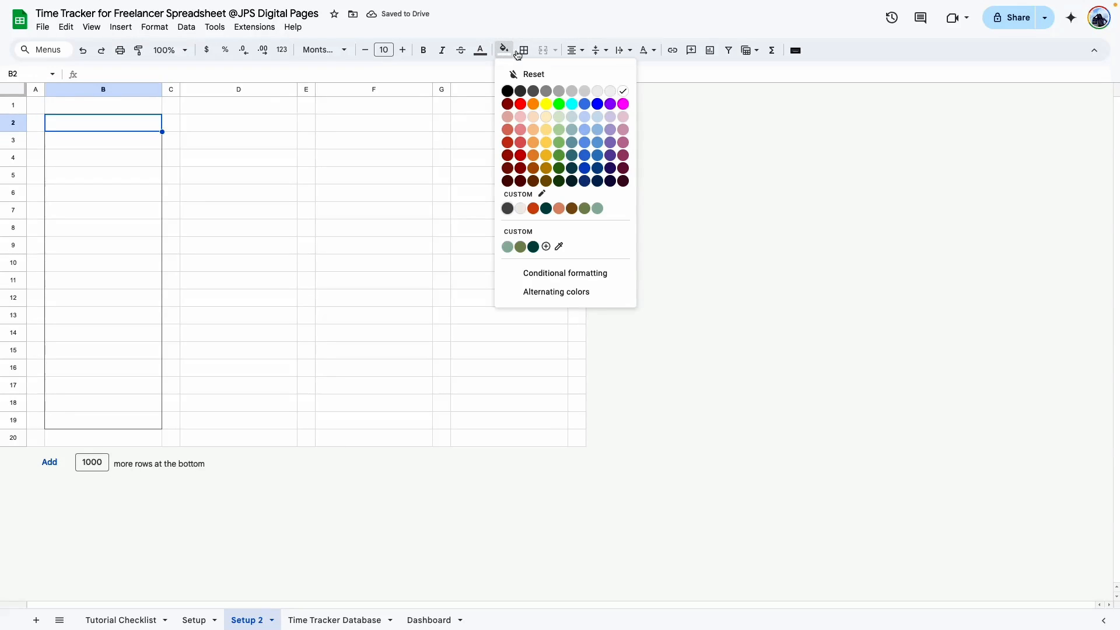
pyautogui.click(518, 244)
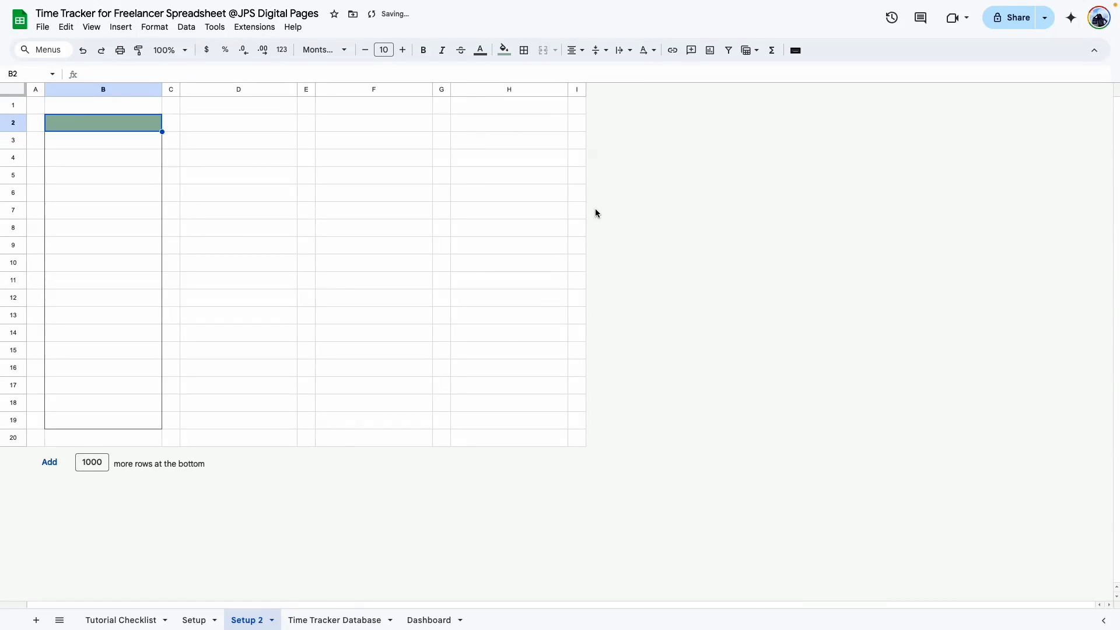
pyautogui.click(481, 49)
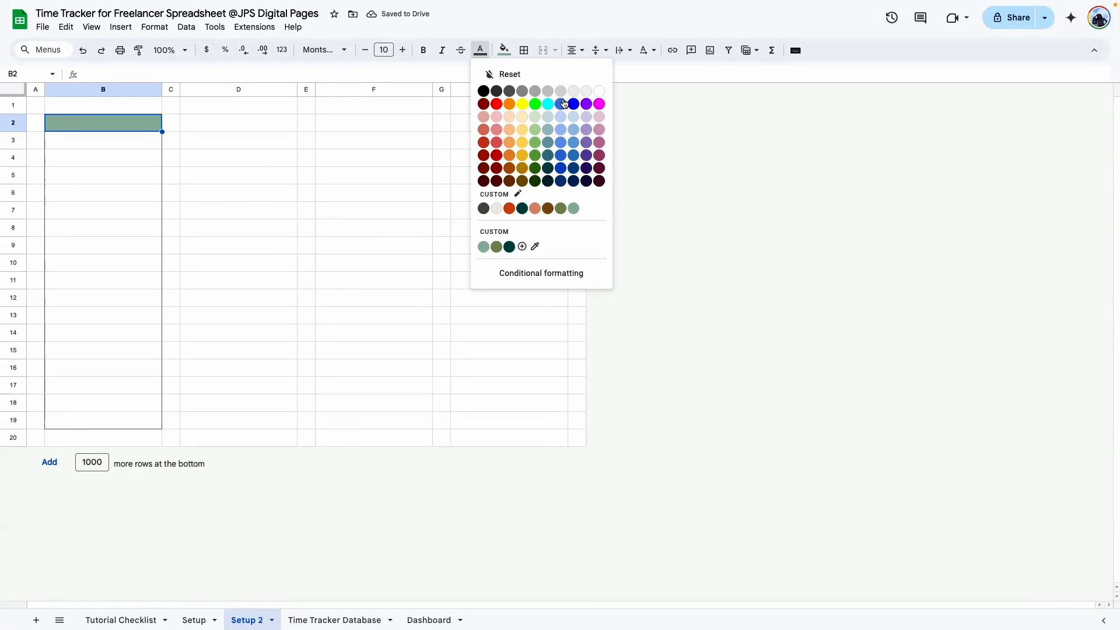
pyautogui.click(600, 91)
# Add gray dashed horizontal inner borders to the list range B3:B19
pyautogui.moveTo(87, 143); pyautogui.dragTo(98, 418)
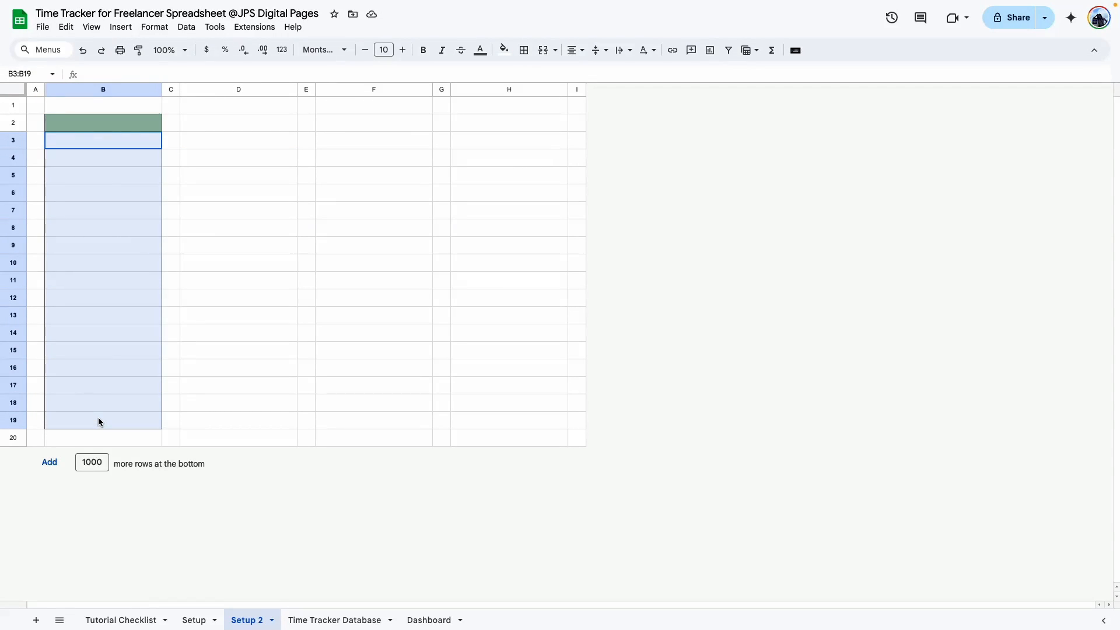
pyautogui.click(524, 50)
pyautogui.click(636, 76)
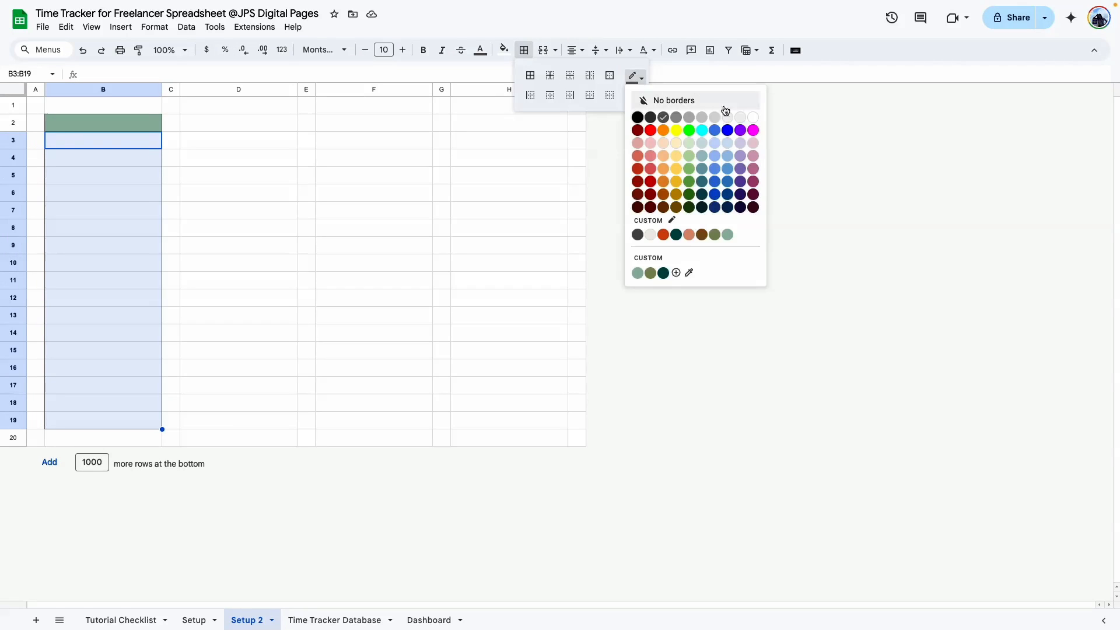
pyautogui.click(691, 119)
pyautogui.click(636, 93)
pyautogui.click(660, 157)
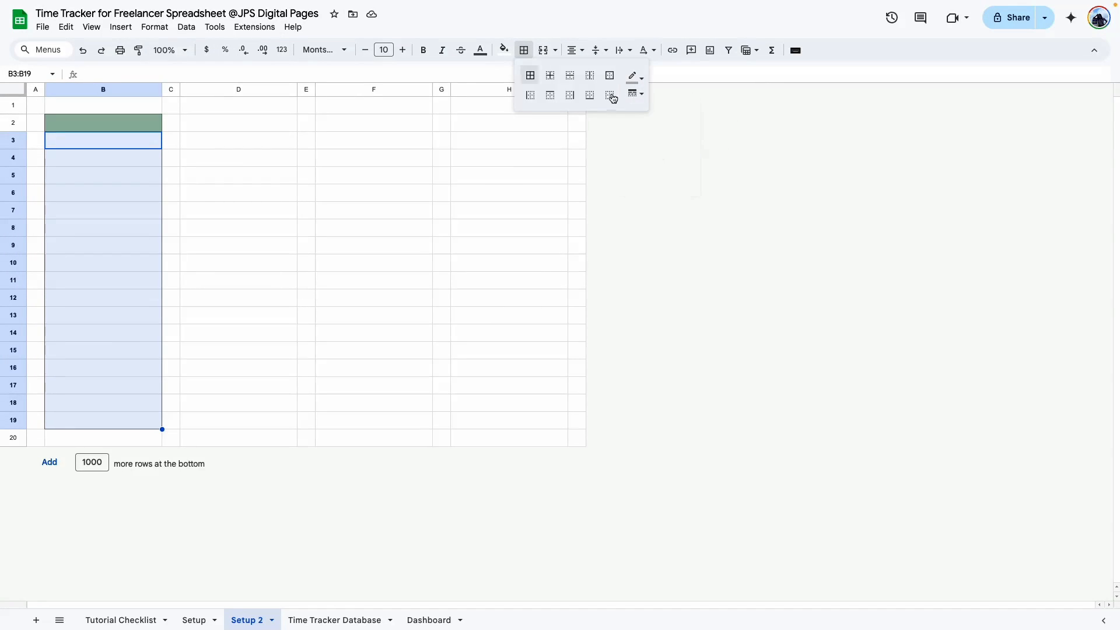
pyautogui.click(570, 76)
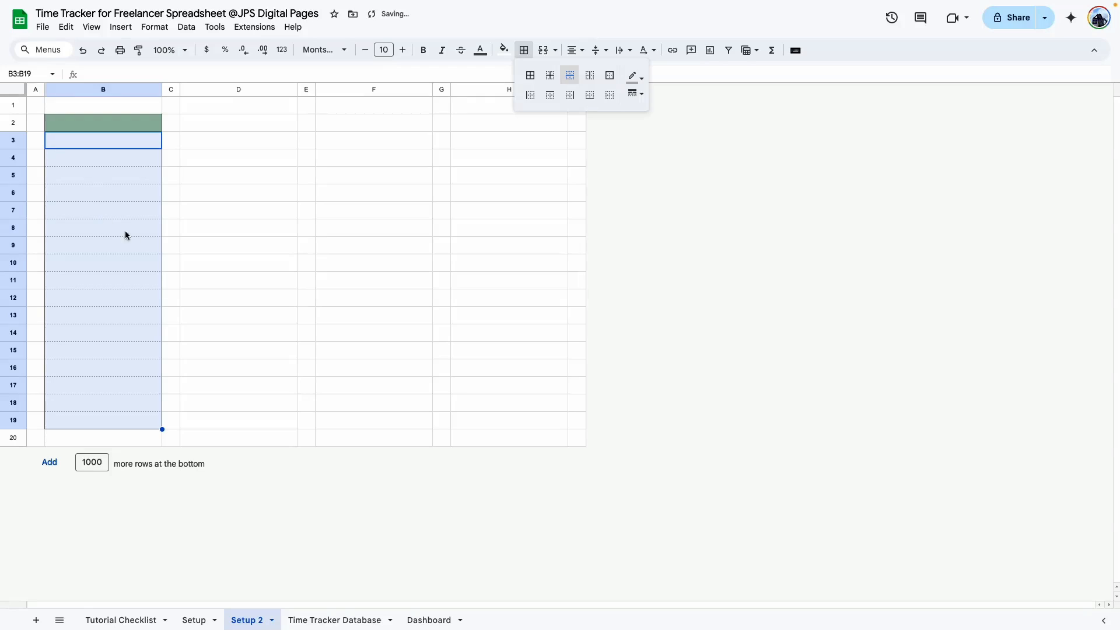
pyautogui.click(171, 245)
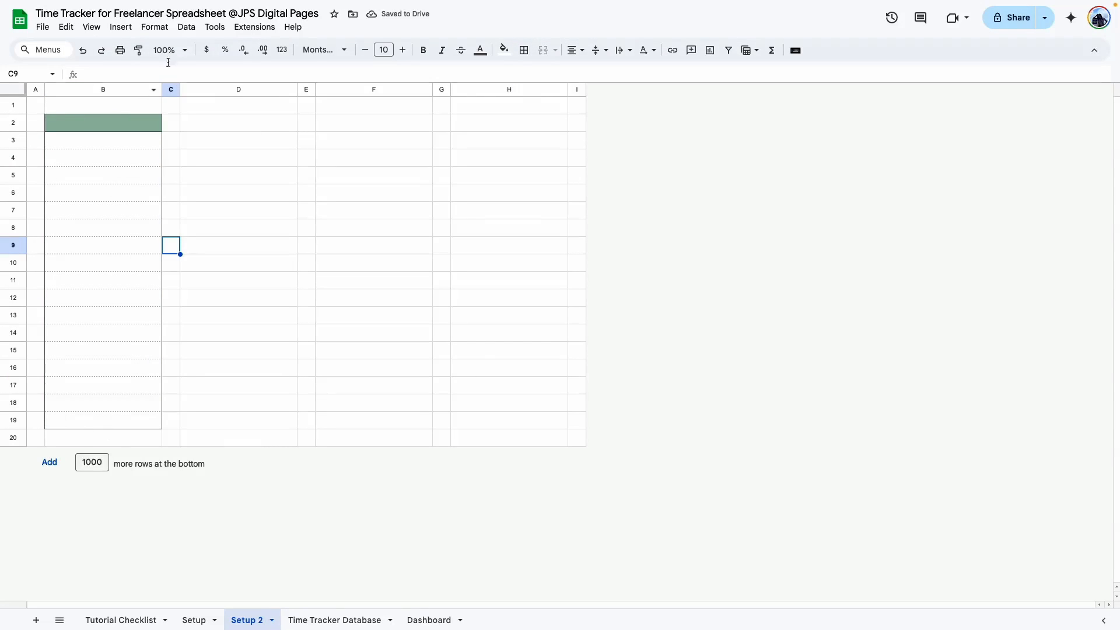
# Fill the list range B3:B19 with the light beige theme color
pyautogui.moveTo(130, 146); pyautogui.dragTo(141, 418)
pyautogui.click(504, 50)
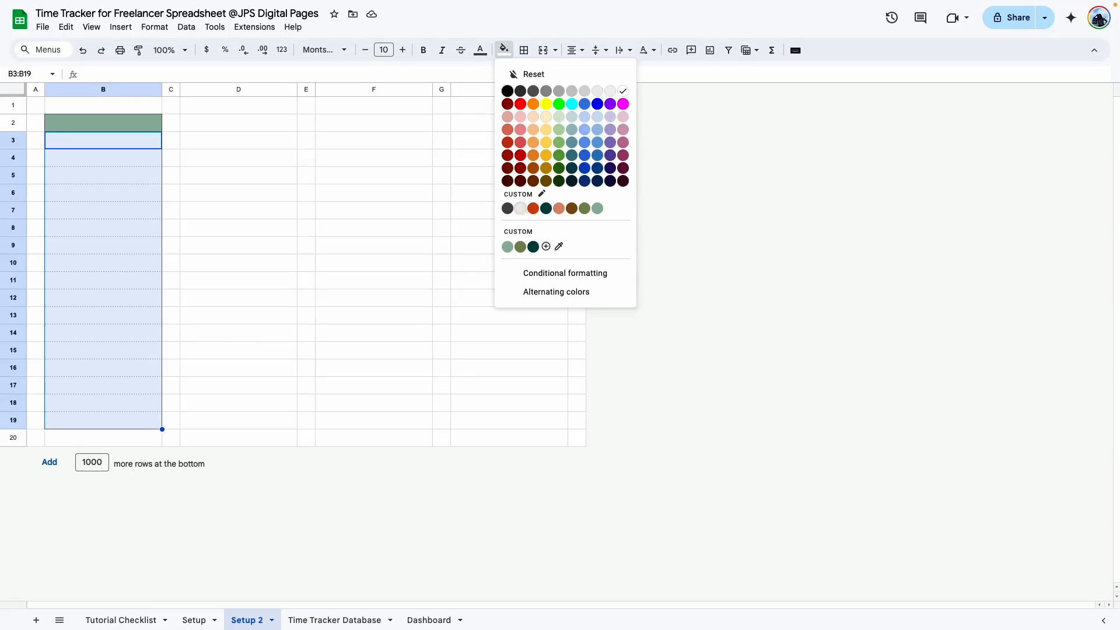
pyautogui.click(524, 212)
# Copy the formatting of B2:B19 onto rows 2 to 19 of columns D, F and H with Paint format
pyautogui.moveTo(117, 124); pyautogui.dragTo(133, 421)
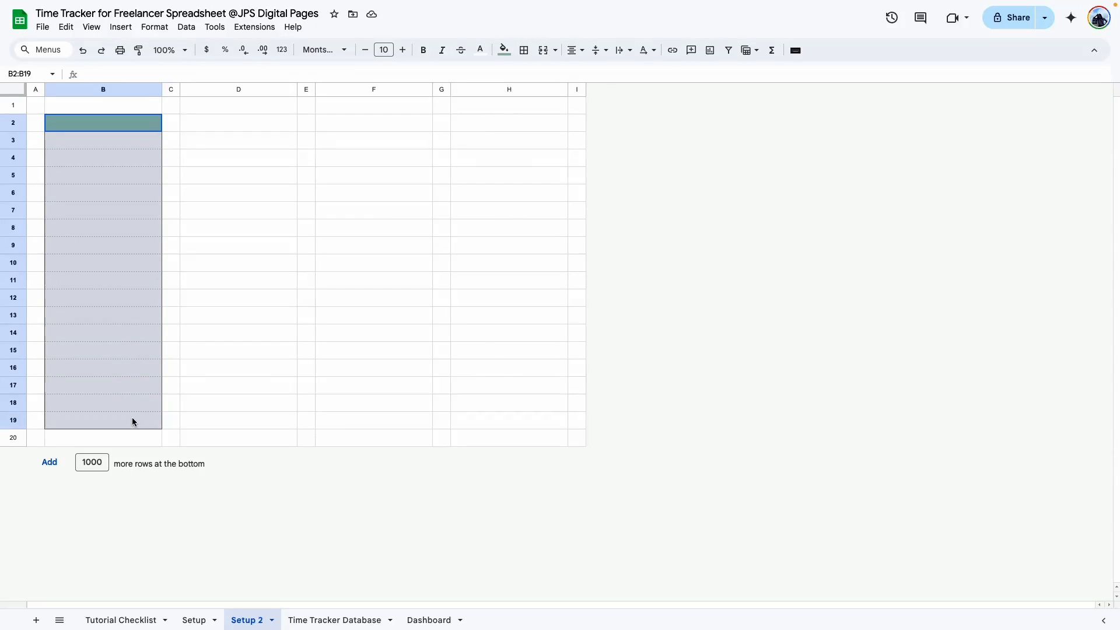
pyautogui.click(139, 50)
pyautogui.moveTo(234, 122); pyautogui.dragTo(237, 422)
pyautogui.click(139, 51)
pyautogui.moveTo(361, 123); pyautogui.dragTo(368, 422)
pyautogui.click(138, 51)
pyautogui.moveTo(505, 123); pyautogui.dragTo(506, 421)
pyautogui.click(577, 386)
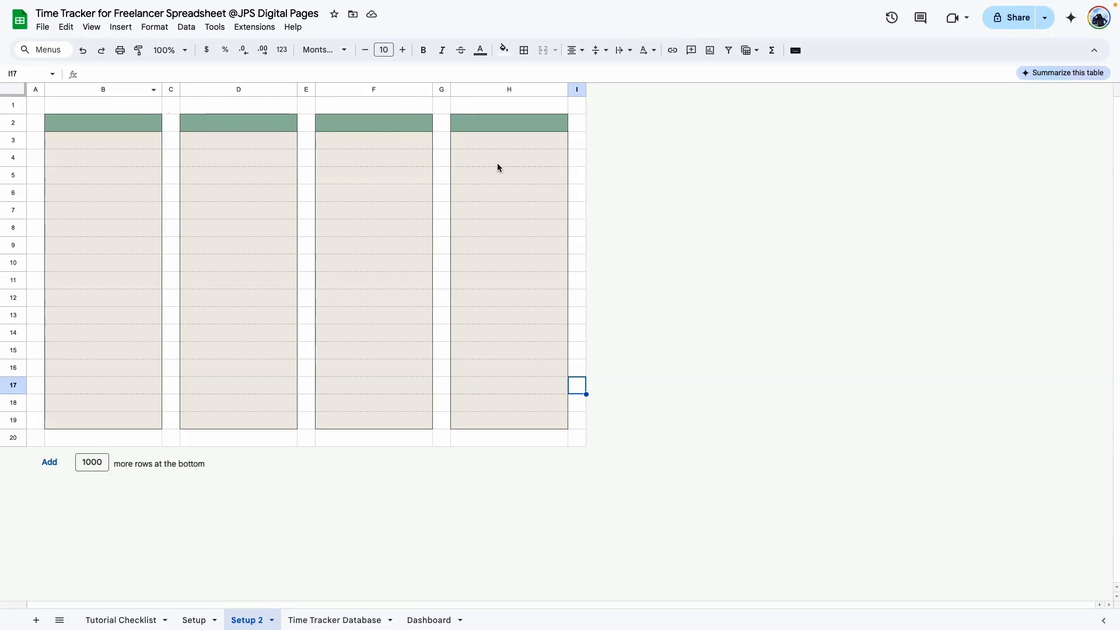
# Hide the gridlines on the Setup 2 sheet and set its zoom to 125%
pyautogui.click(578, 192)
pyautogui.click(92, 26)
pyautogui.moveTo(110, 45)
pyautogui.click(306, 70)
pyautogui.click(577, 315)
pyautogui.click(185, 51)
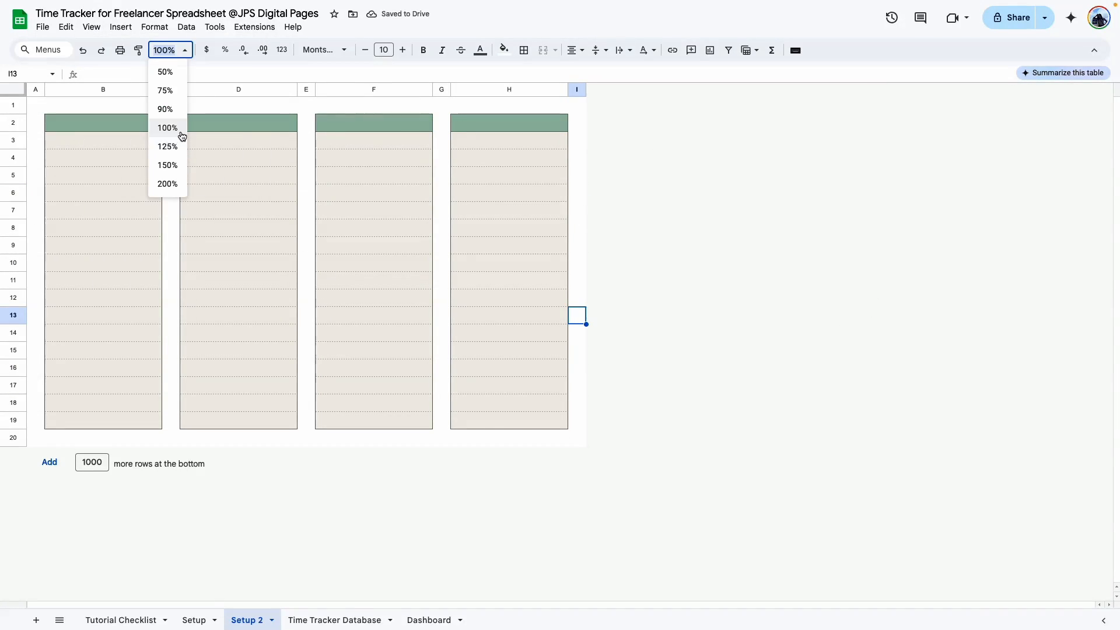
pyautogui.click(180, 131)
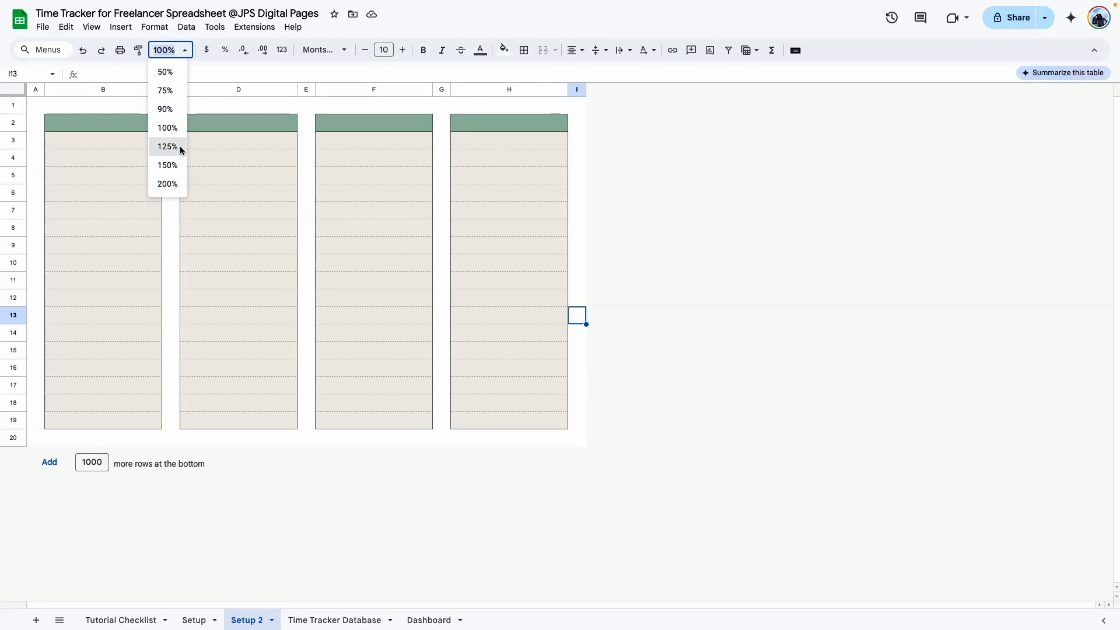
pyautogui.click(180, 146)
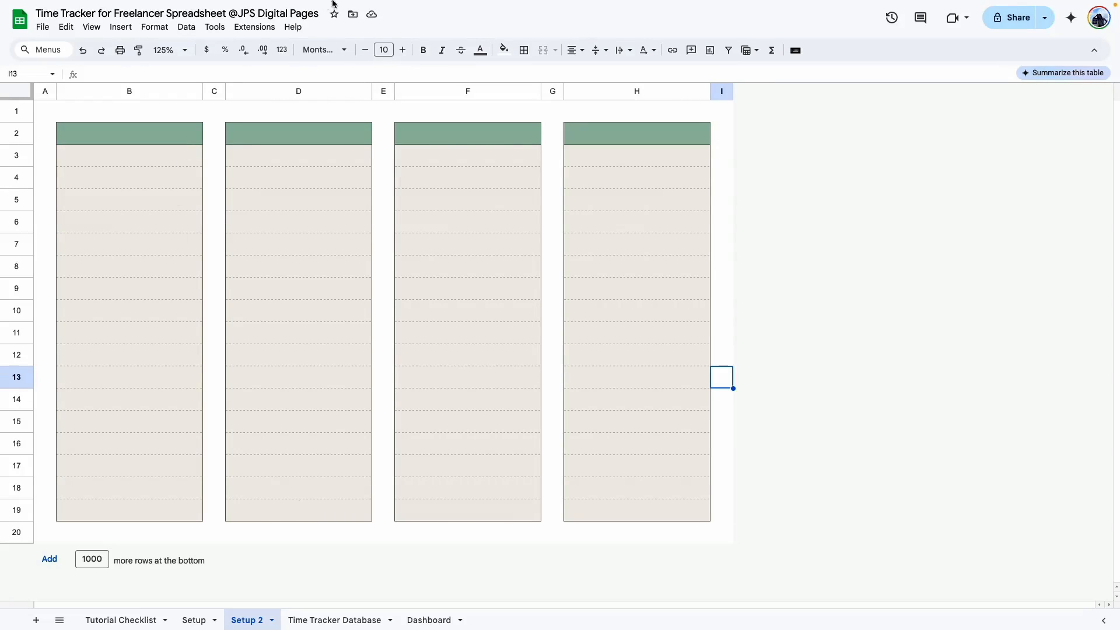
# Copy the headers and lists in B2:H19 of the Setup sheet and paste only their values into Setup 2 starting at B2
pyautogui.click(197, 620)
pyautogui.click(257, 333)
pyautogui.click(169, 134)
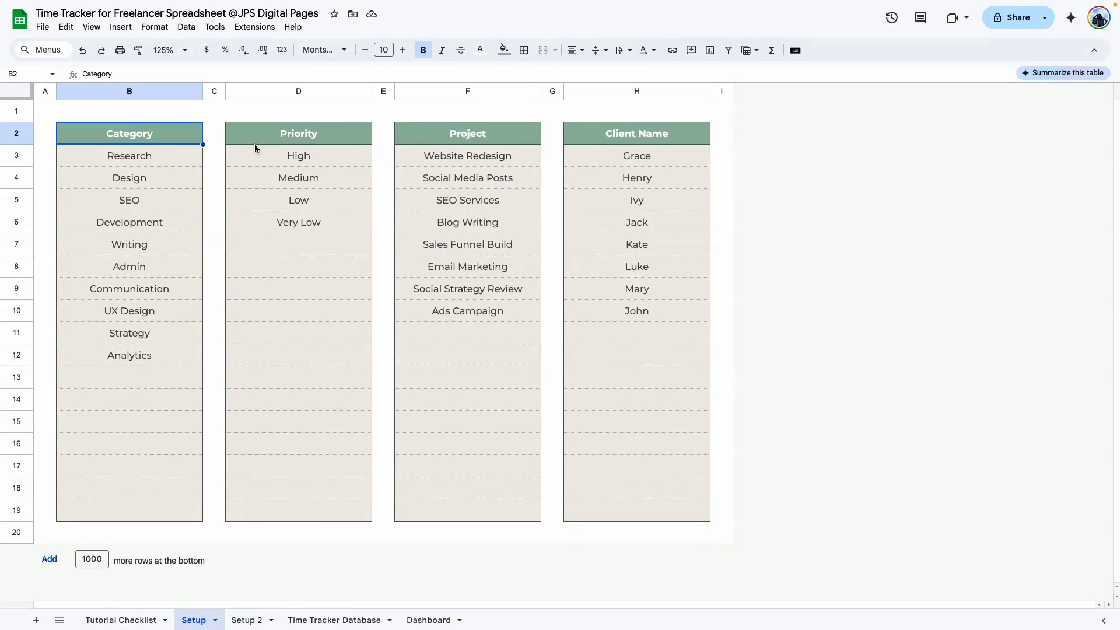
pyautogui.click(311, 132)
pyautogui.click(483, 134)
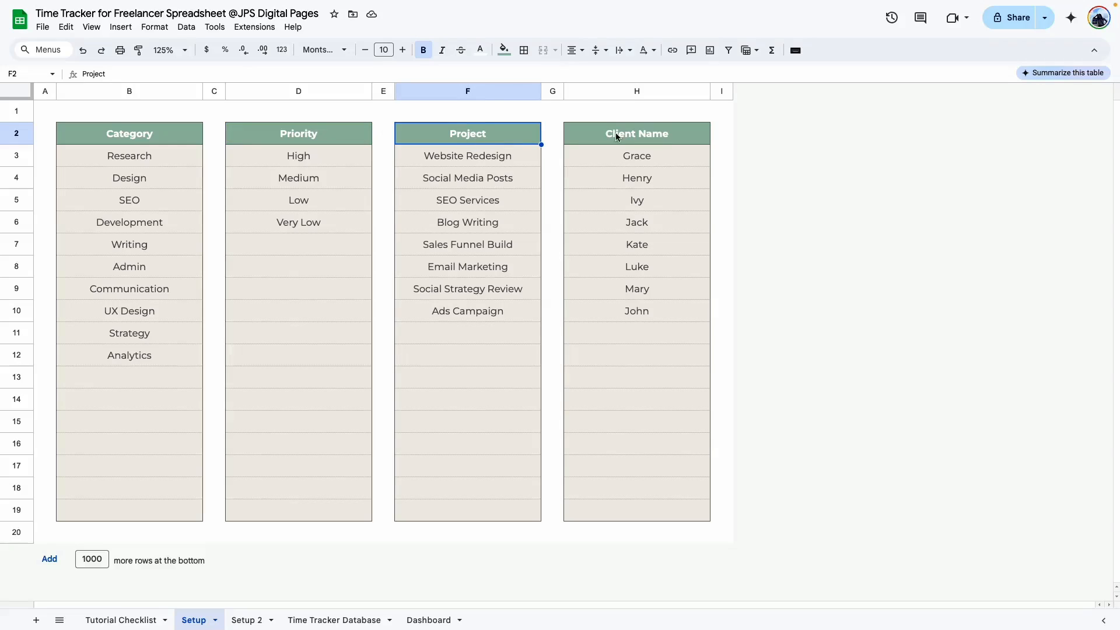
pyautogui.click(655, 141)
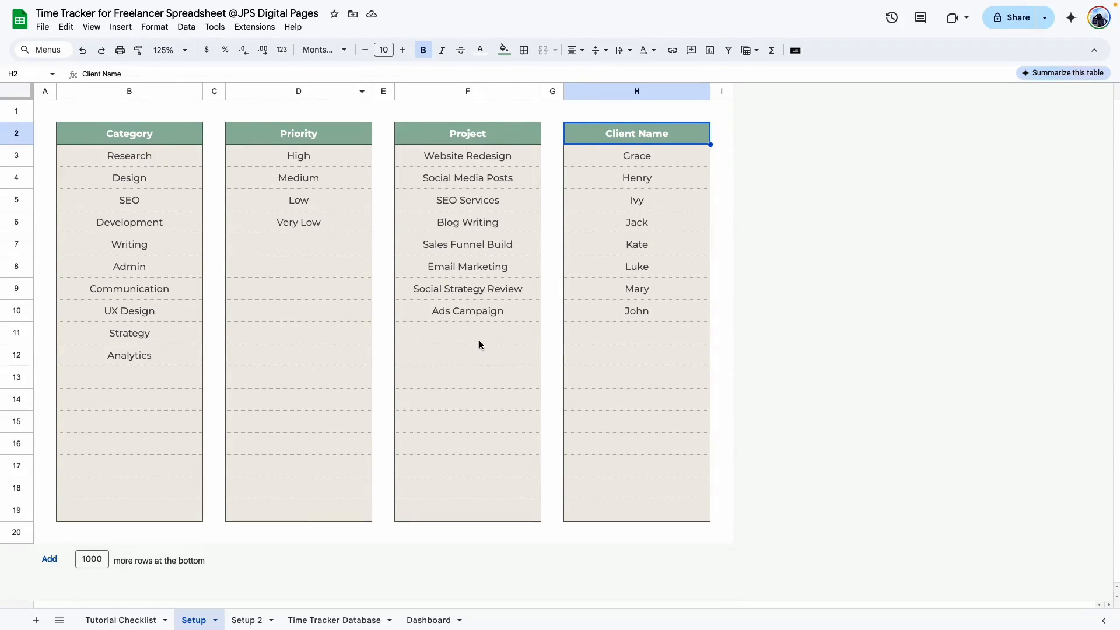
pyautogui.click(244, 620)
pyautogui.rightClick(146, 141)
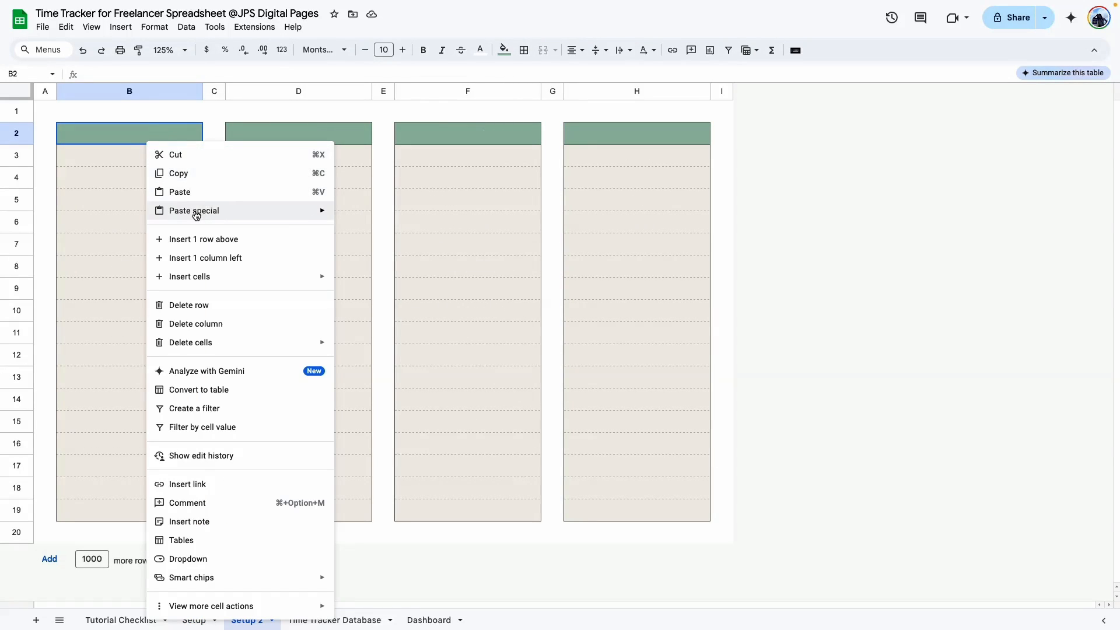
pyautogui.moveTo(207, 217)
pyautogui.click(375, 215)
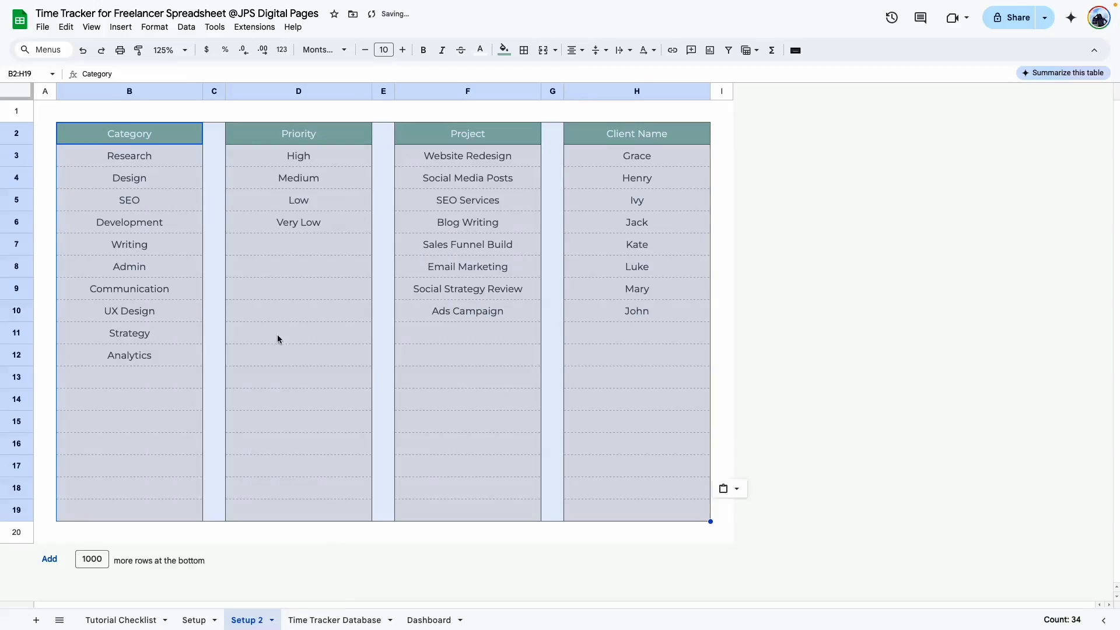
pyautogui.click(267, 495)
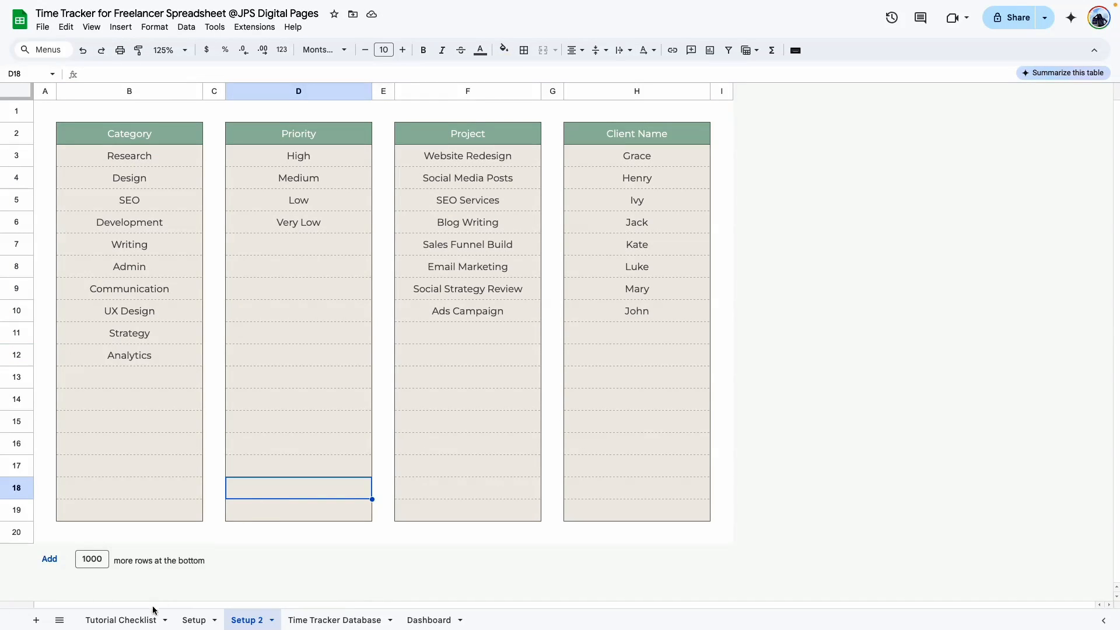
# Mark the Setup Tab task as done on the Tutorial Checklist sheet and select the Time Tracker database table task
pyautogui.click(123, 620)
pyautogui.click(351, 318)
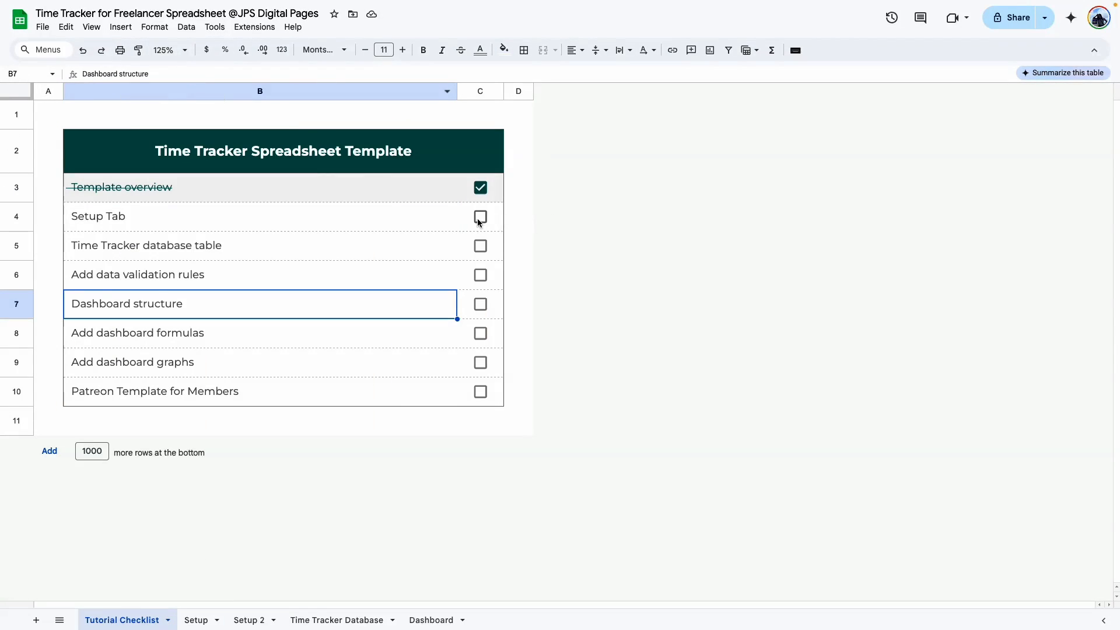
pyautogui.click(481, 217)
pyautogui.click(116, 255)
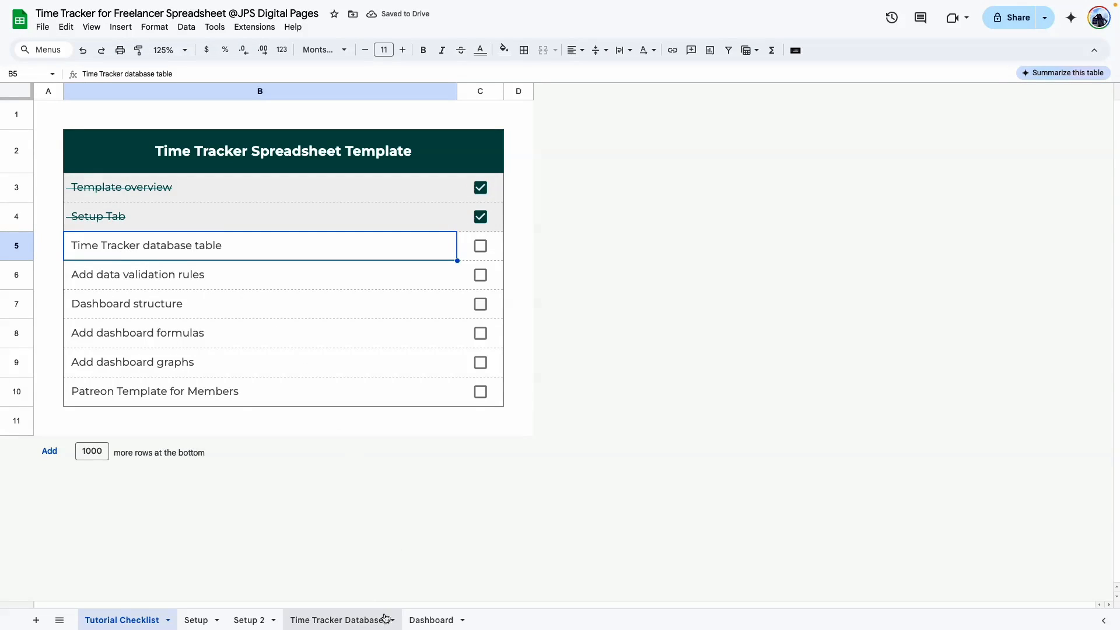
# Show the Time Tracker Database sheet at 100% zoom and review its columns from Task # through Notes
pyautogui.click(350, 622)
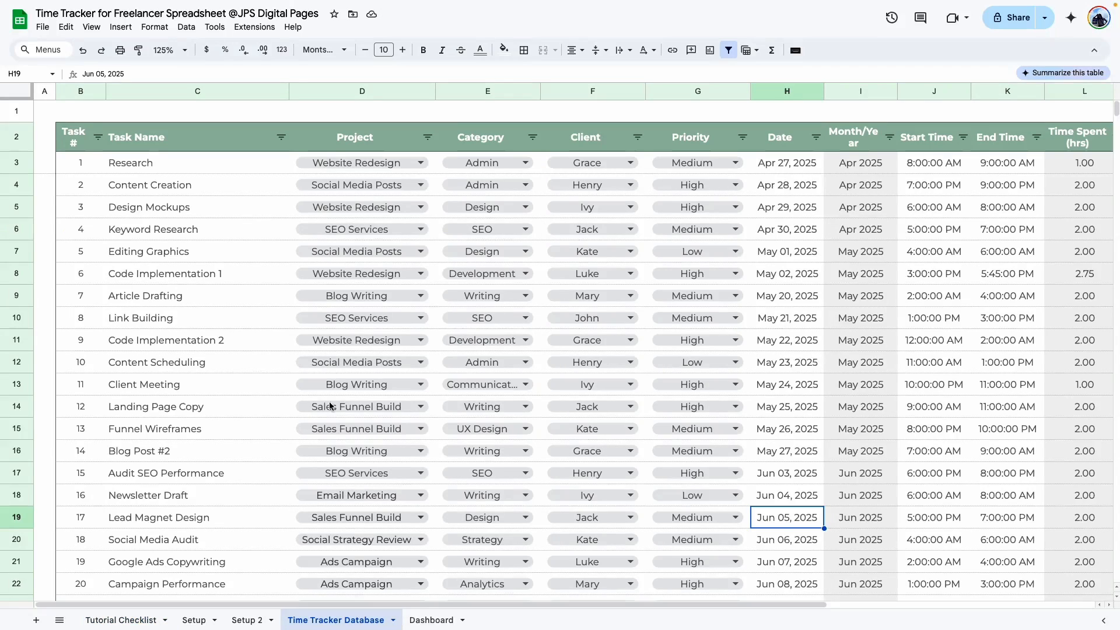
pyautogui.click(191, 52)
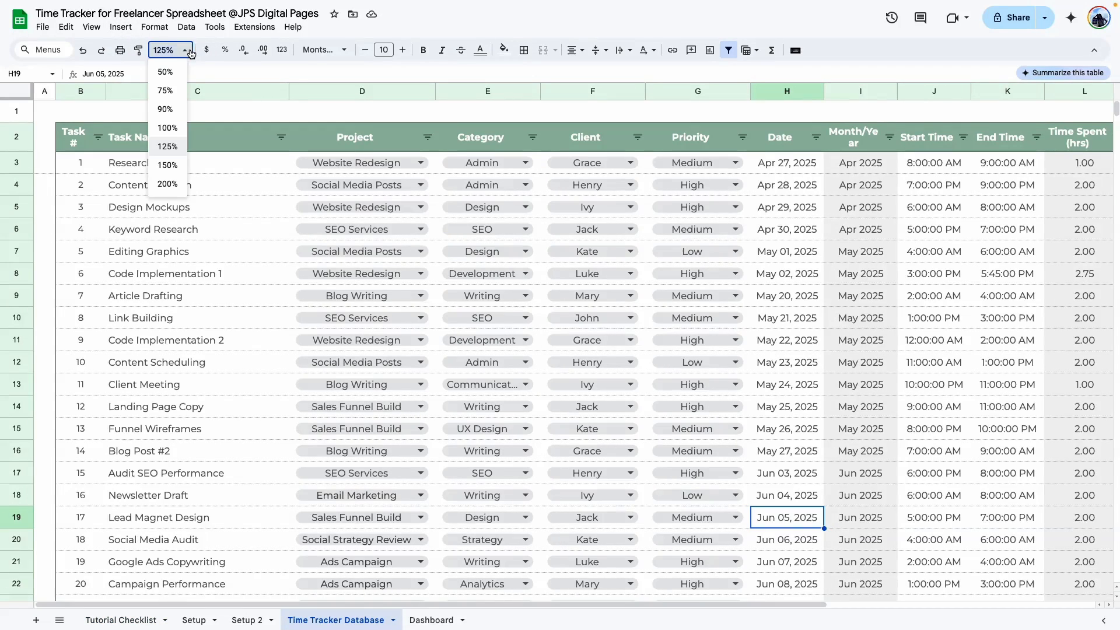
pyautogui.click(179, 130)
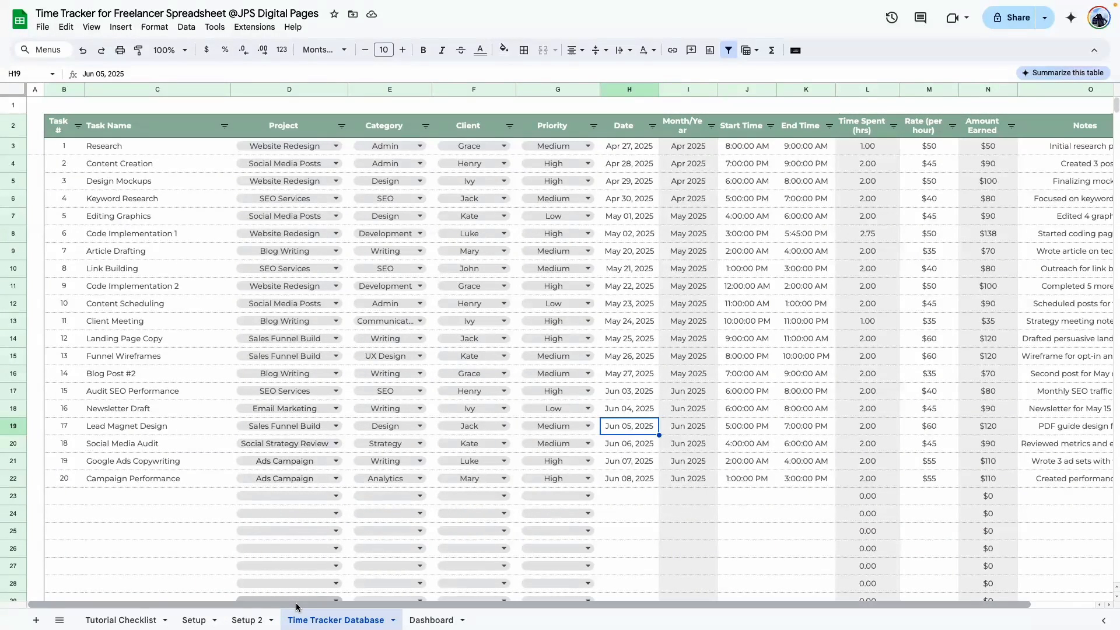
pyautogui.moveTo(287, 608); pyautogui.dragTo(351, 608)
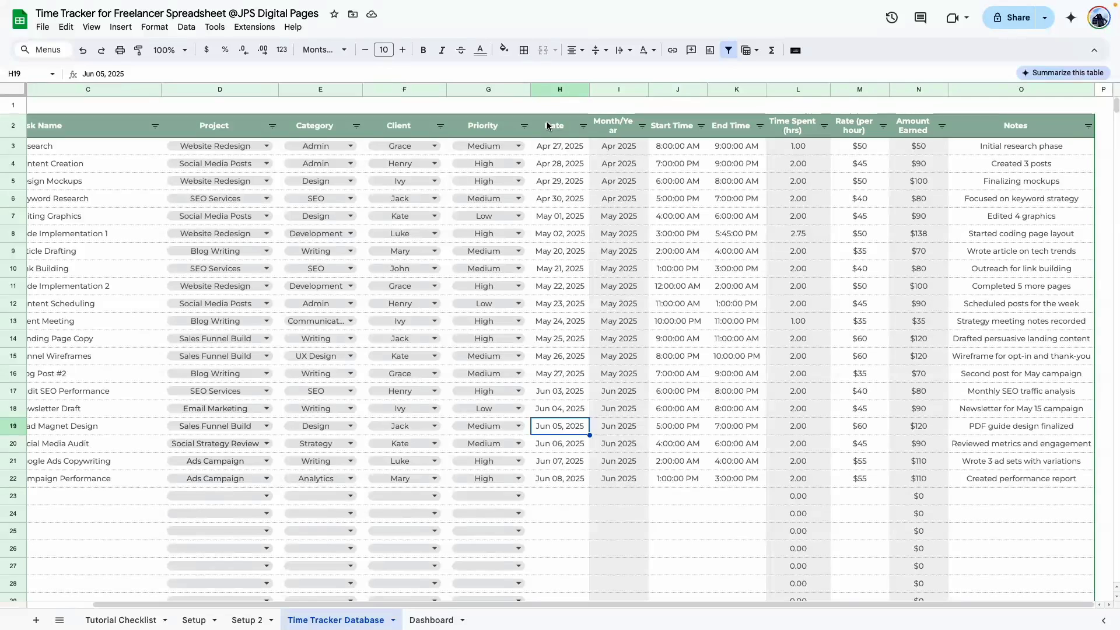
pyautogui.click(860, 233)
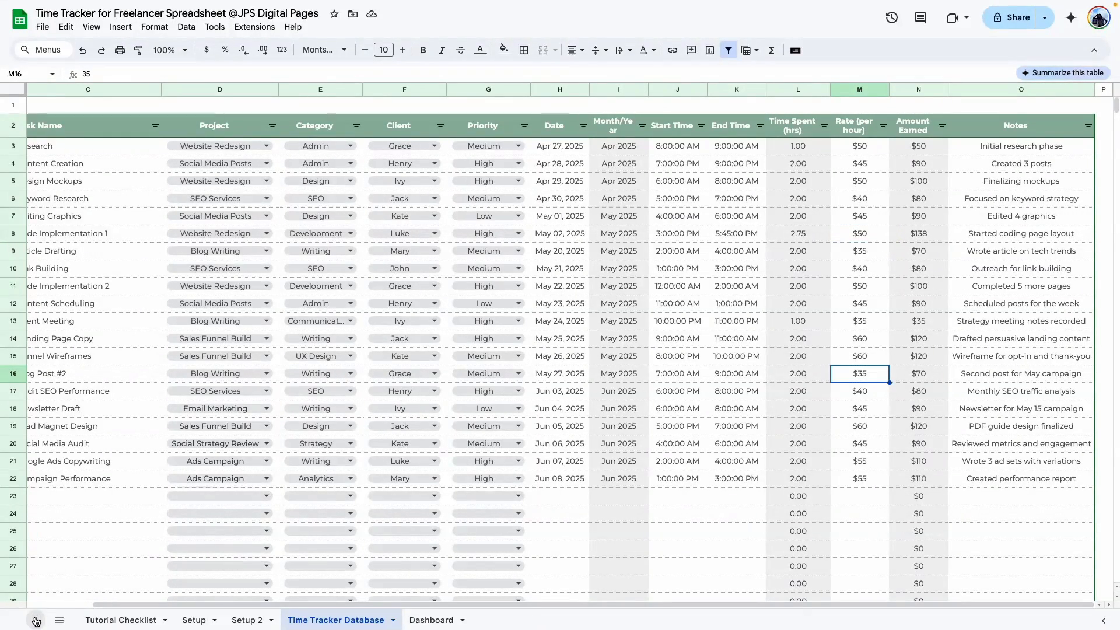
# Add a new sheet and set all its cells to the Montserrat font, centered horizontally and middle-aligned vertically
pyautogui.click(35, 621)
pyautogui.click(169, 245)
pyautogui.click(11, 88)
pyautogui.click(327, 51)
pyautogui.click(325, 166)
pyautogui.click(576, 50)
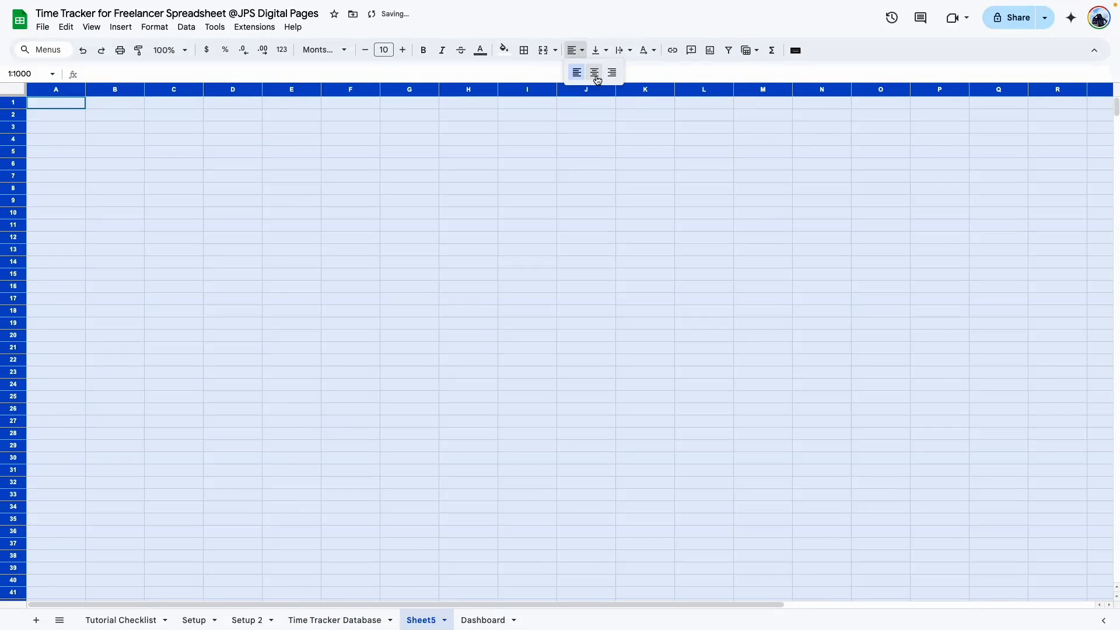
pyautogui.click(596, 79)
pyautogui.click(599, 51)
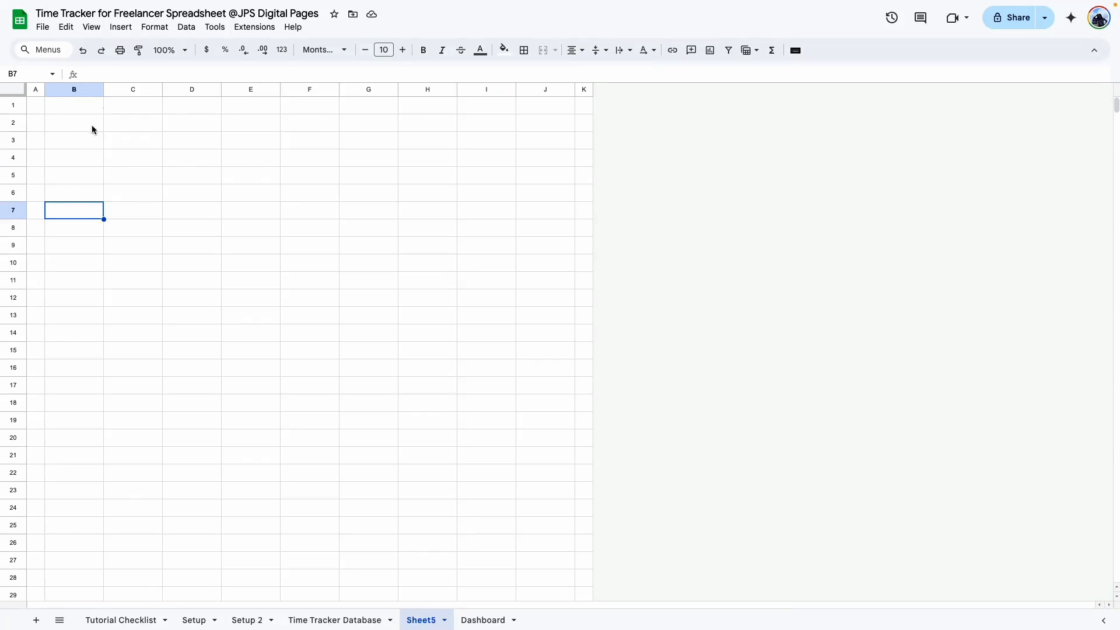
# Apply a thin solid dark gray outer border around the header row B2:J2
pyautogui.click(74, 127)
pyautogui.moveTo(74, 127); pyautogui.dragTo(529, 132)
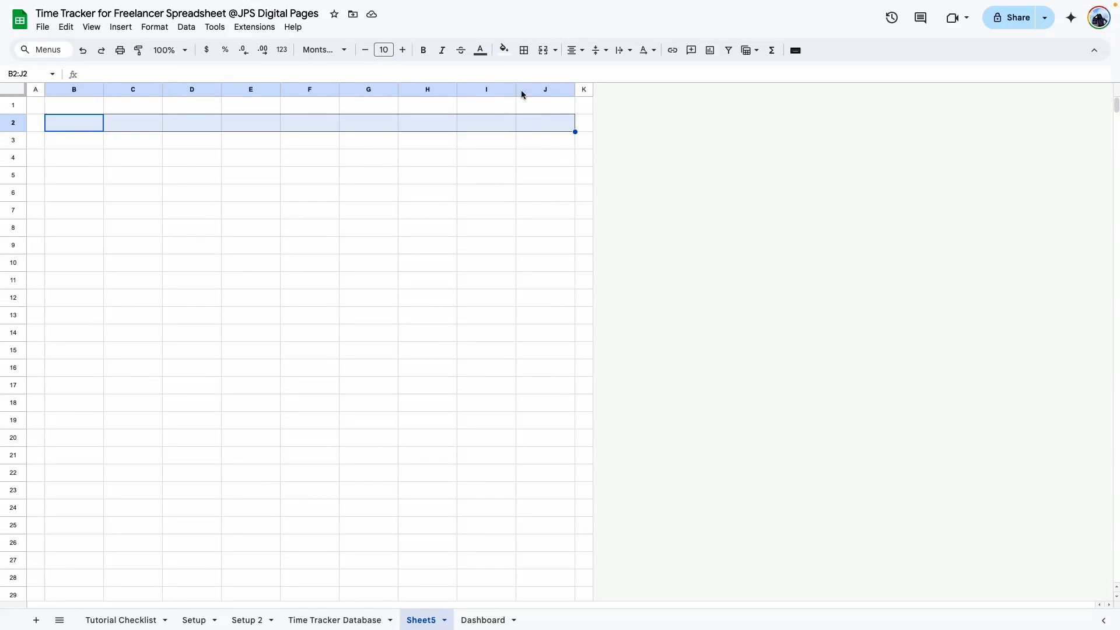
pyautogui.click(524, 50)
pyautogui.click(641, 82)
pyautogui.click(665, 119)
pyautogui.click(634, 95)
pyautogui.click(662, 111)
pyautogui.click(608, 78)
pyautogui.click(300, 444)
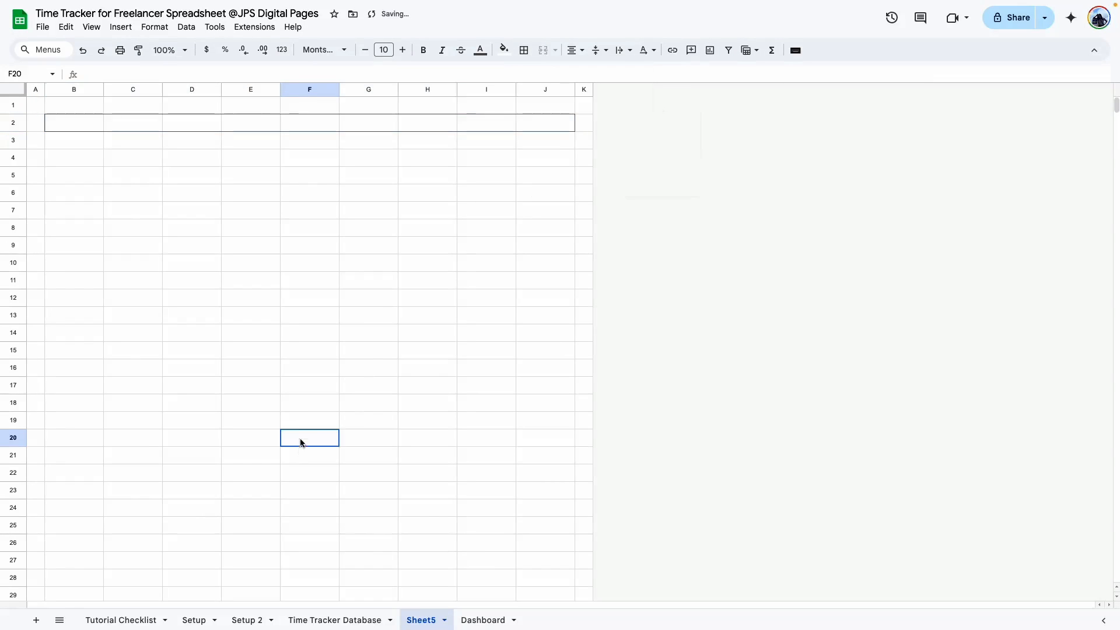
# Apply an outer border around the table body B3:J1000
pyautogui.moveTo(53, 143); pyautogui.dragTo(559, 145)
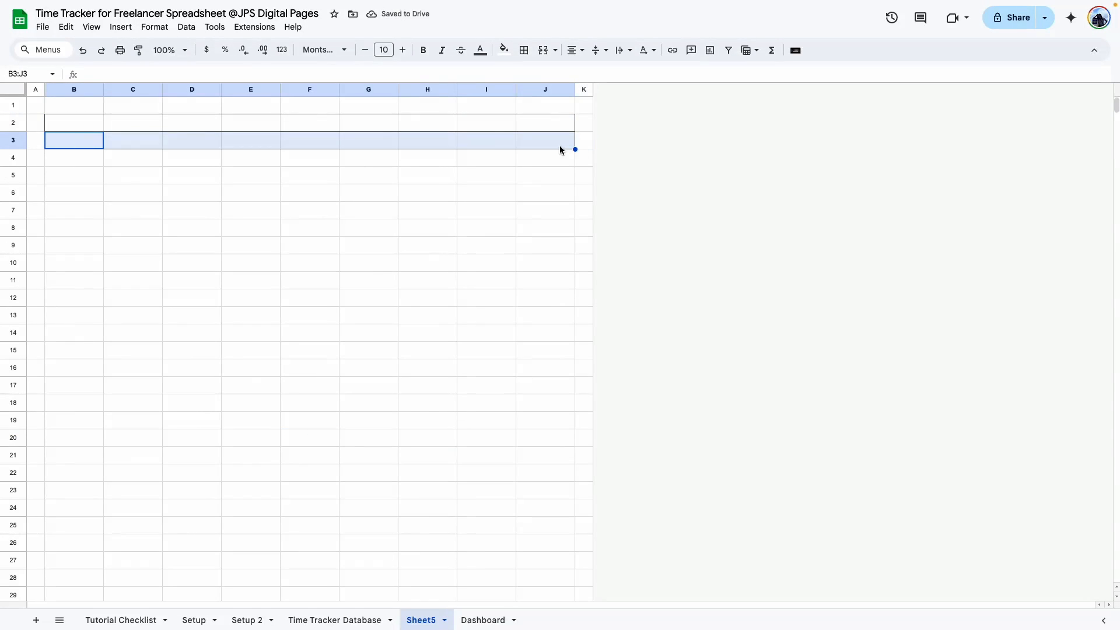
pyautogui.hotkey('ctrl', 'shift', 'Down')
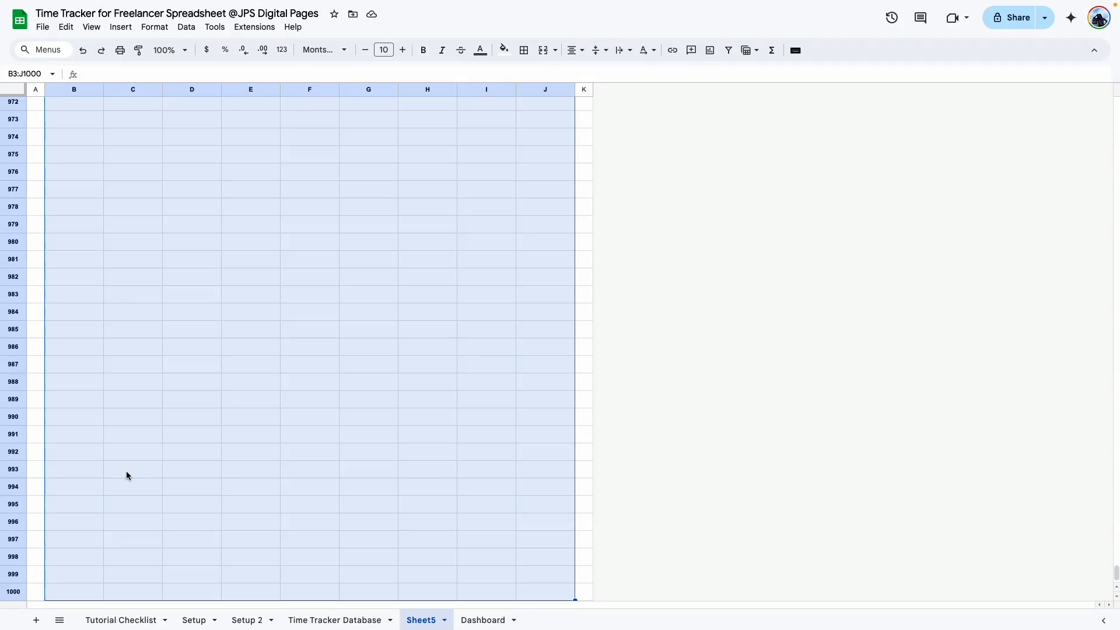
pyautogui.click(522, 54)
pyautogui.click(610, 76)
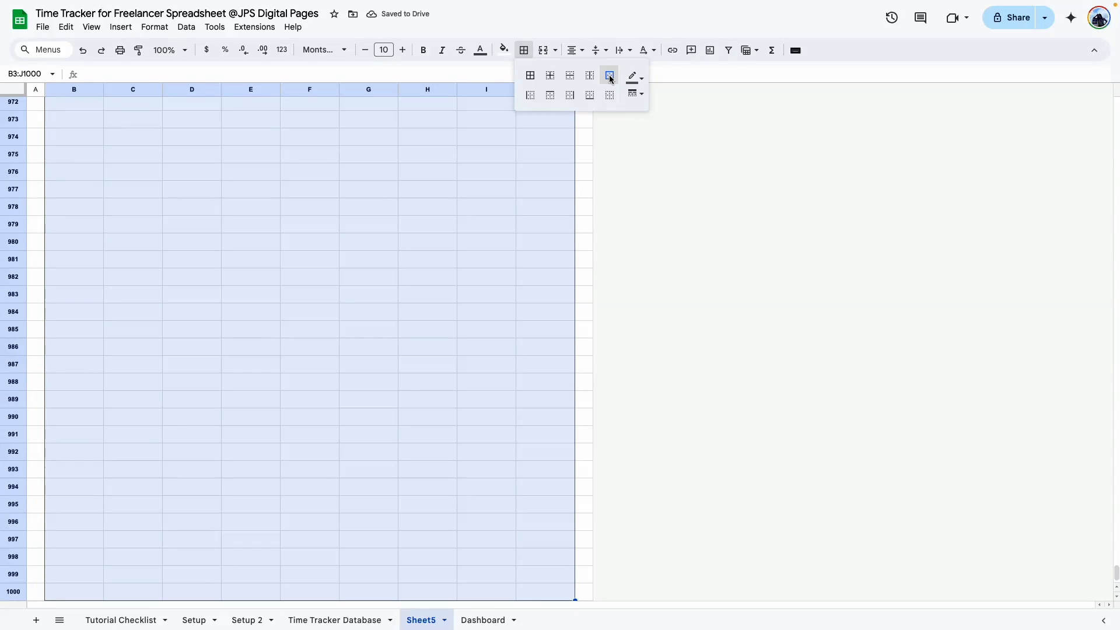
# Add horizontal inner borders to B3:J1000 in gray with a dotted line style
pyautogui.click(571, 81)
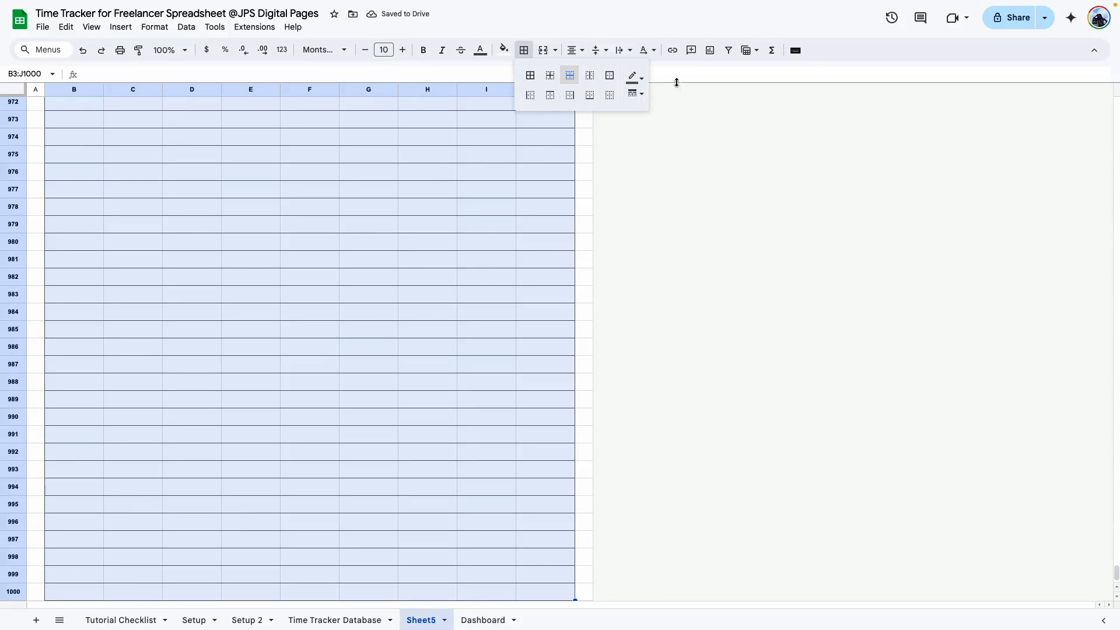
pyautogui.click(636, 77)
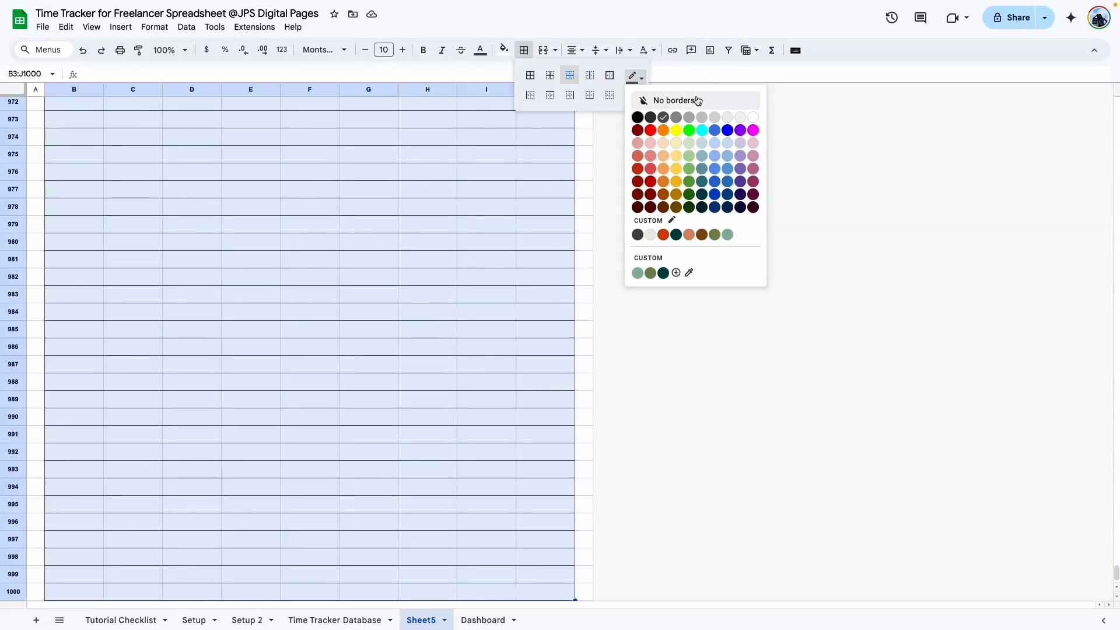
pyautogui.click(689, 117)
pyautogui.click(636, 95)
pyautogui.click(670, 169)
pyautogui.click(205, 270)
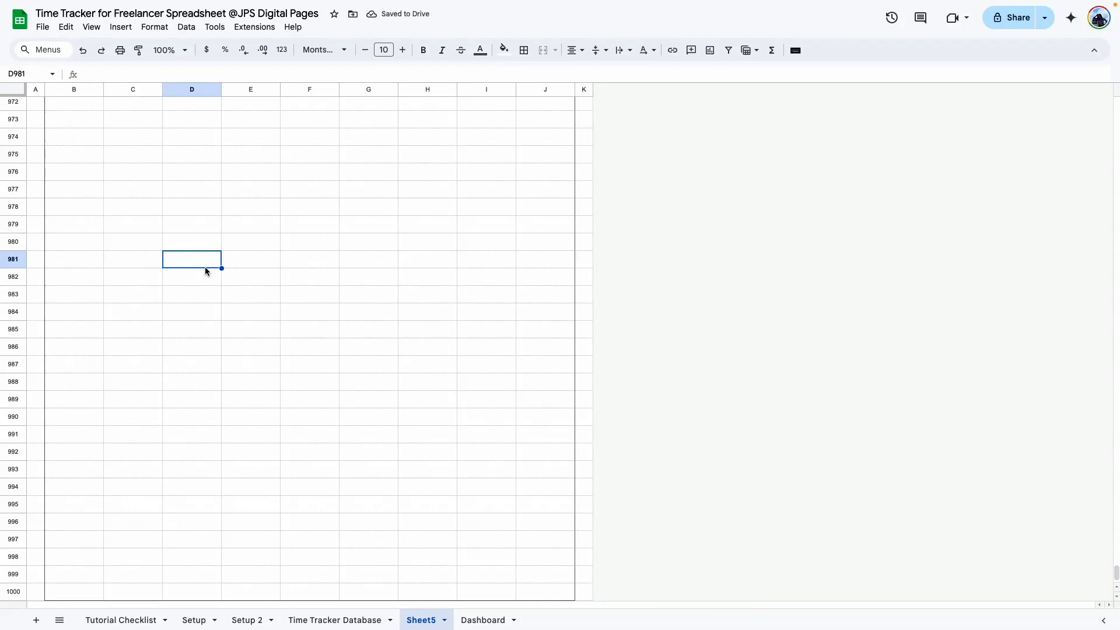
pyautogui.hotkey('ctrl', 'shift', 'Up')
pyautogui.click(368, 280)
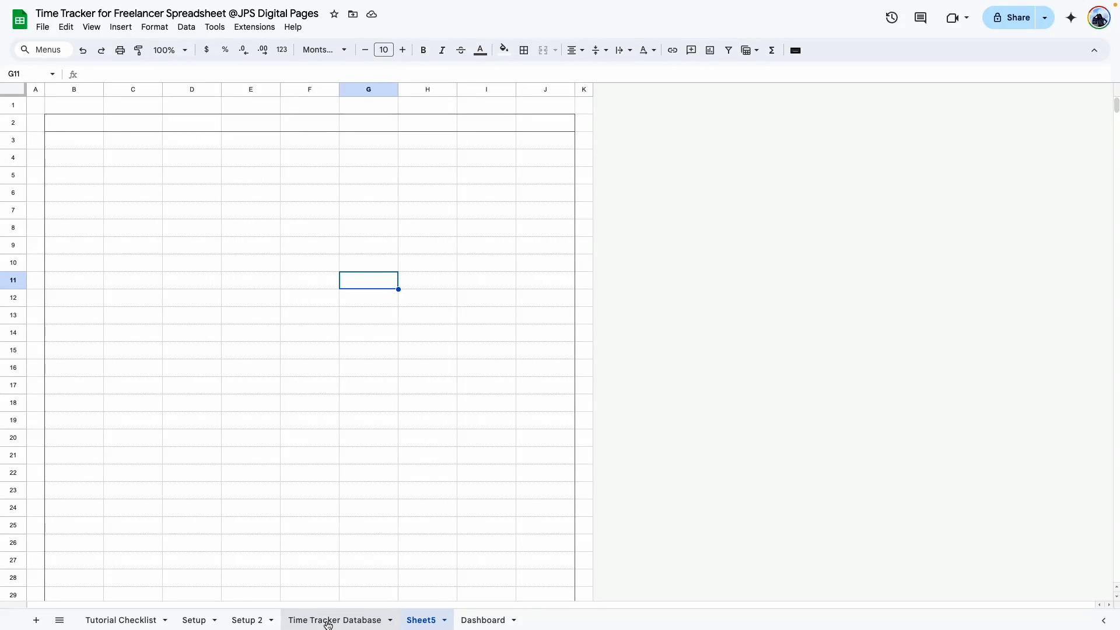
# Extend the bordered table to column O to match the Time Tracker Database sheet and rename the new sheet Time Tracker Database 2
pyautogui.click(328, 622)
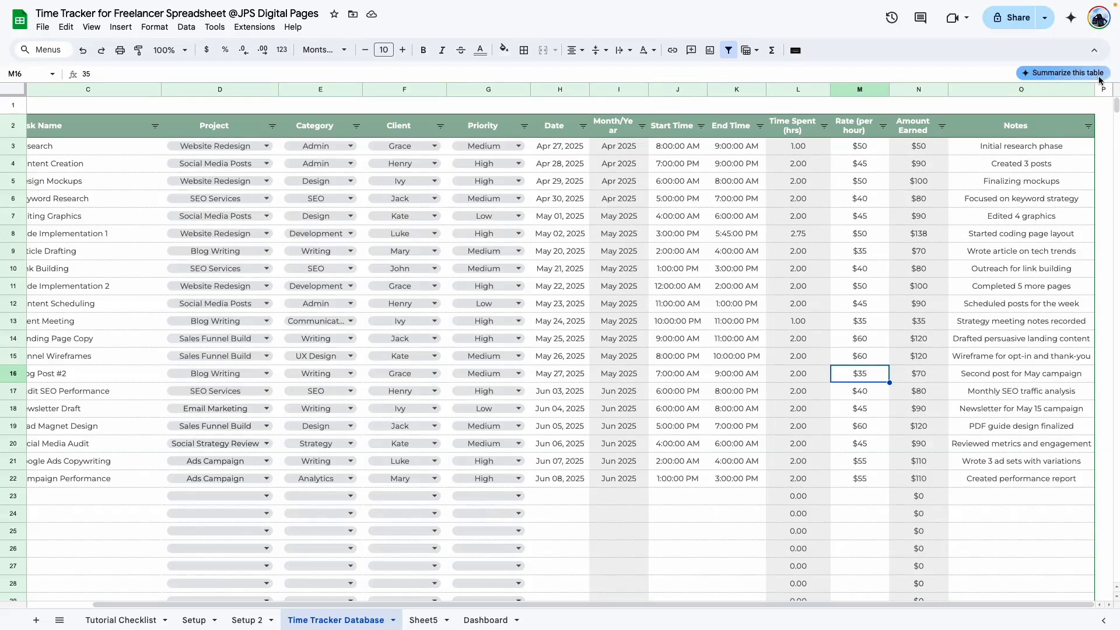
pyautogui.click(428, 622)
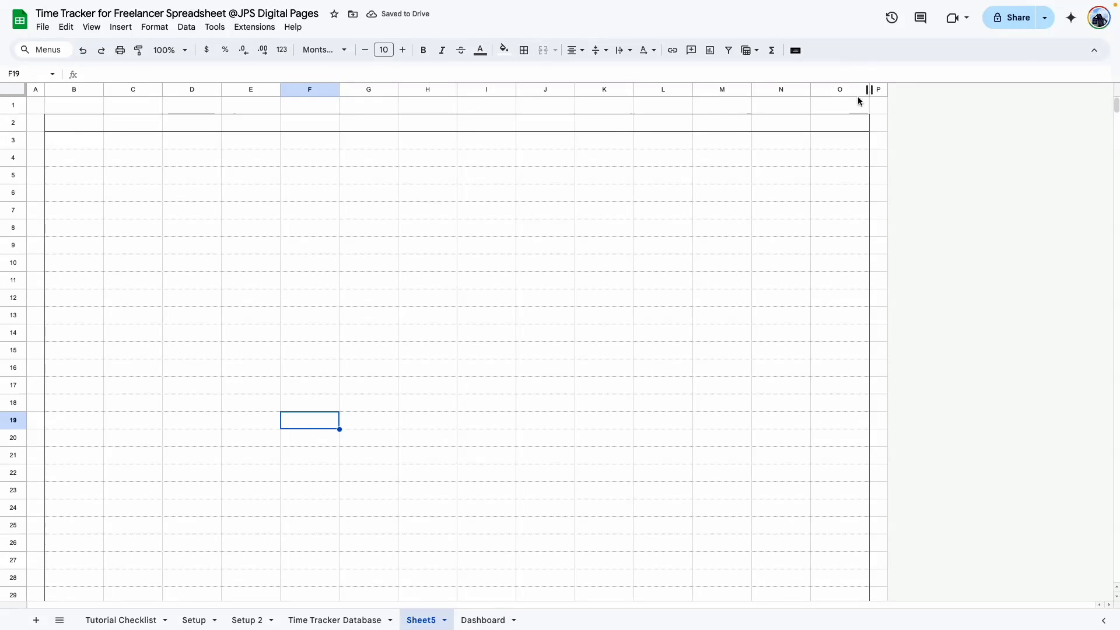
pyautogui.click(373, 620)
pyautogui.doubleClick(430, 620)
pyautogui.write('Time Tracker Database')
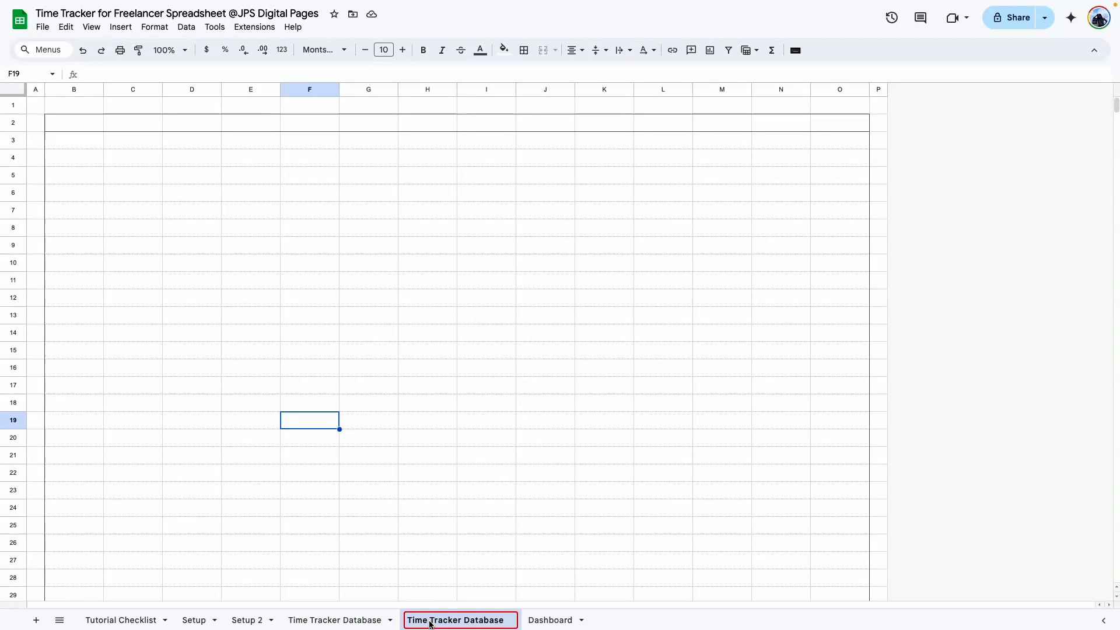
pyautogui.write('2')
# Fill the header row B2:O2 with the custom sage green and set its text color to white
pyautogui.moveTo(74, 123); pyautogui.dragTo(833, 119)
pyautogui.click(504, 50)
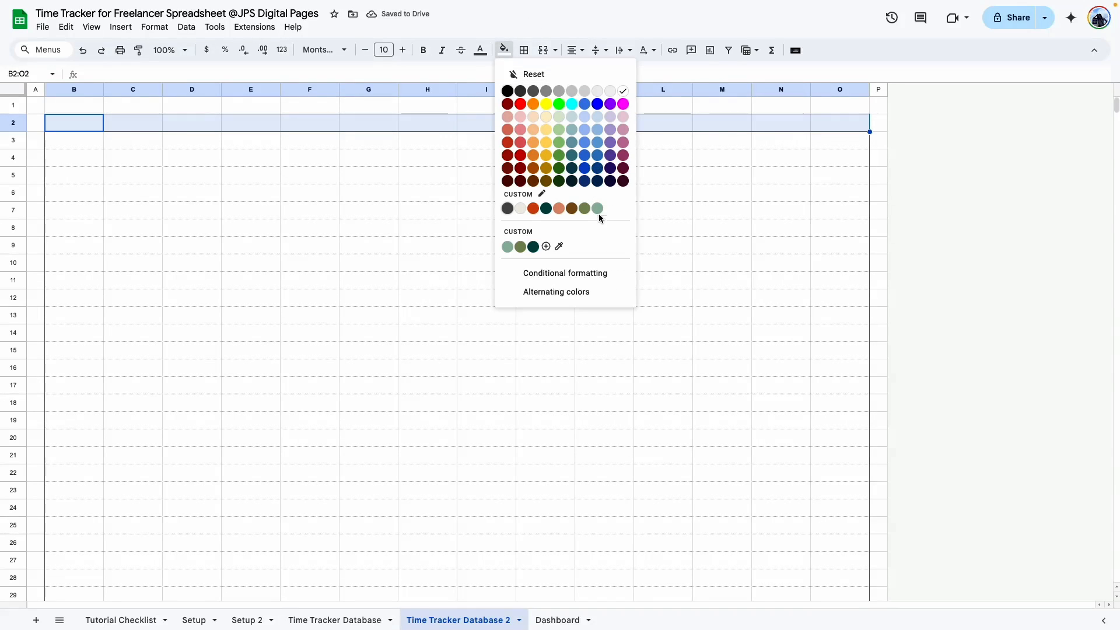
pyautogui.click(599, 209)
pyautogui.click(479, 51)
pyautogui.click(369, 210)
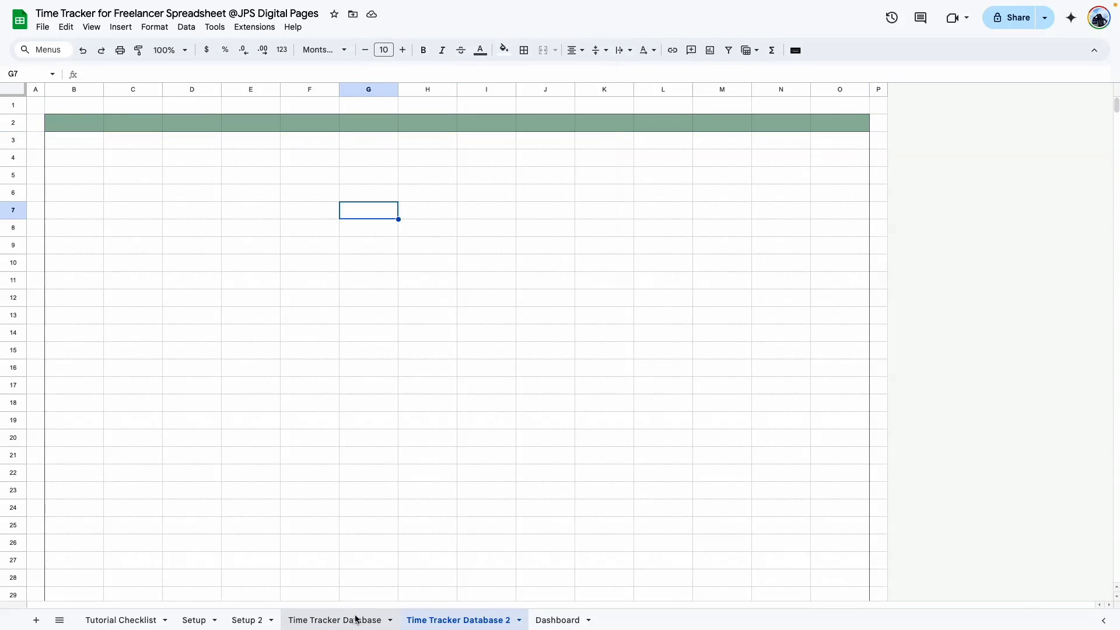
# Copy the headers in B2:O2 of Time Tracker Database and paste only their values into Time Tracker Database 2 starting at B2
pyautogui.click(356, 620)
pyautogui.moveTo(61, 126); pyautogui.dragTo(1022, 130)
pyautogui.hotkey('ctrl', 'c')
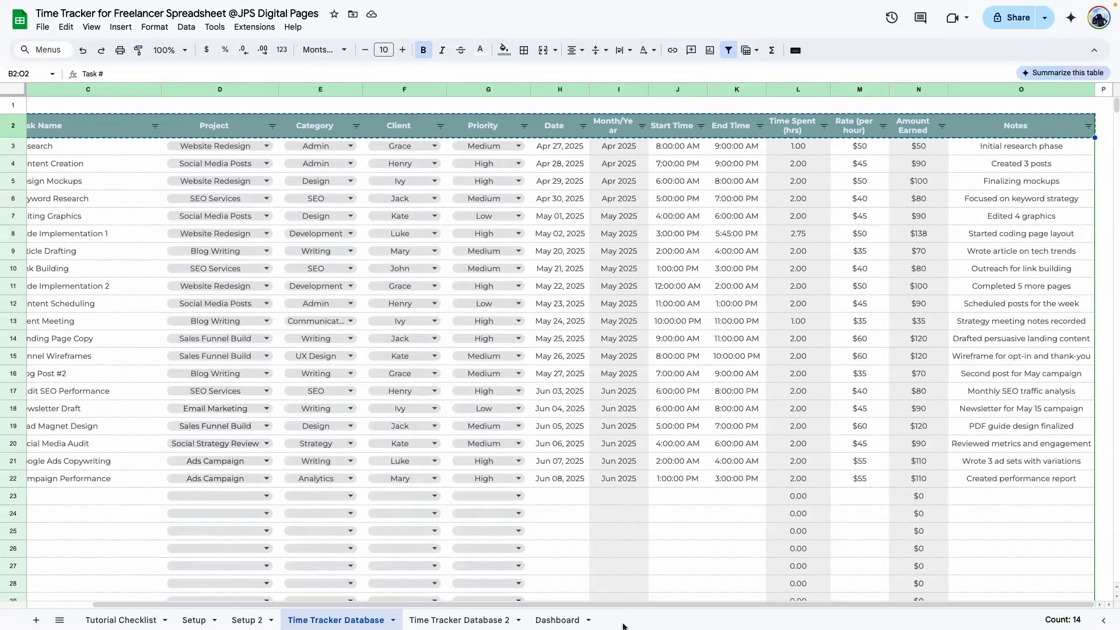
pyautogui.moveTo(630, 605); pyautogui.dragTo(565, 605)
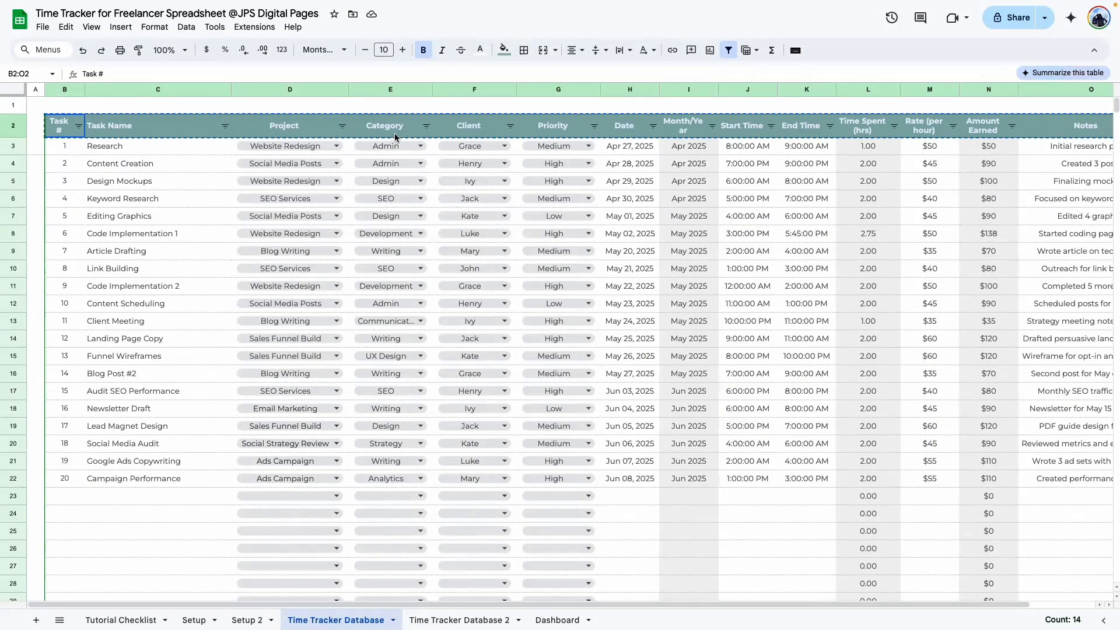
pyautogui.moveTo(537, 605); pyautogui.dragTo(604, 605)
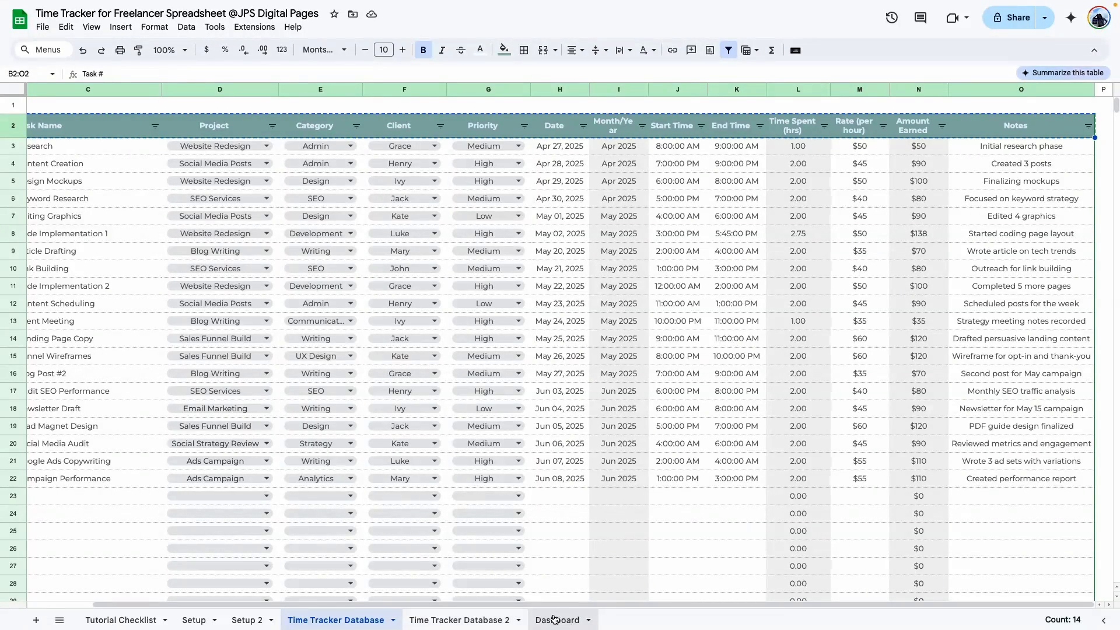
pyautogui.click(459, 620)
pyautogui.rightClick(67, 124)
pyautogui.moveTo(149, 191)
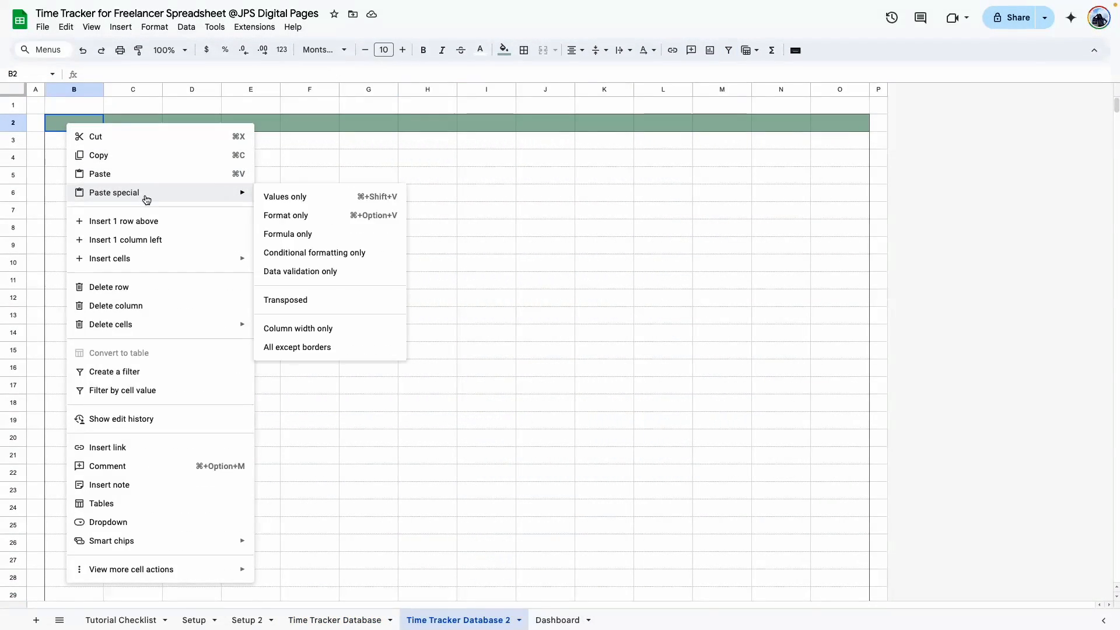
pyautogui.click(286, 197)
pyautogui.click(251, 350)
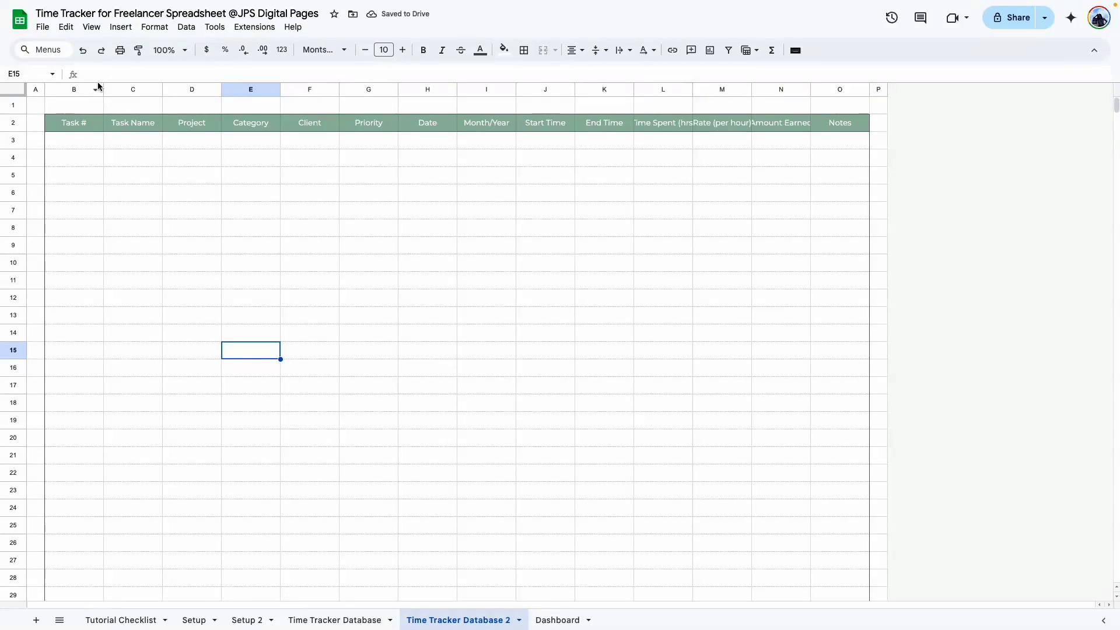
# Narrow the Task # column to its header text and set the Task Name and Notes columns to 300 pixels wide
pyautogui.moveTo(104, 90); pyautogui.dragTo(70, 90)
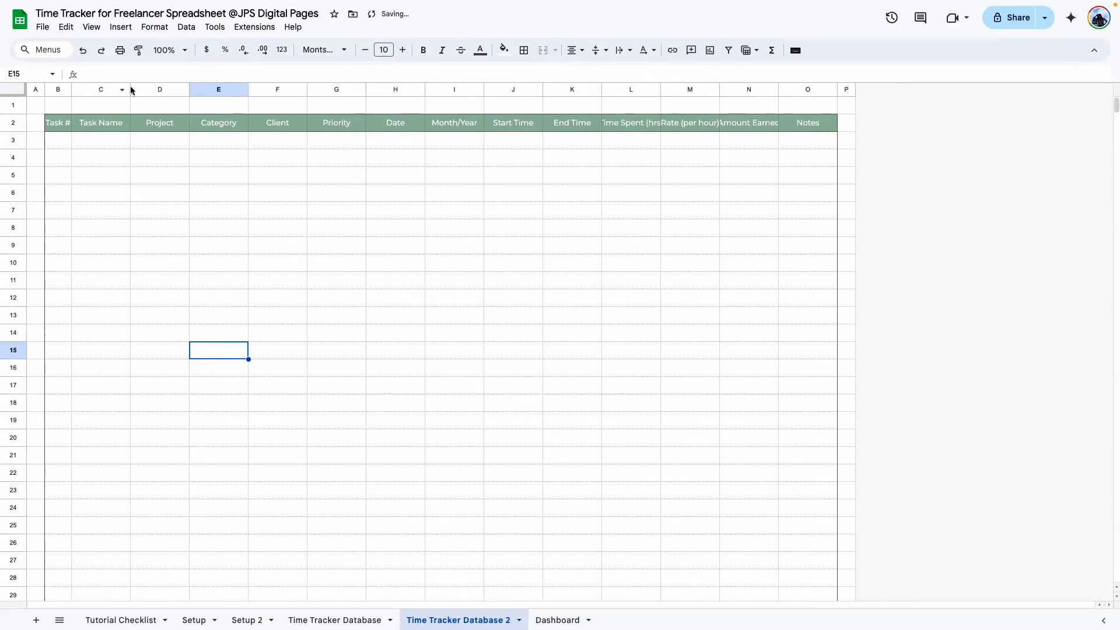
pyautogui.click(91, 84)
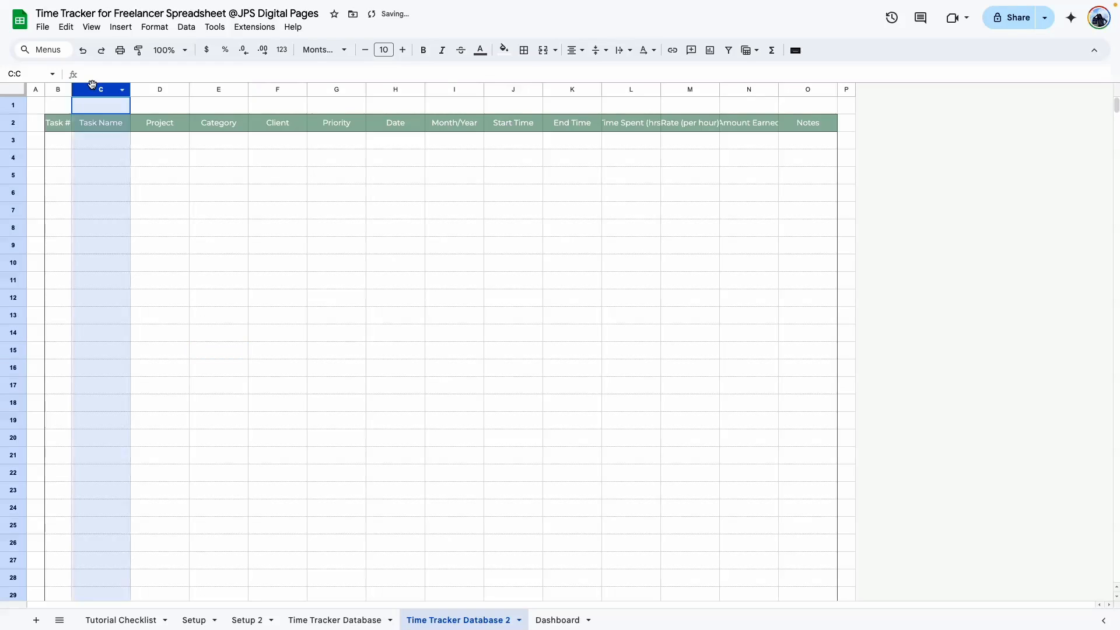
pyautogui.keyDown('ctrl'); pyautogui.click(798, 89); pyautogui.keyUp('ctrl')
pyautogui.rightClick(798, 89)
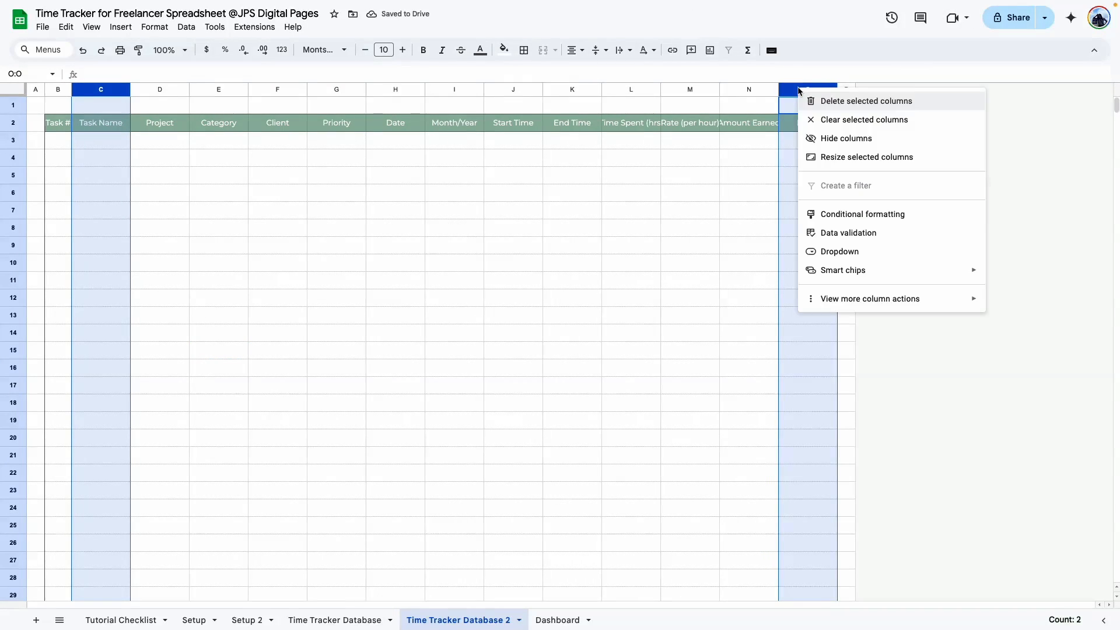
pyautogui.click(872, 157)
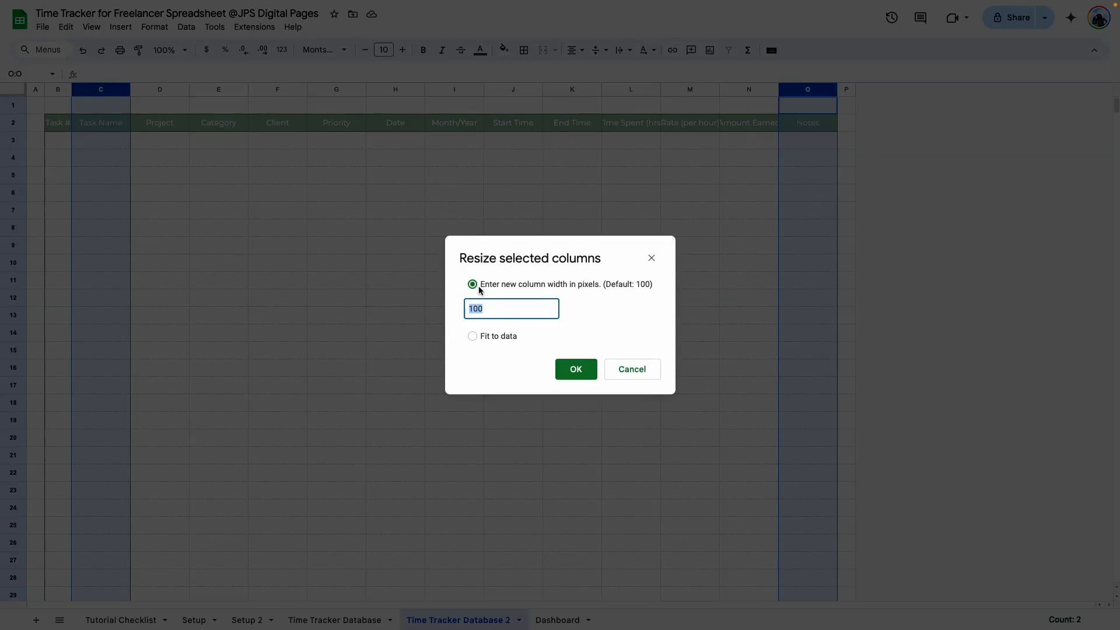
pyautogui.write('300')
pyautogui.press('Return')
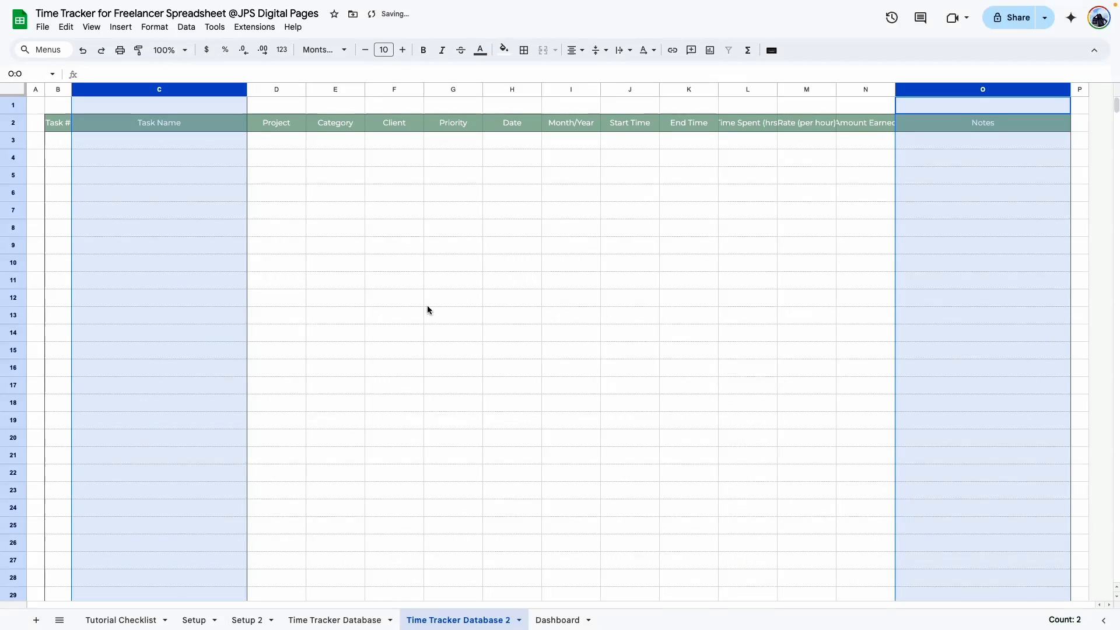
pyautogui.click(517, 379)
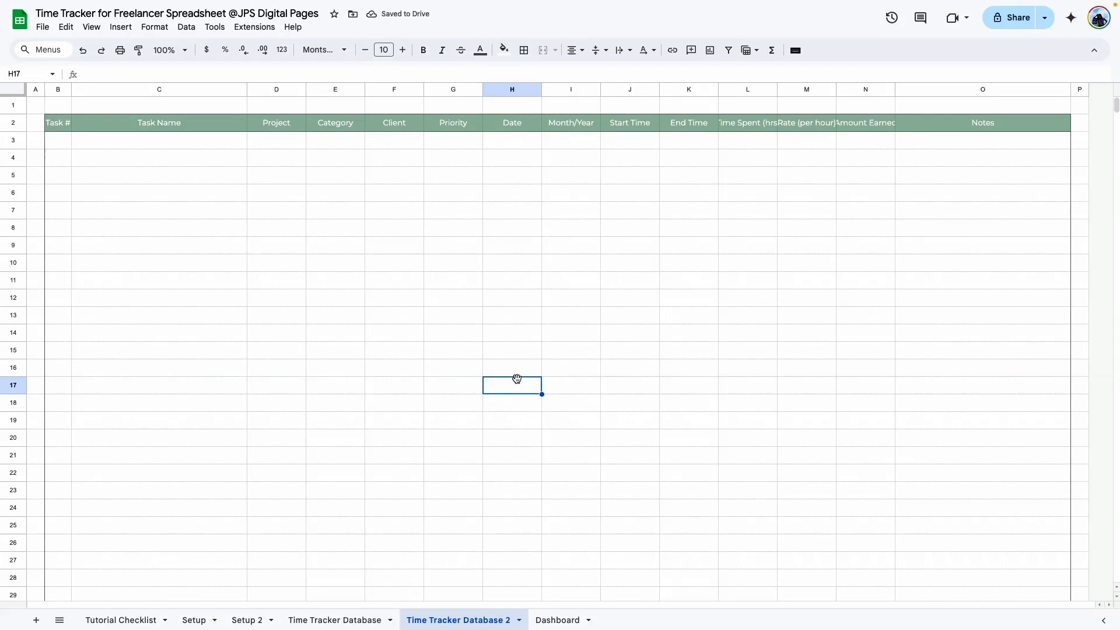
# Set the Project, Category, Client and Priority columns to 150 pixels wide
pyautogui.click(277, 90)
pyautogui.keyDown('ctrl'); pyautogui.click(342, 87); pyautogui.keyUp('ctrl')
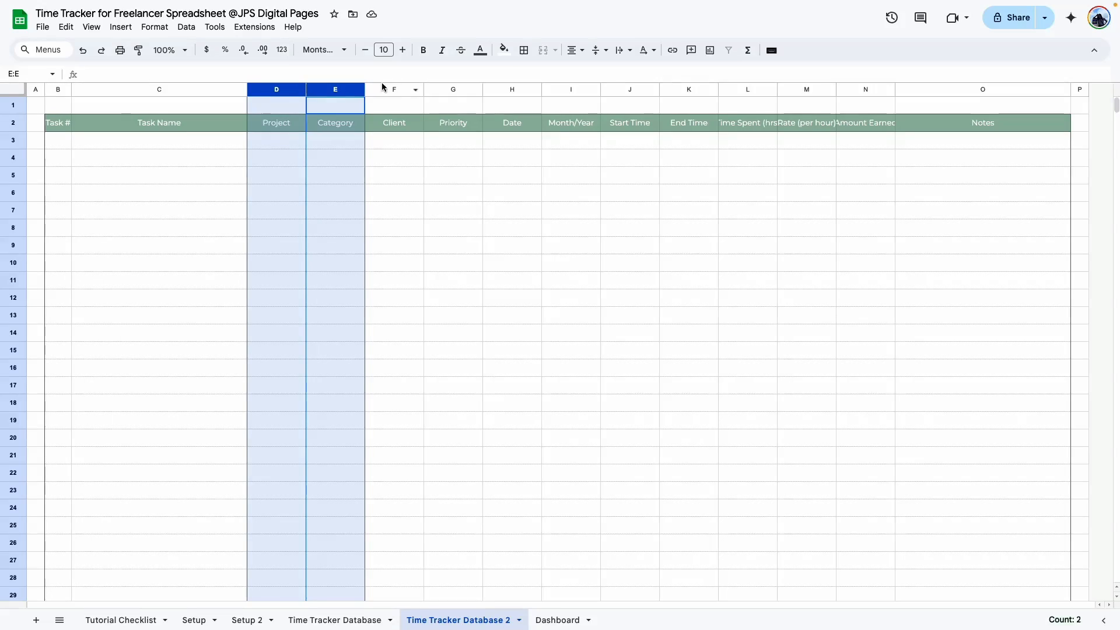
pyautogui.keyDown('ctrl'); pyautogui.click(383, 88); pyautogui.keyUp('ctrl')
pyautogui.keyDown('ctrl'); pyautogui.click(446, 85); pyautogui.keyUp('ctrl')
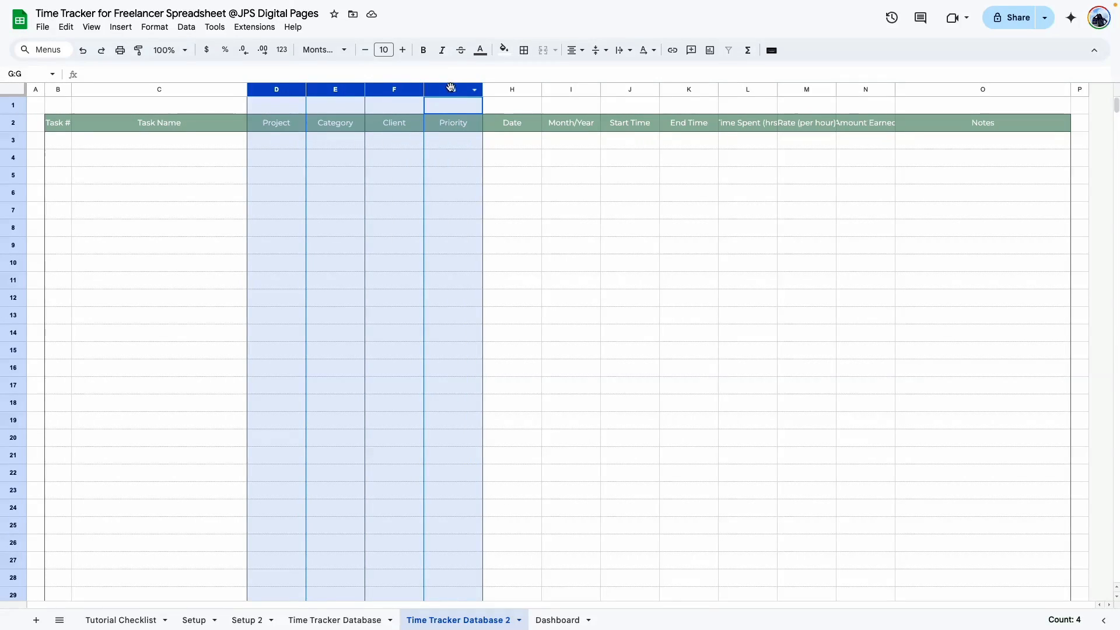
pyautogui.rightClick(451, 87)
pyautogui.click(513, 155)
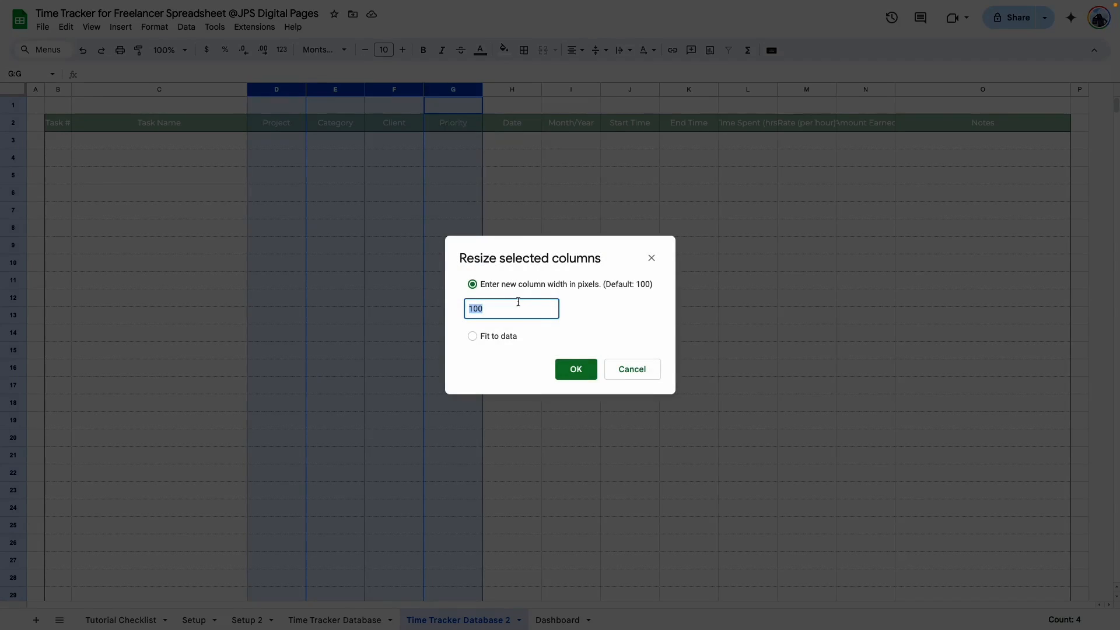
pyautogui.write('150')
pyautogui.press('Return')
# Set columns H to N, from Date through Amount Earned, to 125 pixels wide
pyautogui.hscroll(2, 575, 239)
pyautogui.click(576, 239)
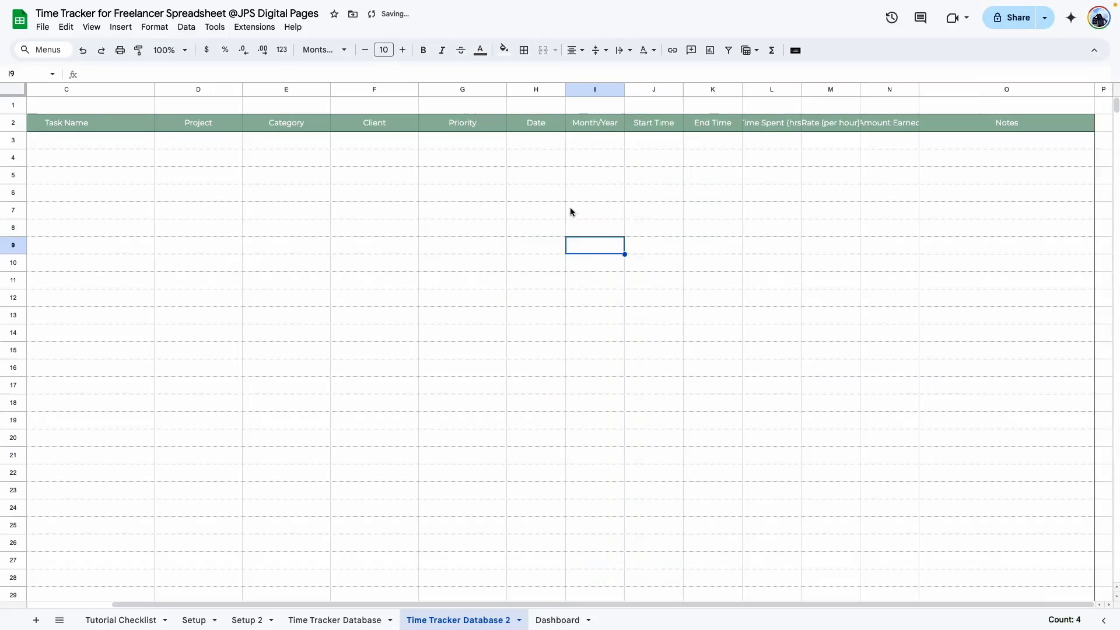
pyautogui.moveTo(530, 90); pyautogui.dragTo(874, 88)
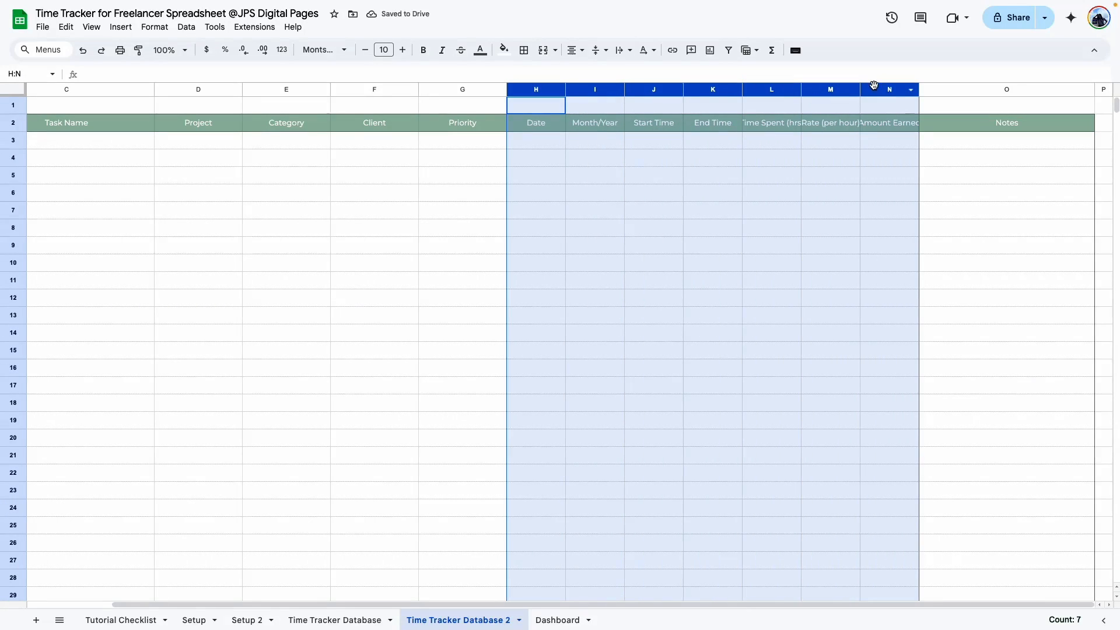
pyautogui.rightClick(874, 89)
pyautogui.click(931, 280)
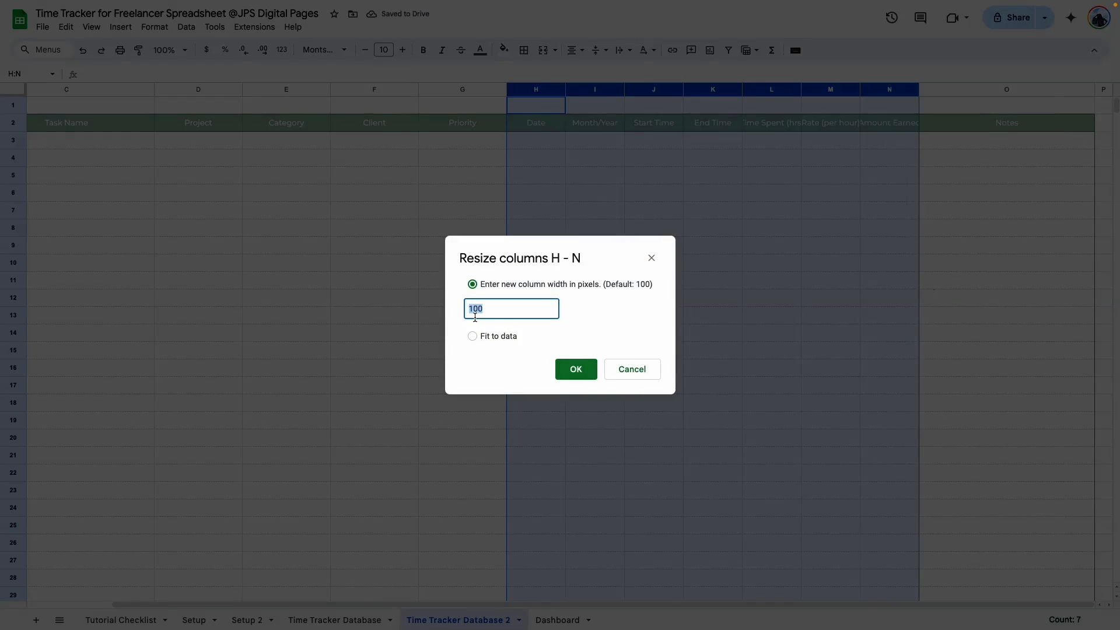
pyautogui.write('125')
pyautogui.press('Return')
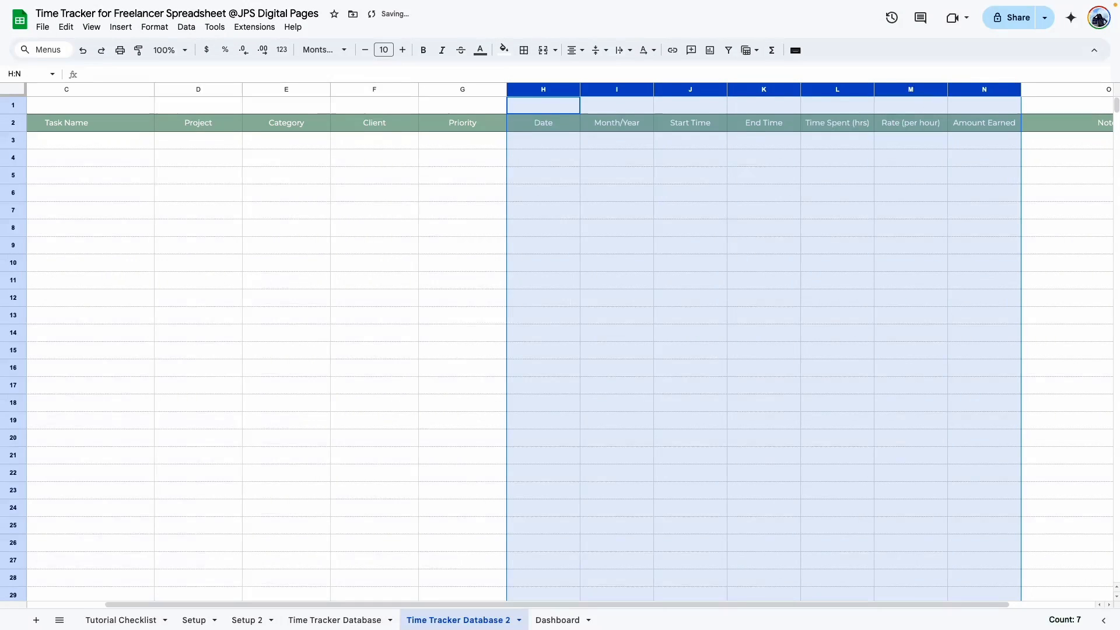
pyautogui.click(616, 357)
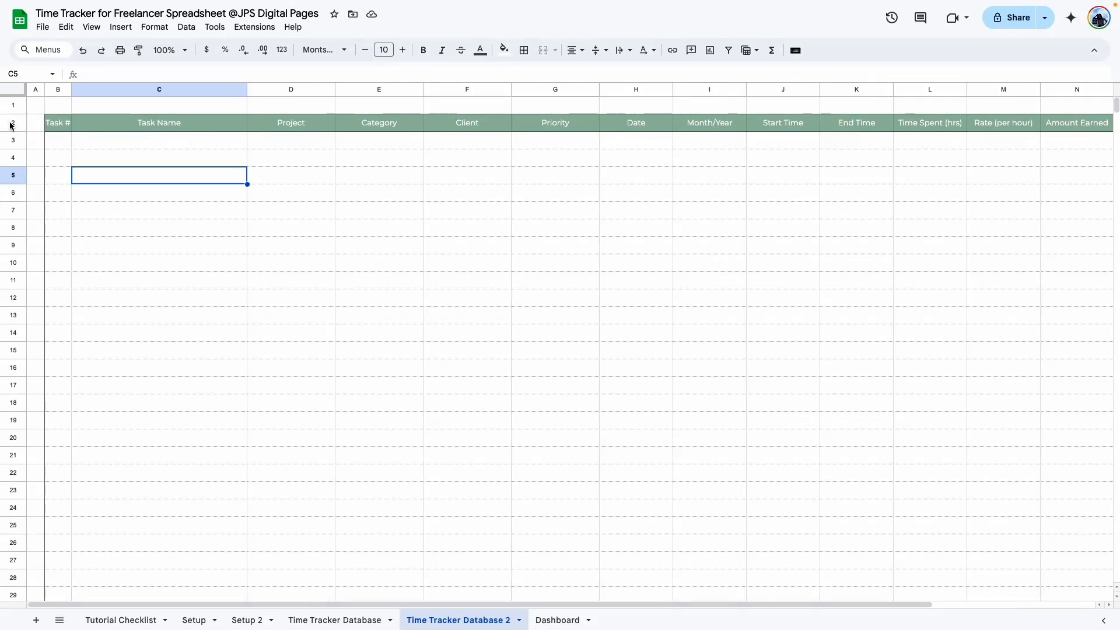
# Turn on text wrapping for the whole header row 2
pyautogui.click(13, 123)
pyautogui.click(622, 51)
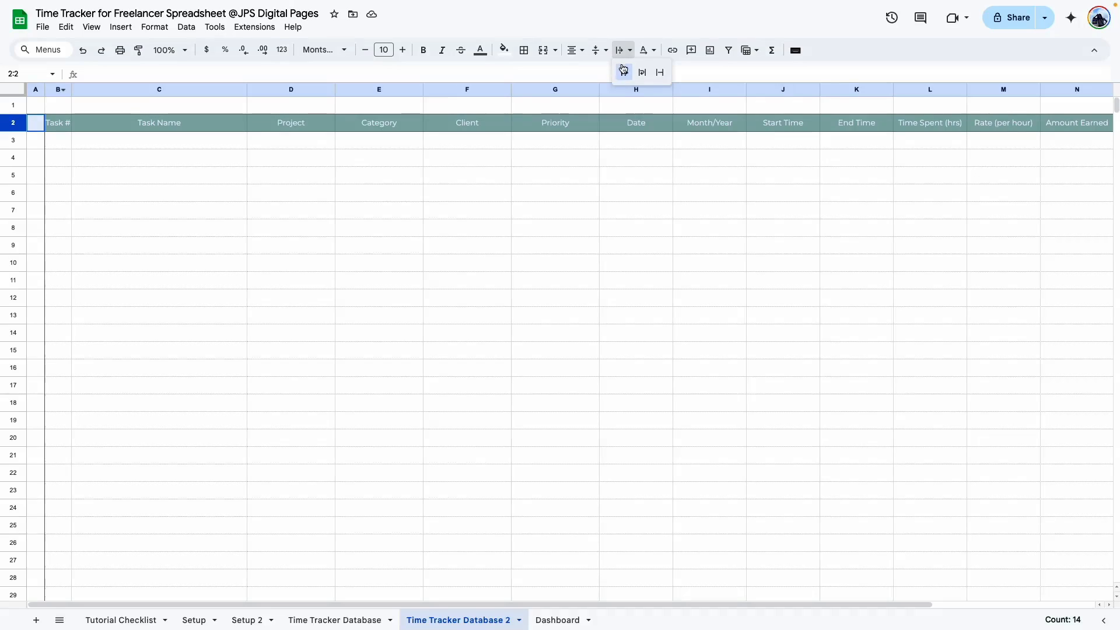
pyautogui.click(642, 72)
pyautogui.click(551, 280)
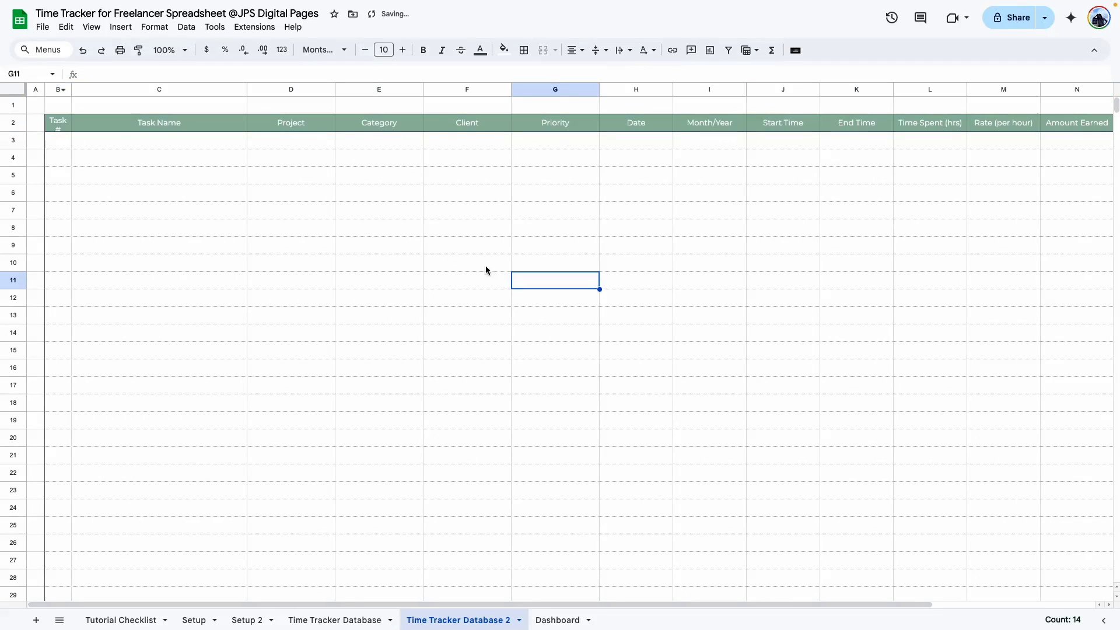
pyautogui.click(68, 127)
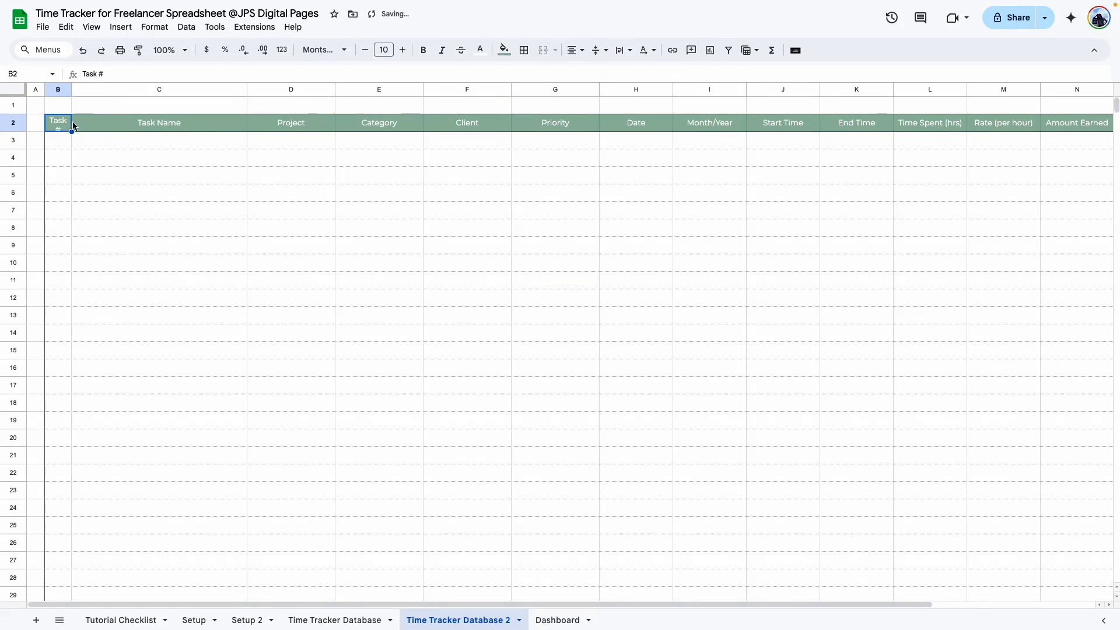
# Set the height of header row 2 to 35 pixels so the wrapped Task # header fits
pyautogui.click(15, 124)
pyautogui.rightClick(15, 123)
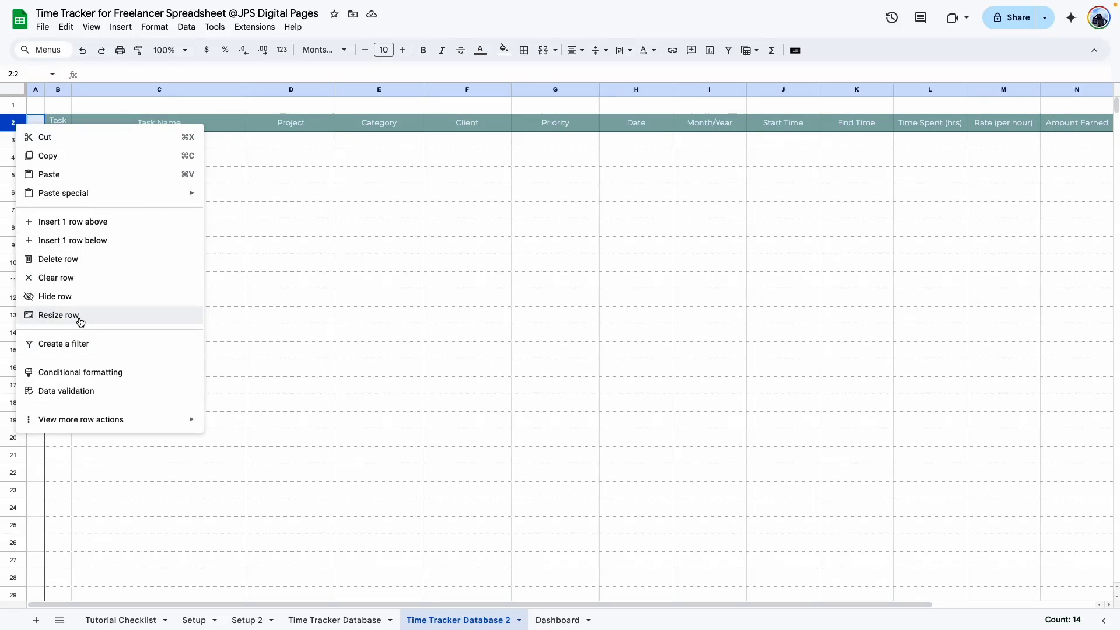
pyautogui.click(58, 316)
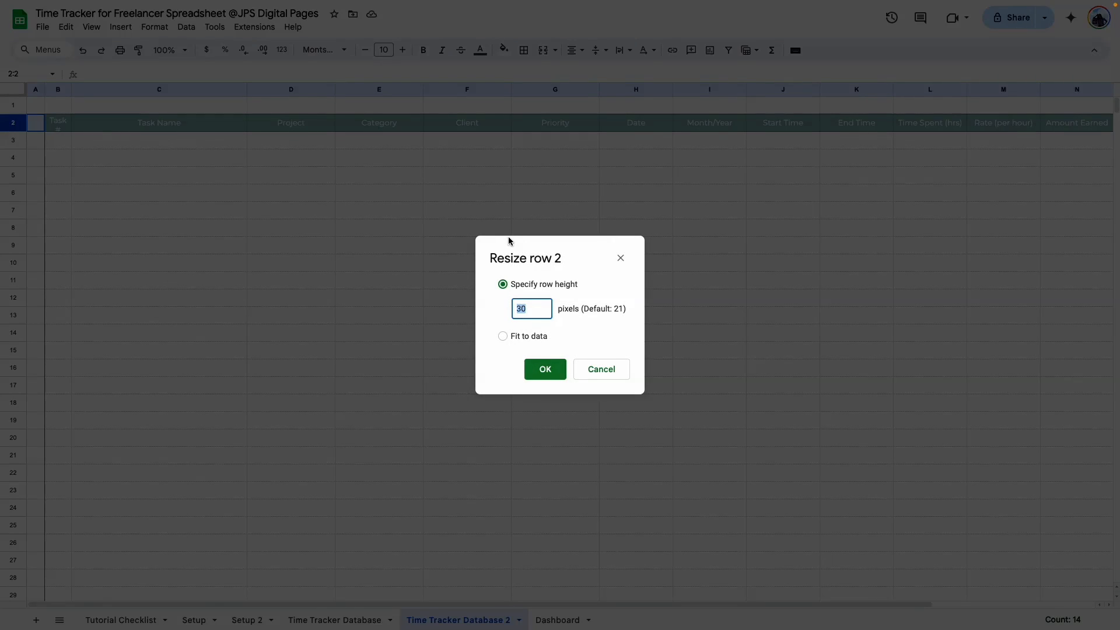
pyautogui.write('35')
pyautogui.press('Return')
pyautogui.click(260, 200)
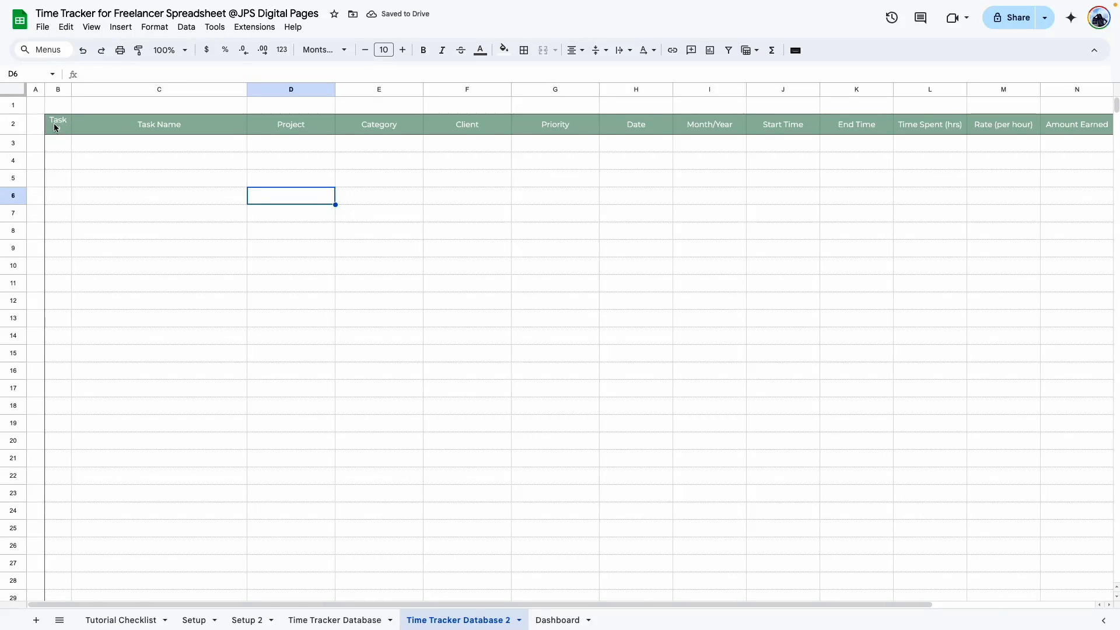
pyautogui.click(175, 231)
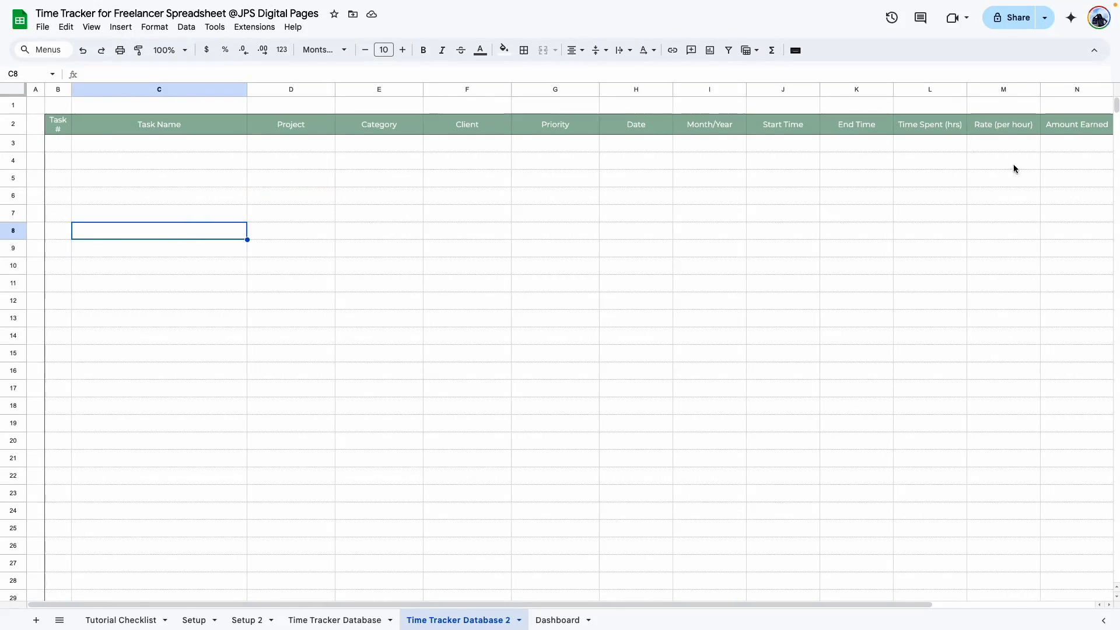
pyautogui.click(291, 265)
pyautogui.click(125, 29)
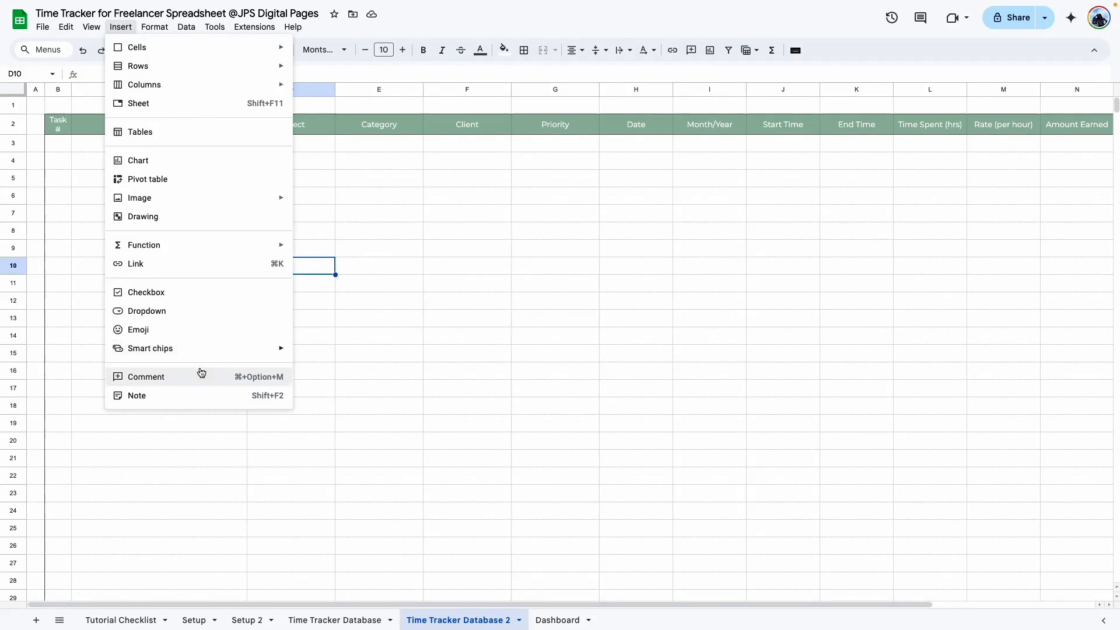
pyautogui.click(382, 182)
# Add a data validation dropdown rule to the Project column, applied to the open-ended range D3:D
pyautogui.click(186, 26)
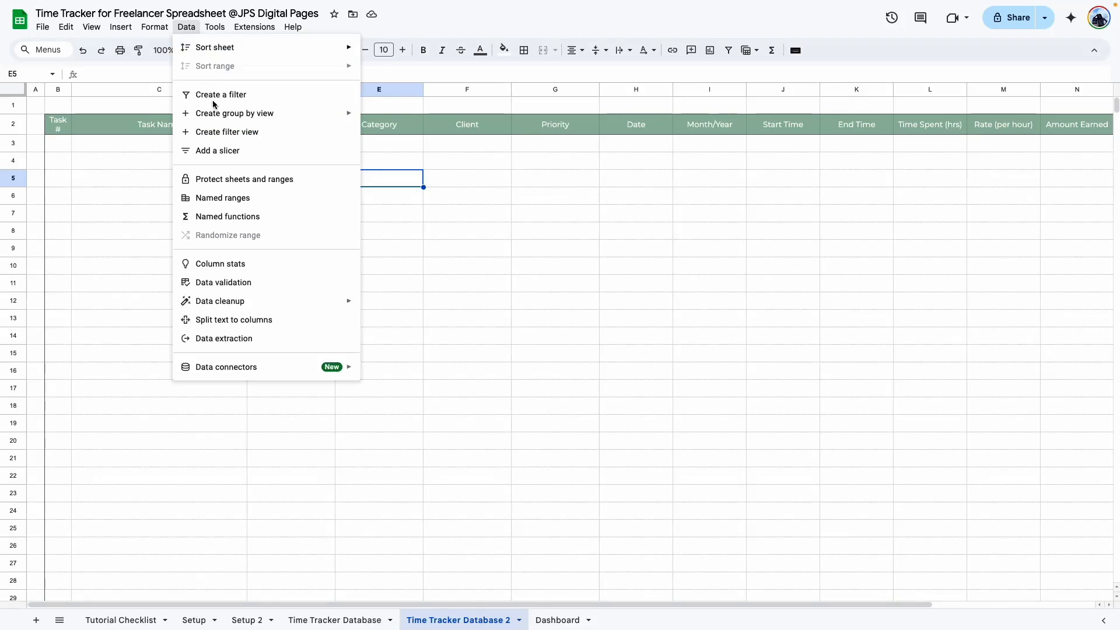
pyautogui.click(235, 284)
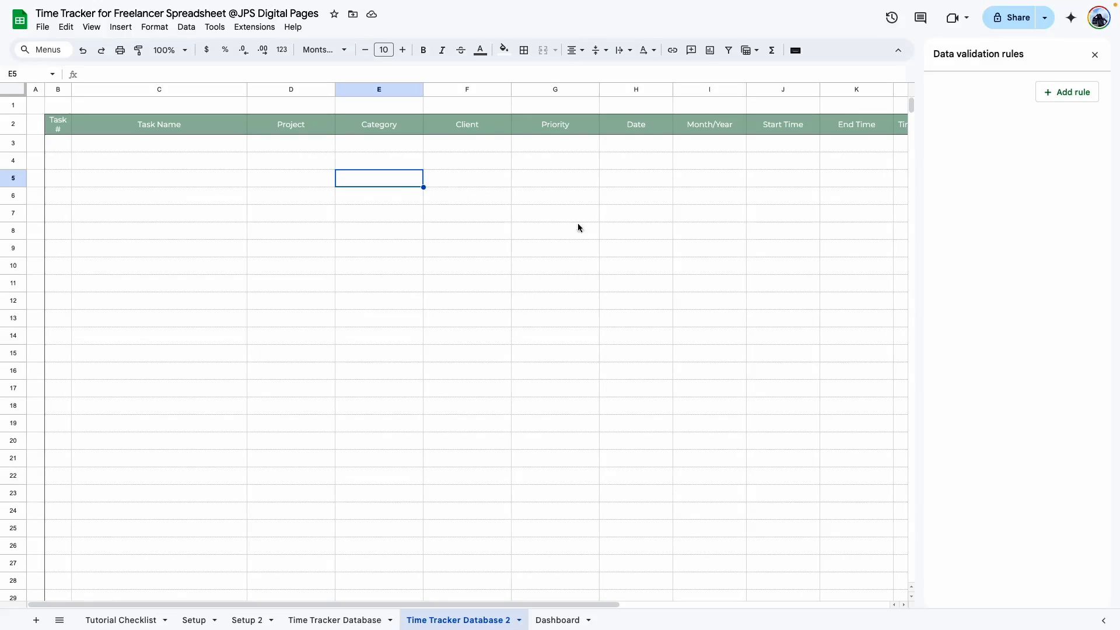
pyautogui.click(431, 298)
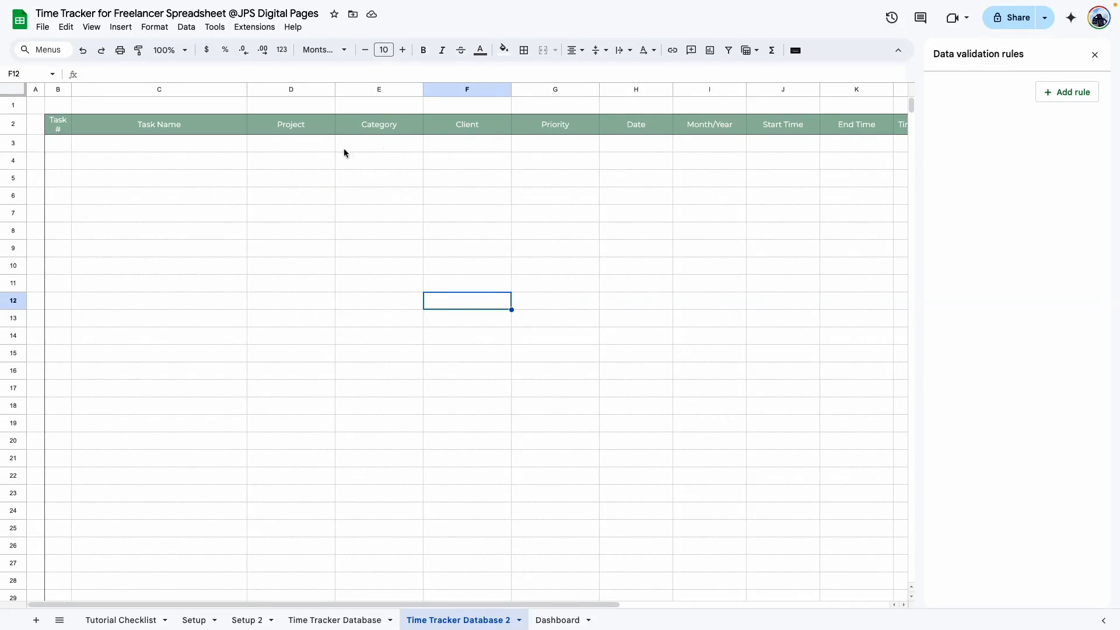
pyautogui.moveTo(307, 145); pyautogui.dragTo(317, 298)
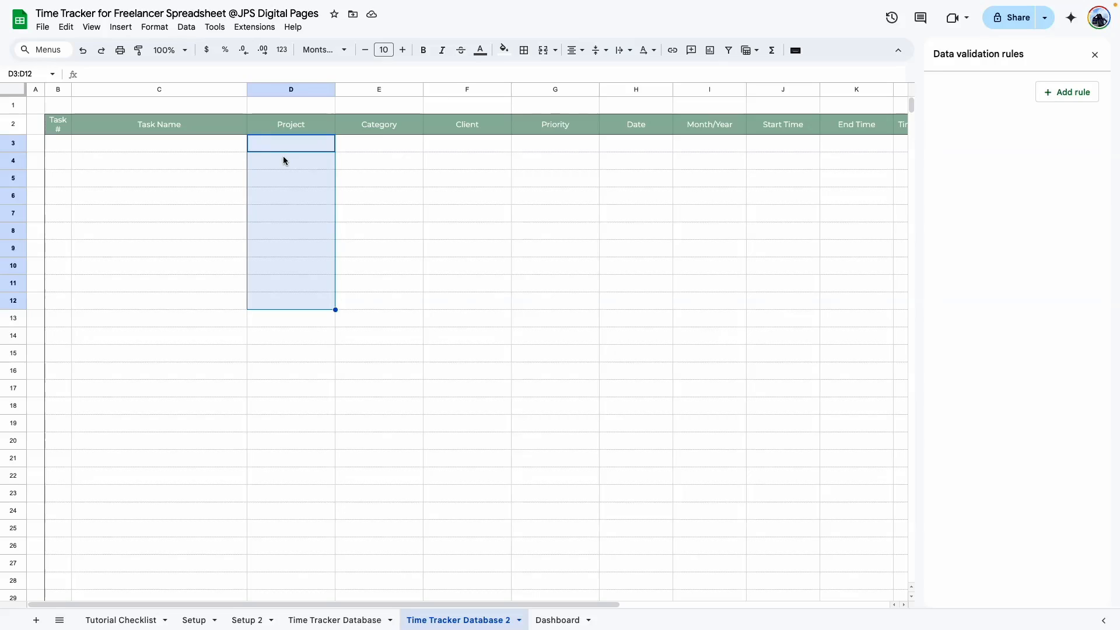
pyautogui.click(1049, 99)
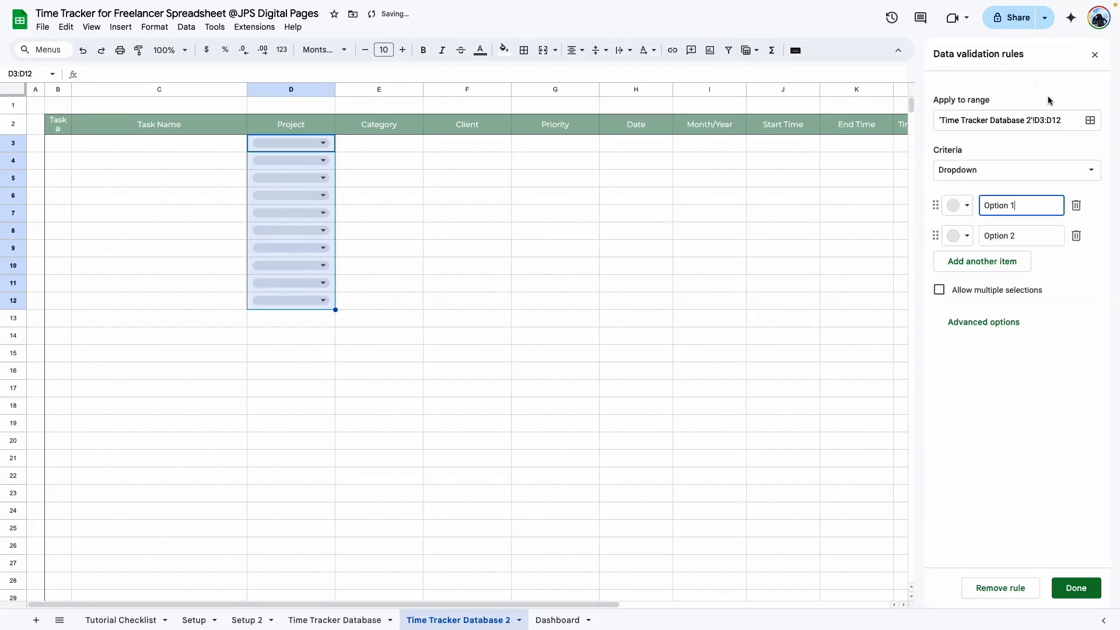
pyautogui.click(1061, 121)
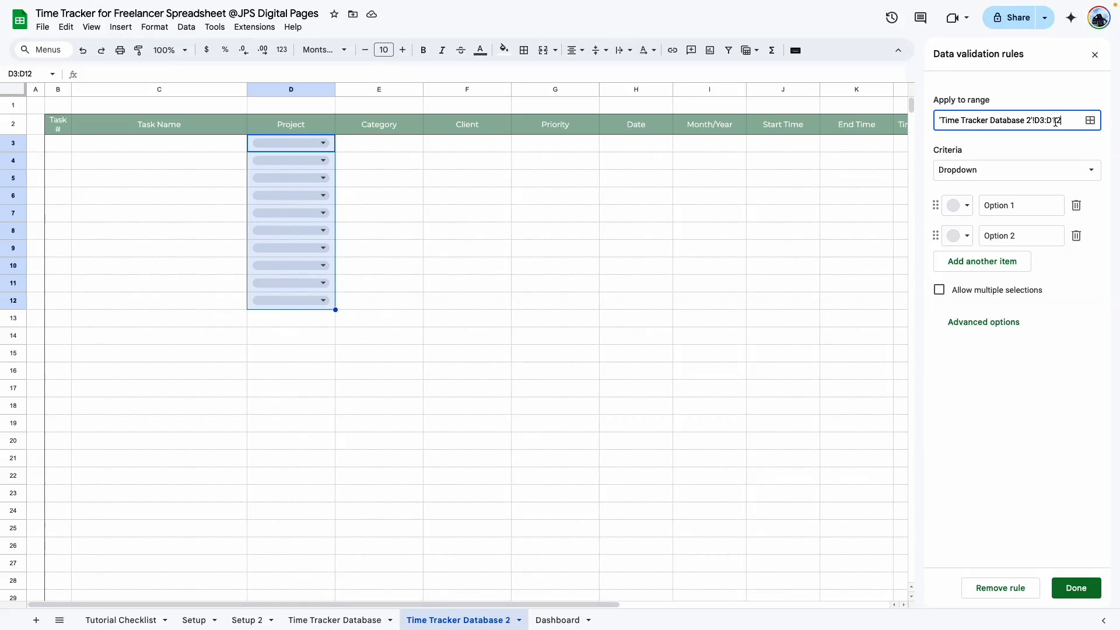
pyautogui.click(1055, 141)
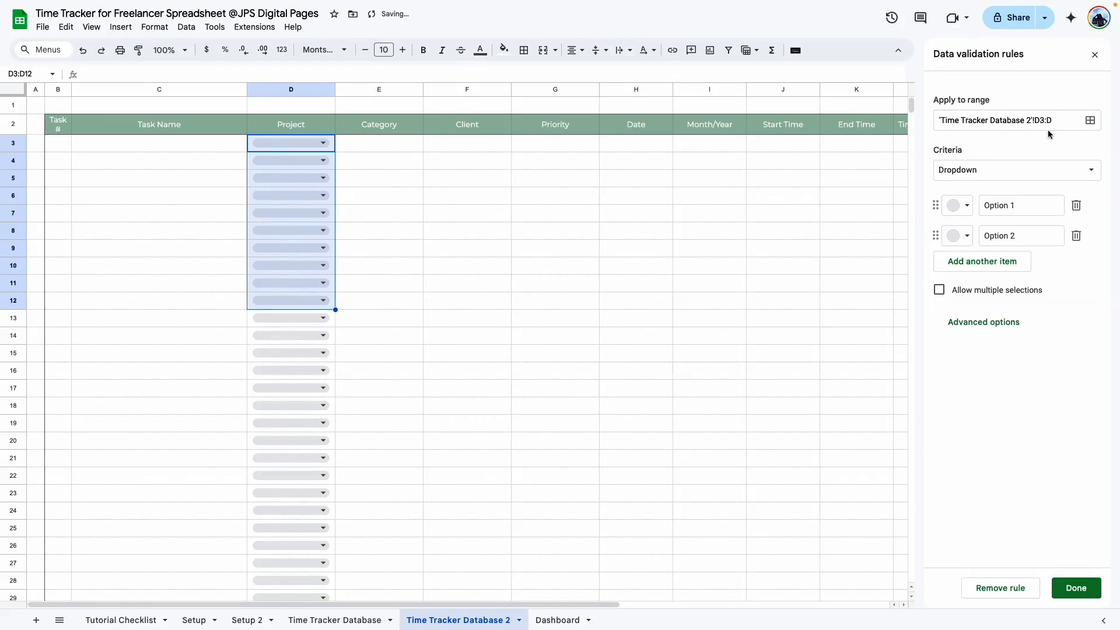
# Change the Project rule to Dropdown (from a range) and use the Project list F3:F19 on Setup 2 as its source
pyautogui.click(960, 170)
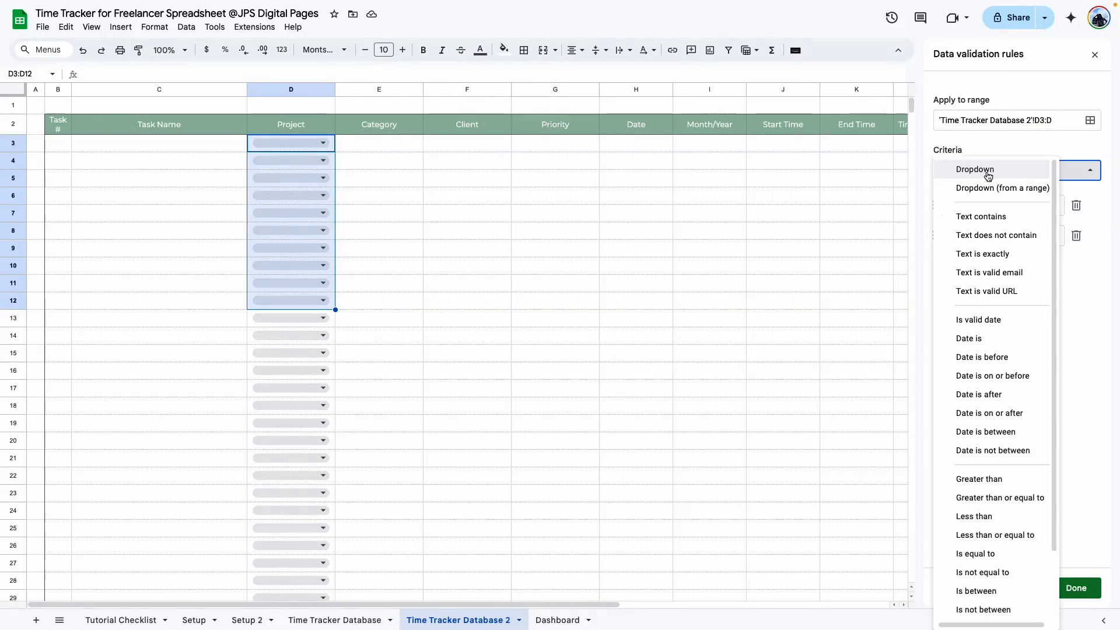
pyautogui.click(971, 187)
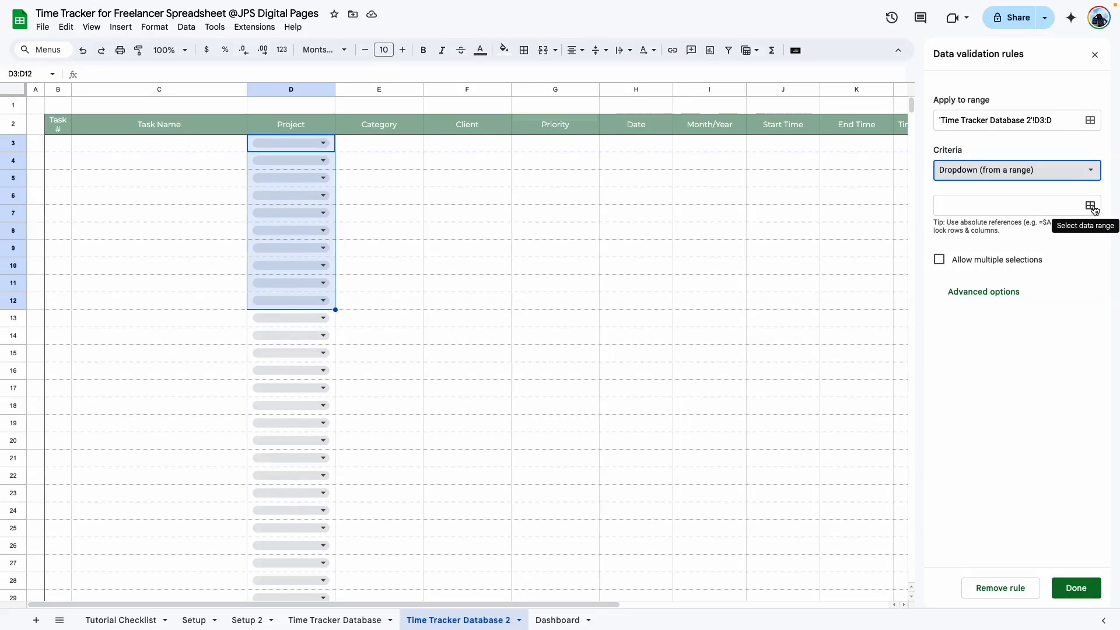
pyautogui.click(1090, 206)
pyautogui.click(248, 620)
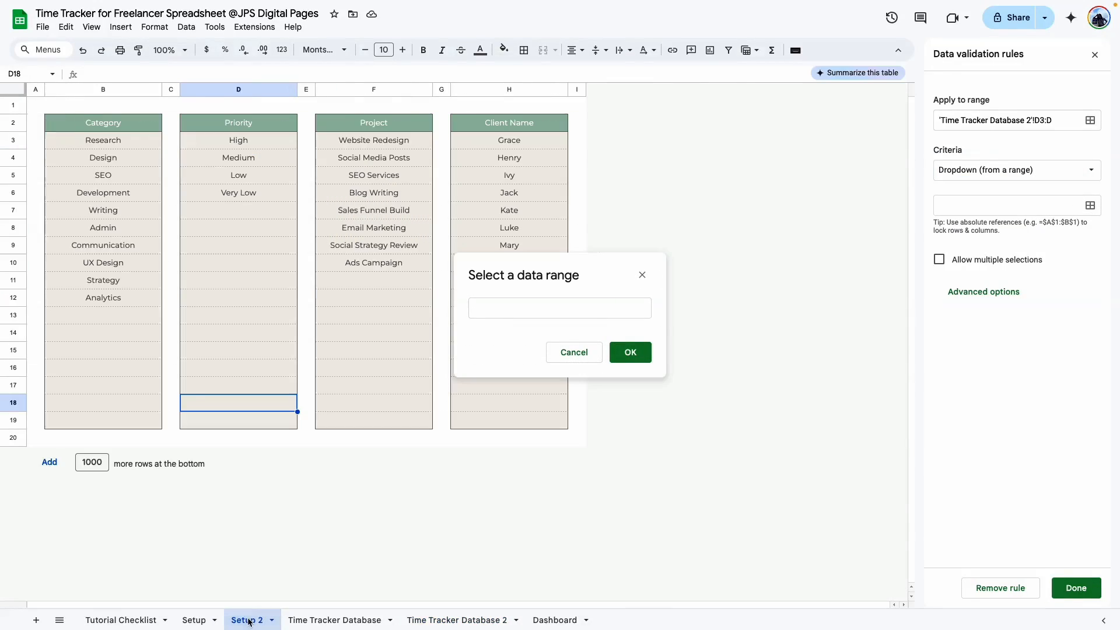
pyautogui.moveTo(399, 140); pyautogui.dragTo(399, 420)
pyautogui.click(630, 352)
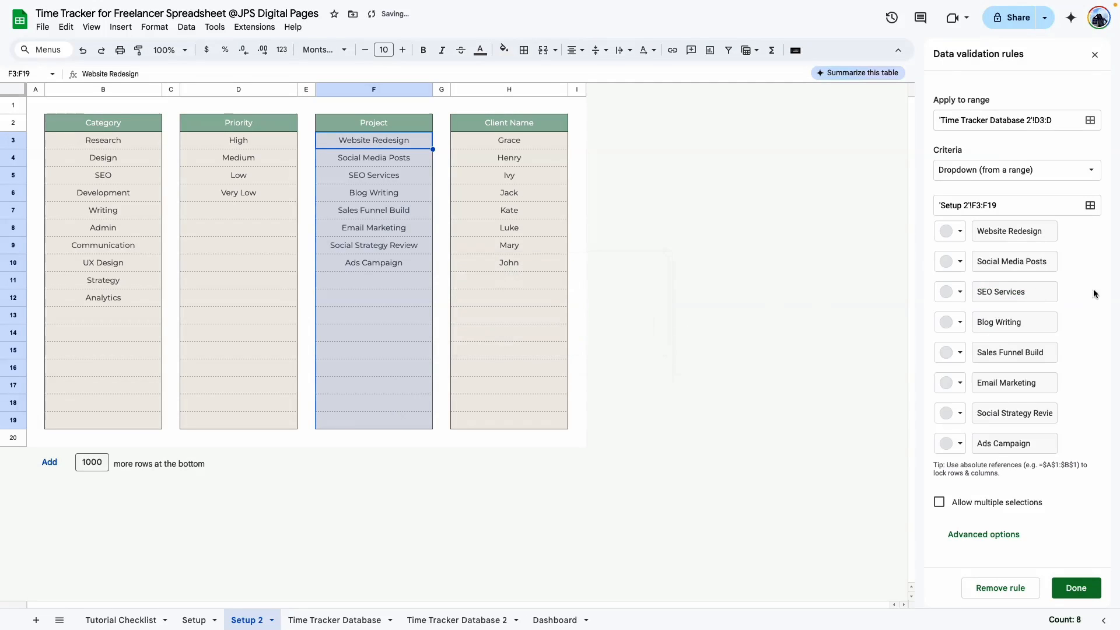
# Review the Project rule's advanced options and item color choices, then save the rule on Time Tracker Database 2
pyautogui.click(984, 533)
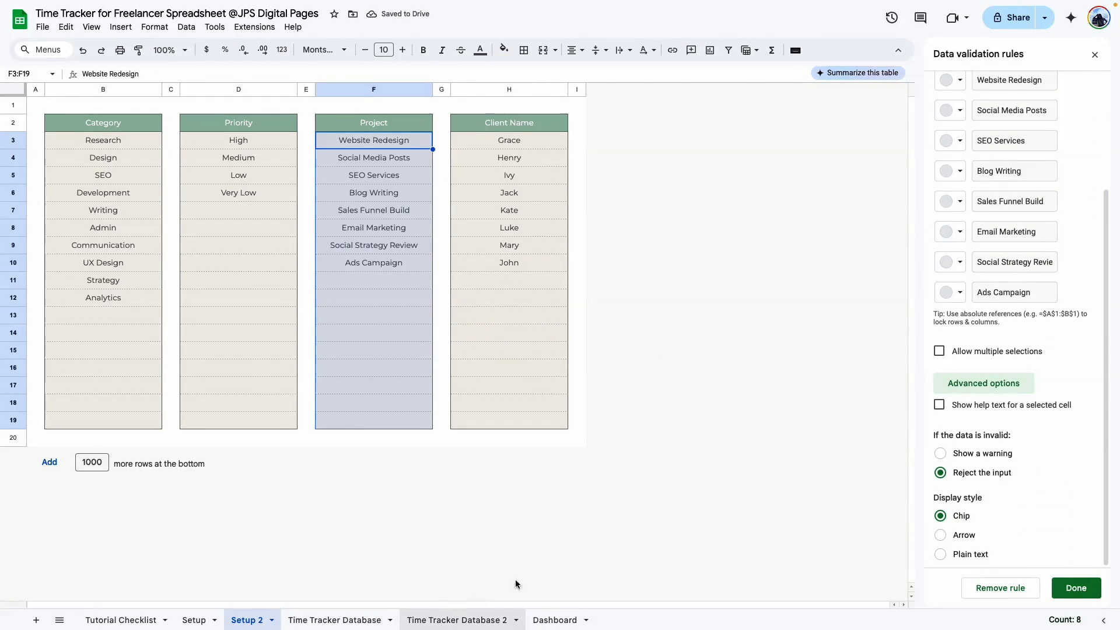
pyautogui.click(434, 621)
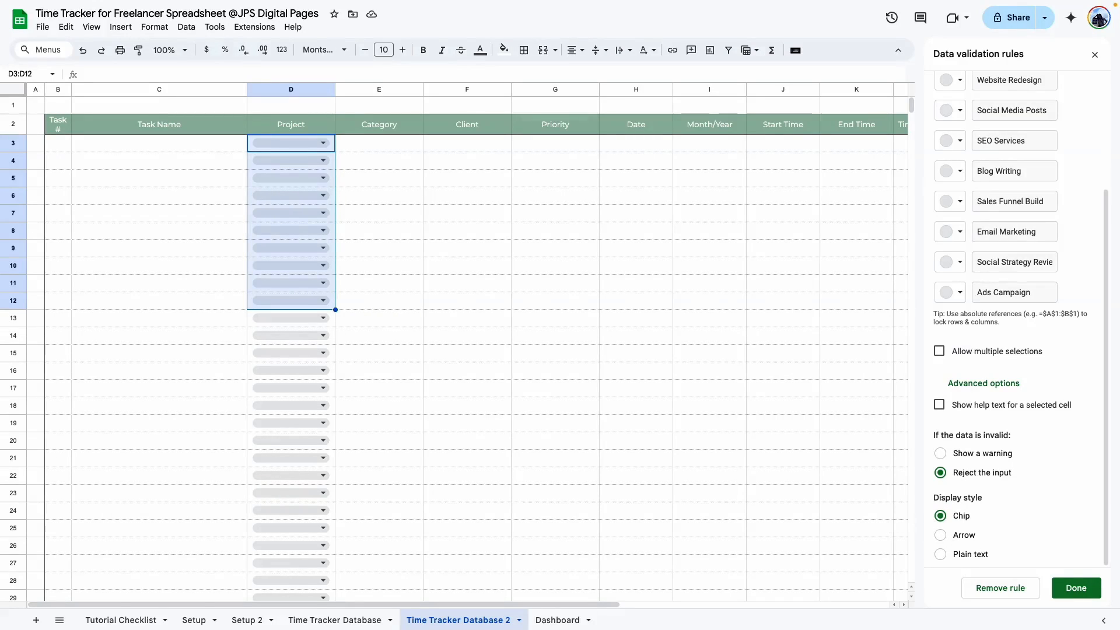
pyautogui.scroll(1, 1016, 409)
pyautogui.scroll(3, 1016, 409)
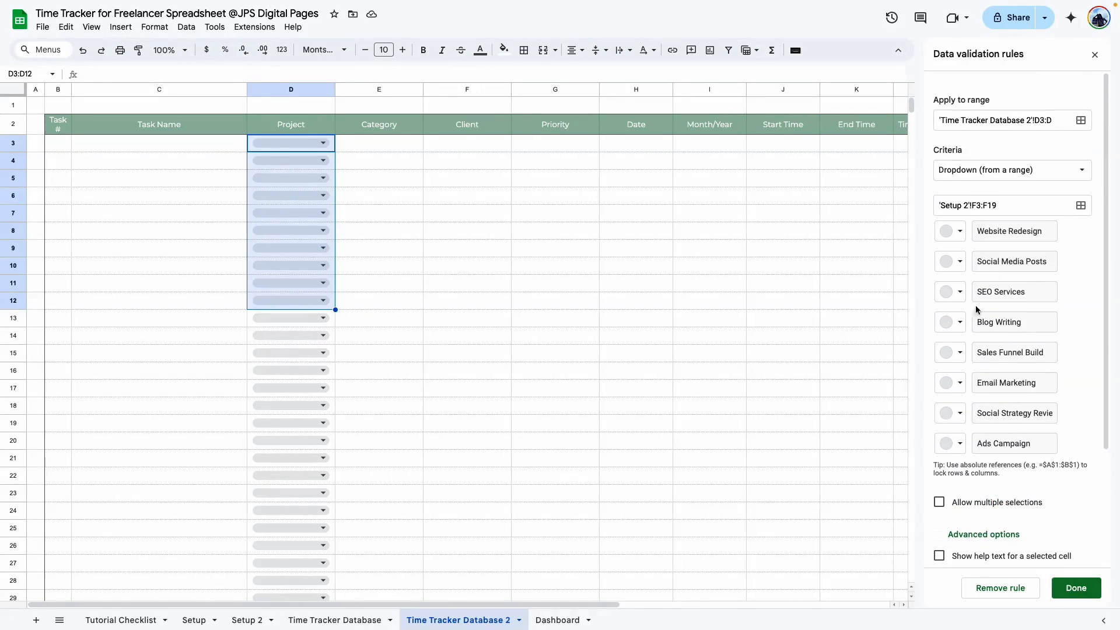
pyautogui.click(960, 231)
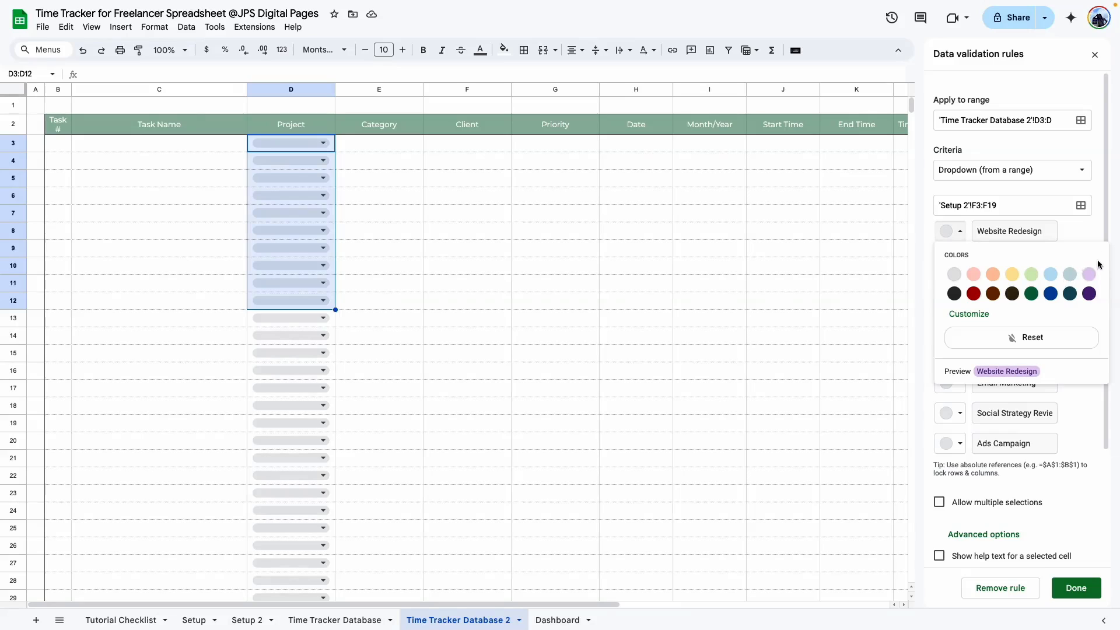
pyautogui.click(1070, 238)
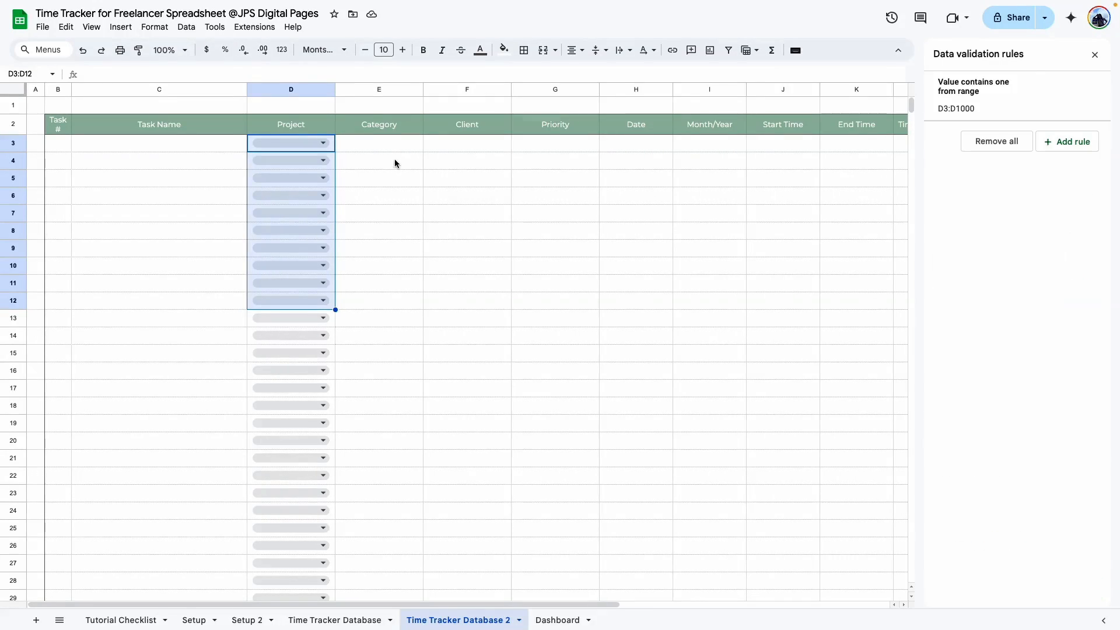
# Add a data validation dropdown rule to the Category column, applied to the open-ended range E3:E
pyautogui.moveTo(389, 142); pyautogui.dragTo(391, 283)
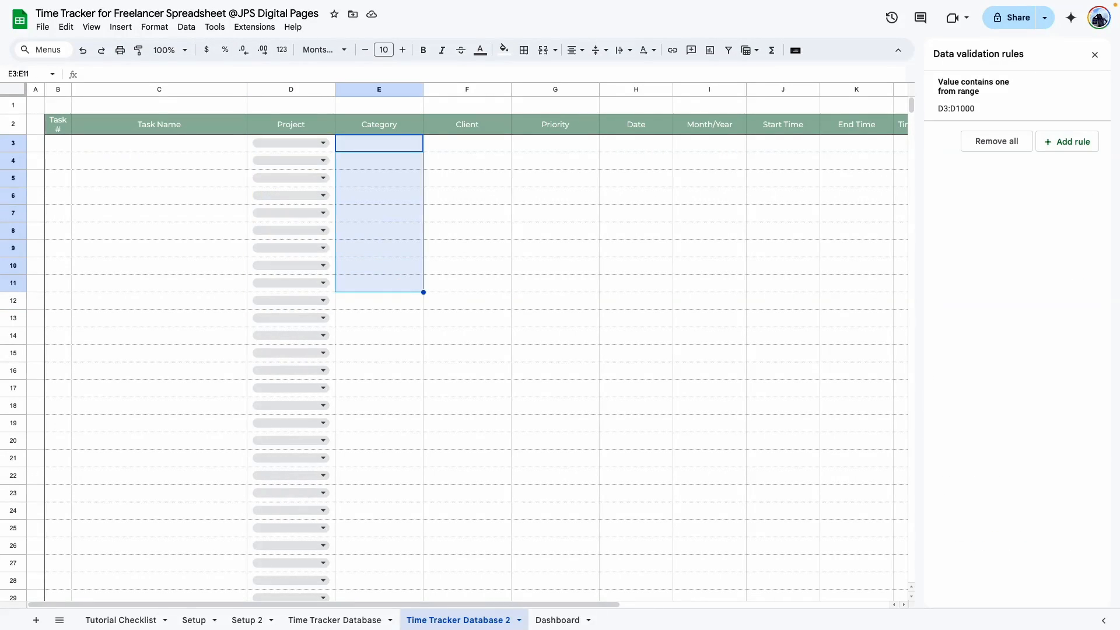
pyautogui.click(1062, 143)
pyautogui.click(1059, 122)
pyautogui.press('BackSpace')
pyautogui.press('BackSpace')
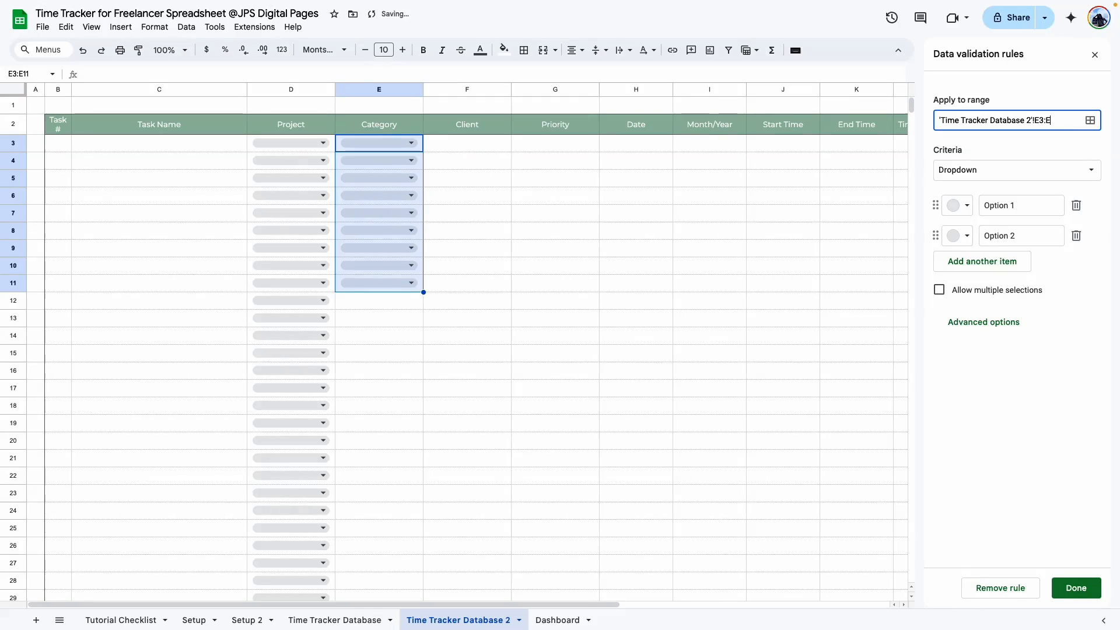
# Change the Category rule to Dropdown (from a range), use the Category list B3:B19 on Setup 2 as its source and save it
pyautogui.click(1041, 170)
pyautogui.click(1016, 188)
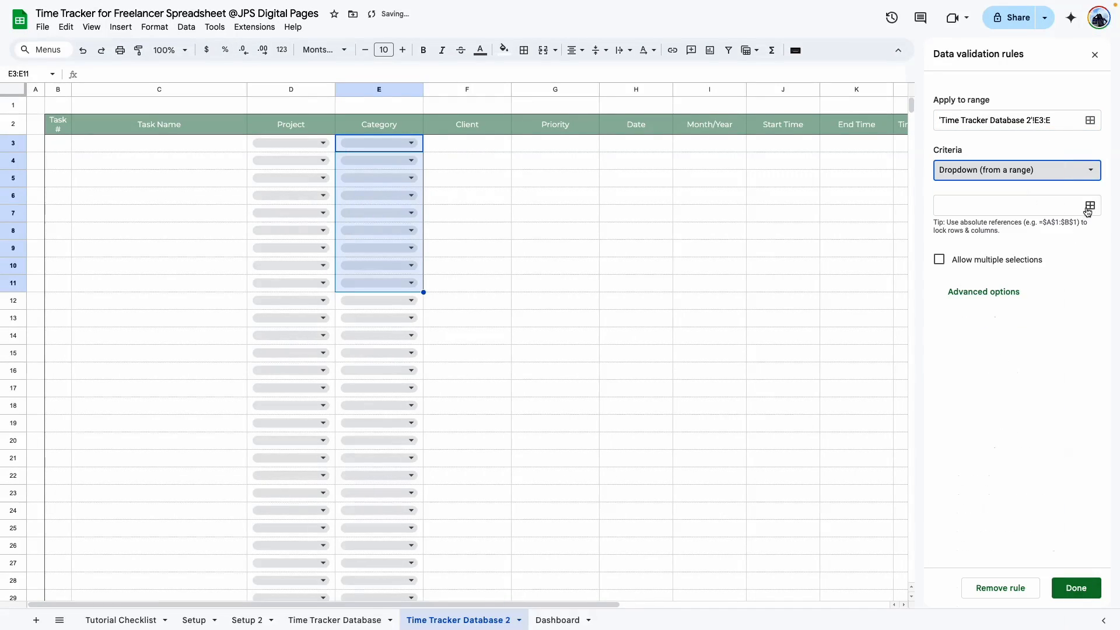
pyautogui.click(1089, 205)
pyautogui.click(260, 620)
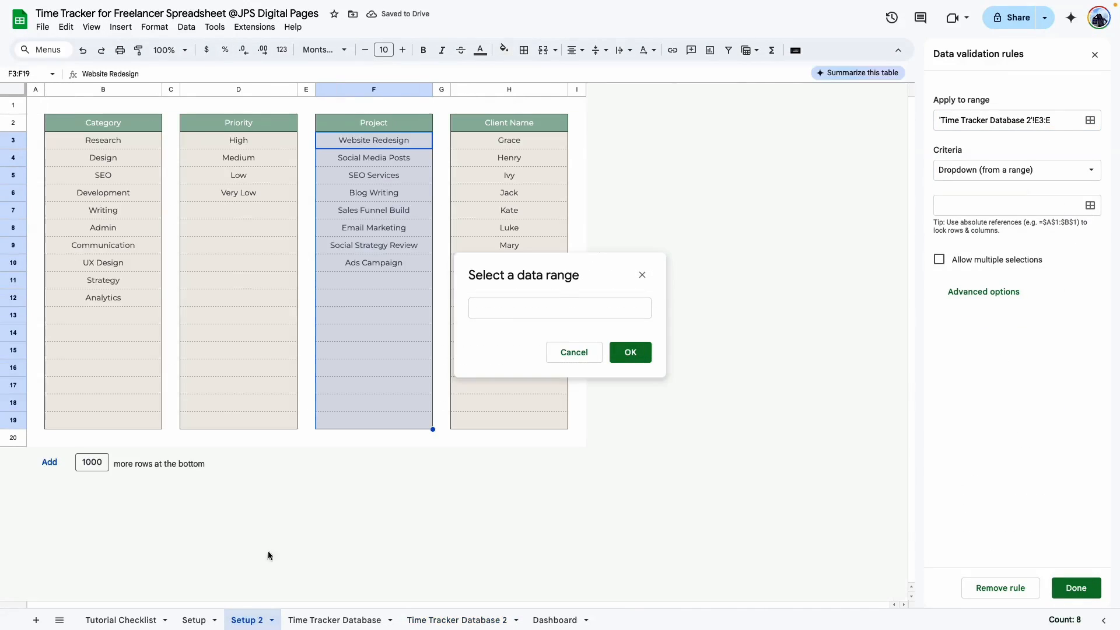
pyautogui.moveTo(87, 143); pyautogui.dragTo(103, 421)
pyautogui.click(458, 619)
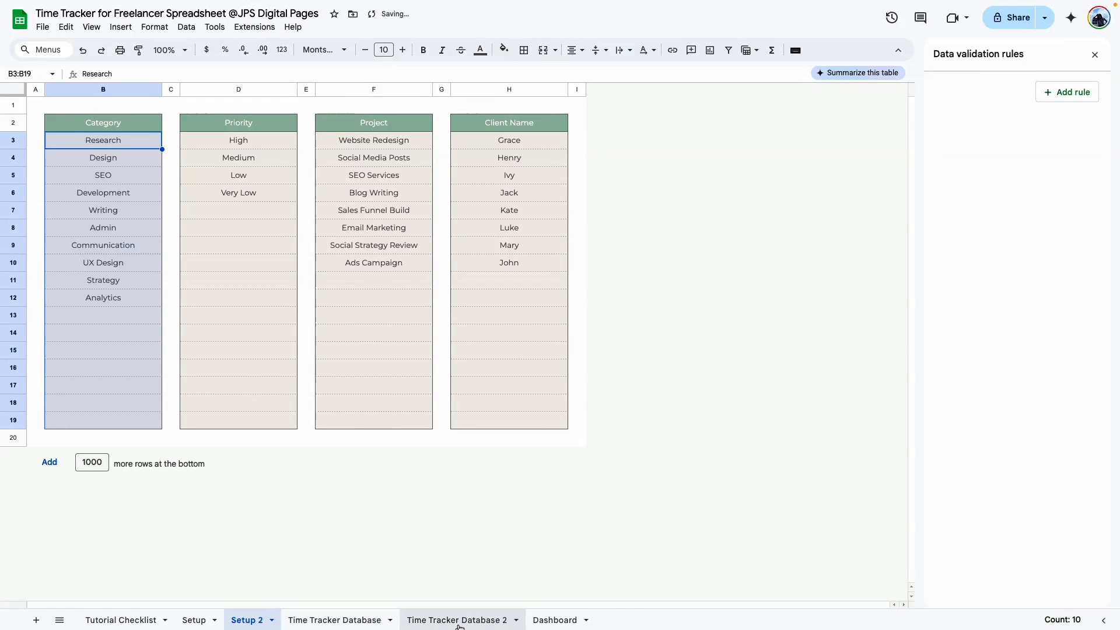
# Add dropdown-from-a-range rules to the Client column from F3 down and the Priority column from G3 down
pyautogui.moveTo(433, 142); pyautogui.dragTo(461, 326)
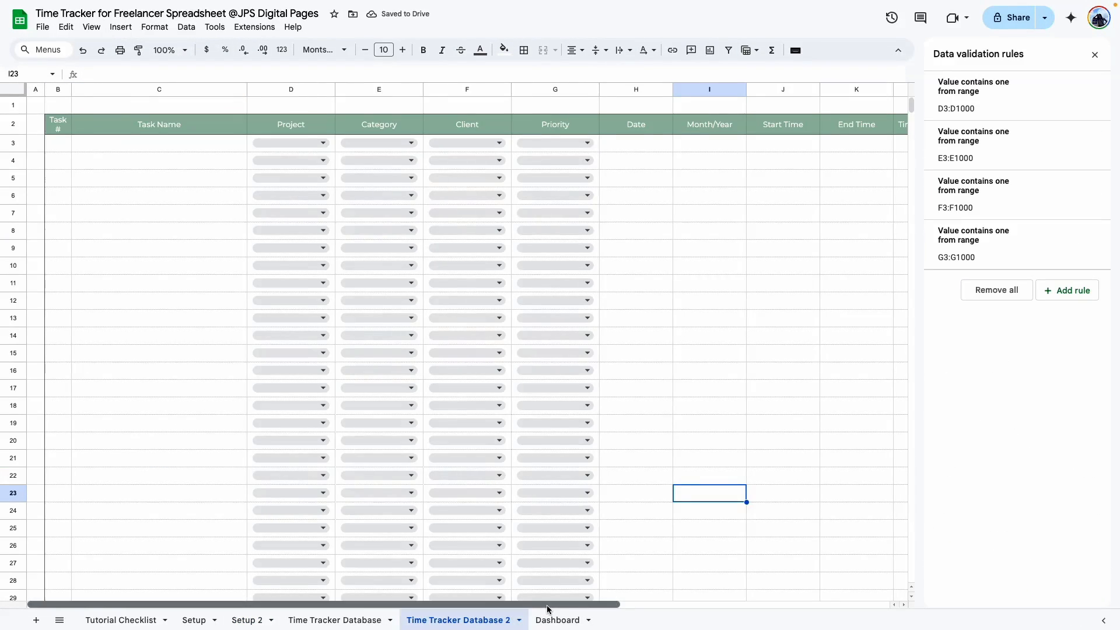
# Add a data validation rule to the Date column, applied to the open-ended range H3:H
pyautogui.hscroll(3, 561, 244)
pyautogui.click(483, 143)
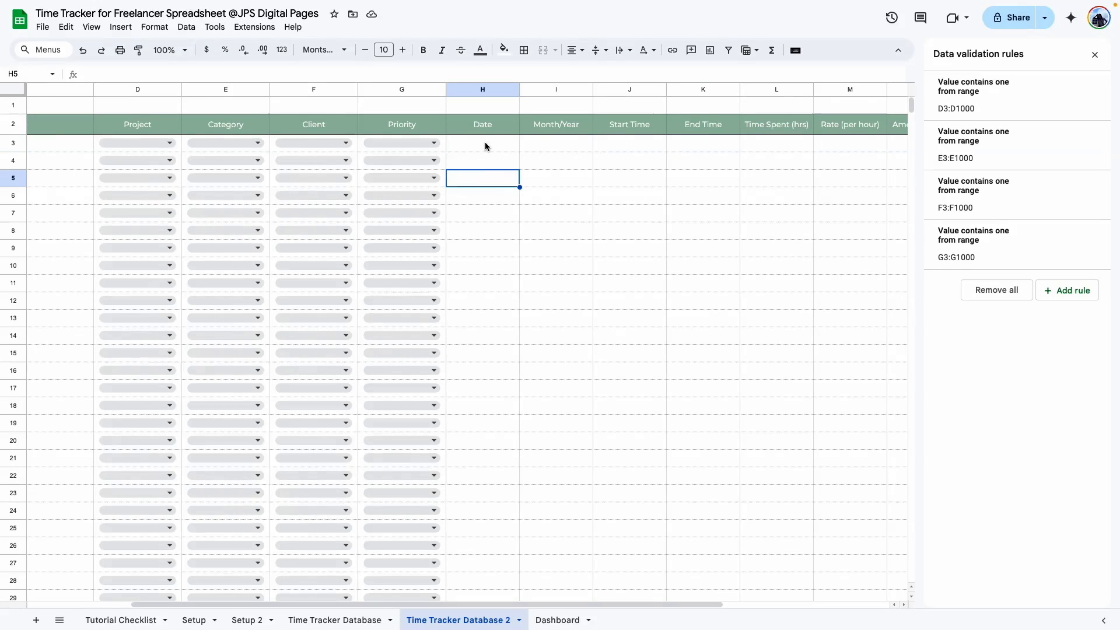
pyautogui.doubleClick(485, 142)
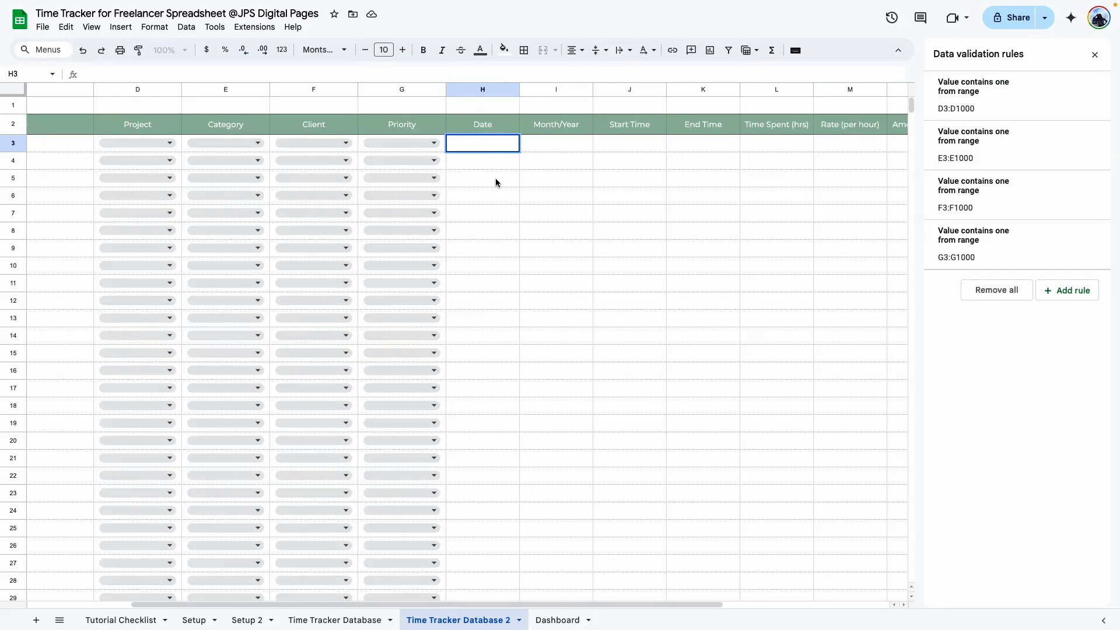
pyautogui.click(495, 181)
pyautogui.click(502, 148)
pyautogui.moveTo(484, 143); pyautogui.dragTo(492, 255)
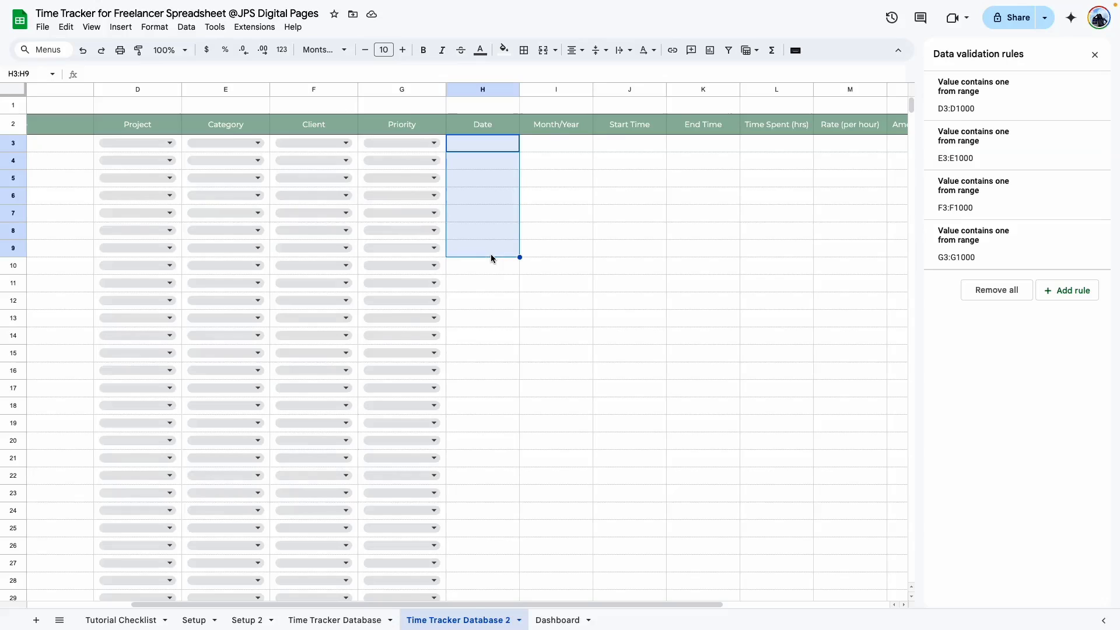
pyautogui.click(1073, 297)
pyautogui.click(1051, 119)
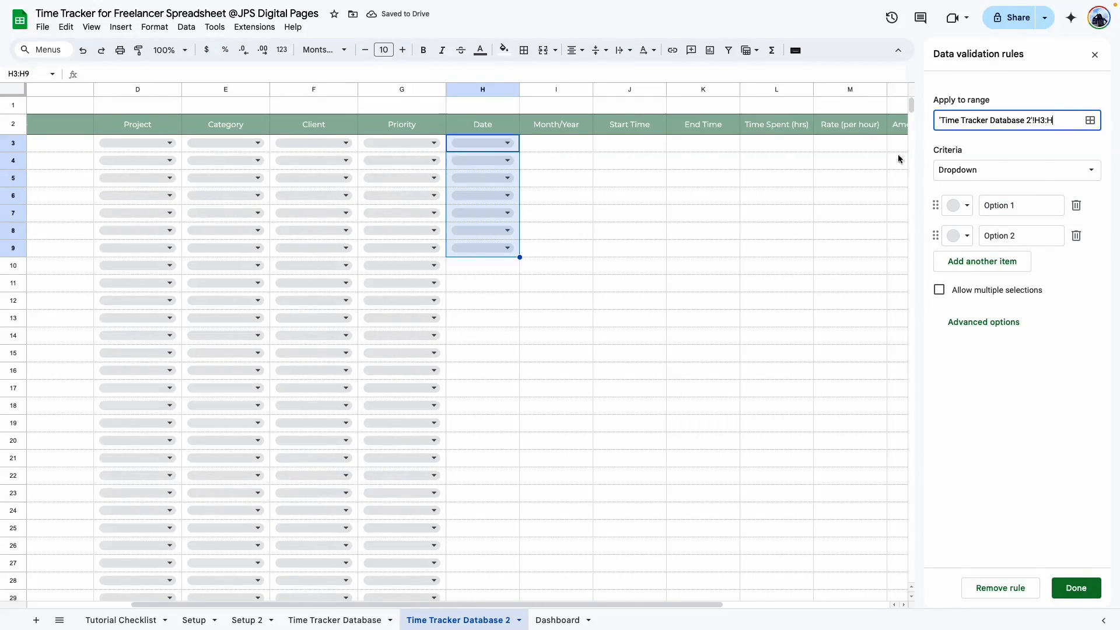
# Set the Date rule's criteria to Is valid date, reject invalid input, show the help text "Enter a valid date" and save the rule
pyautogui.click(1035, 148)
pyautogui.click(957, 171)
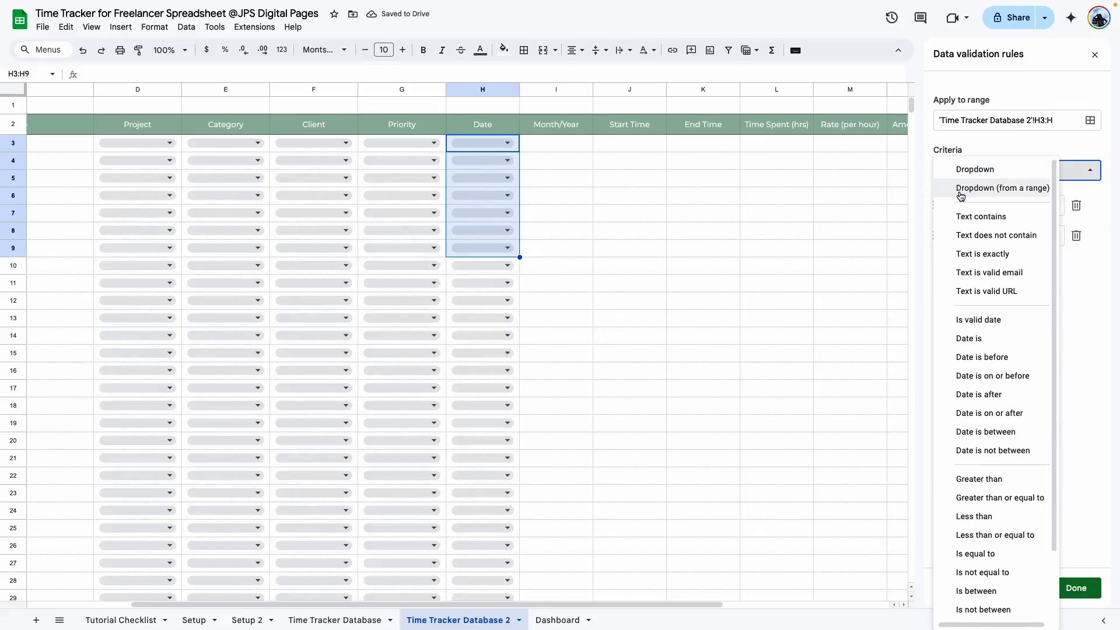
pyautogui.click(988, 321)
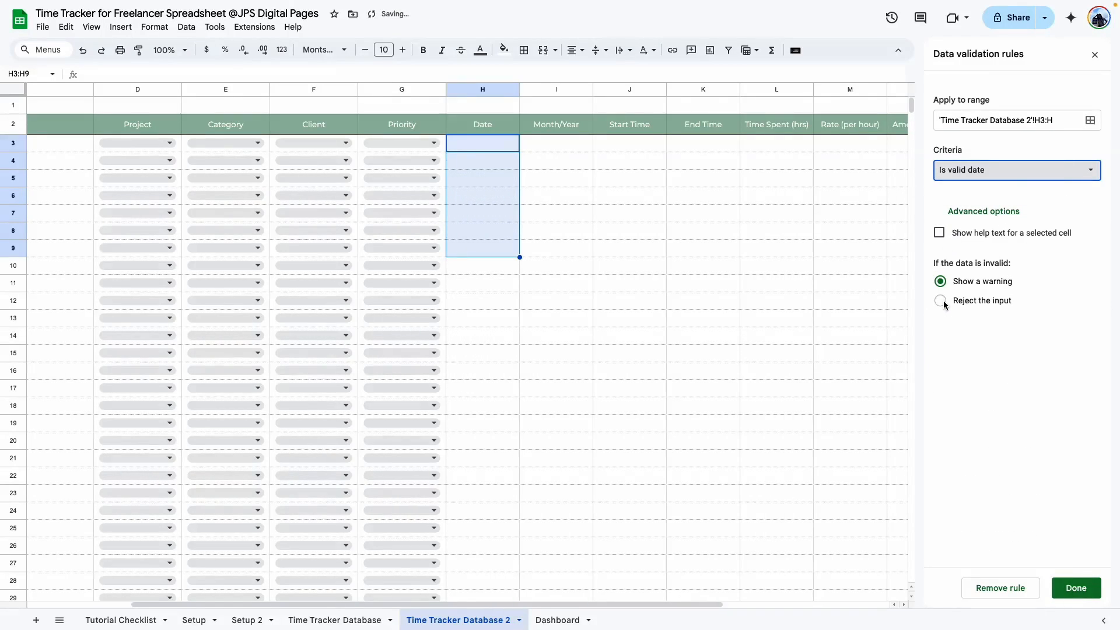
pyautogui.click(942, 300)
pyautogui.click(946, 239)
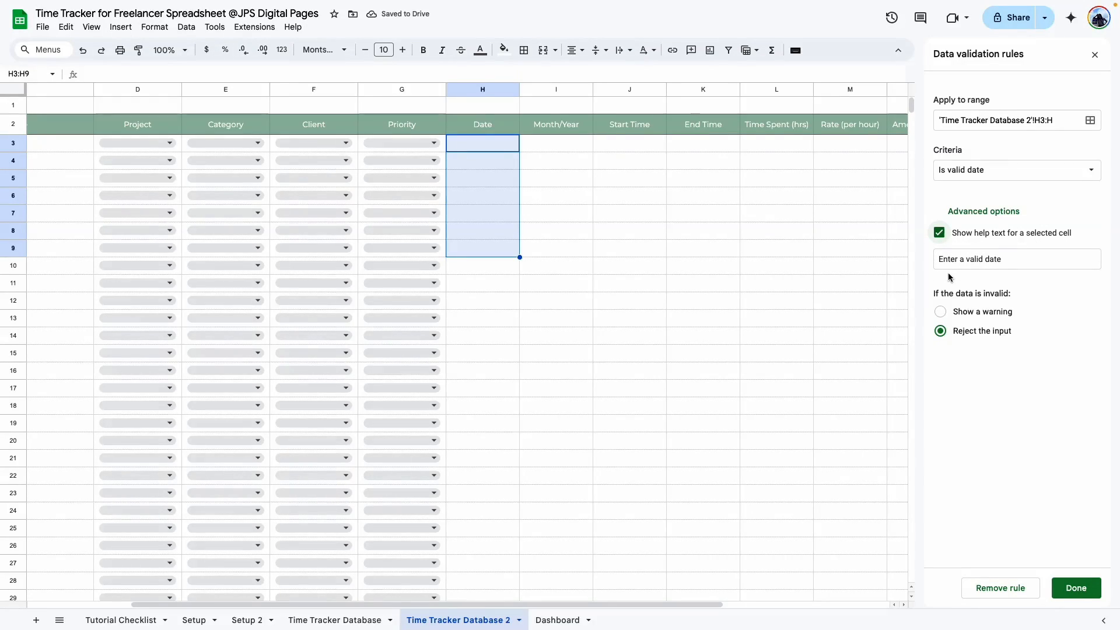
pyautogui.click(1076, 588)
# Open the date picker in several cells of the Date column to check that the rule applies throughout
pyautogui.click(557, 336)
pyautogui.doubleClick(490, 145)
pyautogui.click(555, 353)
pyautogui.doubleClick(463, 339)
pyautogui.click(489, 523)
pyautogui.doubleClick(493, 266)
pyautogui.doubleClick(475, 492)
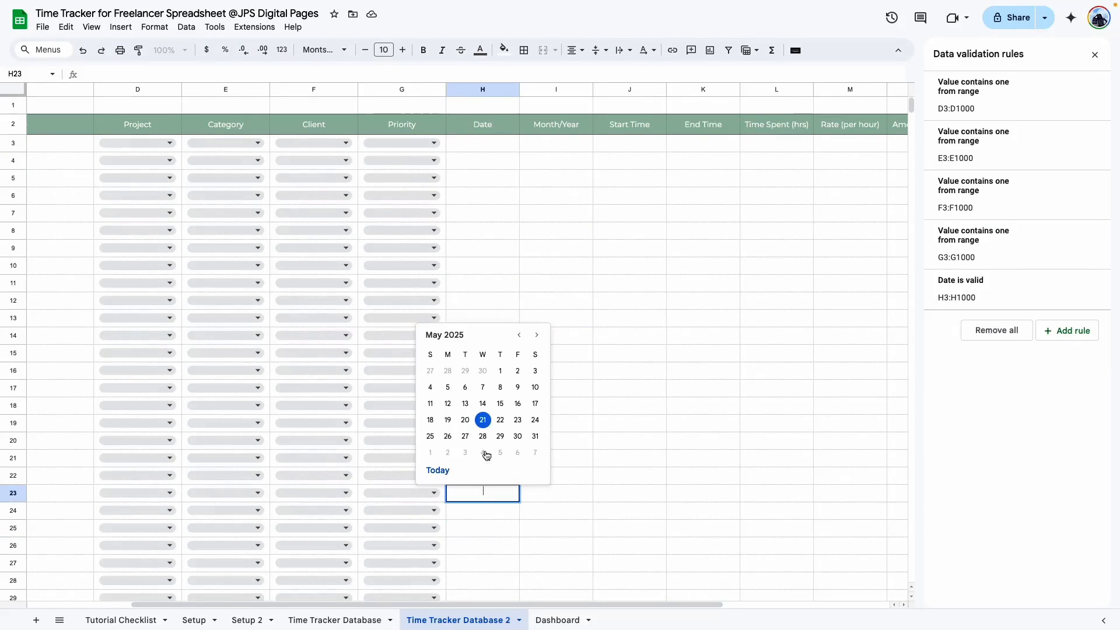
pyautogui.click(485, 221)
# Pick May 14, 2025 from the calendar as the date in H3
pyautogui.doubleClick(469, 144)
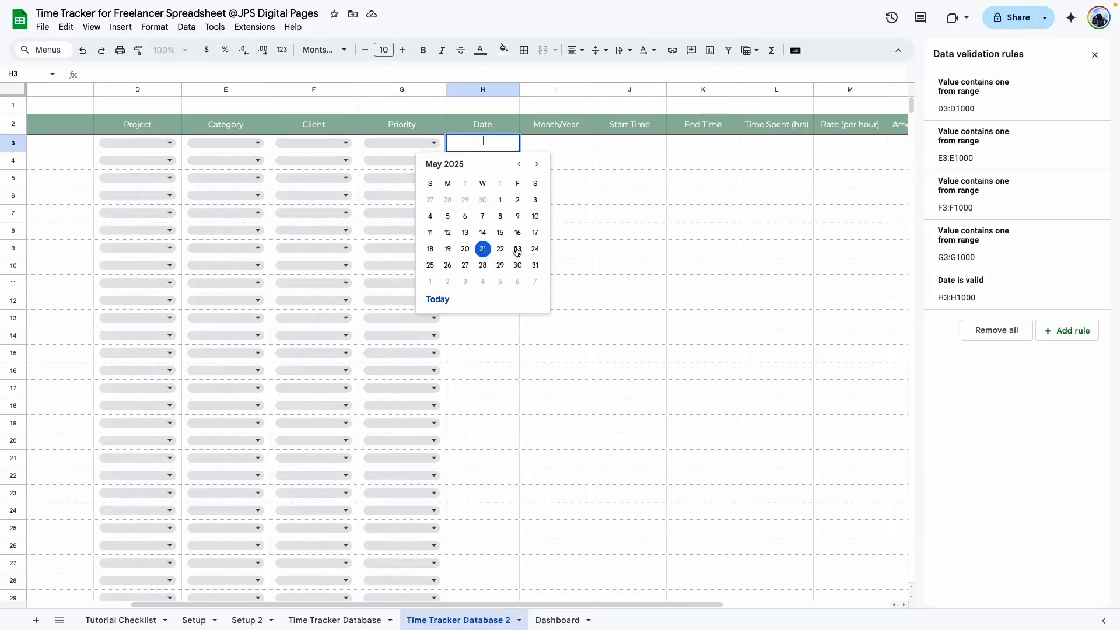
pyautogui.click(482, 232)
pyautogui.click(515, 252)
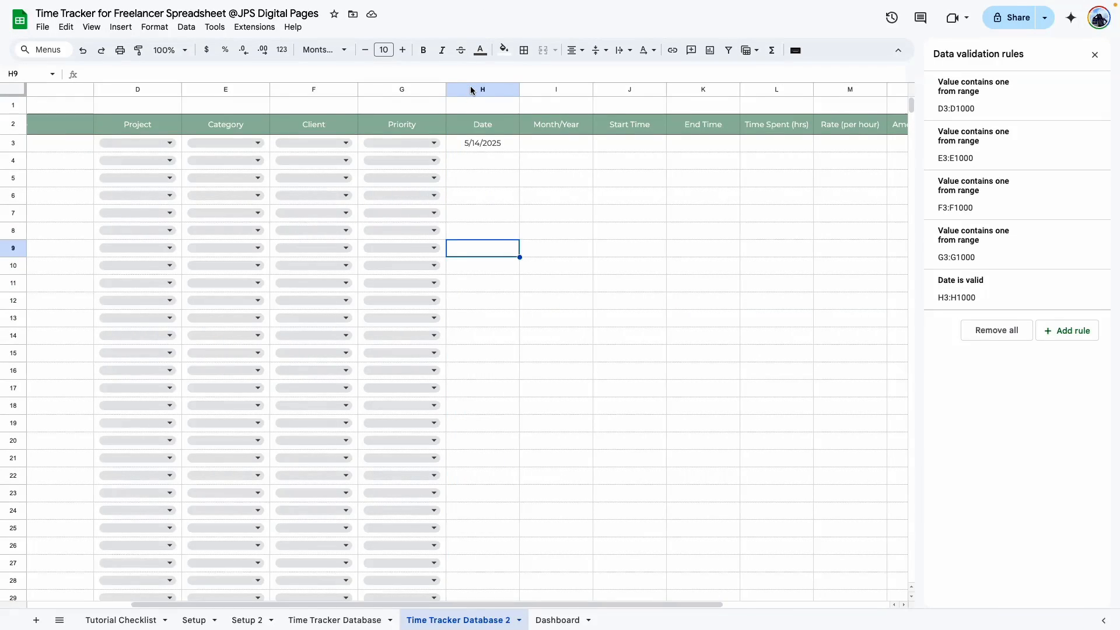
# Apply a custom date format to column H with abbreviated month, day with leading zero and full numeric year
pyautogui.click(472, 90)
pyautogui.click(155, 27)
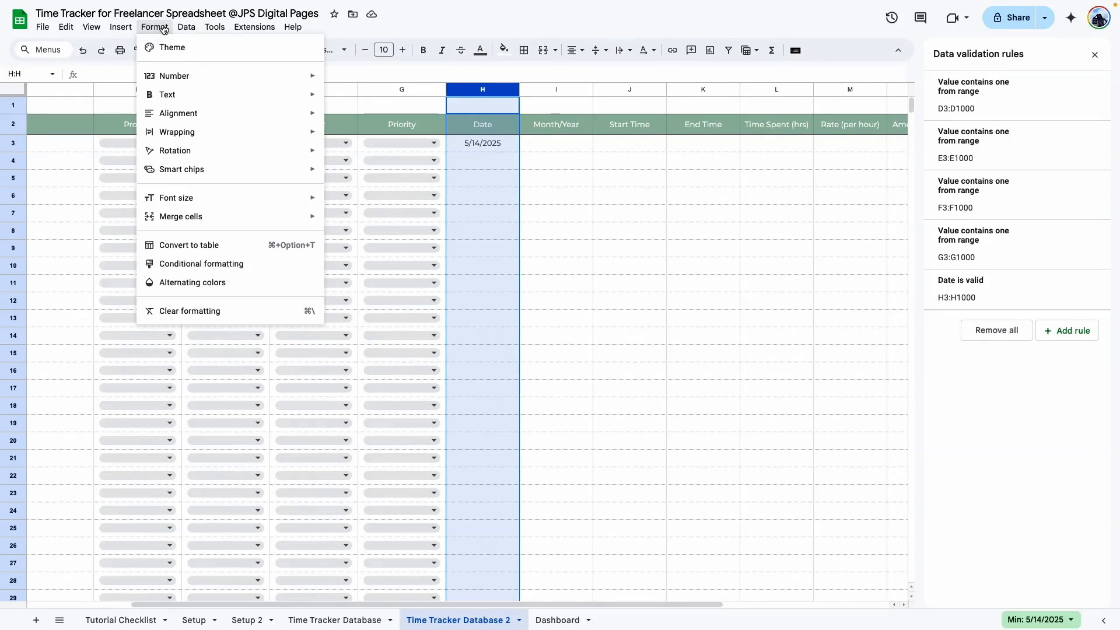
pyautogui.moveTo(182, 75)
pyautogui.click(382, 446)
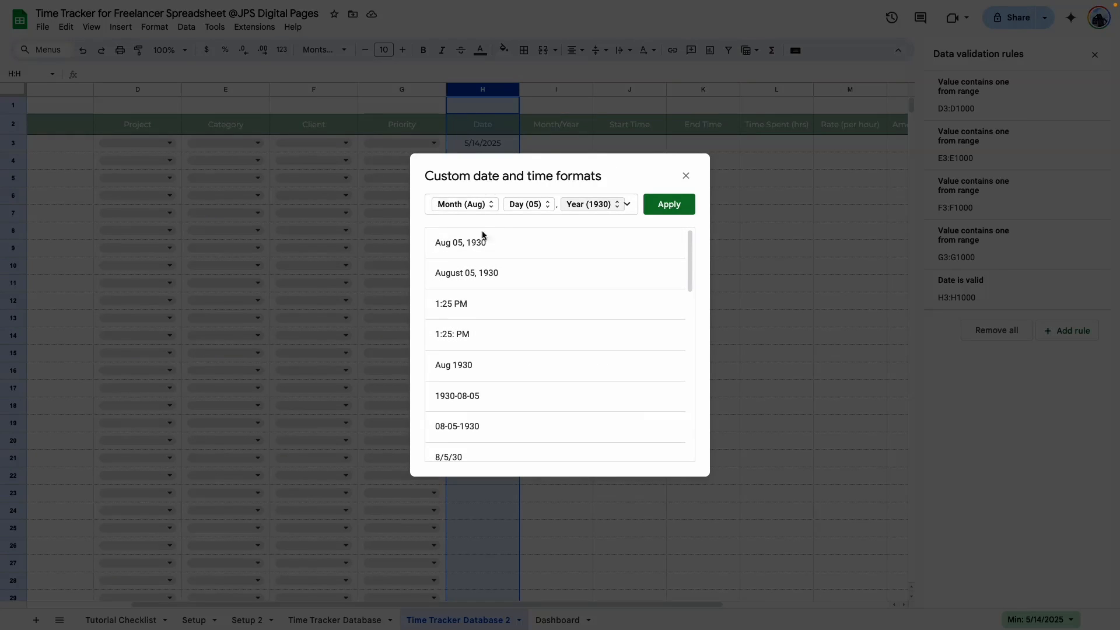
pyautogui.click(465, 205)
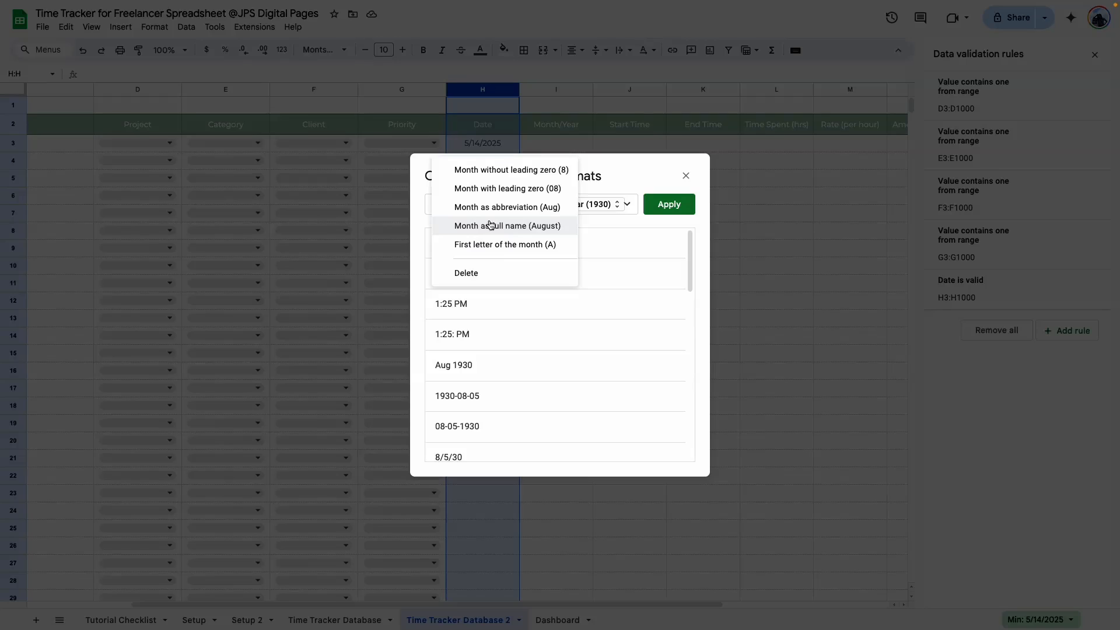
pyautogui.click(536, 212)
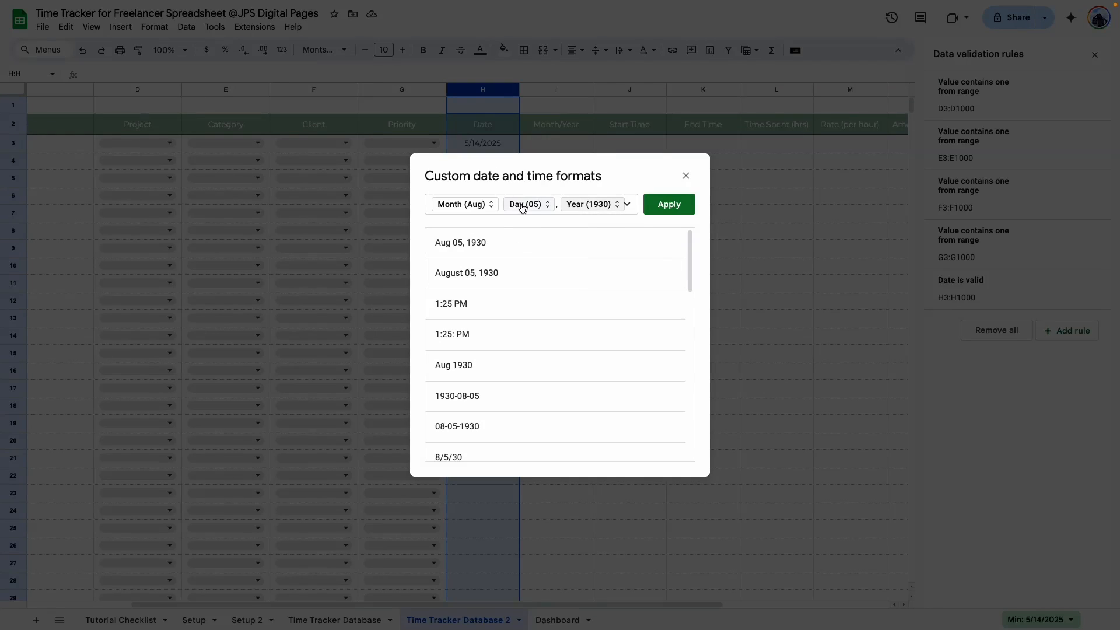
pyautogui.click(522, 207)
pyautogui.click(566, 213)
pyautogui.click(591, 209)
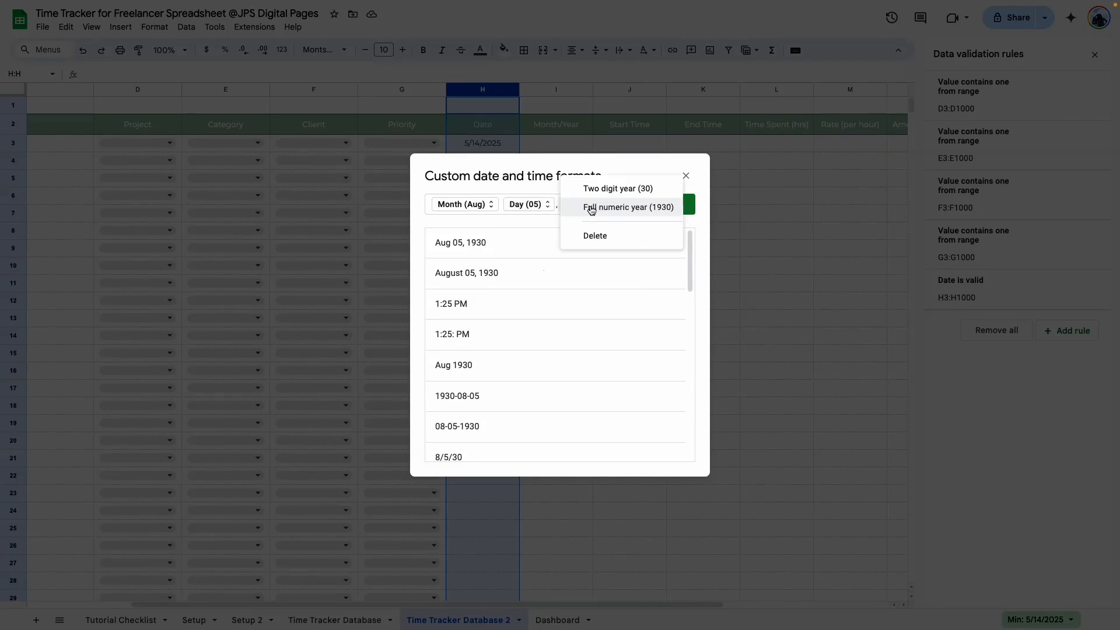
pyautogui.click(618, 208)
pyautogui.click(690, 206)
pyautogui.click(576, 146)
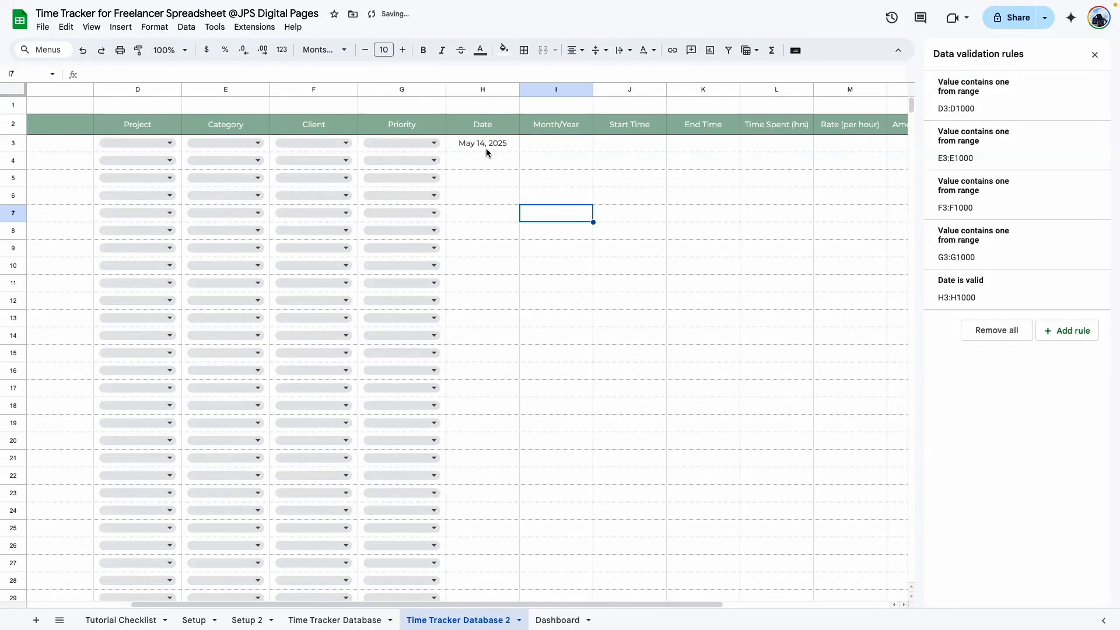
# Enter the formula =H3 in Month/Year cell I3 to reference the task's date
pyautogui.click(540, 144)
pyautogui.write('=')
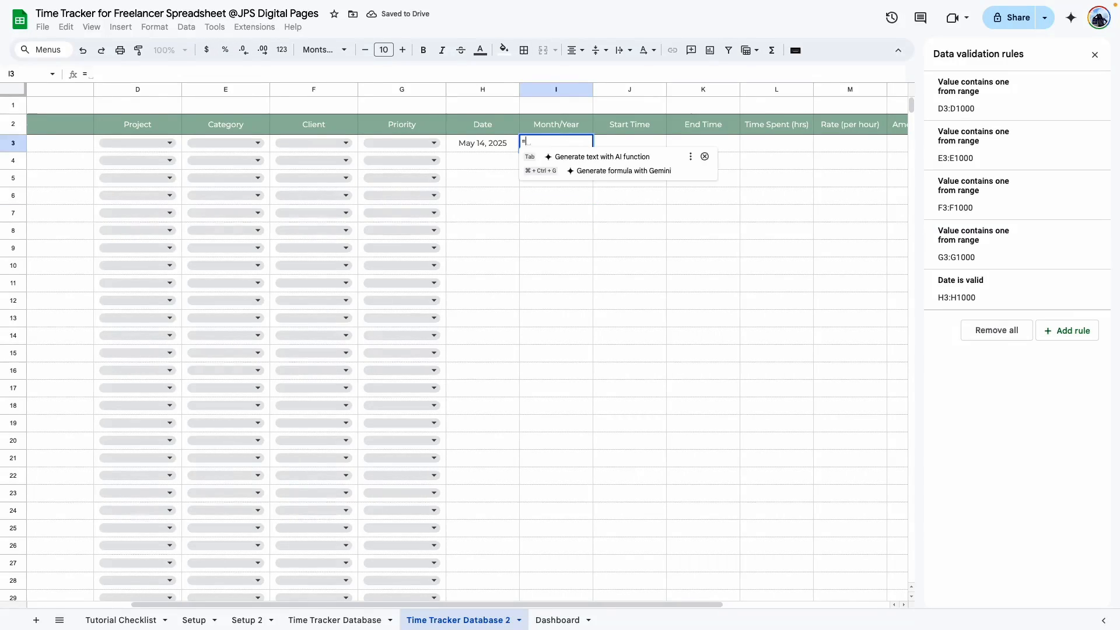
pyautogui.click(494, 149)
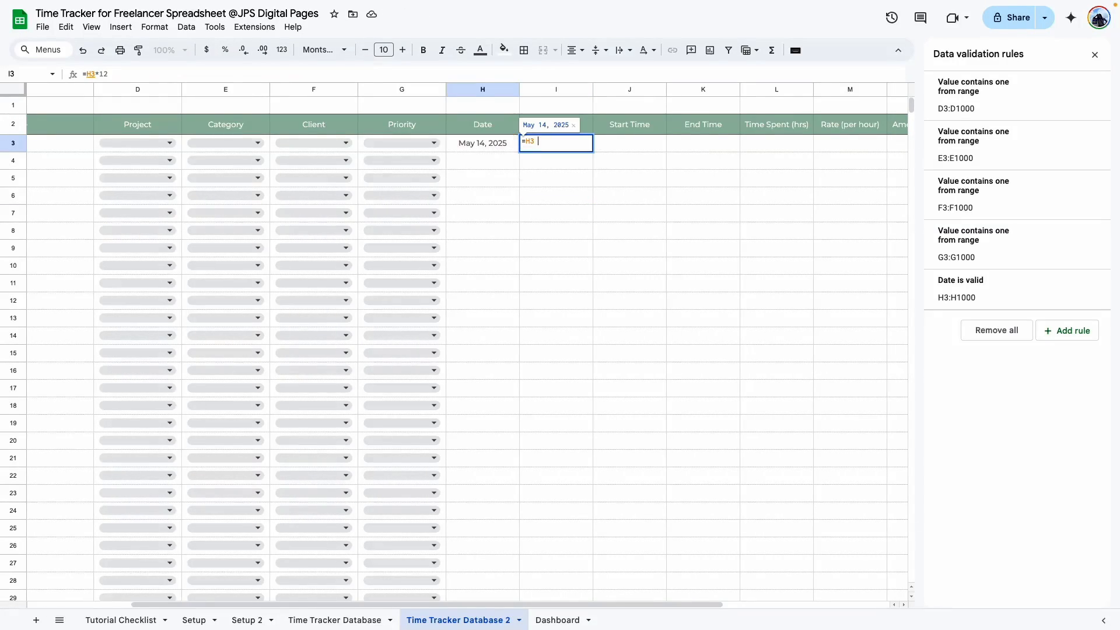
pyautogui.press('Return')
pyautogui.click(557, 191)
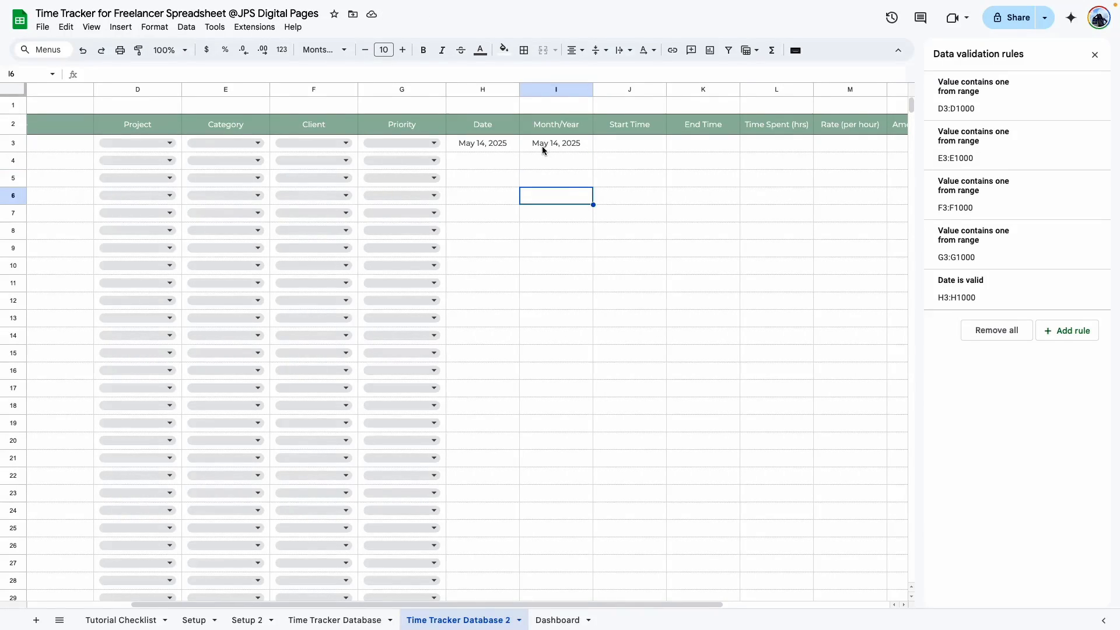
# Apply a custom date format to column I with the day and comma removed, keeping only abbreviated month and full year
pyautogui.click(554, 92)
pyautogui.click(155, 27)
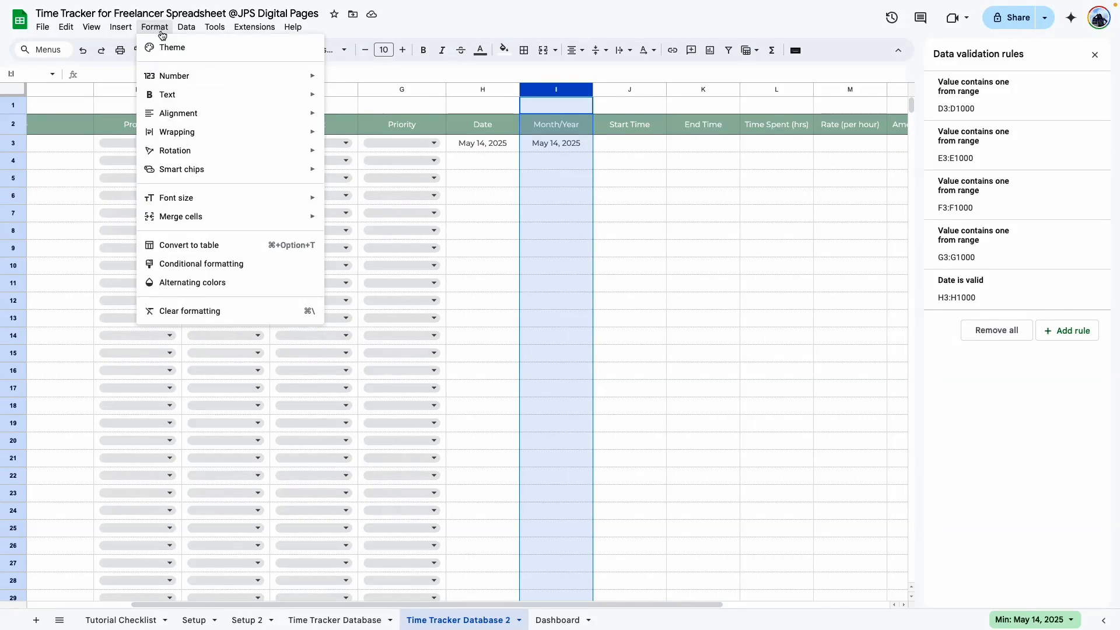
pyautogui.moveTo(175, 75)
pyautogui.click(395, 448)
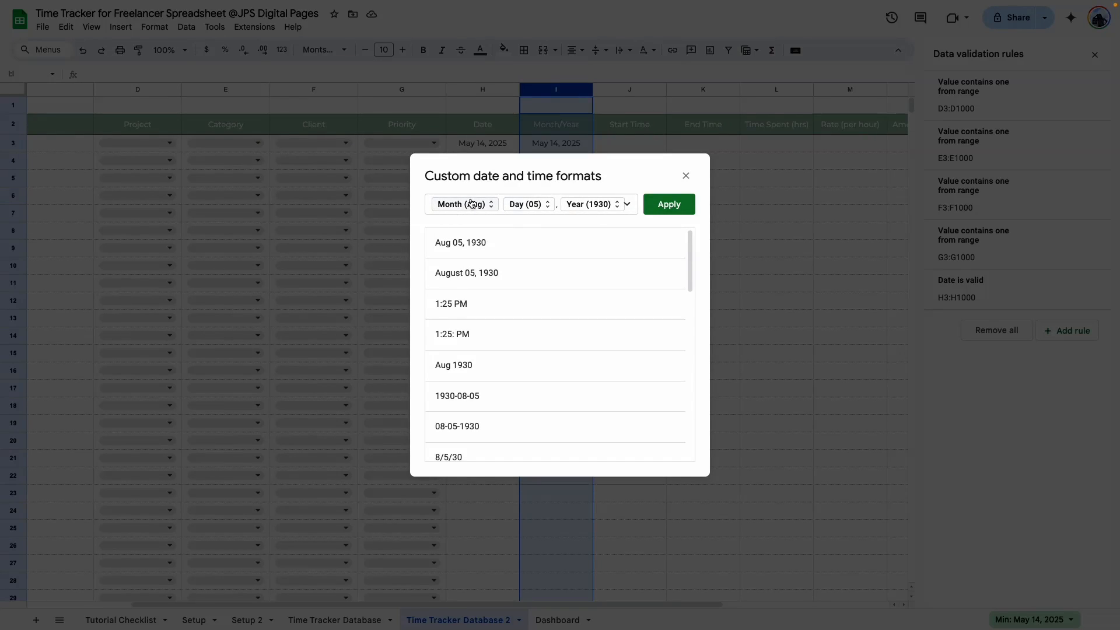
pyautogui.click(548, 209)
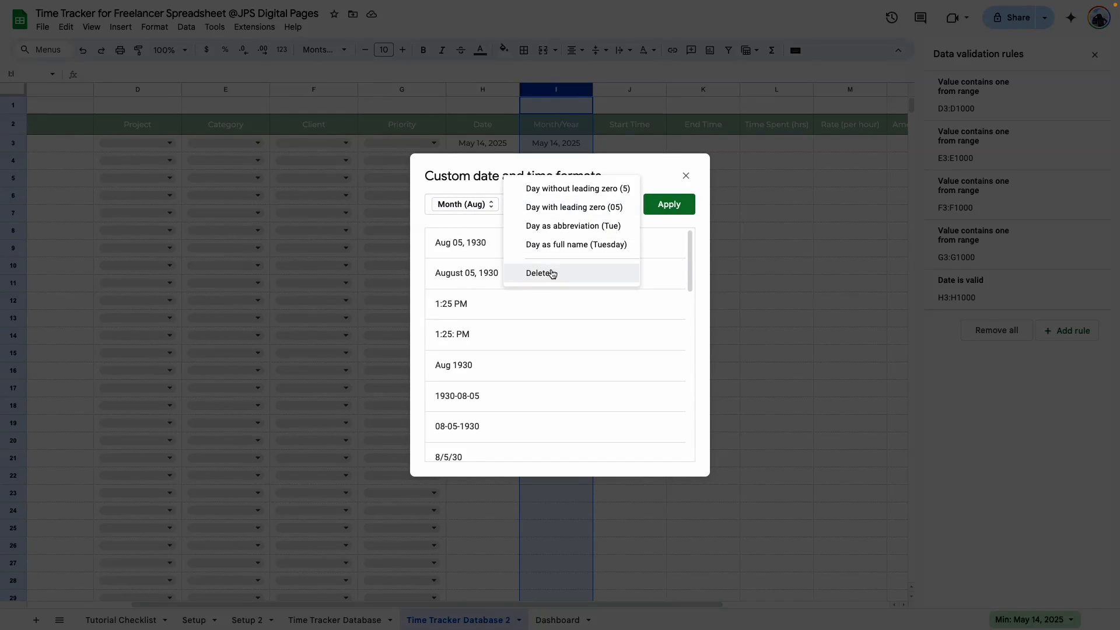
pyautogui.click(551, 276)
pyautogui.press('BackSpace')
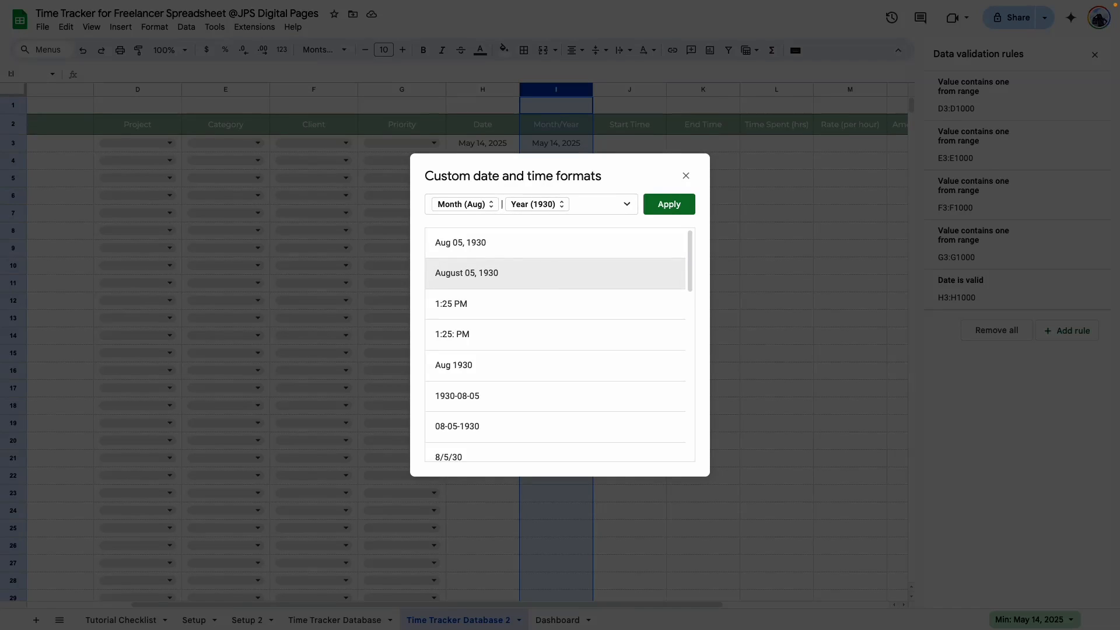
pyautogui.click(661, 211)
pyautogui.click(568, 246)
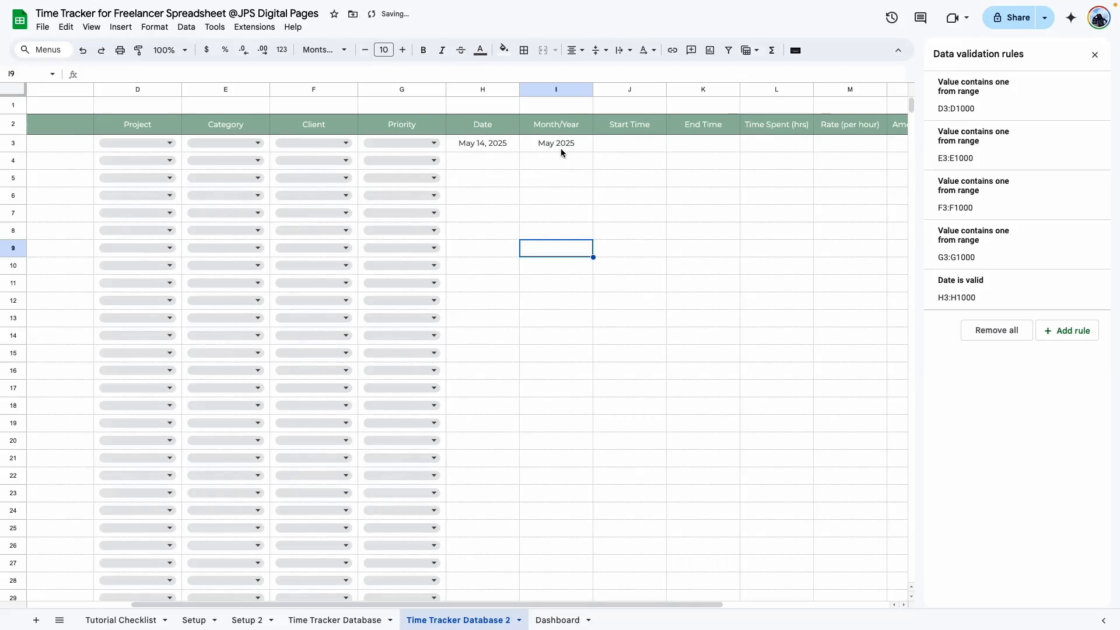
# Change column I's custom date format to show the month as its full name before the year
pyautogui.click(542, 90)
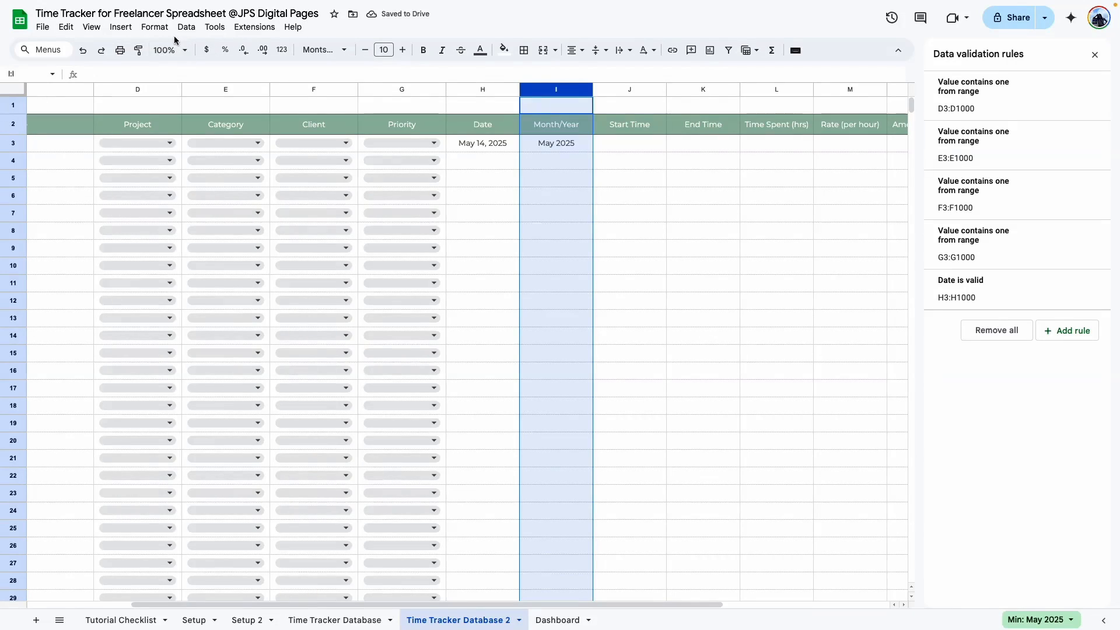
pyautogui.click(155, 27)
pyautogui.moveTo(190, 76)
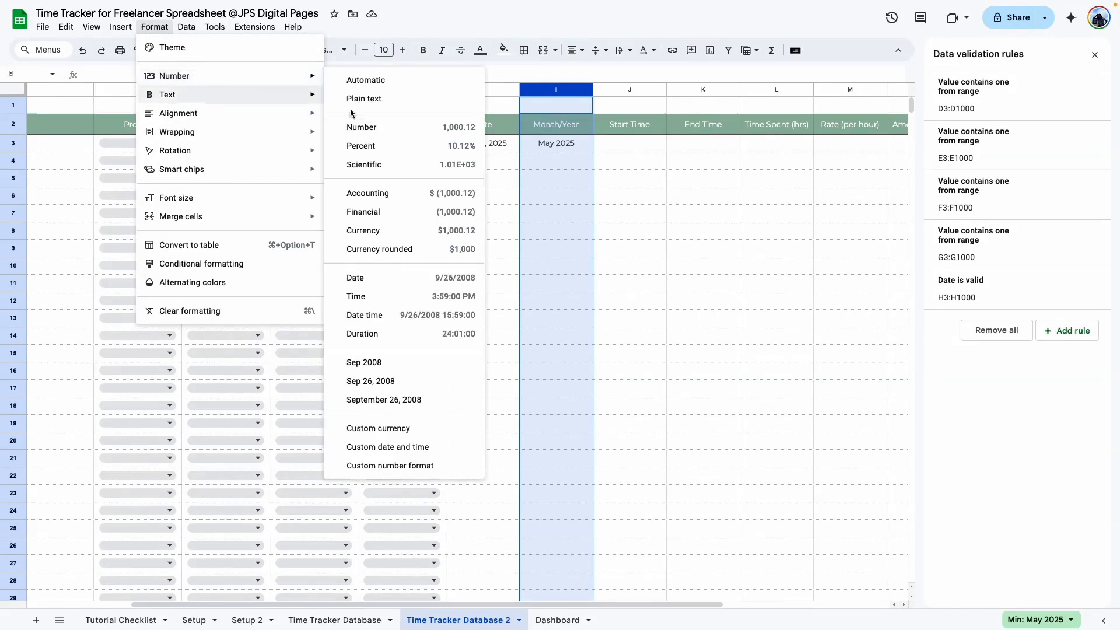
pyautogui.click(388, 448)
pyautogui.click(468, 205)
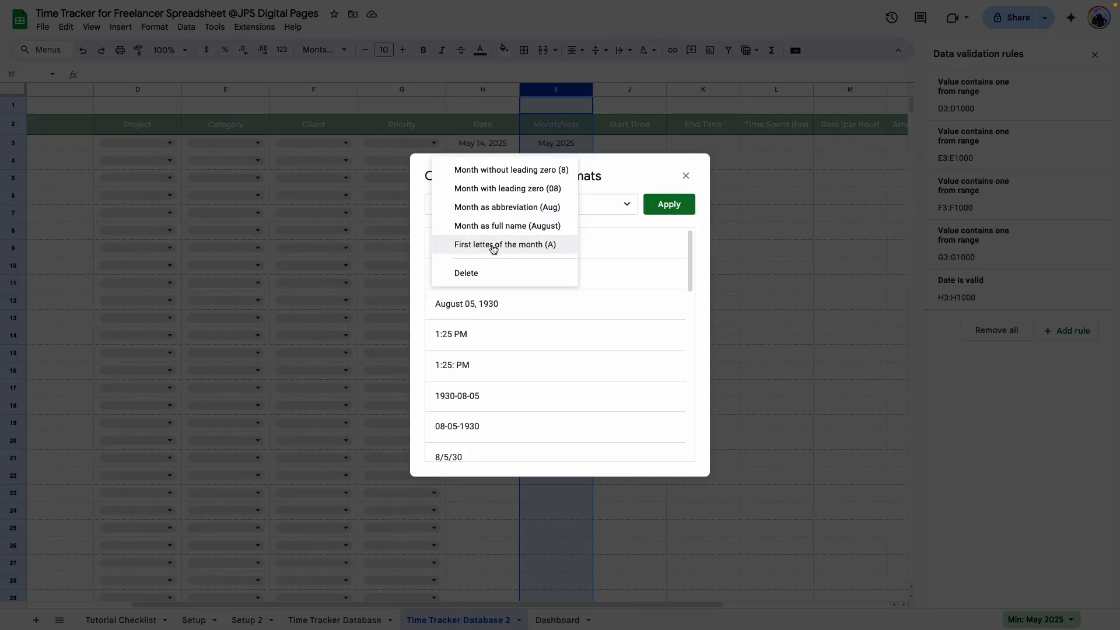
pyautogui.click(517, 227)
pyautogui.click(670, 206)
pyautogui.click(556, 161)
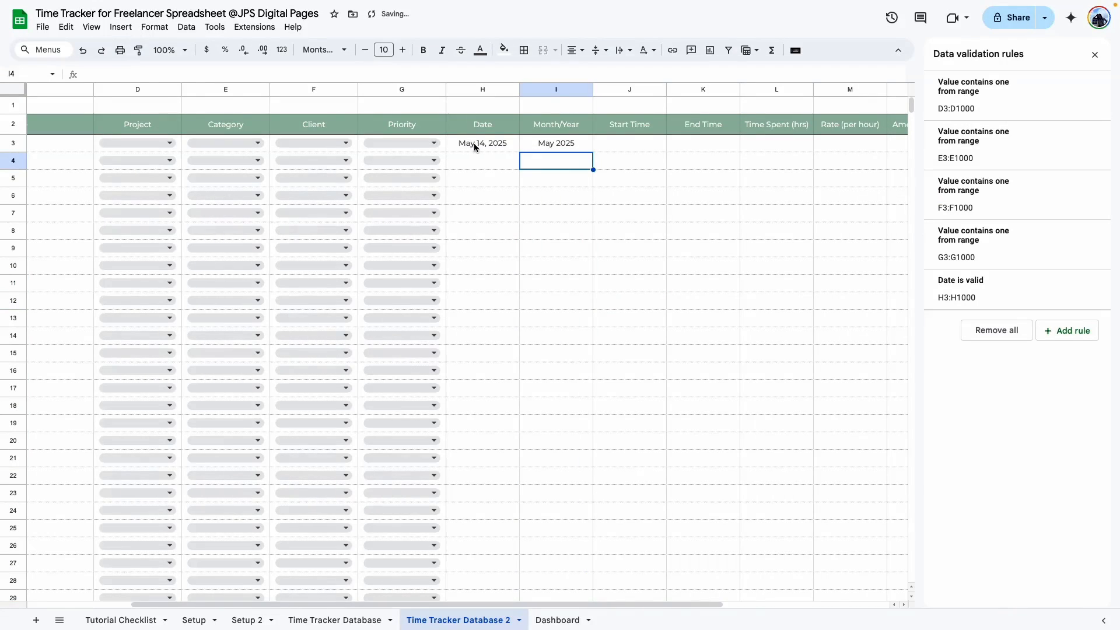
# Change the date in H3 to Aug 18, 2025 to test the linked Month/Year cell
pyautogui.doubleClick(474, 142)
pyautogui.click(539, 167)
pyautogui.click(539, 167)
pyautogui.click(539, 168)
pyautogui.click(447, 249)
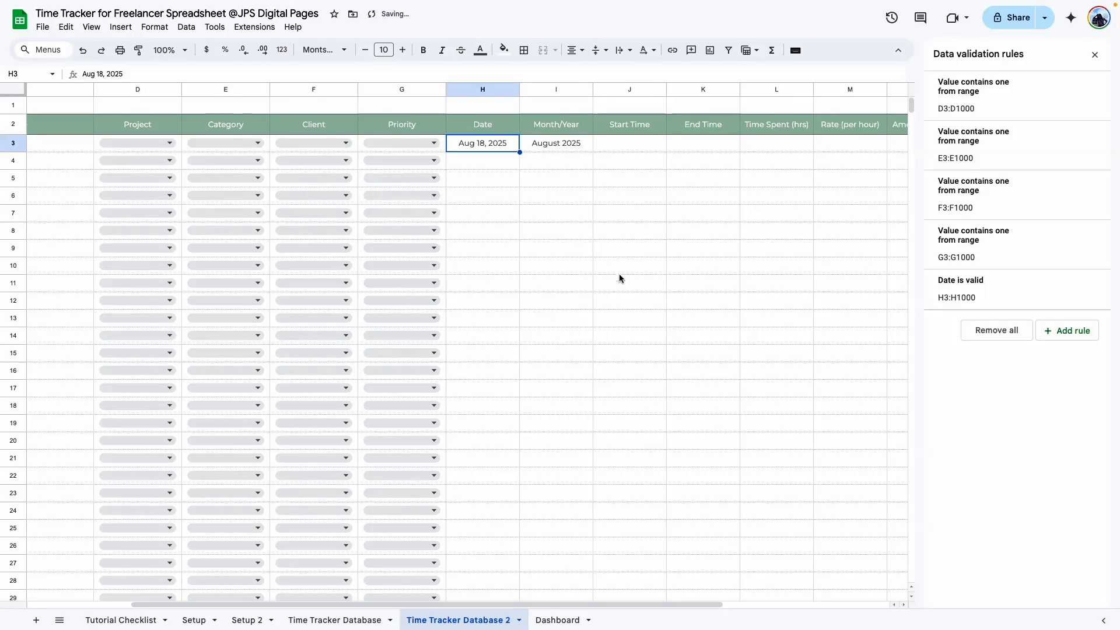
pyautogui.click(621, 268)
pyautogui.click(553, 150)
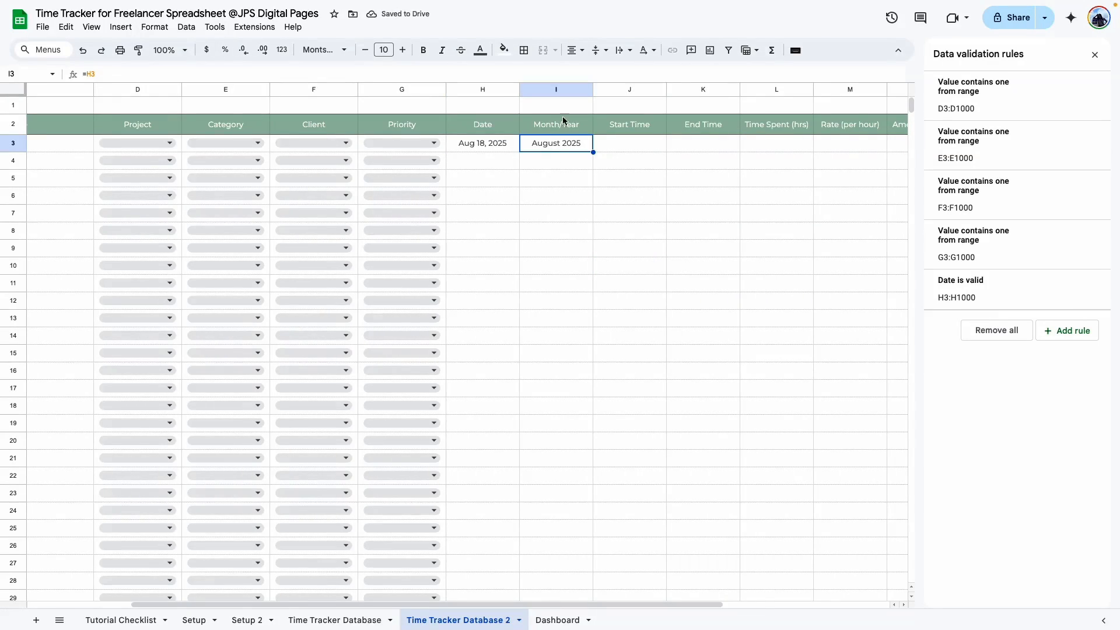
pyautogui.click(553, 232)
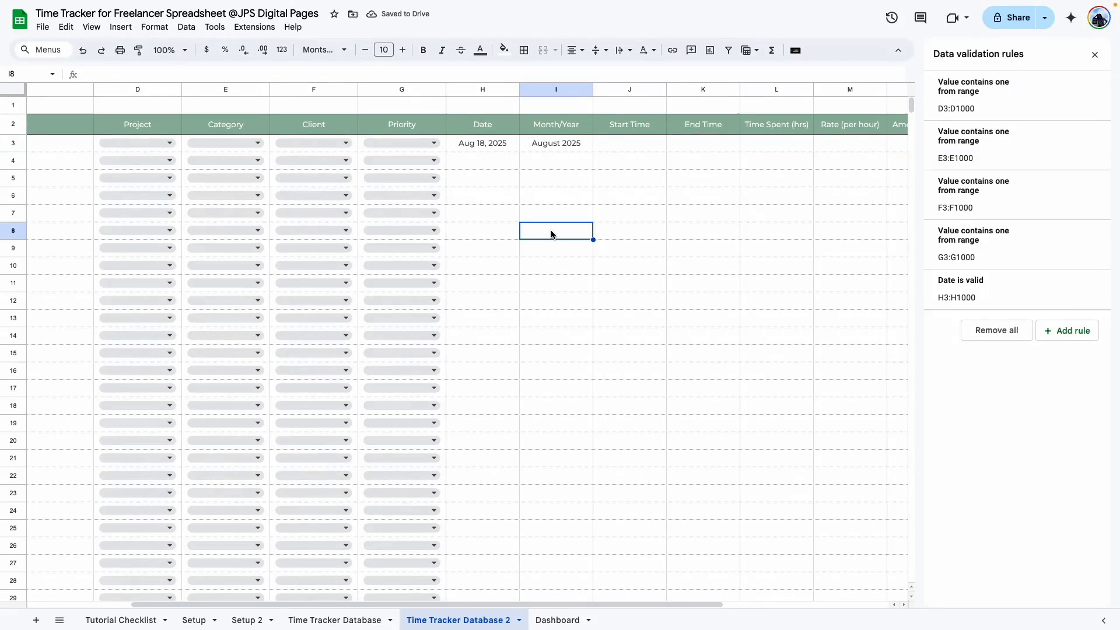
pyautogui.click(555, 144)
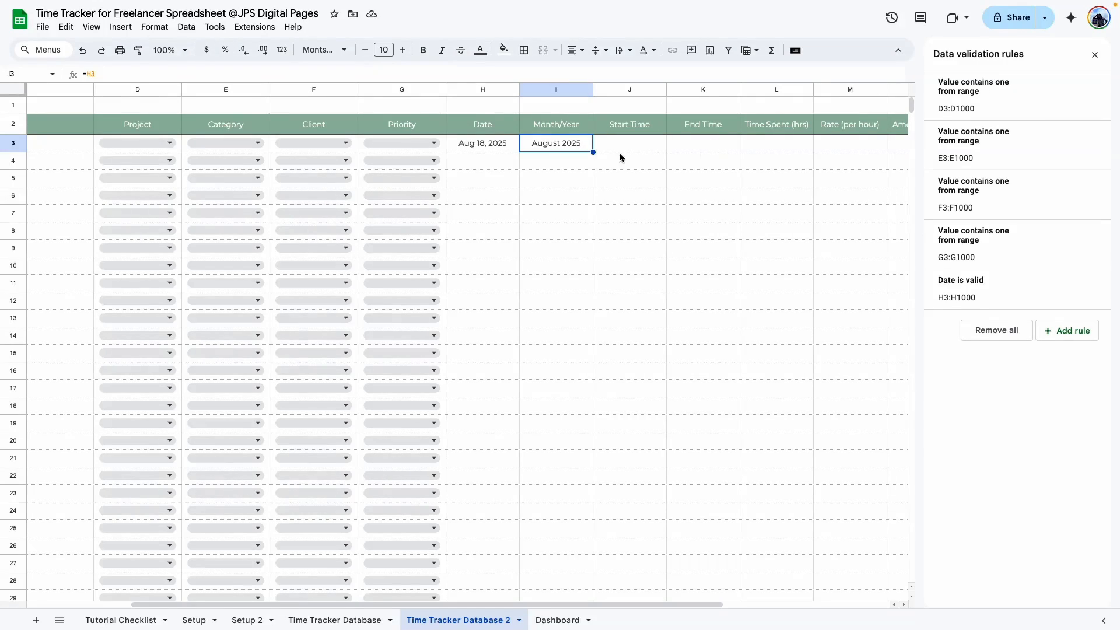
pyautogui.click(630, 213)
# Close the data validation rules and apply the Time number format to the Start Time and End Time columns J and K
pyautogui.click(1095, 55)
pyautogui.click(634, 128)
pyautogui.click(634, 141)
pyautogui.click(706, 166)
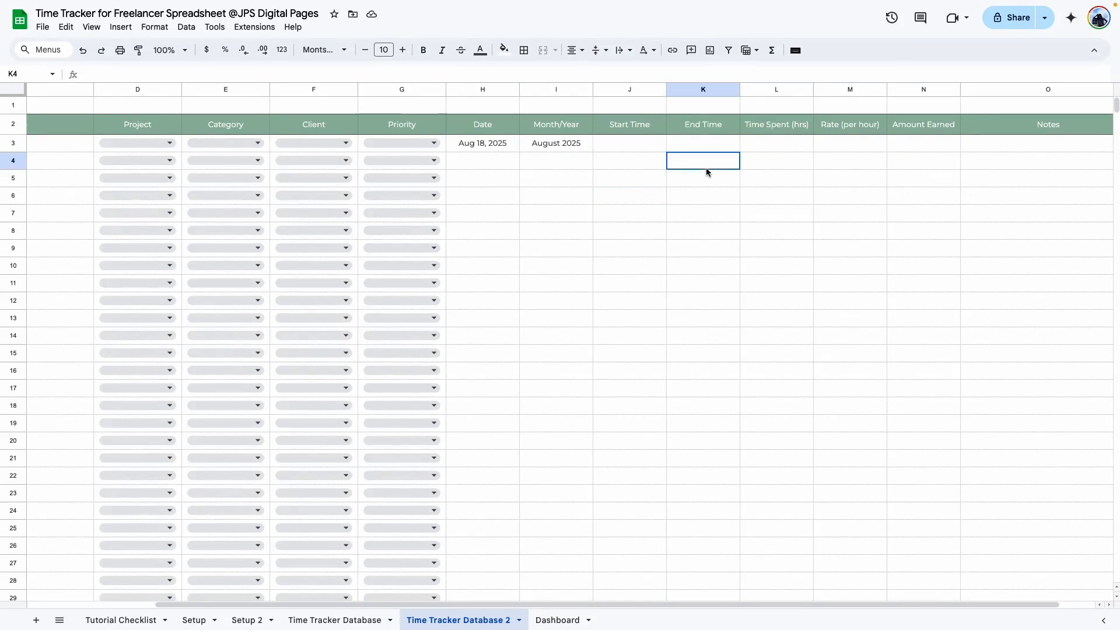
pyautogui.click(662, 266)
pyautogui.moveTo(630, 88); pyautogui.dragTo(671, 89)
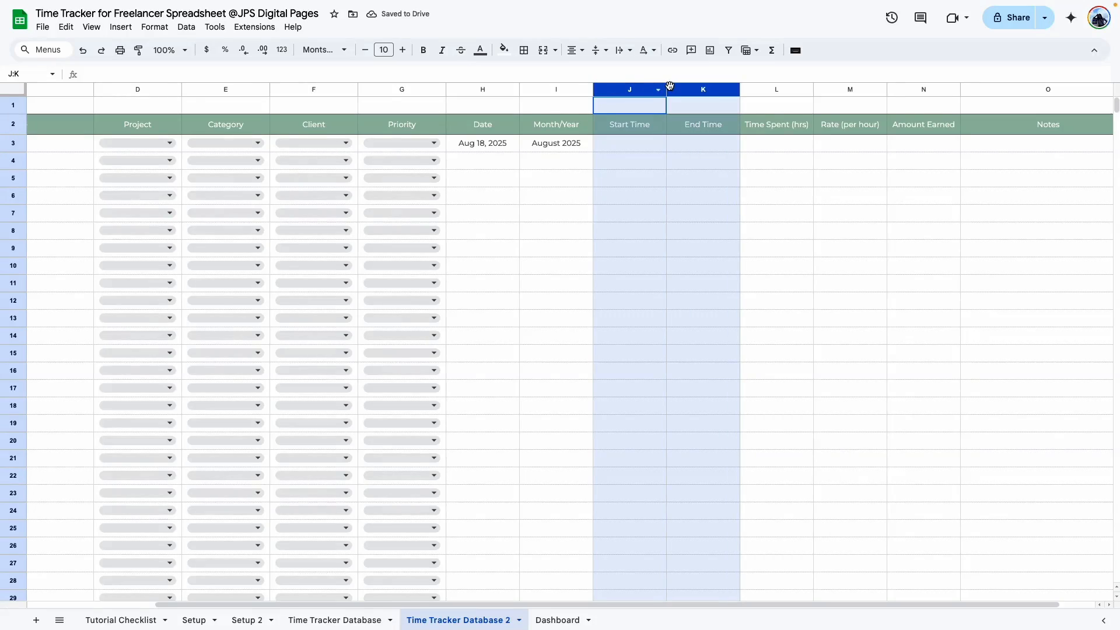
pyautogui.click(155, 27)
pyautogui.moveTo(175, 76)
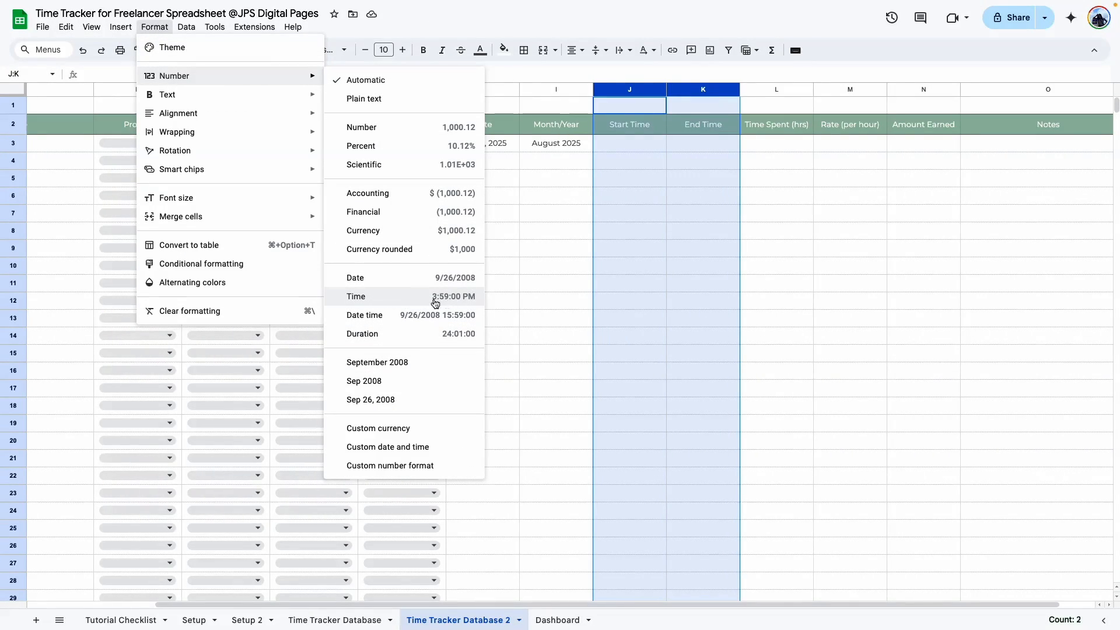
pyautogui.click(371, 301)
# Enter 8 am as the start time in J3 and 9 pm as the end time in K3
pyautogui.click(624, 148)
pyautogui.write('8 ')
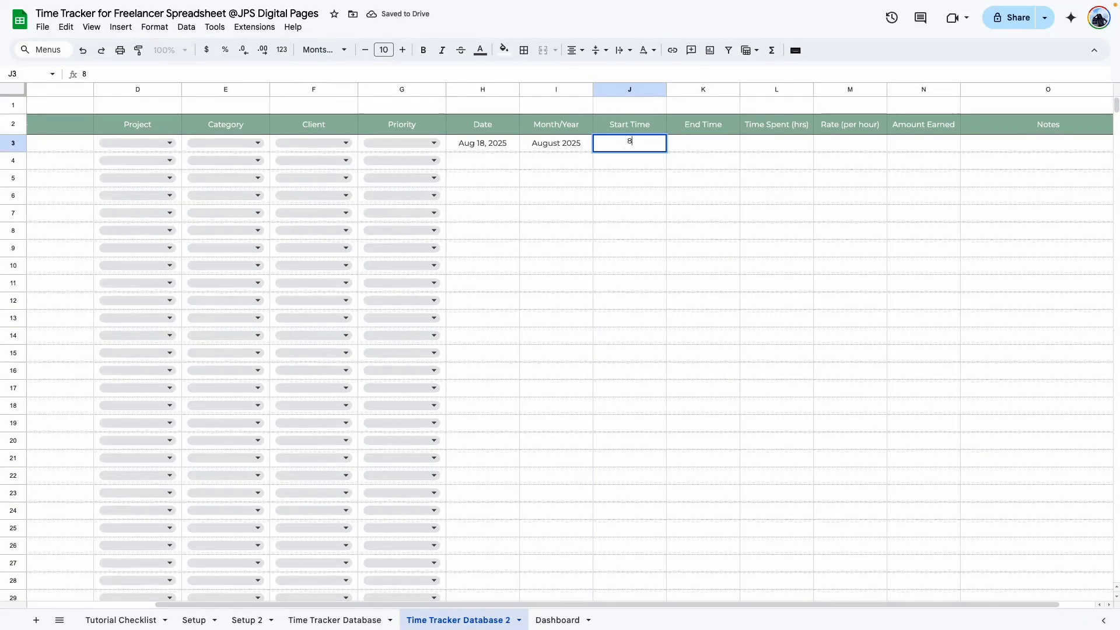
pyautogui.write('am')
pyautogui.press('Return')
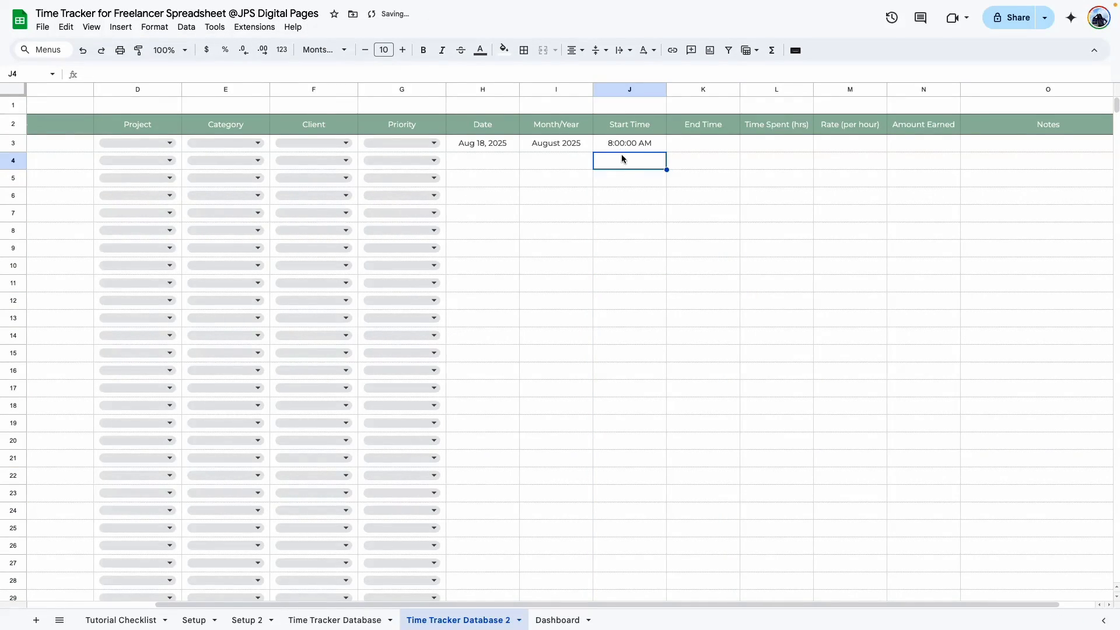
pyautogui.click(683, 145)
pyautogui.write('10 am')
pyautogui.press('Return')
pyautogui.click(703, 146)
pyautogui.write('9 pm')
pyautogui.press('Return')
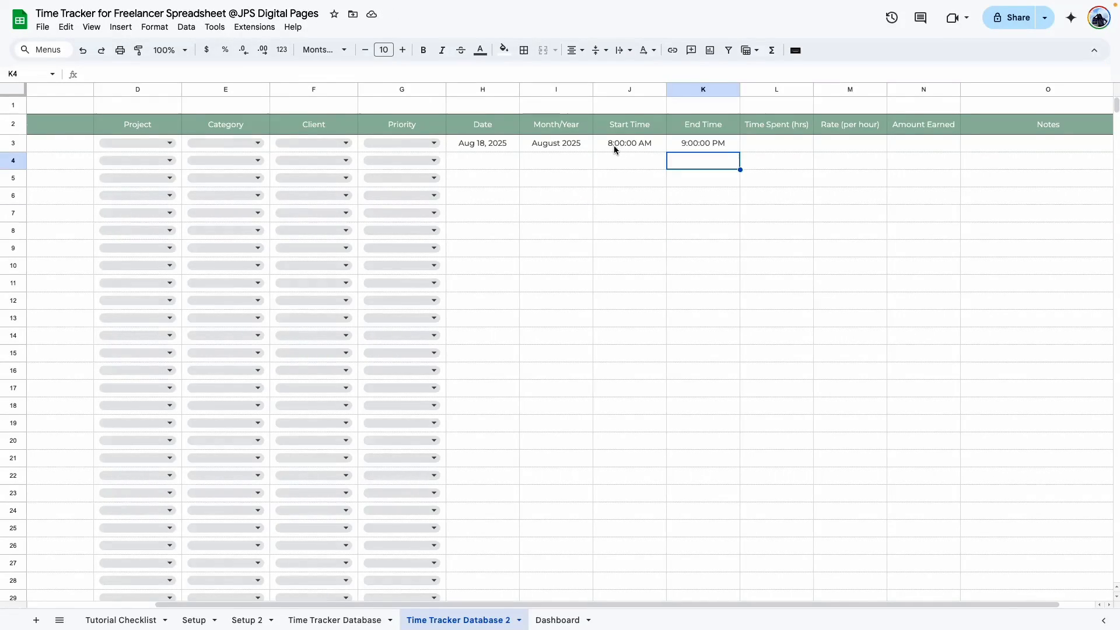
pyautogui.click(703, 146)
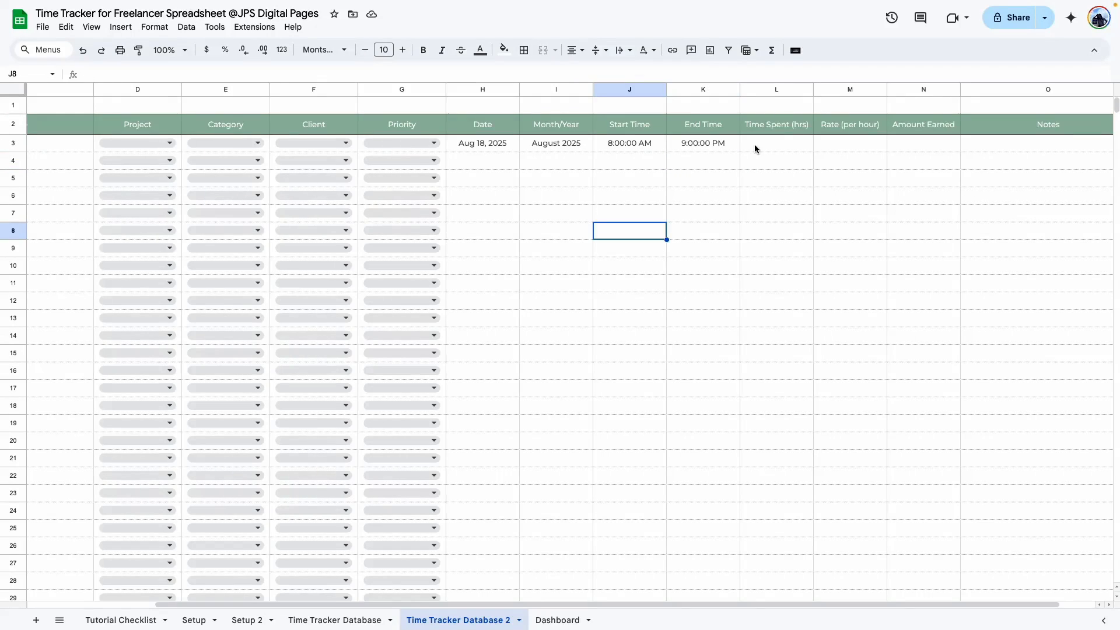
# Enter the formula =(K3-J3)*24 in Time Spent cell L3 to calculate the hours worked
pyautogui.click(755, 146)
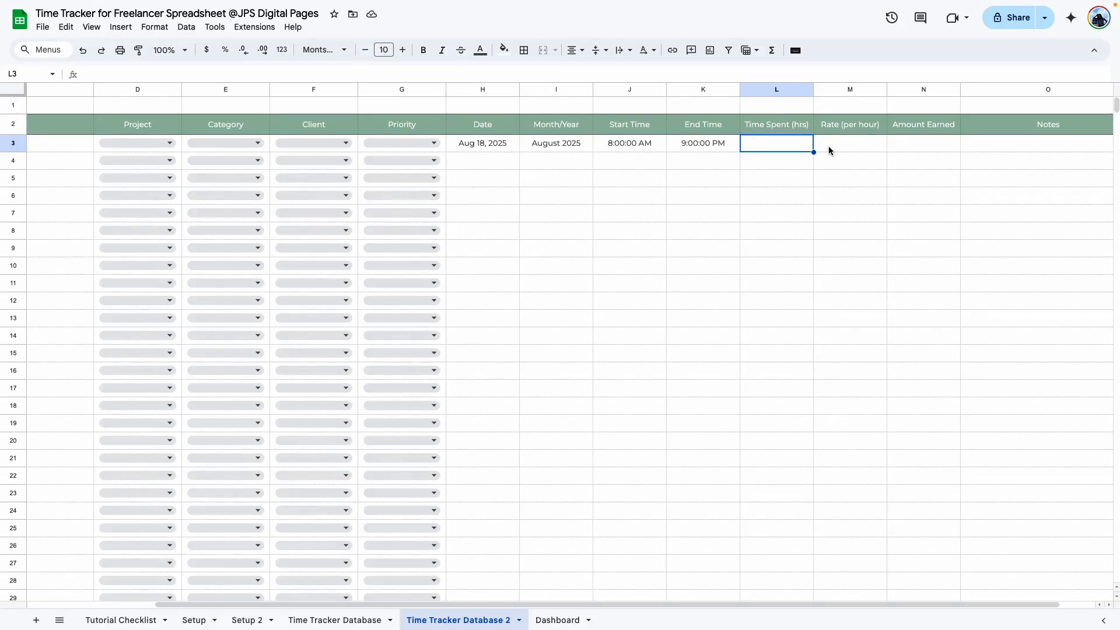
pyautogui.write('=')
pyautogui.click(694, 146)
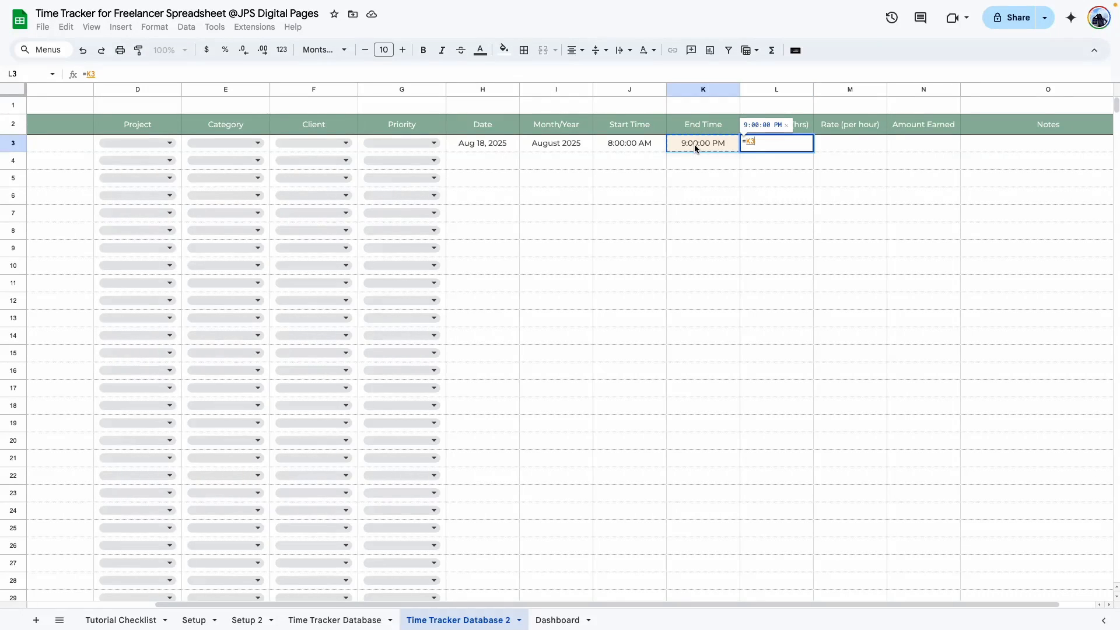
pyautogui.write('-')
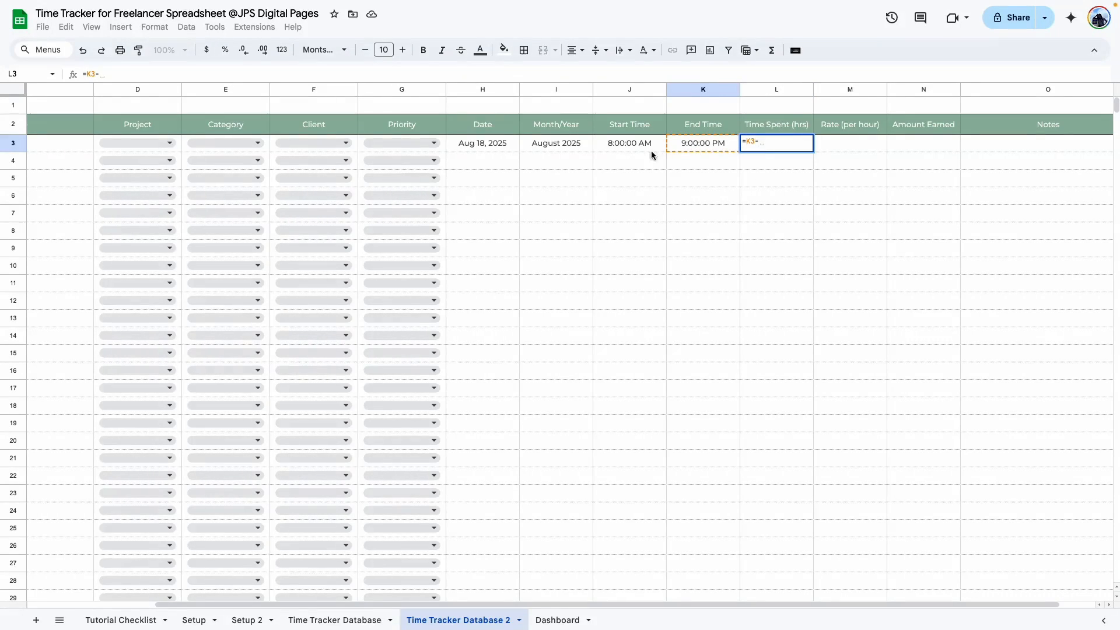
pyautogui.click(621, 146)
pyautogui.write(')')
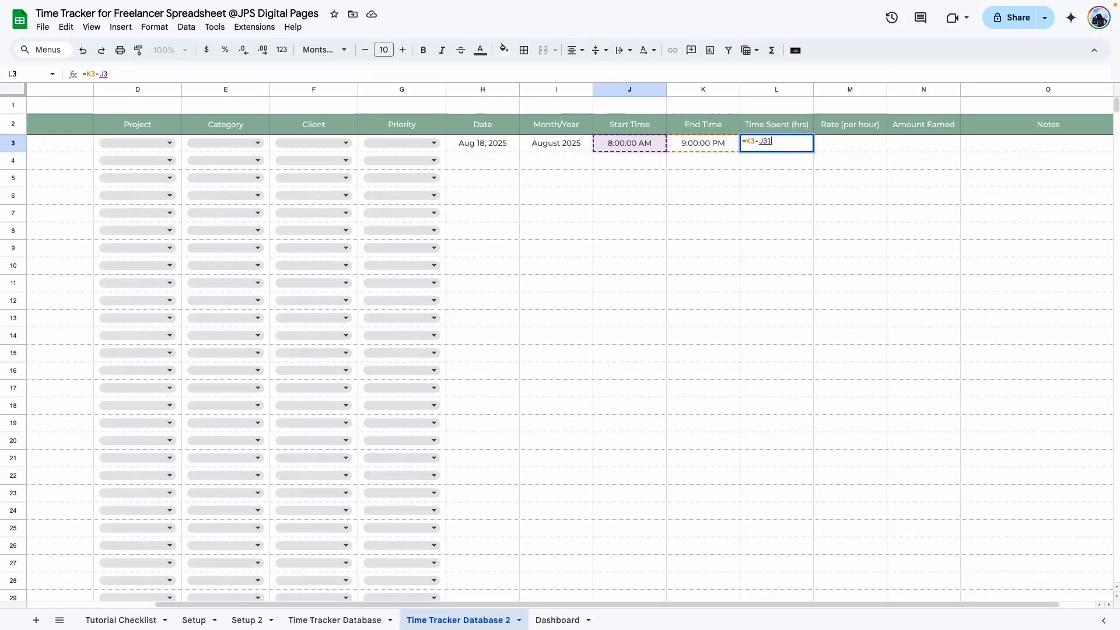
pyautogui.click(747, 141)
pyautogui.write('(')
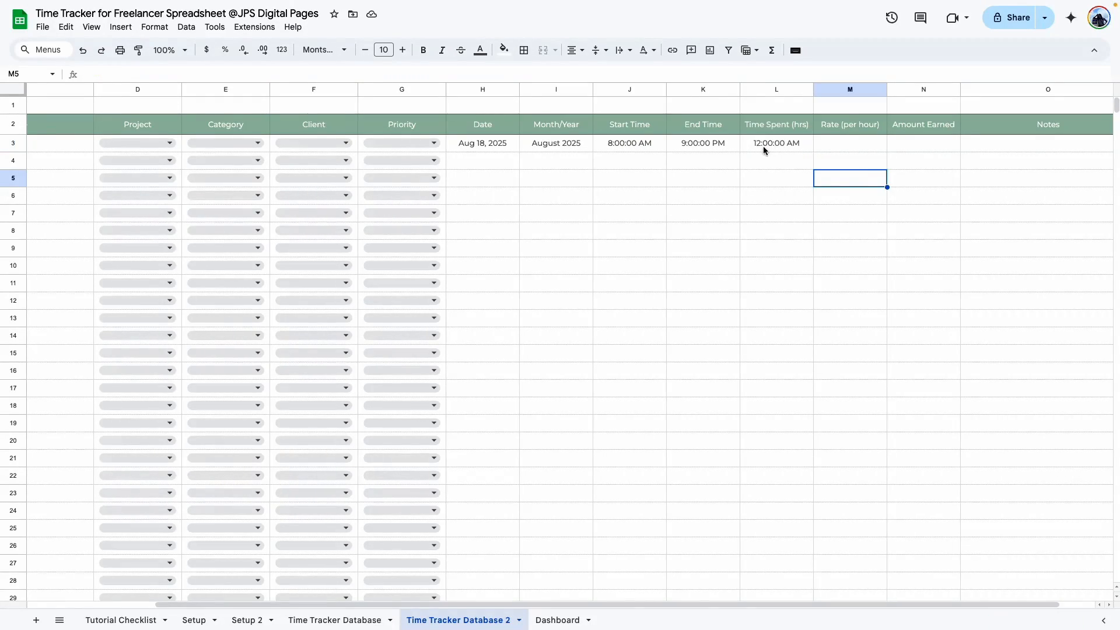
# Apply the plain Number format with two decimals to the Time Spent (hrs) column L
pyautogui.click(761, 90)
pyautogui.click(155, 27)
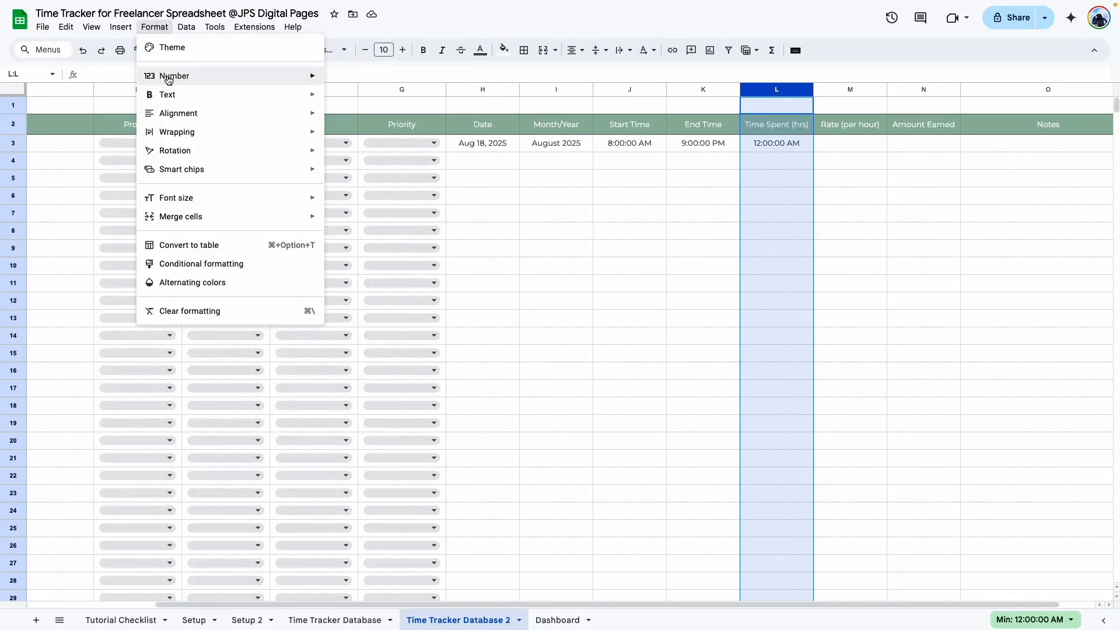
pyautogui.moveTo(170, 76)
pyautogui.click(366, 126)
pyautogui.click(776, 248)
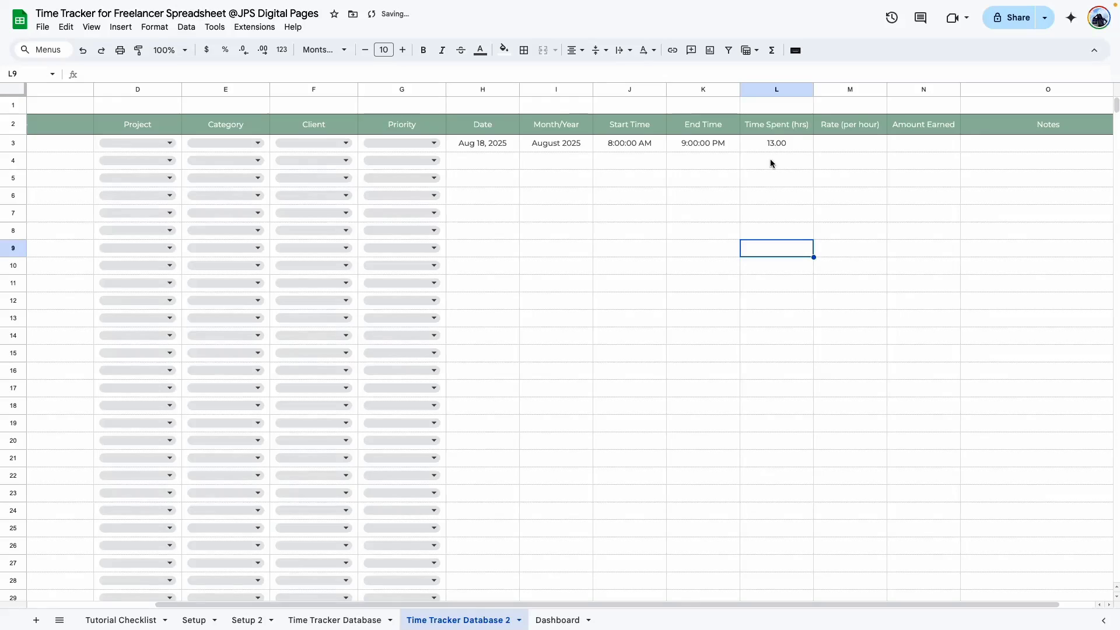
# Change the end time in K3 to 10:00 AM and check the hours calculated in L3
pyautogui.click(713, 147)
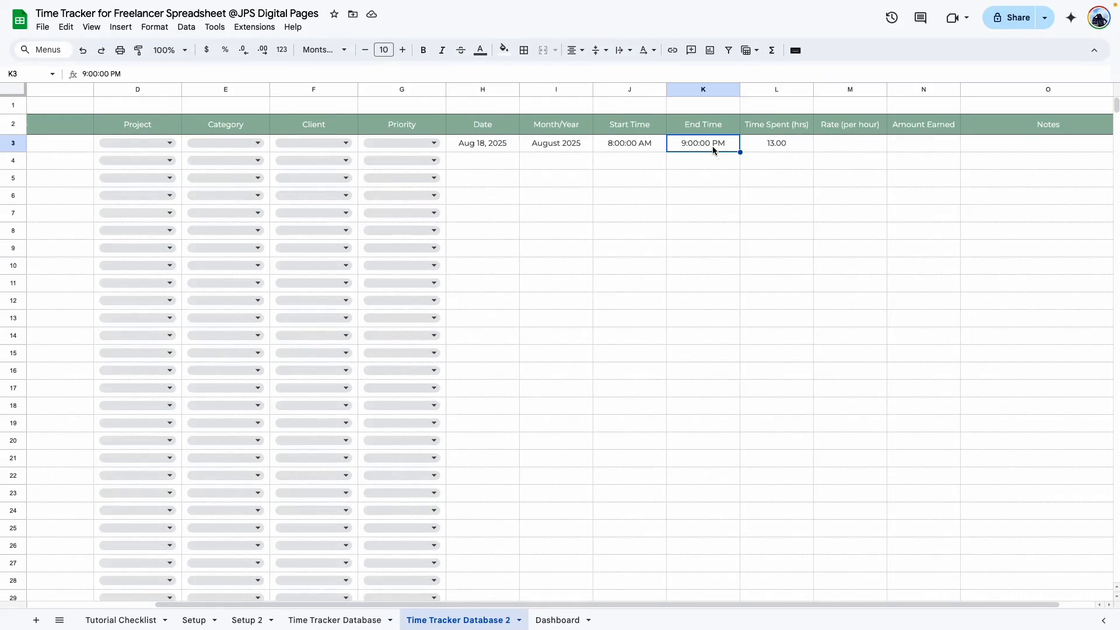
pyautogui.write('10')
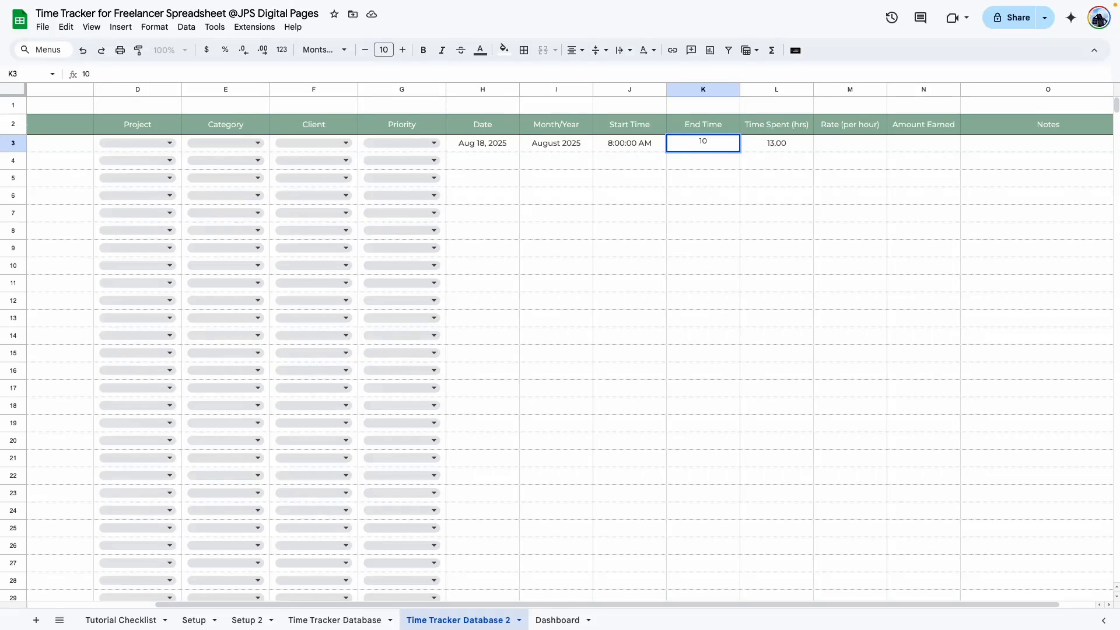
pyautogui.press('Return')
pyautogui.click(775, 143)
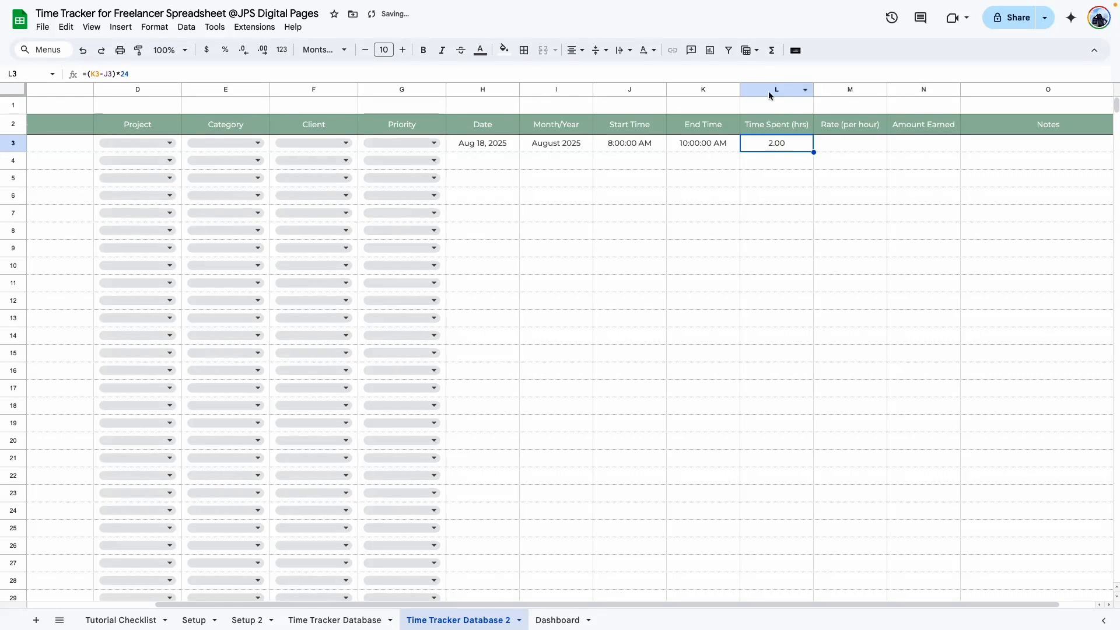
pyautogui.click(775, 257)
pyautogui.hscroll(1, 918, 607)
# Enter 45 as the hourly rate in Rate (per hour) cell M3
pyautogui.click(802, 149)
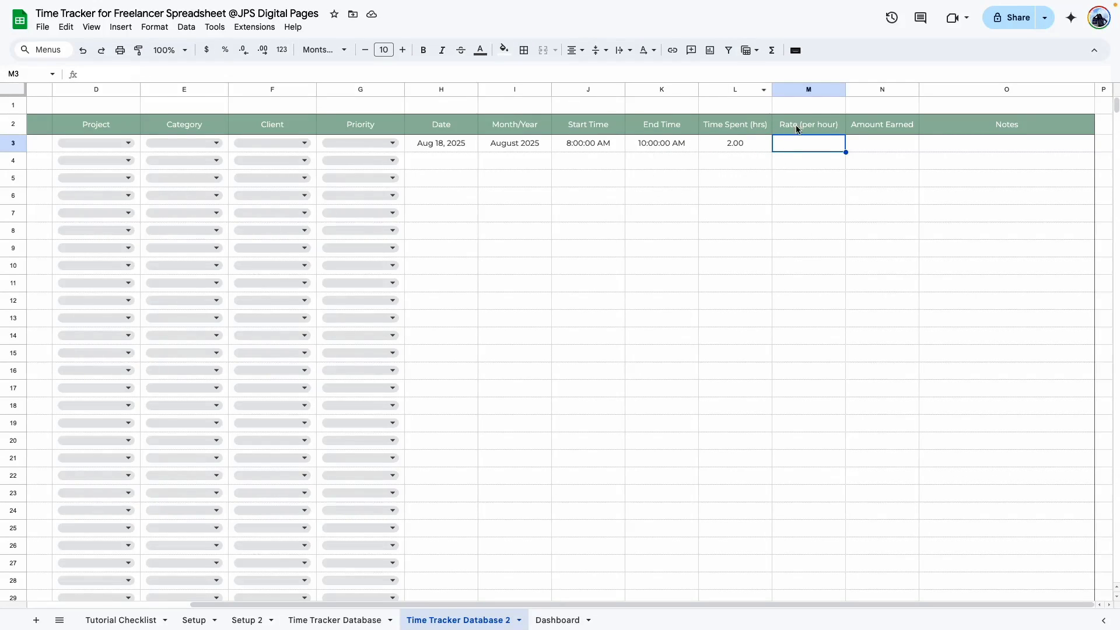
pyautogui.click(790, 197)
pyautogui.click(797, 145)
pyautogui.write('45')
pyautogui.click(829, 231)
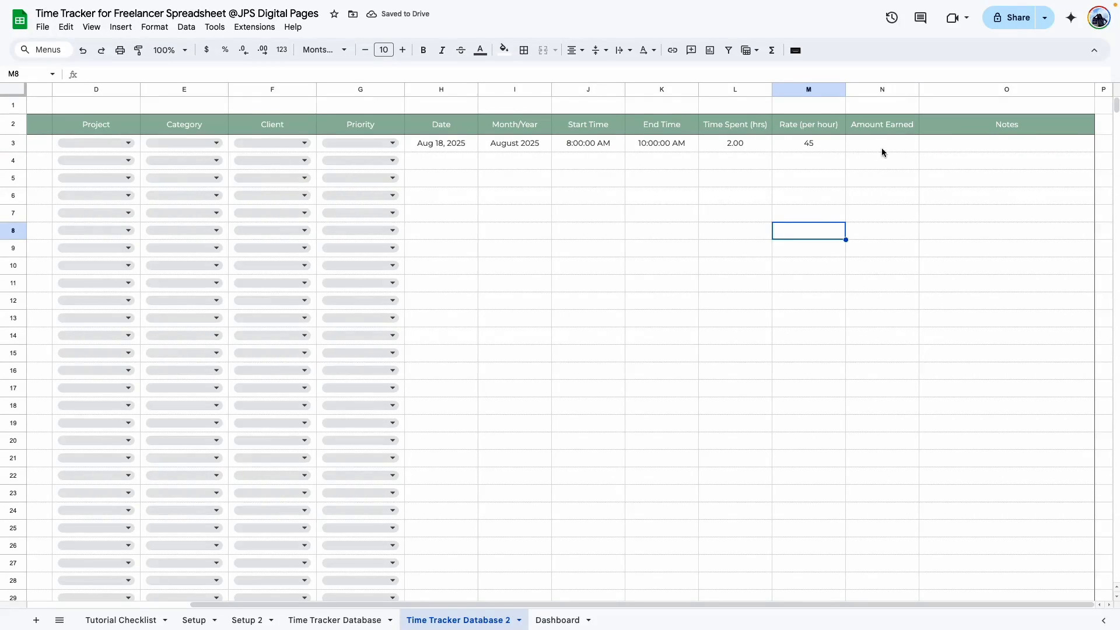
pyautogui.click(799, 163)
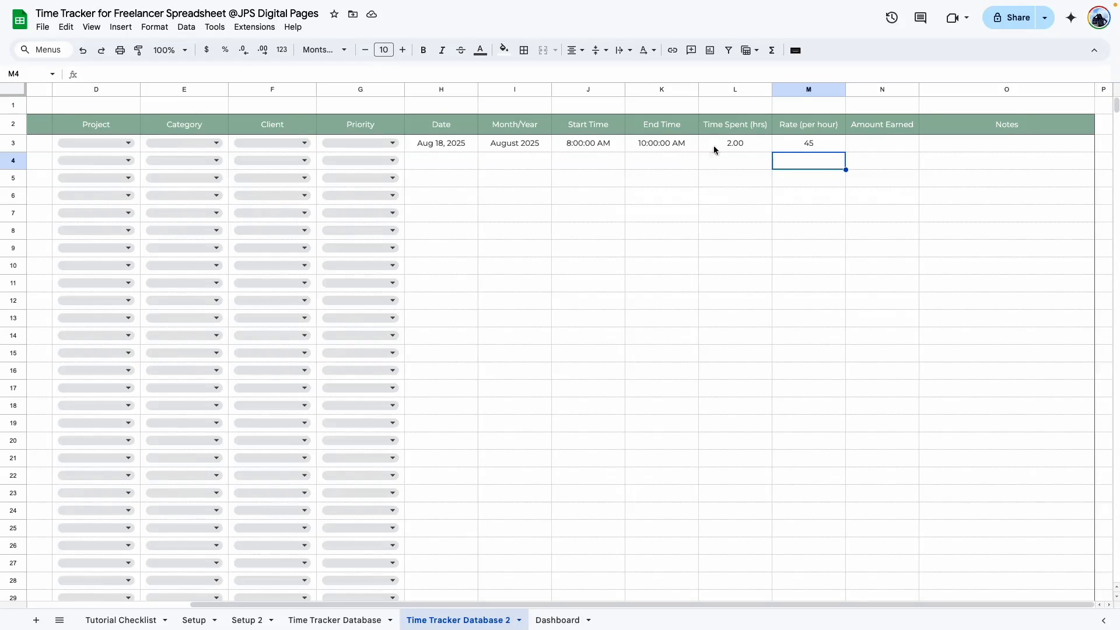
pyautogui.click(805, 201)
pyautogui.click(796, 162)
# Look at the custom currencies available for the Rate (per hour) column M without applying one
pyautogui.click(791, 91)
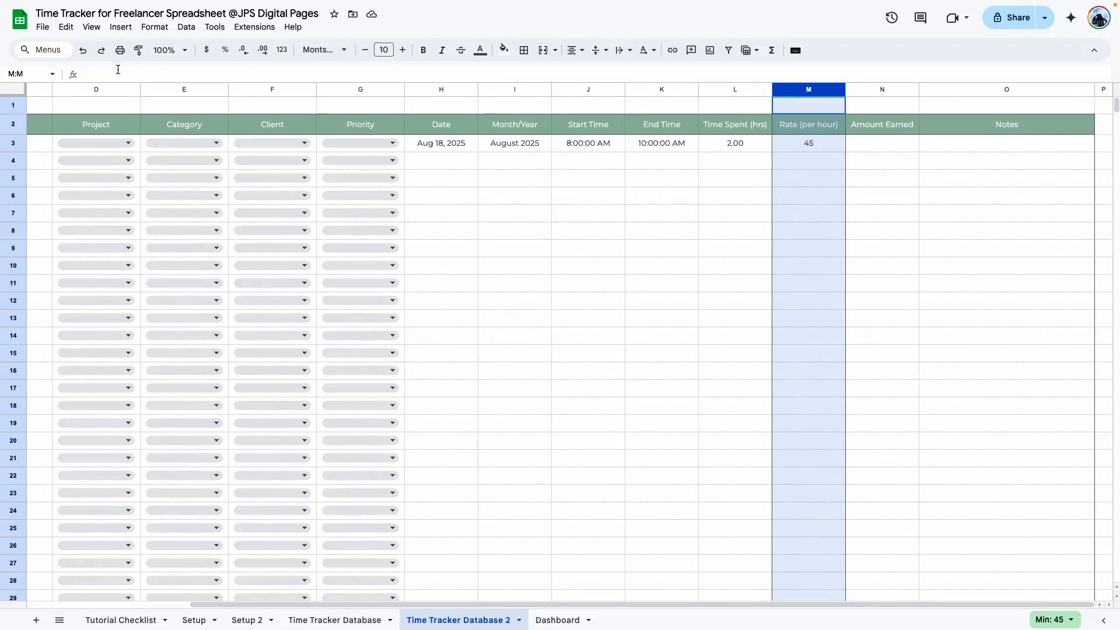
pyautogui.click(154, 27)
pyautogui.moveTo(262, 76)
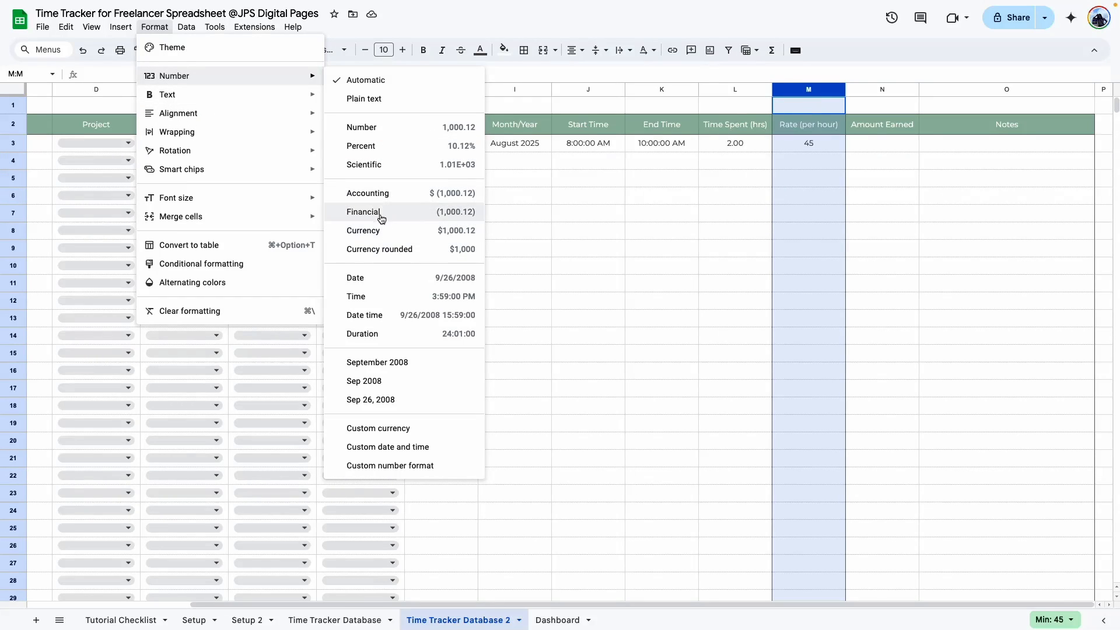
pyautogui.click(374, 430)
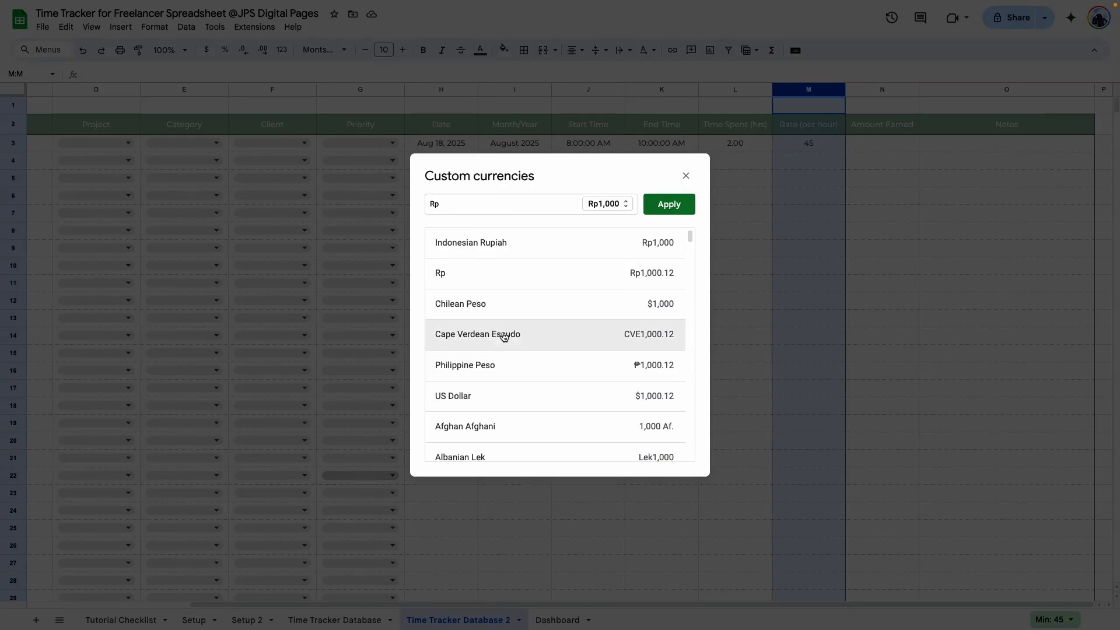
pyautogui.click(684, 177)
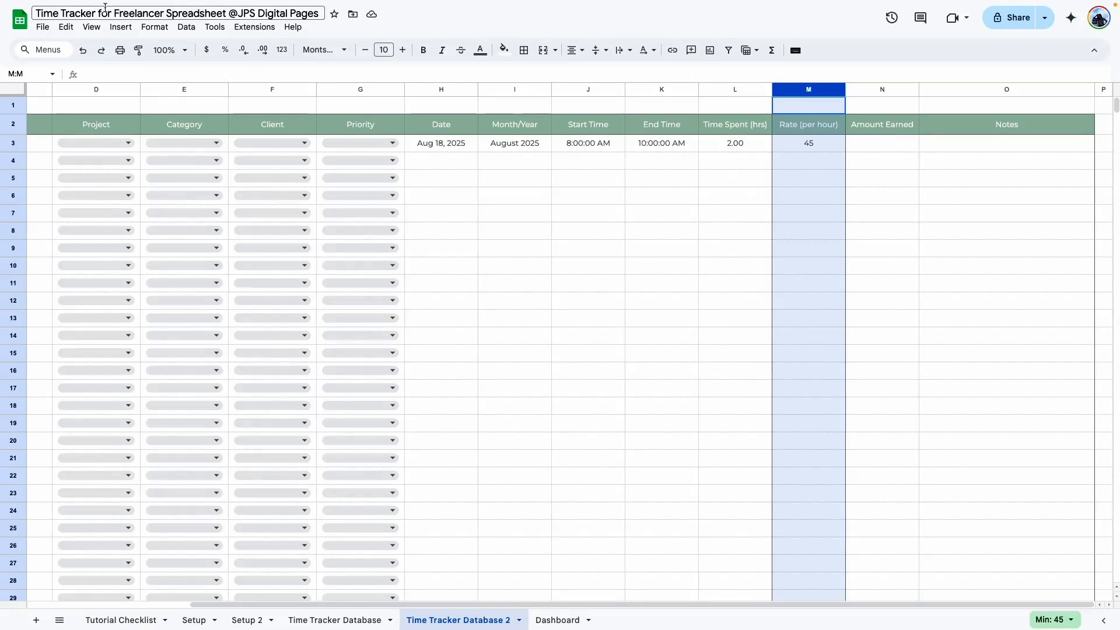
# Apply the standard Currency format with two decimals to the Rate (per hour) column M
pyautogui.click(154, 27)
pyautogui.moveTo(175, 76)
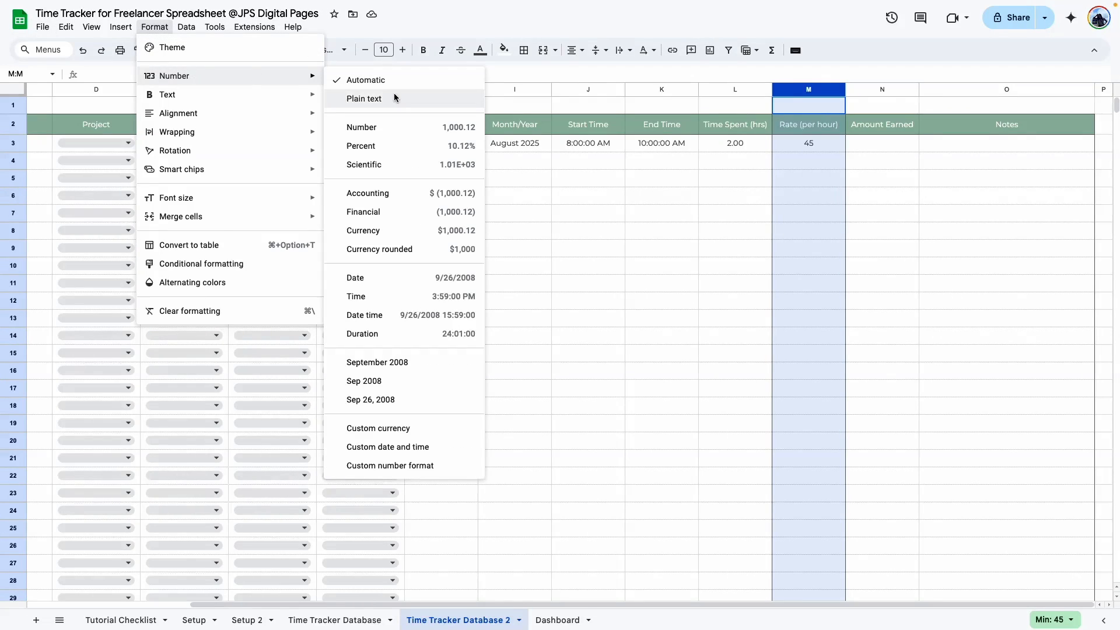
pyautogui.click(374, 235)
# Enter the formula =M3*L3 in Amount Earned cell N3 to multiply the hourly rate by the time spent
pyautogui.click(859, 148)
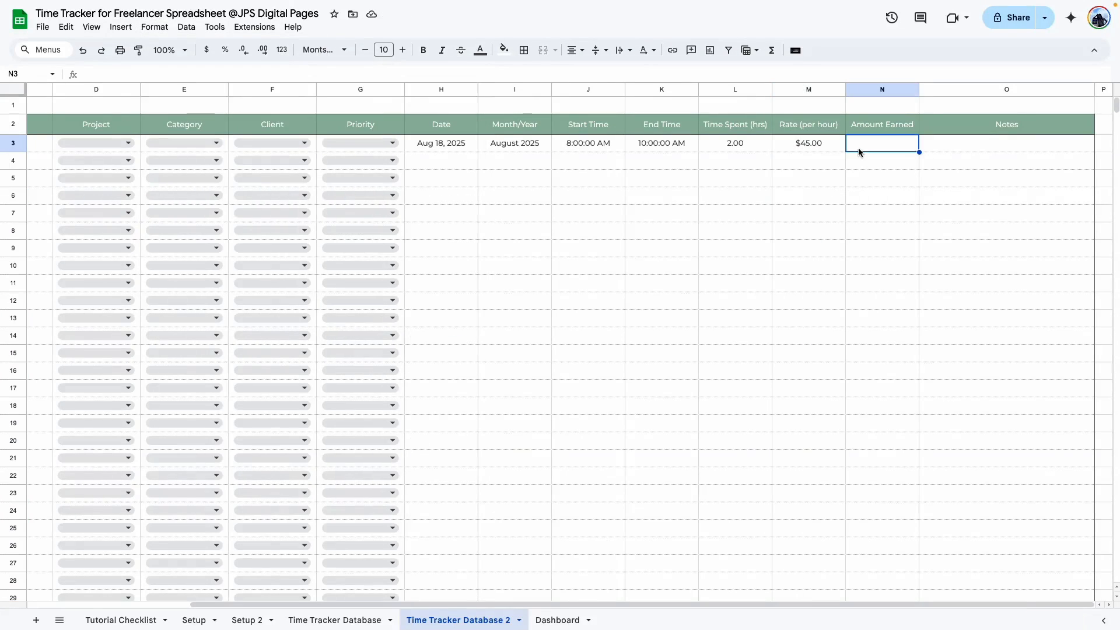
pyautogui.write('=')
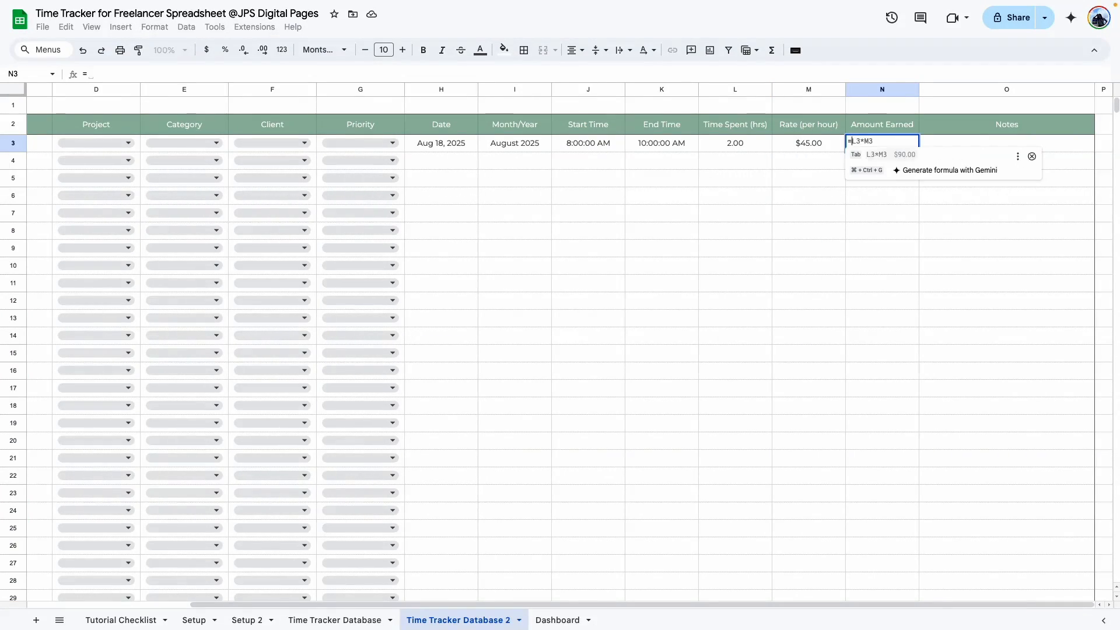
pyautogui.click(817, 145)
pyautogui.write('*L3')
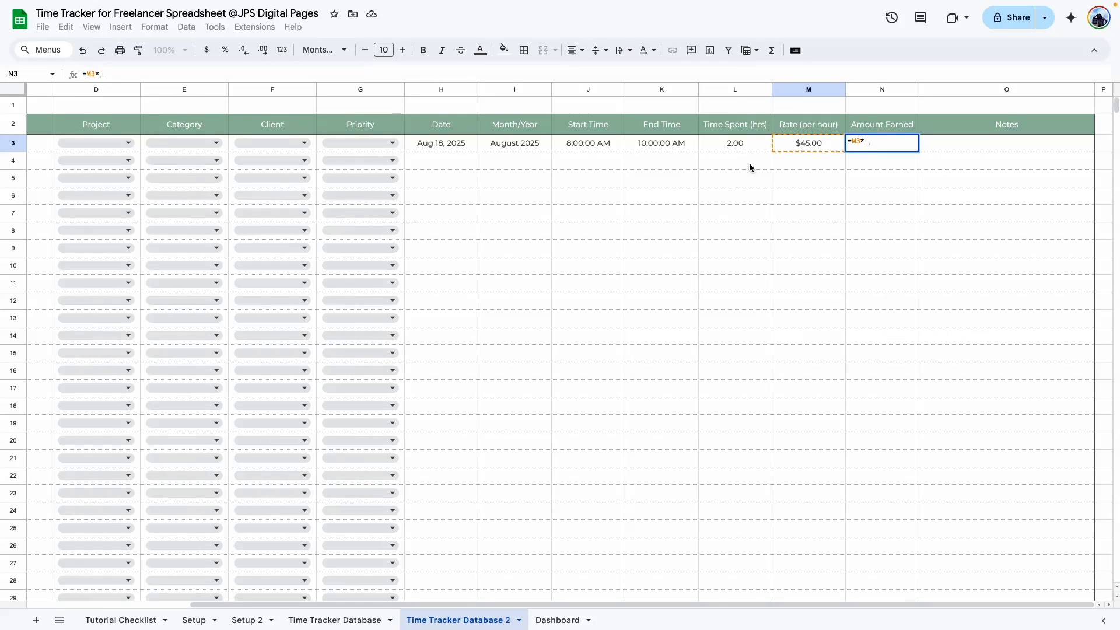
pyautogui.press('Return')
pyautogui.click(853, 228)
pyautogui.click(882, 147)
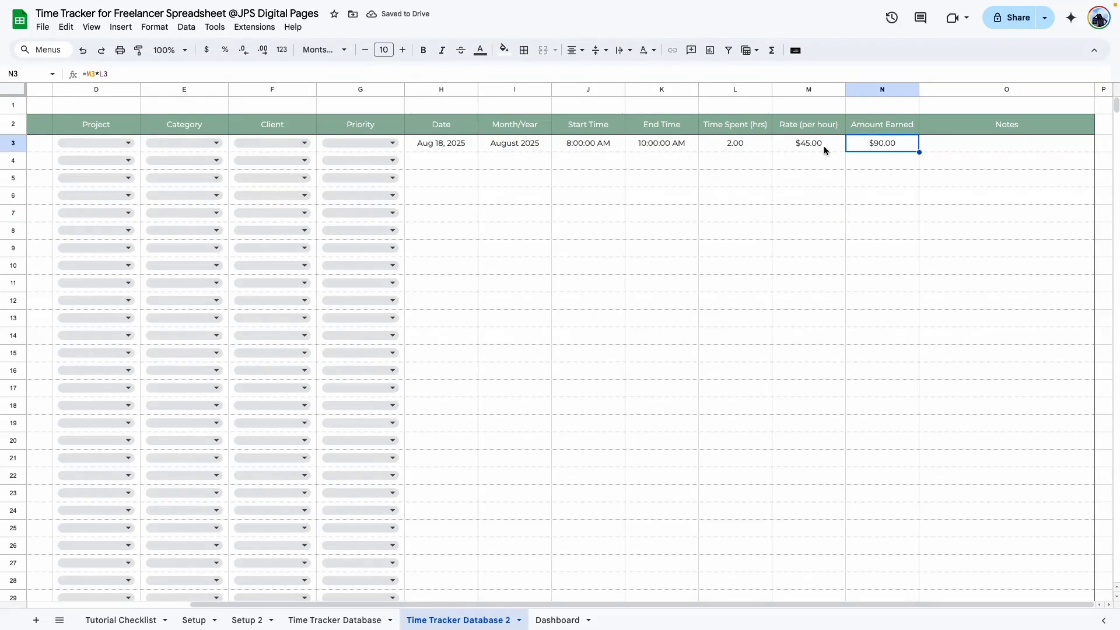
pyautogui.click(908, 209)
# Fill the Month/Year column from I3 to I1000 with a light gray background
pyautogui.click(986, 148)
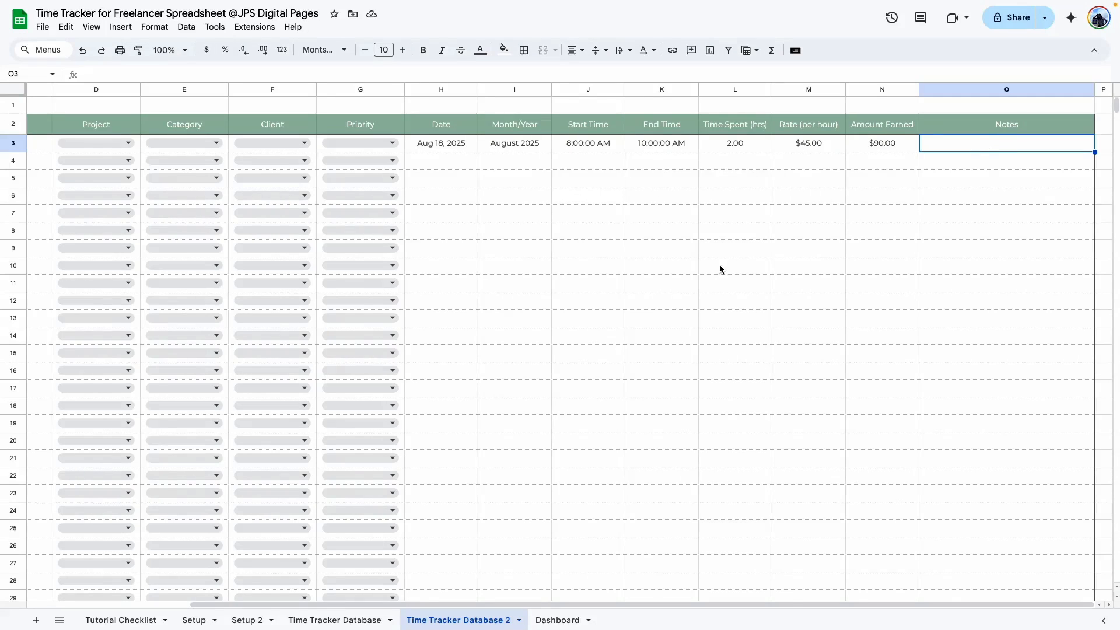
pyautogui.click(515, 231)
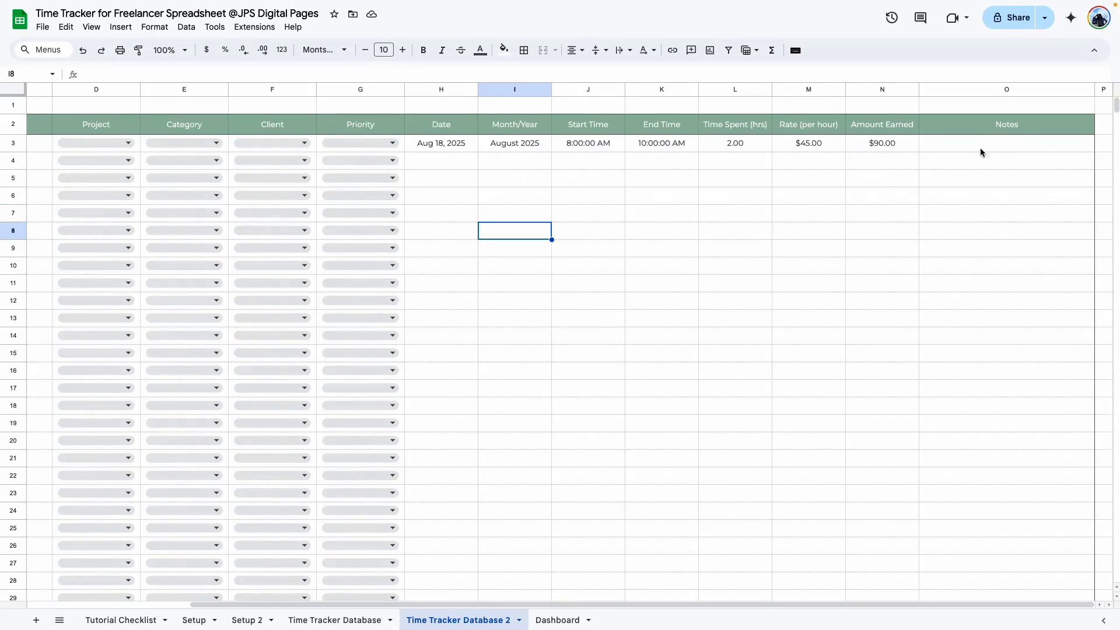
pyautogui.moveTo(521, 145); pyautogui.dragTo(522, 264)
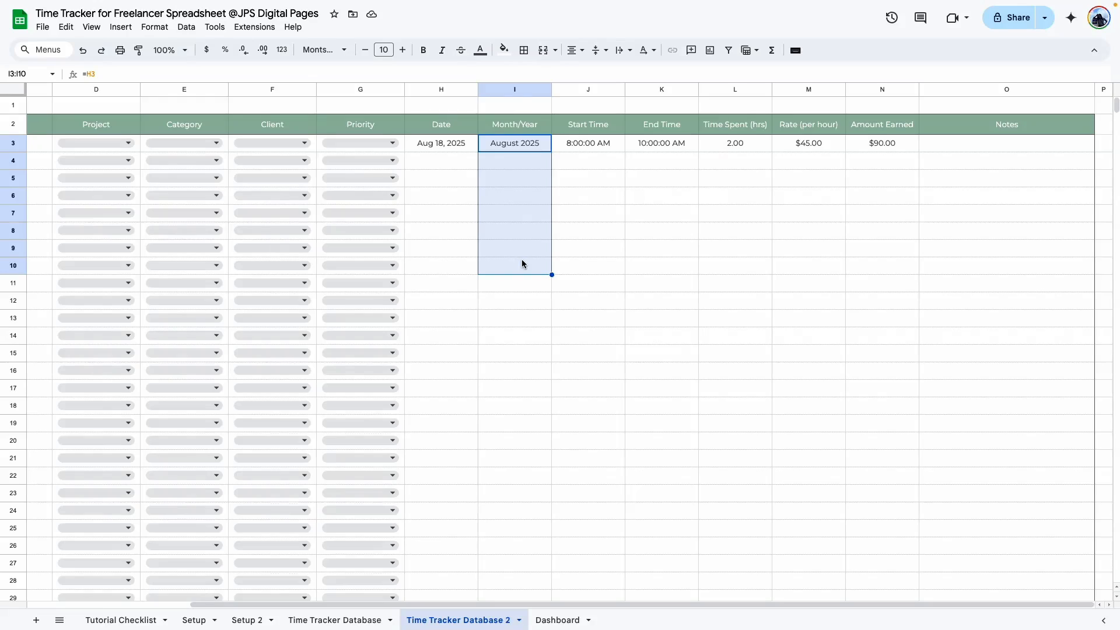
pyautogui.hotkey('ctrl', 'shift', 'Down')
pyautogui.click(504, 50)
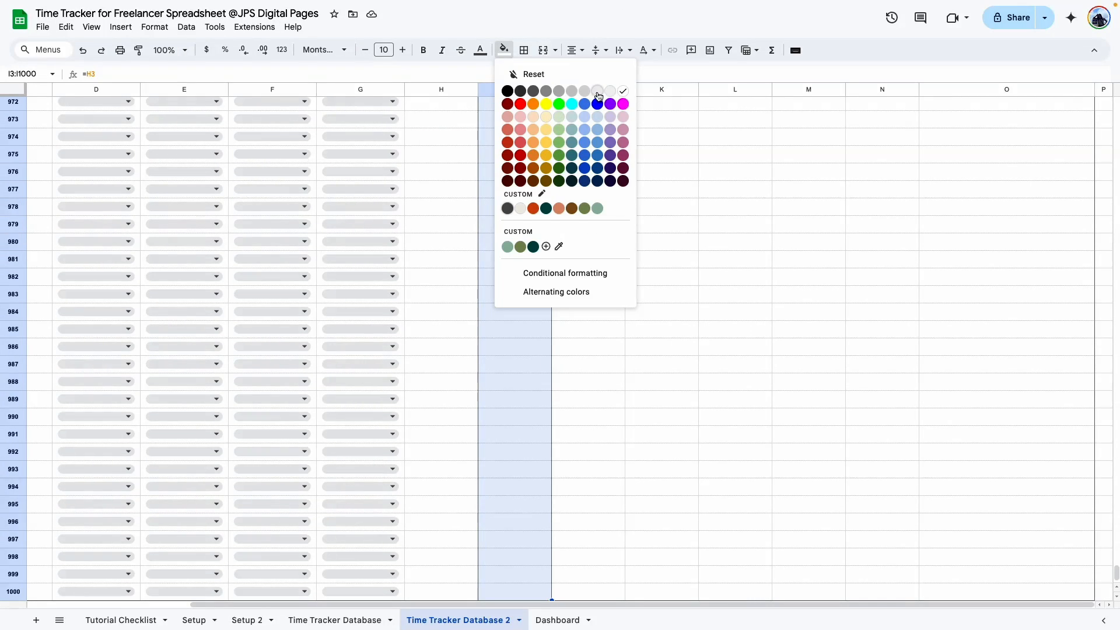
pyautogui.click(610, 92)
pyautogui.click(473, 262)
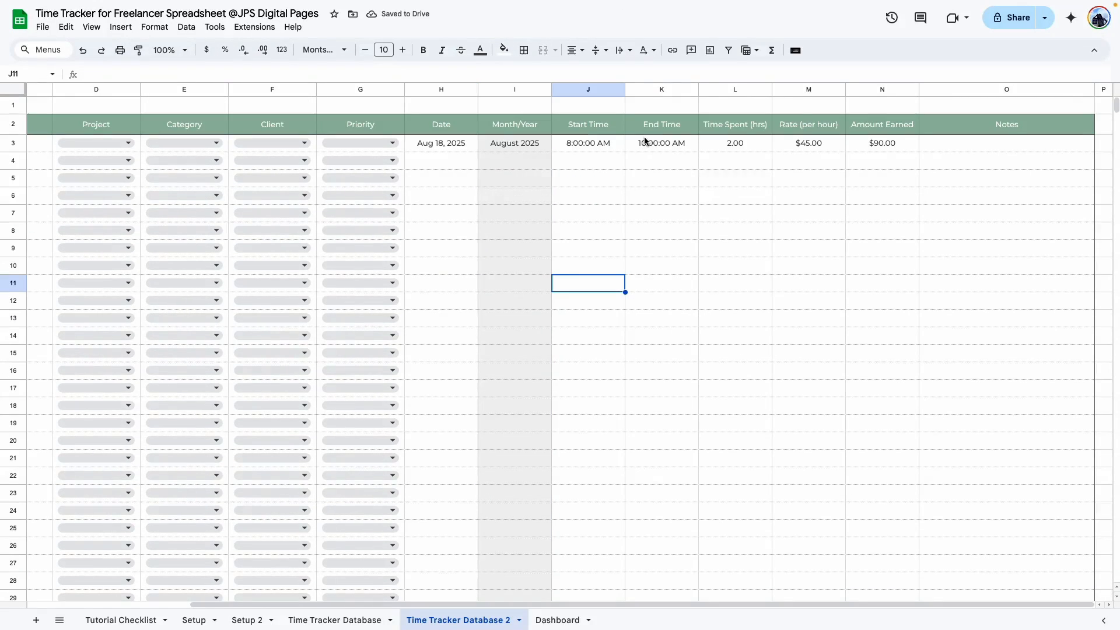
# Apply the same light gray fill to the Time Spent (hrs) column L and the Amount Earned column N below the headers
pyautogui.moveTo(727, 142); pyautogui.dragTo(740, 276)
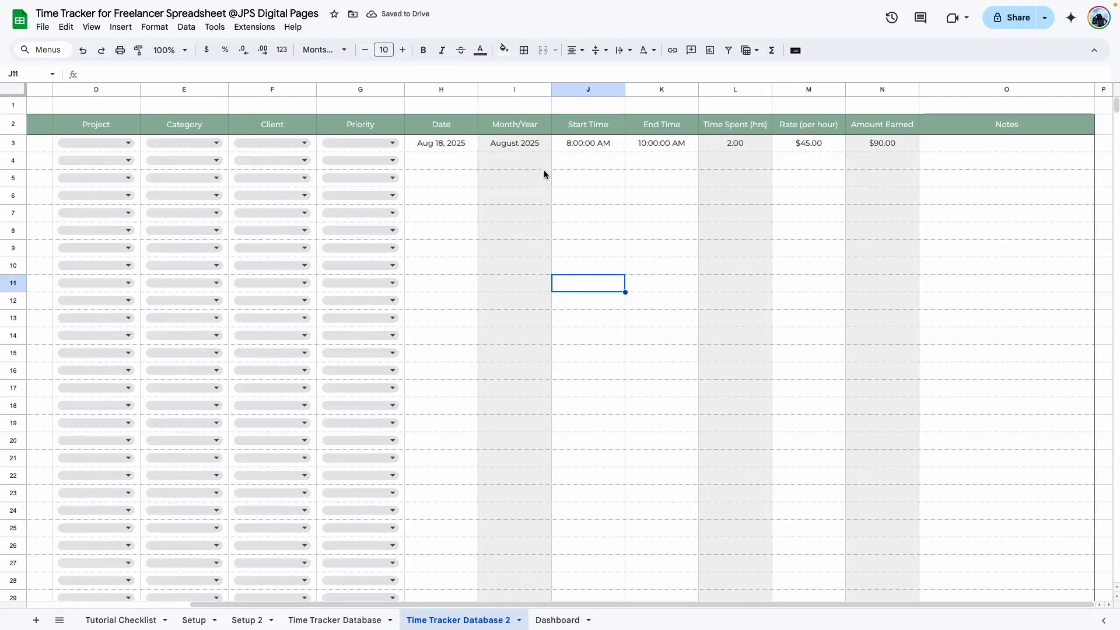
pyautogui.press('Up')
pyautogui.press('Up')
pyautogui.press('Up')
pyautogui.press('Up')
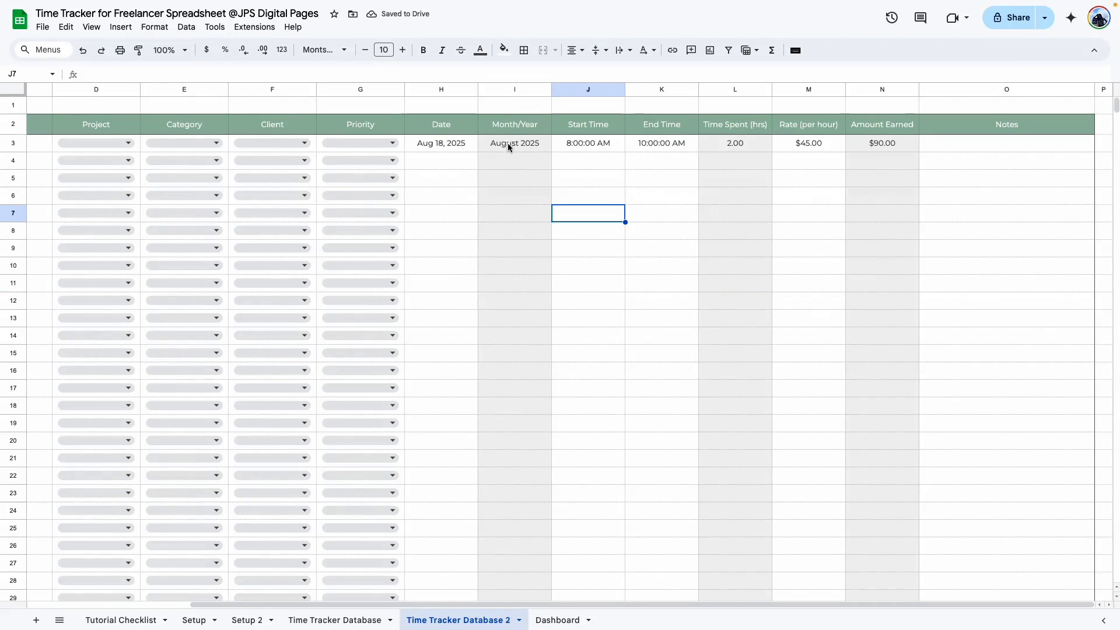
# Copy the Month/Year formula from I3 into I4:I1000 and check that the lower cells contain it
pyautogui.click(521, 143)
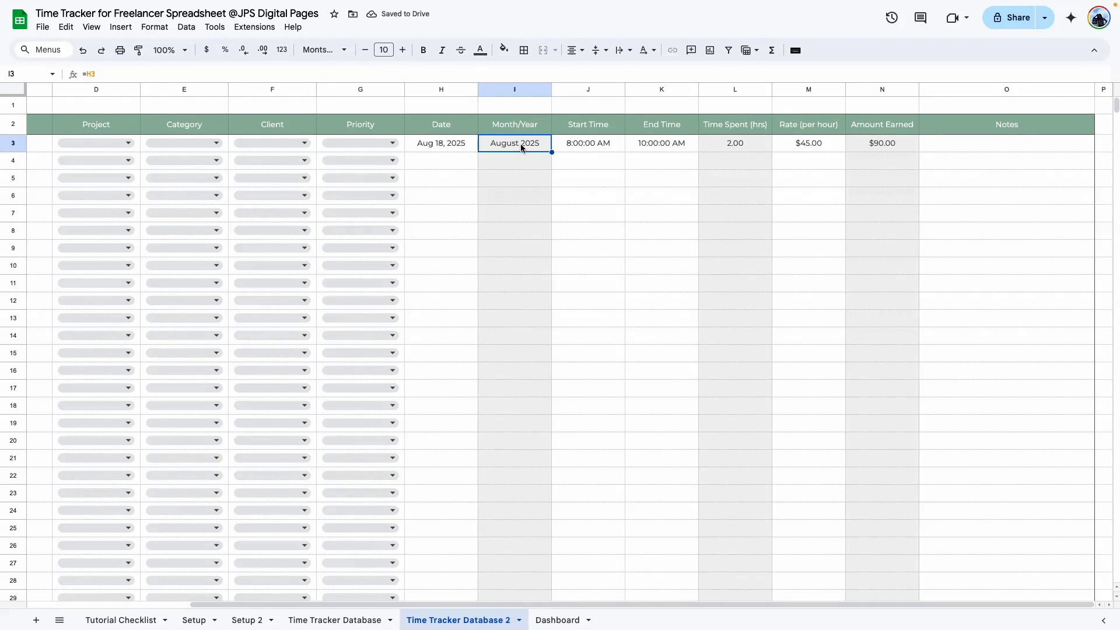
pyautogui.hotkey('ctrl', 'c')
pyautogui.click(523, 164)
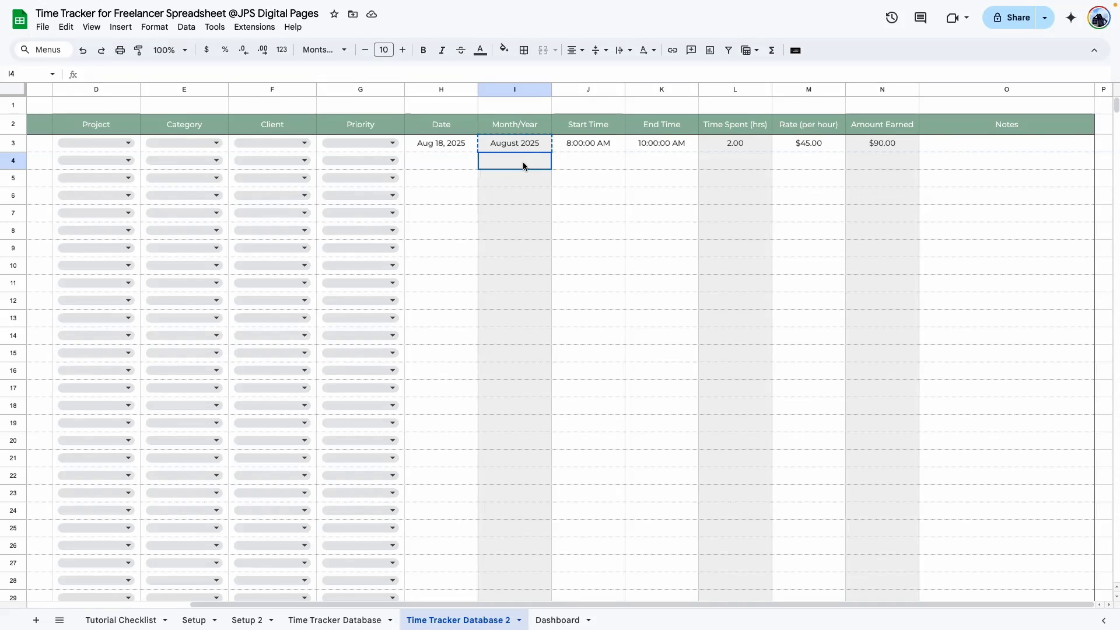
pyautogui.hotkey('ctrl', 'shift', 'Down')
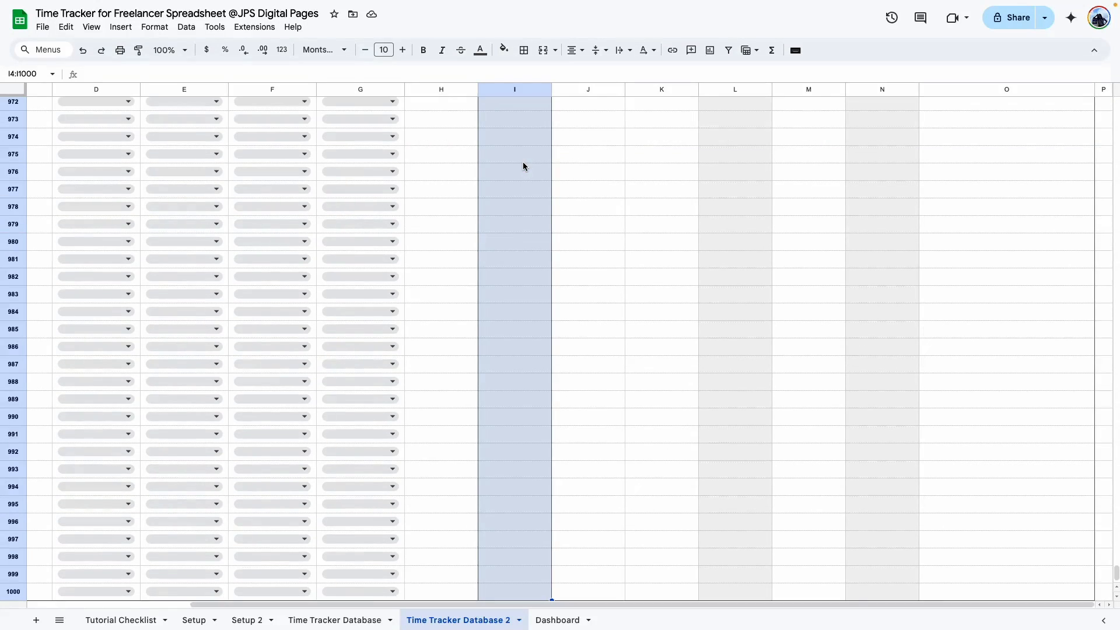
pyautogui.rightClick(523, 162)
pyautogui.moveTo(700, 232)
pyautogui.click(754, 274)
pyautogui.click(498, 280)
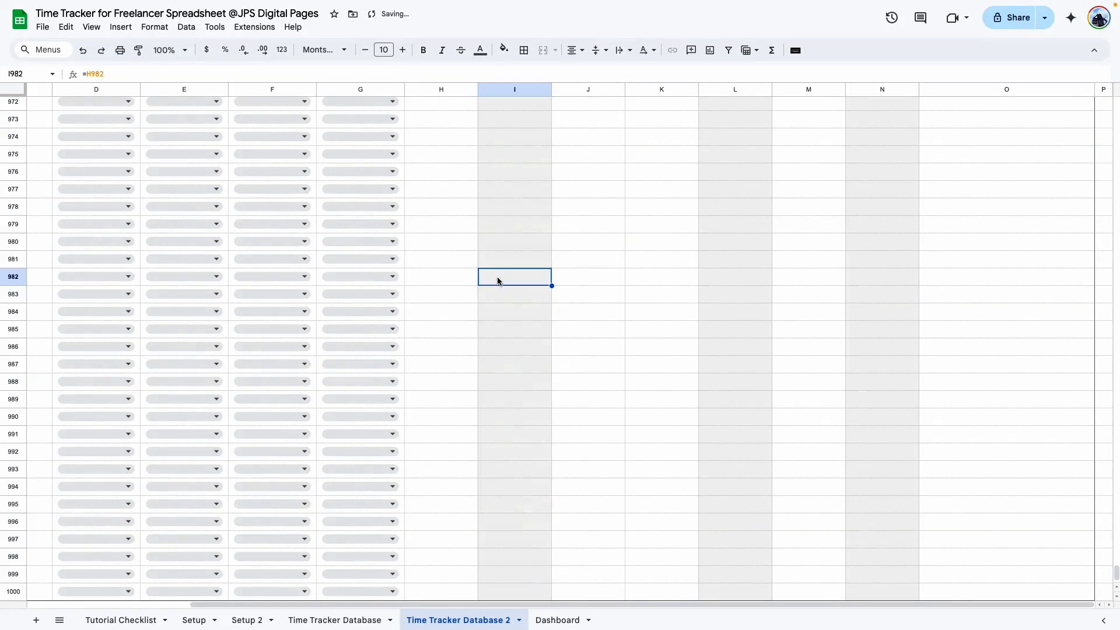
pyautogui.doubleClick(516, 330)
pyautogui.doubleClick(497, 421)
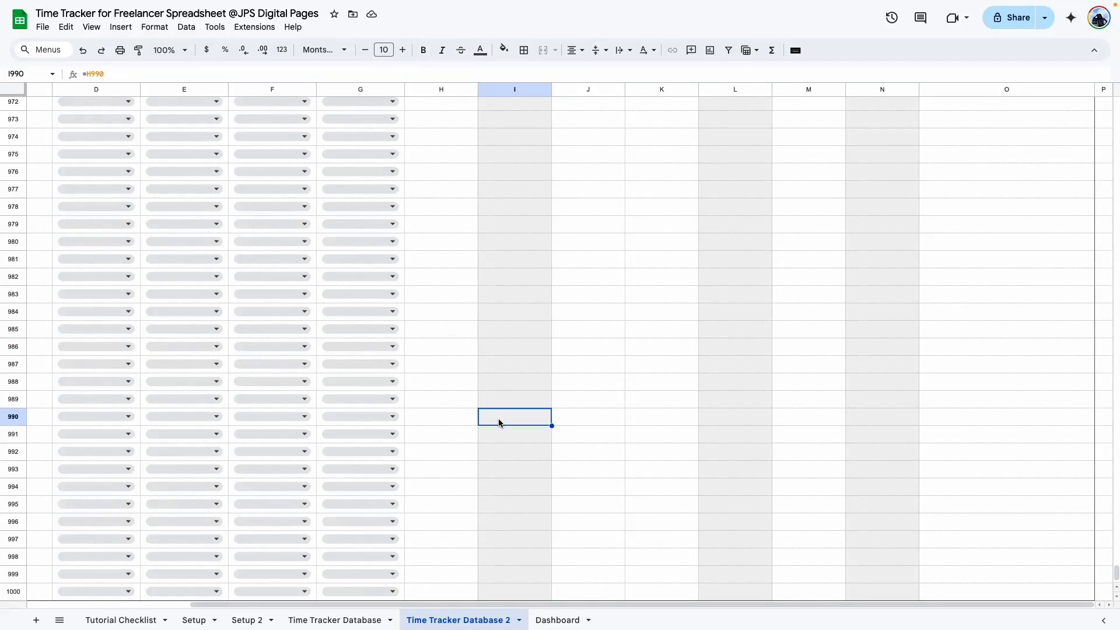
pyautogui.doubleClick(496, 451)
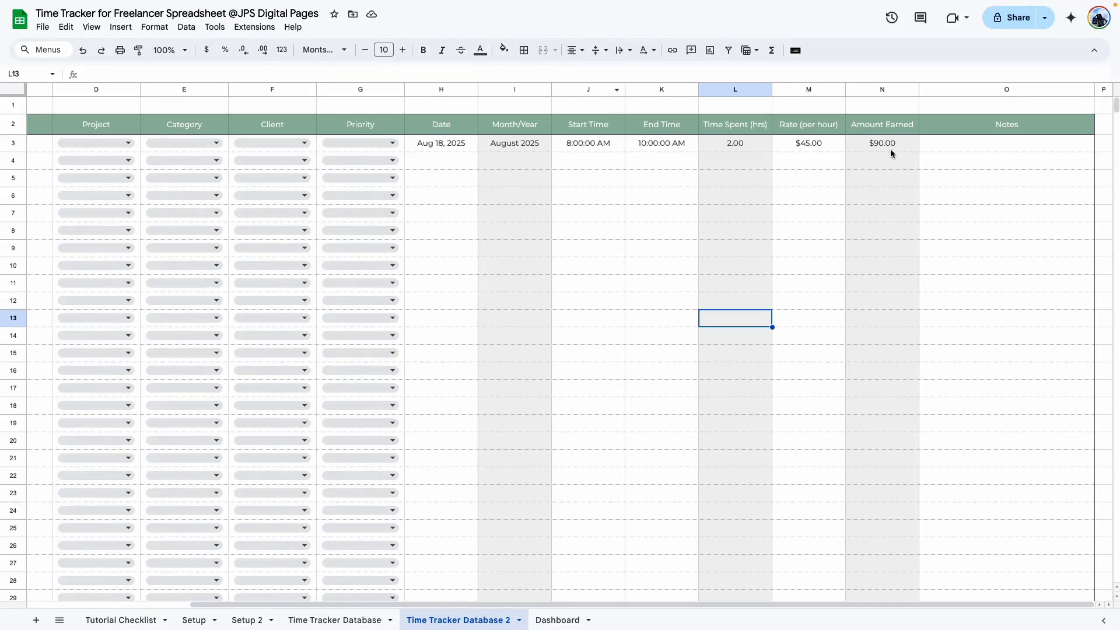
# Copy the Time Spent (hrs) formula from L3 into the rest of the column, L4:L1000
pyautogui.click(752, 149)
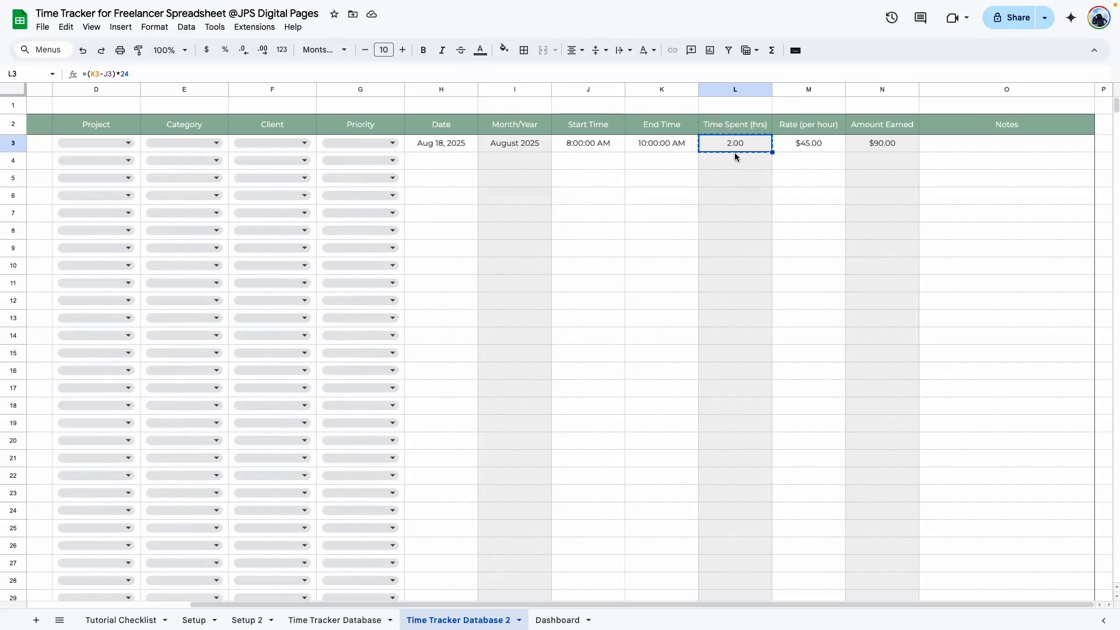
pyautogui.click(729, 158)
pyautogui.hotkey('ctrl', 'shift', 'Down')
pyautogui.rightClick(730, 162)
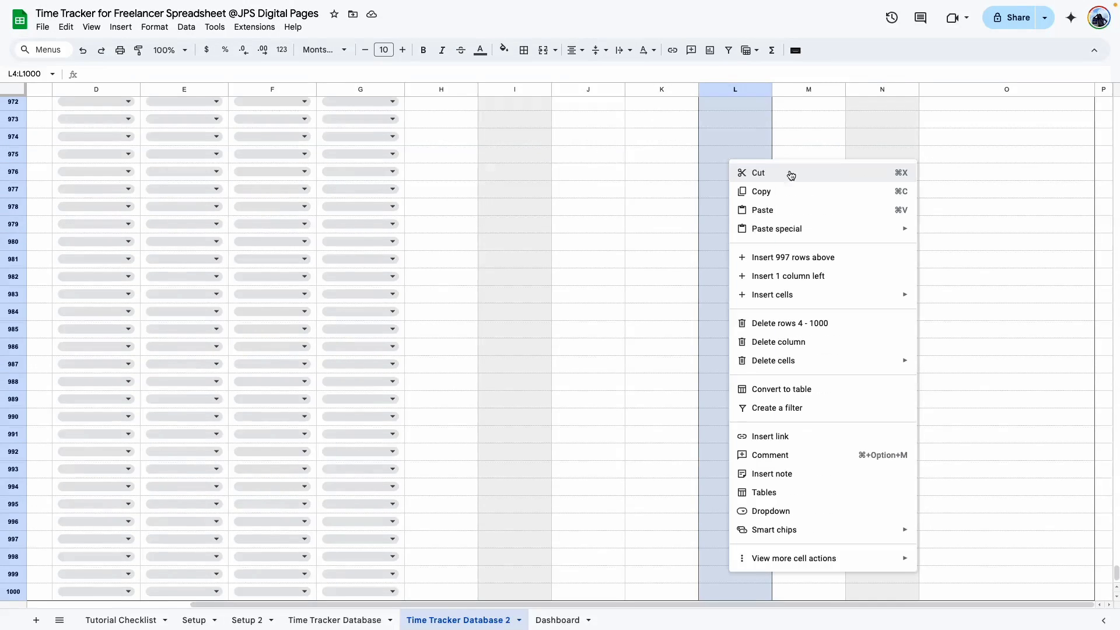
pyautogui.moveTo(782, 228)
pyautogui.click(958, 268)
pyautogui.click(734, 277)
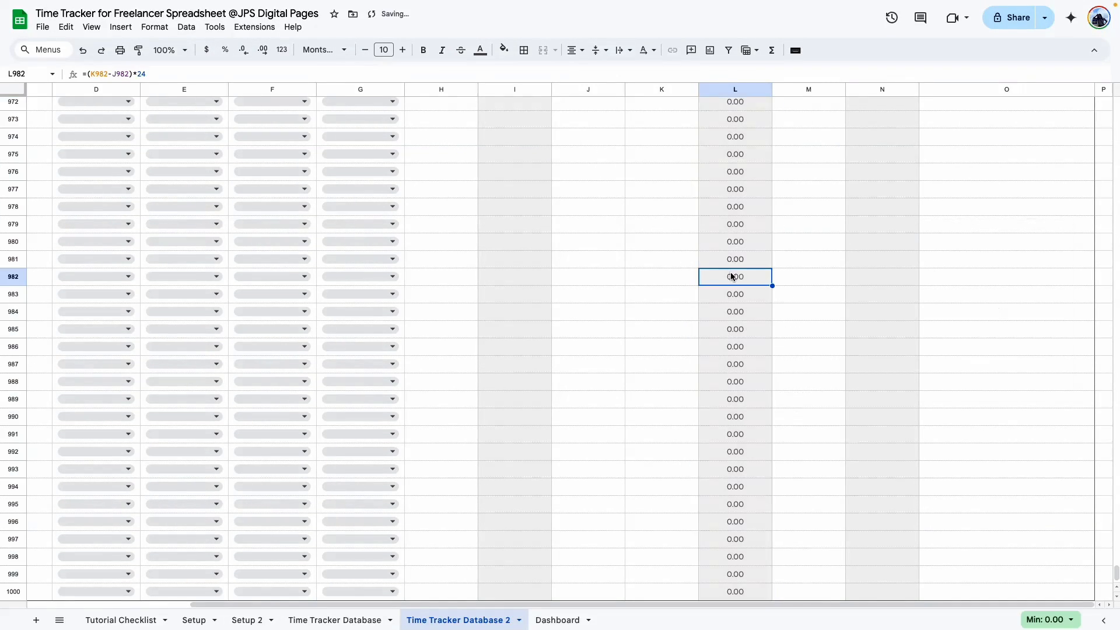
pyautogui.hotkey('ctrl', 'Up')
# Copy the Amount Earned formula from N3 down the rest of column N
pyautogui.click(876, 125)
pyautogui.click(893, 148)
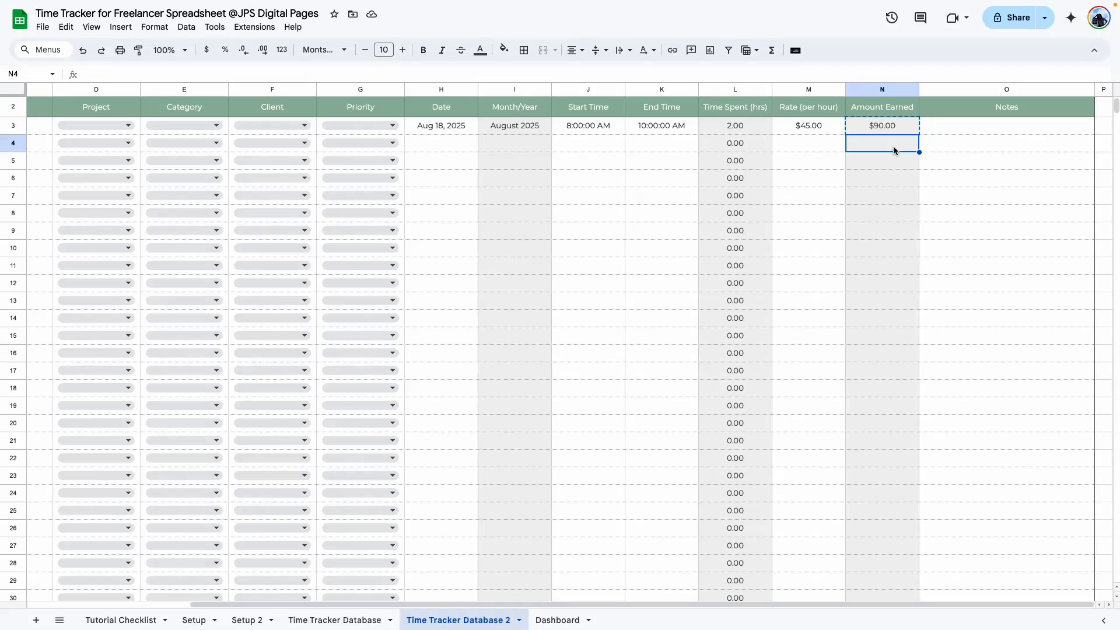
pyautogui.hotkey('ctrl', 'shift', 'Down')
pyautogui.hotkey('ctrl', 'v')
pyautogui.click(881, 295)
pyautogui.hotkey('ctrl', 'shift', 'Up')
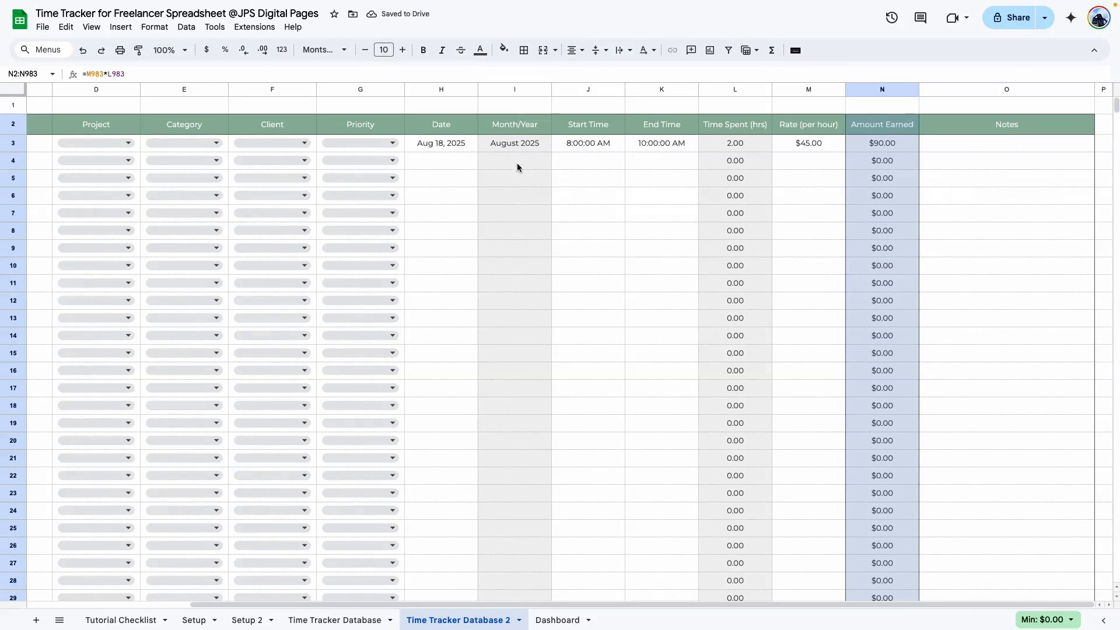
# Fill row 4 with the date May 23, 2025, a start time of 7 AM and an end time of 8 AM
pyautogui.click(461, 161)
pyautogui.doubleClick(461, 161)
pyautogui.click(476, 267)
pyautogui.click(602, 168)
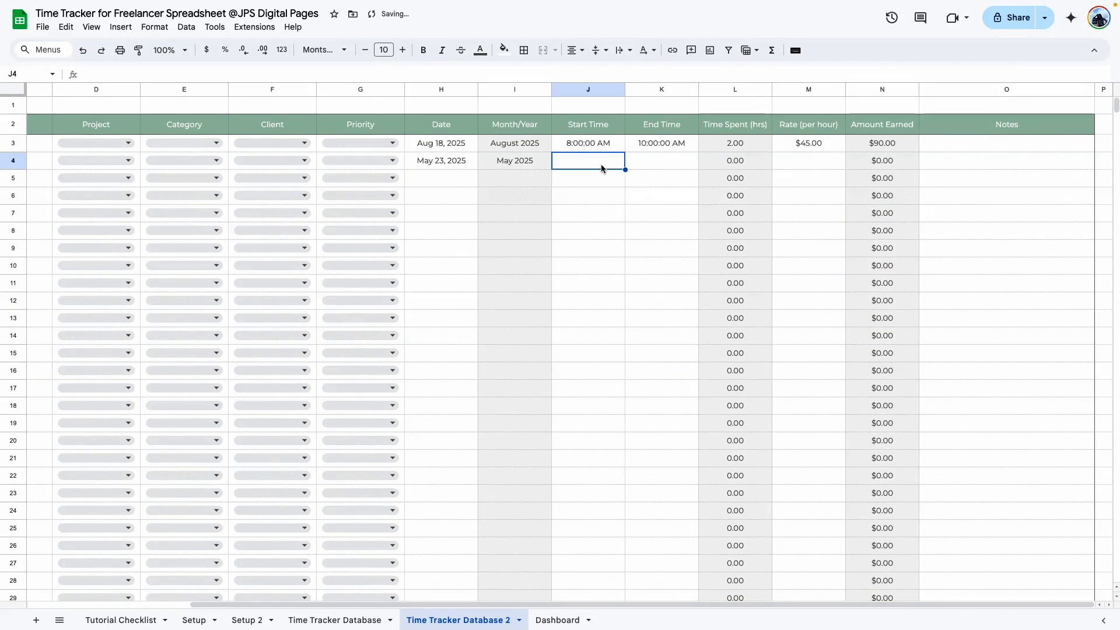
pyautogui.write('7 AM')
pyautogui.press('Tab')
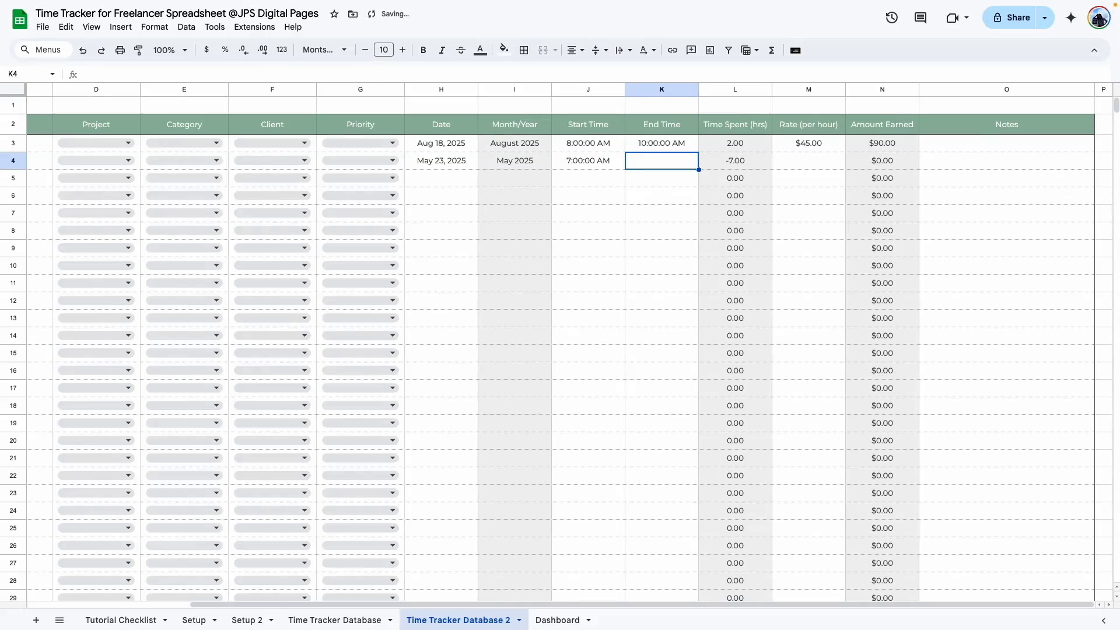
pyautogui.write('8 AM')
pyautogui.press('Tab')
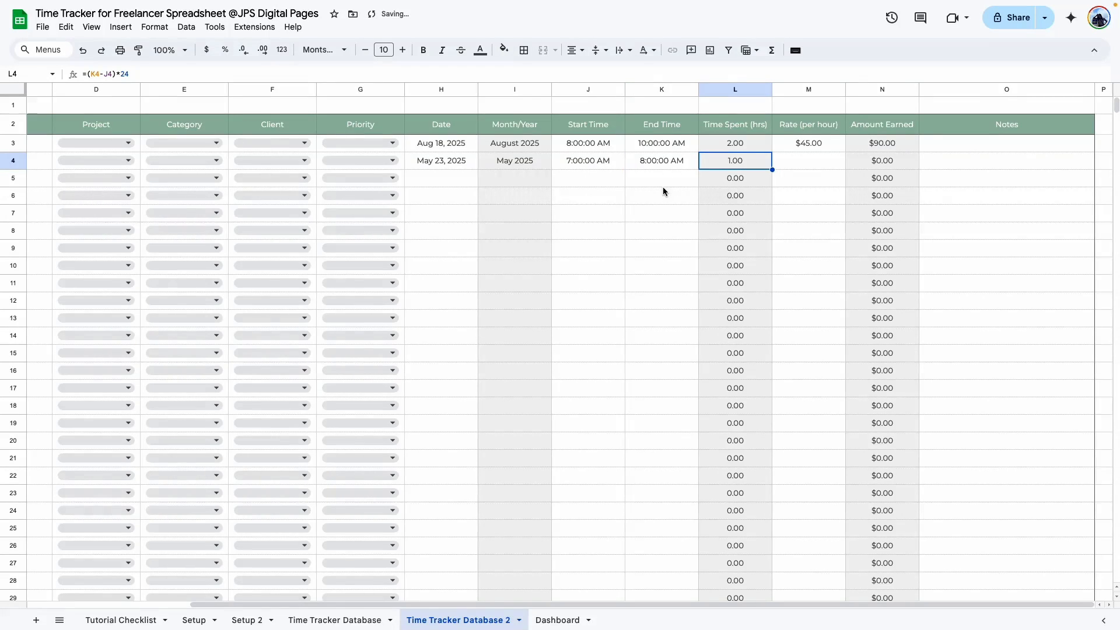
# Enter 45 as the hourly rate in Rate (per hour) cell M4
pyautogui.click(821, 166)
pyautogui.write('45')
pyautogui.press('Return')
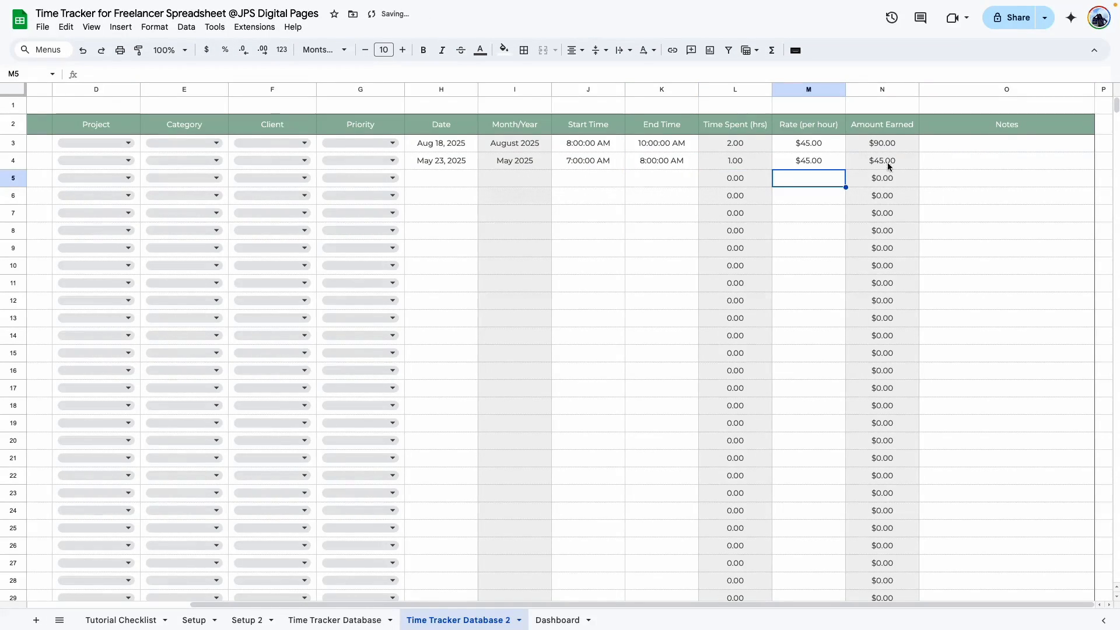
pyautogui.click(588, 266)
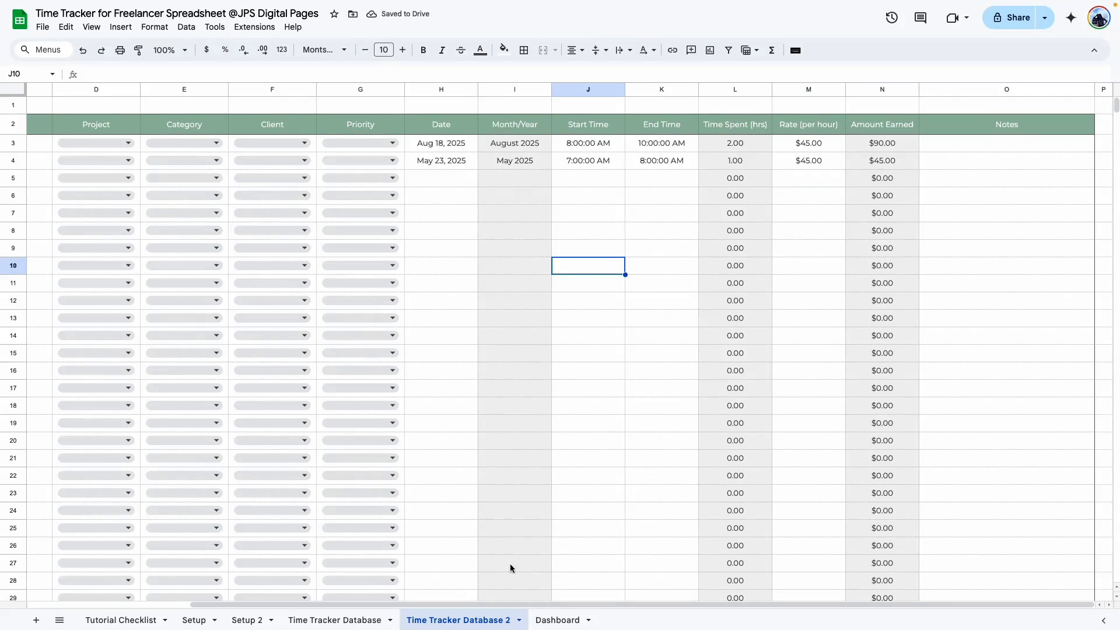
# Bring the sample task entries from the Time Tracker Database sheet into Time Tracker Database 2, starting at cell B3
pyautogui.moveTo(456, 605); pyautogui.dragTo(293, 605)
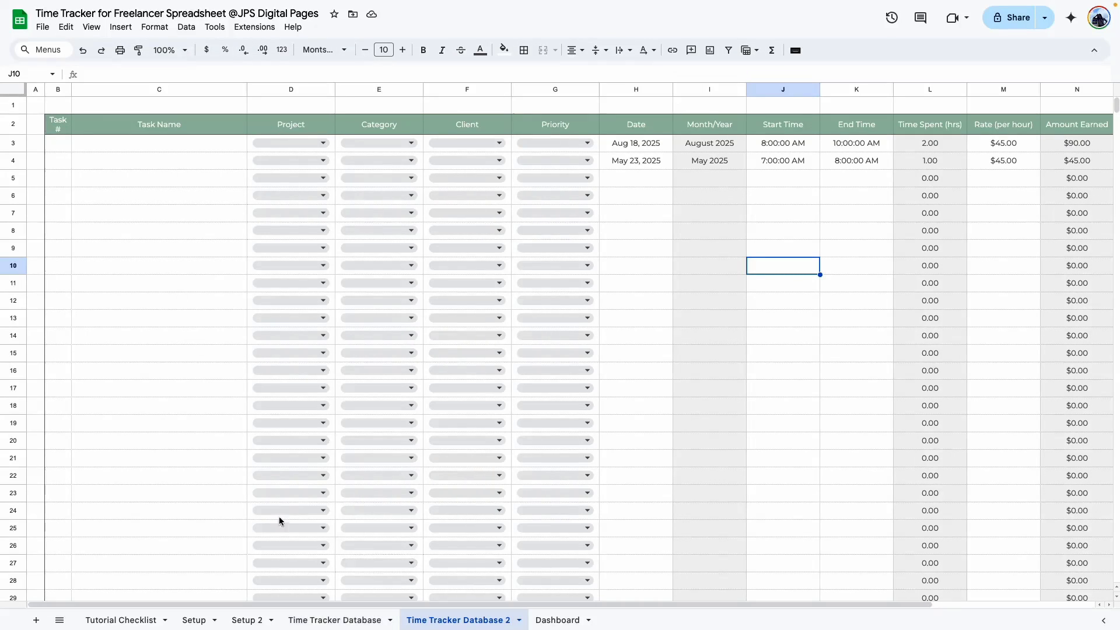
pyautogui.click(353, 621)
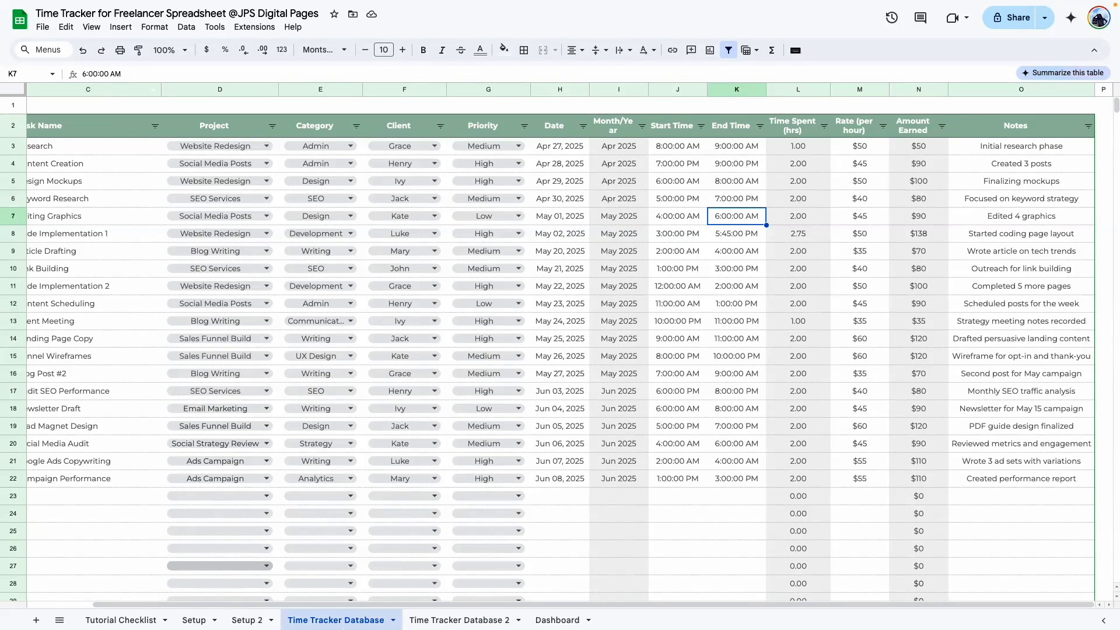
pyautogui.click(458, 620)
pyautogui.click(61, 143)
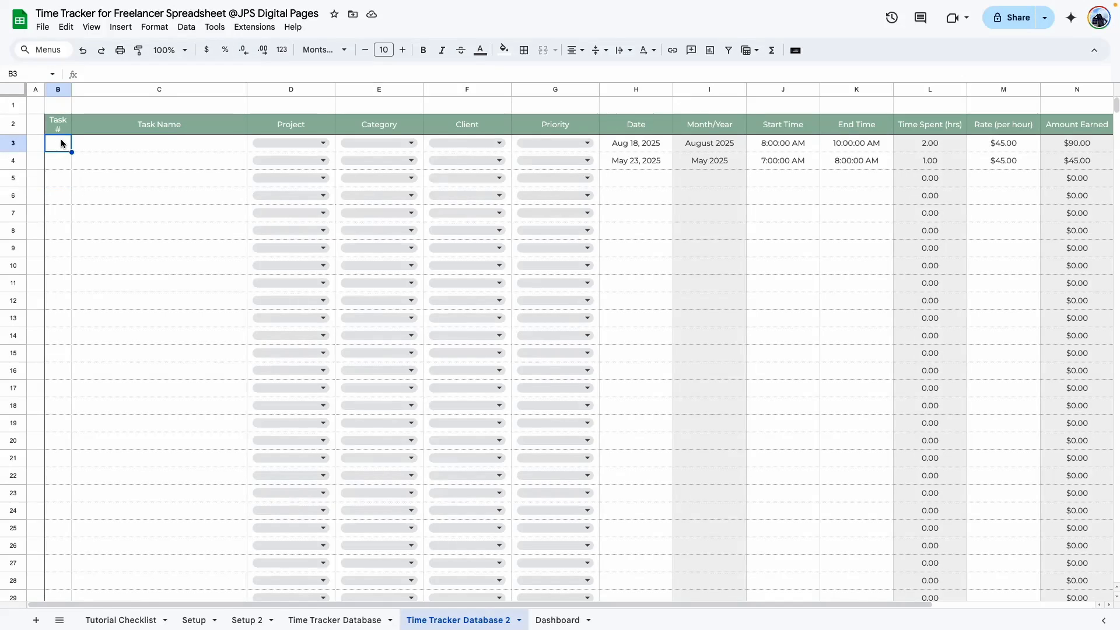
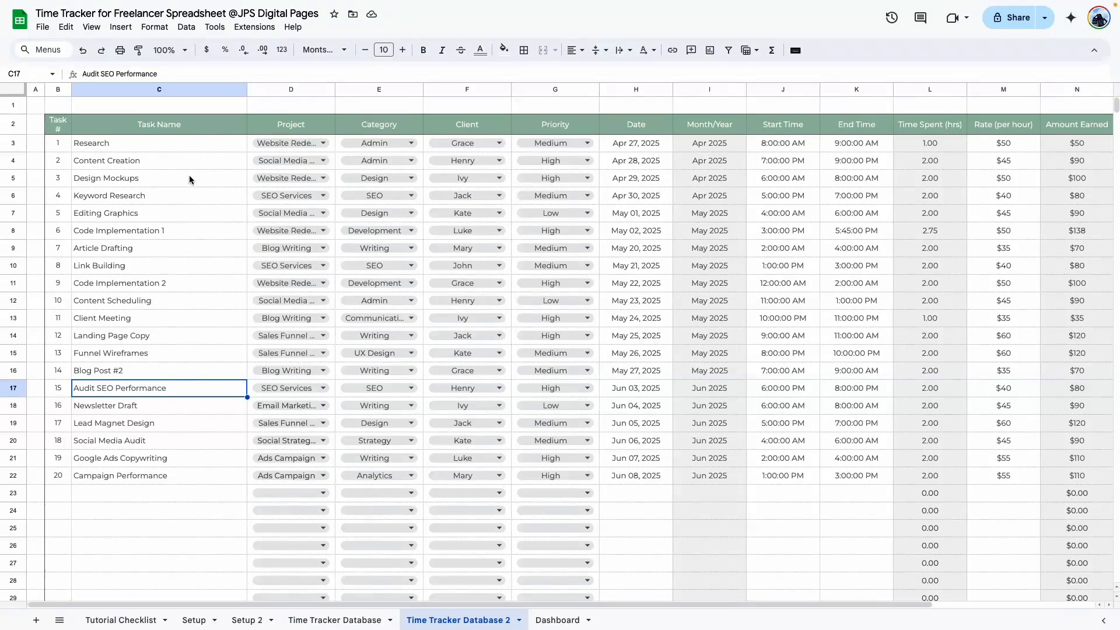
# Turn off the gridlines in the Time Tracker Database 2 sheet
pyautogui.click(91, 27)
pyautogui.moveTo(116, 47)
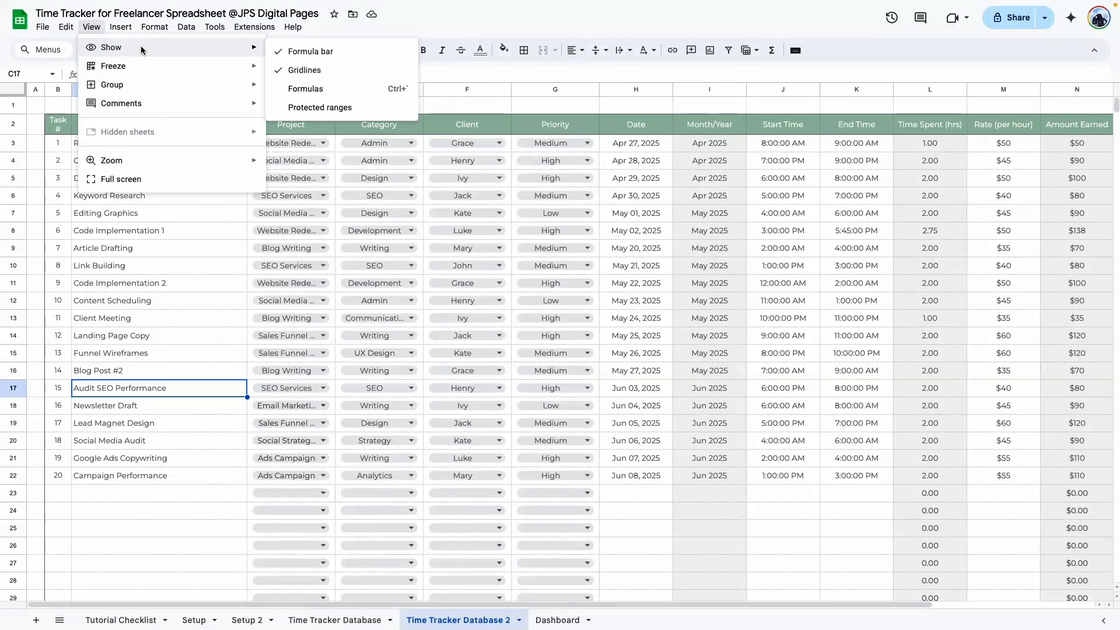
pyautogui.click(325, 71)
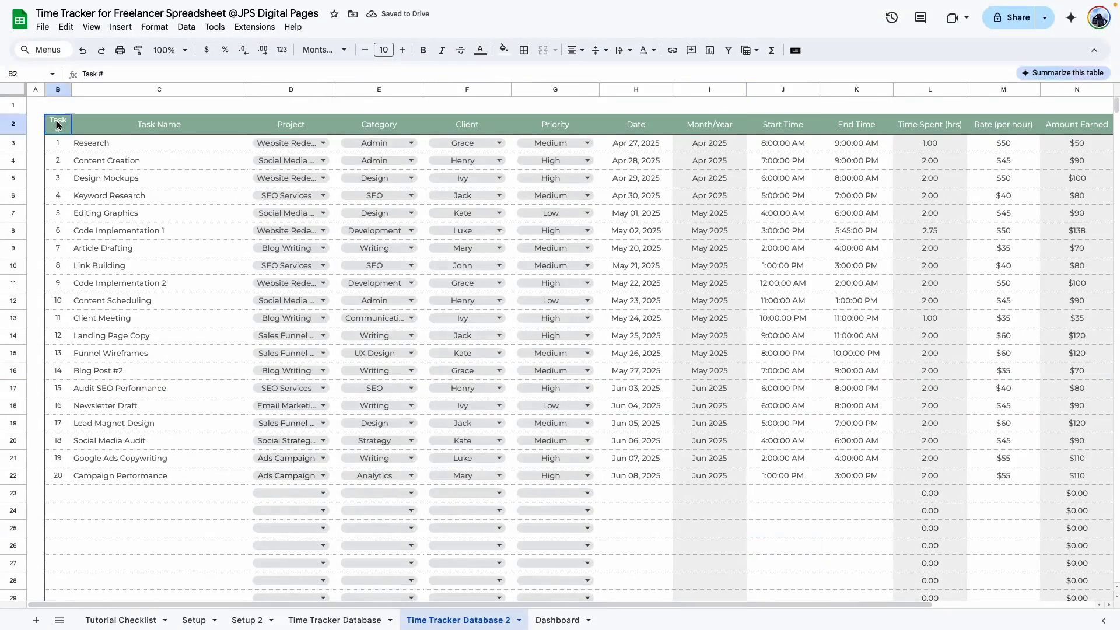
# Add a filter to the task table B2:O1000 with row 2 as its header, and widen the Task # column B
pyautogui.click(58, 125)
pyautogui.hotkey('ctrl', 'shift', 'Right')
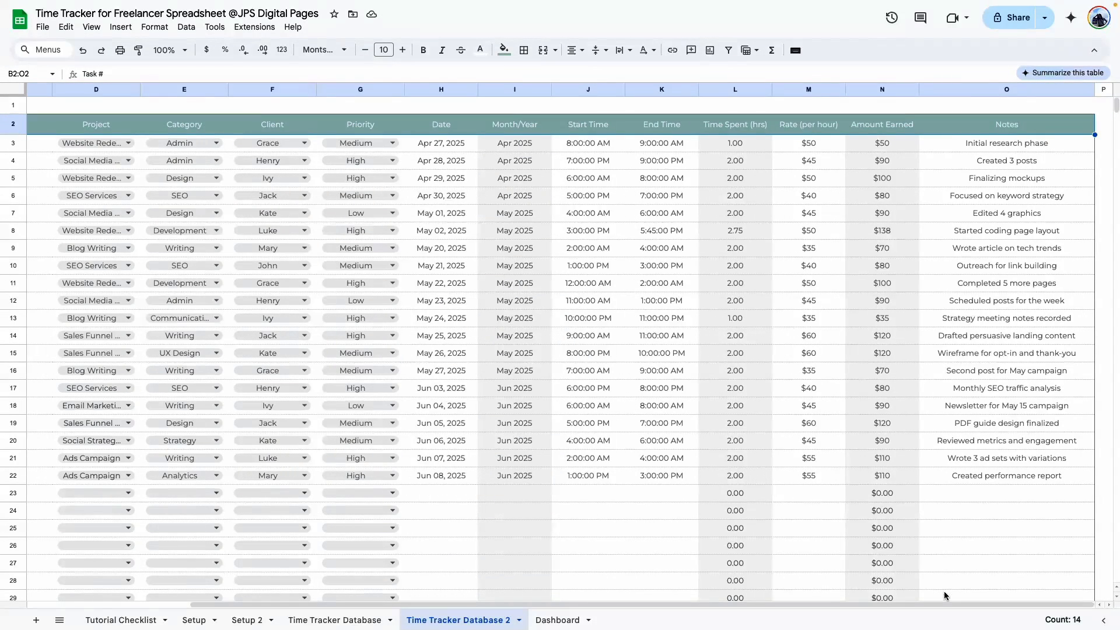
pyautogui.moveTo(945, 603); pyautogui.dragTo(782, 603)
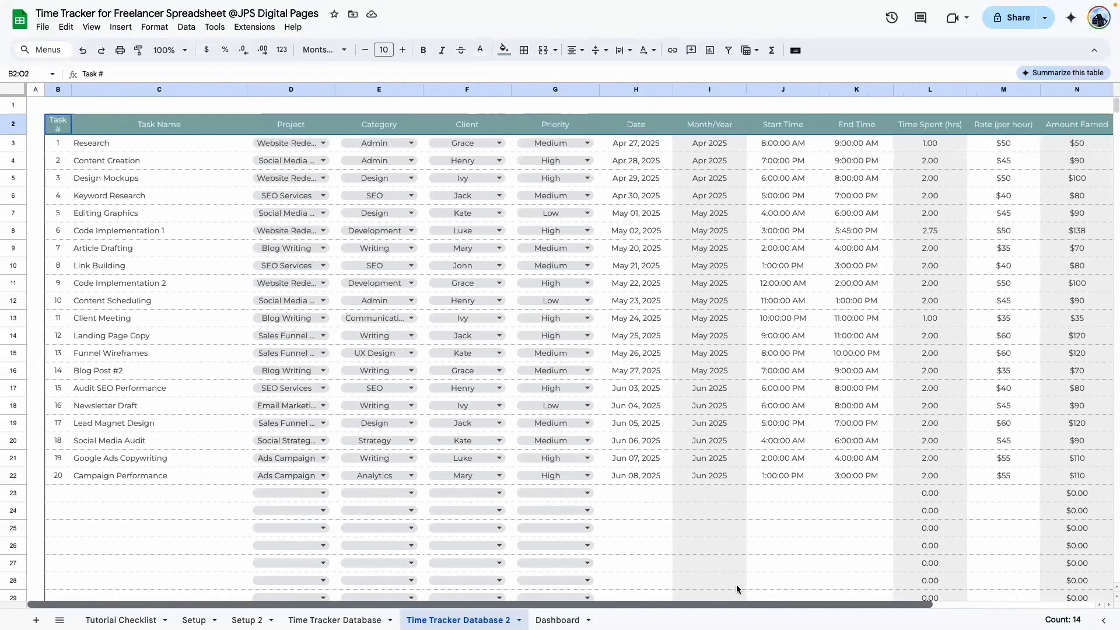
pyautogui.click(729, 51)
pyautogui.scroll(-10, 186, 243)
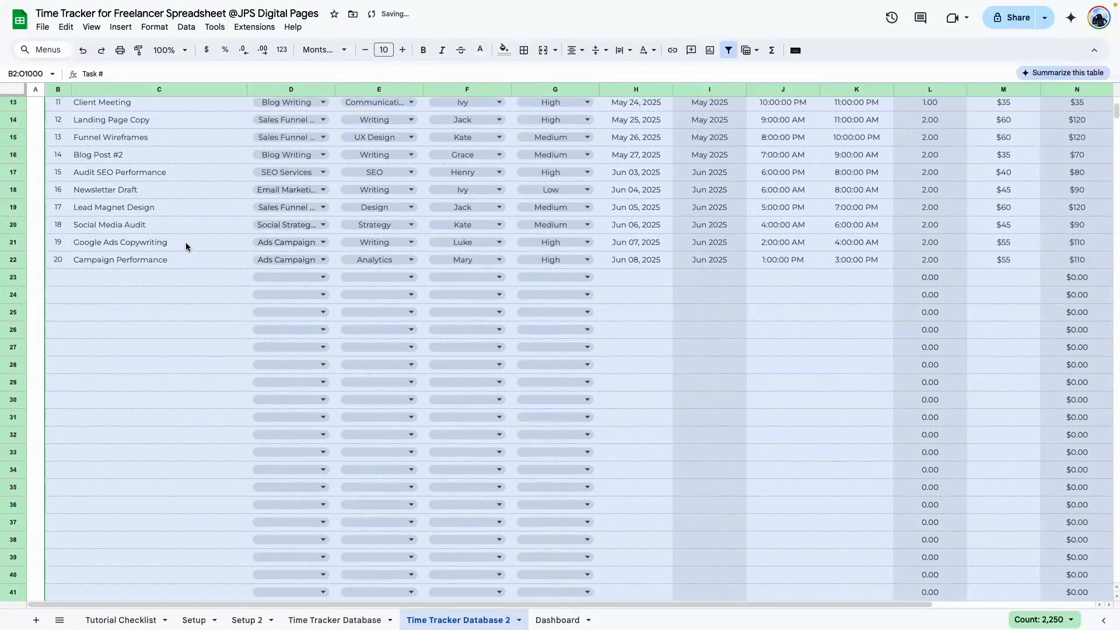
pyautogui.scroll(10, 186, 242)
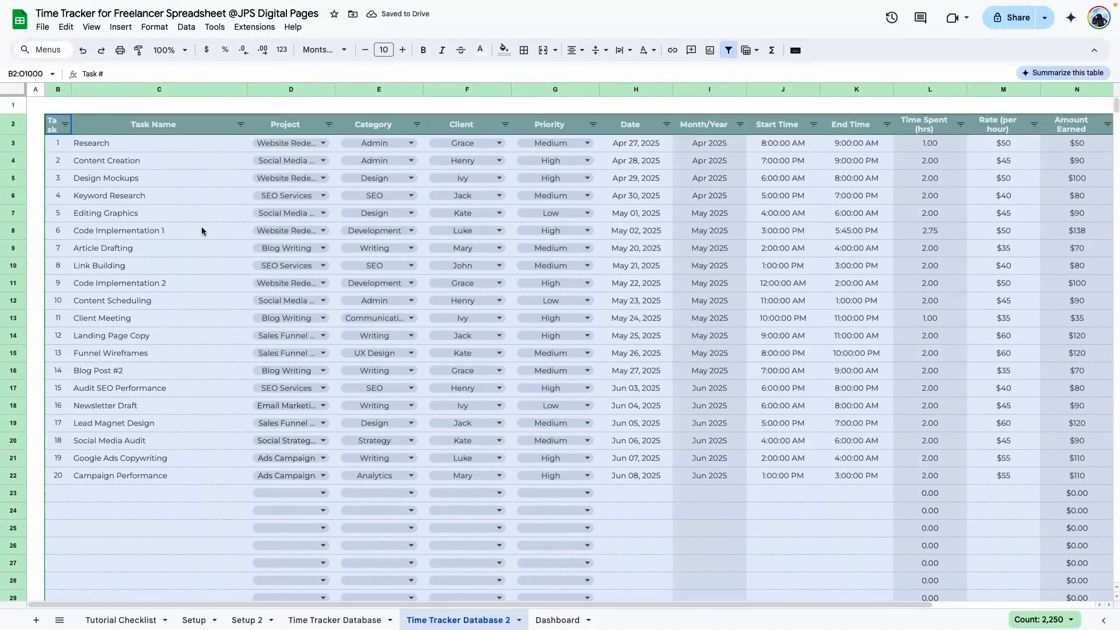
pyautogui.click(199, 231)
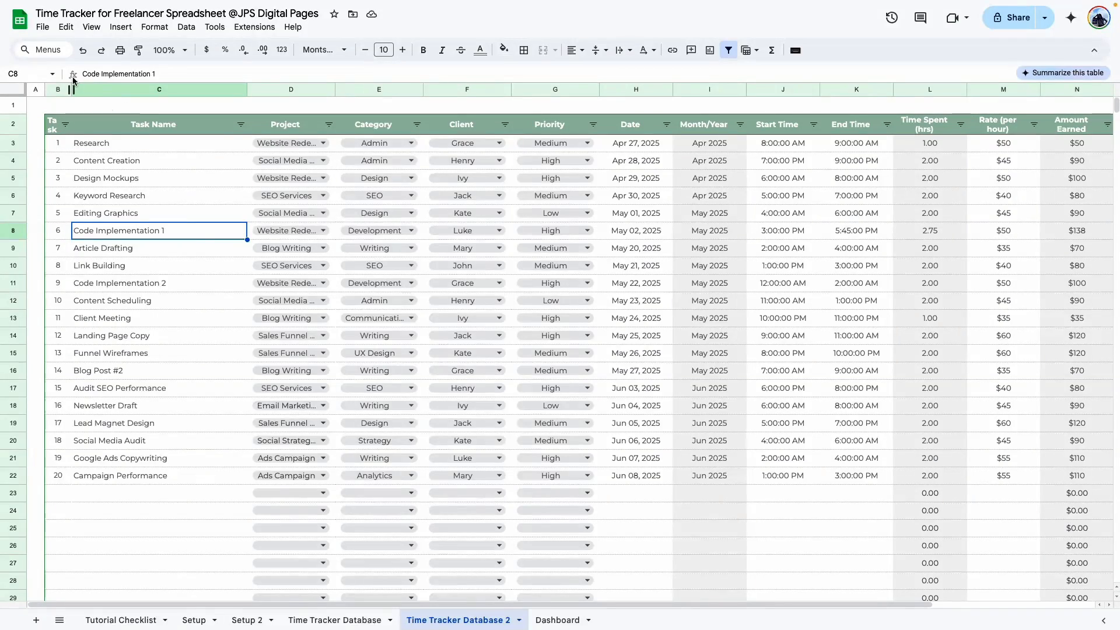
pyautogui.moveTo(72, 89); pyautogui.dragTo(91, 90)
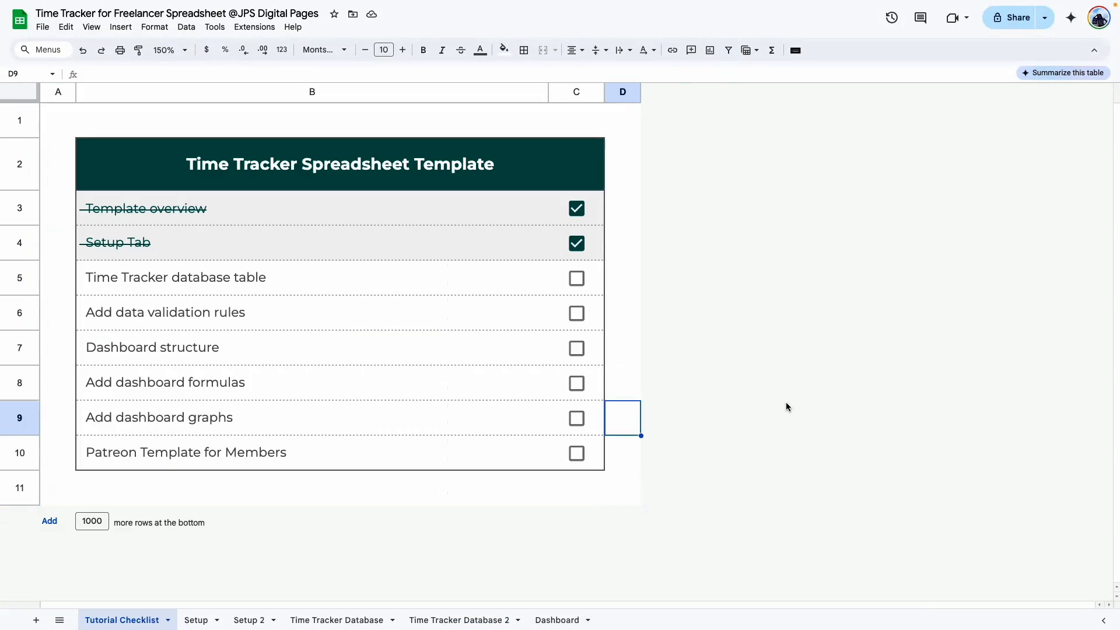
# Mark the Time Tracker database table and Add data validation rules items as done in the Tutorial Checklist sheet
pyautogui.click(304, 281)
pyautogui.click(575, 278)
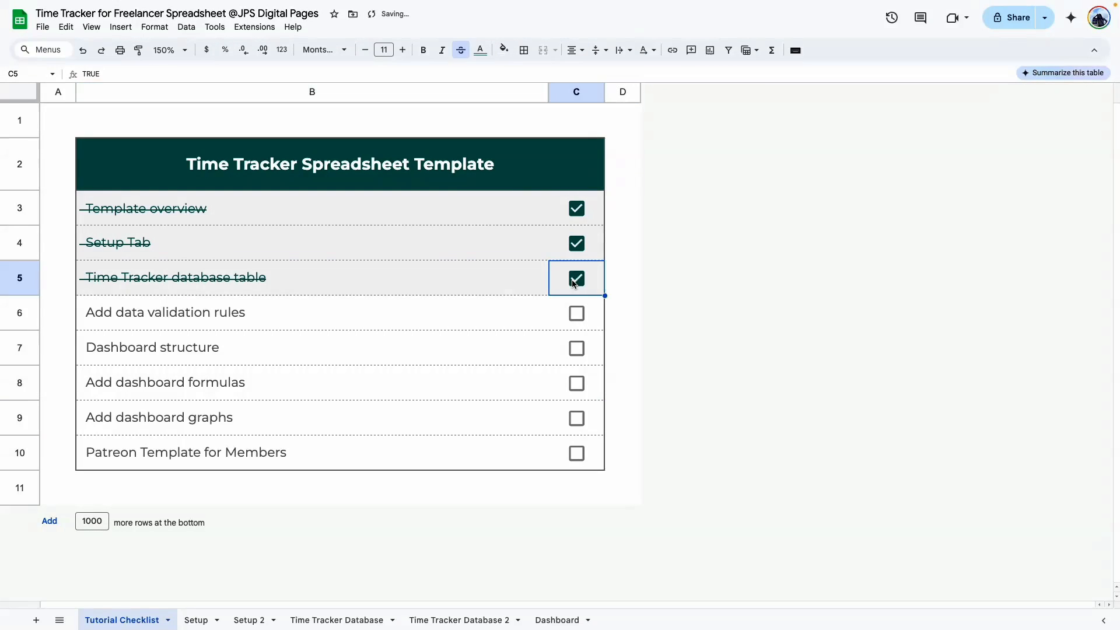
pyautogui.click(119, 315)
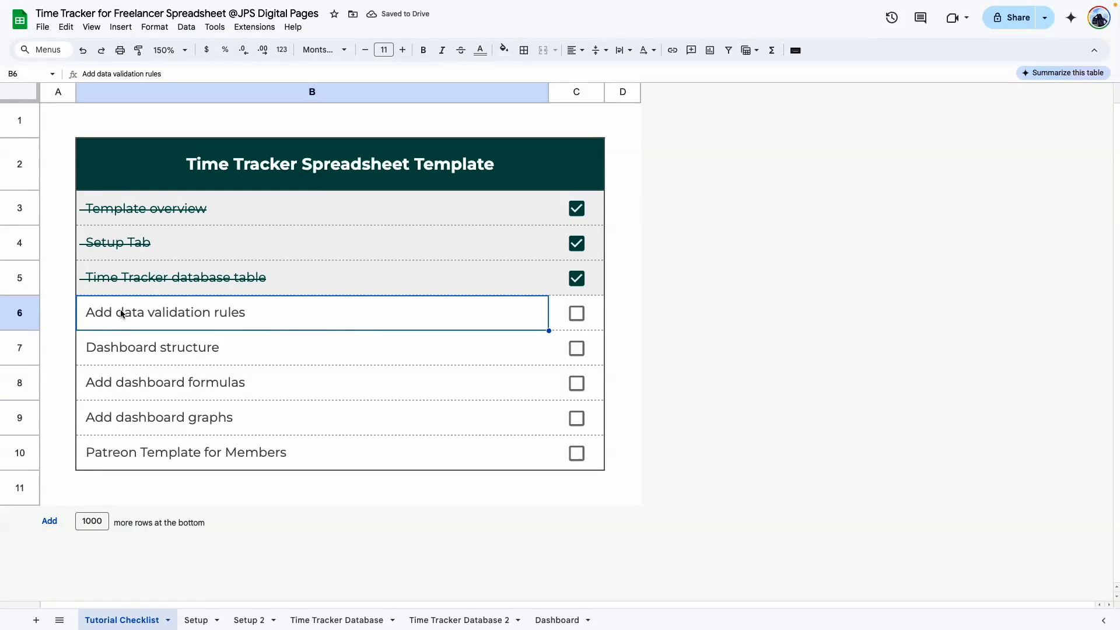
pyautogui.click(576, 320)
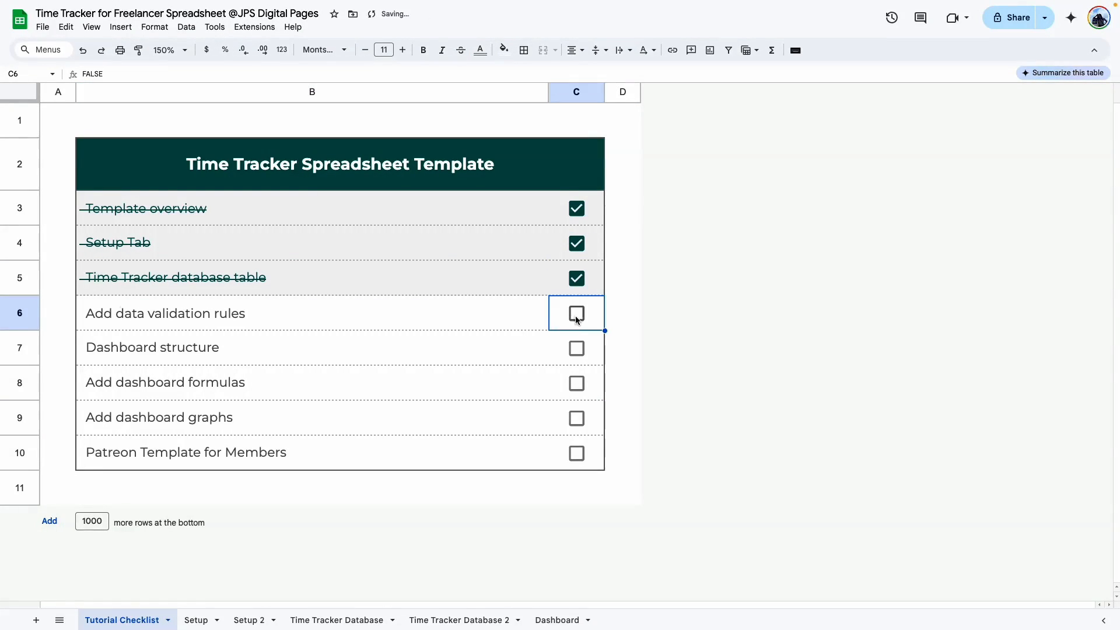
pyautogui.click(576, 318)
pyautogui.click(233, 357)
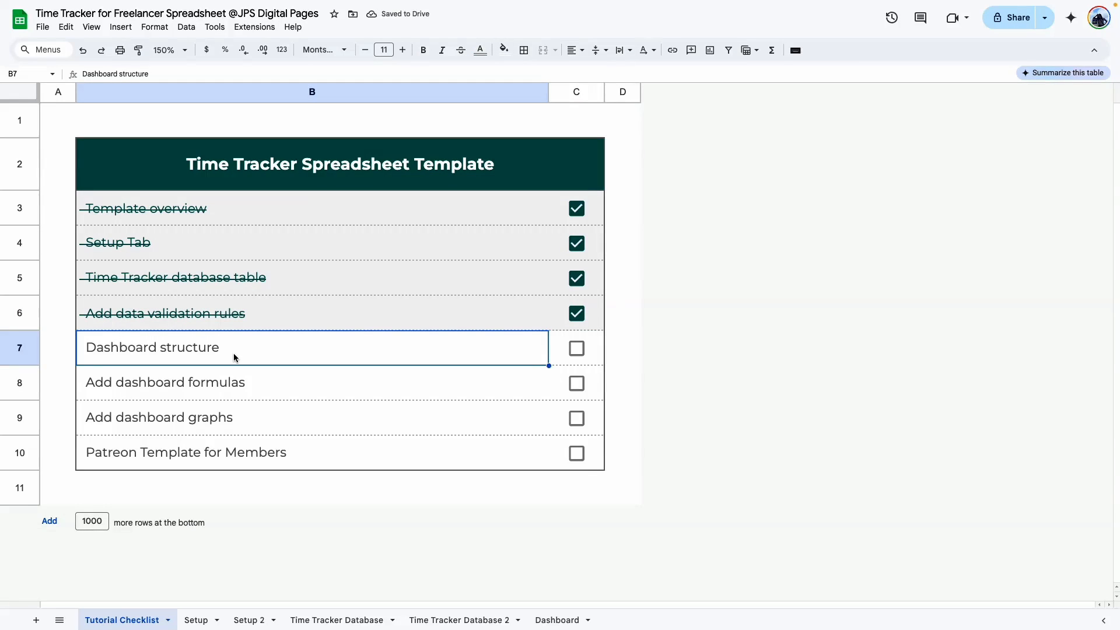
# Add a new sheet to the spreadsheet and name it Dashboard 2
pyautogui.click(557, 621)
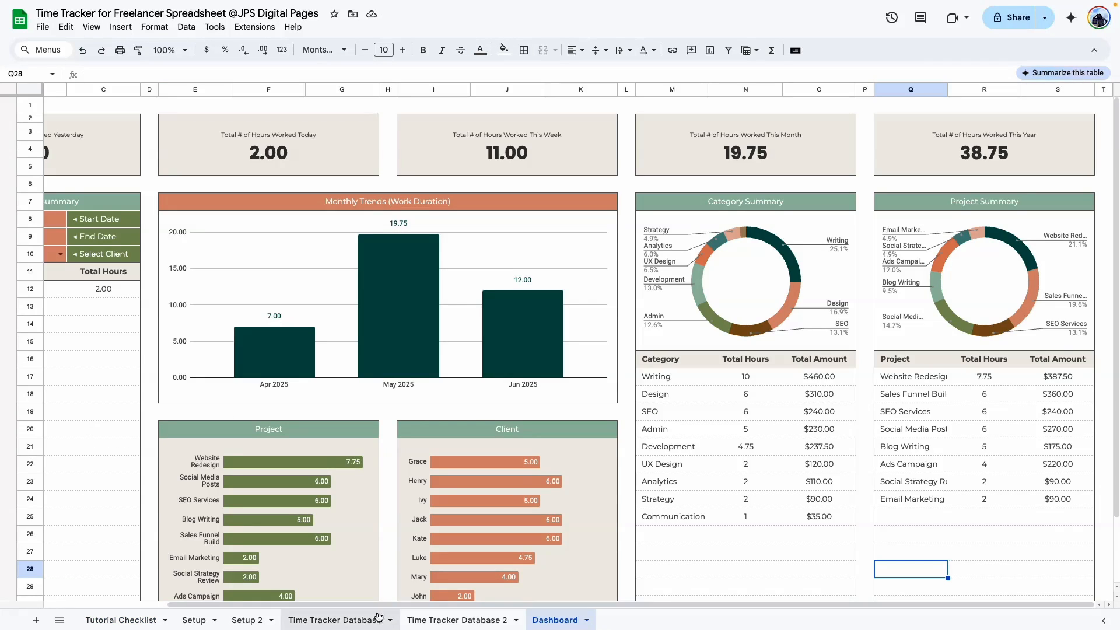
pyautogui.hscroll(-3, 243, 583)
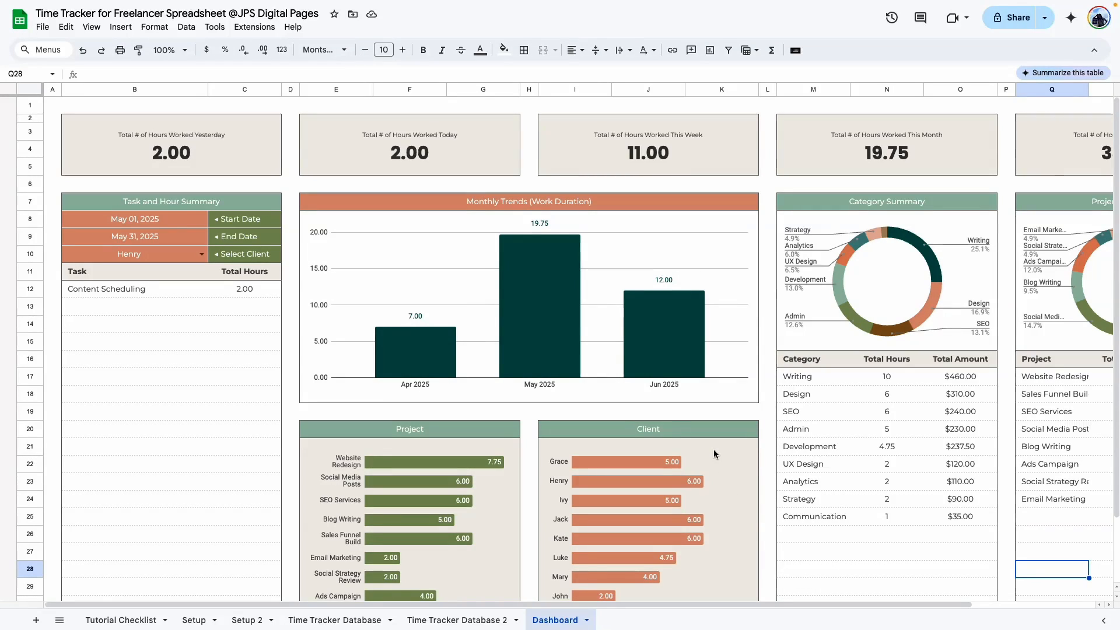
pyautogui.click(36, 623)
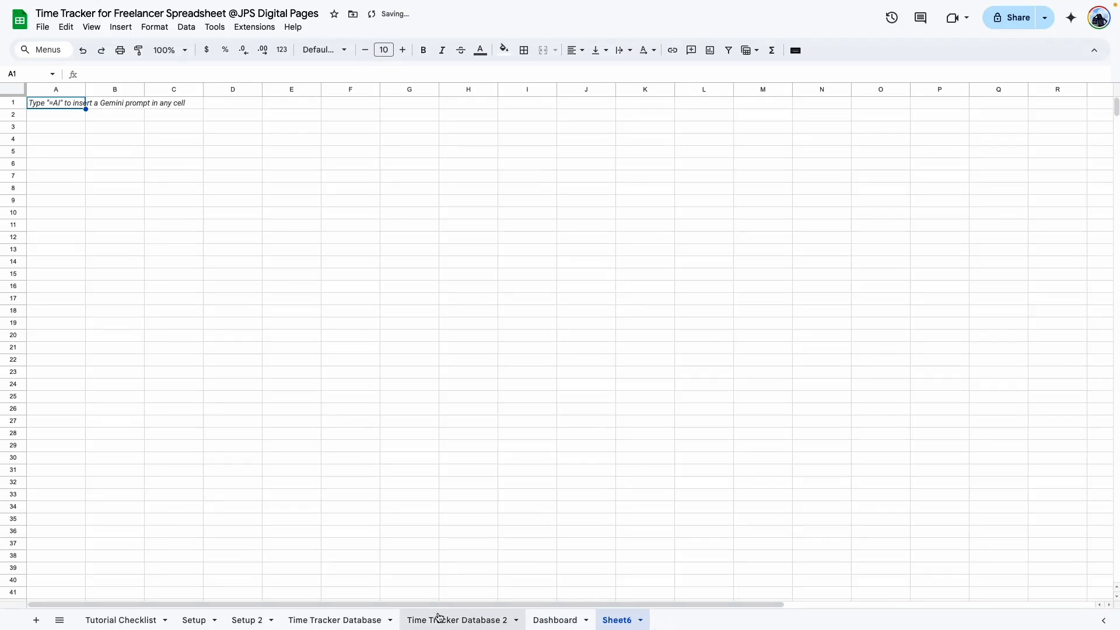
pyautogui.doubleClick(613, 623)
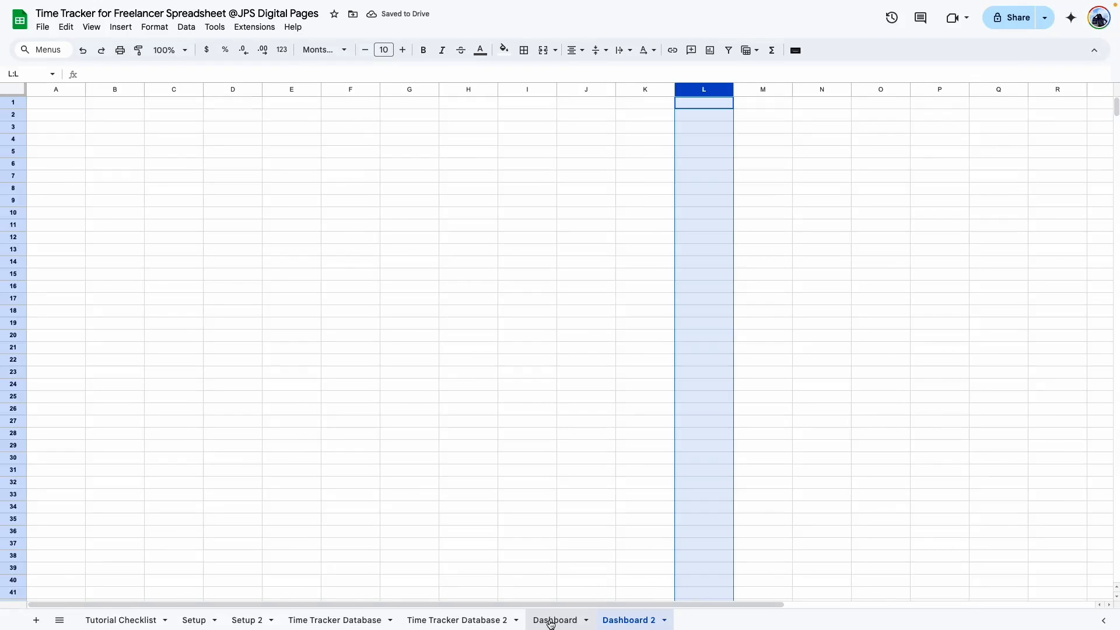
# Trim Dashboard 2 to match the Dashboard sheet's extent, deleting the columns after T and the rows from 66 down
pyautogui.click(551, 622)
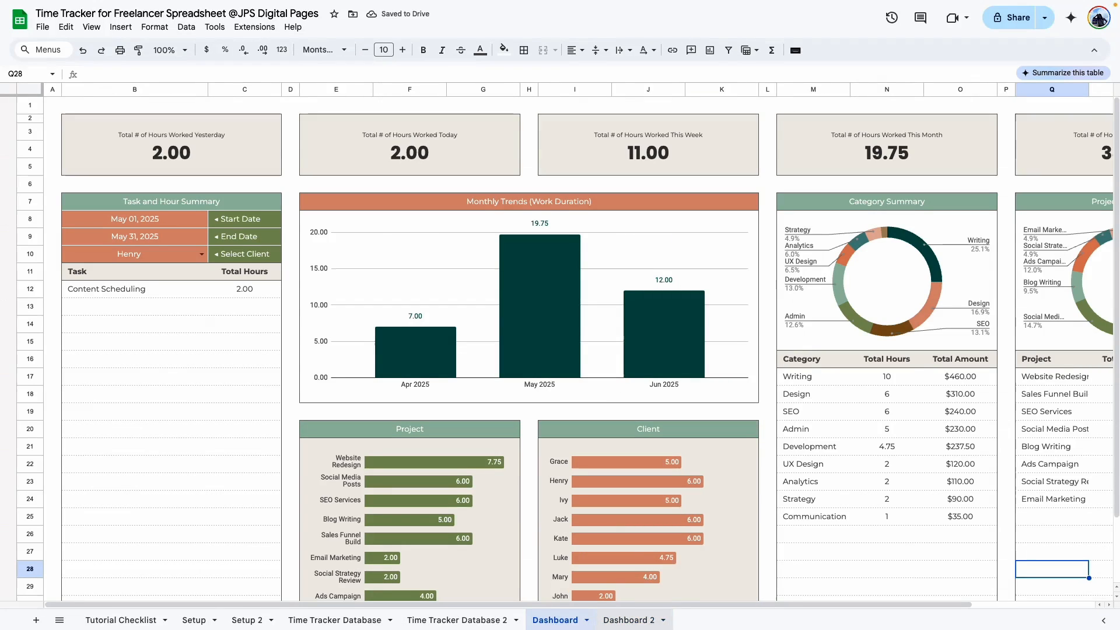
pyautogui.moveTo(646, 605); pyautogui.dragTo(904, 607)
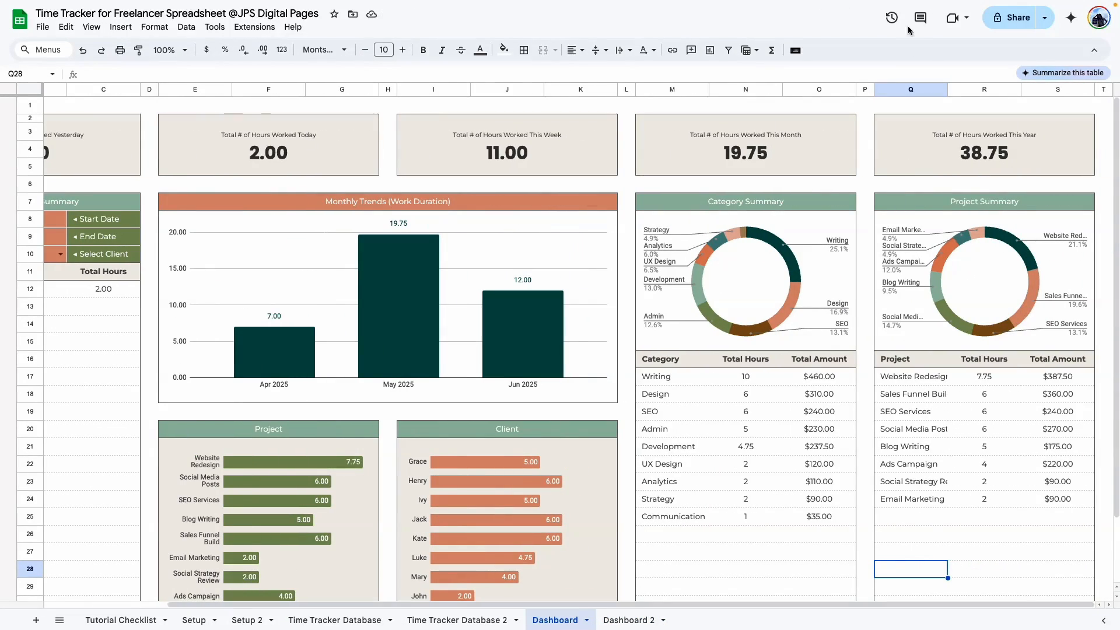
pyautogui.click(822, 152)
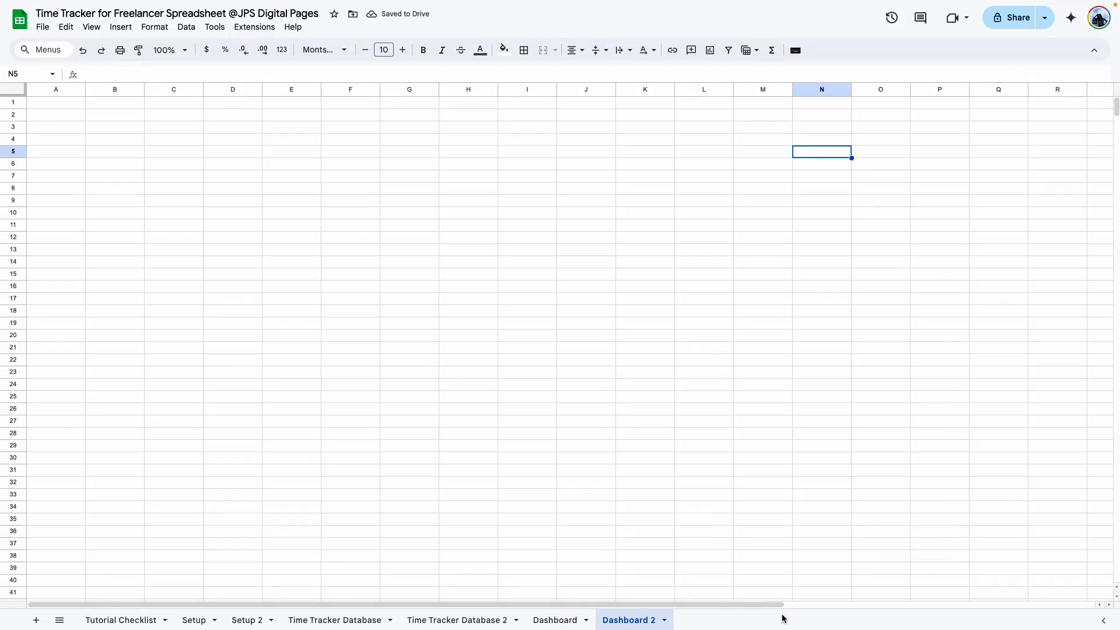
pyautogui.moveTo(773, 605); pyautogui.dragTo(870, 599)
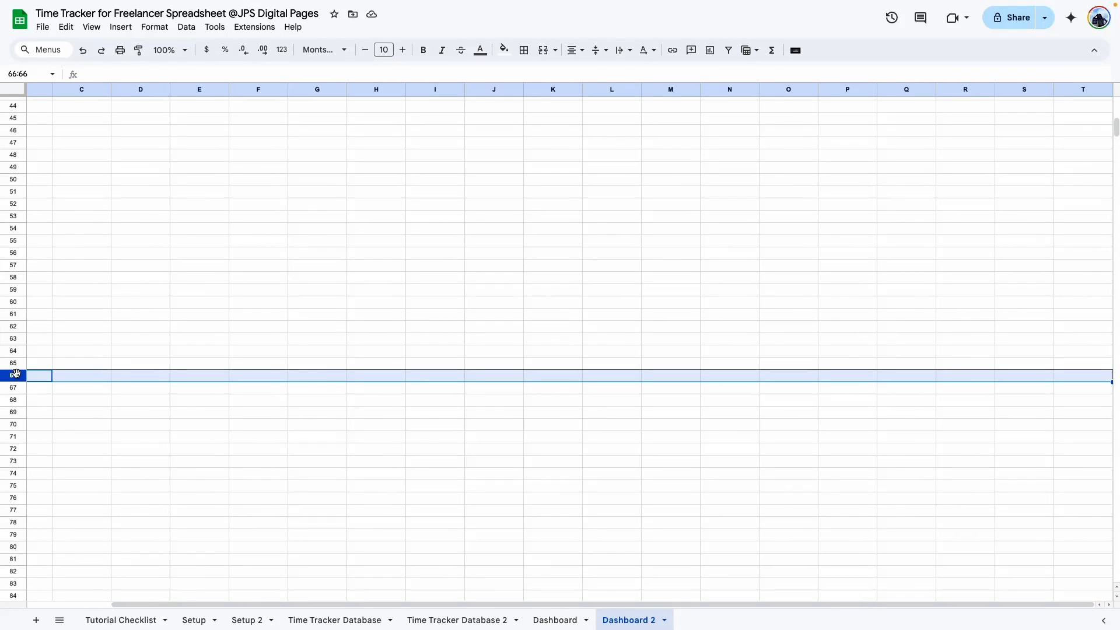
pyautogui.hotkey('ctrl', 'shift', 'Down')
pyautogui.rightClick(16, 376)
pyautogui.click(59, 199)
# Set the height of all rows in Dashboard 2 to 30 pixels
pyautogui.moveTo(23, 105); pyautogui.dragTo(18, 519)
pyautogui.hotkey('ctrl', 'shift', 'Down')
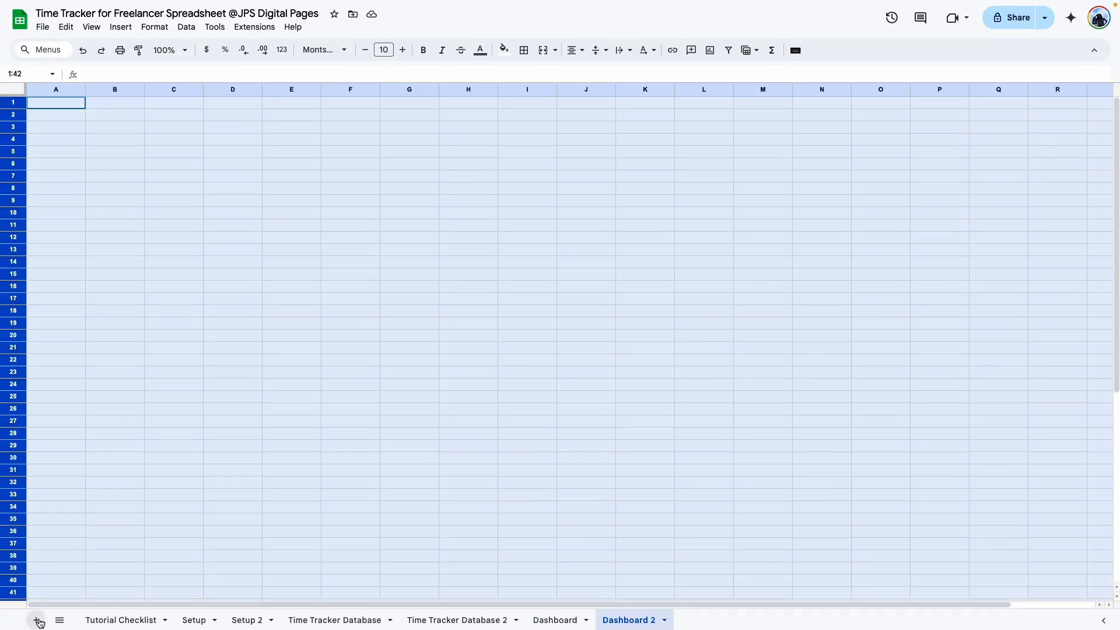
pyautogui.rightClick(24, 213)
pyautogui.click(121, 402)
pyautogui.doubleClick(534, 307)
pyautogui.write('30')
pyautogui.press('Return')
pyautogui.click(410, 260)
pyautogui.scroll(8, 285, 171)
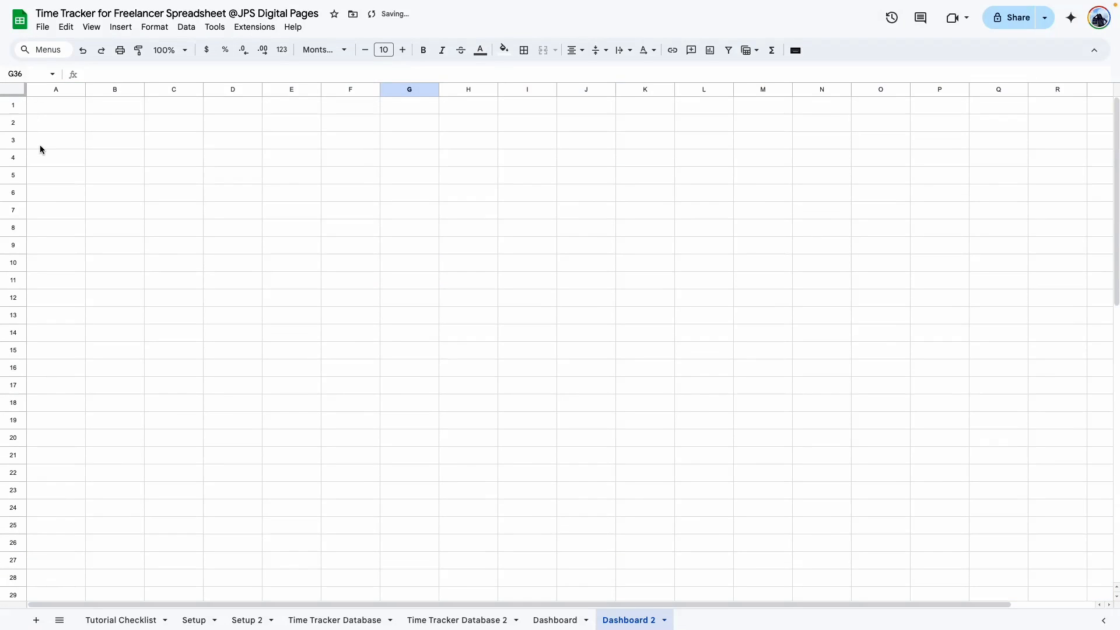
# Narrow the outer margin columns A and T of Dashboard 2 to 30 pixels
pyautogui.click(56, 90)
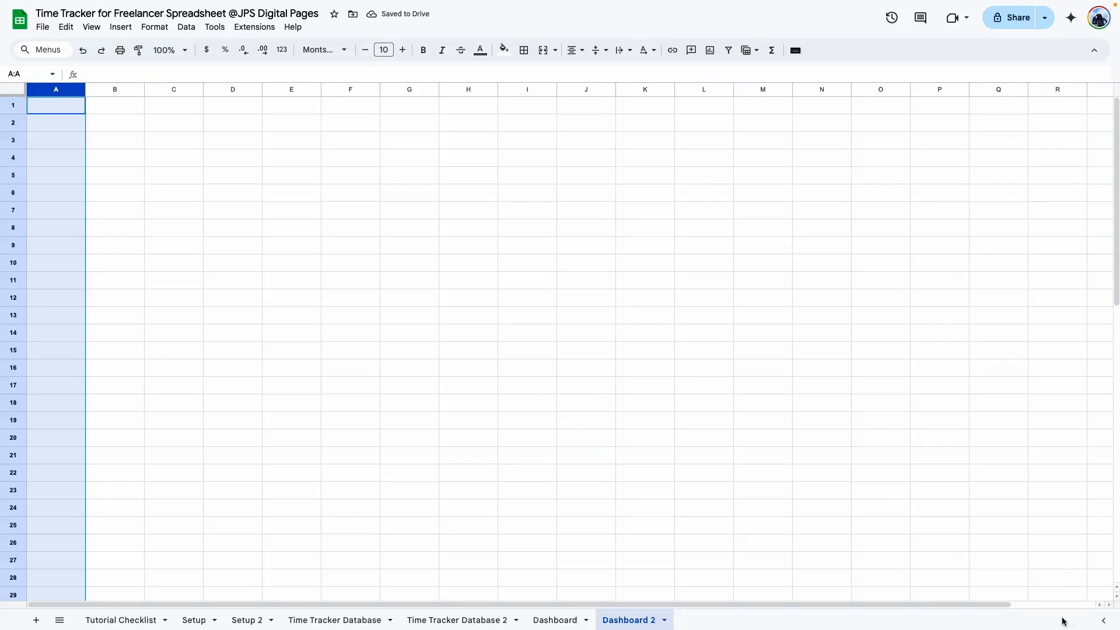
pyautogui.hscroll(3, 1051, 350)
pyautogui.rightClick(1078, 89)
pyautogui.click(922, 154)
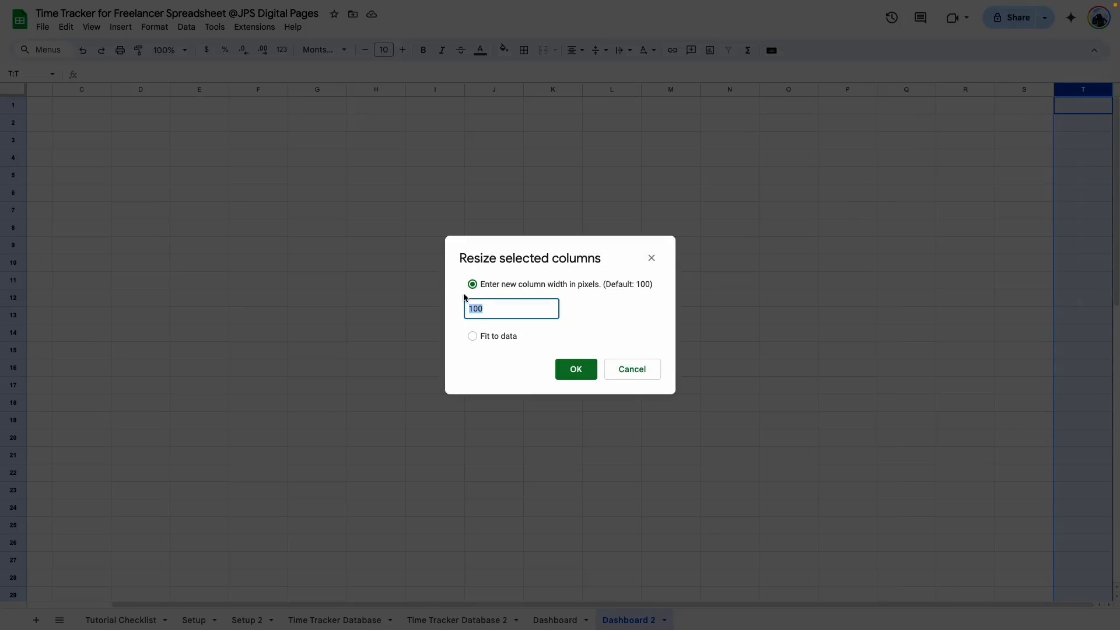
pyautogui.write('60')
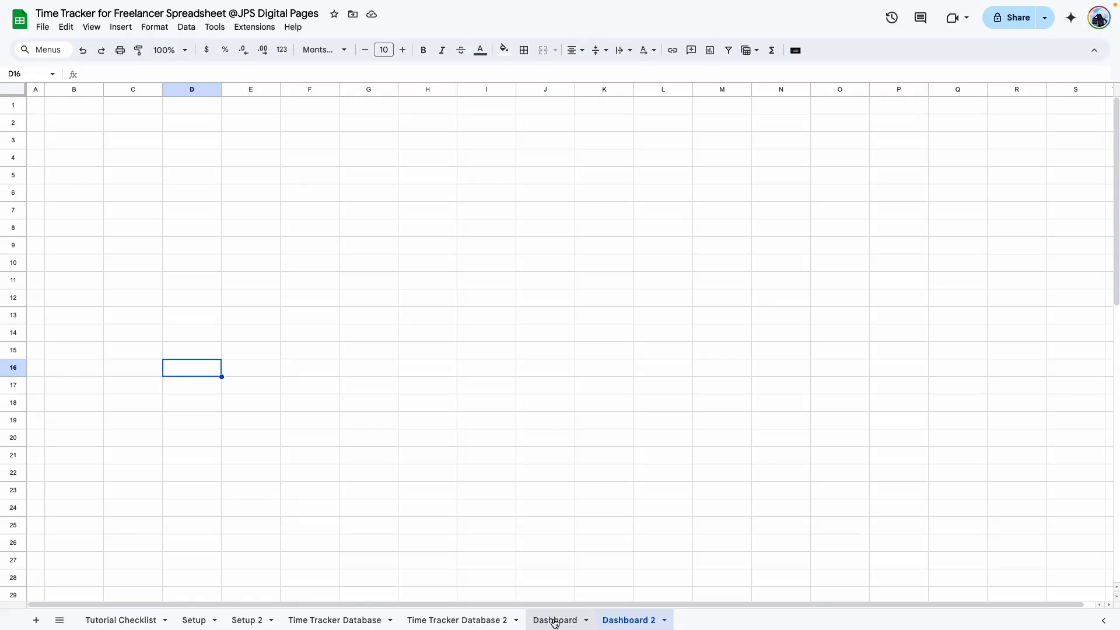
# Using the Dashboard sheet as reference, set the spacer columns D, H, L and P in Dashboard 2 to 30 pixels wide
pyautogui.click(555, 621)
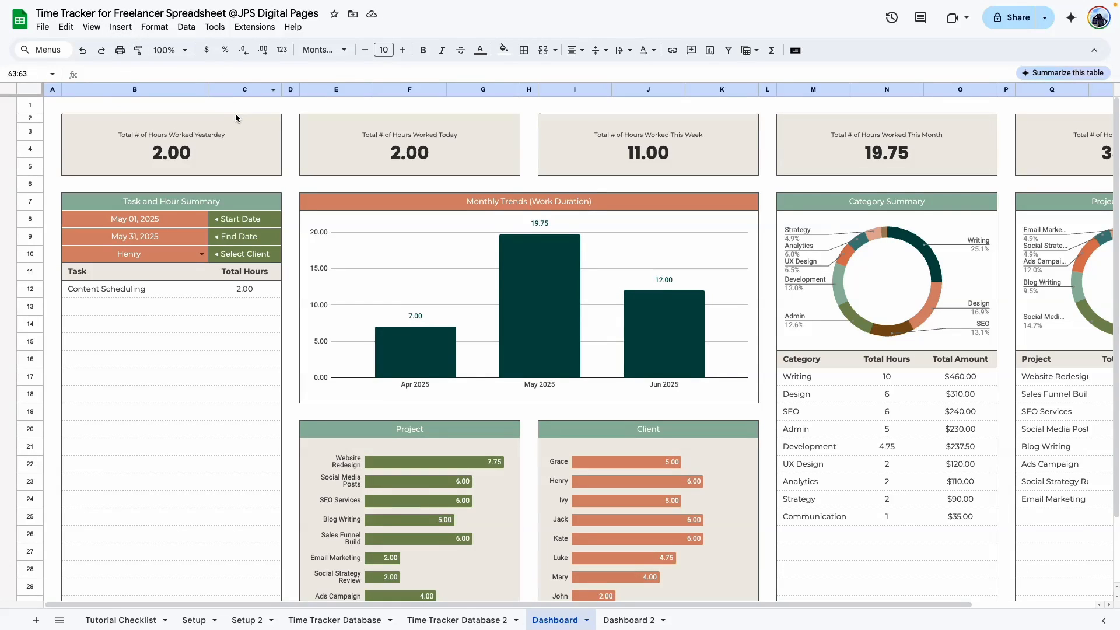
pyautogui.hscroll(3, 855, 116)
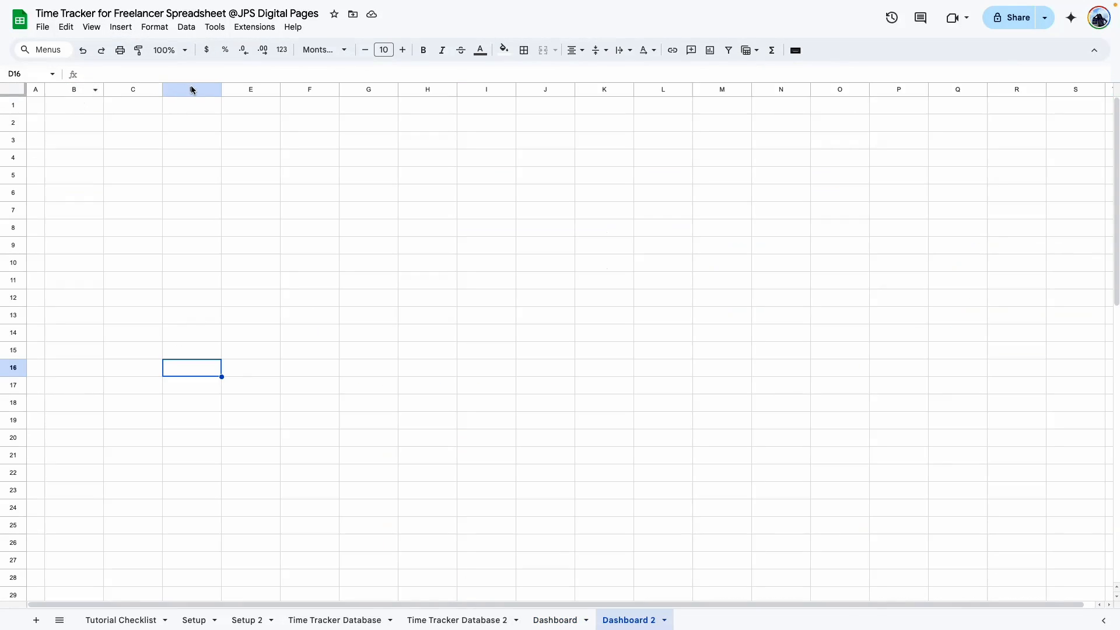
pyautogui.click(192, 89)
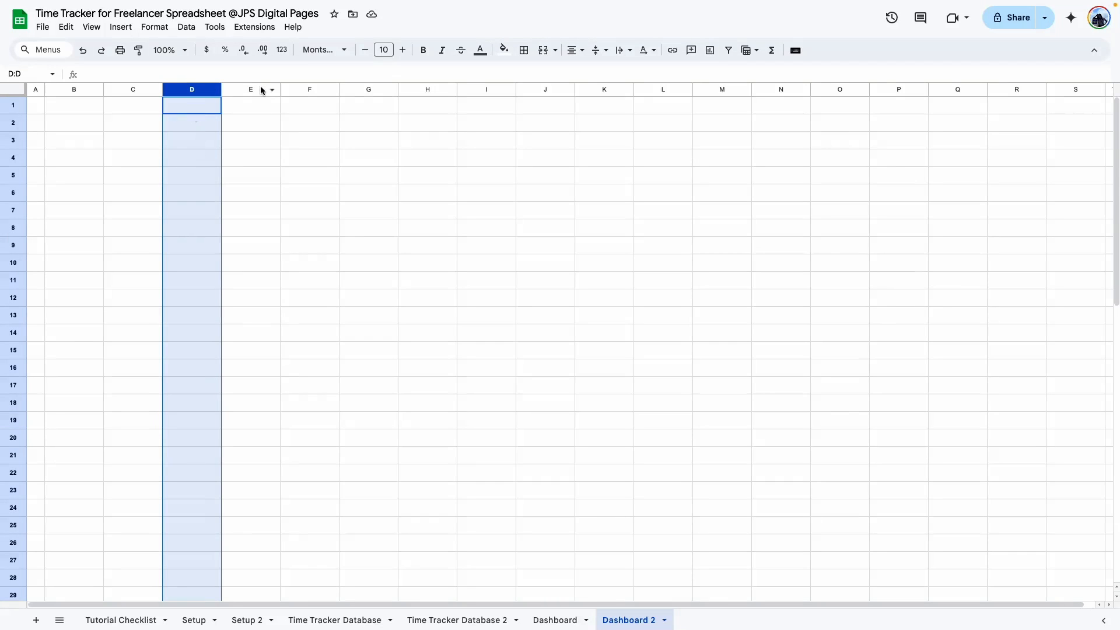
pyautogui.keyDown('ctrl'); pyautogui.click(428, 88); pyautogui.keyUp('ctrl')
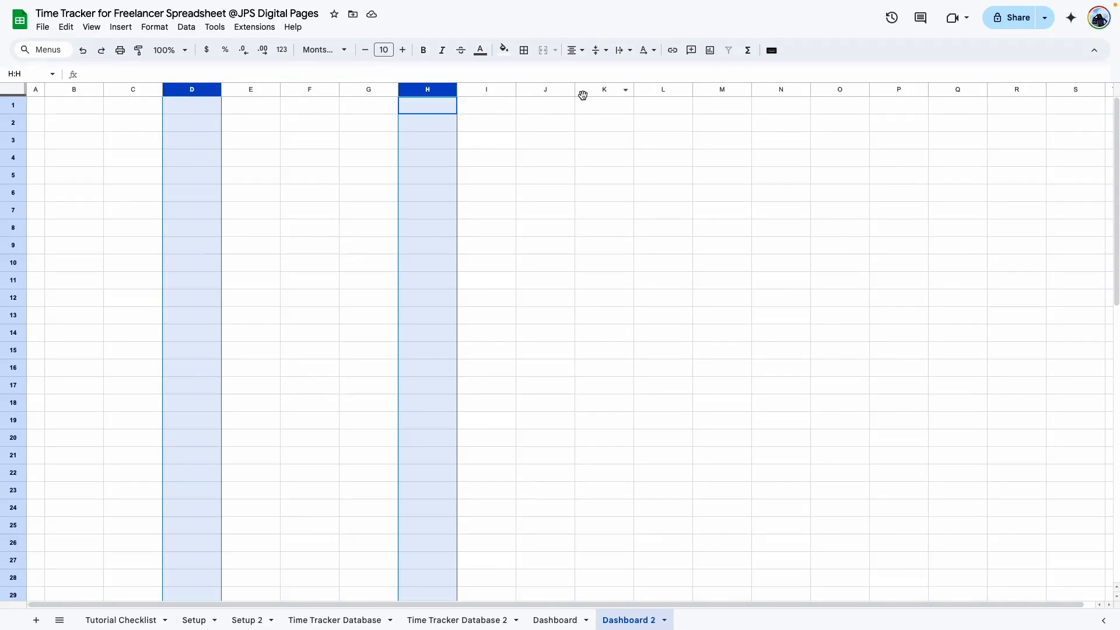
pyautogui.keyDown('ctrl'); pyautogui.click(648, 89); pyautogui.keyUp('ctrl')
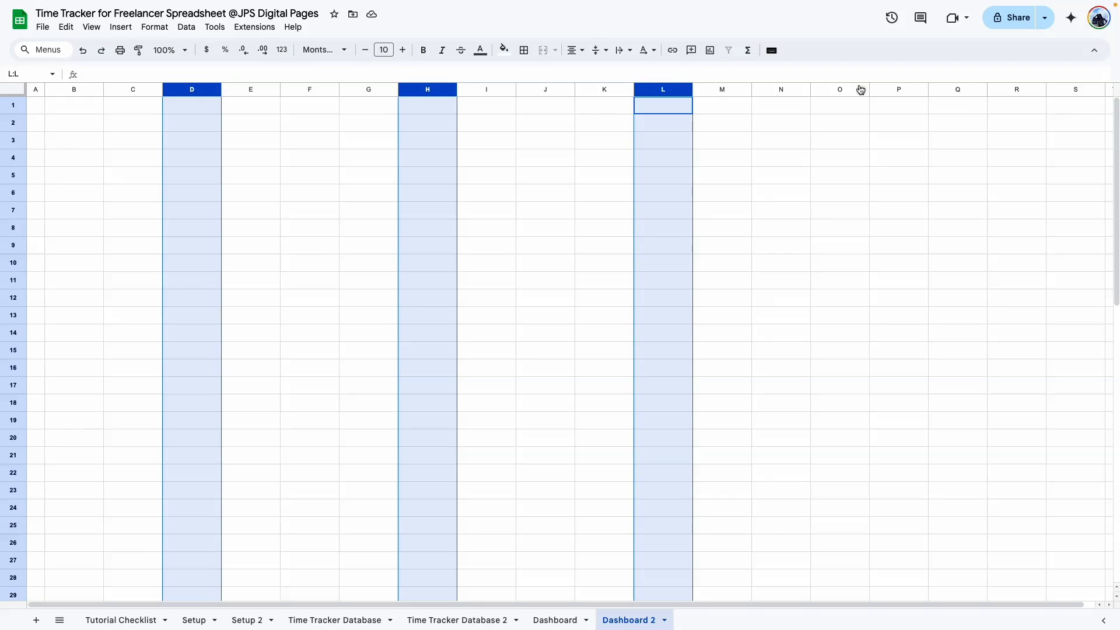
pyautogui.keyDown('ctrl'); pyautogui.click(902, 89); pyautogui.keyUp('ctrl')
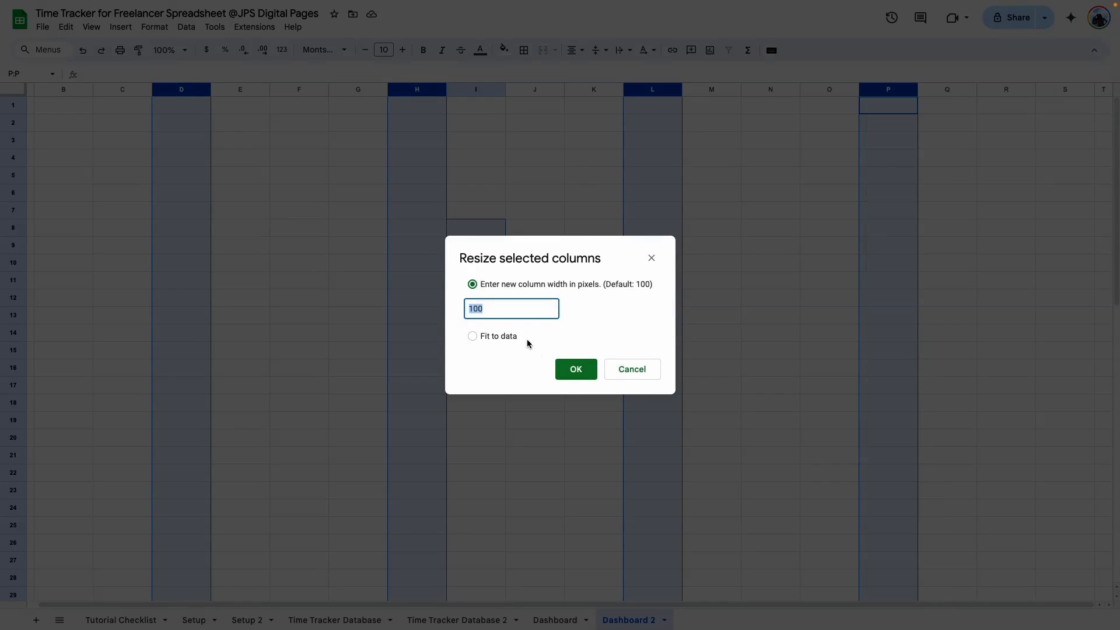
pyautogui.write('30')
pyautogui.press('Return')
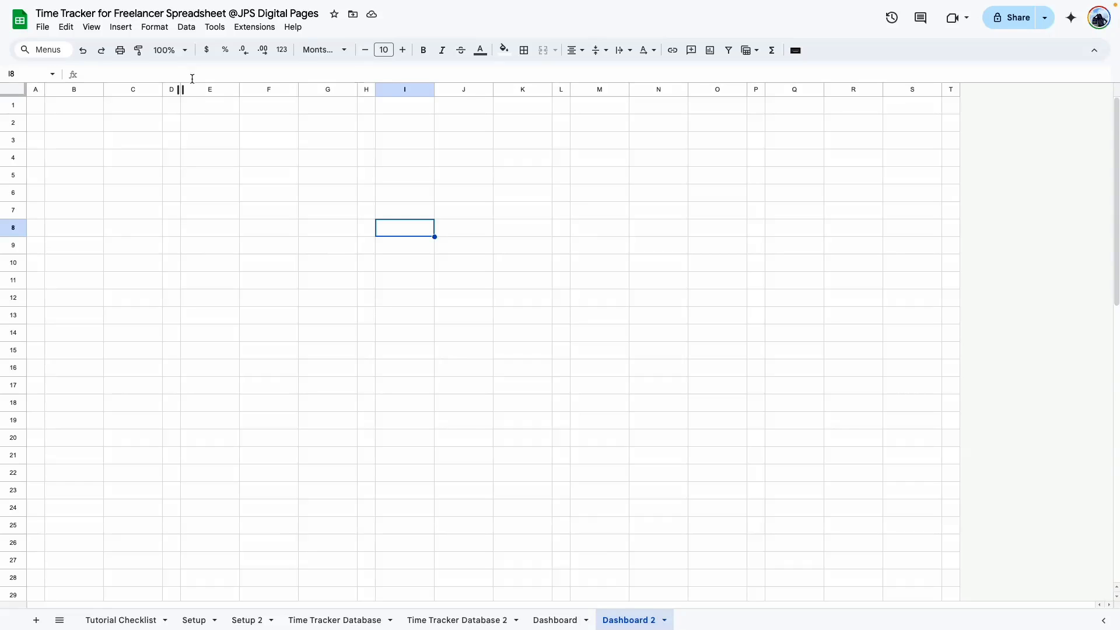
# Set the content columns B:C, E:G, I:K, M:O and Q:S of Dashboard 2 to 125 pixels wide
pyautogui.click(125, 89)
pyautogui.click(85, 89)
pyautogui.keyDown('ctrl'); pyautogui.click(117, 89); pyautogui.keyUp('ctrl')
pyautogui.keyDown('ctrl'); pyautogui.click(187, 90); pyautogui.keyUp('ctrl')
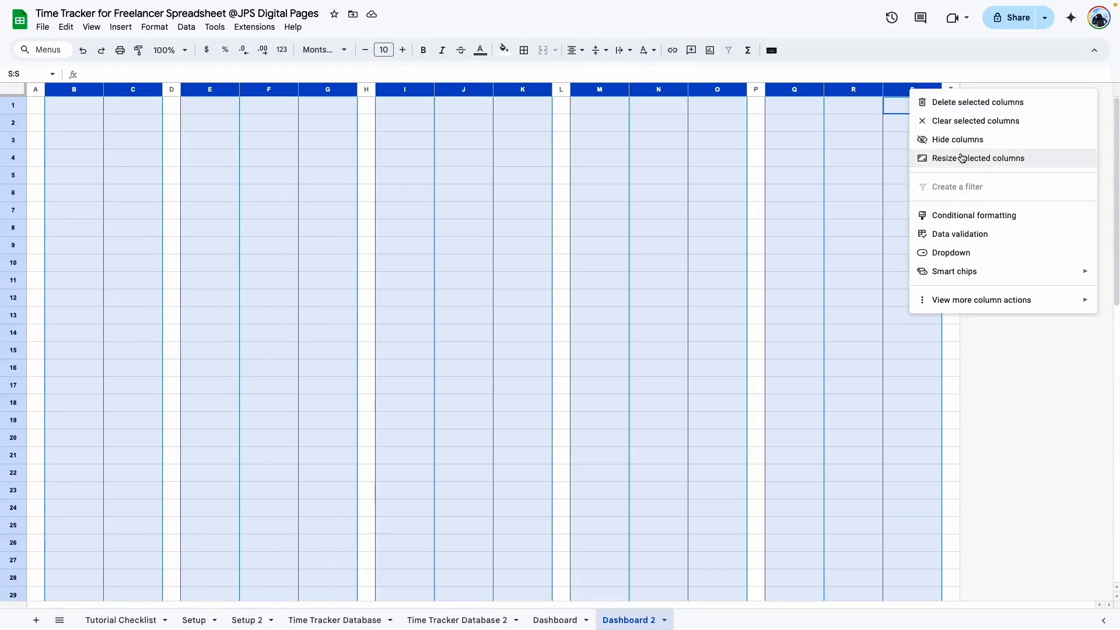
pyautogui.click(964, 155)
pyautogui.write('125')
pyautogui.click(576, 369)
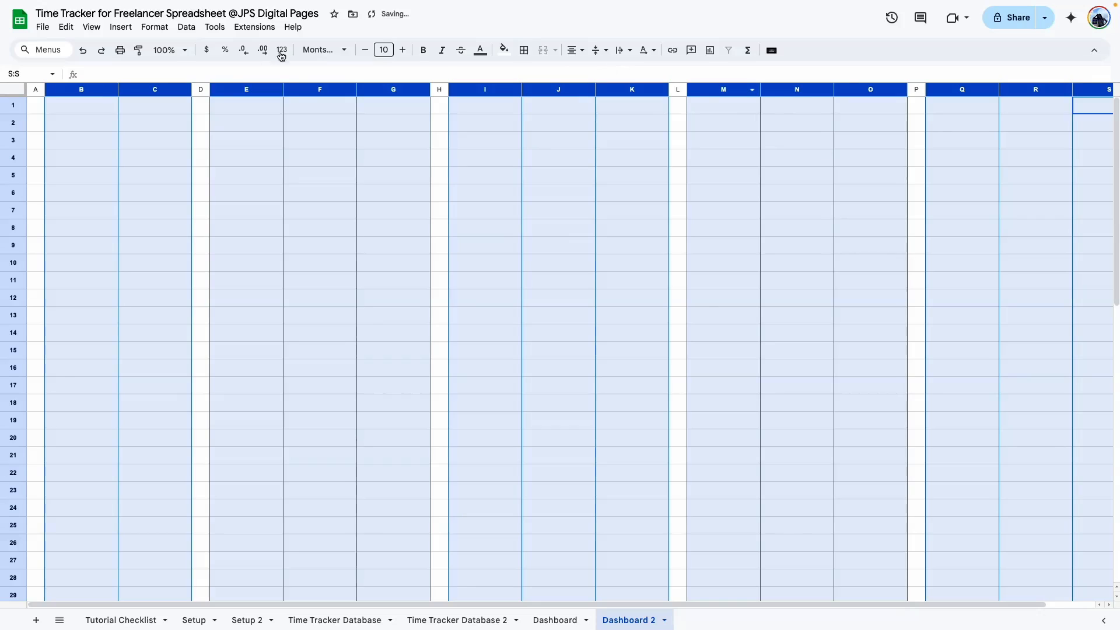
pyautogui.click(142, 171)
# Set the width of column B in Dashboard 2 to 250 pixels
pyautogui.click(69, 90)
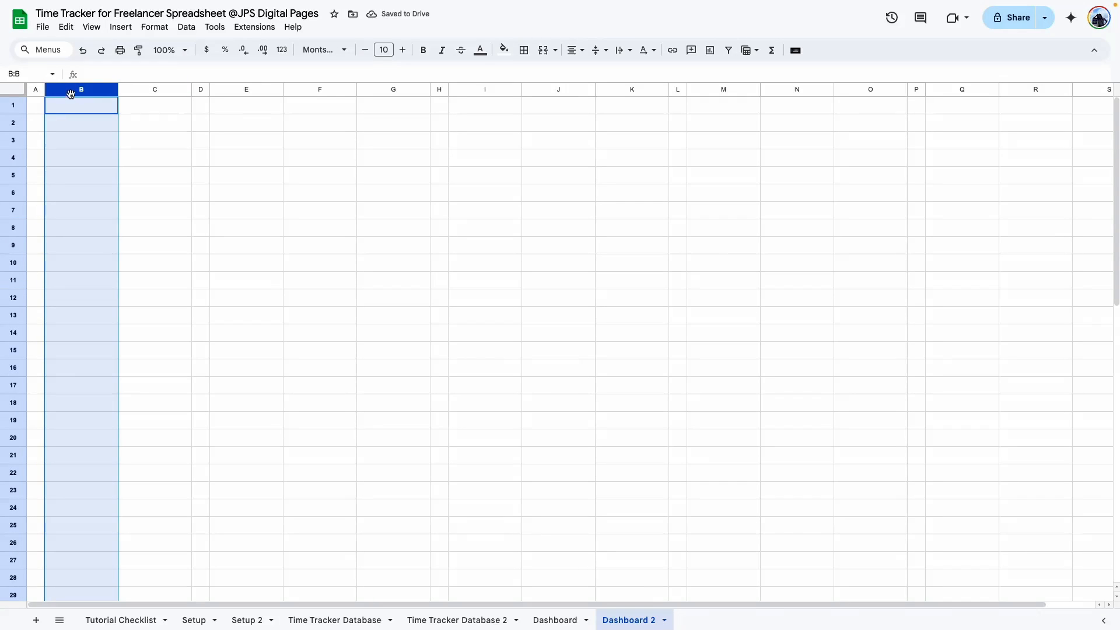
pyautogui.rightClick(73, 88)
pyautogui.click(143, 279)
pyautogui.write('250')
pyautogui.press('Return')
pyautogui.click(223, 157)
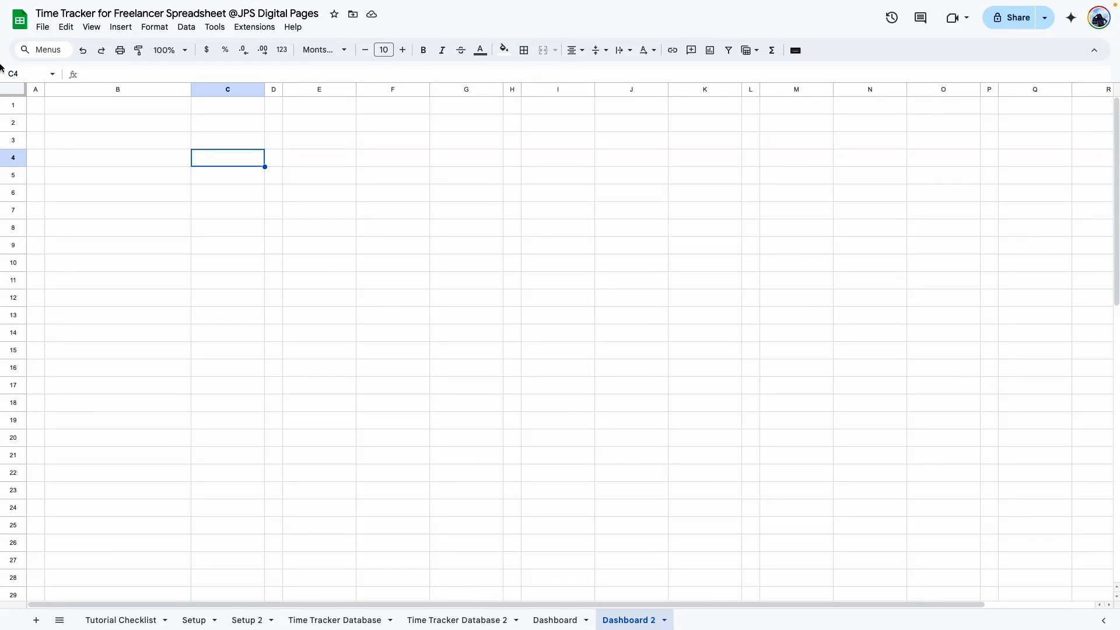
# Following the card layout in the Dashboard sheet, apply an outer border around B2:C5 in Dashboard 2
pyautogui.click(558, 401)
pyautogui.click(549, 619)
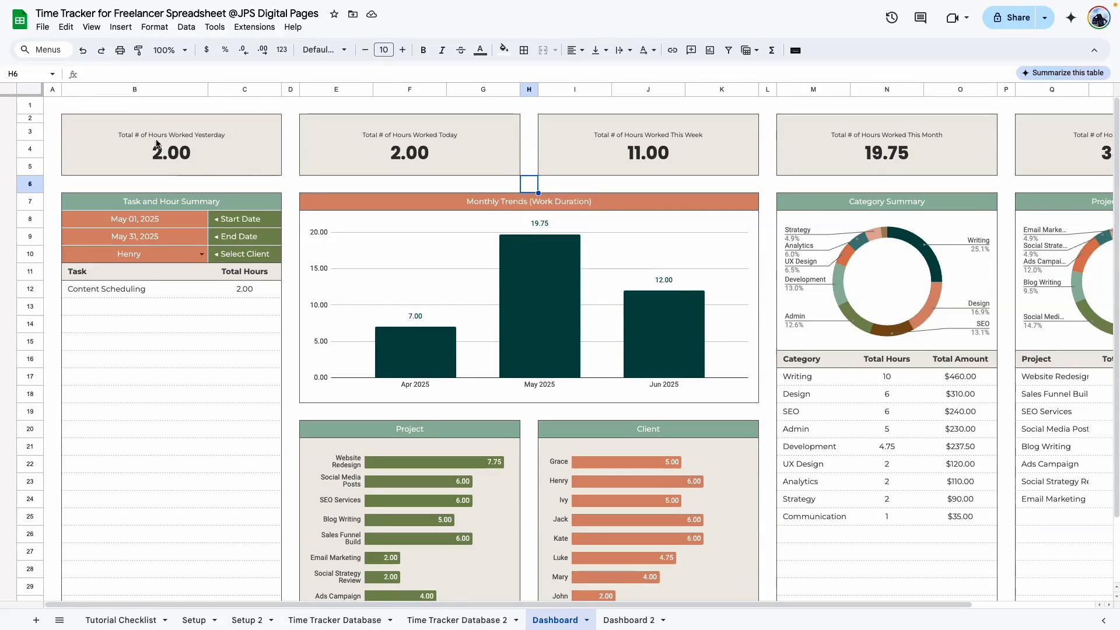
pyautogui.click(155, 184)
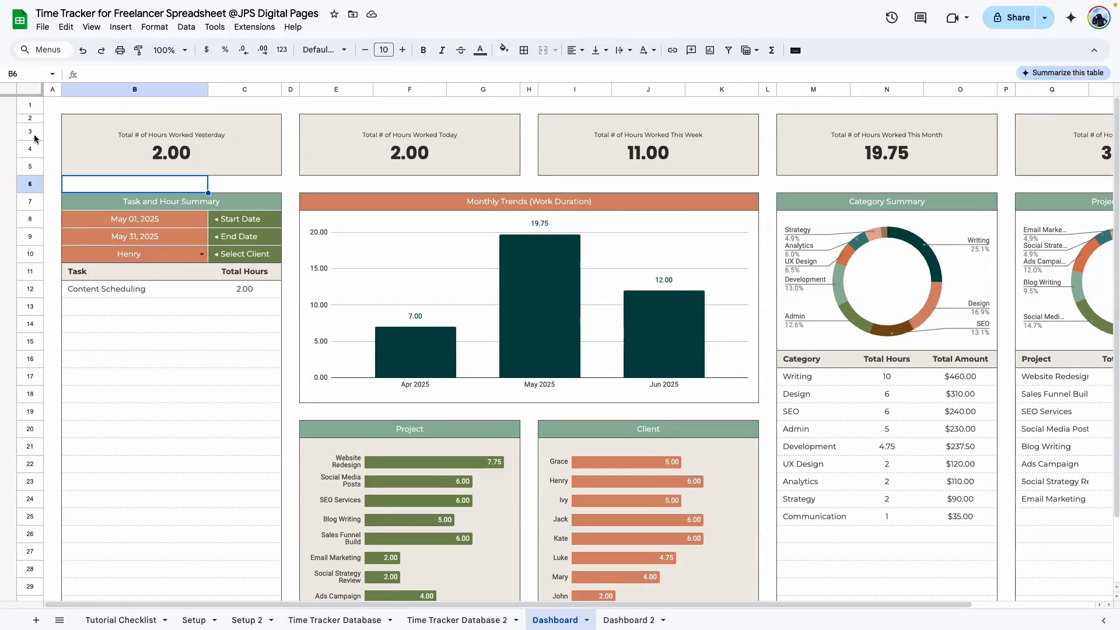
pyautogui.click(623, 620)
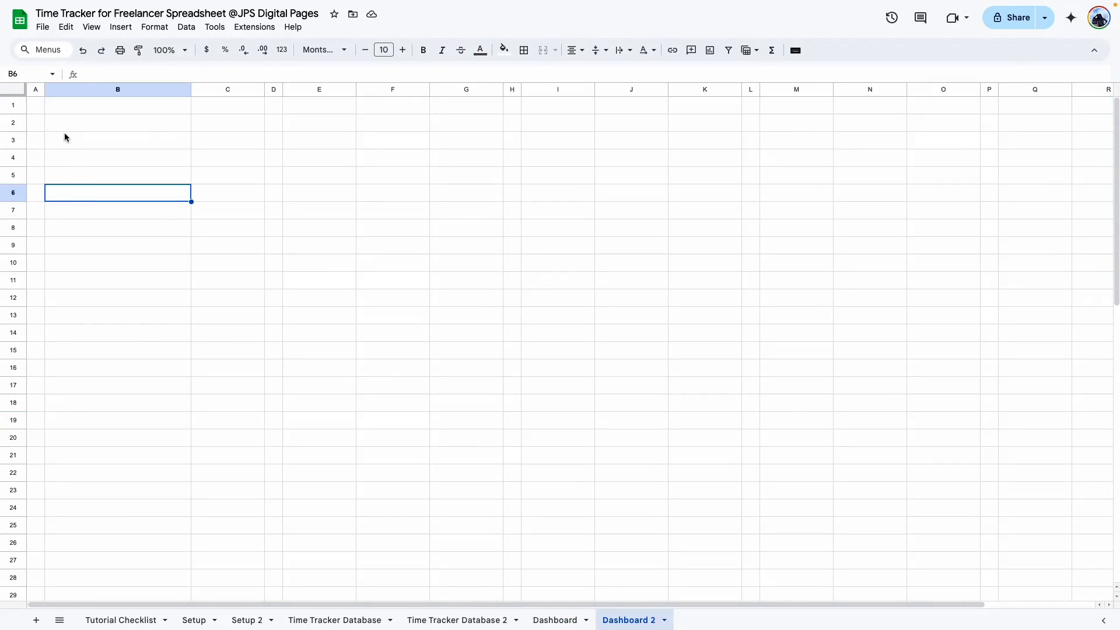
pyautogui.moveTo(57, 120); pyautogui.dragTo(227, 175)
pyautogui.click(524, 50)
pyautogui.click(611, 75)
# Apply an outer border around E2:G5 for the second summary card
pyautogui.moveTo(320, 123); pyautogui.dragTo(467, 175)
pyautogui.click(461, 227)
pyautogui.moveTo(317, 126); pyautogui.dragTo(456, 180)
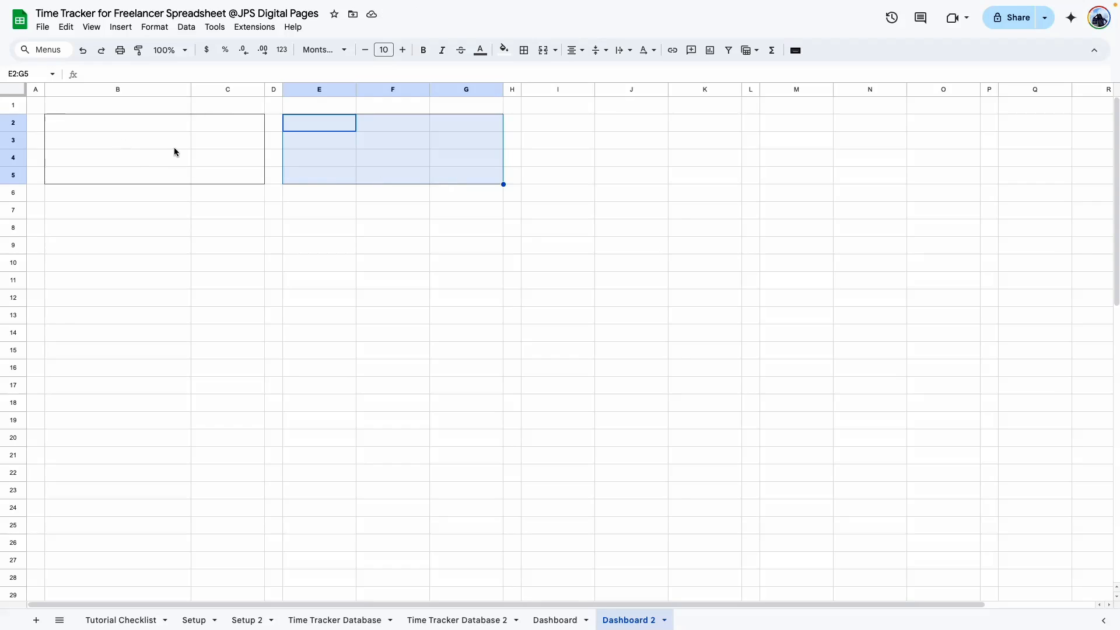
pyautogui.click(524, 50)
pyautogui.click(611, 75)
pyautogui.click(417, 290)
# Copy the border formatting of E2:G5 to the remaining summary cards starting at I2, M2 and Q2
pyautogui.moveTo(319, 123); pyautogui.dragTo(467, 175)
pyautogui.click(138, 50)
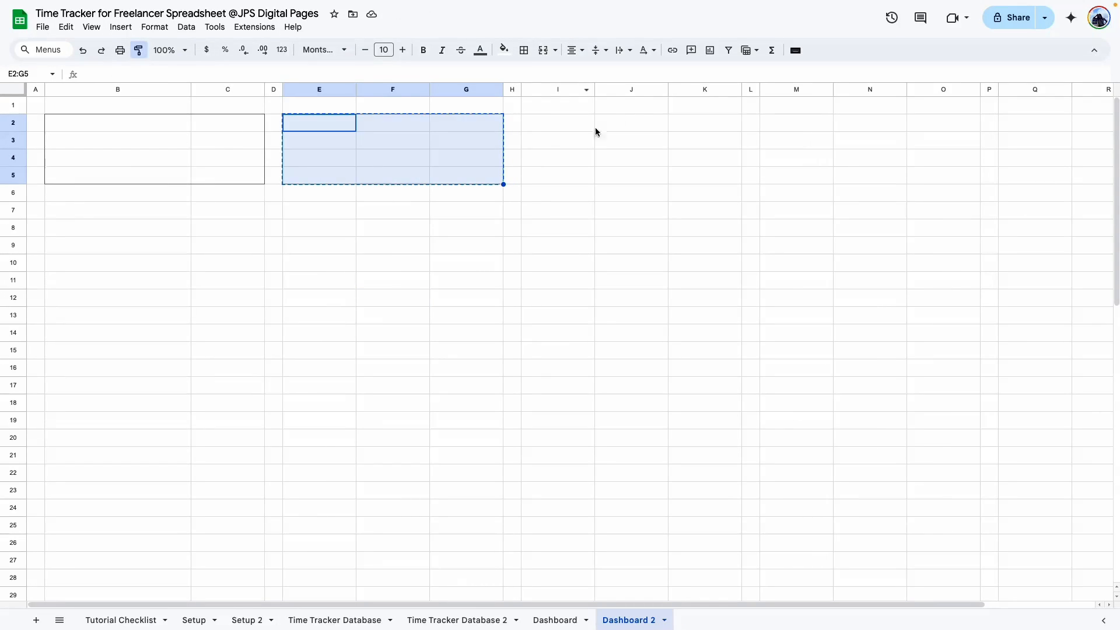
pyautogui.click(528, 124)
pyautogui.click(140, 49)
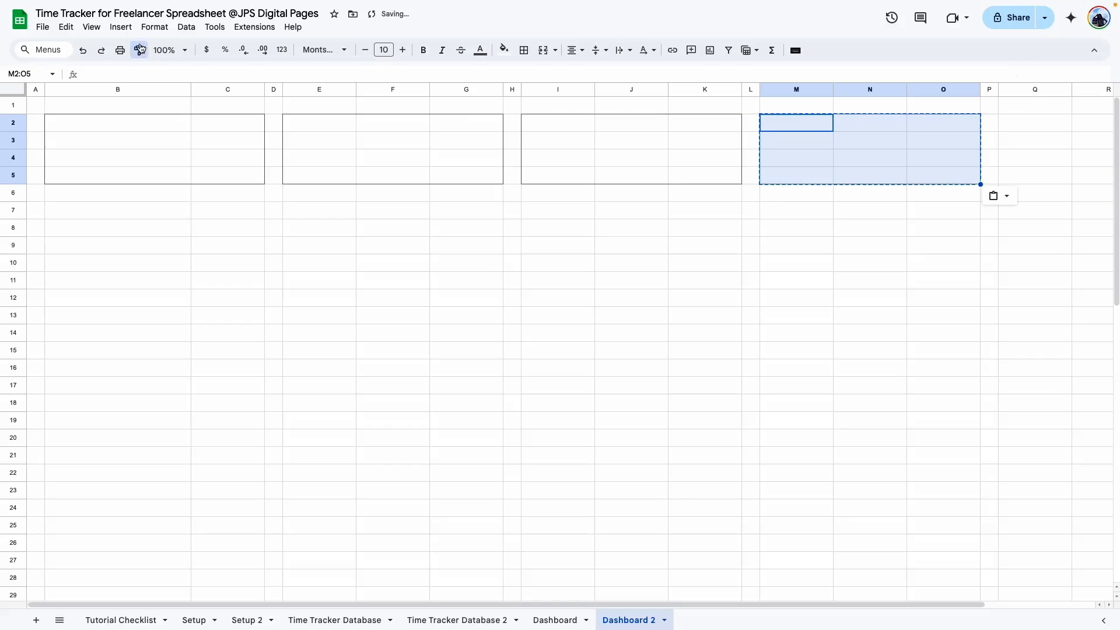
pyautogui.click(1027, 126)
# Fill all five summary cards in rows 2 to 5, from B2:C5 to Q2:S5, with the custom light beige color
pyautogui.moveTo(59, 119); pyautogui.dragTo(243, 165)
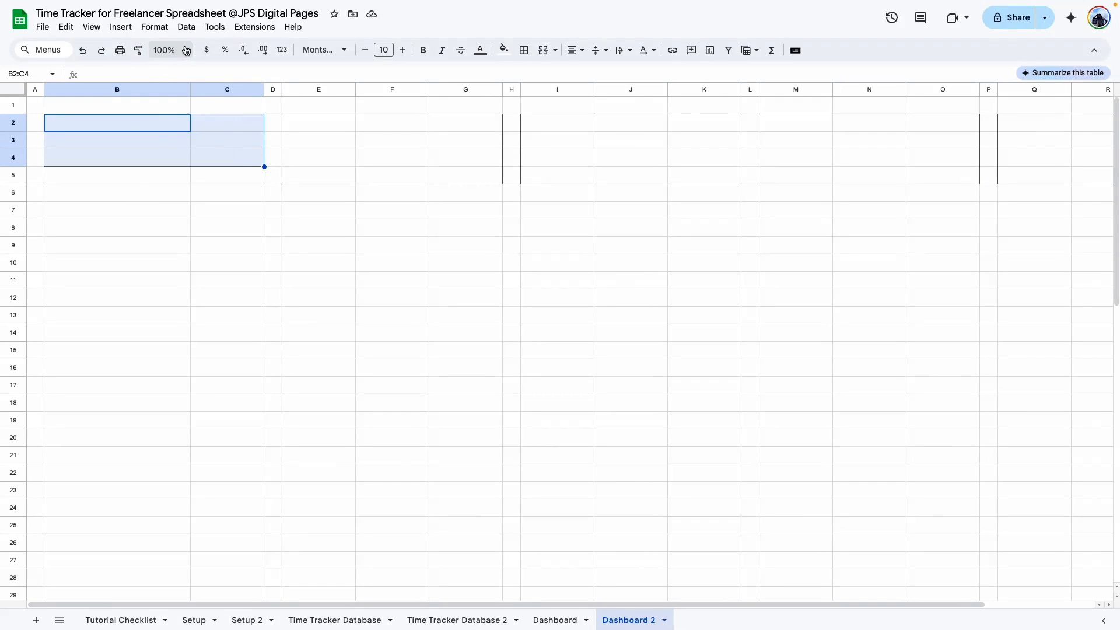
pyautogui.click(185, 51)
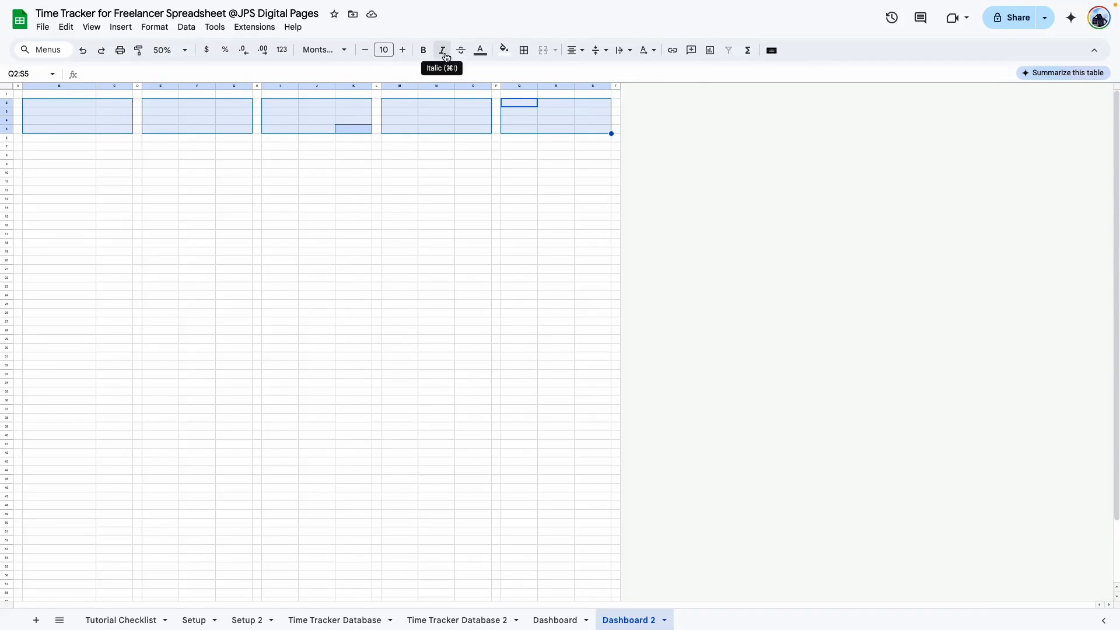
pyautogui.click(506, 50)
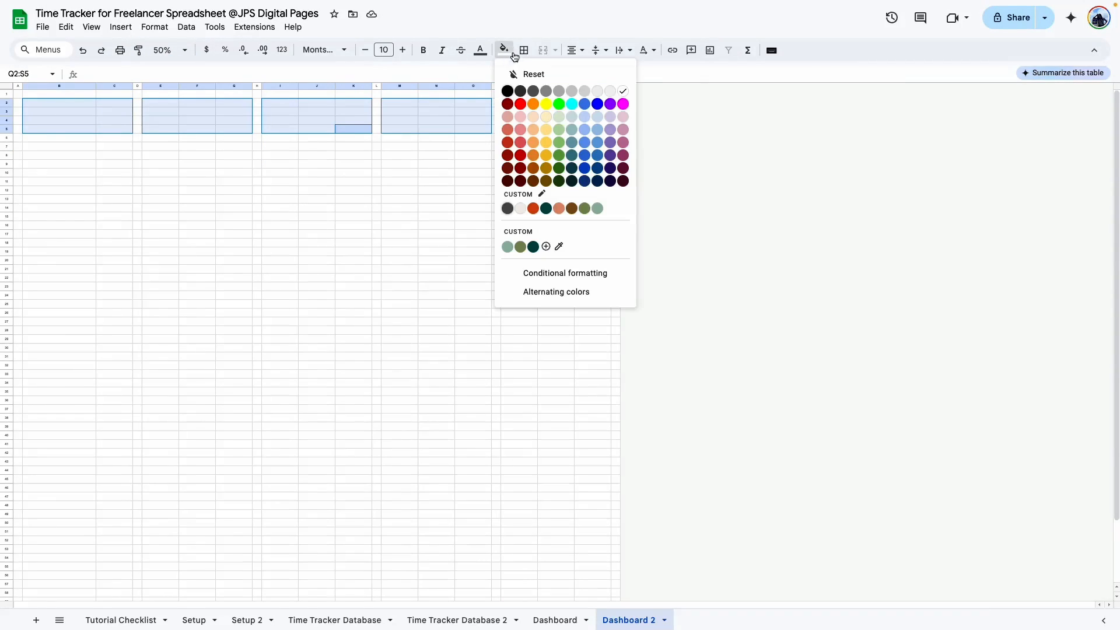
pyautogui.click(526, 209)
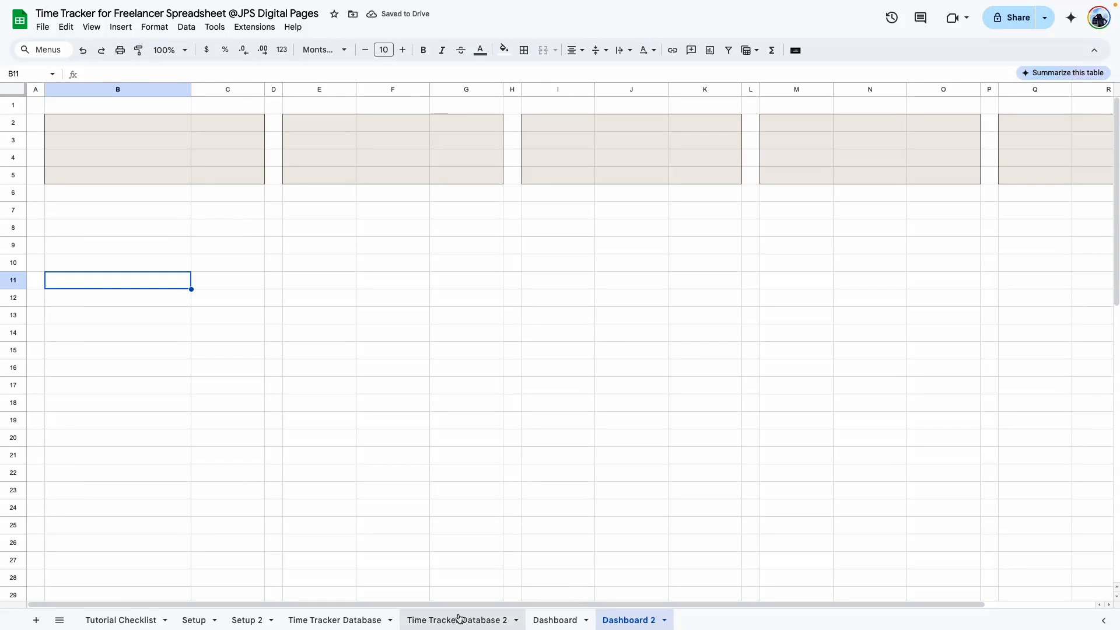
# Following the row layout of the cards in the Dashboard sheet, set the height of row 2 in Dashboard 2 to 15 pixels
pyautogui.click(548, 620)
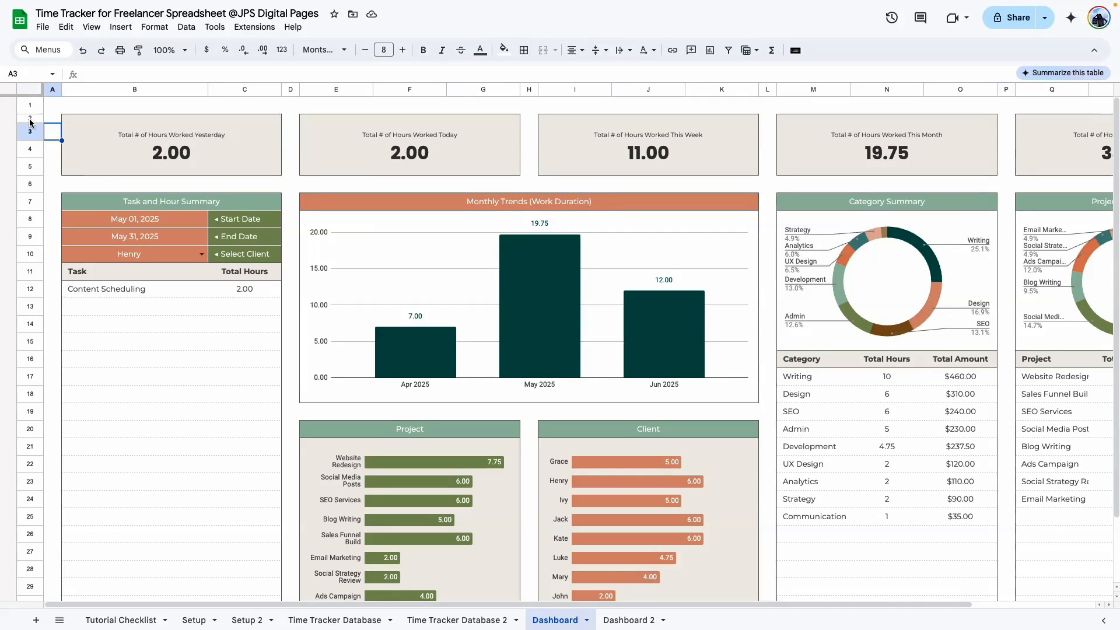
pyautogui.click(29, 118)
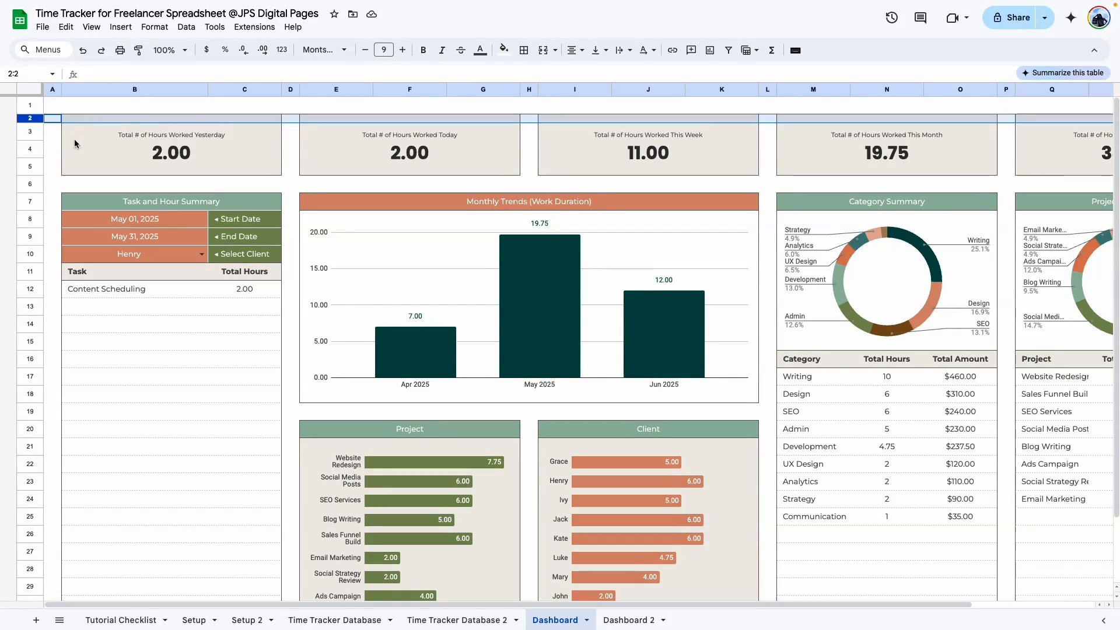
pyautogui.click(30, 166)
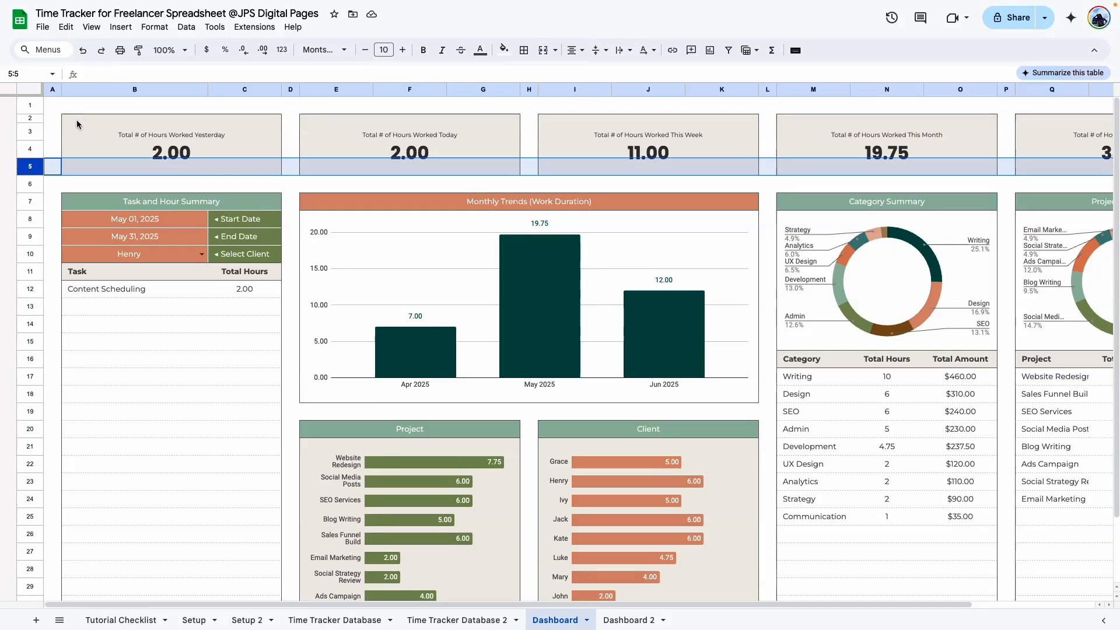
pyautogui.click(158, 135)
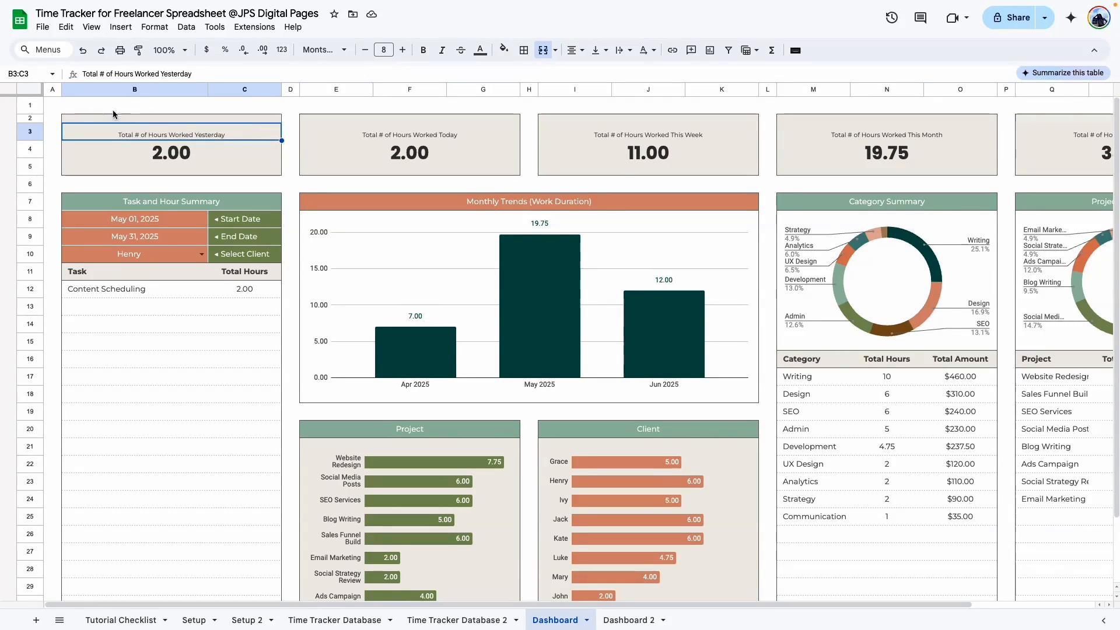
pyautogui.click(629, 619)
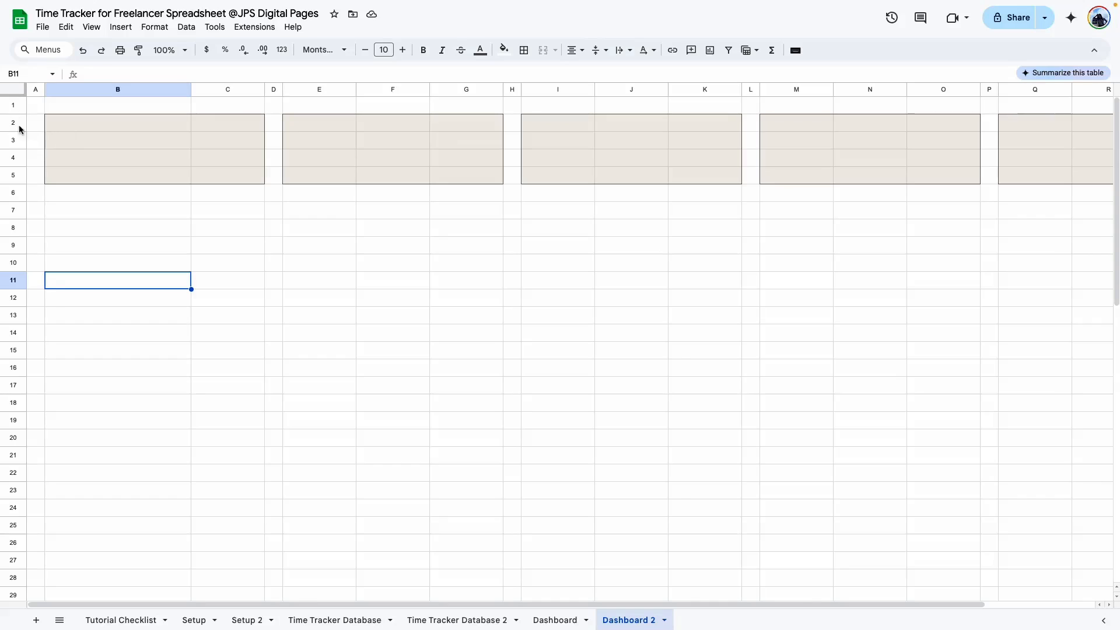
pyautogui.rightClick(11, 122)
pyautogui.click(62, 315)
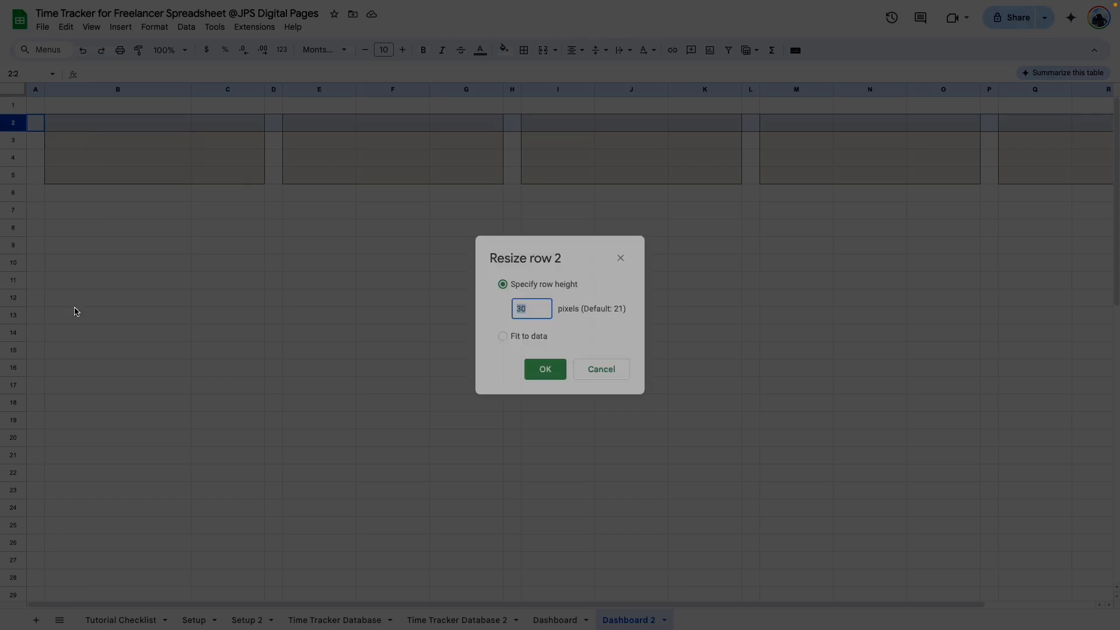
pyautogui.write('15')
pyautogui.press('Return')
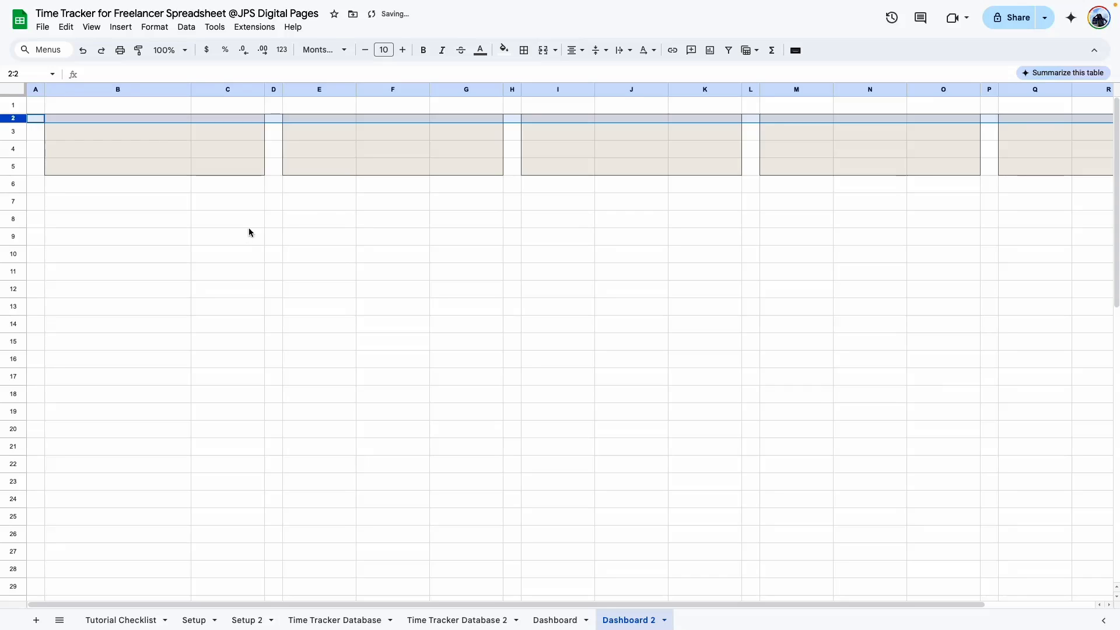
# In the first summary card, merge B3:C3 for the label and B4:C5 for the value
pyautogui.moveTo(97, 136); pyautogui.dragTo(210, 132)
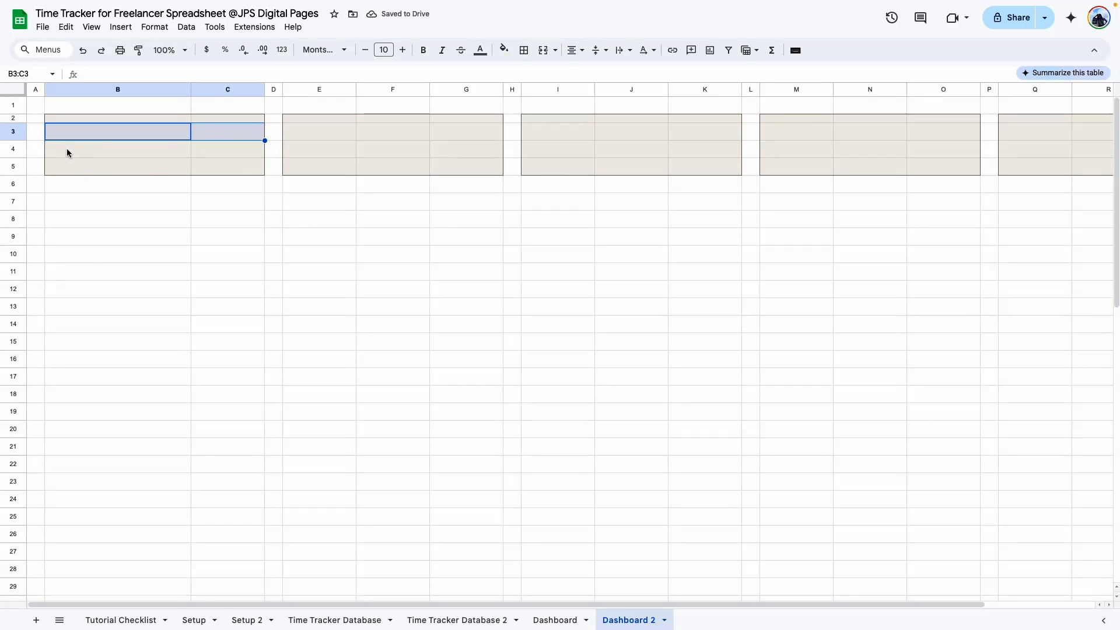
pyautogui.moveTo(65, 150); pyautogui.dragTo(215, 164)
pyautogui.click(123, 236)
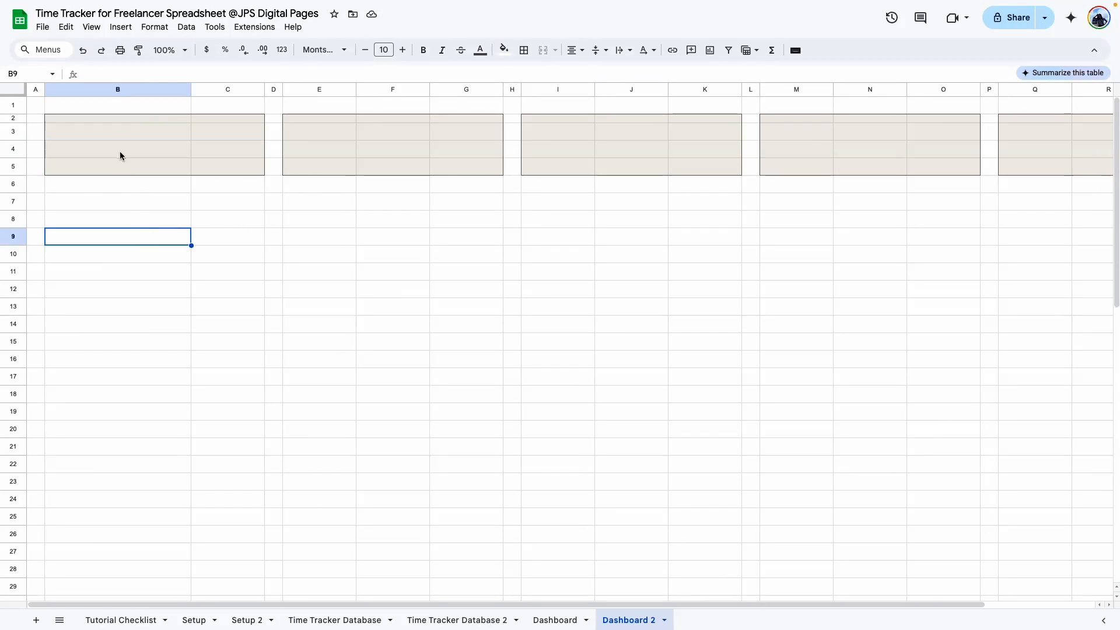
pyautogui.moveTo(74, 138); pyautogui.dragTo(210, 133)
pyautogui.click(544, 49)
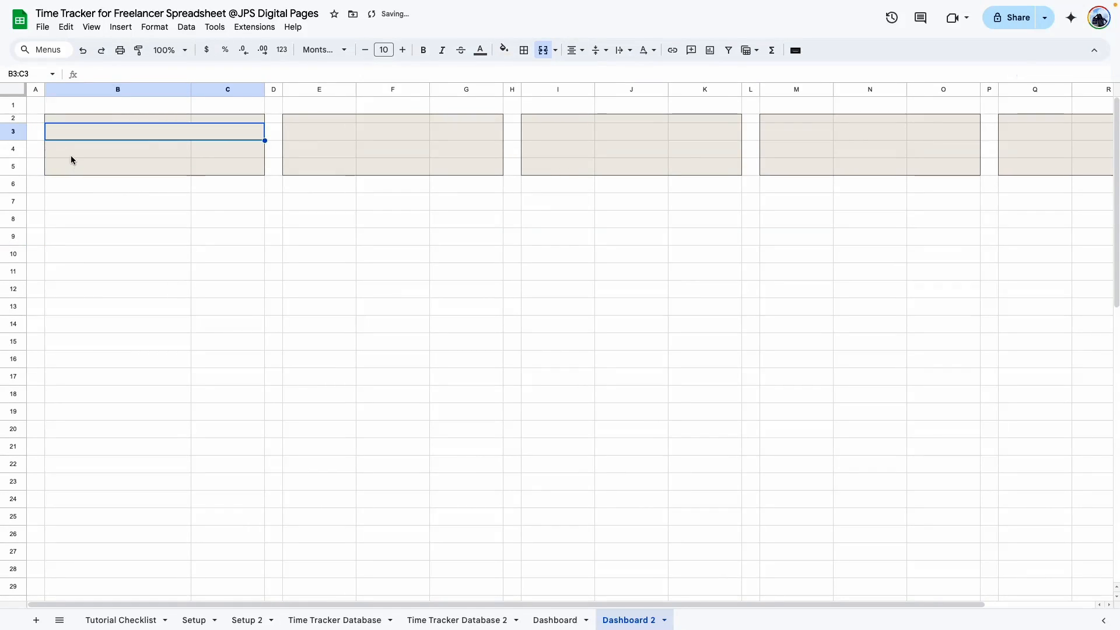
pyautogui.moveTo(231, 166); pyautogui.dragTo(146, 149)
pyautogui.click(543, 50)
# In the second summary card, merge E3:G3 for the label and E4:G5 for the value
pyautogui.click(320, 254)
pyautogui.moveTo(300, 128); pyautogui.dragTo(452, 134)
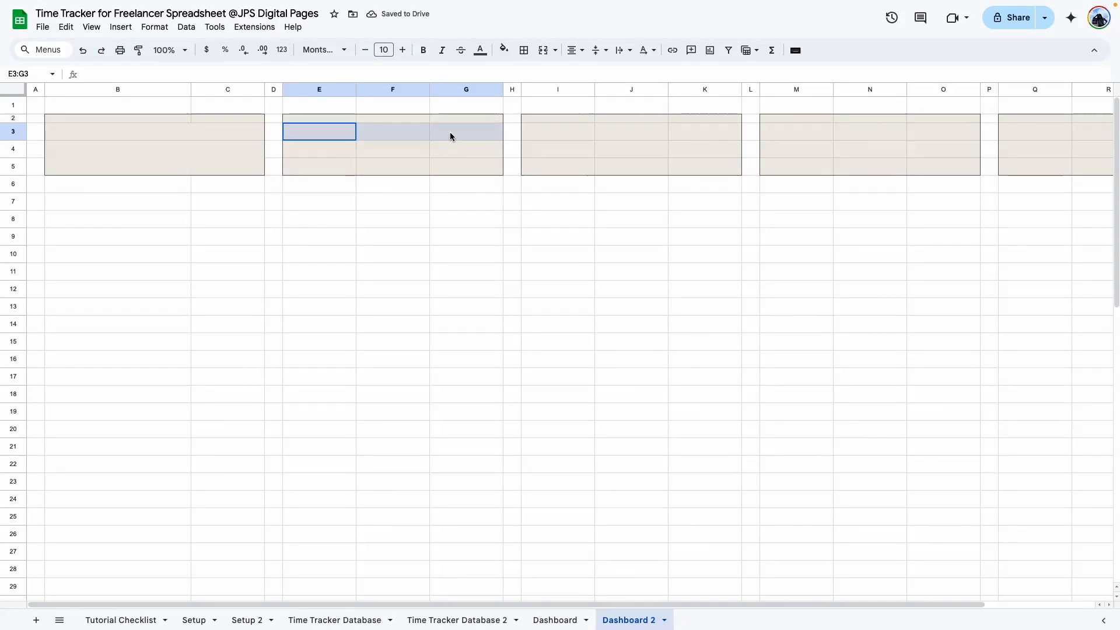
pyautogui.click(541, 57)
pyautogui.moveTo(302, 146); pyautogui.dragTo(461, 165)
pyautogui.click(466, 341)
# Copy the formatting and merged cells of E2:G5 to the remaining summary cards, starting with the one at I2
pyautogui.moveTo(555, 604); pyautogui.dragTo(597, 603)
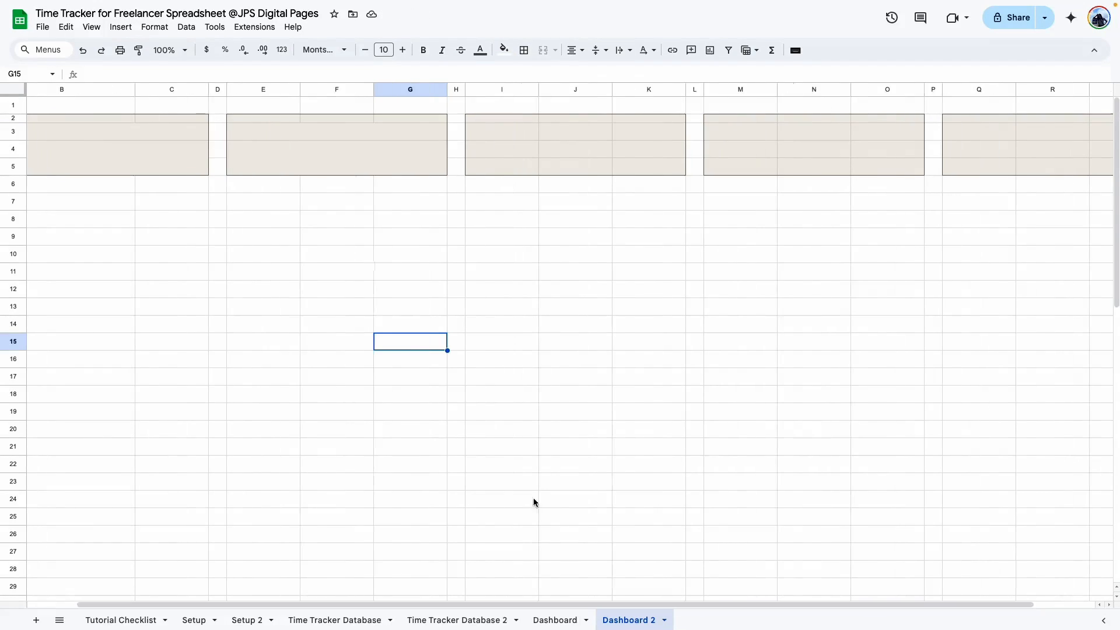
pyautogui.click(280, 119)
pyautogui.moveTo(285, 134); pyautogui.dragTo(446, 172)
pyautogui.click(138, 50)
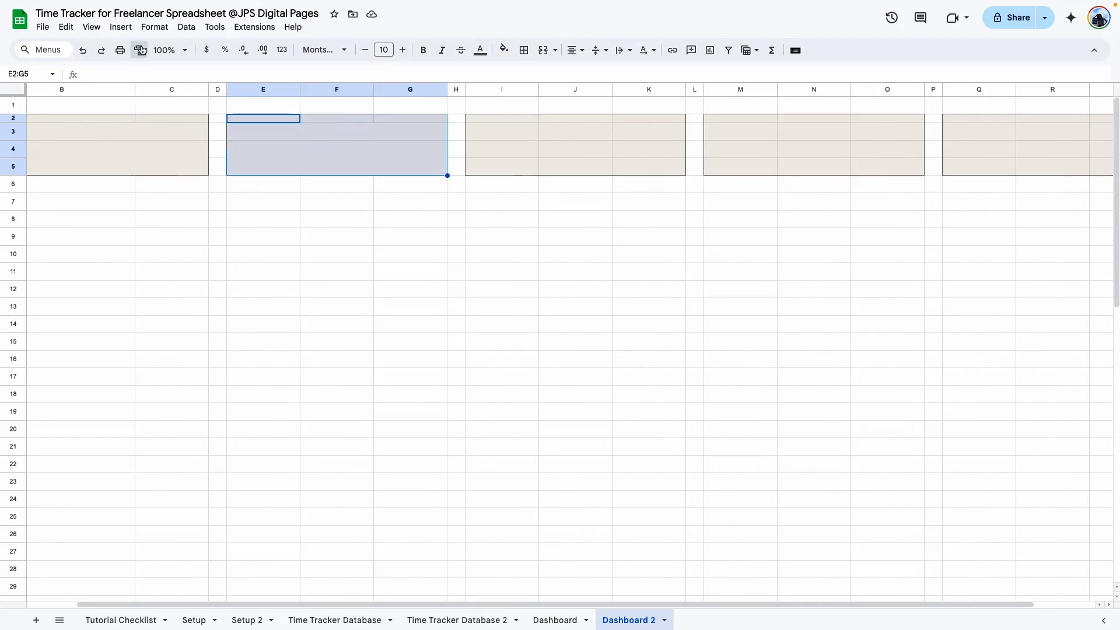
pyautogui.click(485, 120)
pyautogui.click(138, 50)
# Following the Task and Hour Summary block in the Dashboard sheet, apply an outer border around B7:C64 in Dashboard 2
pyautogui.click(555, 620)
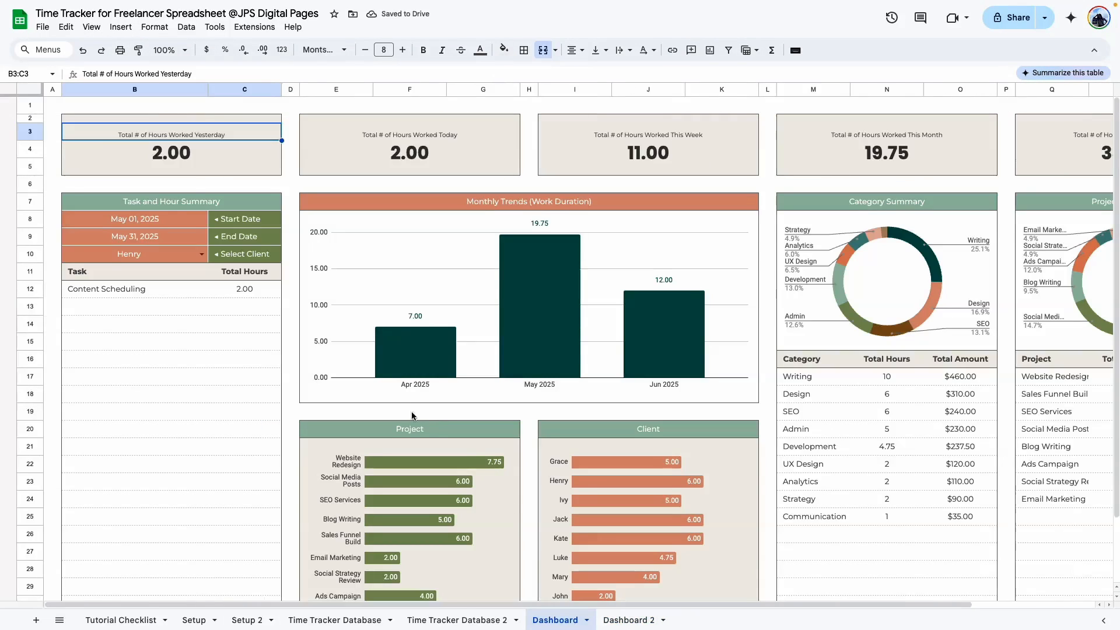
pyautogui.click(290, 323)
pyautogui.scroll(-3, 255, 307)
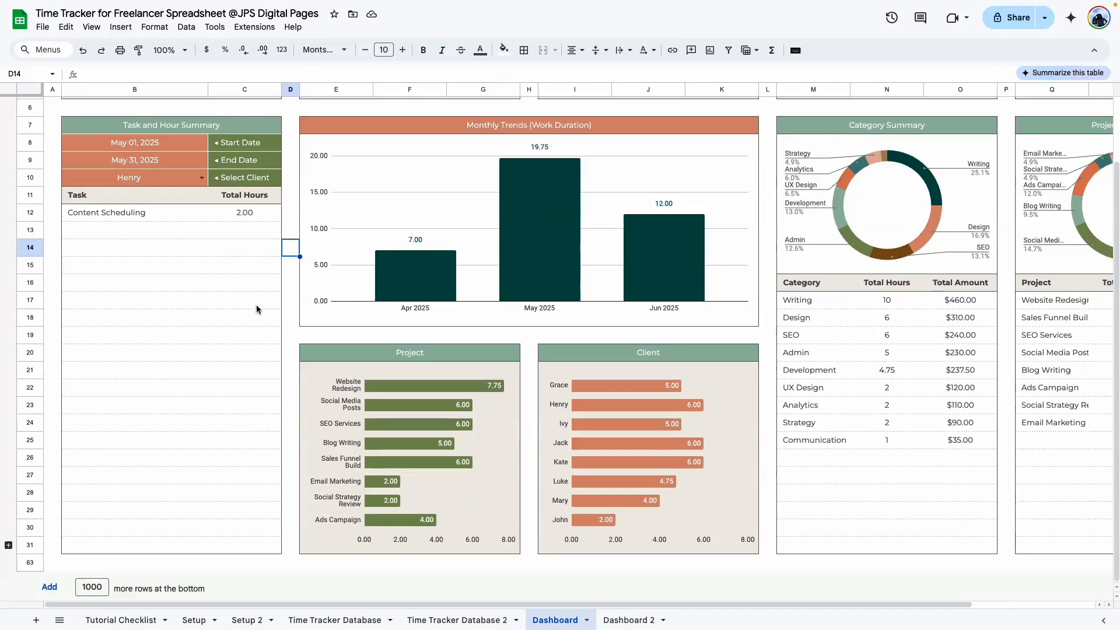
pyautogui.scroll(8, 118, 403)
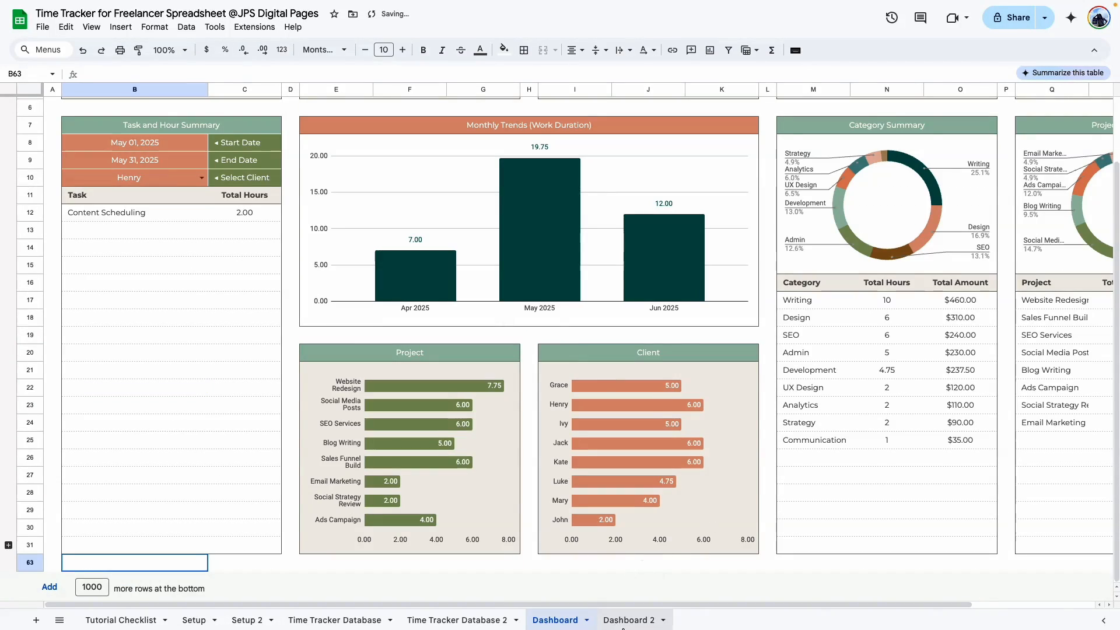
pyautogui.click(623, 628)
pyautogui.moveTo(117, 203); pyautogui.dragTo(225, 538)
pyautogui.scroll(12, 216, 291)
pyautogui.click(524, 50)
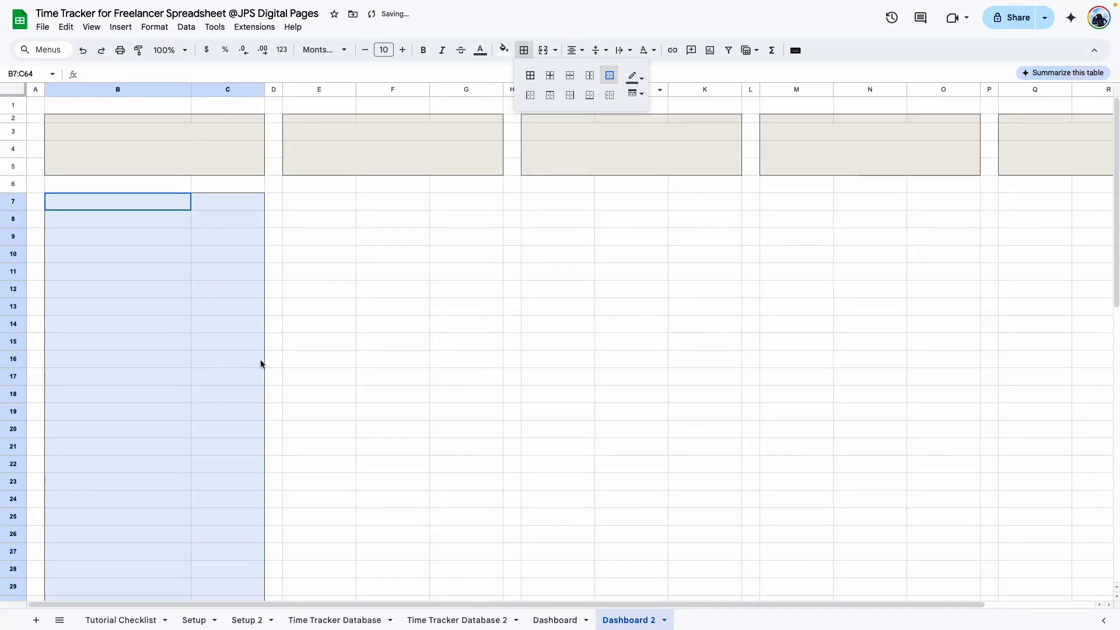
pyautogui.click(609, 74)
pyautogui.click(373, 359)
# Compare the block's header rows with the Dashboard sheet and apply an outer border around B7:C11 in Dashboard 2
pyautogui.click(61, 200)
pyautogui.hotkey('ctrl', 'shift', 'pageup')
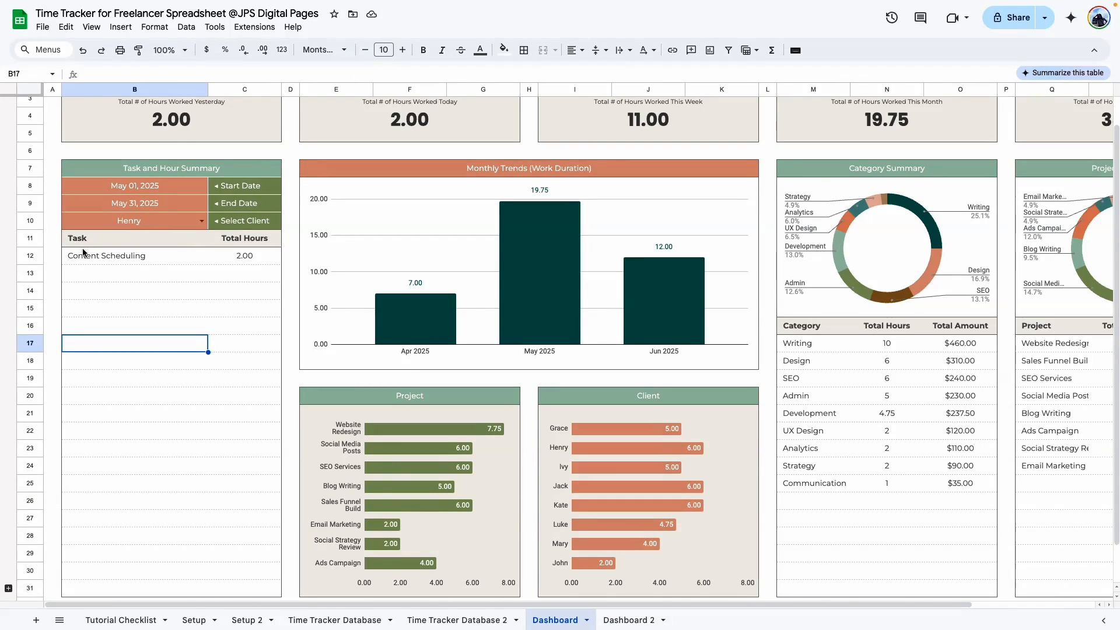
pyautogui.hotkey('ctrl', 'shift', 'pagedown')
pyautogui.moveTo(117, 201); pyautogui.dragTo(240, 273)
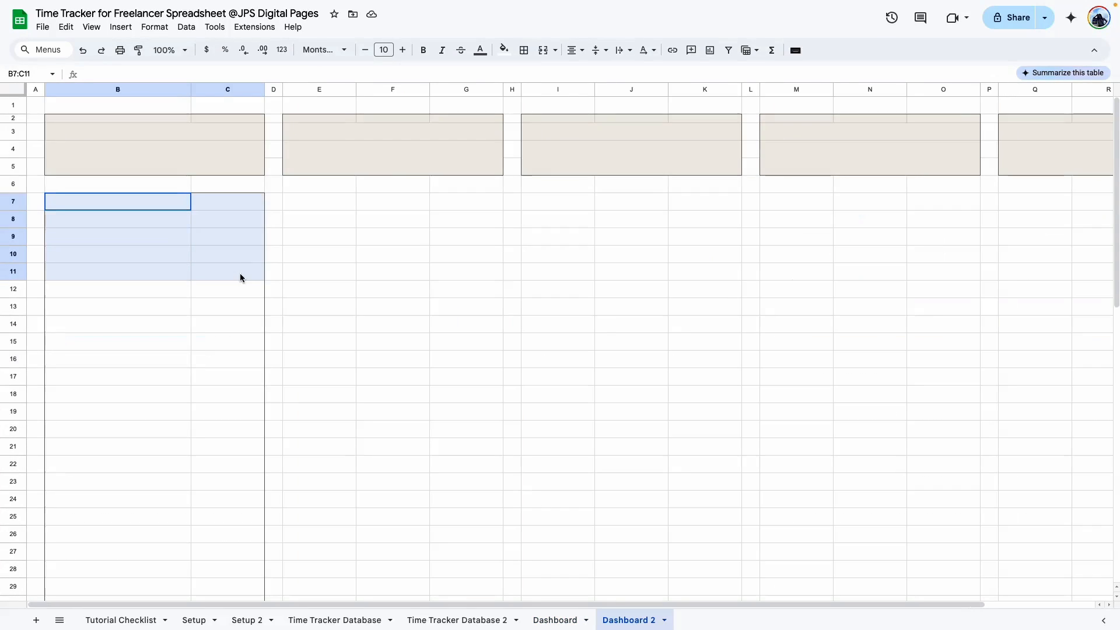
pyautogui.click(555, 50)
pyautogui.click(397, 377)
# Merge B7:C7 and enter the title "Task and Hour Summary" in it
pyautogui.click(53, 198)
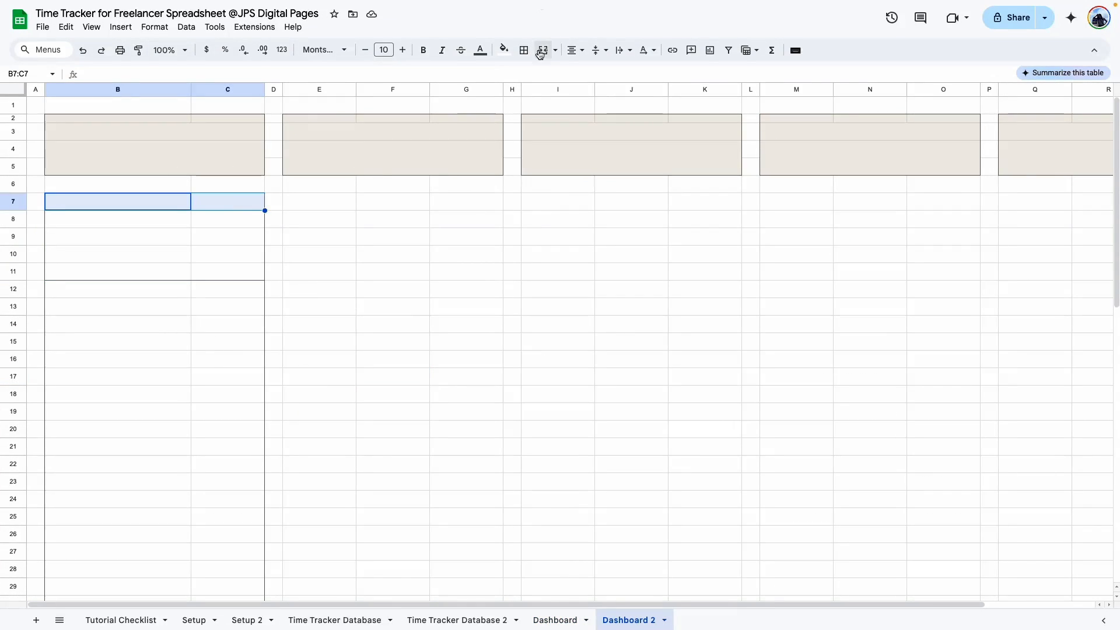
pyautogui.write('Task and Hour Summary')
pyautogui.click(107, 252)
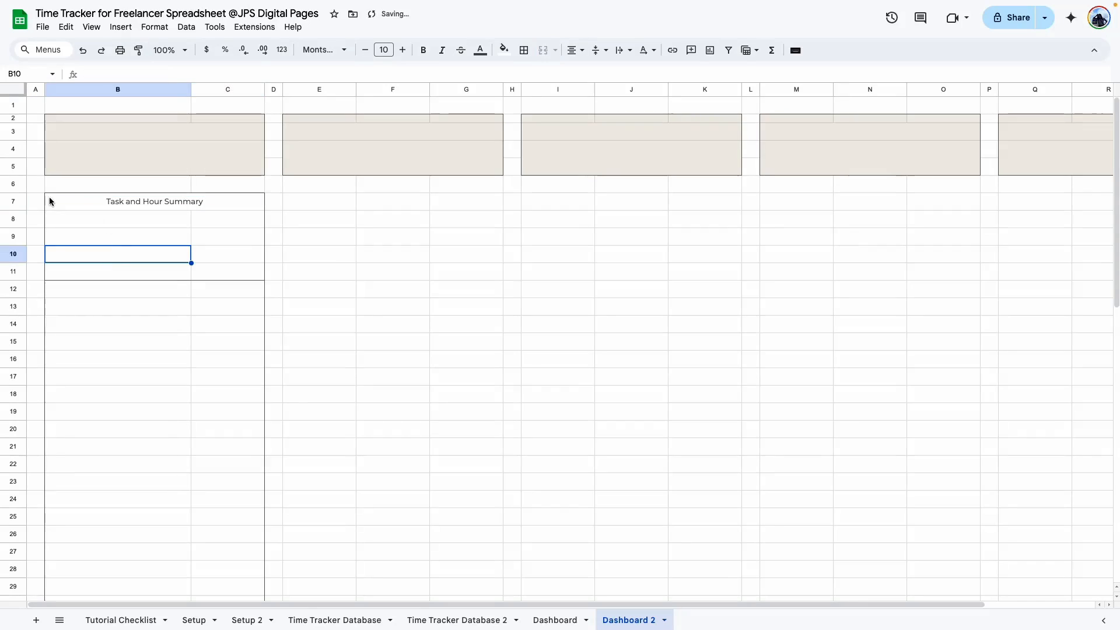
# Enter the labels "Start date", "End date" and "Client name" in cells C8 to C10
pyautogui.click(222, 225)
pyautogui.write('Start ')
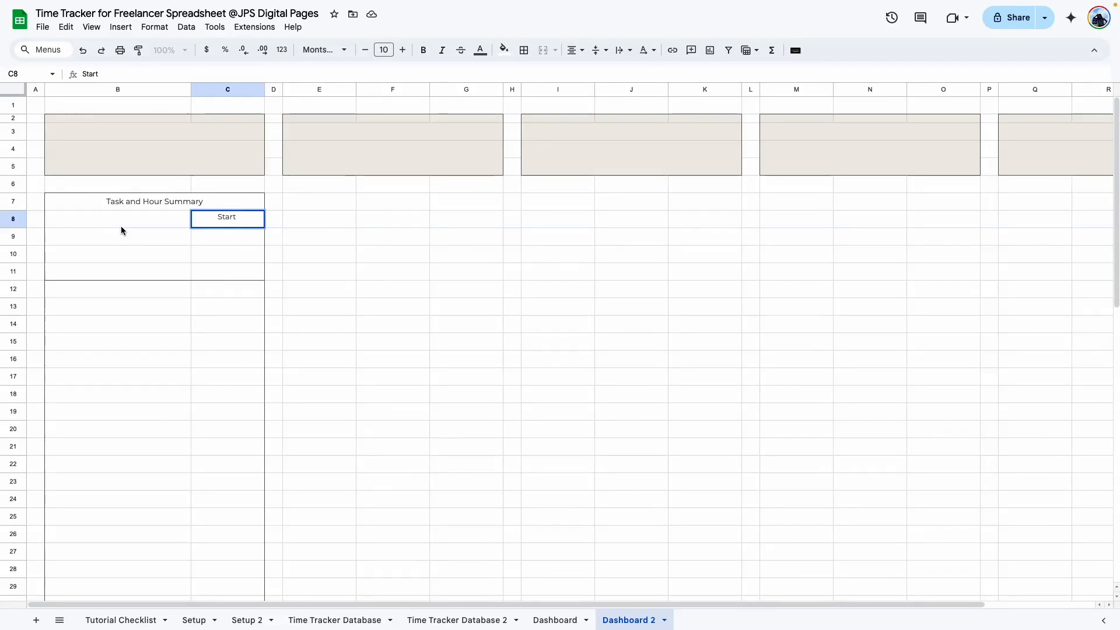
pyautogui.write('date')
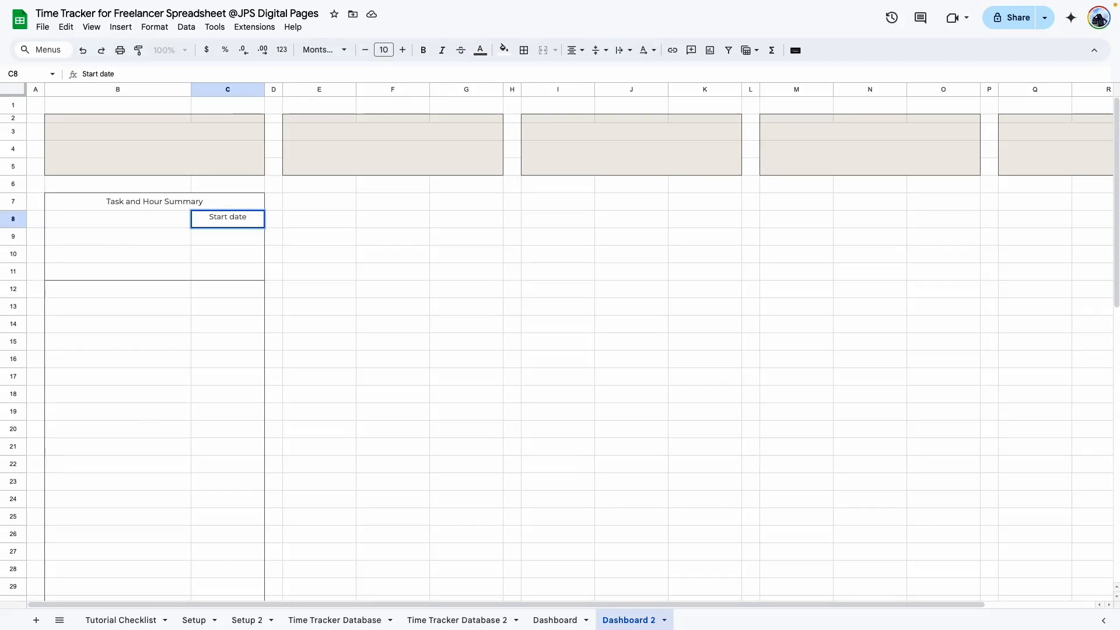
pyautogui.press('Return')
pyautogui.write('End date')
pyautogui.press('Return')
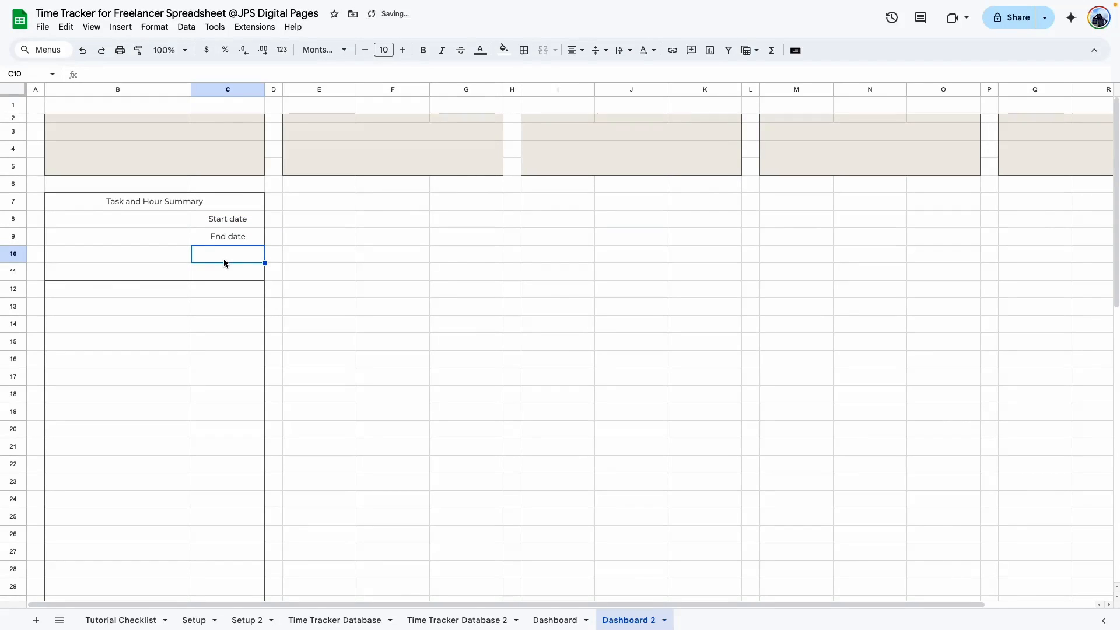
pyautogui.write('Client name')
# Enter the column headers "Task" in B11 and "Time" in C11
pyautogui.click(115, 272)
pyautogui.write('Task')
pyautogui.click(255, 274)
pyautogui.write('Time')
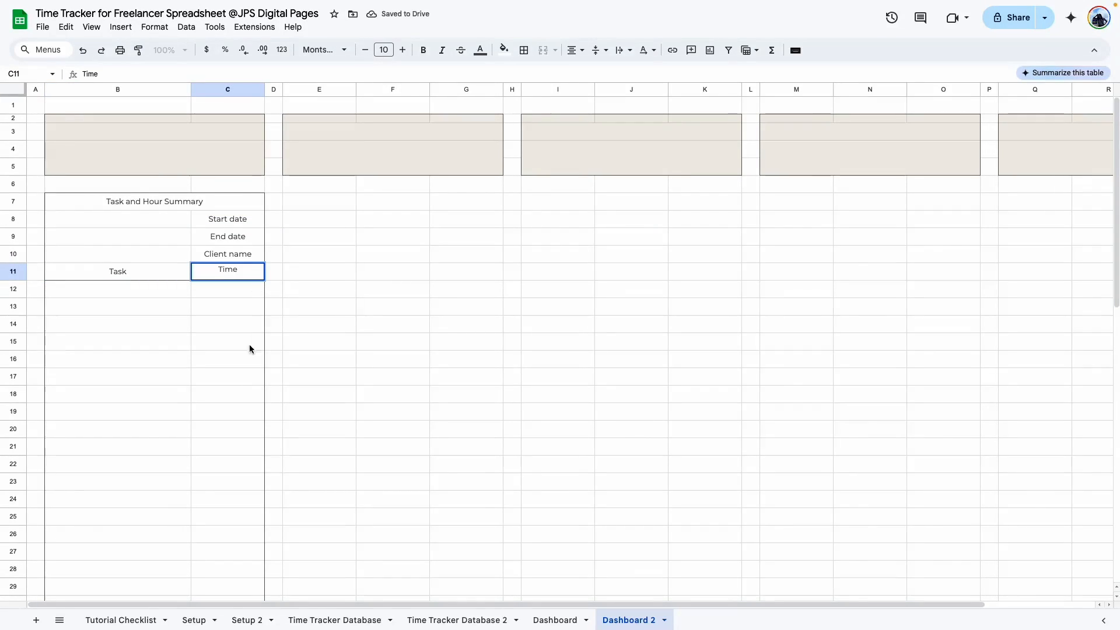
pyautogui.click(116, 428)
# Apply an outer border around B7:C10 to separate the title and filter rows from the column headers
pyautogui.moveTo(74, 202); pyautogui.dragTo(243, 264)
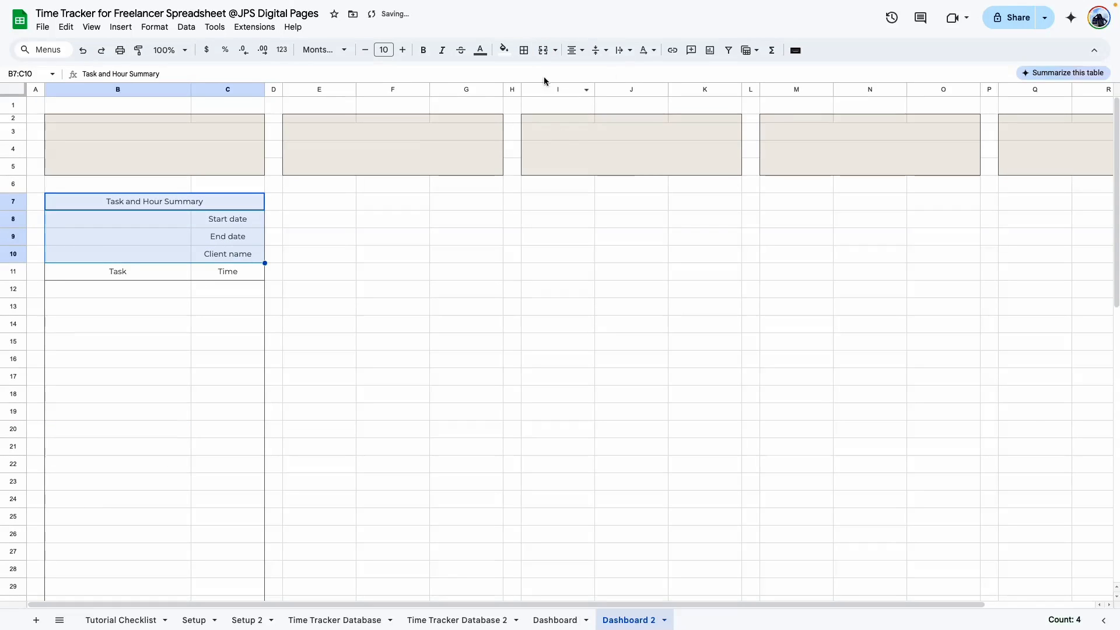
pyautogui.click(524, 51)
pyautogui.click(601, 72)
pyautogui.click(117, 498)
# Color the summary block with a sage green title, orange B8:C10 with white text, and a light beige Task and Time row
pyautogui.click(67, 202)
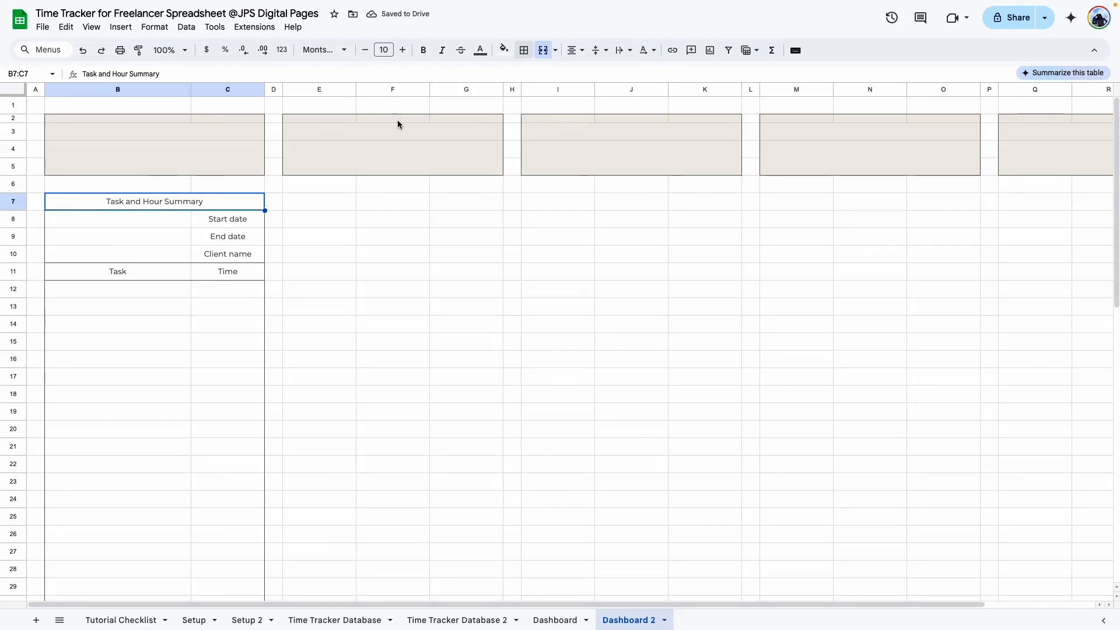
pyautogui.click(504, 50)
pyautogui.click(601, 208)
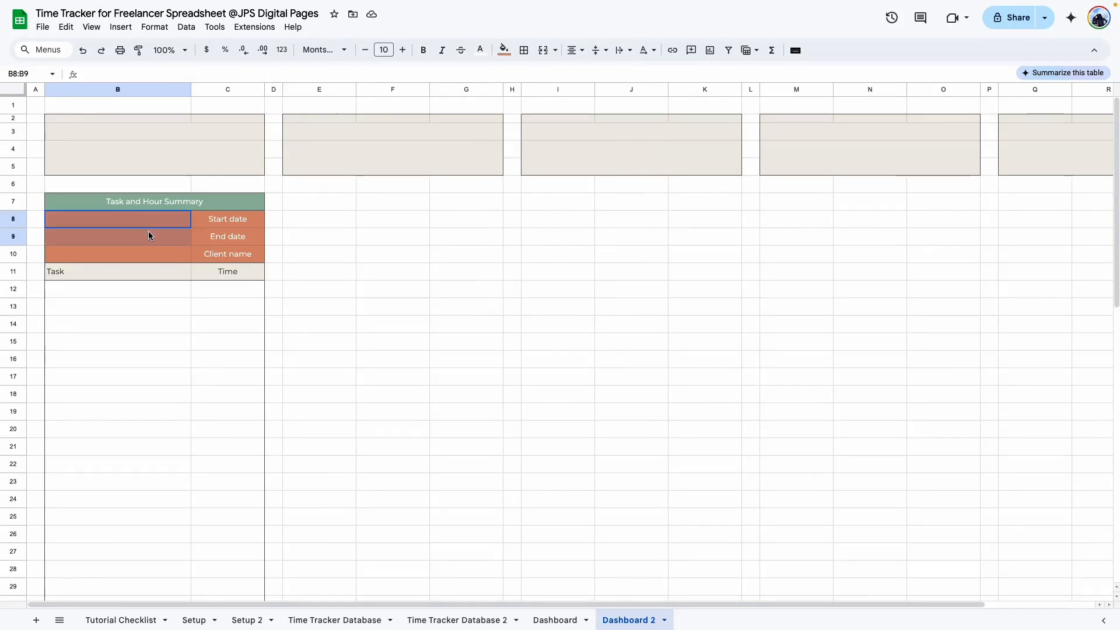
# Add a data validation rule to B8:B9 that requires a valid date, shows help text and rejects invalid input
pyautogui.click(161, 260)
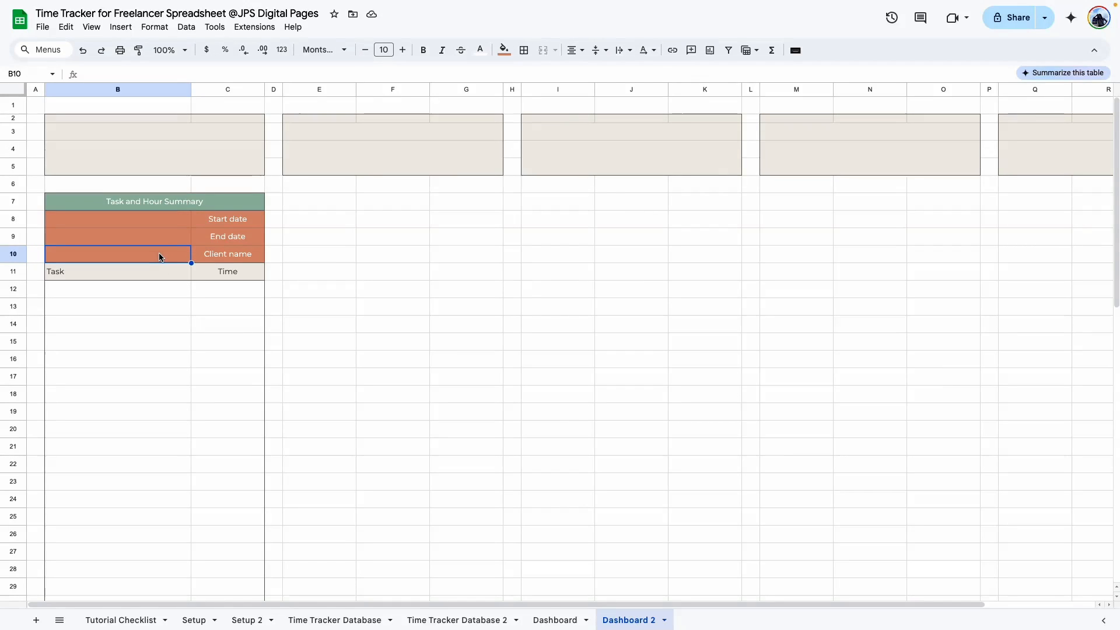
pyautogui.moveTo(164, 221); pyautogui.dragTo(167, 230)
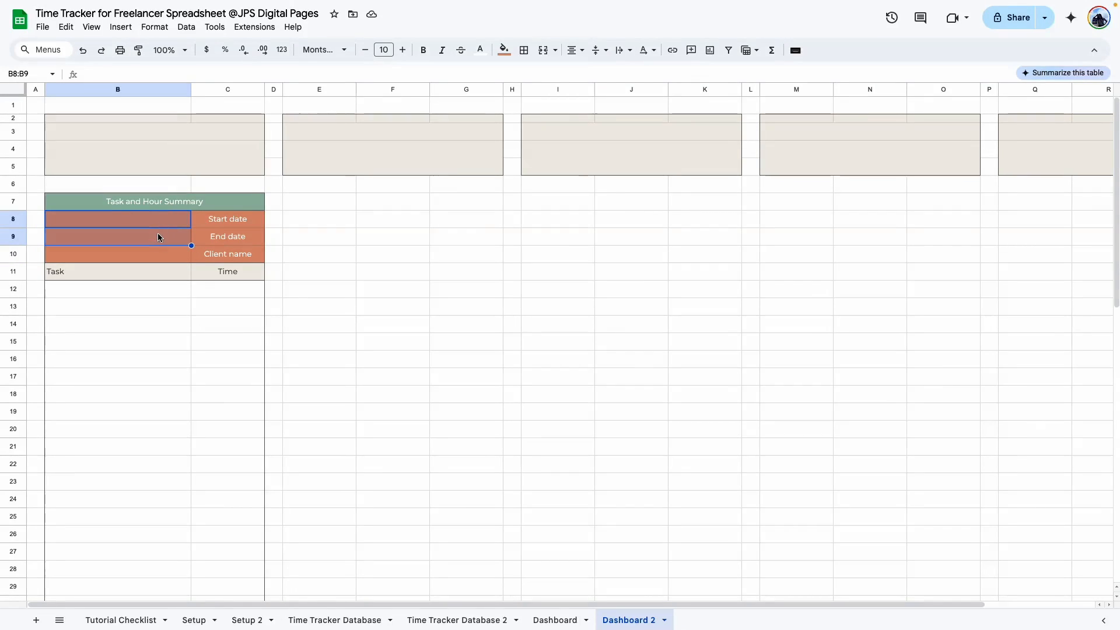
pyautogui.click(186, 27)
pyautogui.click(223, 290)
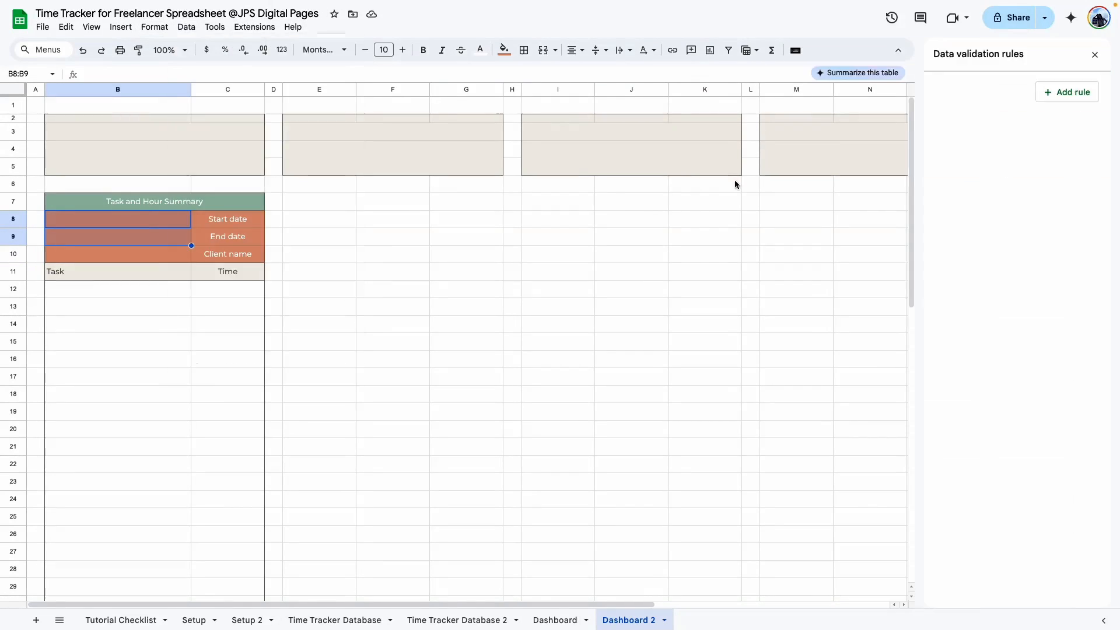
pyautogui.click(1068, 92)
pyautogui.click(1015, 170)
pyautogui.click(973, 318)
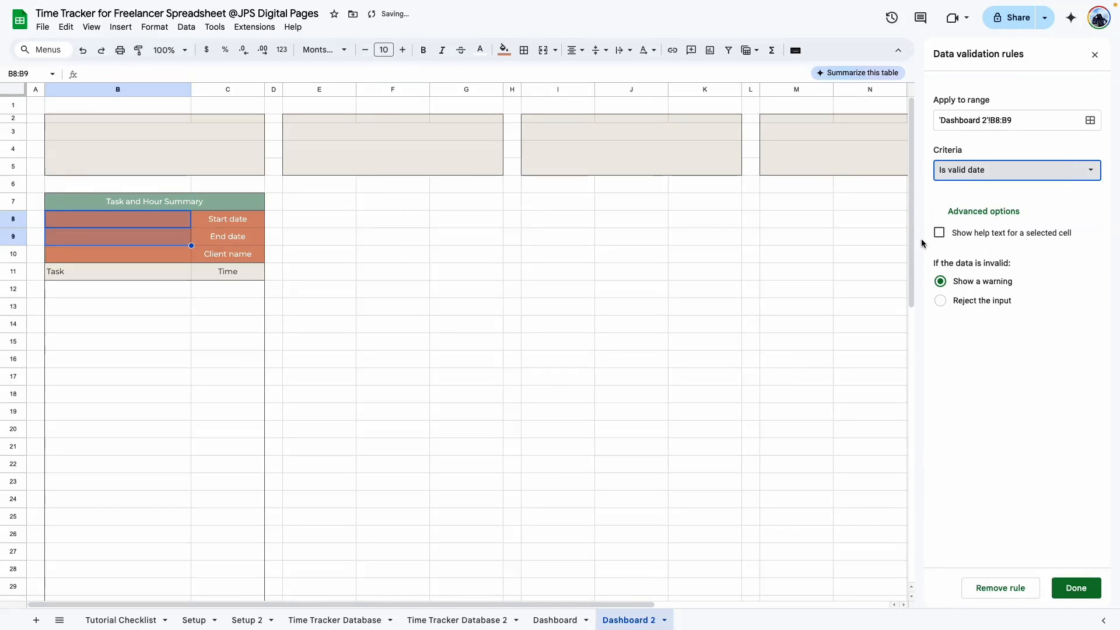
pyautogui.click(940, 232)
pyautogui.click(940, 330)
pyautogui.click(1077, 588)
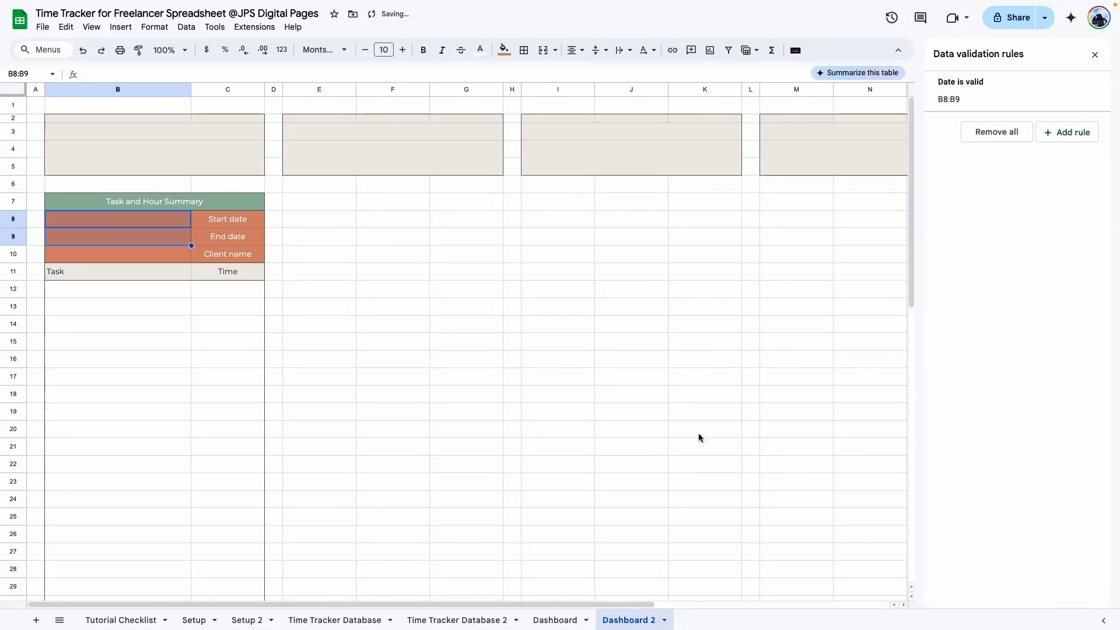
# Set the start date in B8 to 5/14/2025 and the end date in B9 to 5/31/2025
pyautogui.click(140, 359)
pyautogui.doubleClick(155, 219)
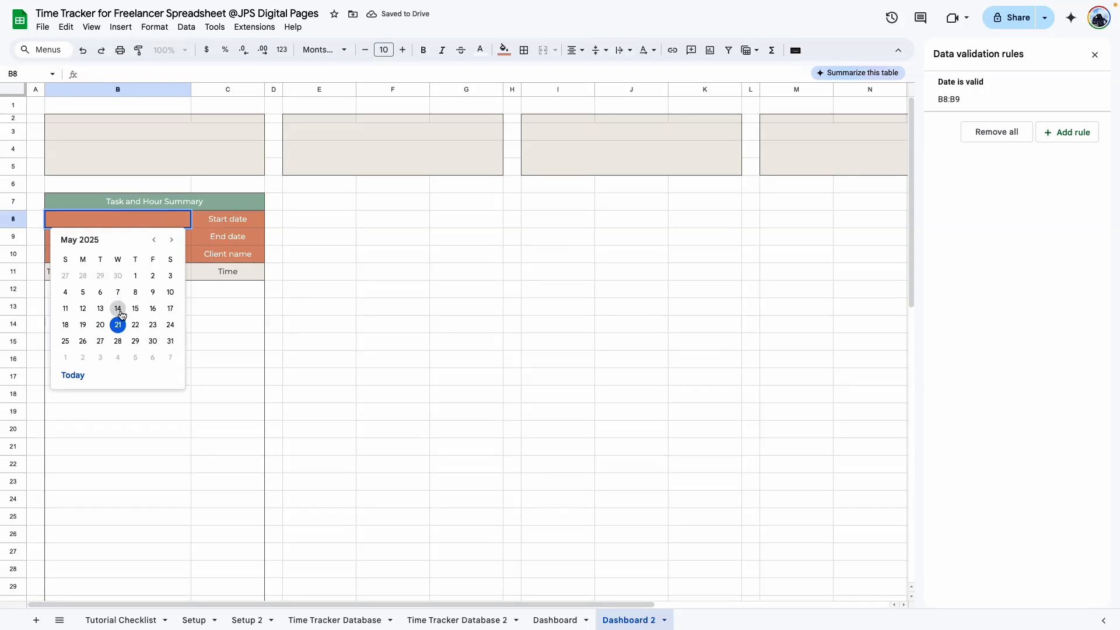
pyautogui.click(118, 308)
pyautogui.doubleClick(156, 238)
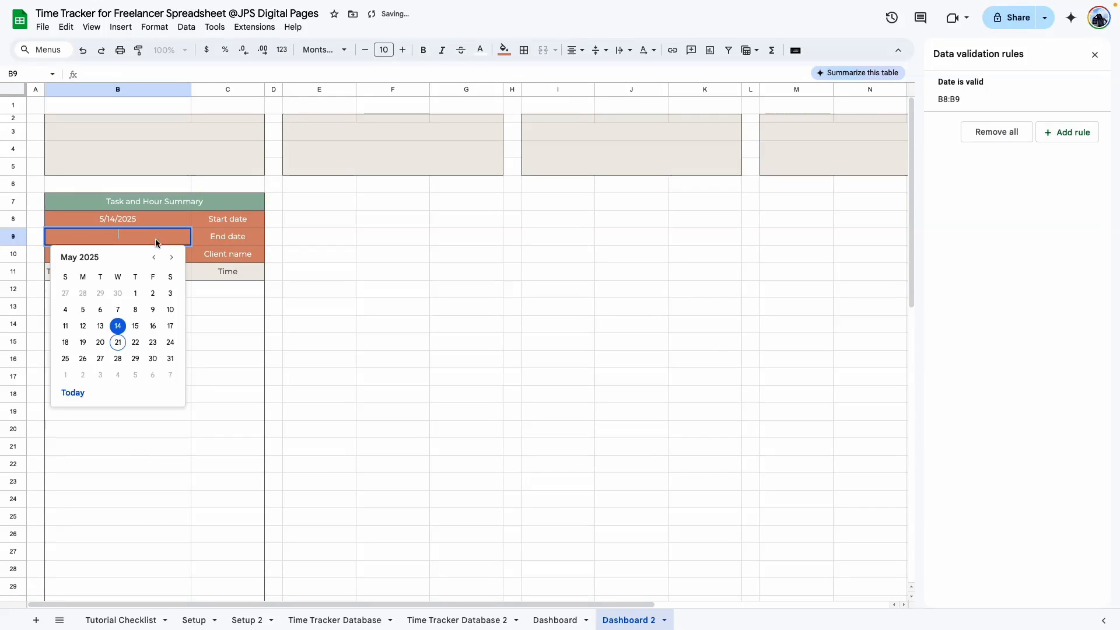
pyautogui.click(169, 359)
pyautogui.click(139, 308)
# Apply a custom date format to B8:B9 with full month name, day with leading zero, comma and full numeric year
pyautogui.moveTo(135, 222); pyautogui.dragTo(144, 232)
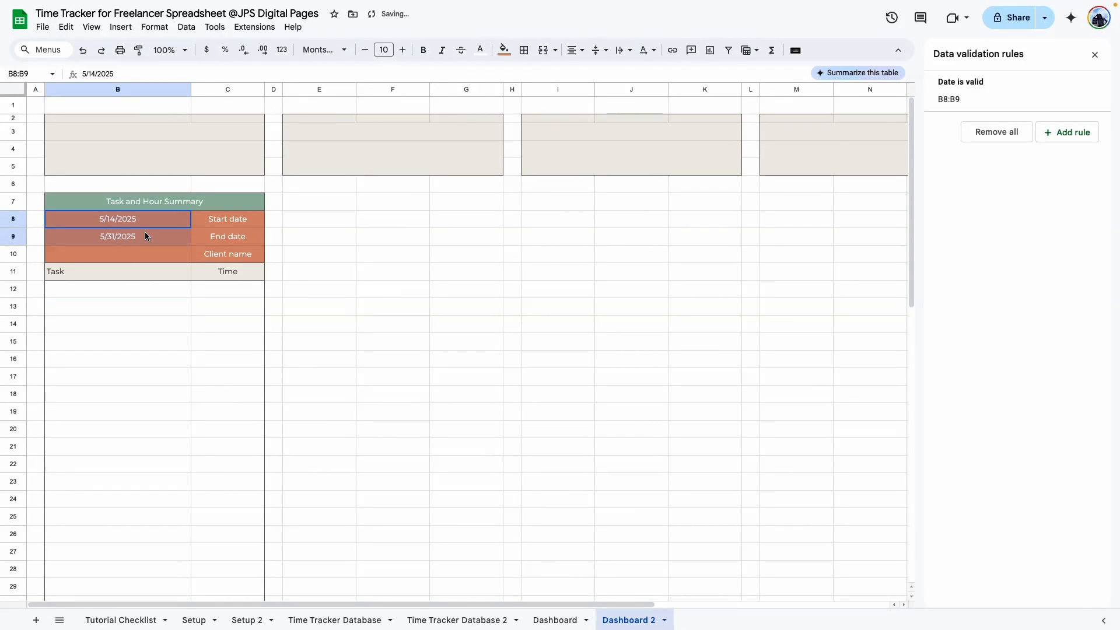
pyautogui.click(154, 27)
pyautogui.moveTo(175, 76)
pyautogui.click(379, 518)
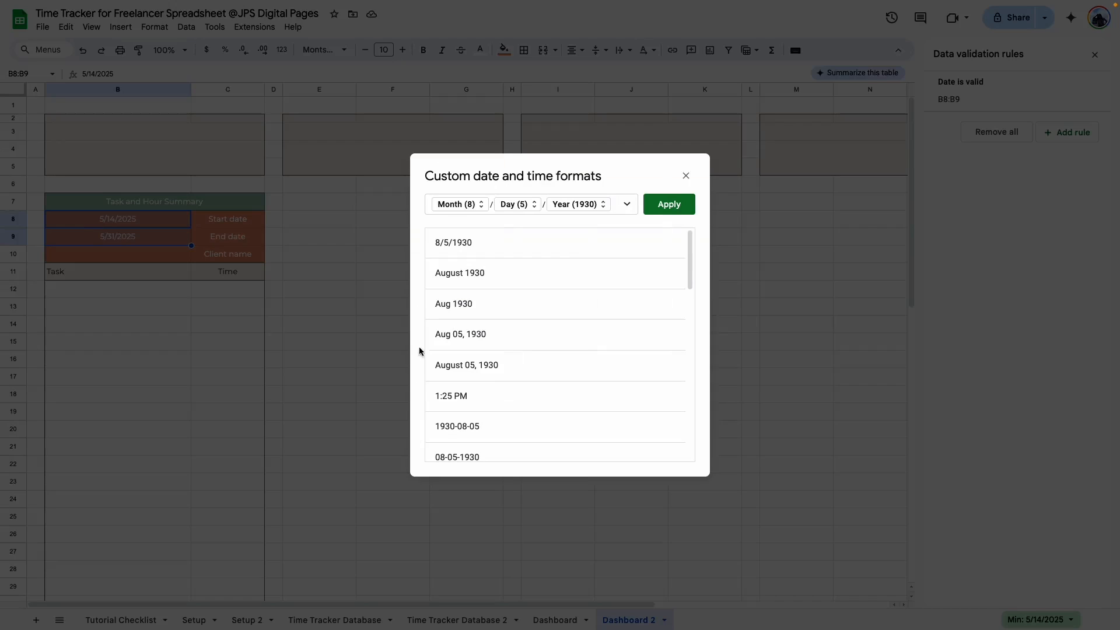
pyautogui.click(467, 402)
pyautogui.click(464, 210)
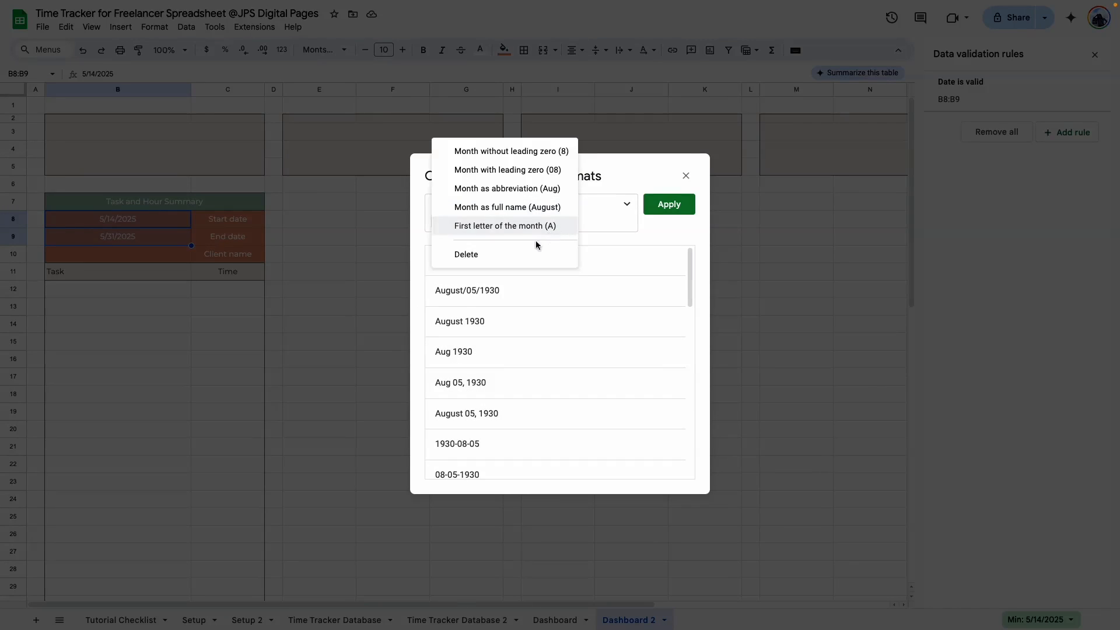
pyautogui.click(508, 208)
pyautogui.click(546, 204)
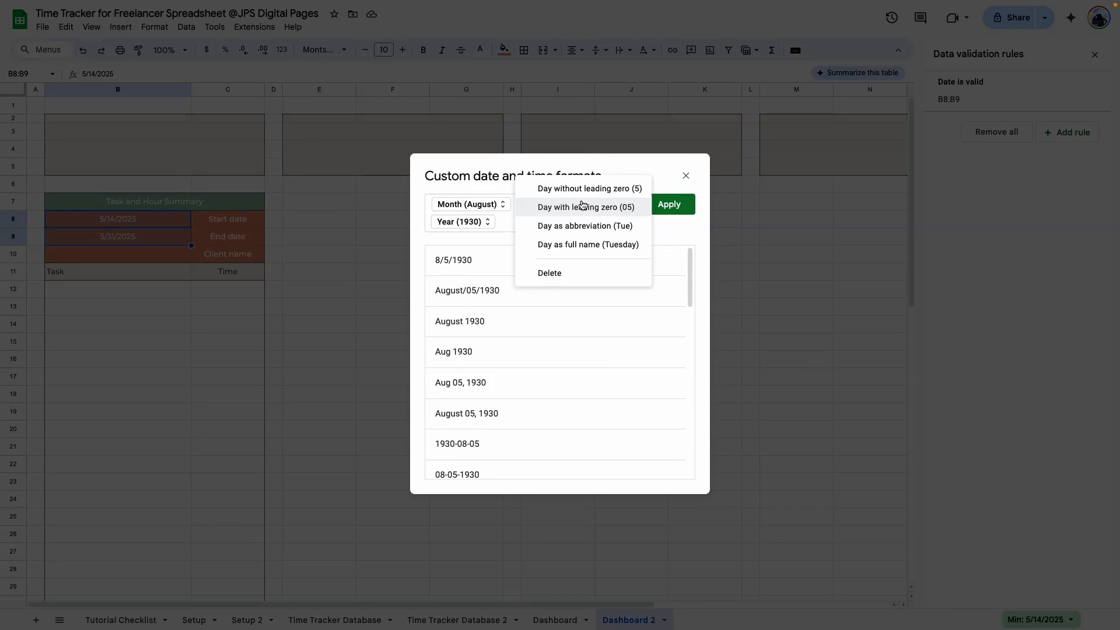
pyautogui.click(570, 215)
pyautogui.click(462, 223)
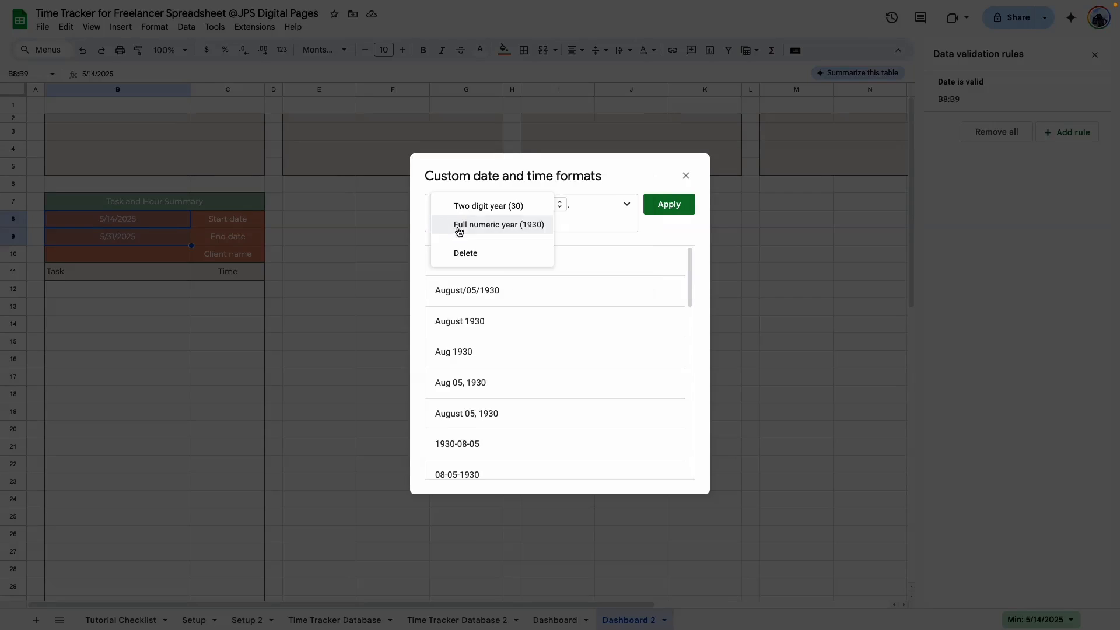
pyautogui.click(662, 210)
pyautogui.click(319, 394)
# Add a dropdown from a range to B10, sourced from Setup 2 client names H3:H19, with the Arrow display style
pyautogui.click(150, 257)
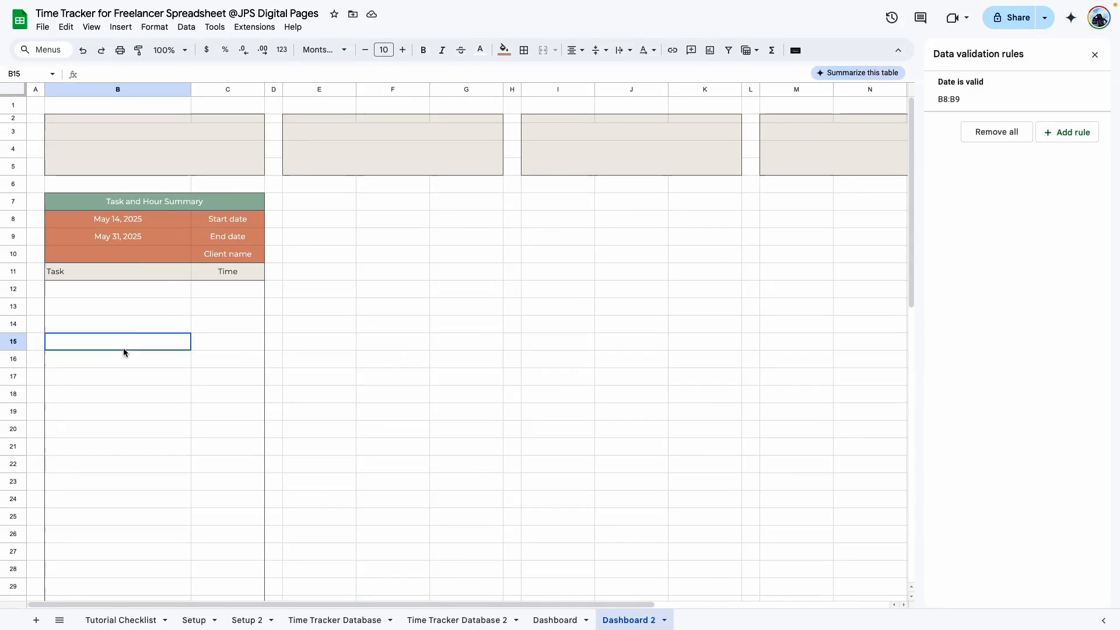
pyautogui.click(1067, 132)
pyautogui.click(1010, 171)
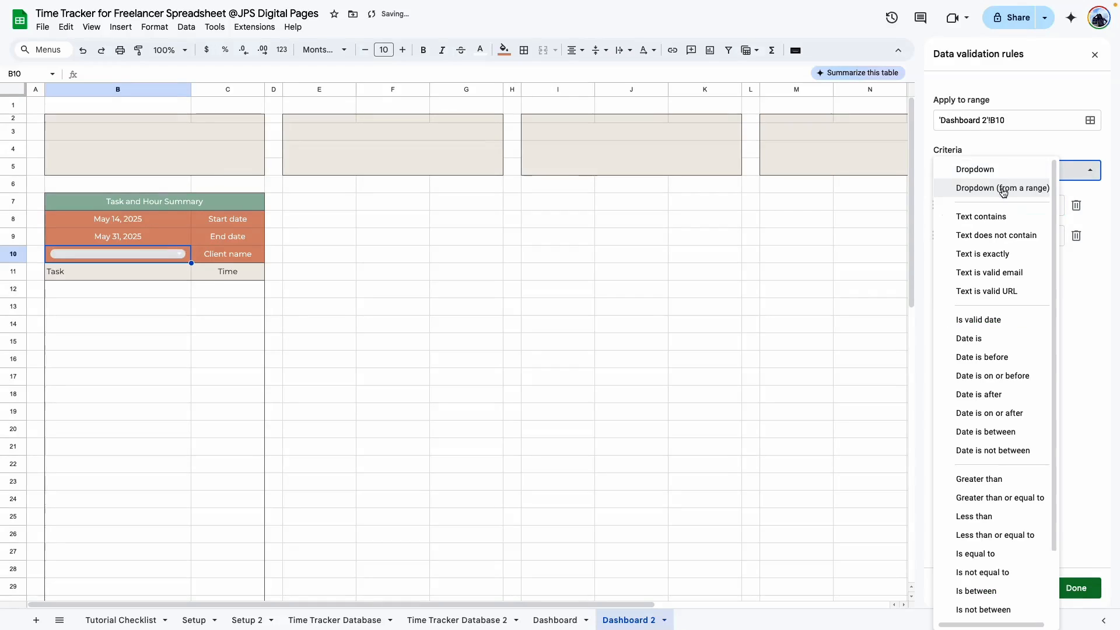
pyautogui.click(1003, 188)
pyautogui.click(247, 620)
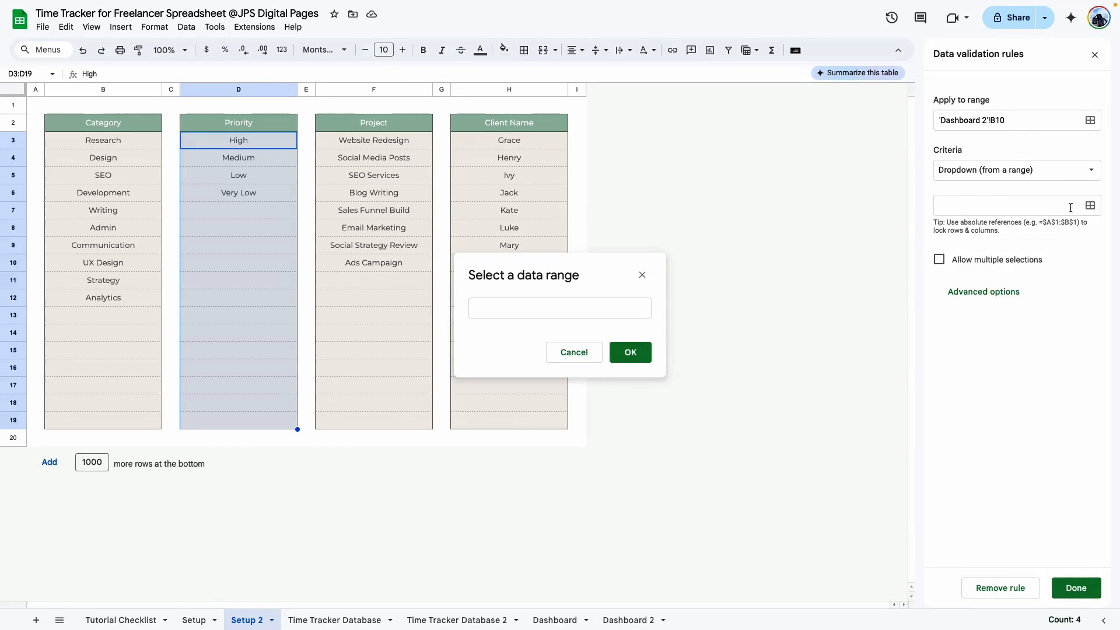
pyautogui.moveTo(534, 142); pyautogui.dragTo(509, 420)
pyautogui.click(630, 352)
pyautogui.scroll(-2, 1053, 396)
pyautogui.scroll(-3, 1054, 397)
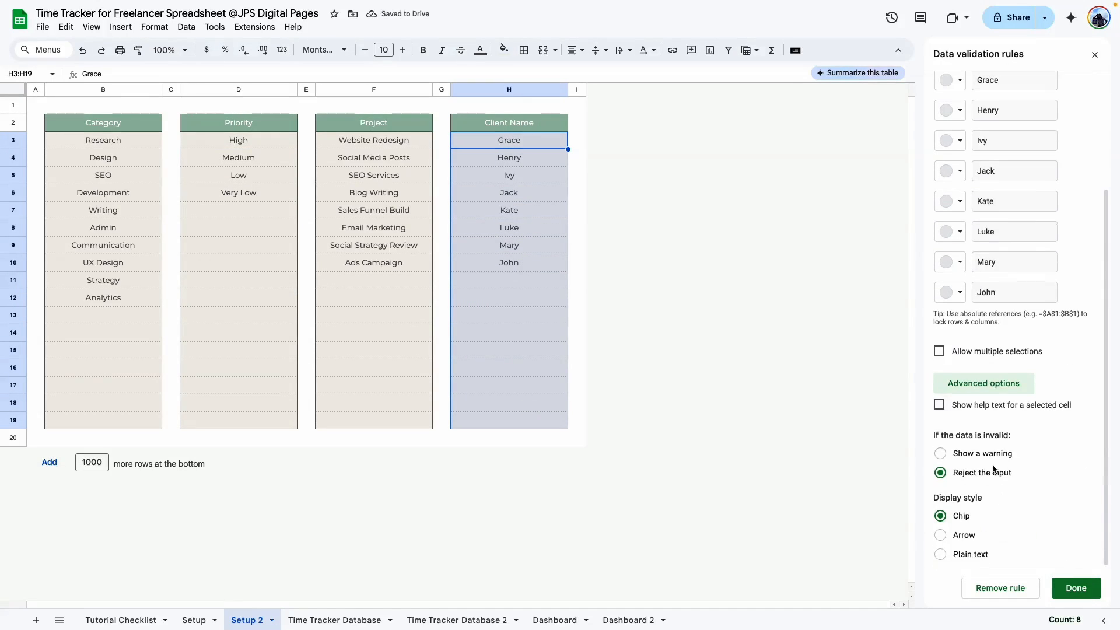
pyautogui.click(940, 535)
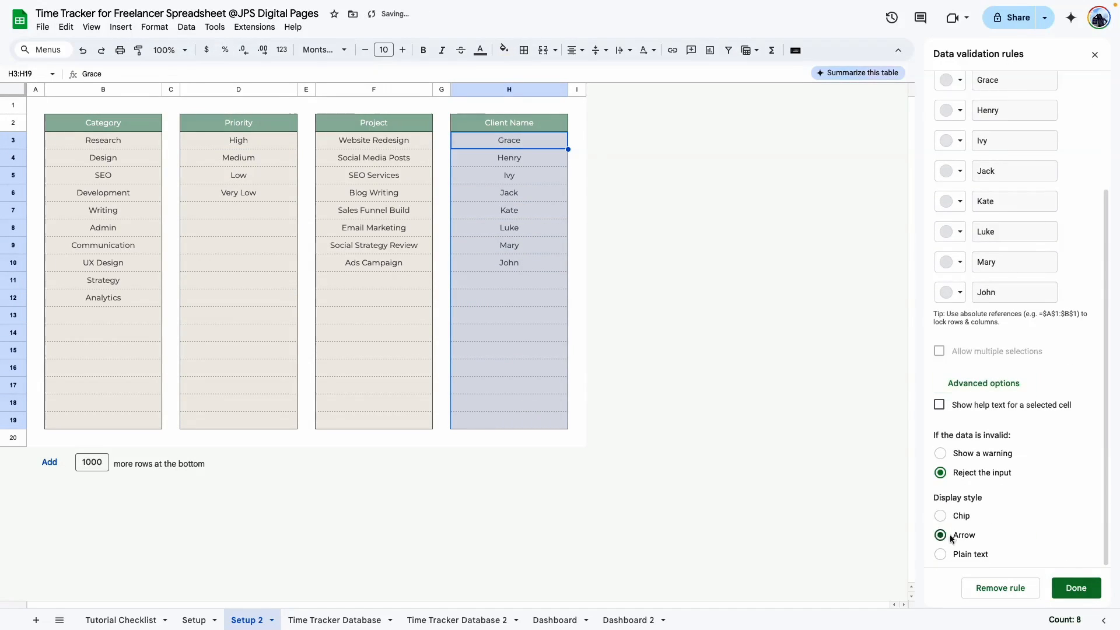
# Save the client list's validation rule and choose the third client in cell B10 of Dashboard 2
pyautogui.click(1075, 588)
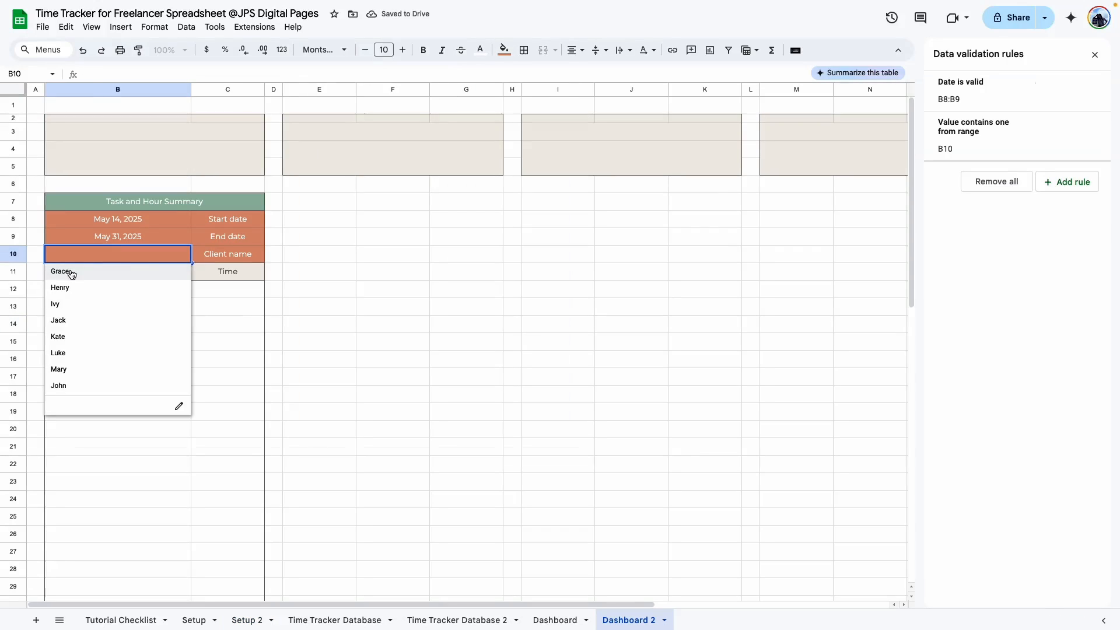
pyautogui.click(71, 272)
pyautogui.click(185, 254)
pyautogui.click(75, 304)
pyautogui.click(193, 387)
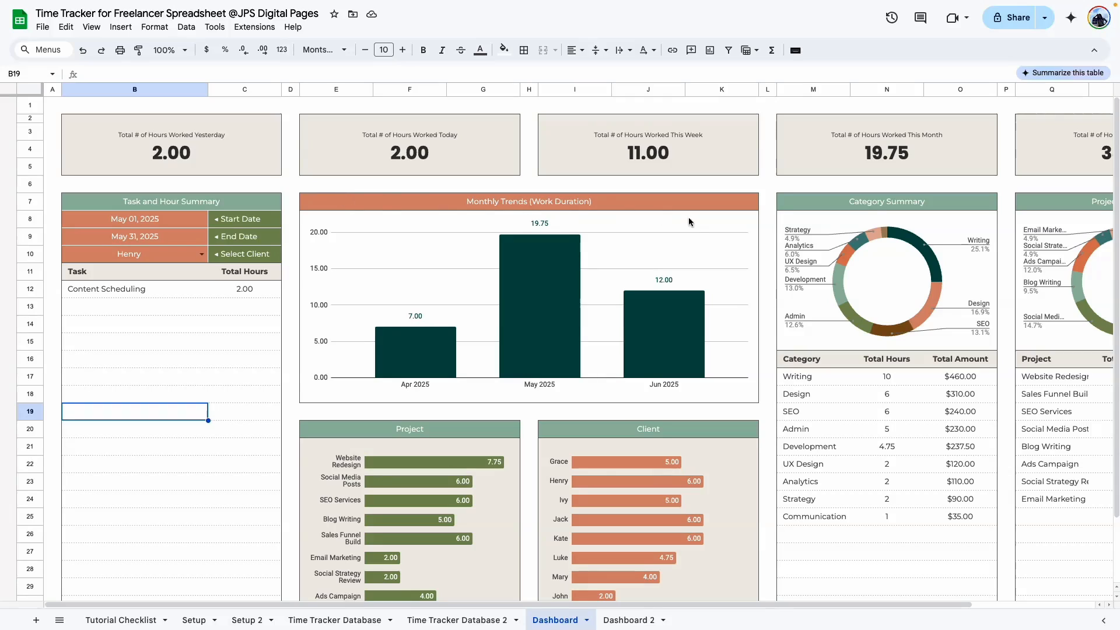
# Outline range E7:K18 on Dashboard 2 with an outer border, following the Monthly Trends block on the Dashboard sheet
pyautogui.scroll(-3, 354, 296)
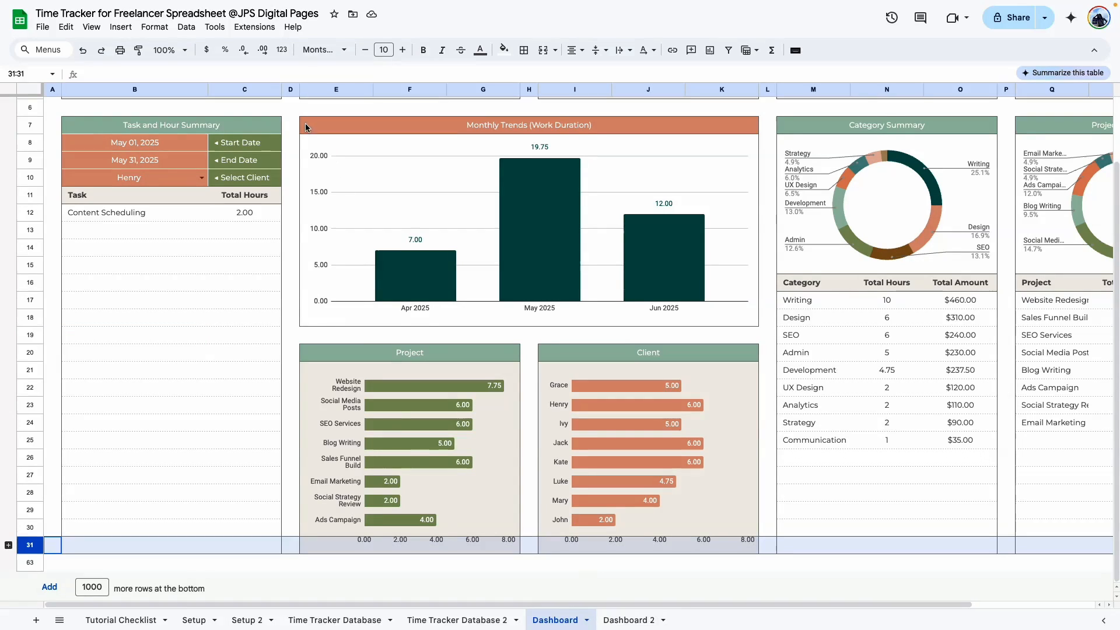
pyautogui.click(35, 319)
pyautogui.click(33, 353)
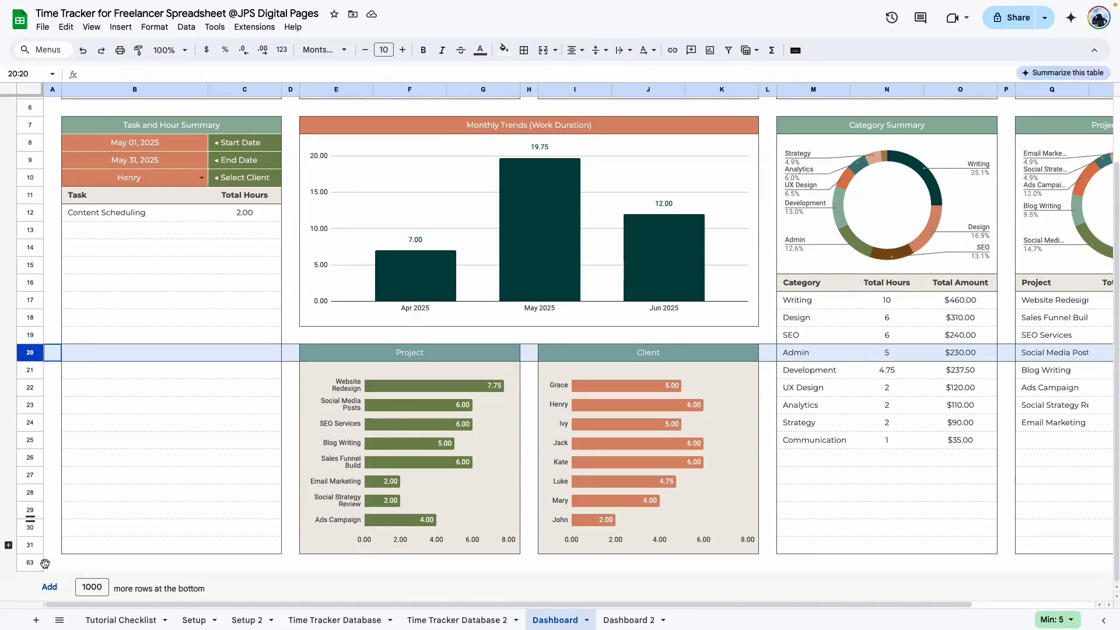
pyautogui.click(629, 620)
pyautogui.moveTo(310, 205); pyautogui.dragTo(697, 397)
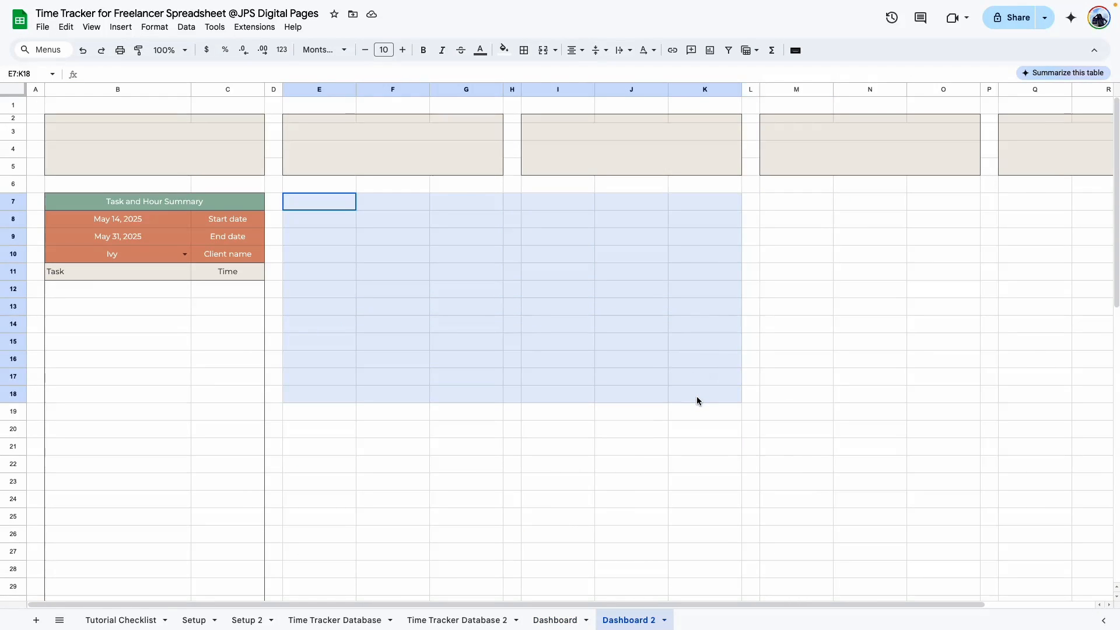
pyautogui.click(524, 49)
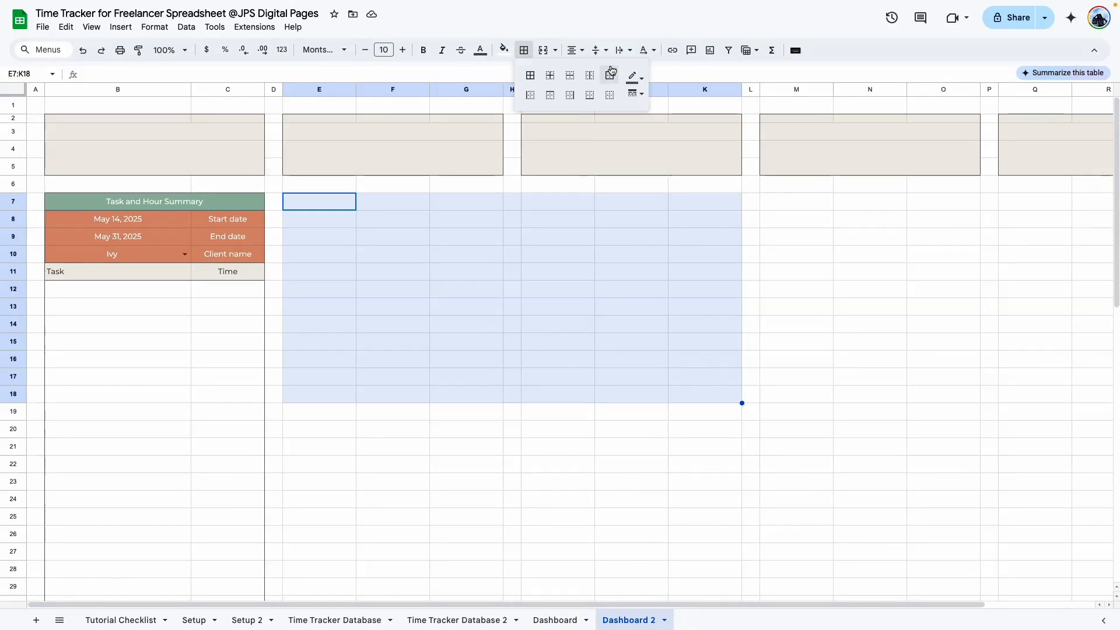
pyautogui.click(610, 72)
# Add an outer border around header cells E7:K7 and merge them
pyautogui.click(353, 202)
pyautogui.moveTo(366, 201); pyautogui.dragTo(687, 200)
pyautogui.click(524, 49)
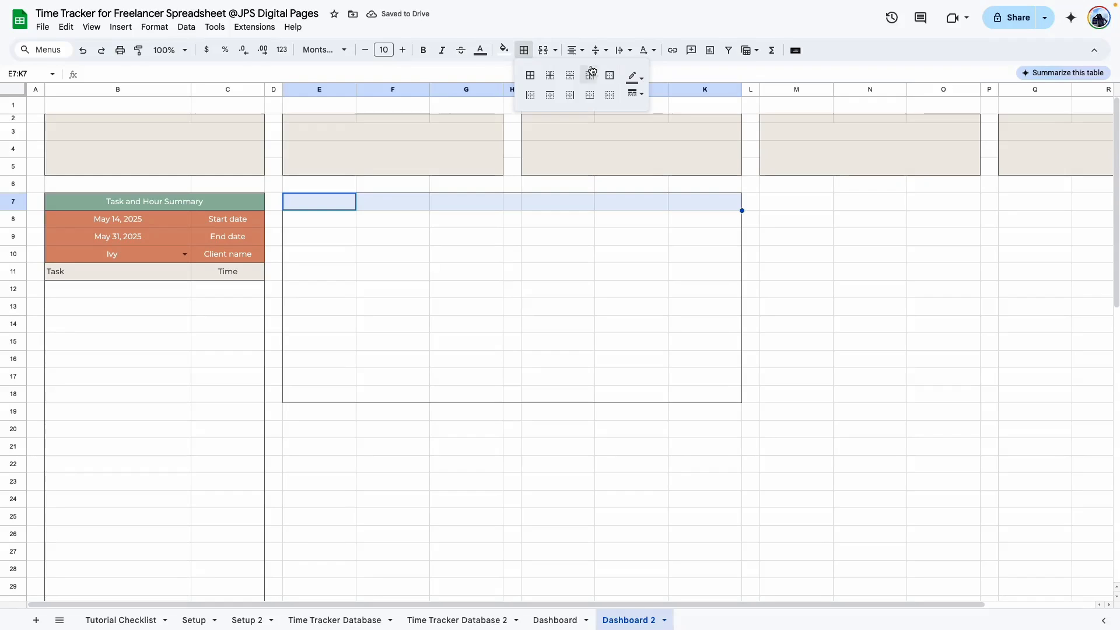
pyautogui.click(610, 76)
pyautogui.click(466, 324)
# Outline range E20:G31 with an outer border and merge its bordered header cells E20:G20
pyautogui.scroll(-4, 371, 278)
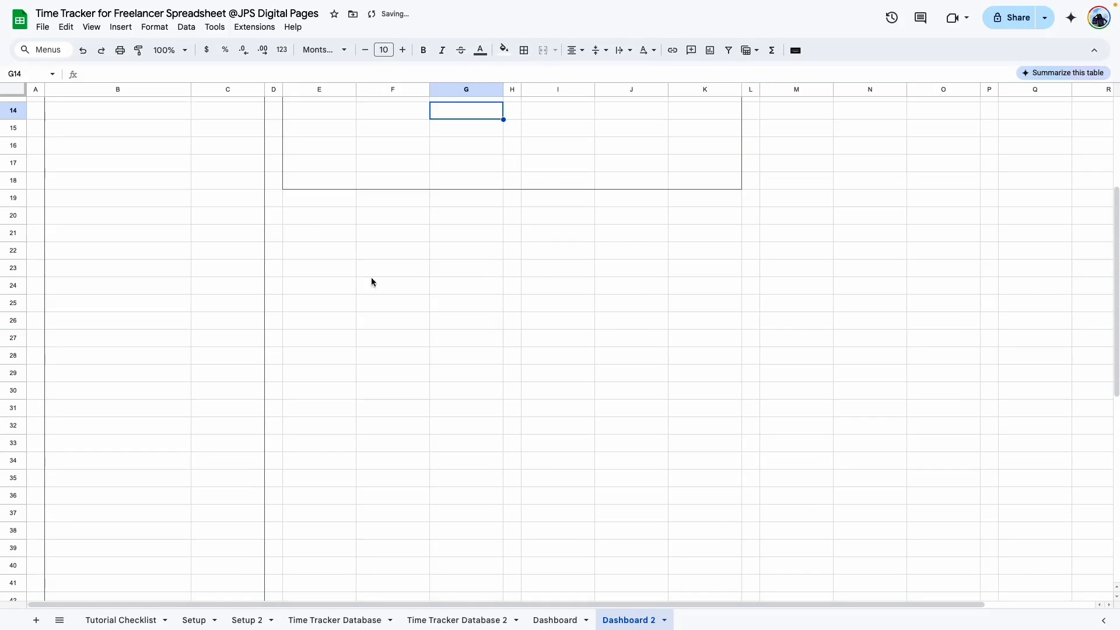
pyautogui.moveTo(304, 221); pyautogui.dragTo(472, 407)
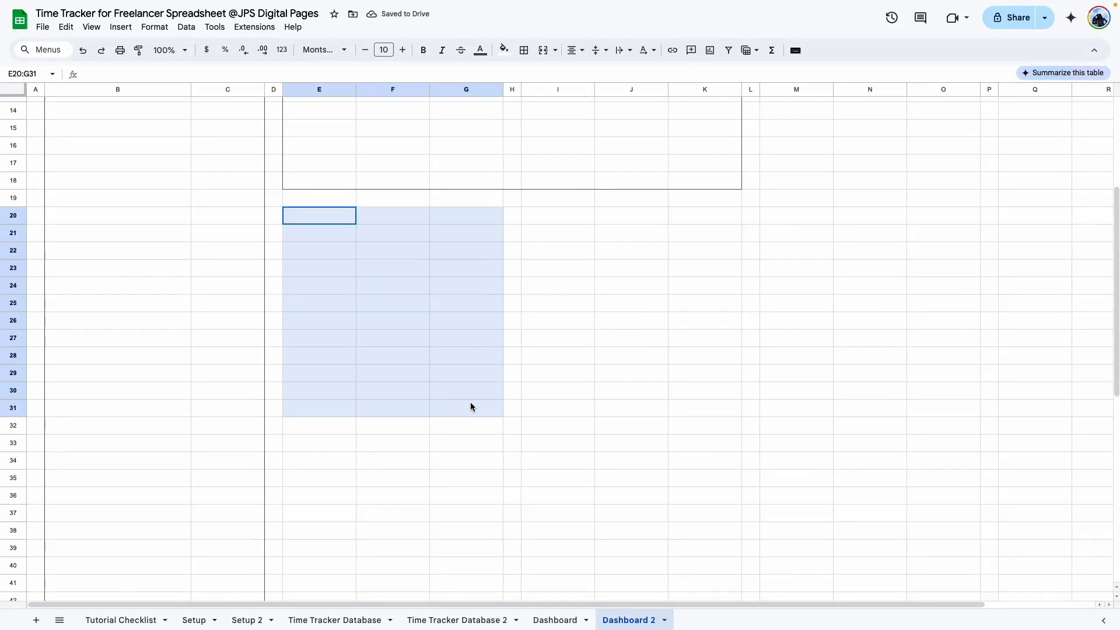
pyautogui.click(524, 49)
pyautogui.click(610, 76)
pyautogui.moveTo(309, 216); pyautogui.dragTo(484, 217)
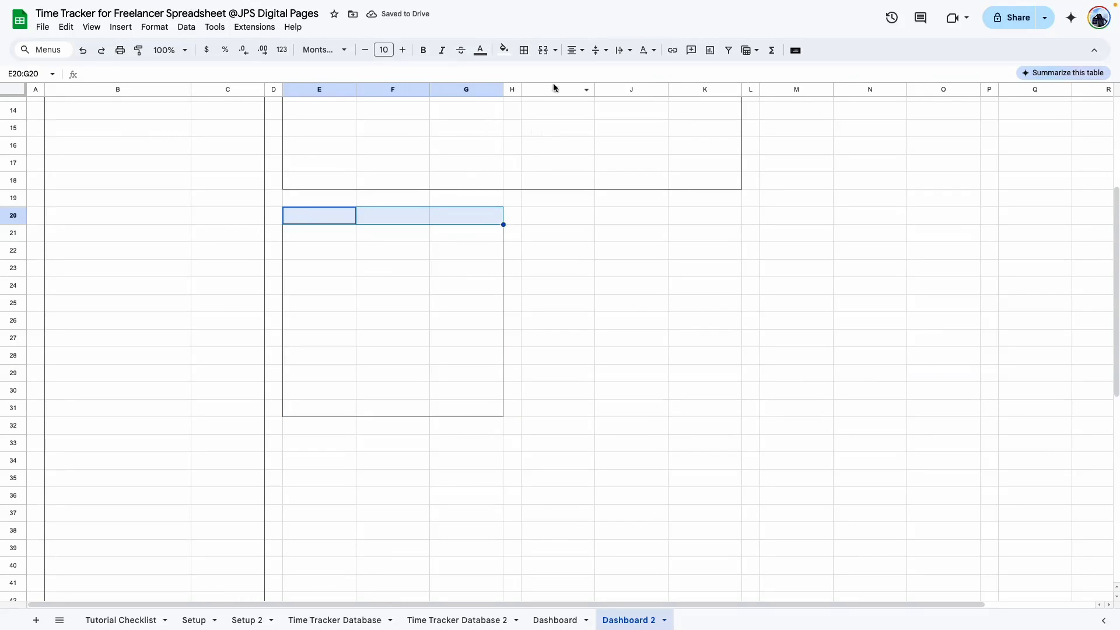
pyautogui.click(543, 50)
# Copy the formatting of block E20:G31 to the neighbouring block I20:K31
pyautogui.moveTo(350, 215); pyautogui.dragTo(380, 408)
pyautogui.click(138, 49)
pyautogui.click(546, 217)
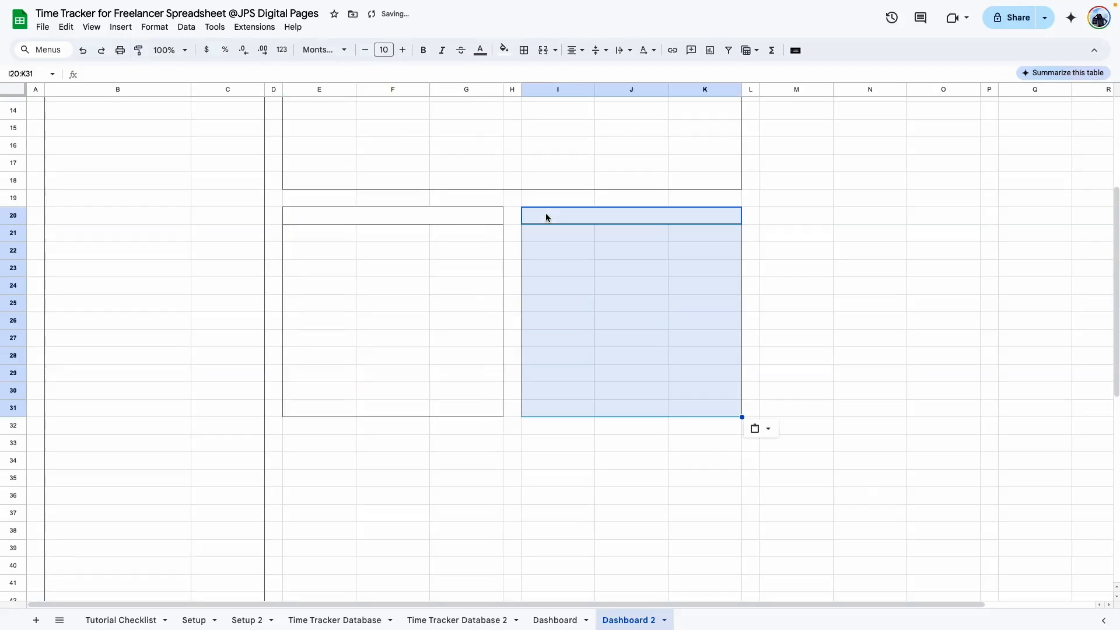
# Fill the two row 20 headers dark green and header E7:K7 sage green, and title E7 "Monthly Trends (Work Duration)"
pyautogui.scroll(5, 541, 518)
pyautogui.click(405, 204)
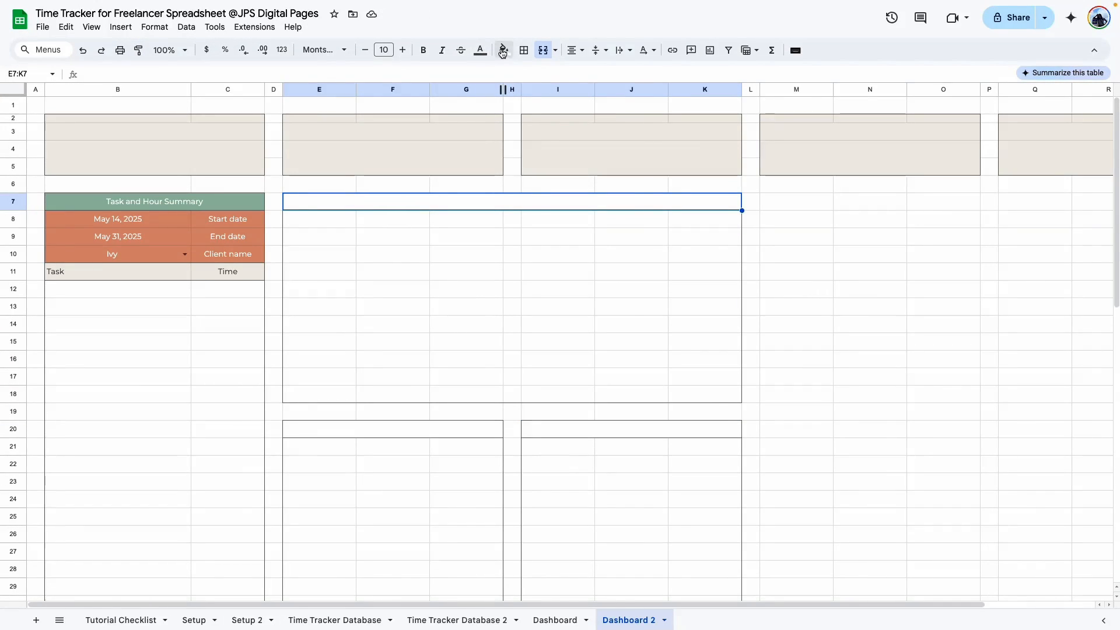
pyautogui.click(504, 49)
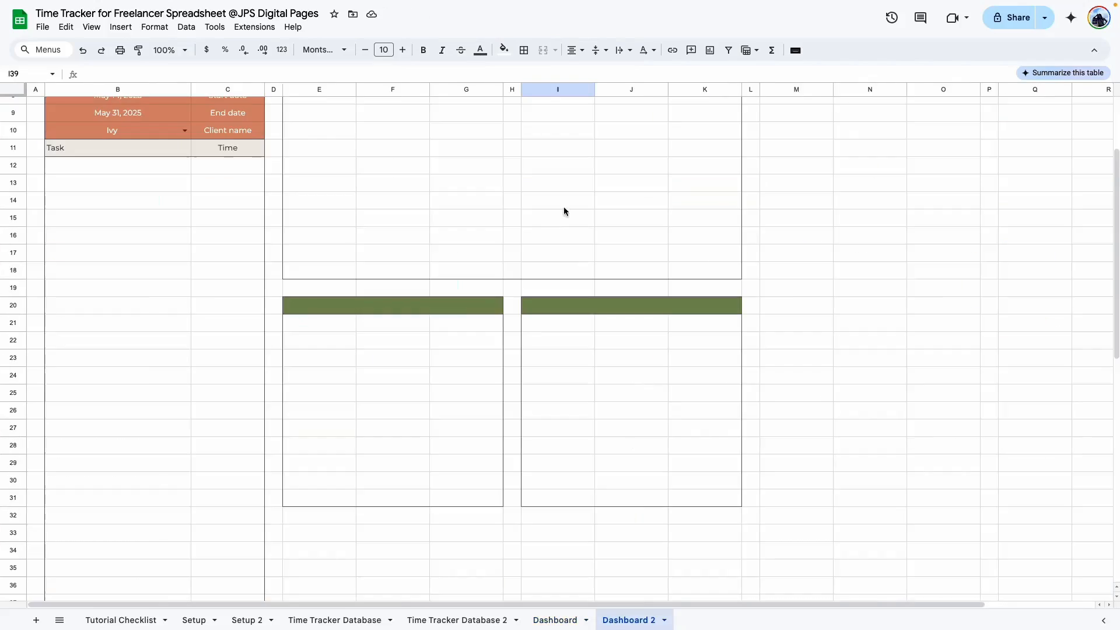
pyautogui.scroll(3, 443, 265)
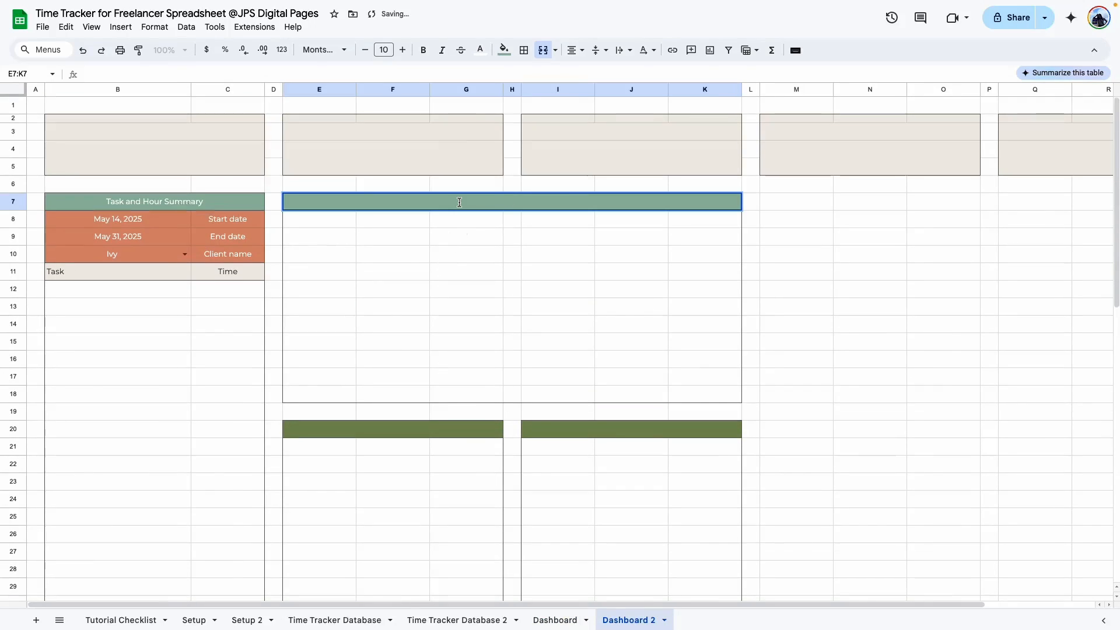
pyautogui.click(440, 294)
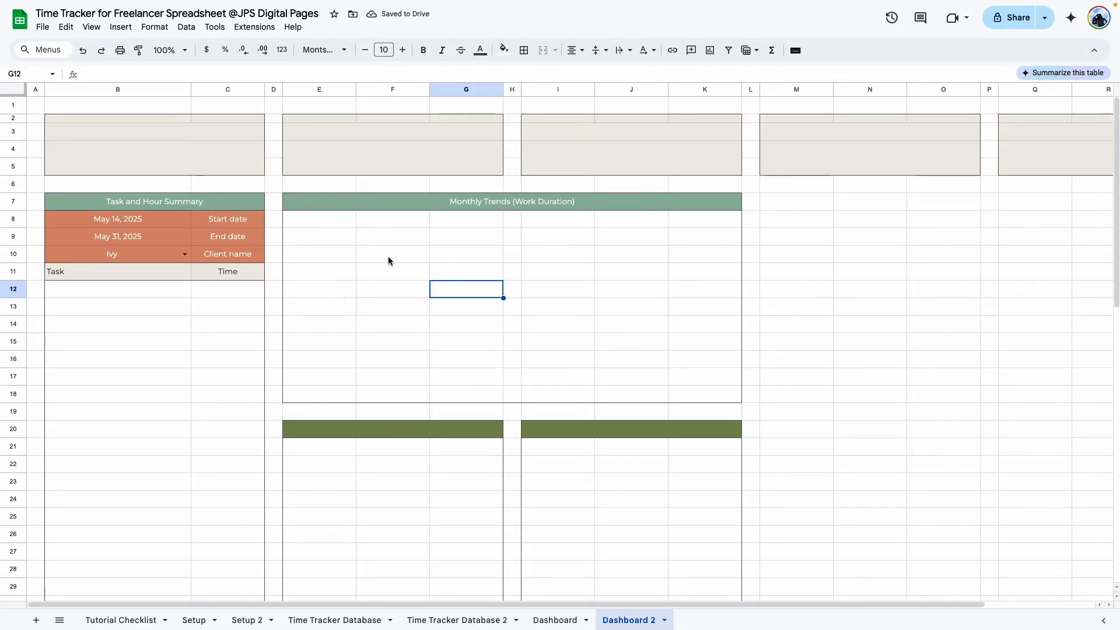
# Link header E20:G20 on Dashboard 2 to the Project heading with ='Time Tracker Database 2'!D2, modelled on the Dashboard sheet
pyautogui.scroll(-3, 546, 300)
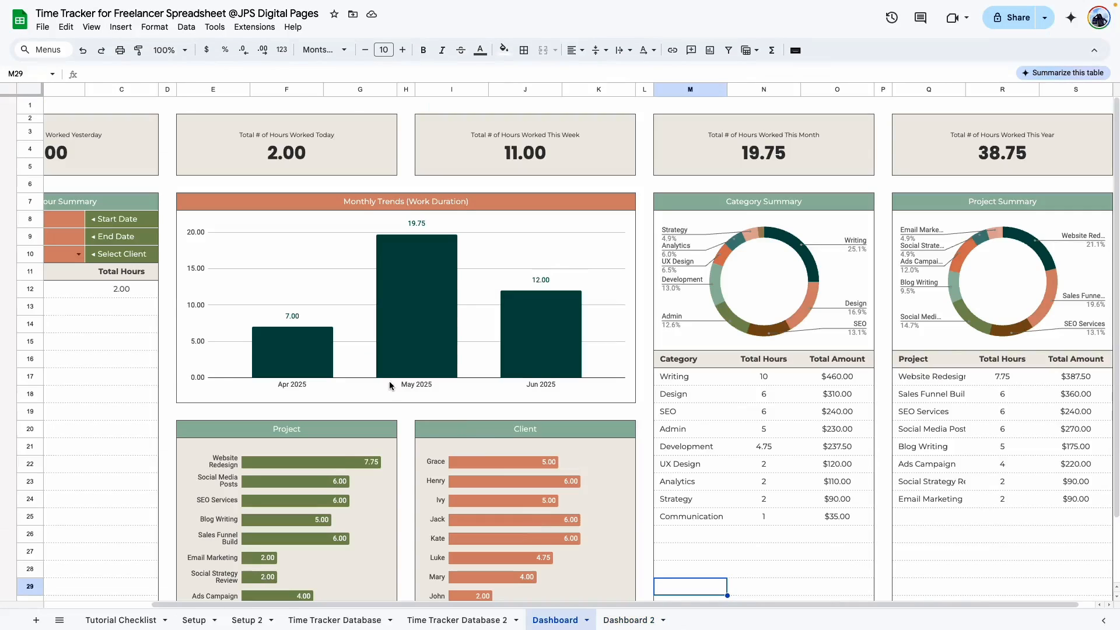
pyautogui.click(356, 434)
pyautogui.click(569, 432)
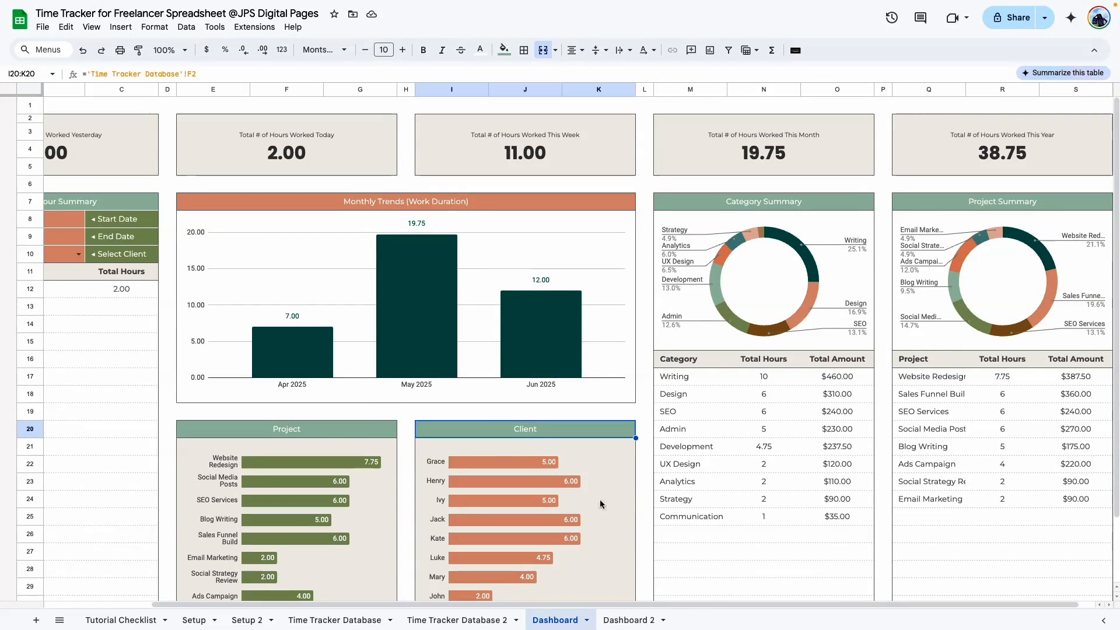
pyautogui.click(624, 622)
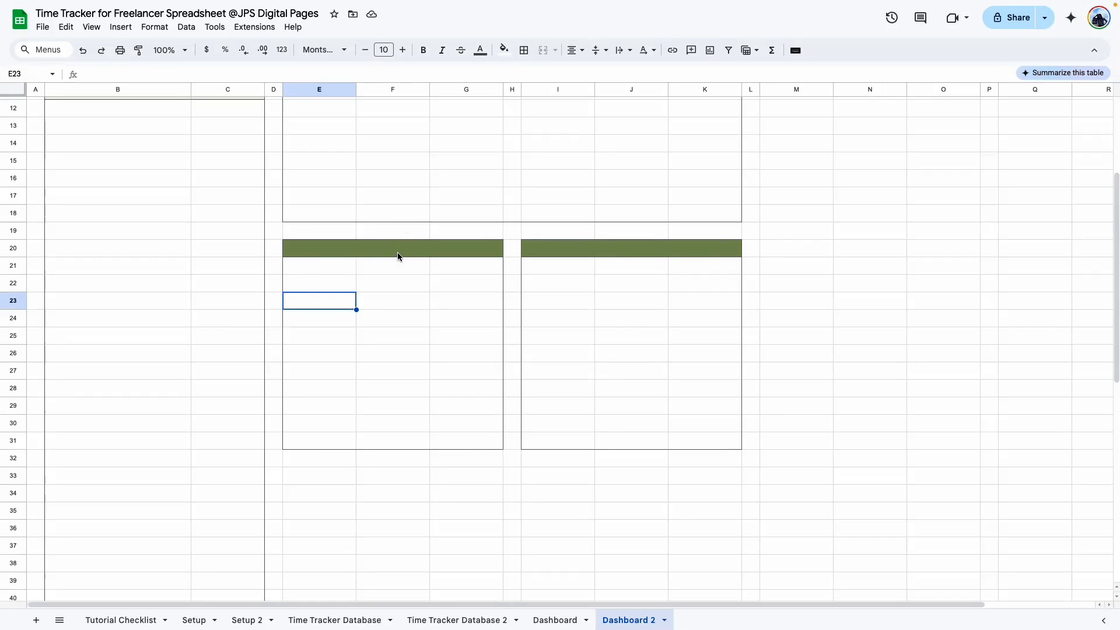
pyautogui.click(398, 254)
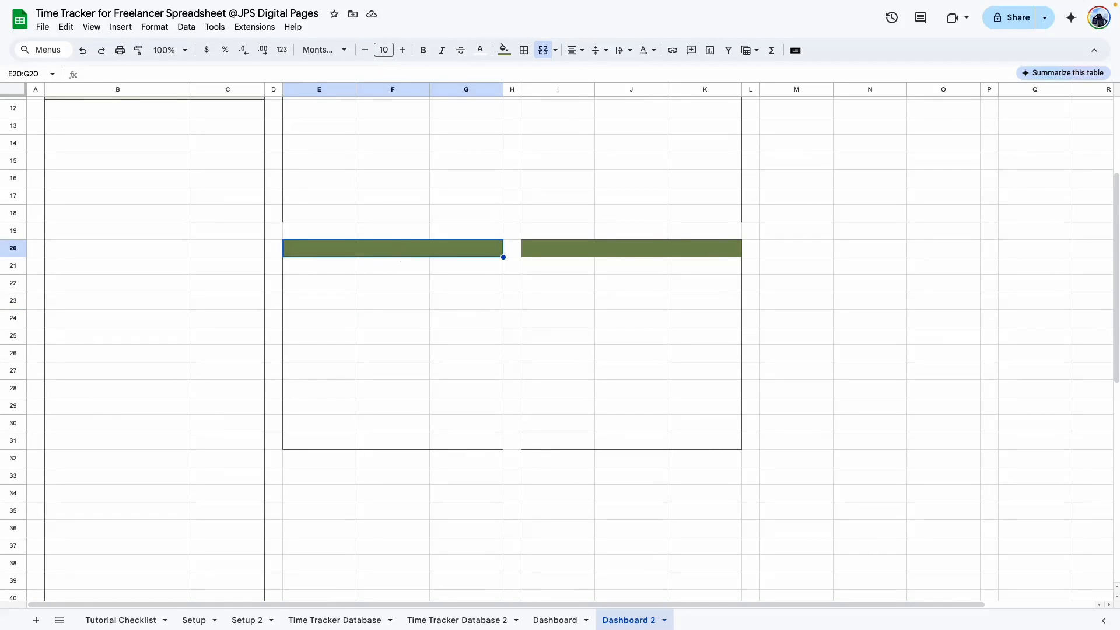
pyautogui.write('=')
pyautogui.click(465, 621)
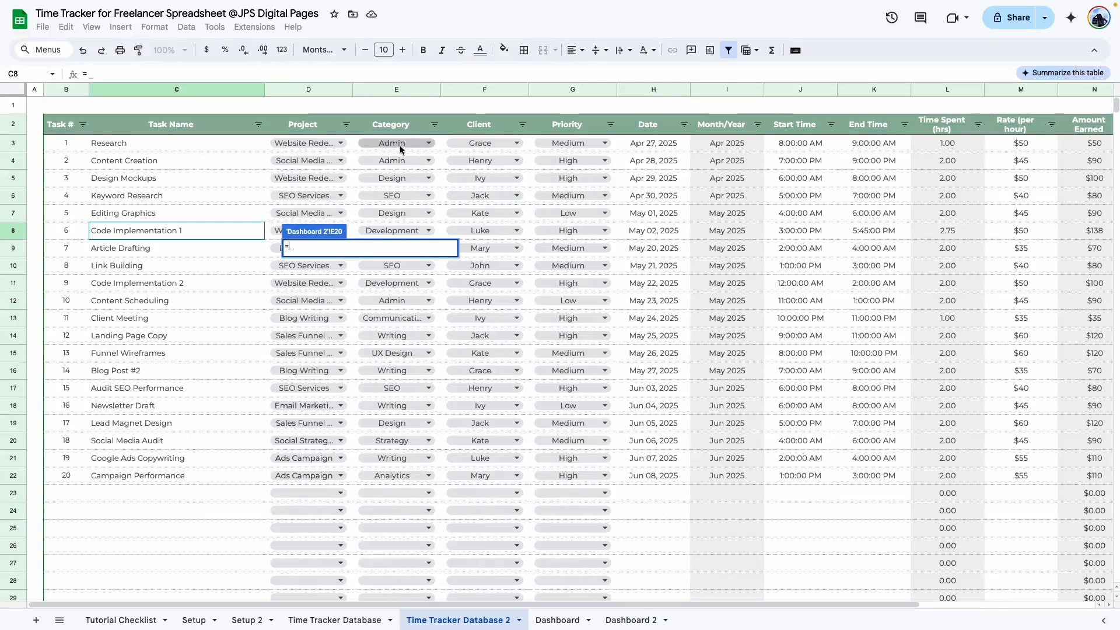
pyautogui.click(295, 130)
pyautogui.press('Return')
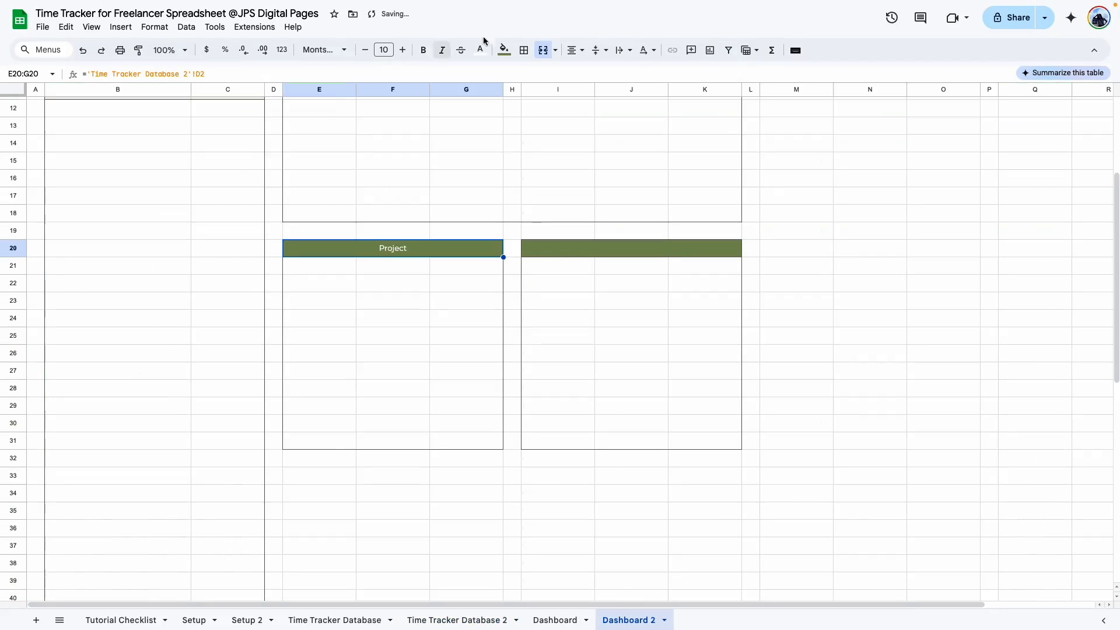
# Link header I20:K20 to the Client heading with ='Time Tracker Database 2'!F2
pyautogui.click(665, 255)
pyautogui.write('=')
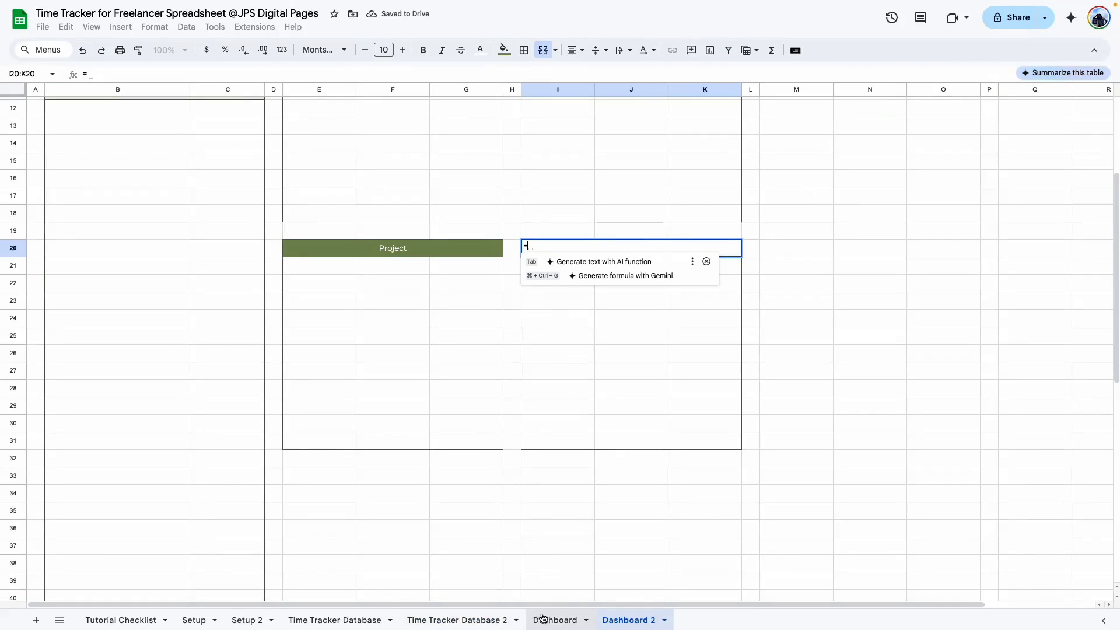
pyautogui.click(465, 621)
pyautogui.click(457, 127)
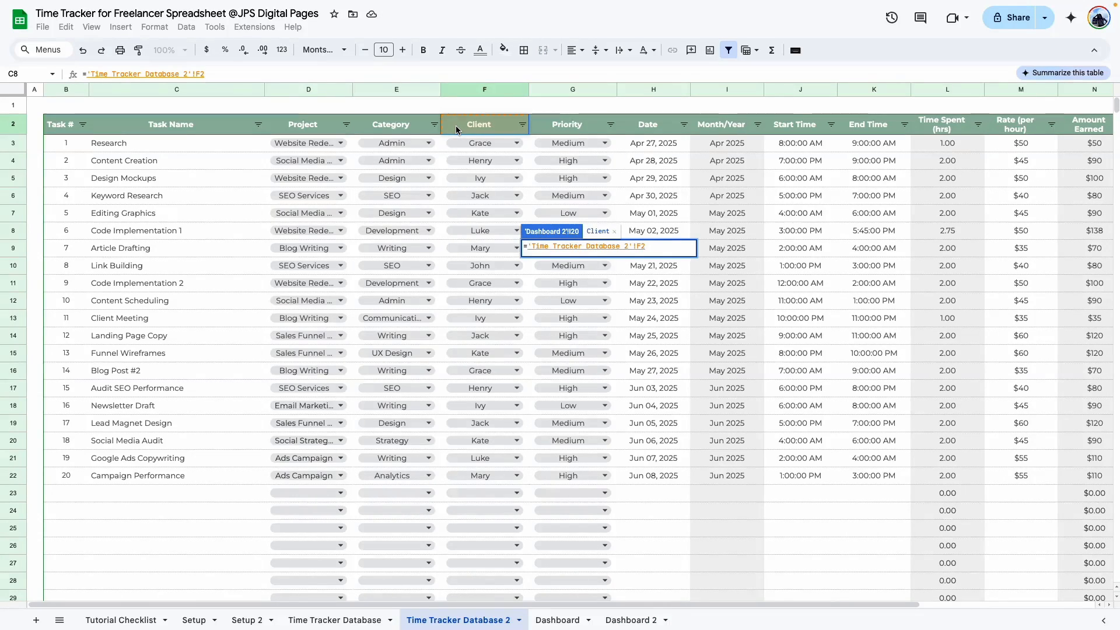
pyautogui.press('Return')
# Examine the extent of the Category Summary block on the Dashboard sheet and the formula in its table heading cell
pyautogui.hotkey('ctrl', 'pageup')
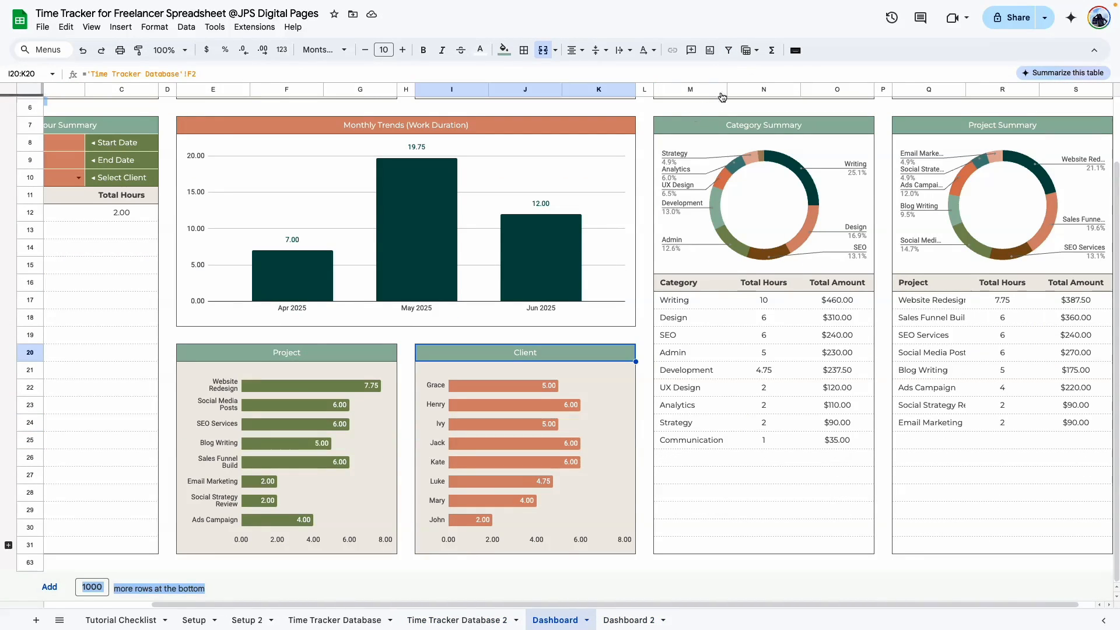
pyautogui.scroll(2, 907, 545)
pyautogui.scroll(-2, 929, 556)
pyautogui.moveTo(866, 583); pyautogui.dragTo(518, 2)
pyautogui.moveTo(695, 125); pyautogui.dragTo(738, 597)
pyautogui.click(695, 336)
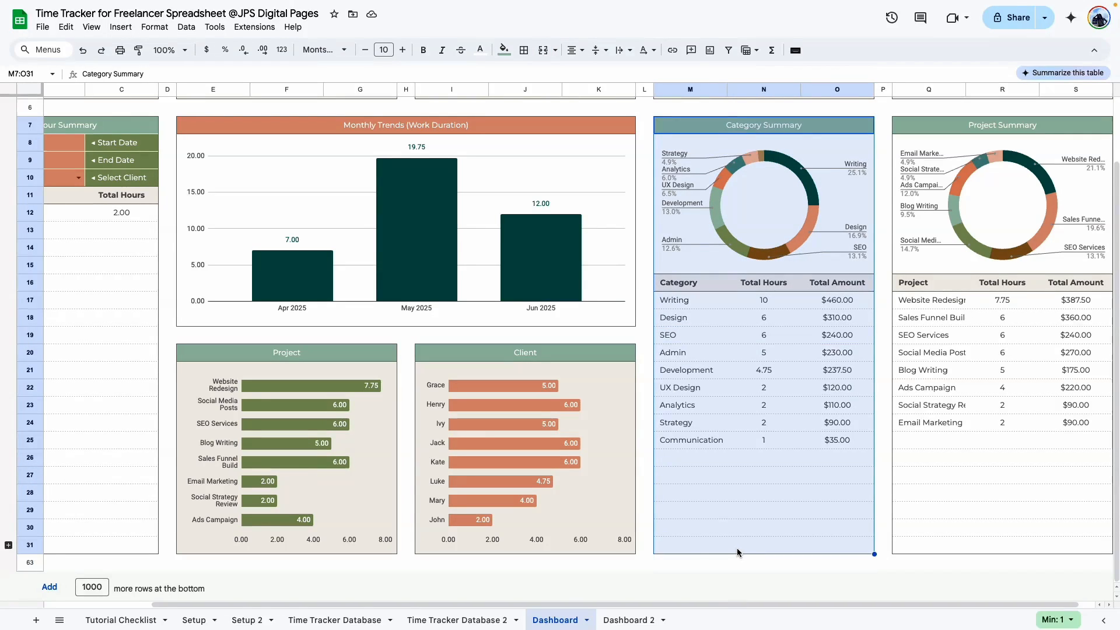
pyautogui.click(696, 532)
pyautogui.moveTo(663, 128); pyautogui.dragTo(695, 289)
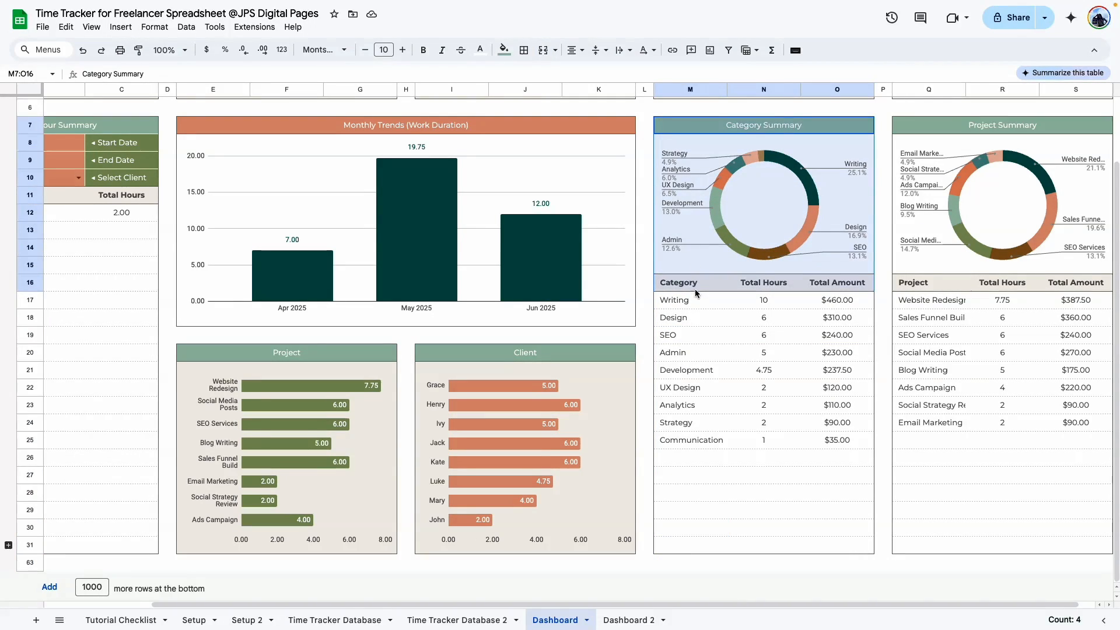
pyautogui.click(695, 289)
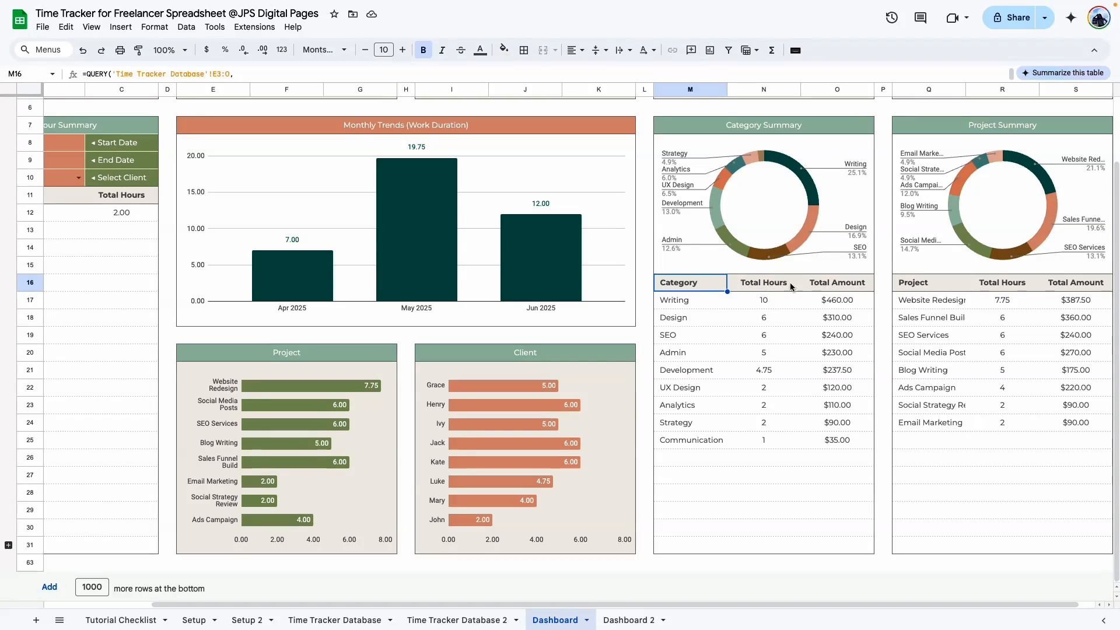
# Add outer borders around range M7:O31 and around table heading row M16:O16 on Dashboard 2
pyautogui.click(618, 620)
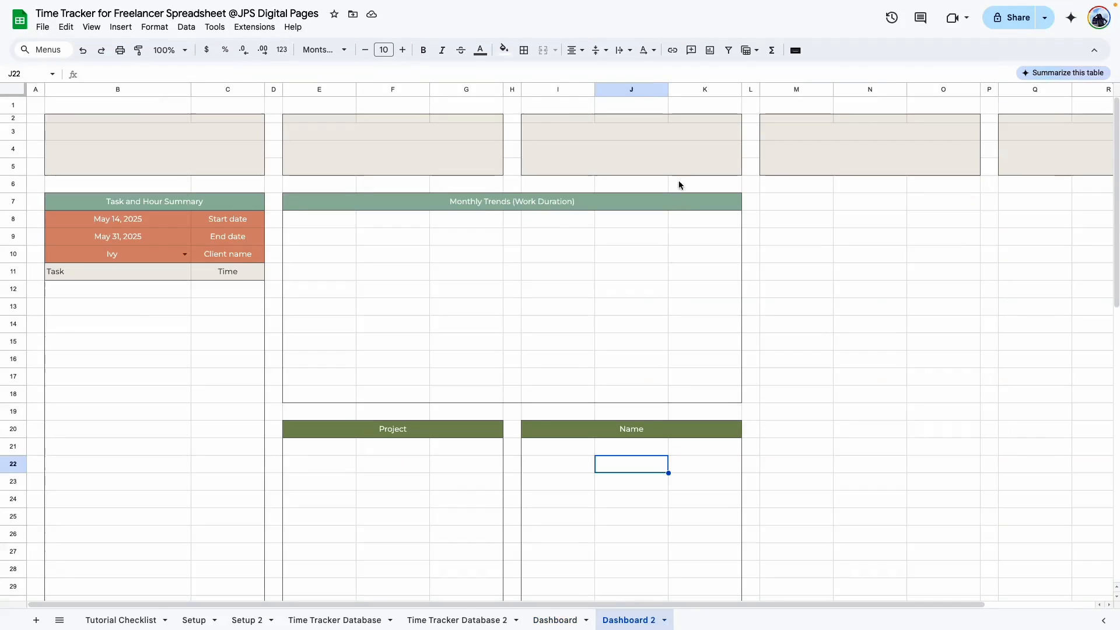
pyautogui.moveTo(771, 213); pyautogui.dragTo(944, 601)
pyautogui.click(524, 50)
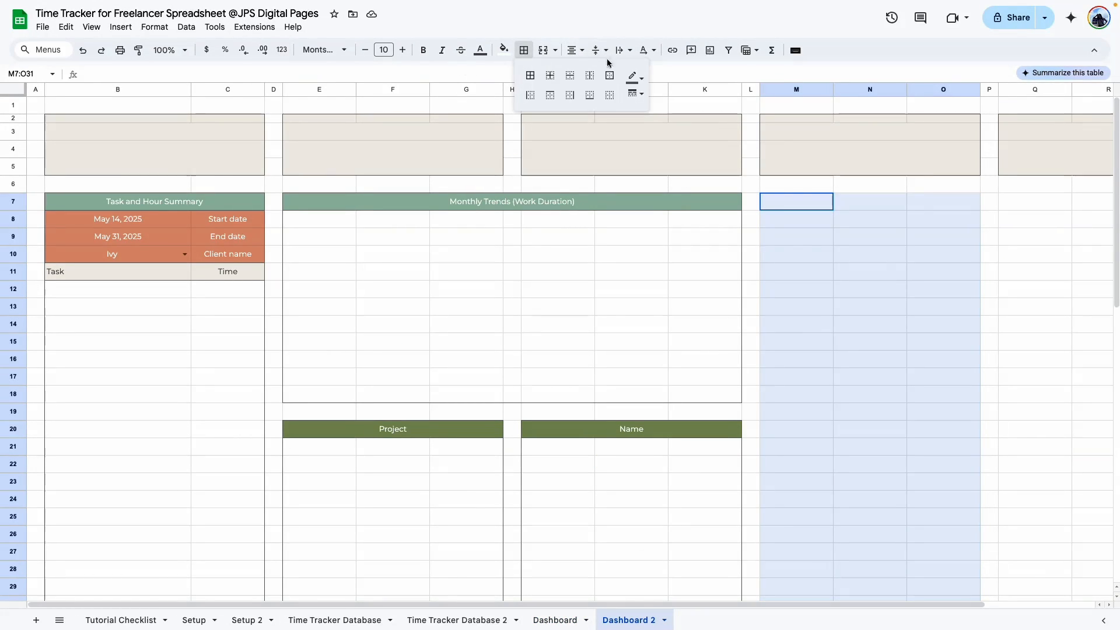
pyautogui.click(609, 75)
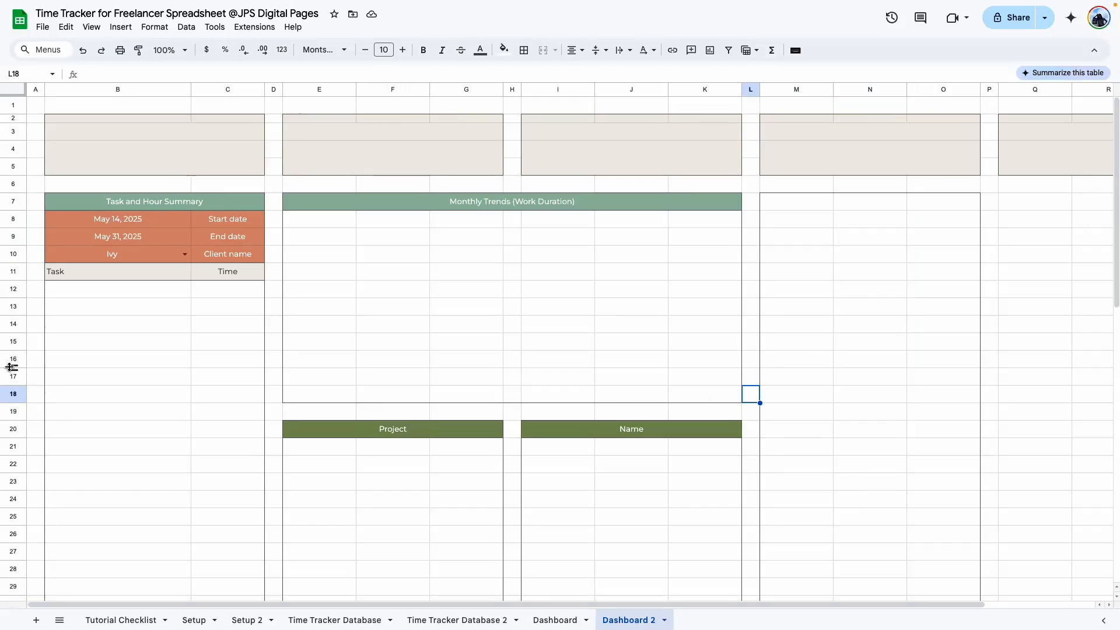
pyautogui.click(524, 51)
pyautogui.click(609, 76)
pyautogui.click(918, 538)
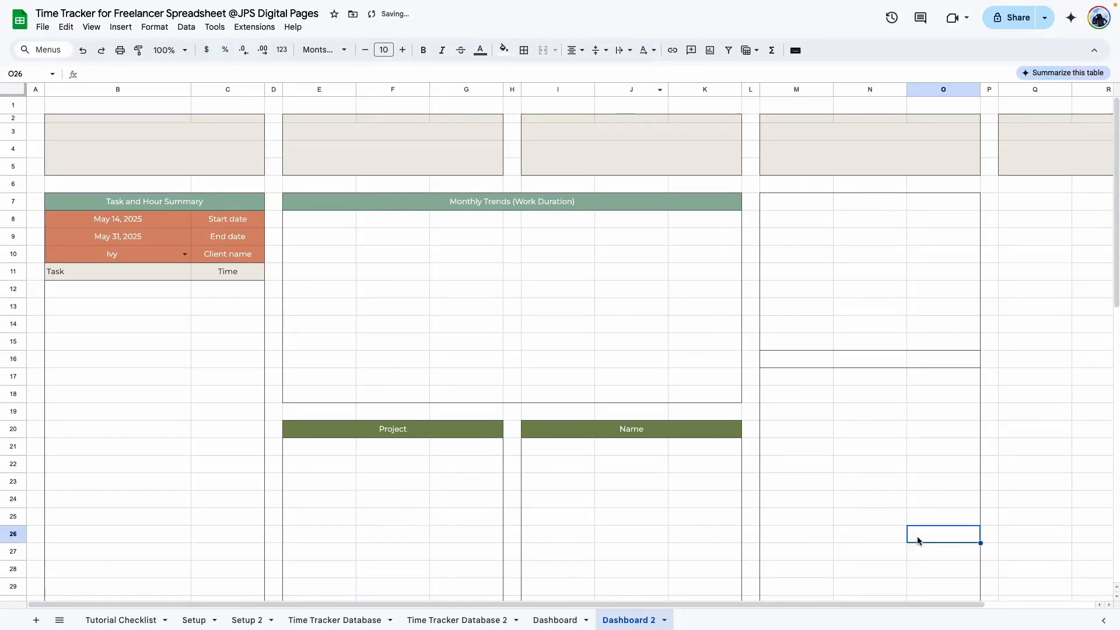
# Merge header cells M7:O7 with a sage green fill, and fill heading row M16:O16 beige
pyautogui.hscroll(2, 917, 538)
pyautogui.moveTo(671, 203); pyautogui.dragTo(836, 209)
pyautogui.click(544, 50)
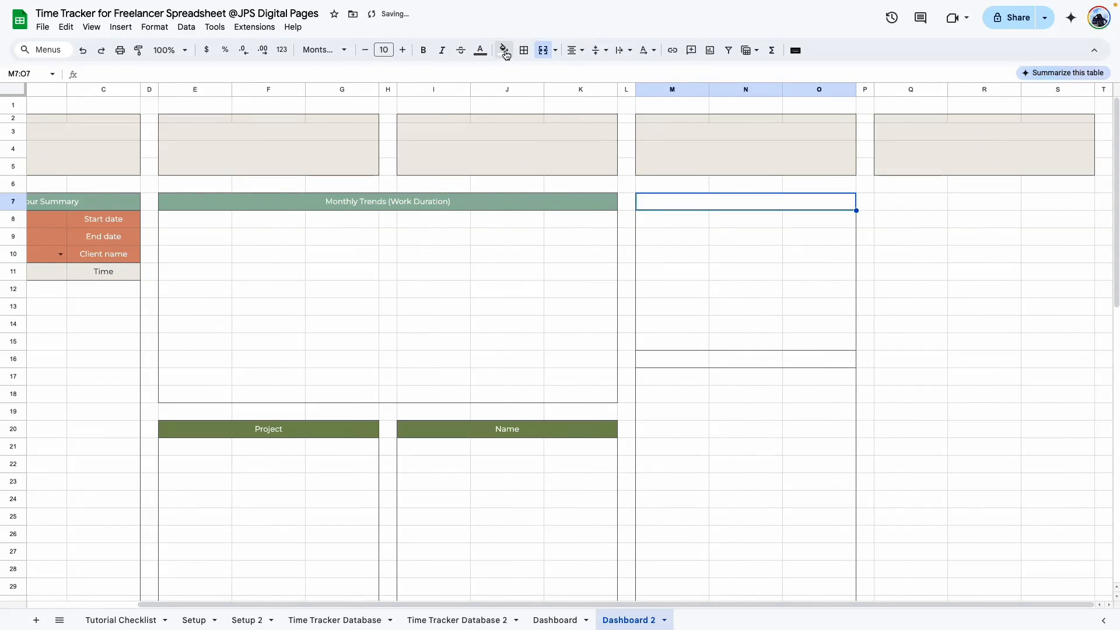
pyautogui.click(504, 50)
pyautogui.click(597, 208)
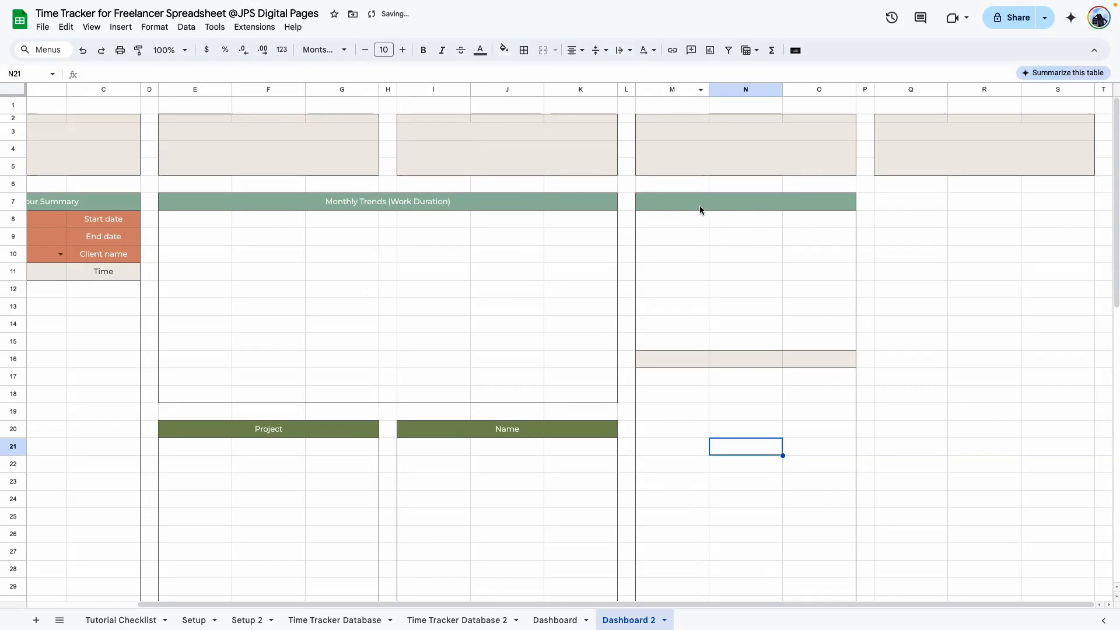
# Compare the heading cells M16:O16 with the summary blocks on the Dashboard sheet
pyautogui.click(685, 357)
pyautogui.click(752, 360)
pyautogui.click(822, 361)
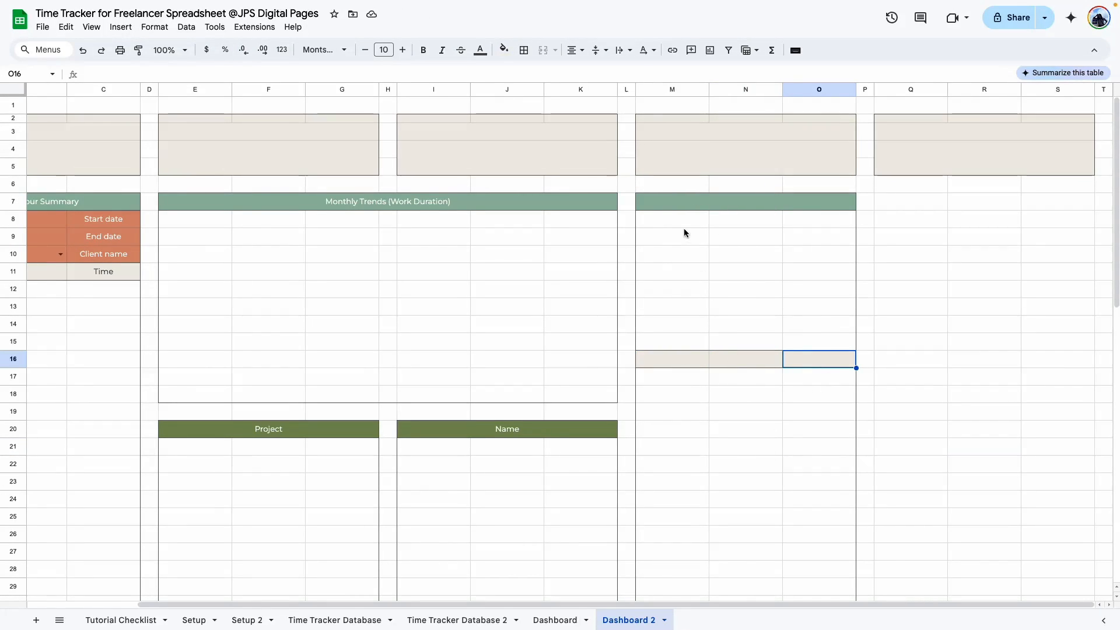
pyautogui.click(557, 621)
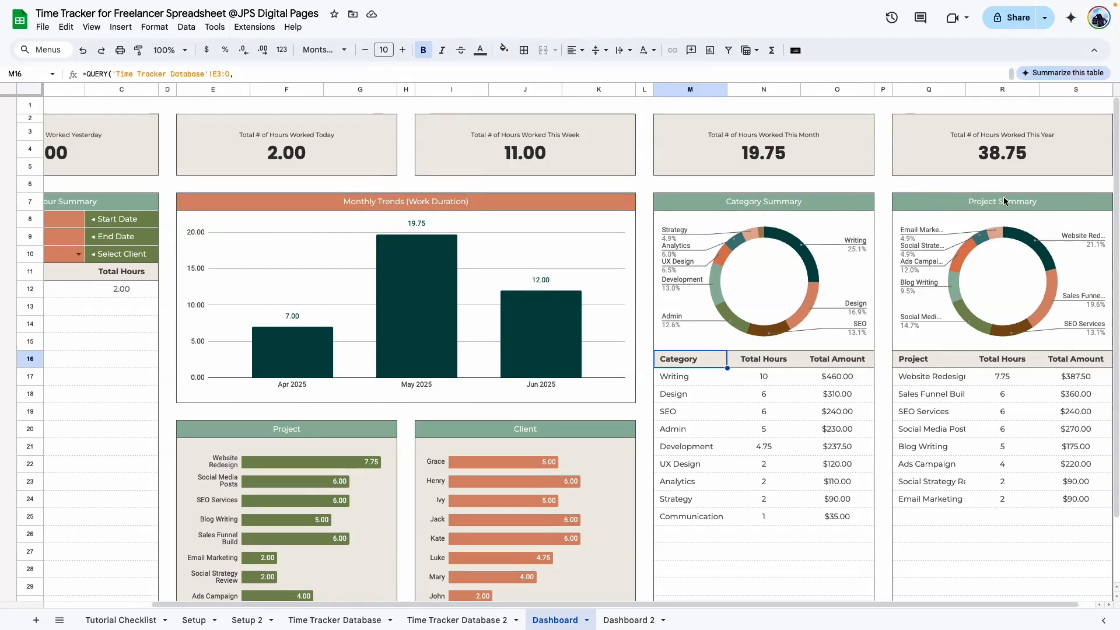
# Title the two sage headers M7:O7 and Q7:S7 on Dashboard 2 Category Summary and Project Summary
pyautogui.click(629, 620)
pyautogui.click(741, 213)
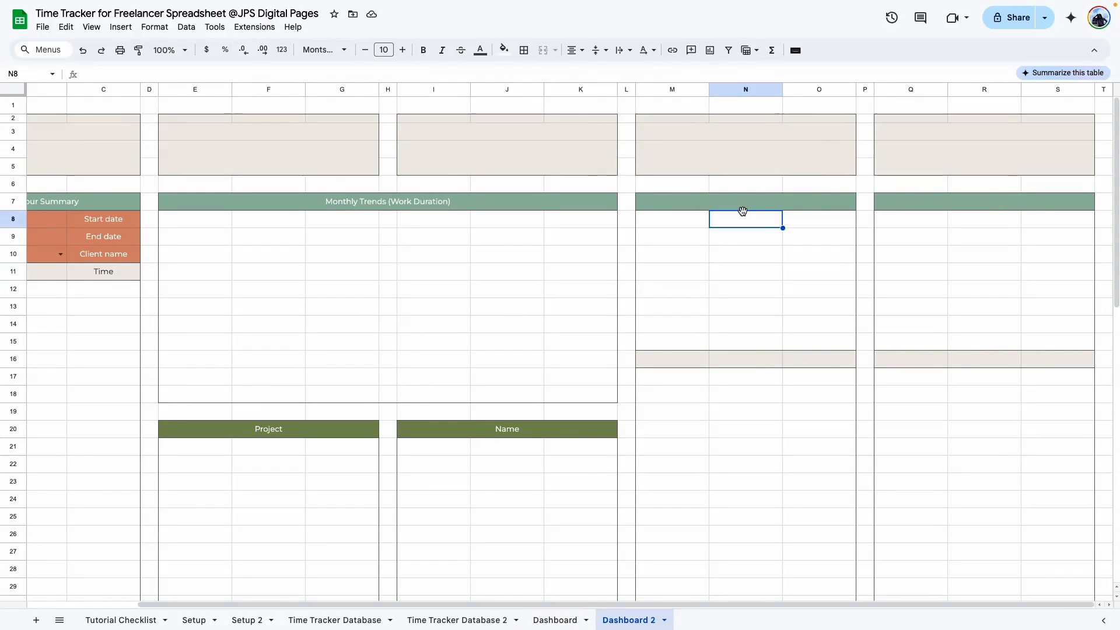
pyautogui.click(747, 206)
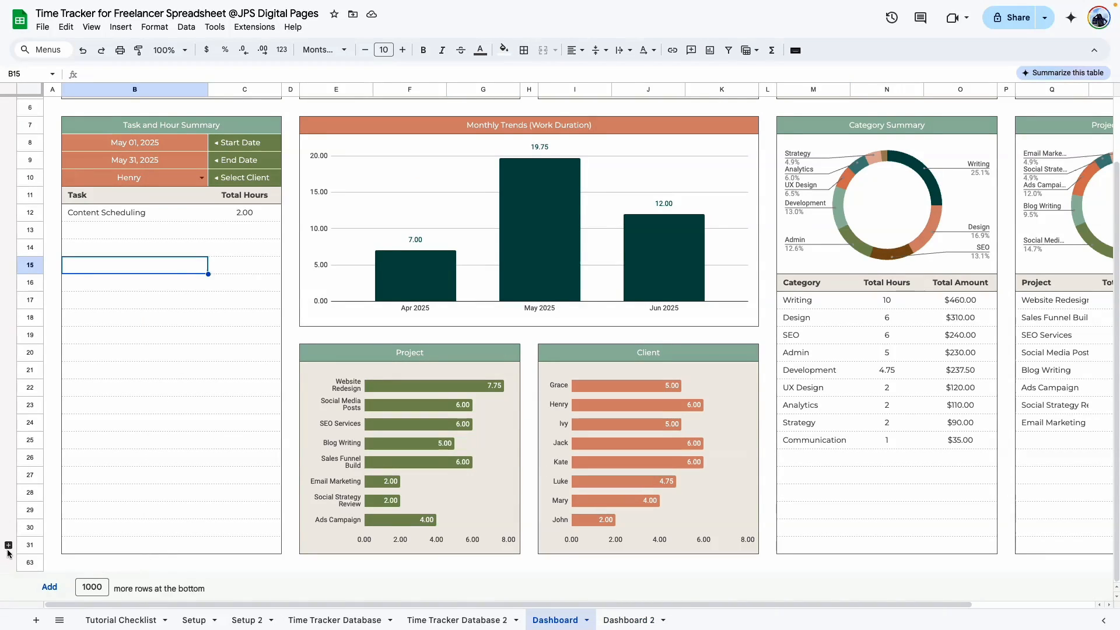
# Examine the expanded and collapsed states of the row group below row 31 on the Dashboard sheet
pyautogui.click(8, 546)
pyautogui.click(79, 514)
pyautogui.scroll(2, 143, 360)
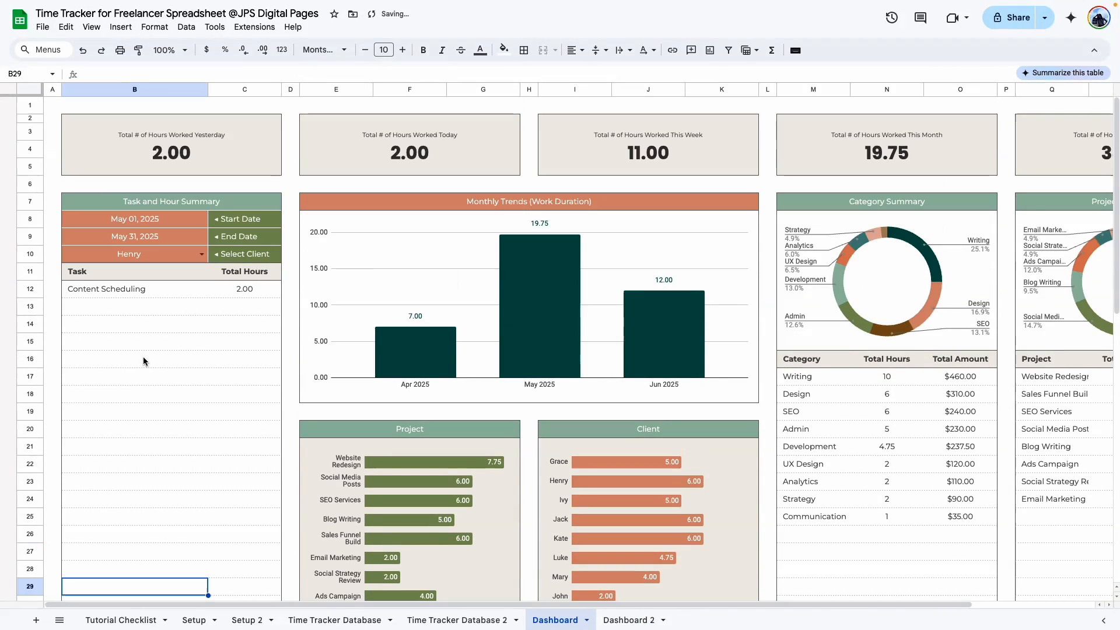
pyautogui.scroll(-10, 175, 399)
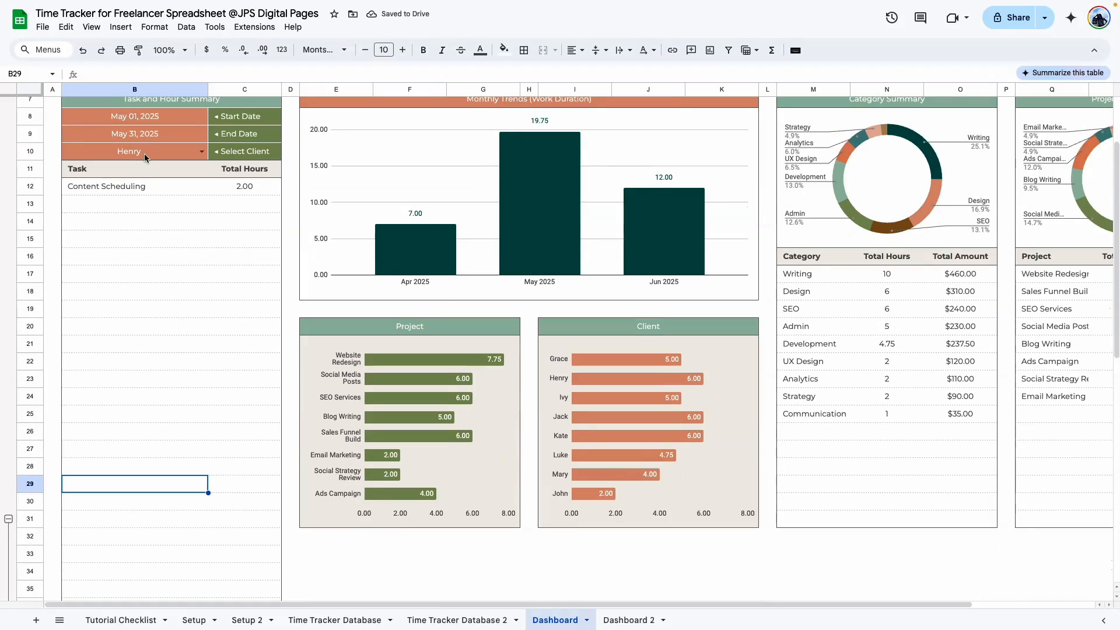
pyautogui.scroll(10, 168, 350)
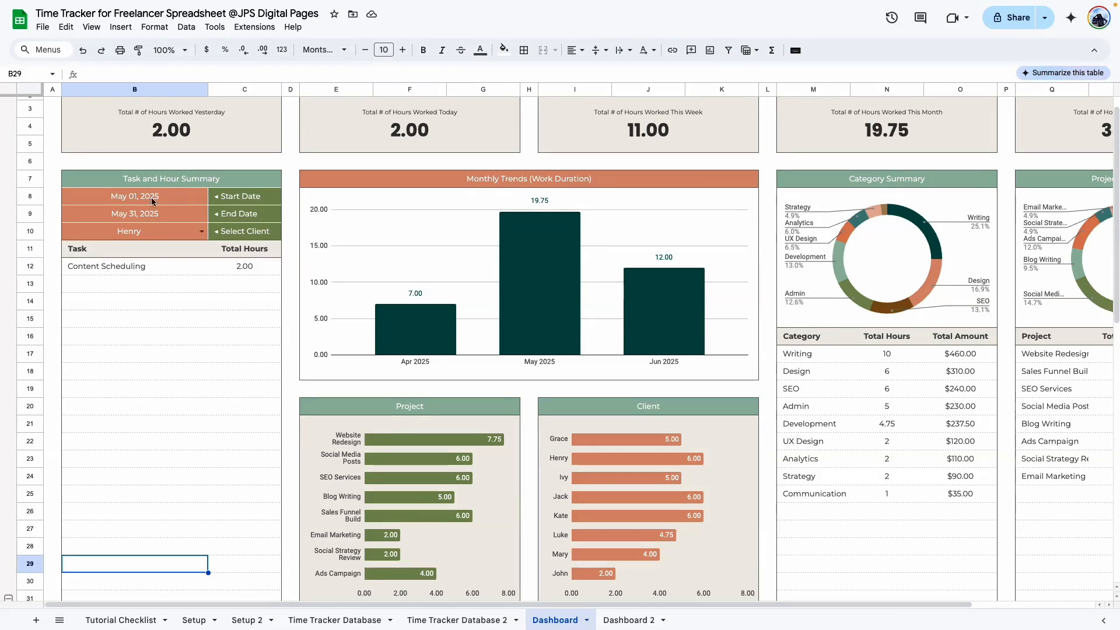
pyautogui.scroll(-7, 180, 251)
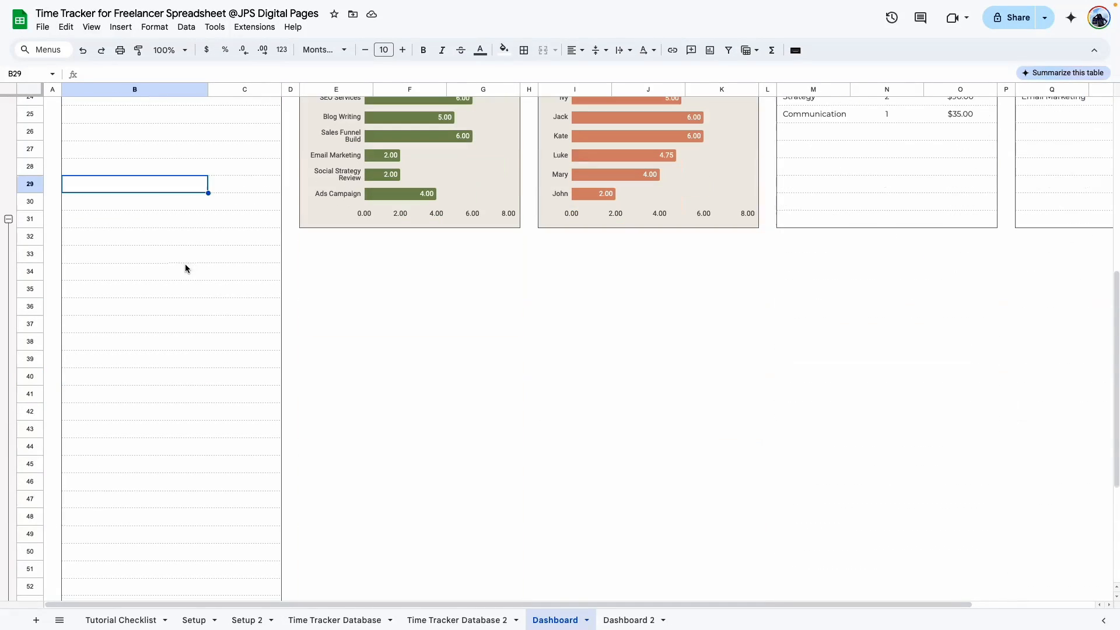
pyautogui.moveTo(768, 604); pyautogui.dragTo(590, 602)
pyautogui.scroll(4, 77, 379)
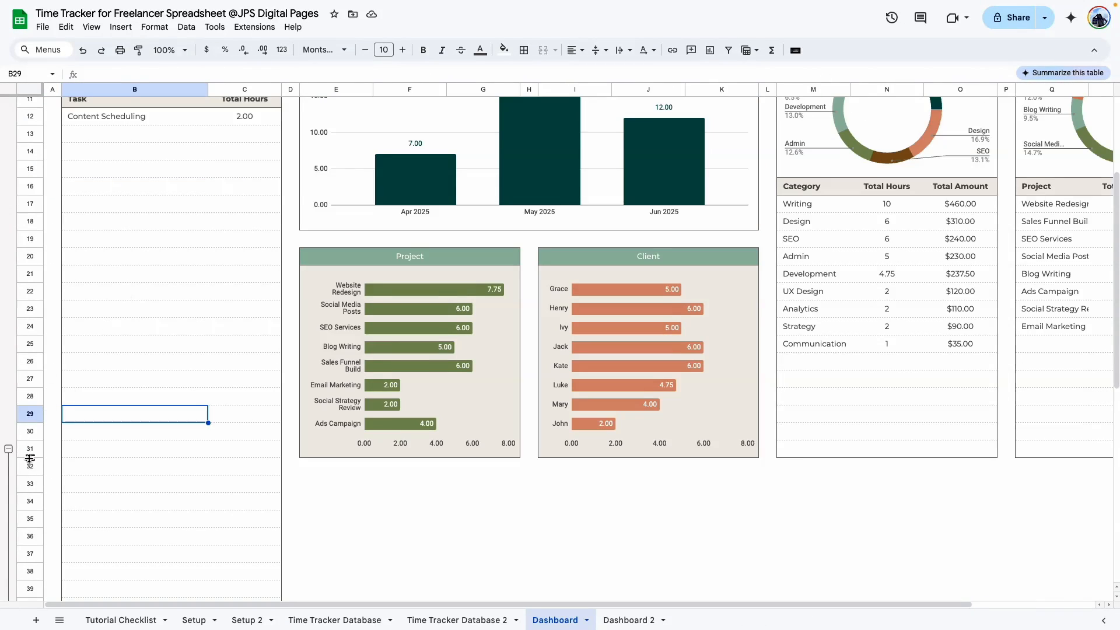
pyautogui.scroll(1, 45, 478)
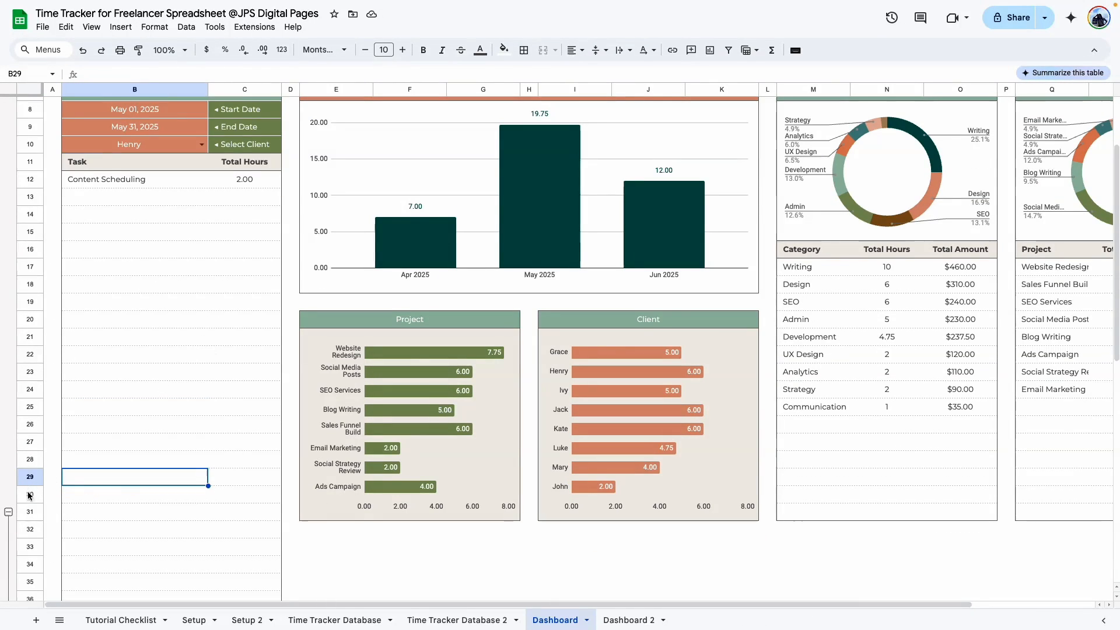
pyautogui.click(8, 513)
pyautogui.scroll(3, 171, 291)
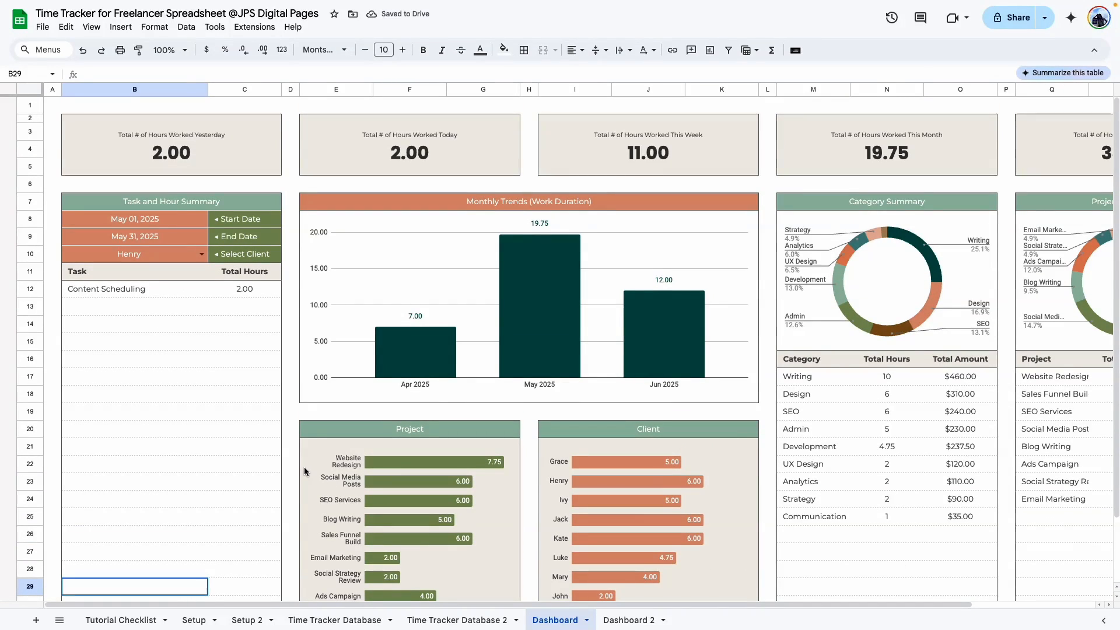
pyautogui.scroll(-2, 130, 453)
pyautogui.click(111, 527)
# Group rows 32 to 64 on Dashboard 2 and collapse the group
pyautogui.hotkey('ctrl', 'shift', 'pagedown')
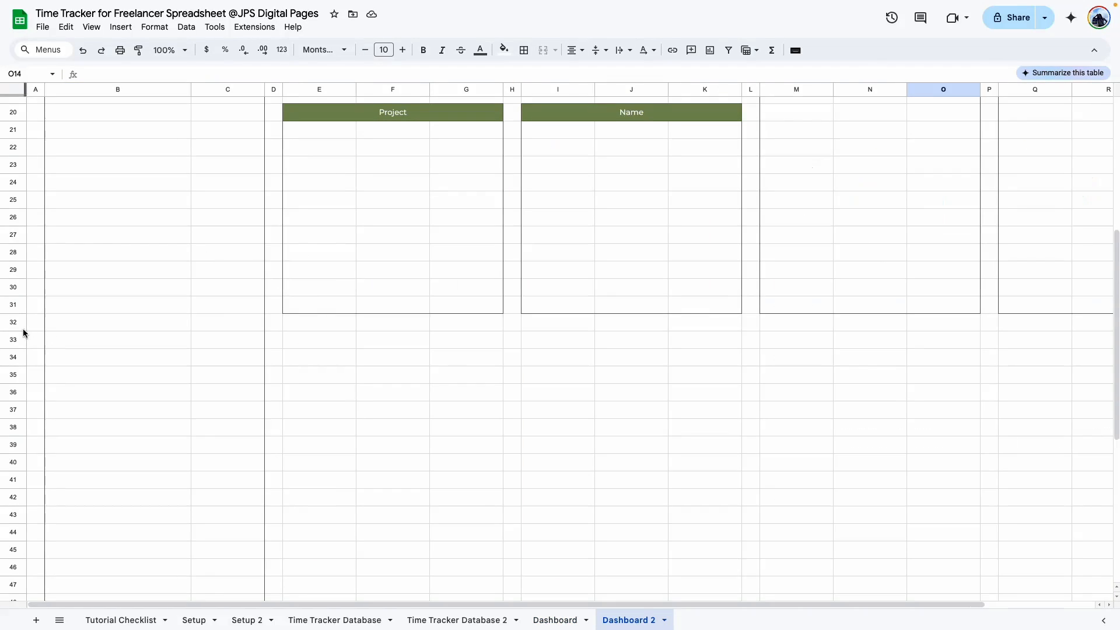
pyautogui.moveTo(296, 365); pyautogui.dragTo(467, 367)
pyautogui.moveTo(538, 368); pyautogui.dragTo(710, 370)
pyautogui.click(764, 367)
pyautogui.click(405, 382)
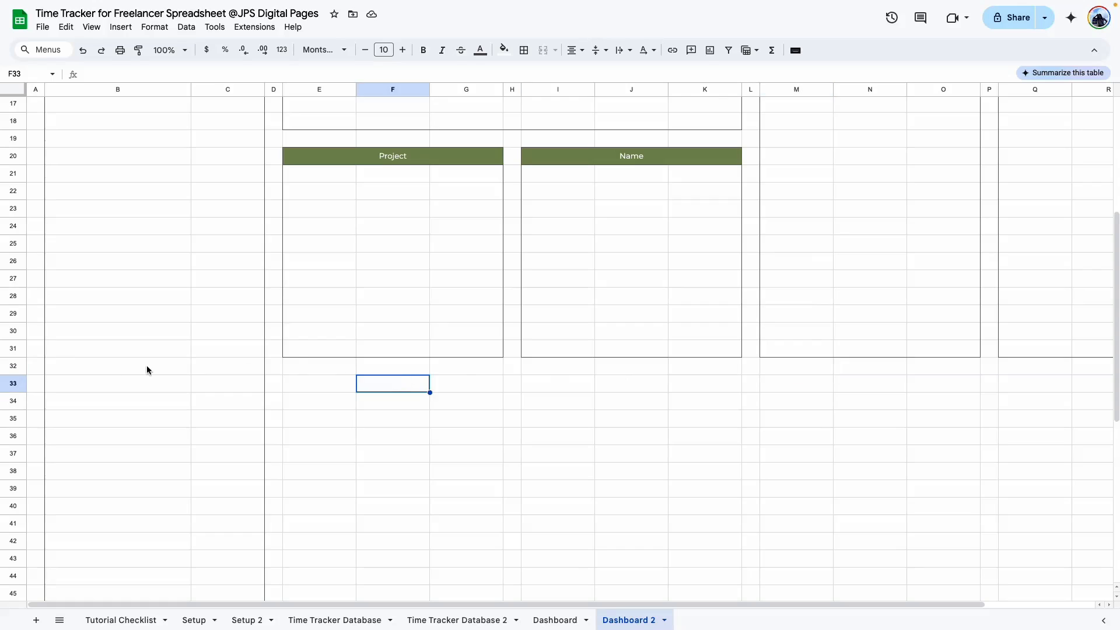
pyautogui.click(145, 367)
pyautogui.hotkey('shift', 'space')
pyautogui.hotkey('ctrl', 'shift', 'Down')
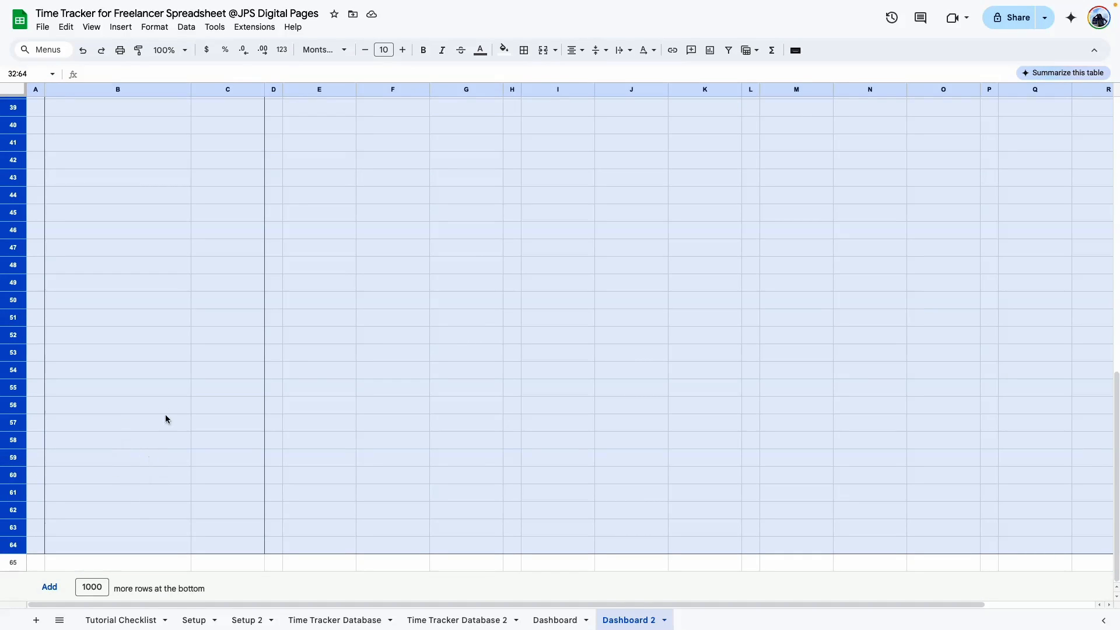
pyautogui.click(101, 29)
pyautogui.moveTo(117, 82)
pyautogui.click(321, 91)
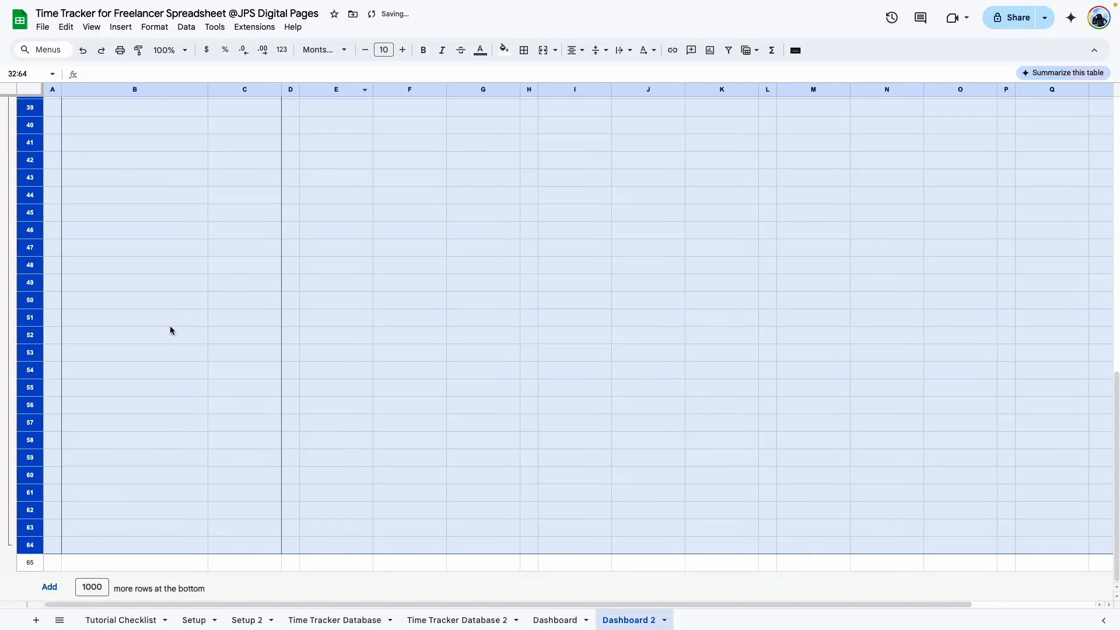
pyautogui.scroll(4, 2, 171)
pyautogui.click(8, 168)
pyautogui.click(464, 406)
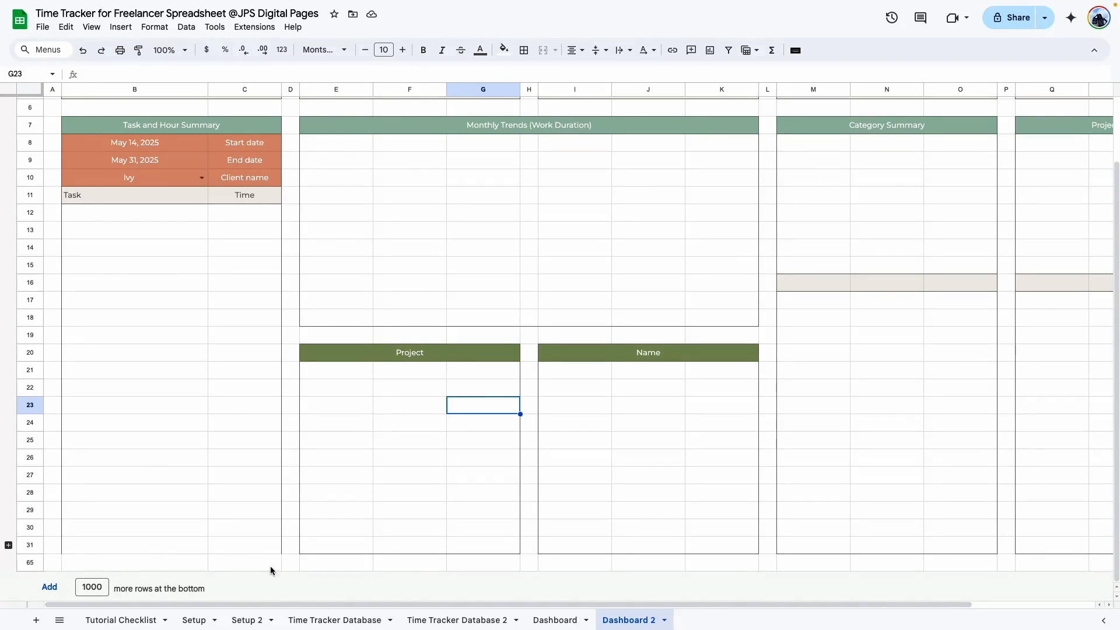
# Expand the row group on Dashboard 2 and clear the borders of cells B65:C65
pyautogui.click(9, 545)
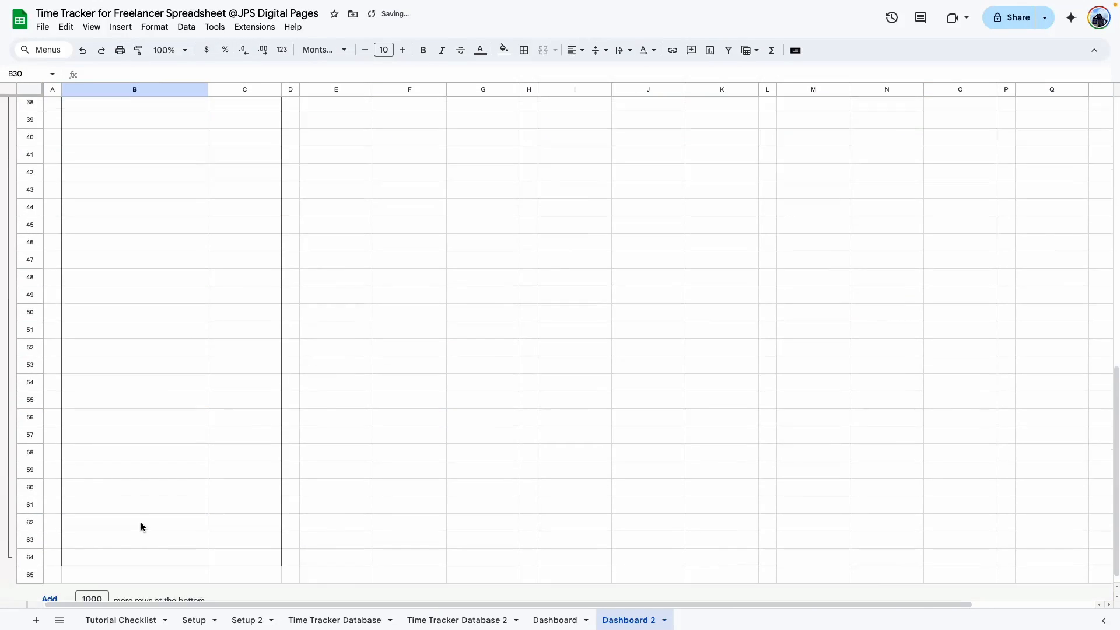
pyautogui.scroll(9, 64, 335)
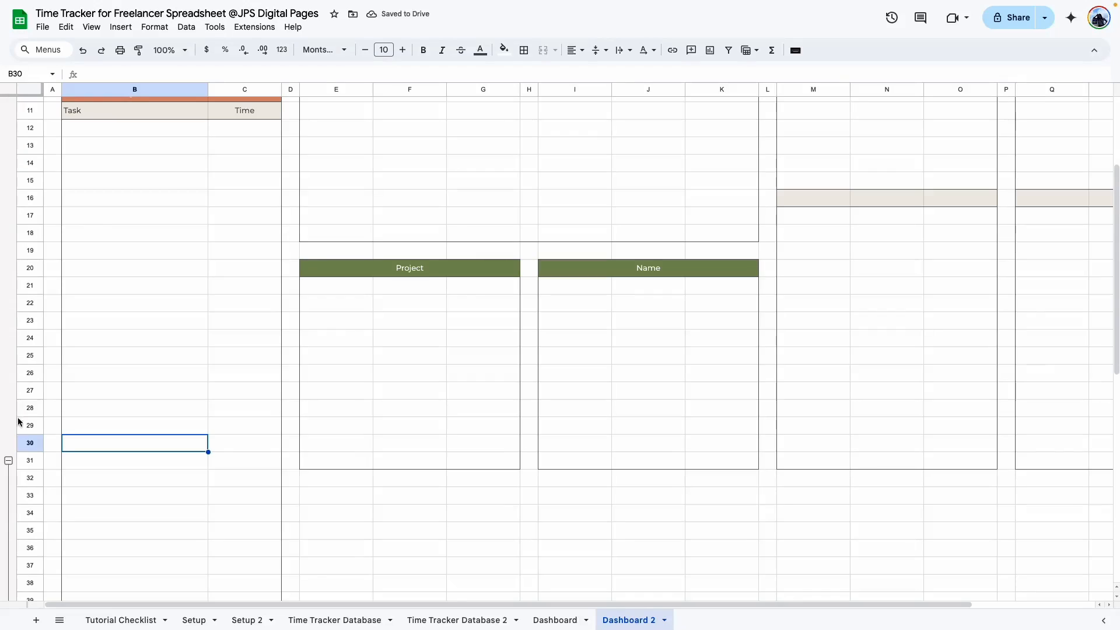
pyautogui.click(8, 466)
pyautogui.click(9, 545)
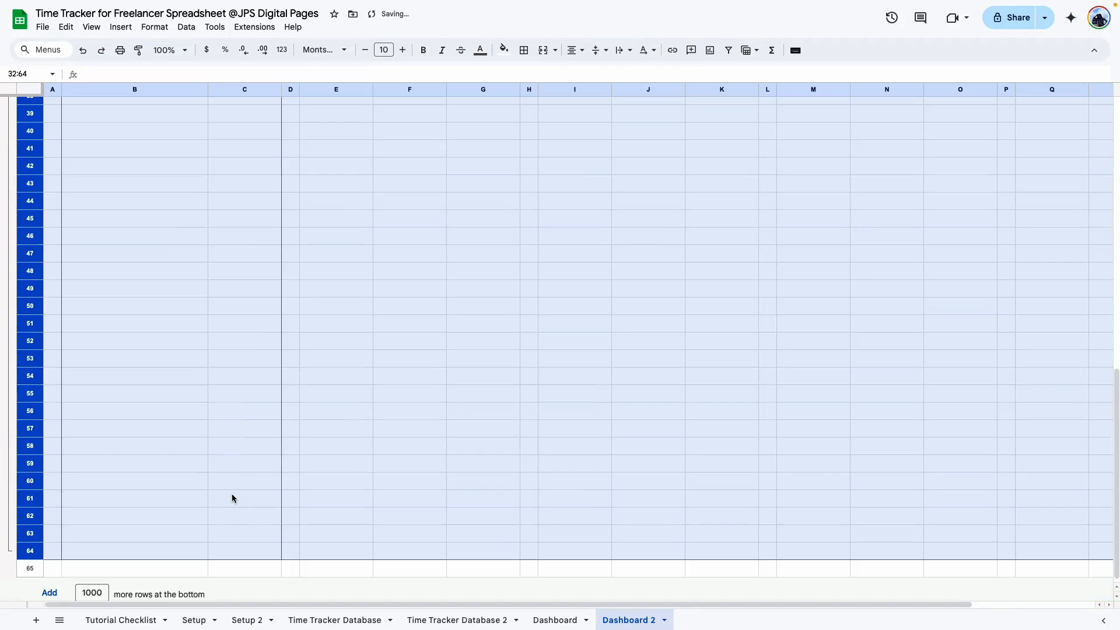
pyautogui.click(178, 481)
pyautogui.moveTo(74, 563); pyautogui.dragTo(239, 568)
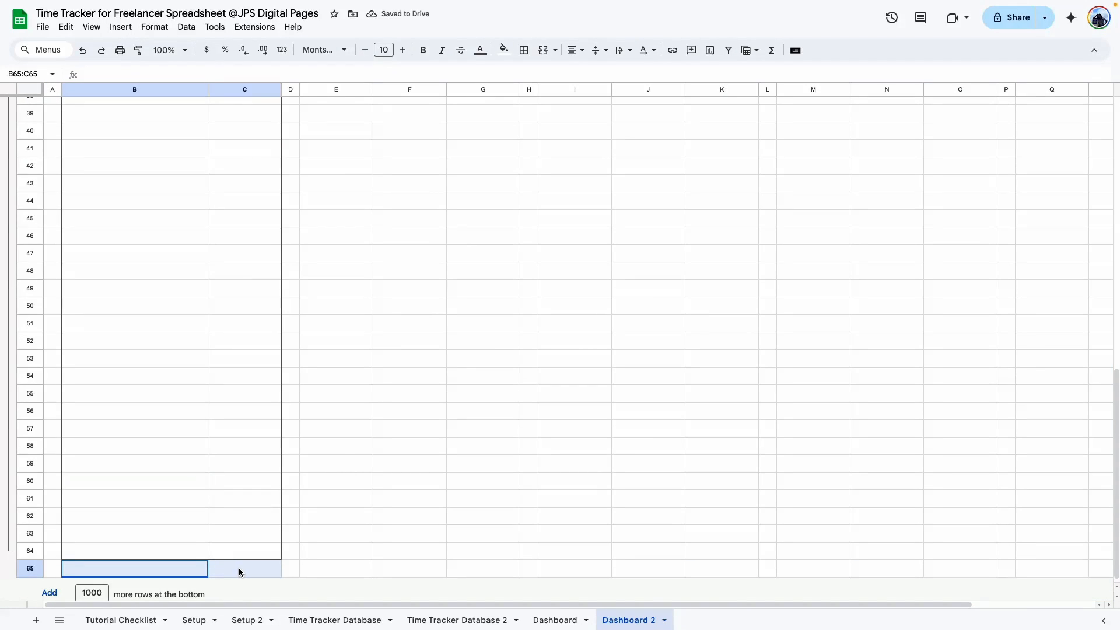
pyautogui.click(524, 50)
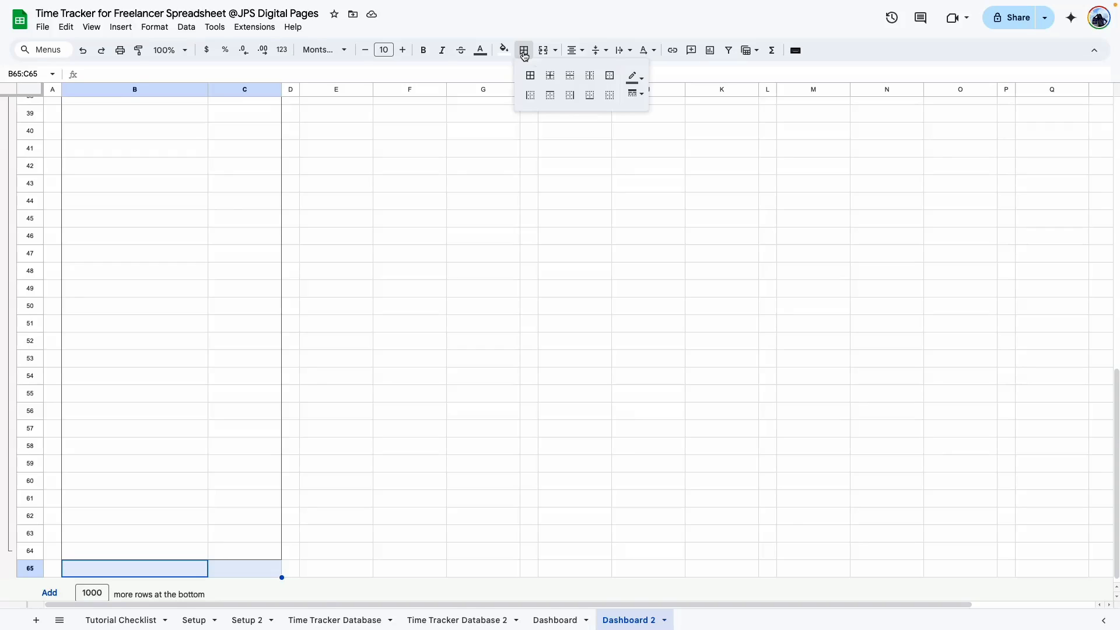
pyautogui.click(611, 96)
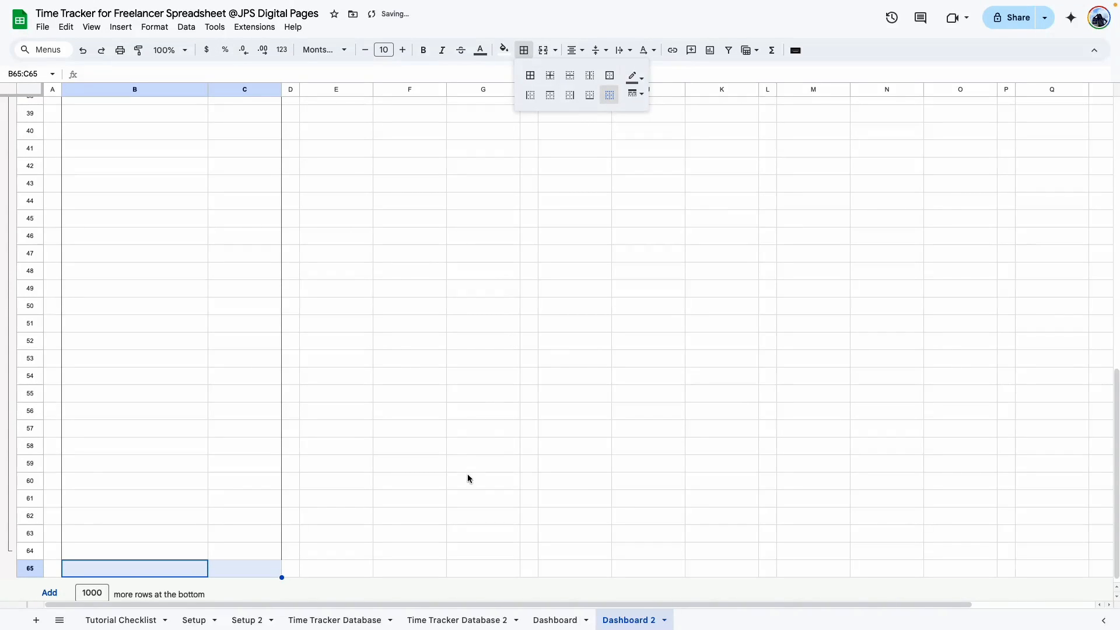
pyautogui.click(468, 479)
# Add a top border to cells B65:C65 and collapse the row group on Dashboard 2
pyautogui.moveTo(66, 565); pyautogui.dragTo(257, 562)
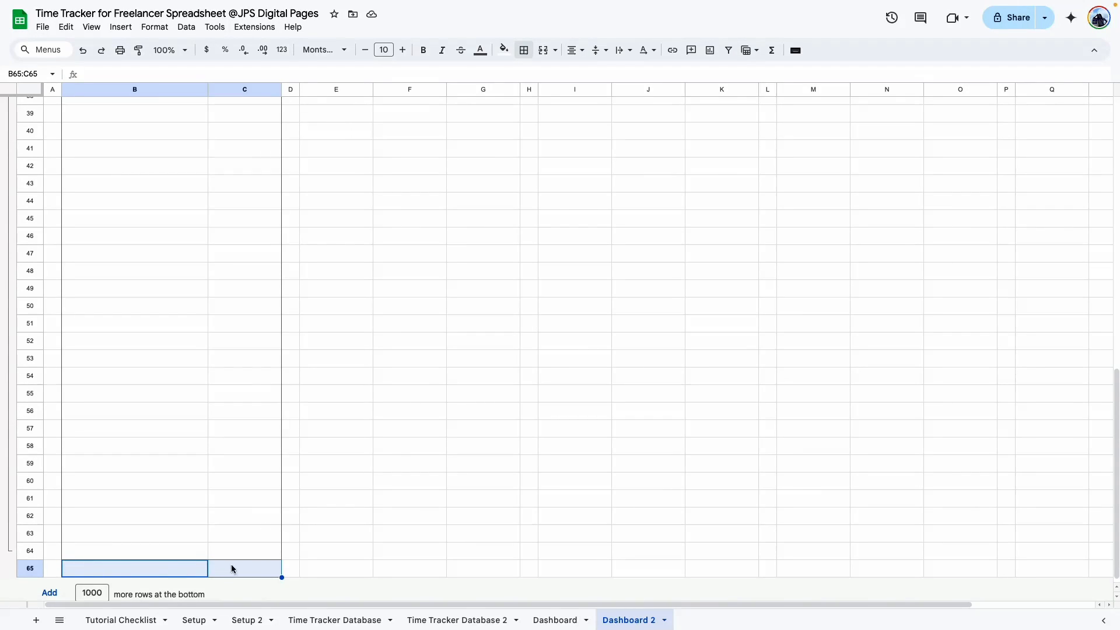
pyautogui.click(524, 50)
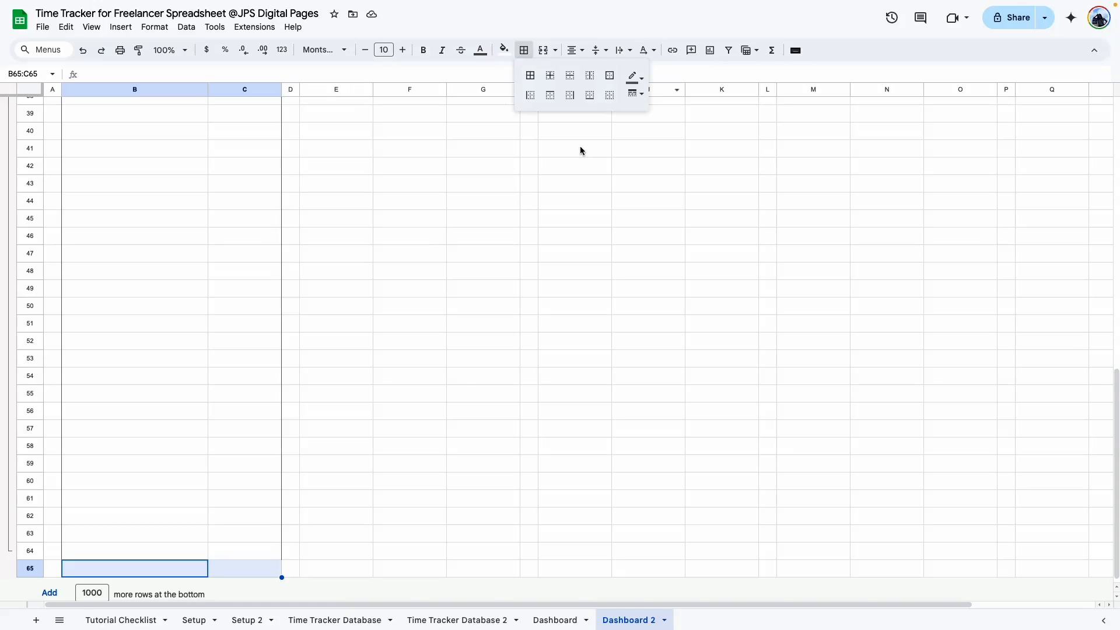
pyautogui.click(549, 98)
pyautogui.click(483, 376)
pyautogui.scroll(4, 29, 284)
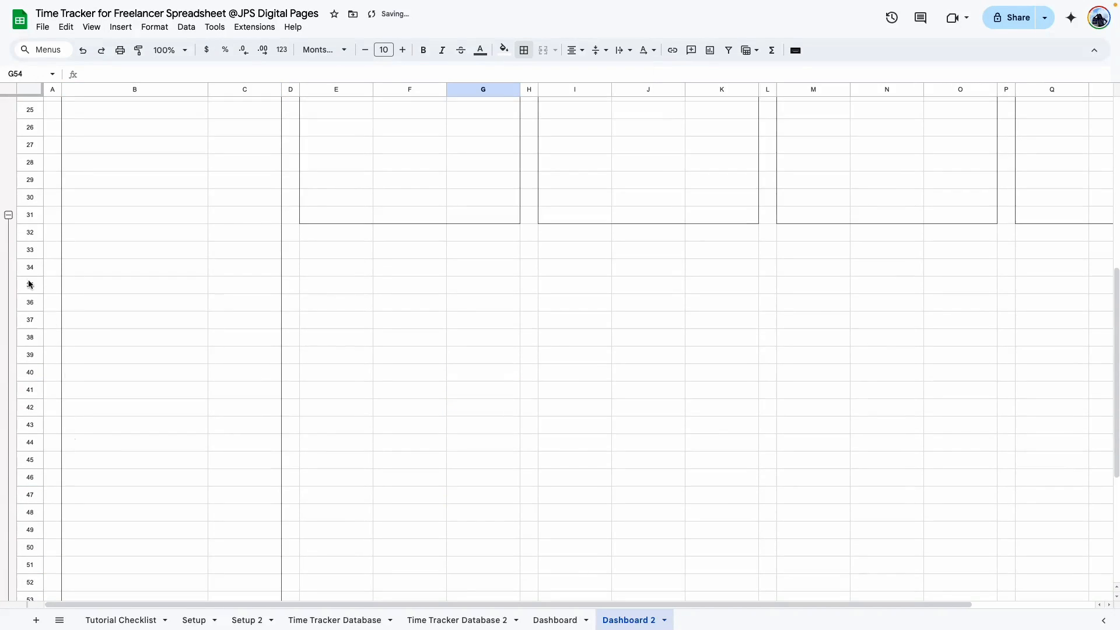
pyautogui.click(10, 216)
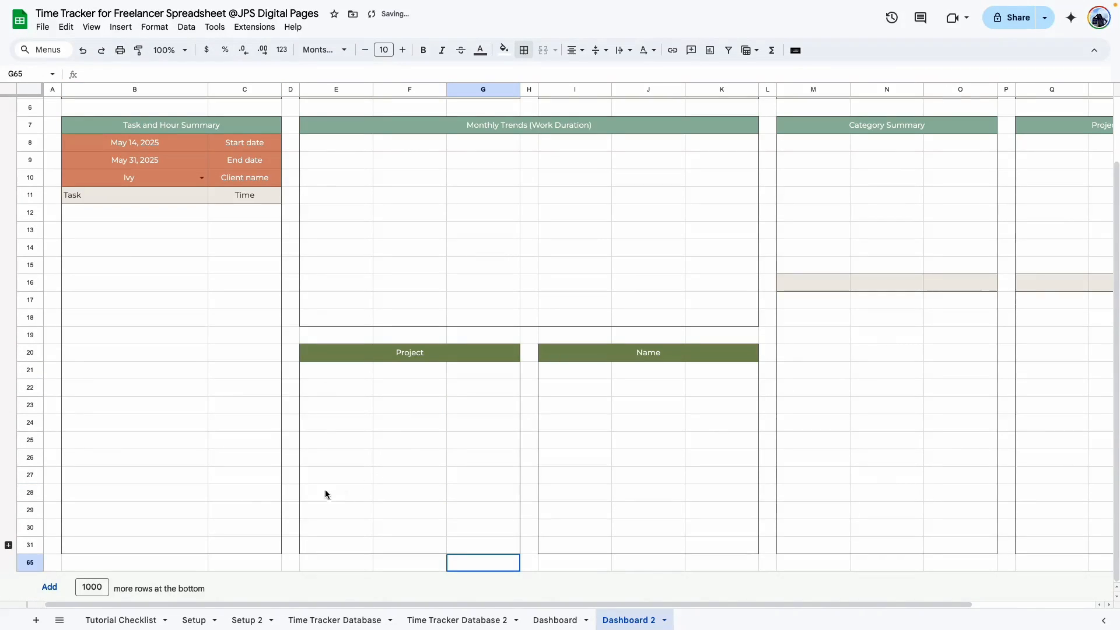
pyautogui.click(328, 568)
pyautogui.click(574, 476)
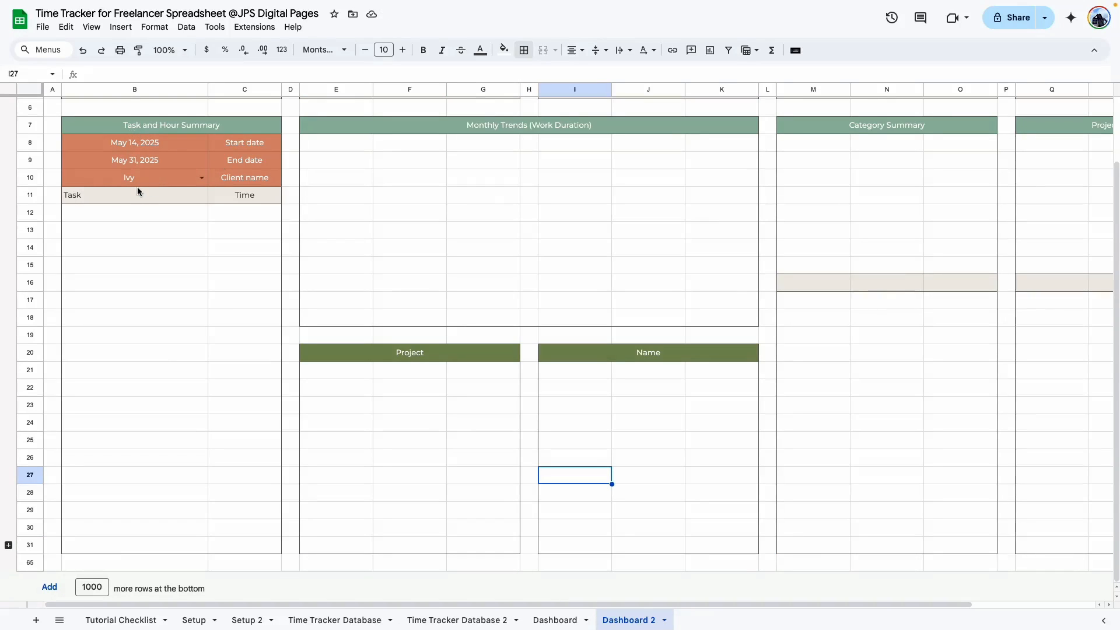
# Check the expanded row group, the beige heading row M16:S16 and the blank summary cards on Dashboard 2
pyautogui.click(8, 547)
pyautogui.scroll(-5, 59, 571)
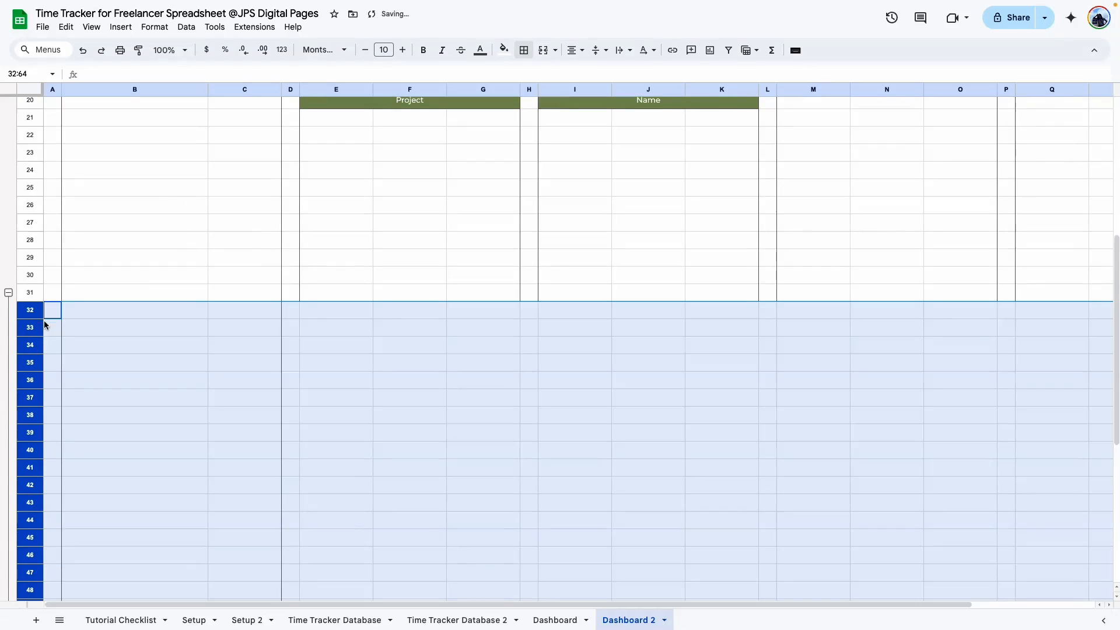
pyautogui.scroll(-6, 50, 527)
pyautogui.scroll(5, 12, 195)
pyautogui.click(344, 270)
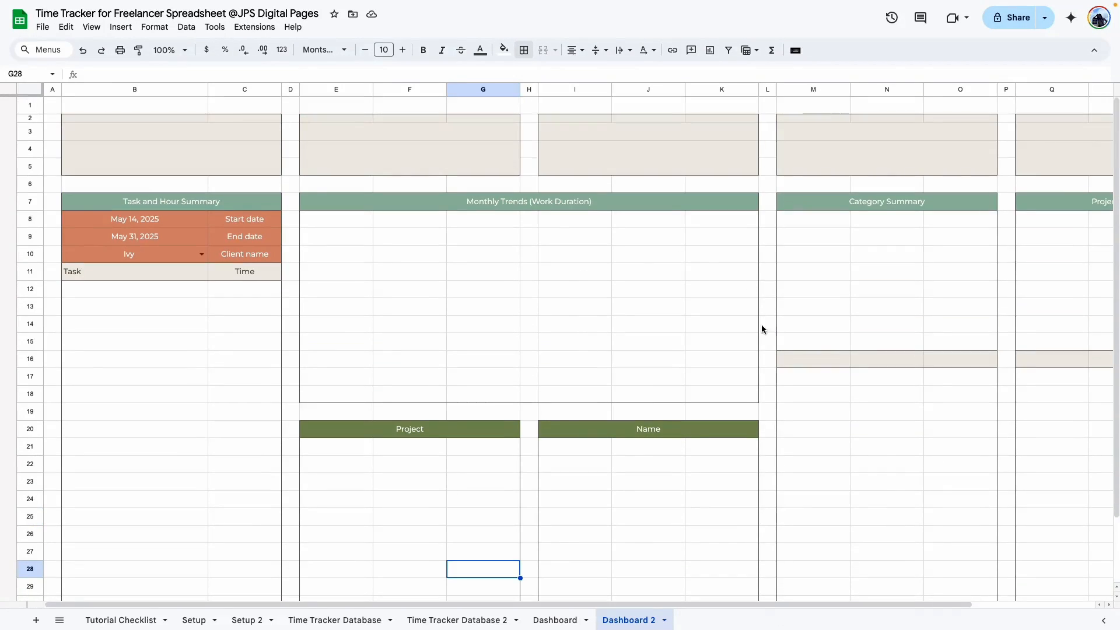
pyautogui.moveTo(638, 604); pyautogui.dragTo(747, 604)
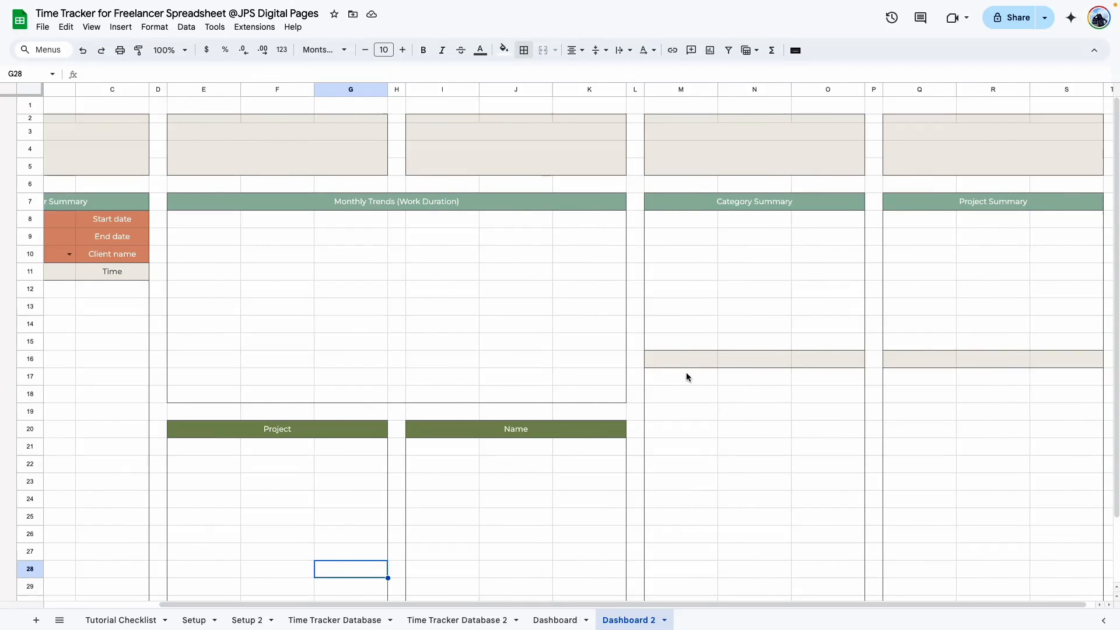
pyautogui.moveTo(681, 359); pyautogui.dragTo(1053, 360)
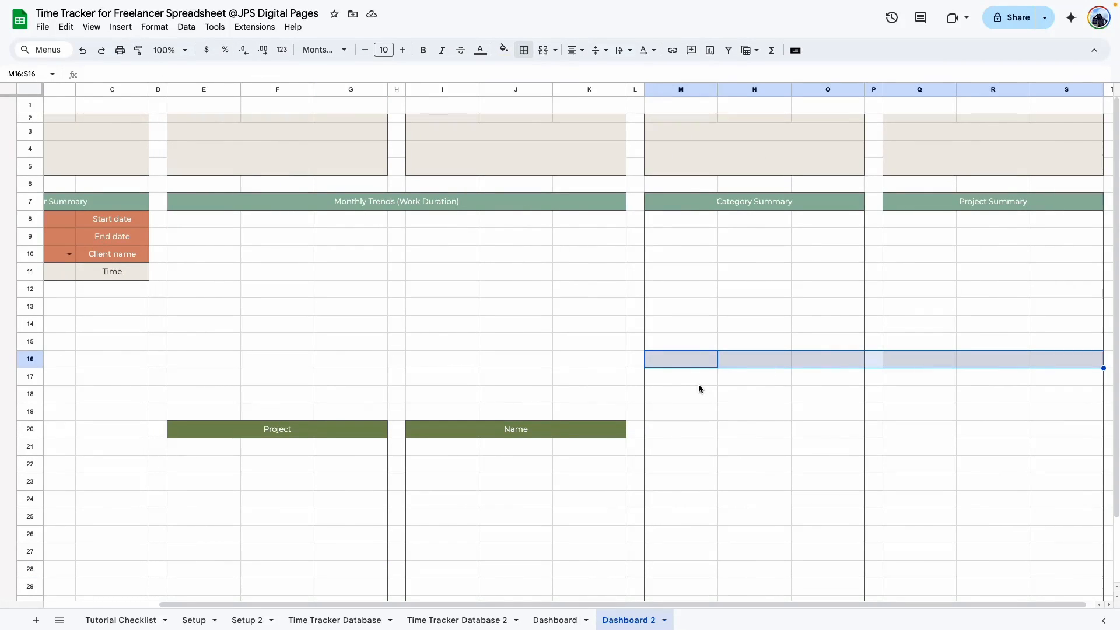
pyautogui.moveTo(670, 605); pyautogui.dragTo(555, 605)
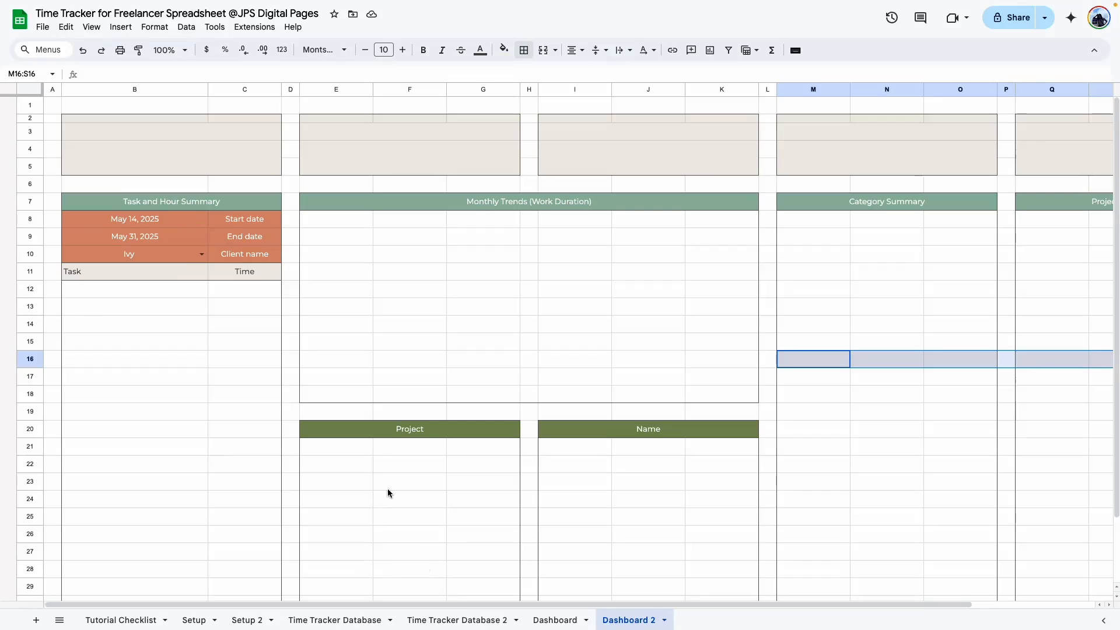
pyautogui.moveTo(106, 133); pyautogui.dragTo(1112, 133)
# Examine the label cells of the five hours-worked cards in row 3 of the Dashboard sheet
pyautogui.click(569, 622)
pyautogui.moveTo(676, 605); pyautogui.dragTo(554, 605)
pyautogui.click(108, 134)
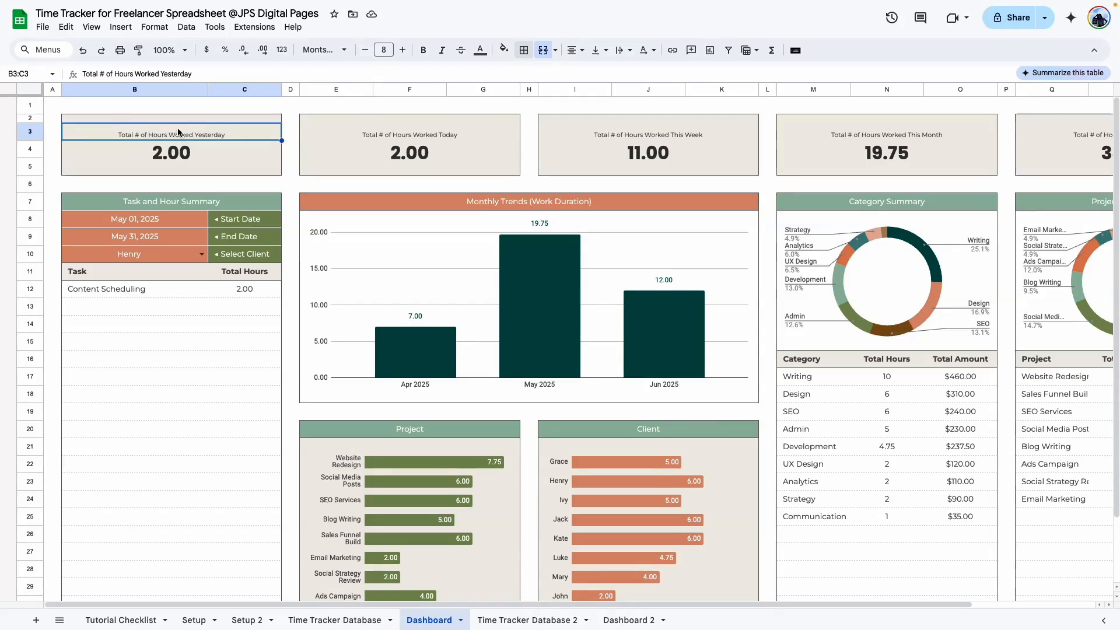
pyautogui.click(461, 135)
pyautogui.click(688, 132)
pyautogui.click(920, 137)
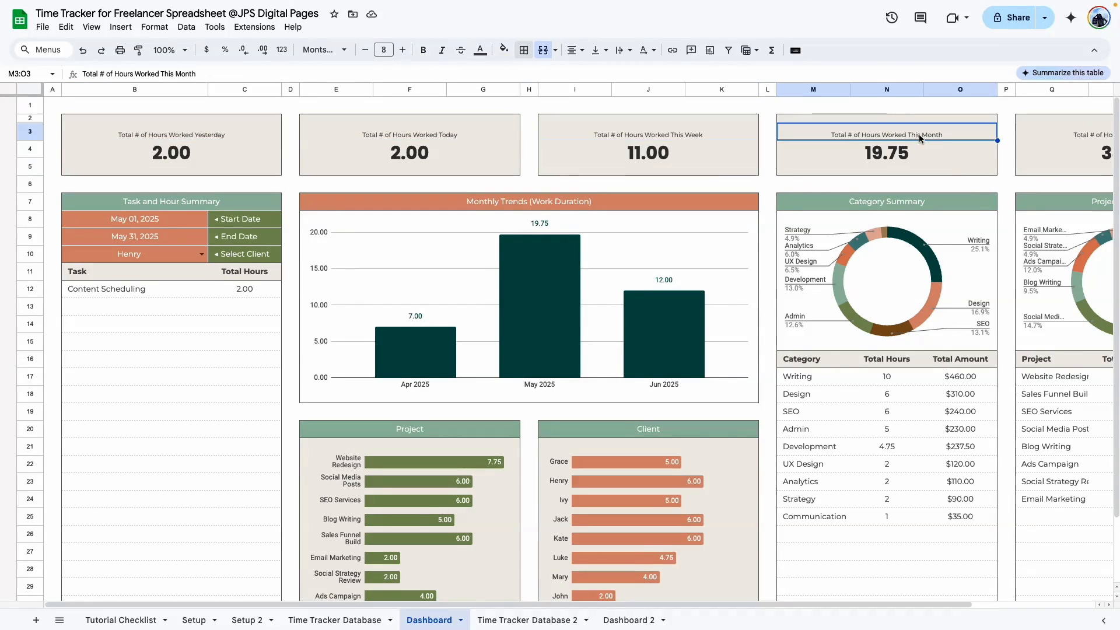
pyautogui.hscroll(2, 991, 137)
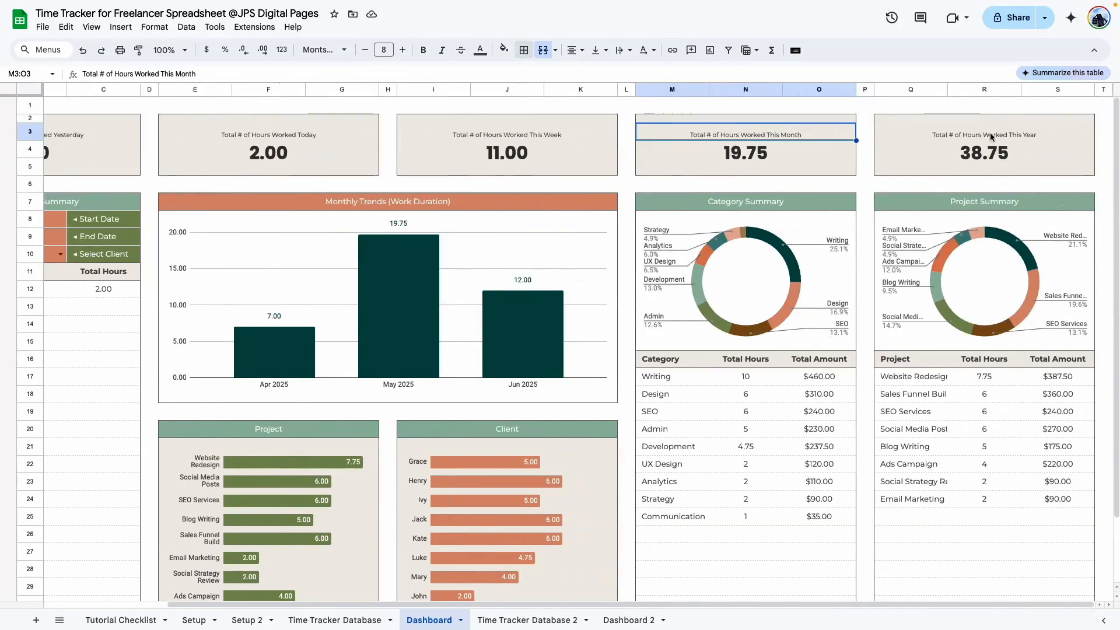
# Copy the card labels in B3:S3 from Dashboard and paste them as values only at B3 on Dashboard 2
pyautogui.moveTo(990, 138); pyautogui.dragTo(140, 134)
pyautogui.press('super+c')
pyautogui.click(627, 620)
pyautogui.rightClick(93, 132)
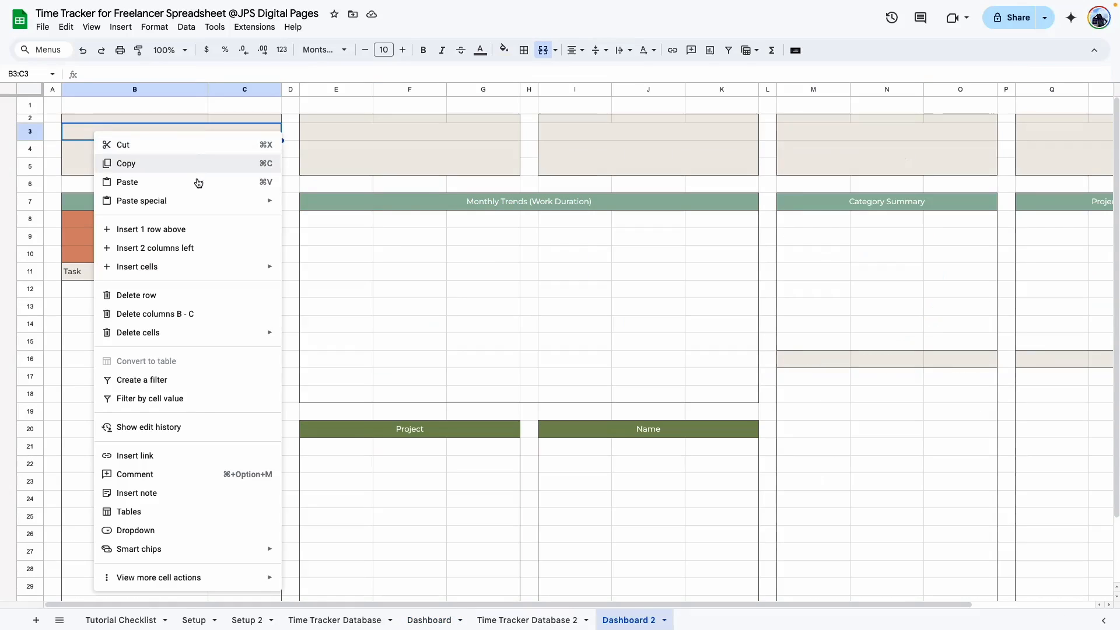
pyautogui.moveTo(201, 200)
pyautogui.click(315, 204)
pyautogui.click(373, 156)
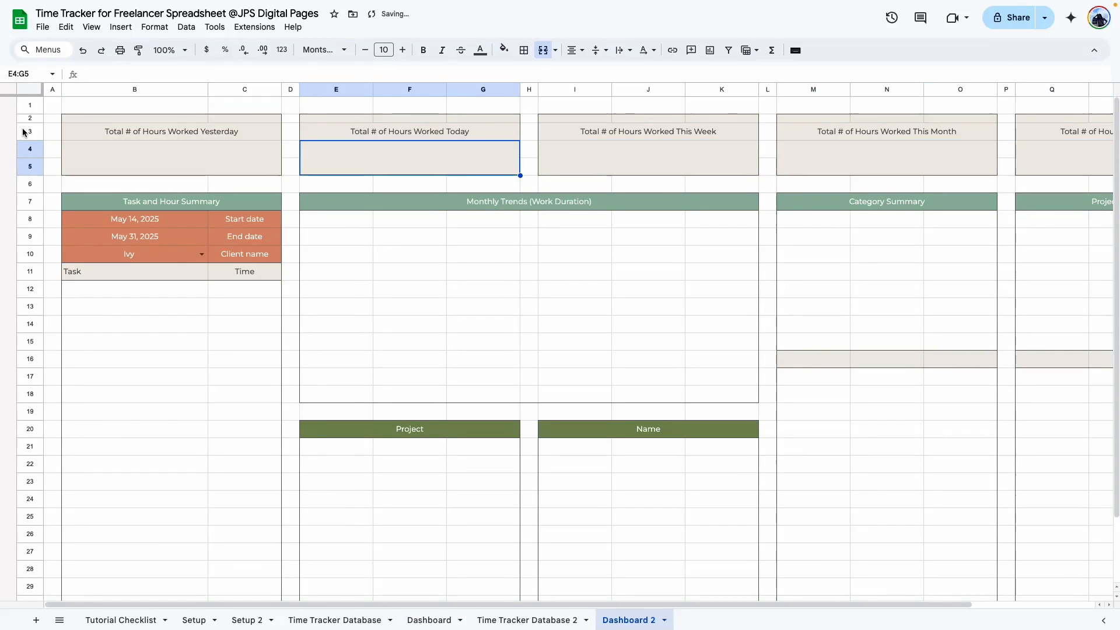
# Reduce the font size of the hours-worked card labels in row 3 of Dashboard 2 by two points
pyautogui.click(27, 132)
pyautogui.click(365, 51)
pyautogui.click(365, 50)
pyautogui.click(881, 158)
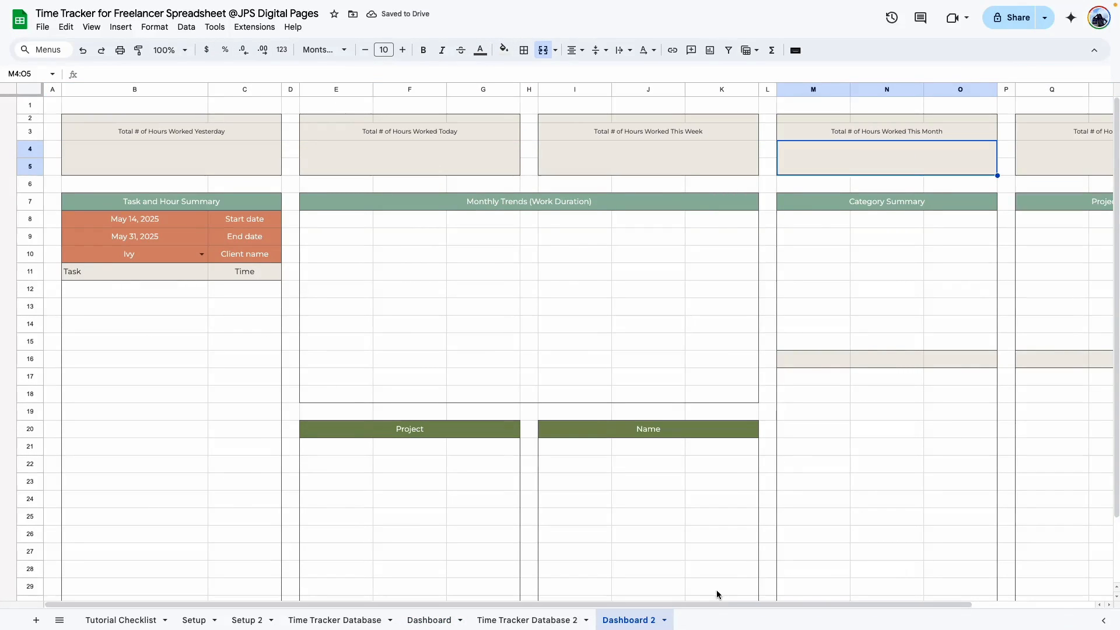
# Hide the gridlines on the Dashboard 2 sheet
pyautogui.moveTo(774, 605); pyautogui.dragTo(111, 604)
pyautogui.click(91, 28)
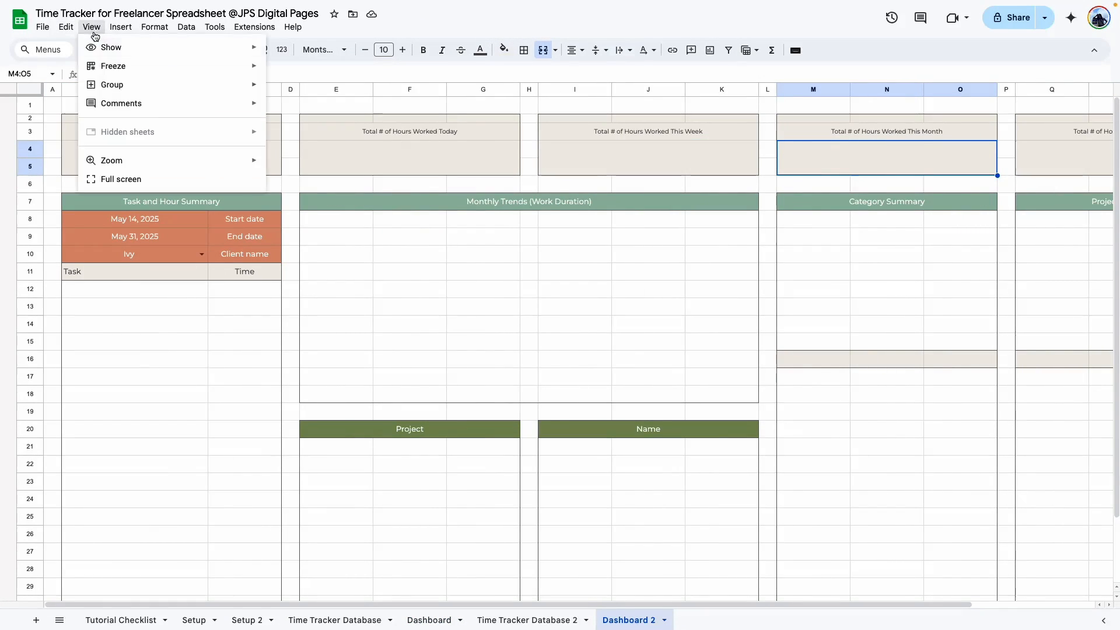
pyautogui.moveTo(162, 48)
pyautogui.click(280, 70)
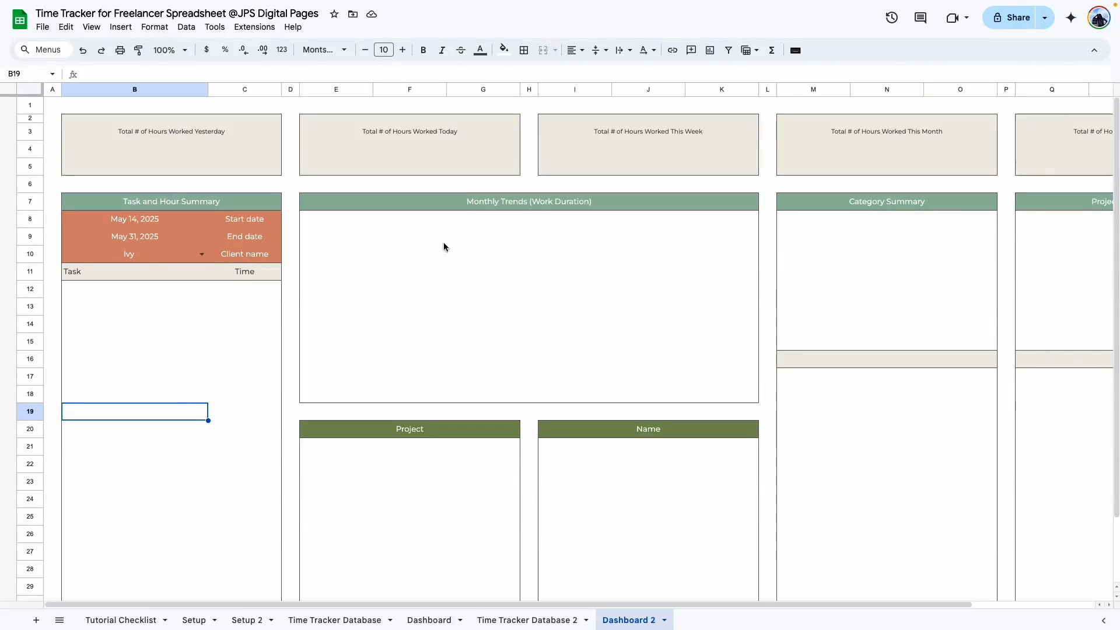
# Add grey dashed horizontal inner borders to B12:C31 in the Task and Hour Summary block
pyautogui.scroll(-3, 521, 375)
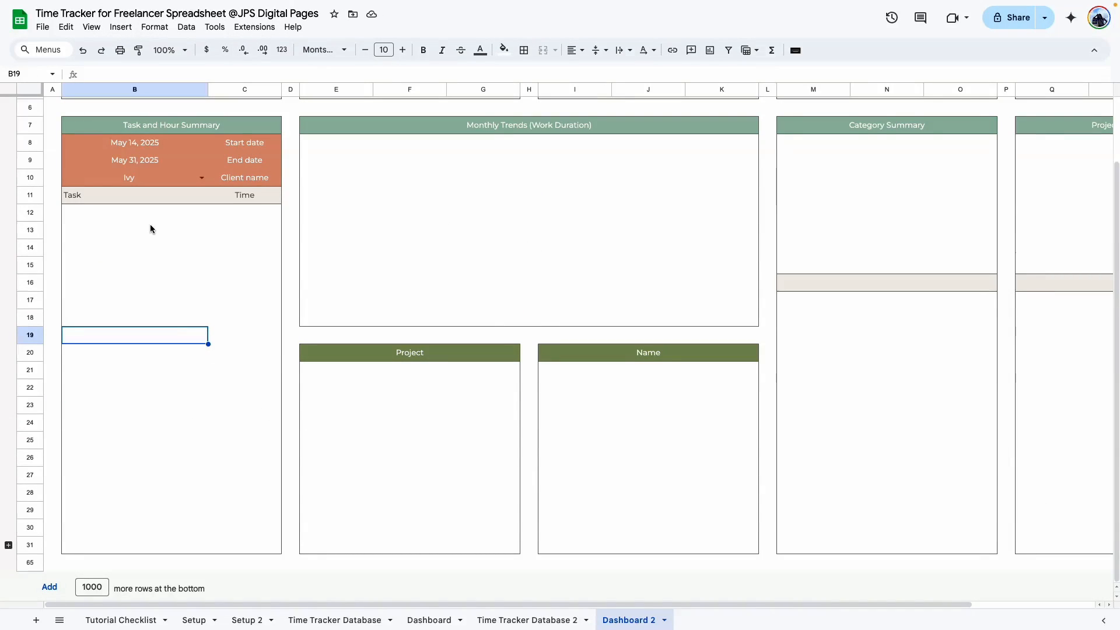
pyautogui.moveTo(75, 208); pyautogui.dragTo(261, 546)
pyautogui.click(524, 50)
pyautogui.click(636, 77)
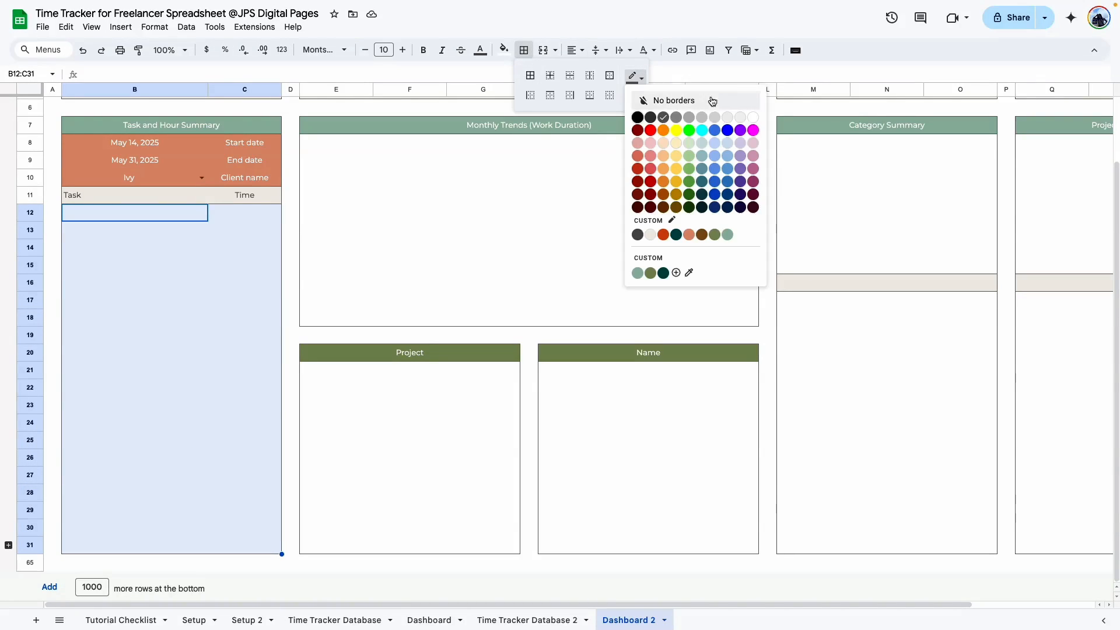
pyautogui.click(678, 117)
pyautogui.click(637, 93)
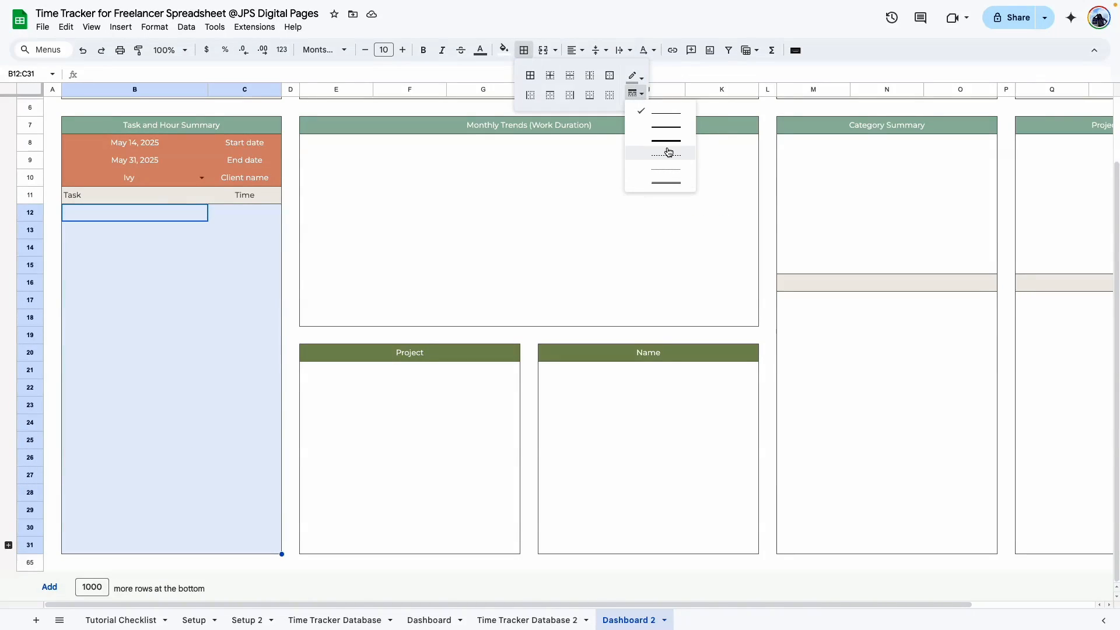
pyautogui.click(666, 154)
pyautogui.click(570, 75)
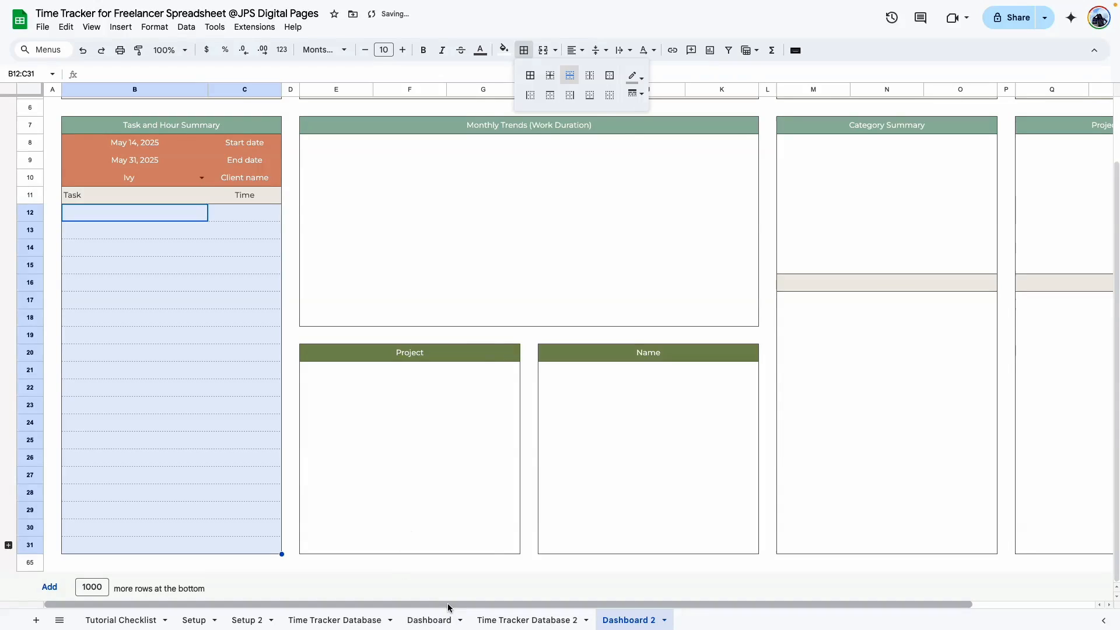
# Add the same grey dashed horizontal borders to M17:O31 and Q17:S31 under the Category and Project Summary blocks
pyautogui.moveTo(450, 605); pyautogui.dragTo(928, 608)
pyautogui.moveTo(644, 302); pyautogui.dragTo(852, 549)
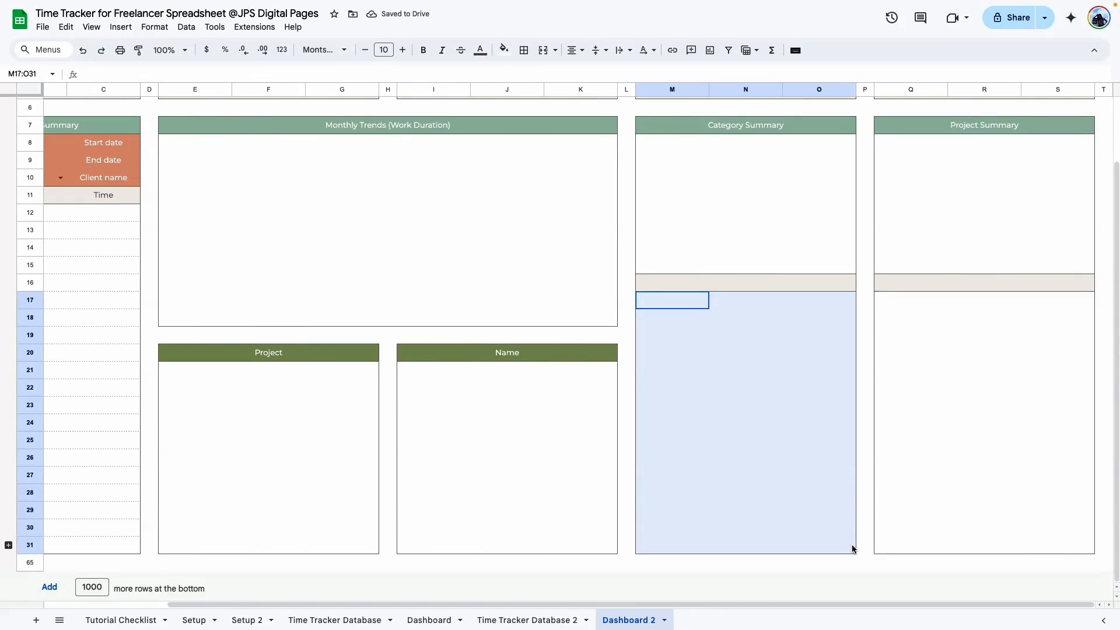
pyautogui.click(884, 295)
# Fill the Project block E21:G31 and the Name block I21:K31 with light beige
pyautogui.hscroll(-3, 350, 367)
pyautogui.moveTo(350, 368); pyautogui.dragTo(490, 551)
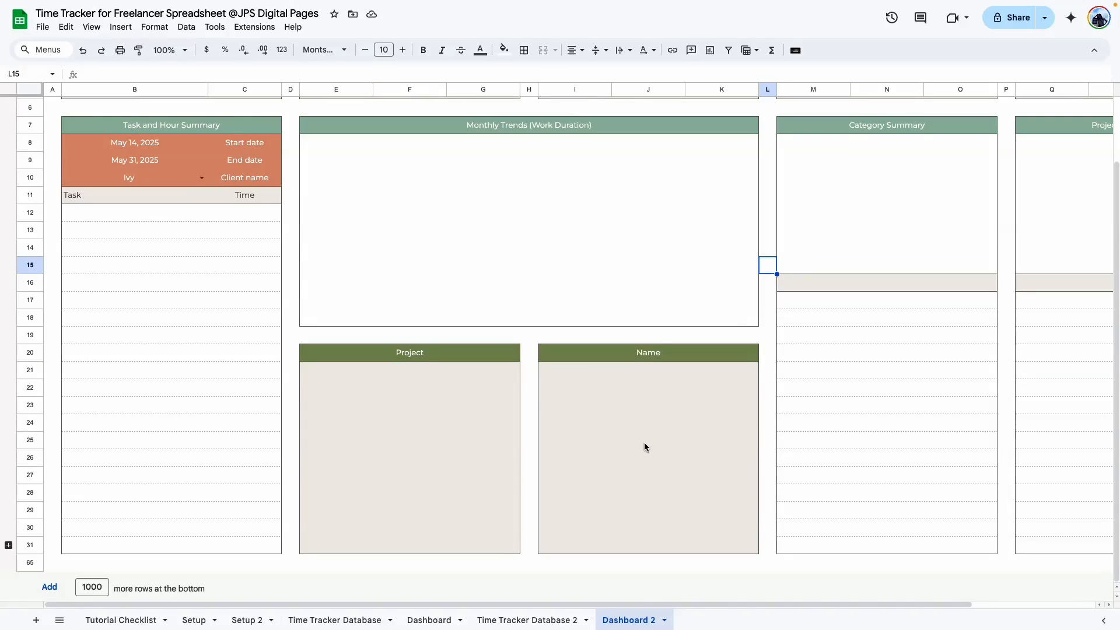
pyautogui.click(646, 455)
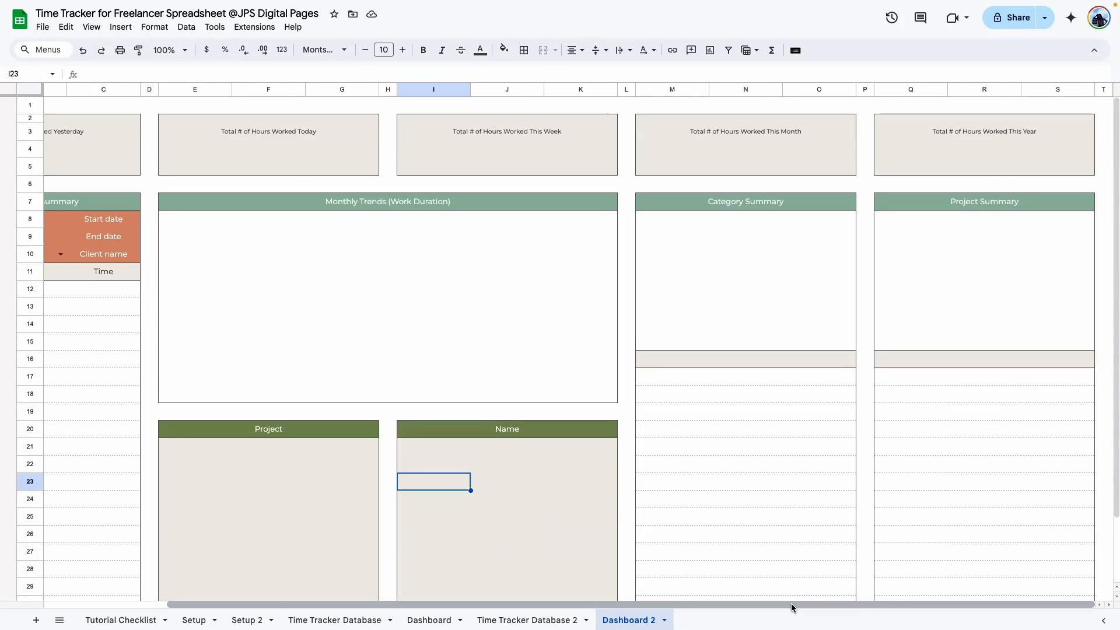
pyautogui.click(782, 551)
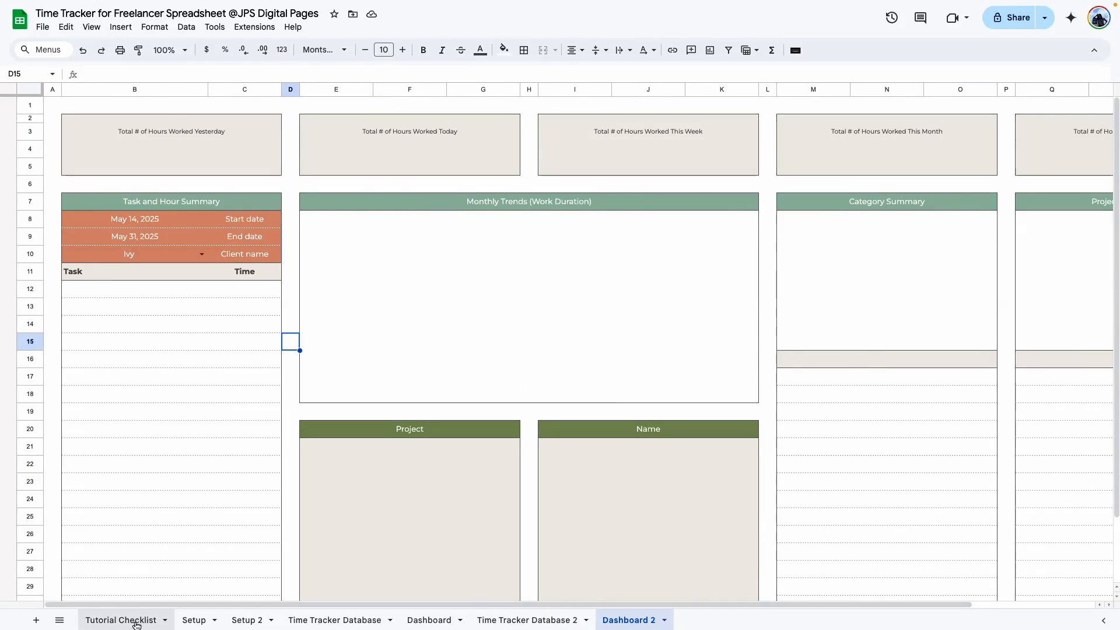
# Set the Tutorial Checklist sheet to 150% zoom and check off the Dashboard structure item
pyautogui.click(140, 621)
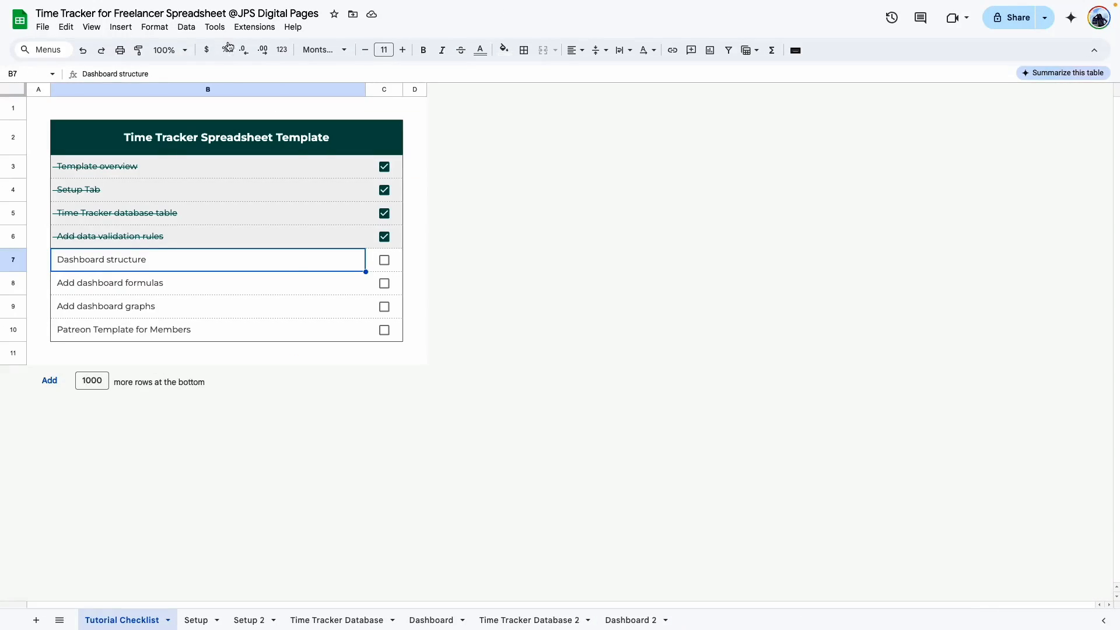
pyautogui.click(185, 51)
pyautogui.click(173, 166)
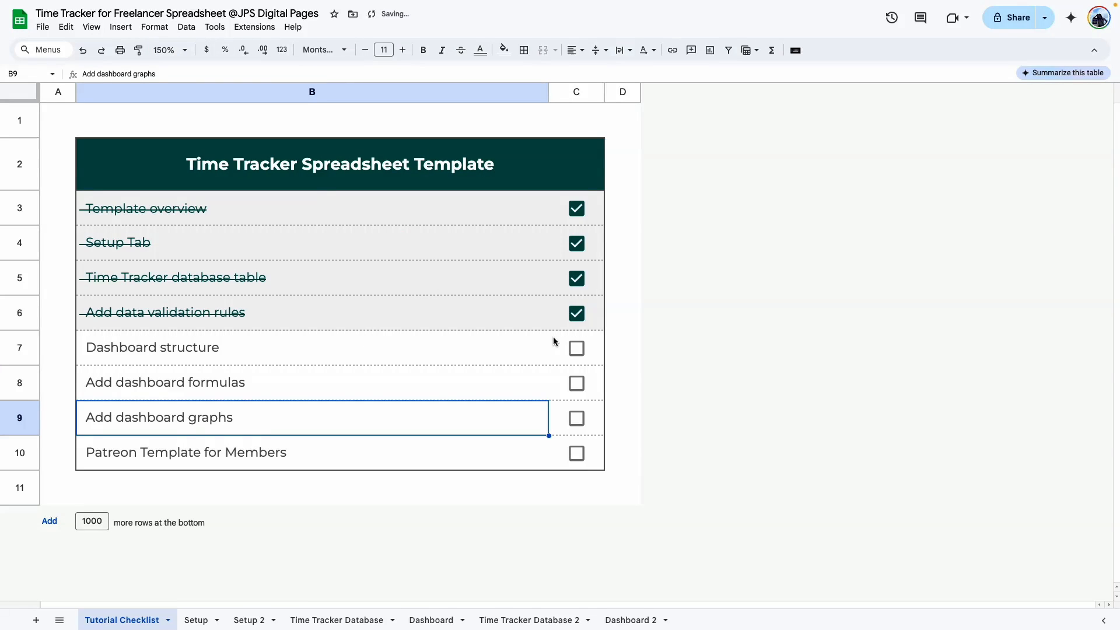
pyautogui.click(579, 349)
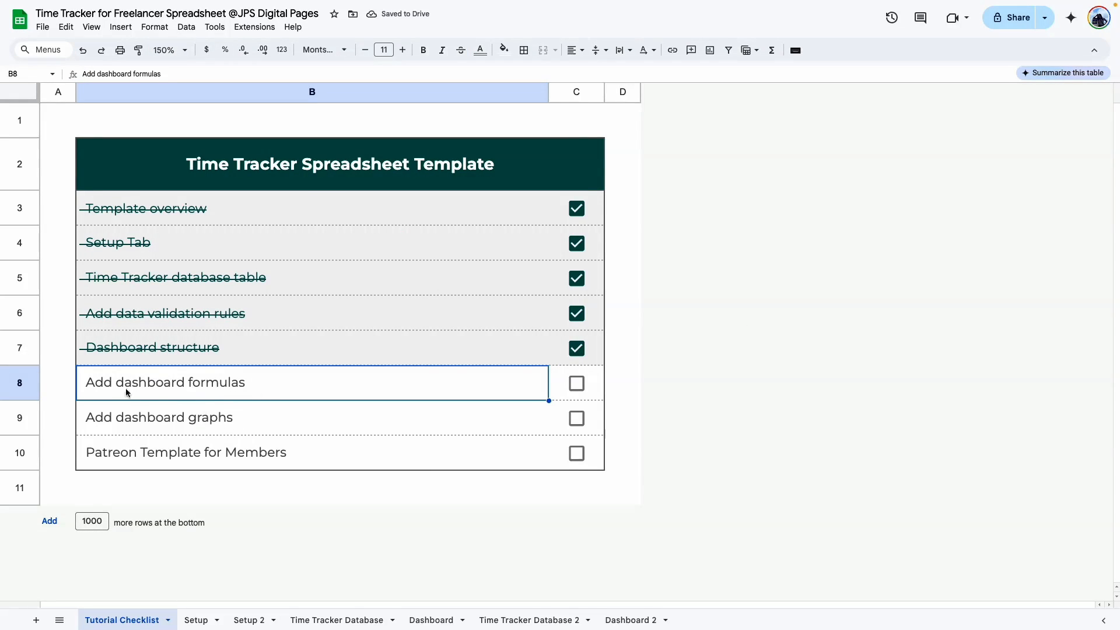
# Copy the SUMIFS formula for yesterday's hours from cell B4 of the Dashboard sheet
pyautogui.click(431, 621)
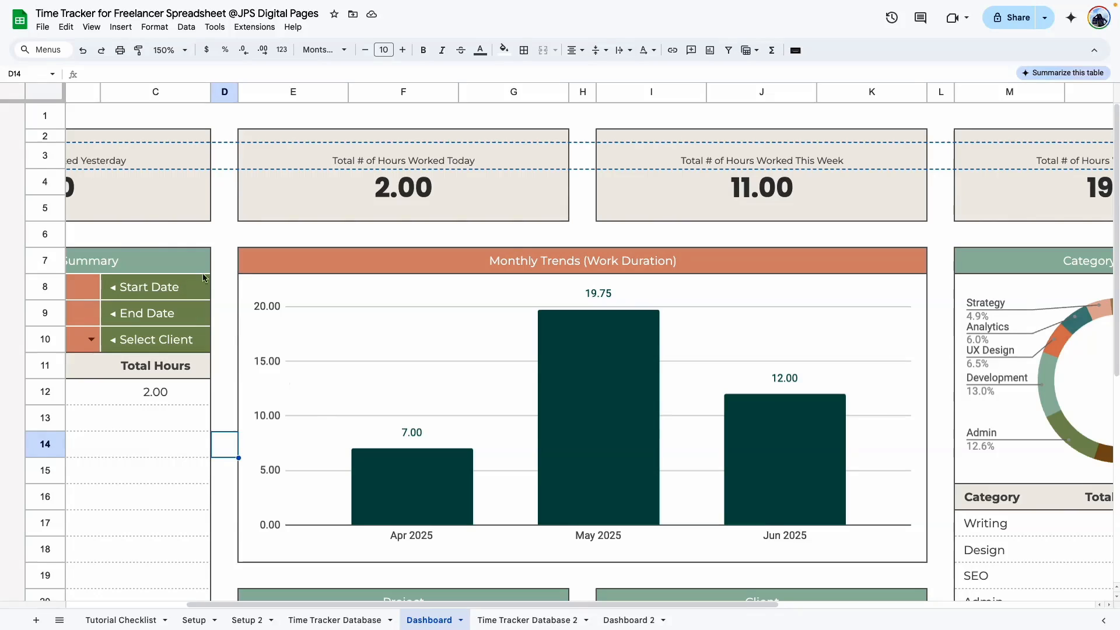
pyautogui.click(187, 56)
pyautogui.click(168, 128)
pyautogui.hscroll(-2, 224, 163)
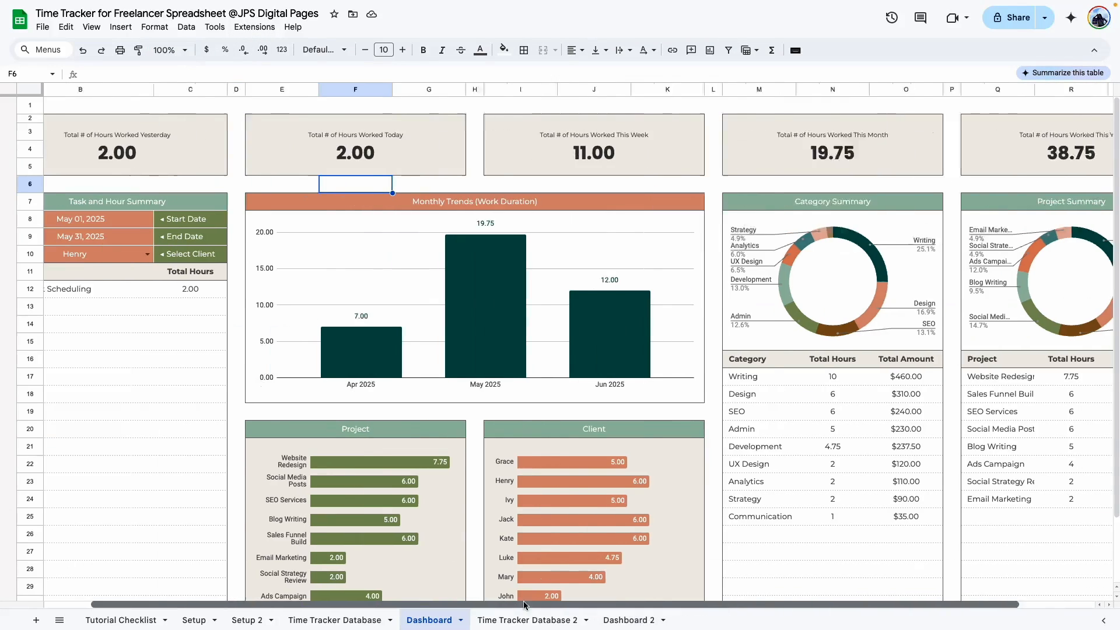
pyautogui.click(224, 163)
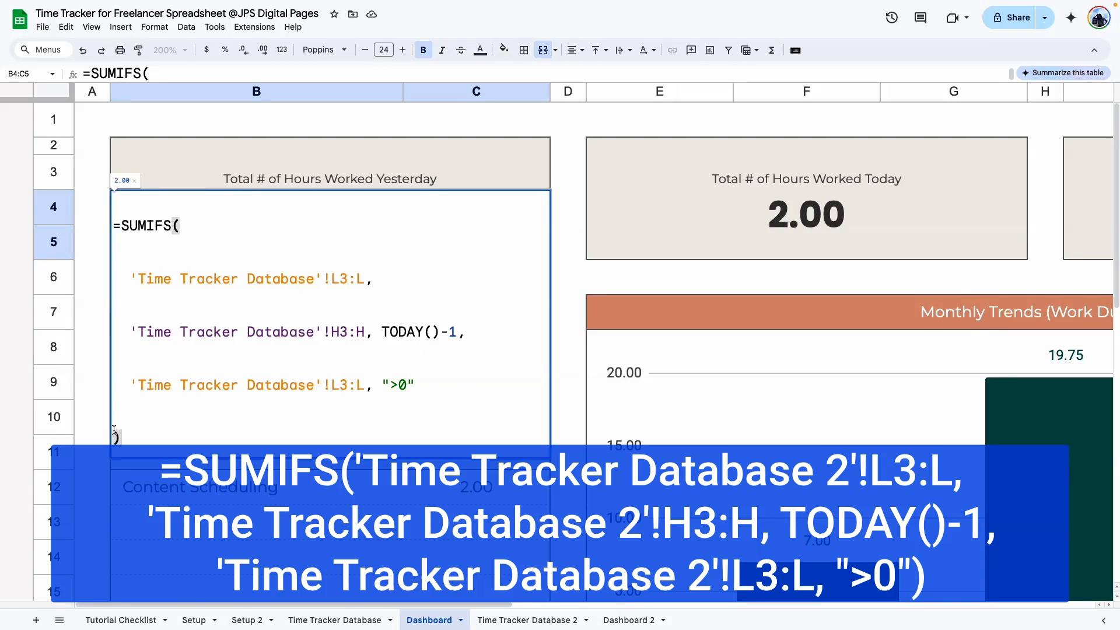
pyautogui.moveTo(122, 436); pyautogui.dragTo(108, 224)
pyautogui.press('super+c')
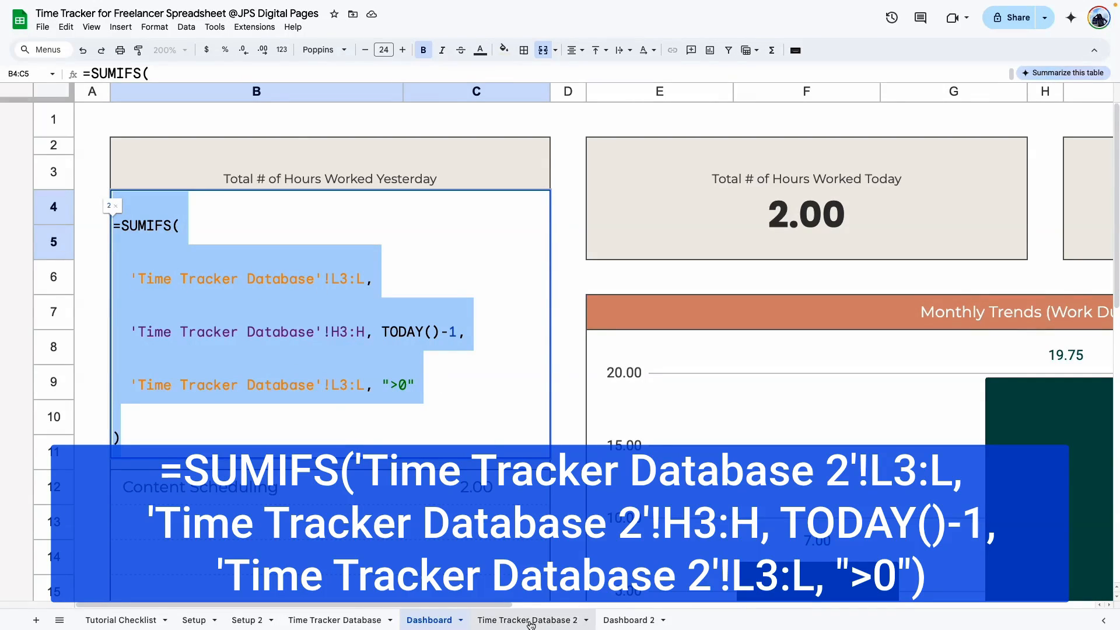
# Paste the yesterday's-hours SUMIFS formula into B4 on Dashboard 2 and point its three references to 'Time Tracker Database 2'
pyautogui.click(640, 624)
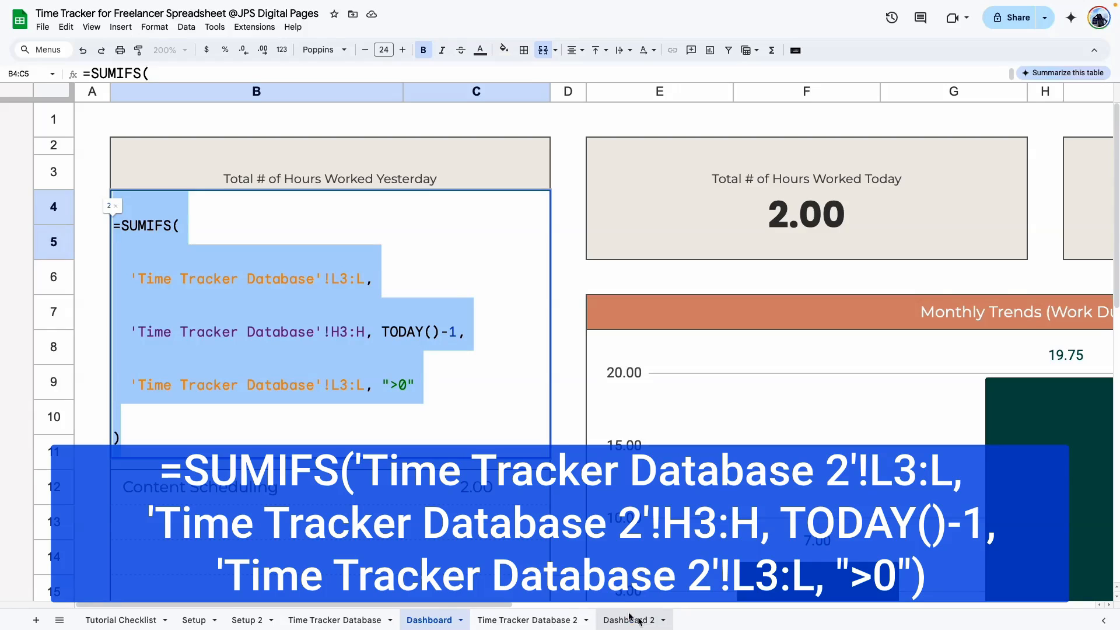
pyautogui.click(313, 227)
pyautogui.doubleClick(313, 227)
pyautogui.press('super+v')
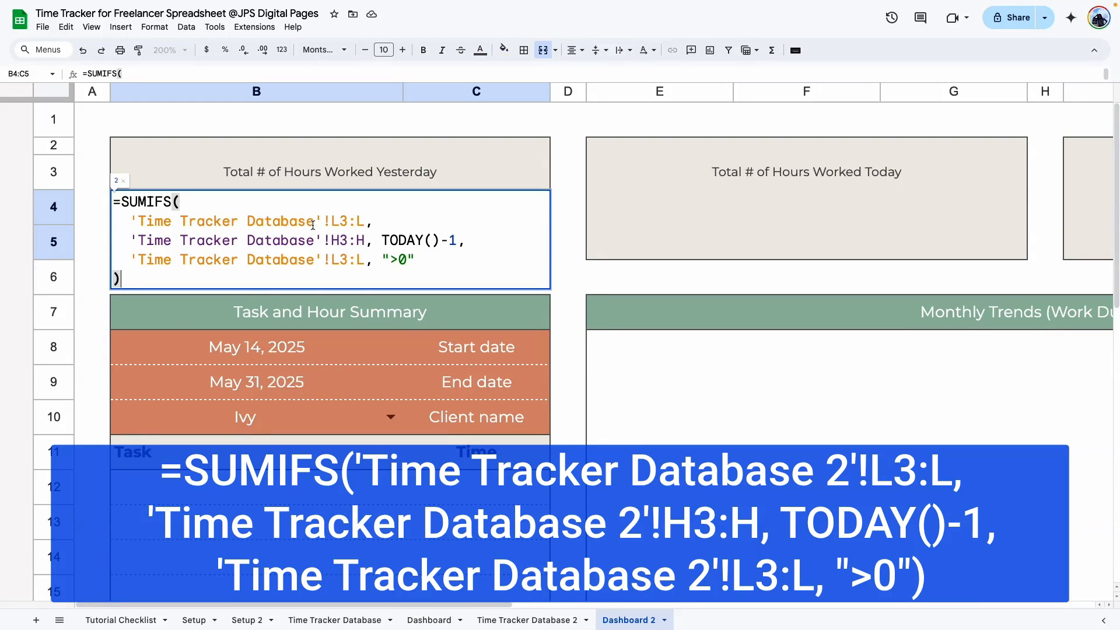
pyautogui.click(315, 220)
pyautogui.write('2')
pyautogui.click(315, 240)
pyautogui.write('2')
pyautogui.click(315, 259)
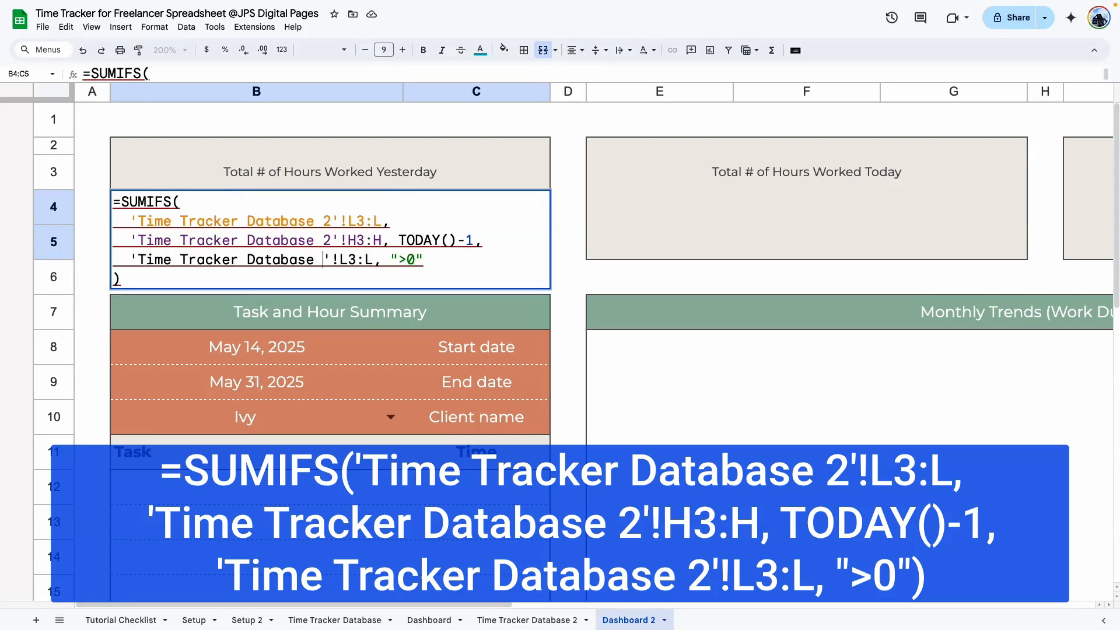
pyautogui.write('2')
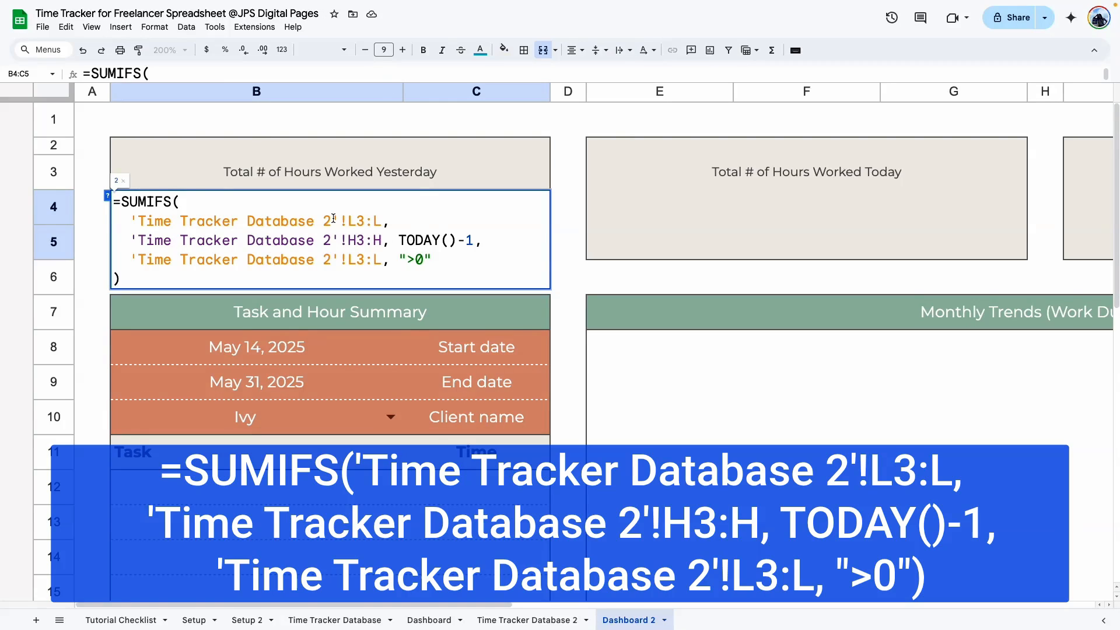
pyautogui.press('Return')
# Bold the hours total in B4 and set the font size of rows 4:5 on Dashboard 2 to 24
pyautogui.click(383, 49)
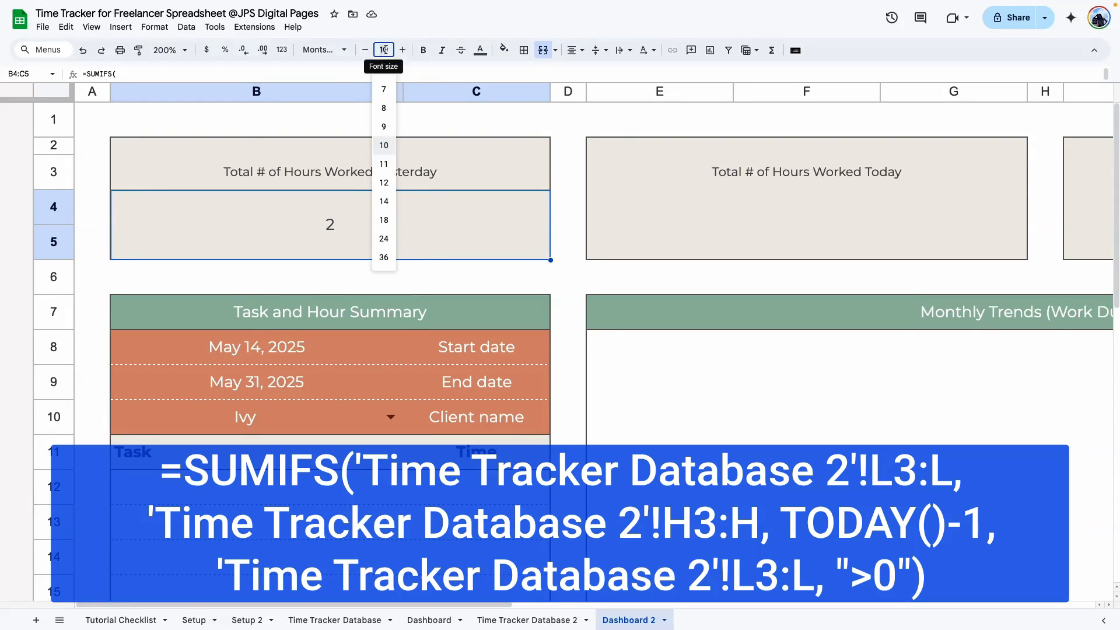
pyautogui.click(385, 258)
pyautogui.click(424, 50)
pyautogui.click(57, 208)
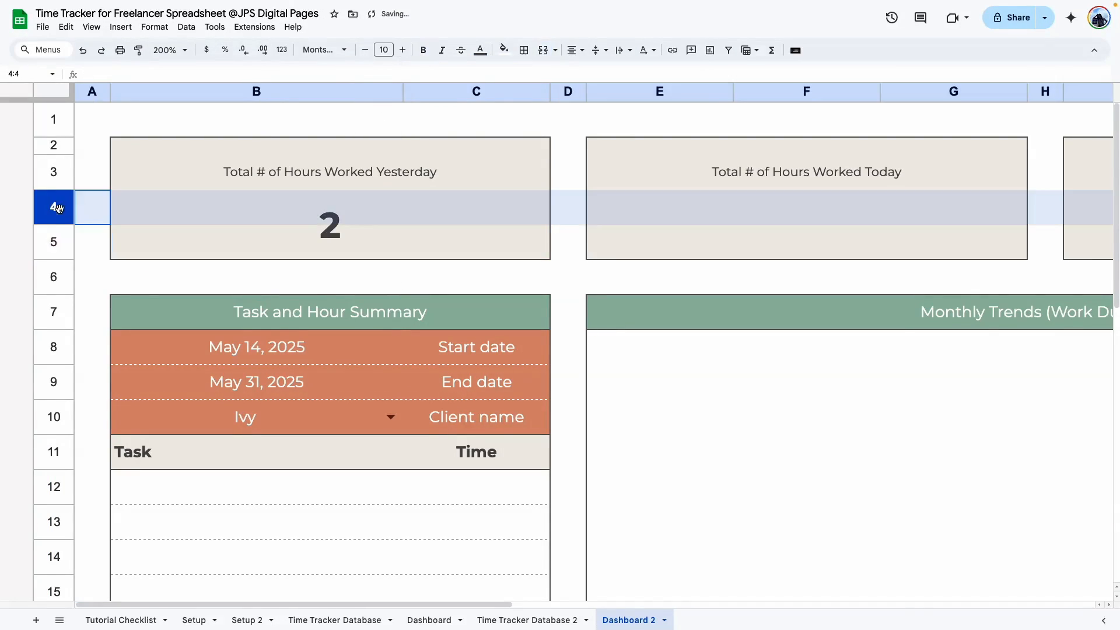
pyautogui.moveTo(56, 208); pyautogui.dragTo(56, 243)
pyautogui.click(384, 49)
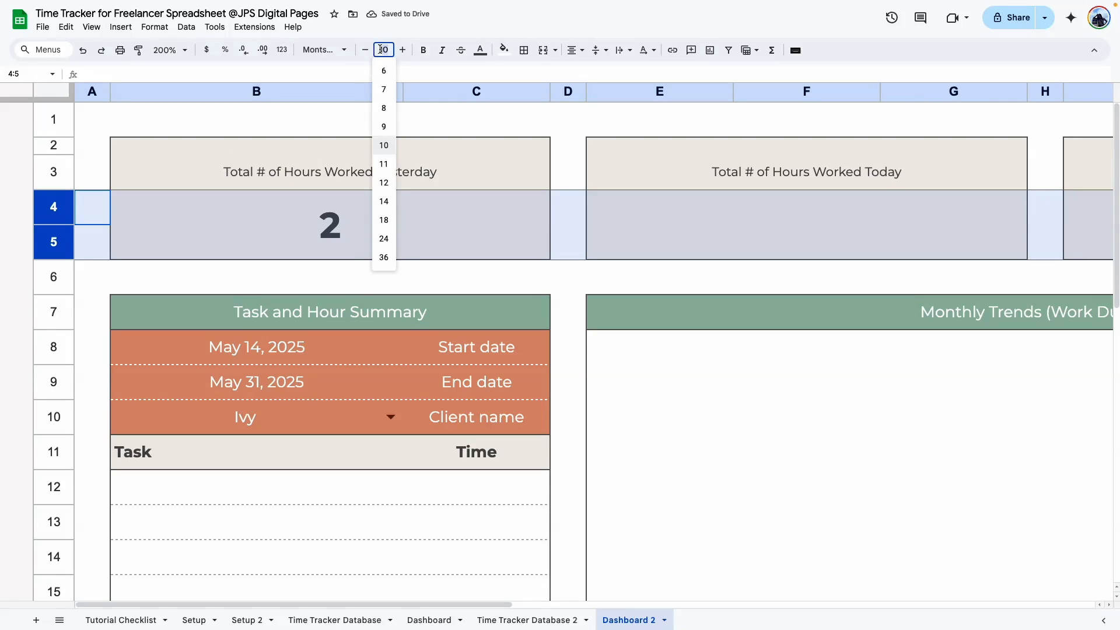
pyautogui.click(384, 239)
pyautogui.click(328, 226)
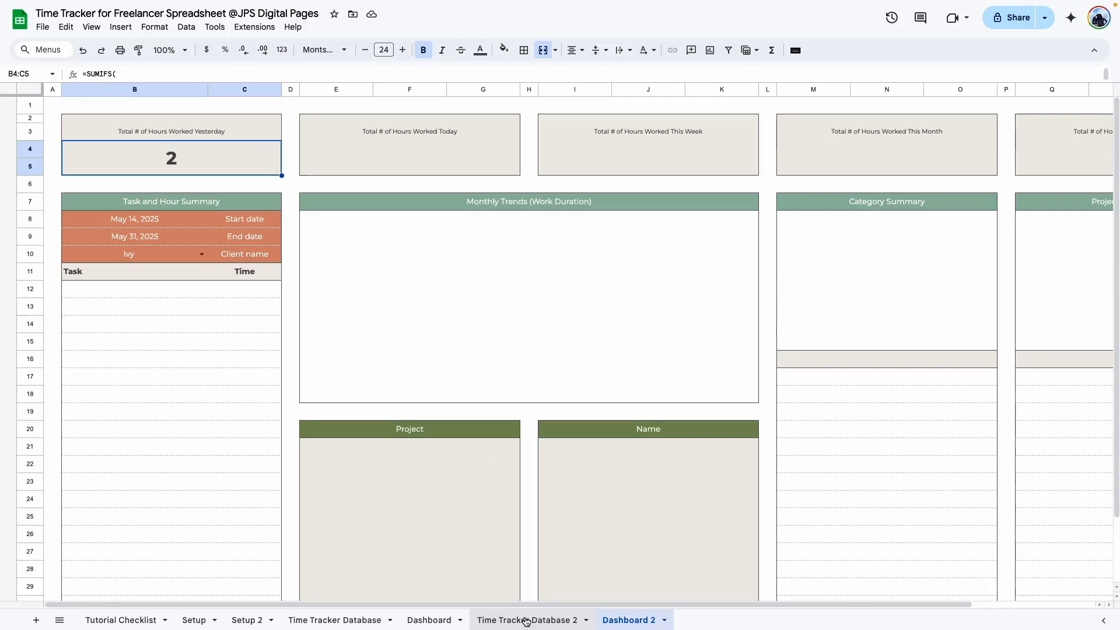
# In Time Tracker Database 2, set the End Time of the Article Drafting task dated May 20, 2025 to 6:00:00 PM
pyautogui.click(528, 620)
pyautogui.scroll(10, 459, 291)
pyautogui.click(688, 232)
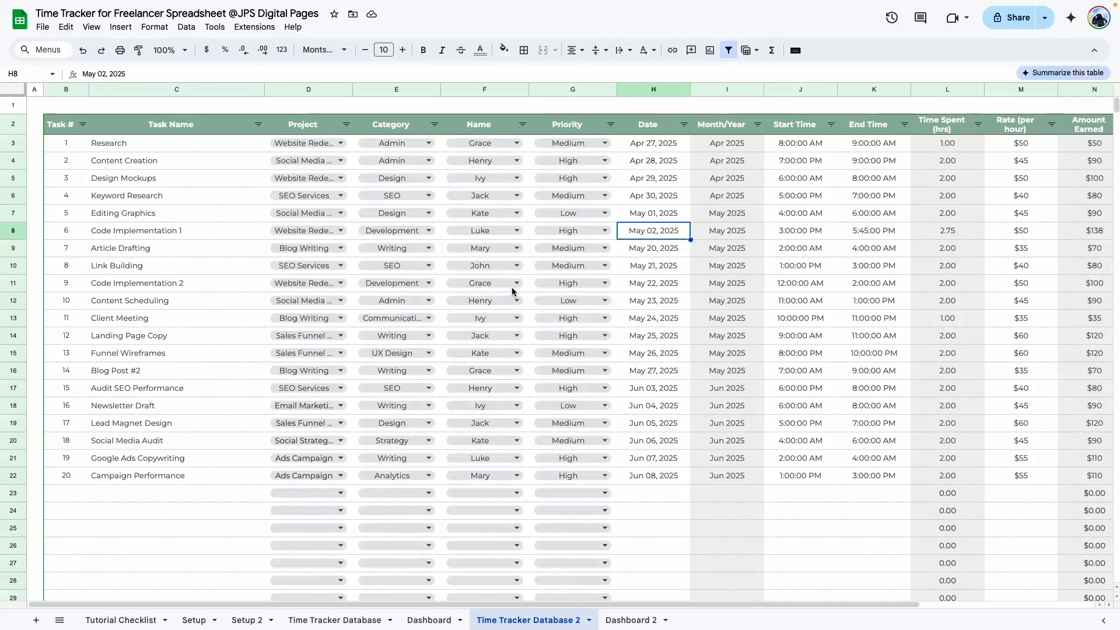
pyautogui.click(647, 252)
pyautogui.hotkey('shift', 'space')
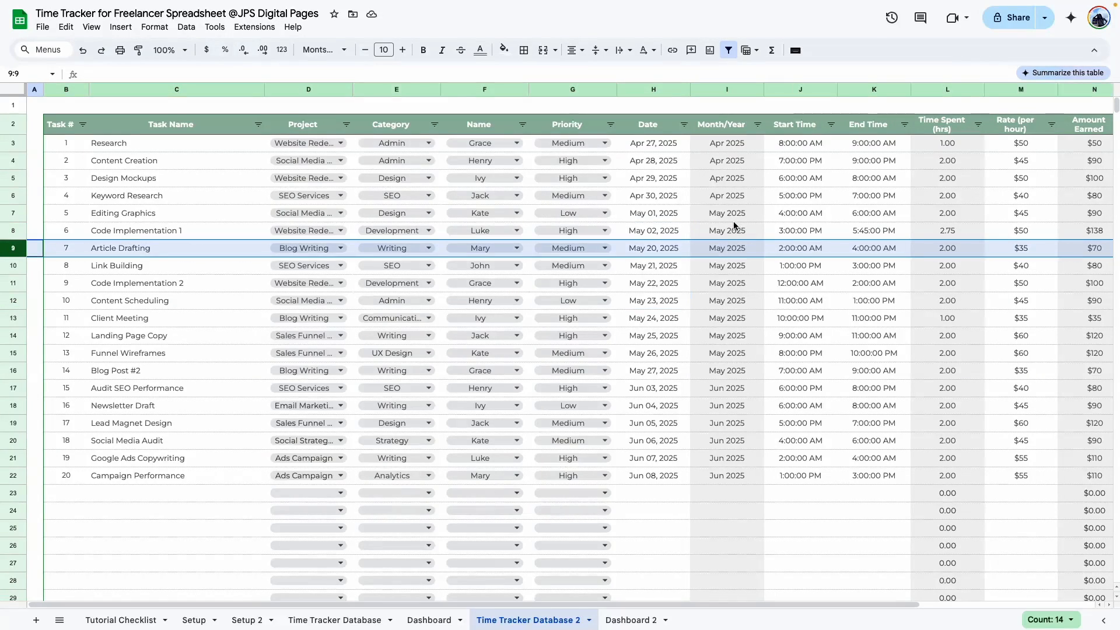
pyautogui.moveTo(691, 605); pyautogui.dragTo(908, 607)
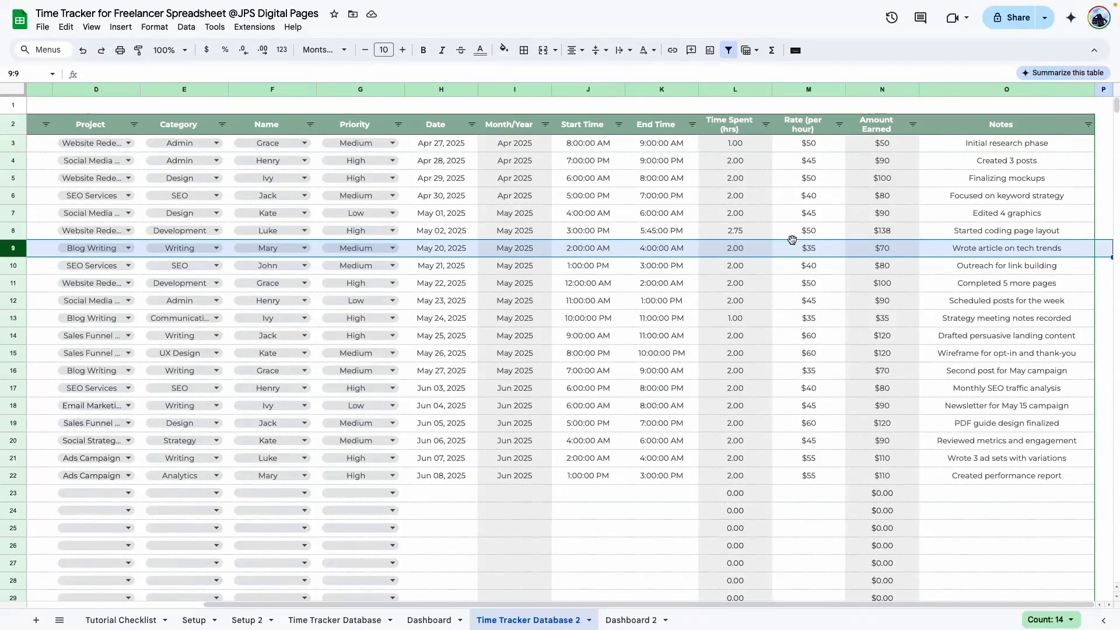
pyautogui.click(644, 250)
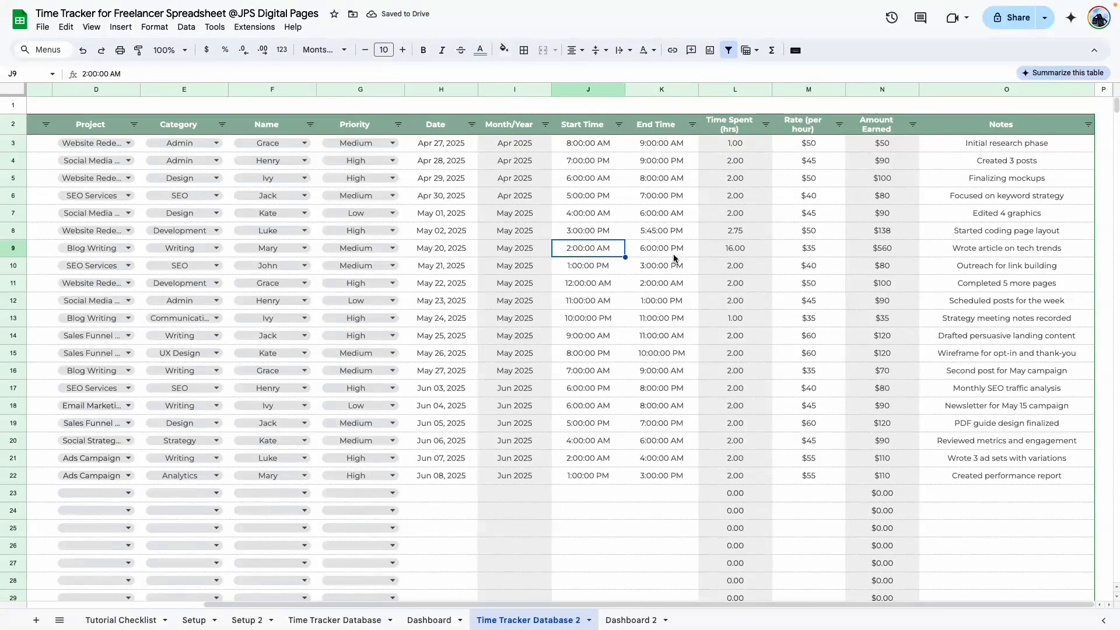
# Copy the SUMIFS formula for today's hours, using TODAY(), from cell E4 of the Dashboard sheet
pyautogui.click(626, 623)
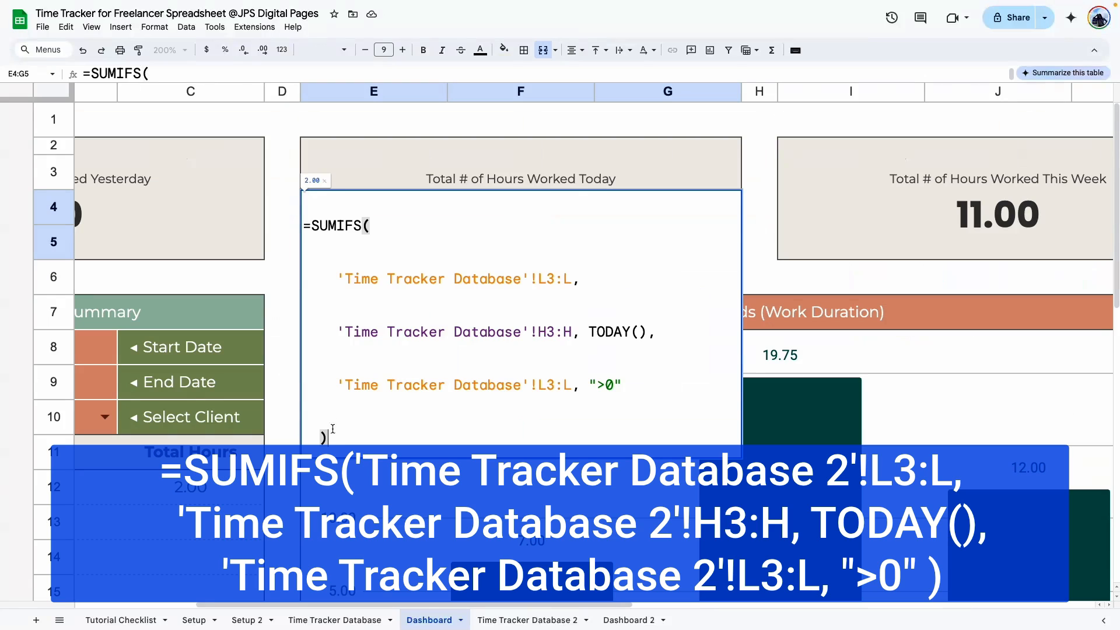
pyautogui.moveTo(325, 439); pyautogui.dragTo(303, 232)
pyautogui.hotkey('ctrl', 'c')
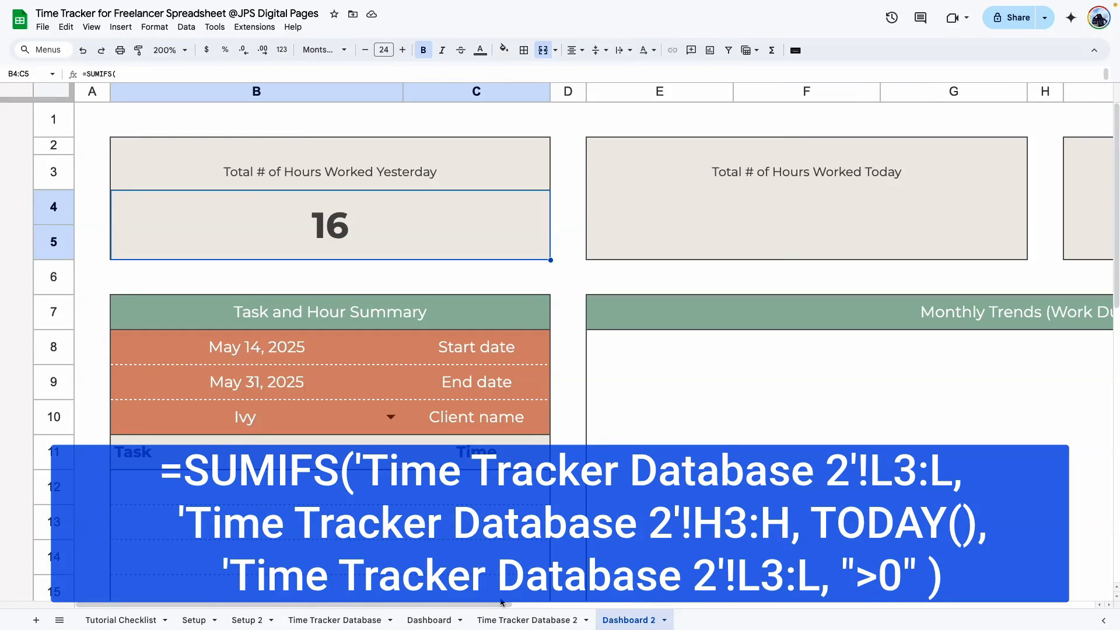
# Paste the today's-hours SUMIFS formula into E4 on Dashboard 2 and redirect its references to 'Time Tracker Database 2'
pyautogui.moveTo(501, 602); pyautogui.dragTo(660, 603)
pyautogui.doubleClick(452, 210)
pyautogui.hotkey('ctrl', 'v')
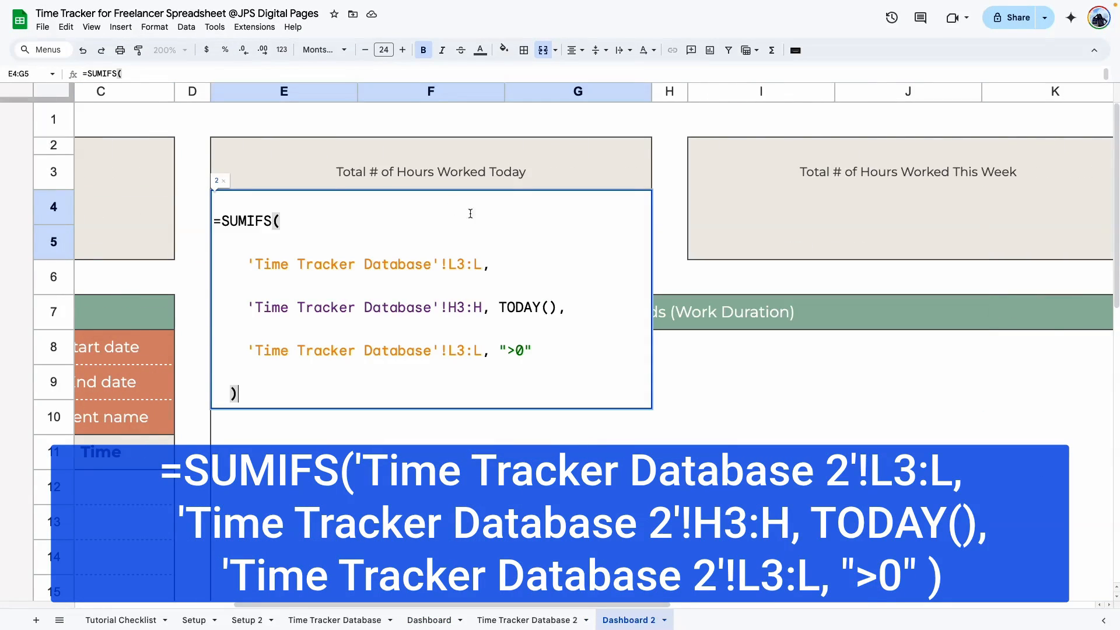
pyautogui.click(430, 267)
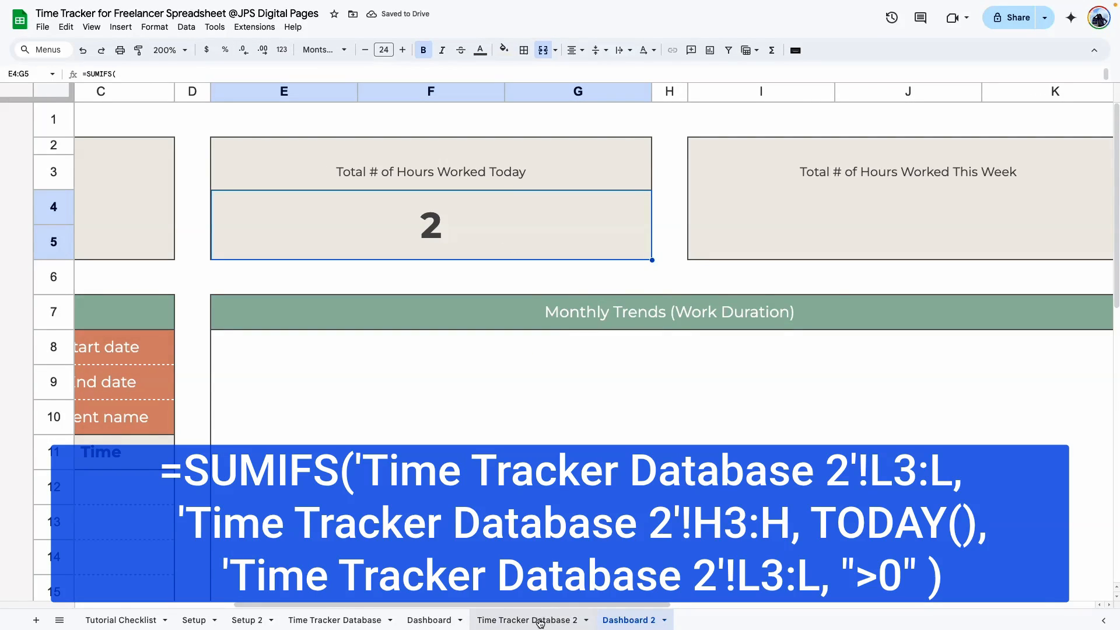
# In Time Tracker Database 2, set the Start Time of the May 21, 2025 SEO Services task to 9:00:00 AM and check today's hours on Dashboard 2
pyautogui.click(537, 621)
pyautogui.click(169, 50)
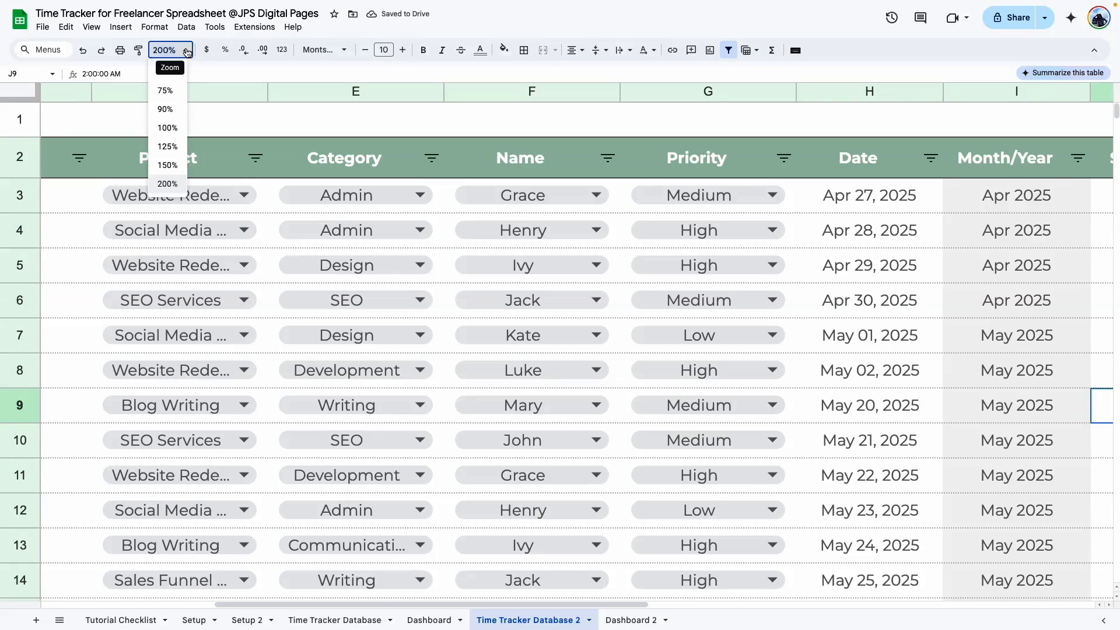
pyautogui.click(167, 128)
pyautogui.click(433, 269)
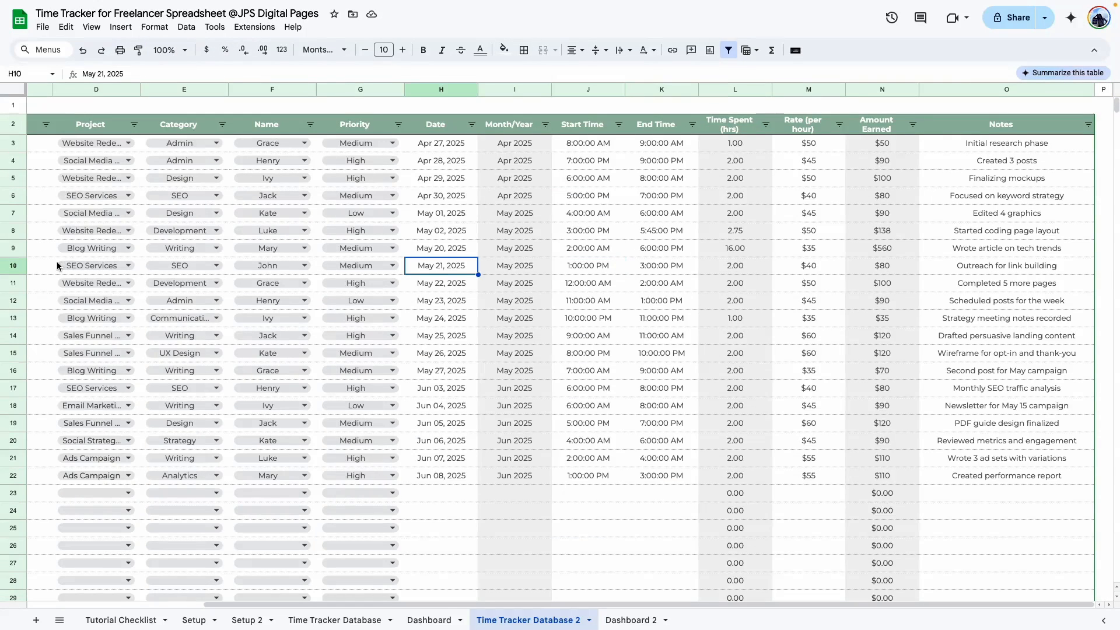
pyautogui.click(21, 267)
pyautogui.click(740, 268)
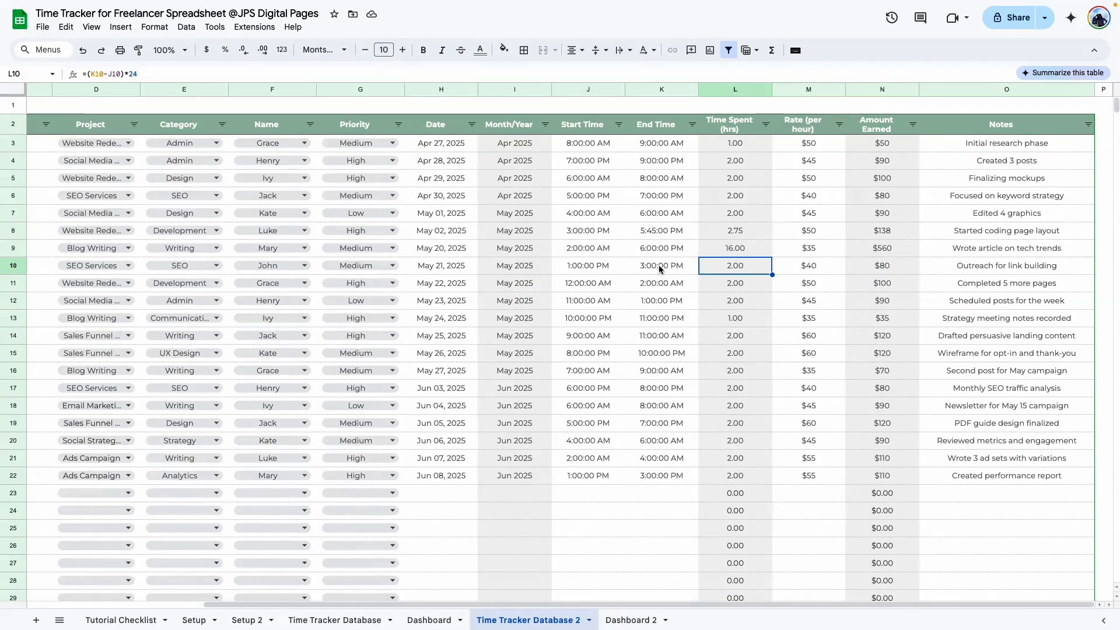
pyautogui.click(596, 269)
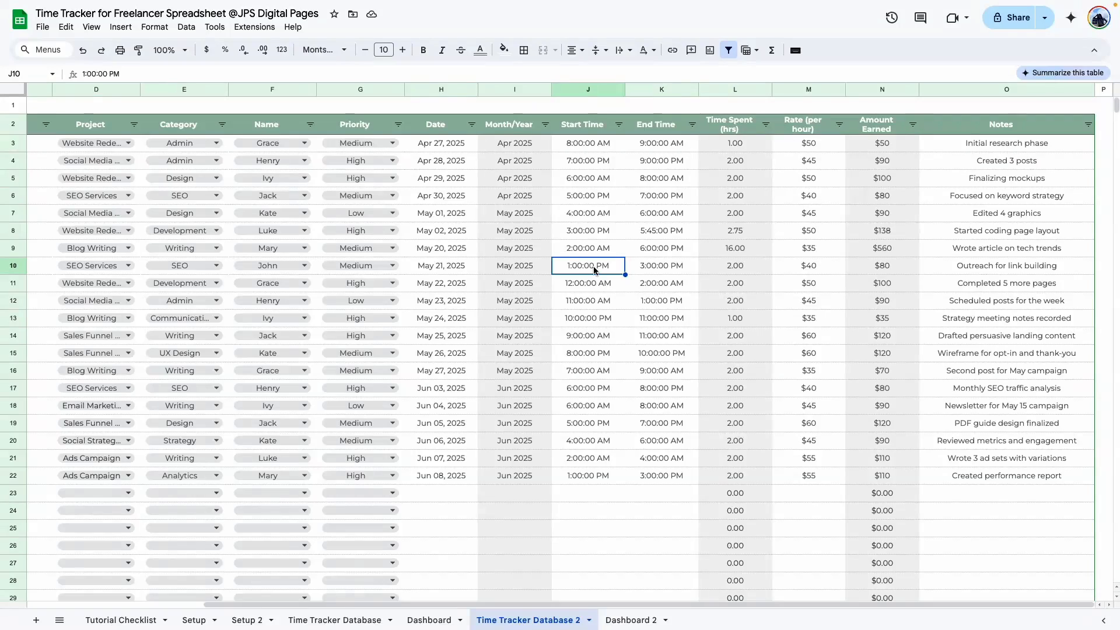
pyautogui.write('9am')
pyautogui.press('Return')
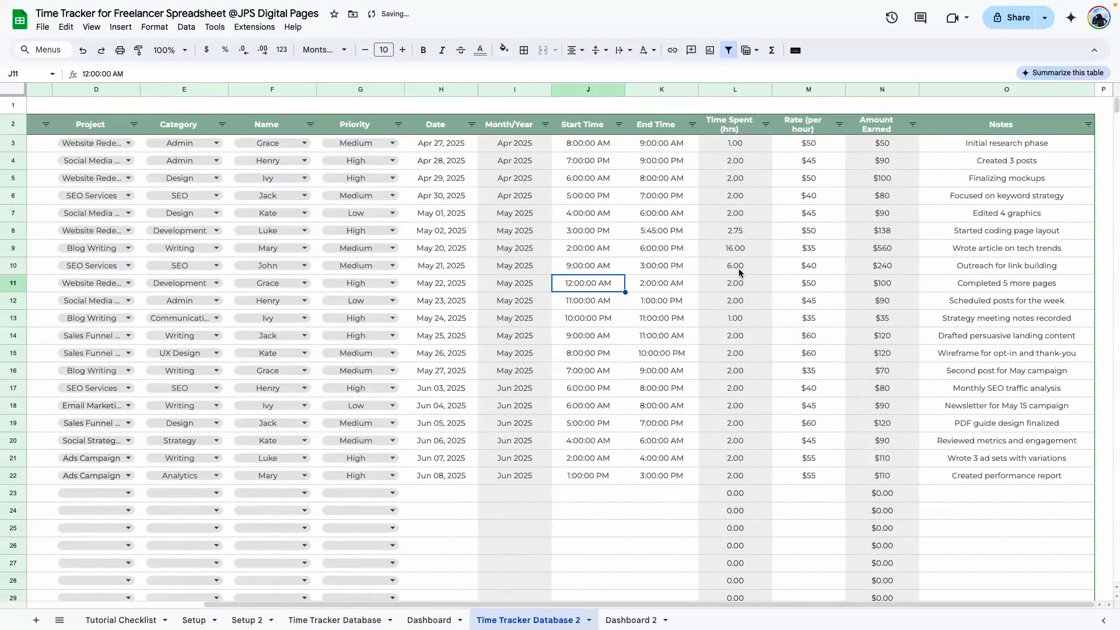
pyautogui.click(629, 620)
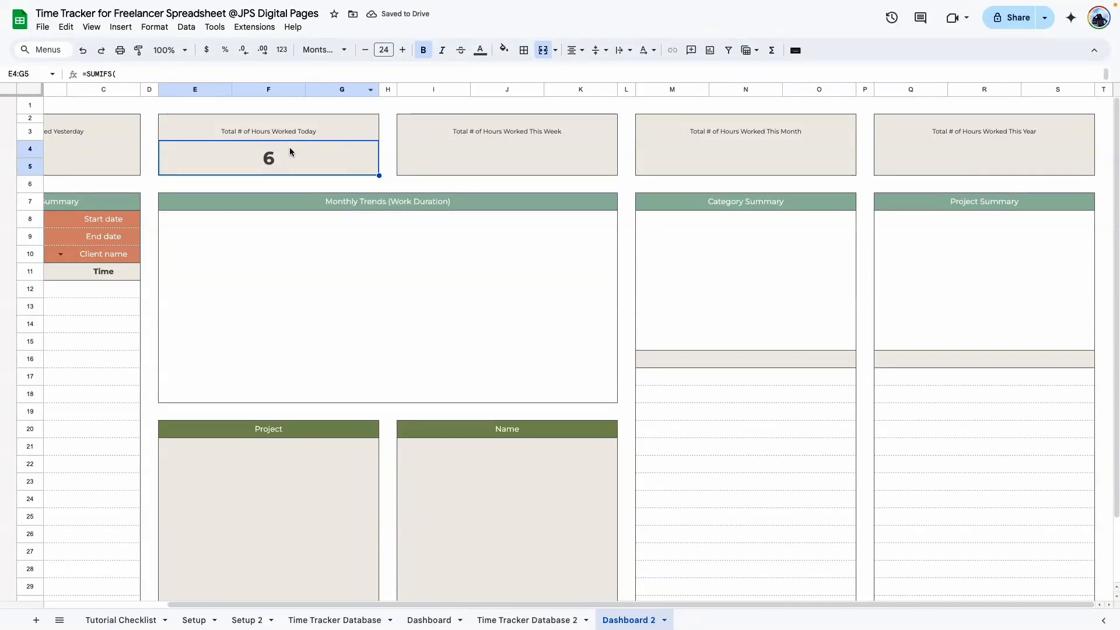
pyautogui.click(629, 448)
pyautogui.click(251, 153)
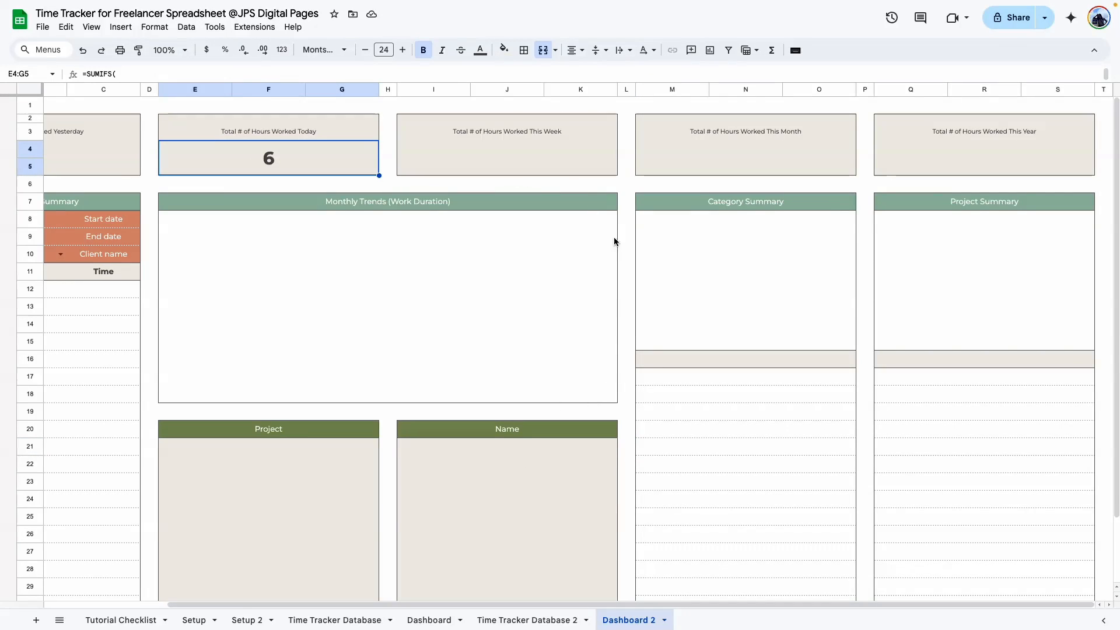
# Copy the this-week SUMIFS formula, using TODAY()-WEEKDAY(TODAY(), 2), from Dashboard I4 to Dashboard 2 I4 and redirect its references to 'Time Tracker Database 2'
pyautogui.click(430, 620)
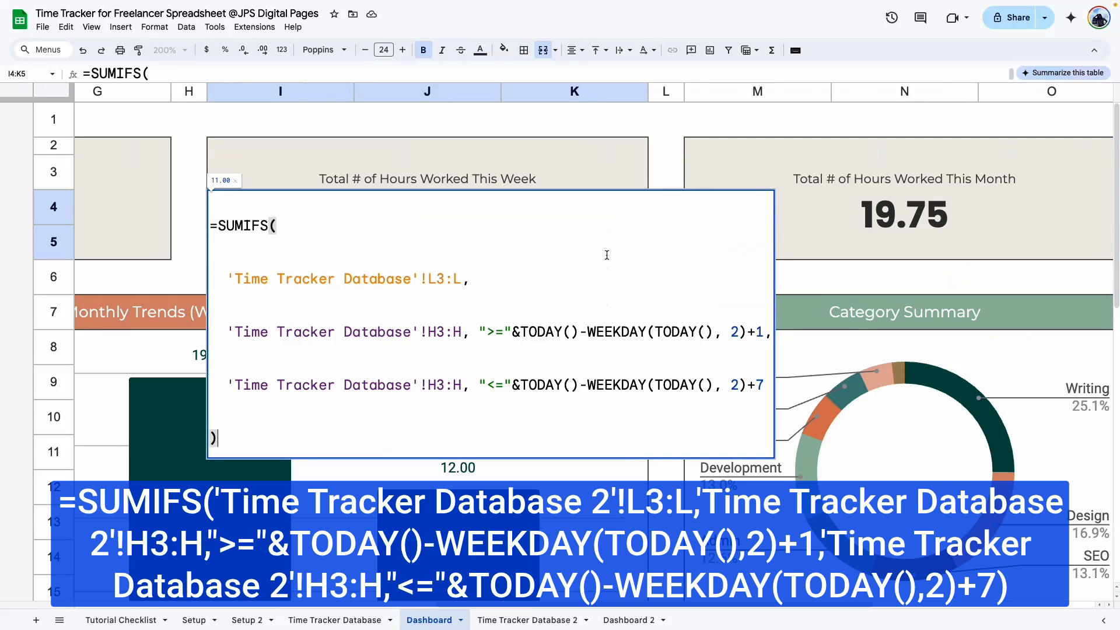
pyautogui.click(426, 275)
pyautogui.click(630, 620)
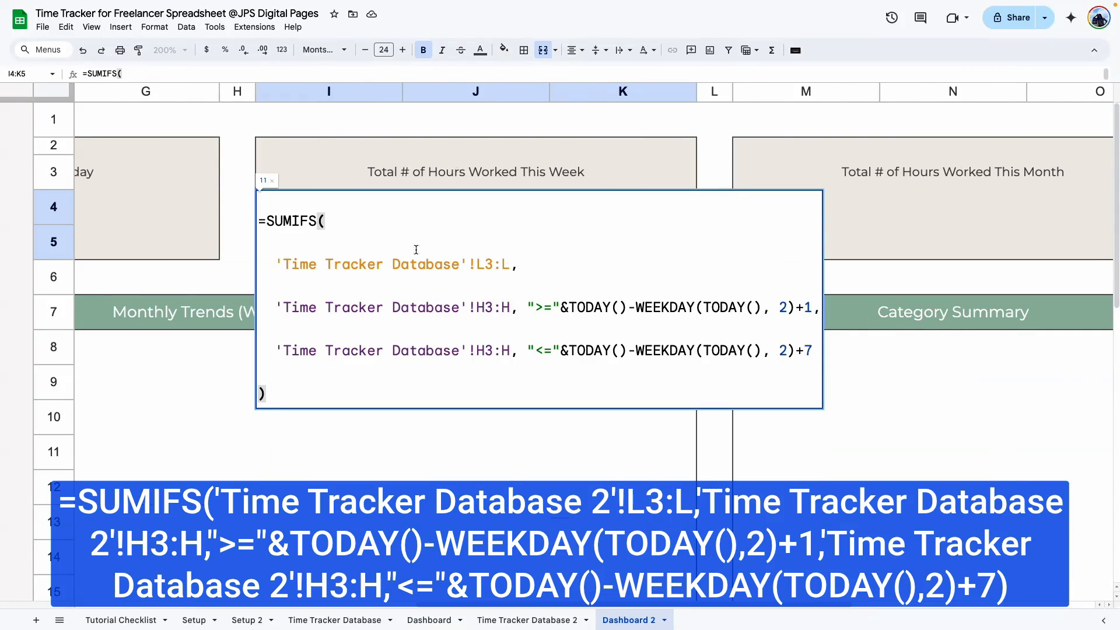
pyautogui.write('2')
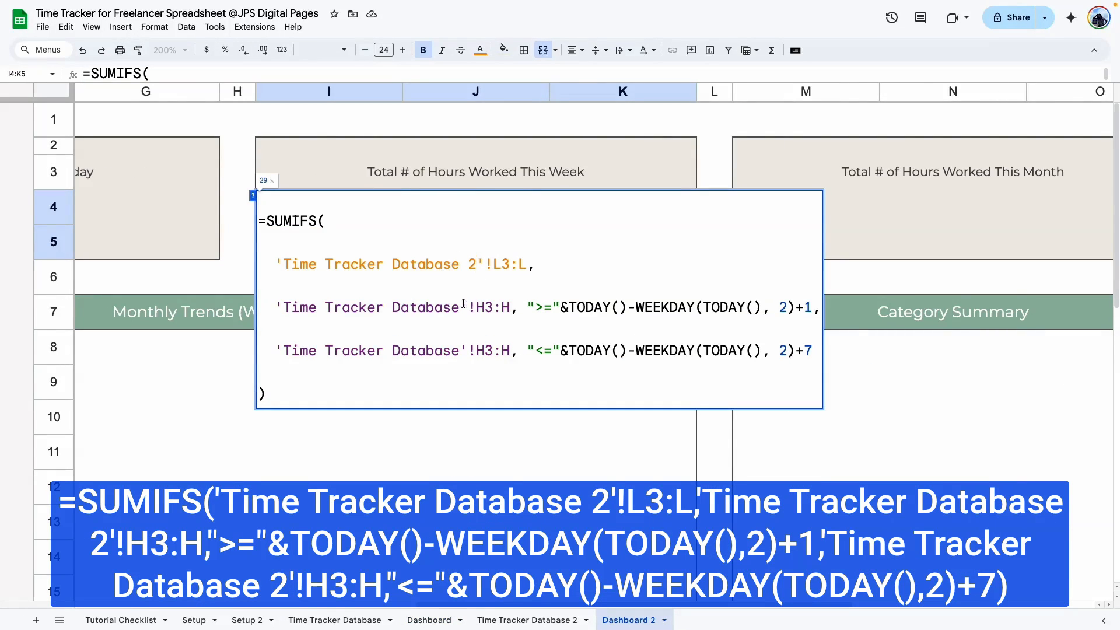
pyautogui.click(464, 303)
pyautogui.write('2')
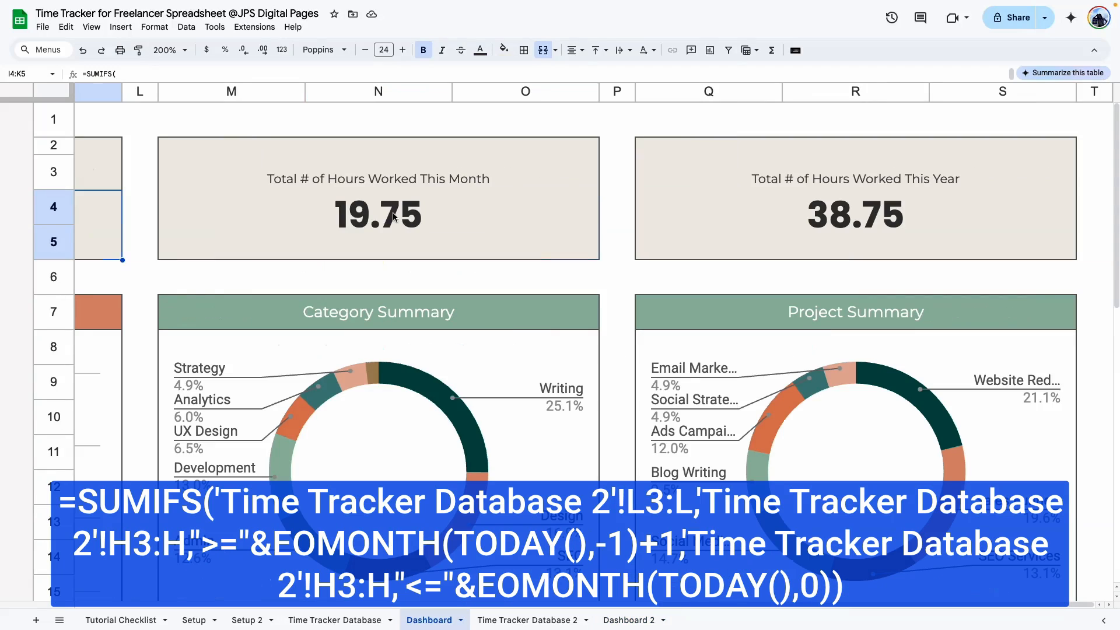
# Copy the this-month SUMIFS formula, using EOMONTH(TODAY()), from Dashboard M4 to Dashboard 2 M4, redirect it to 'Time Tracker Database 2' and review its ranges
pyautogui.doubleClick(393, 216)
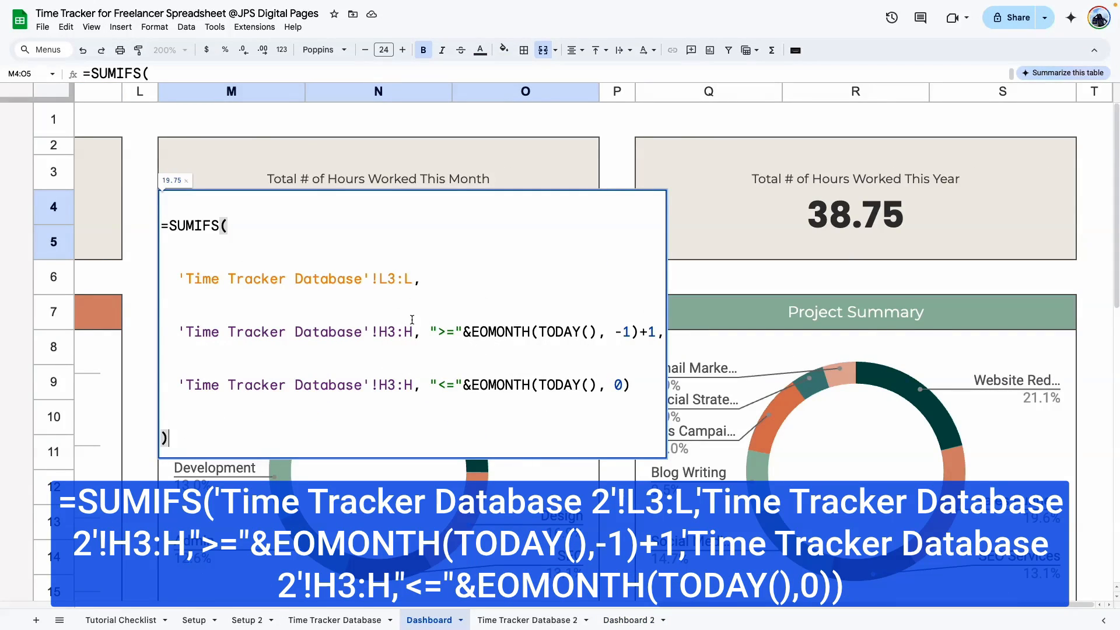
pyautogui.moveTo(175, 387); pyautogui.dragTo(152, 233)
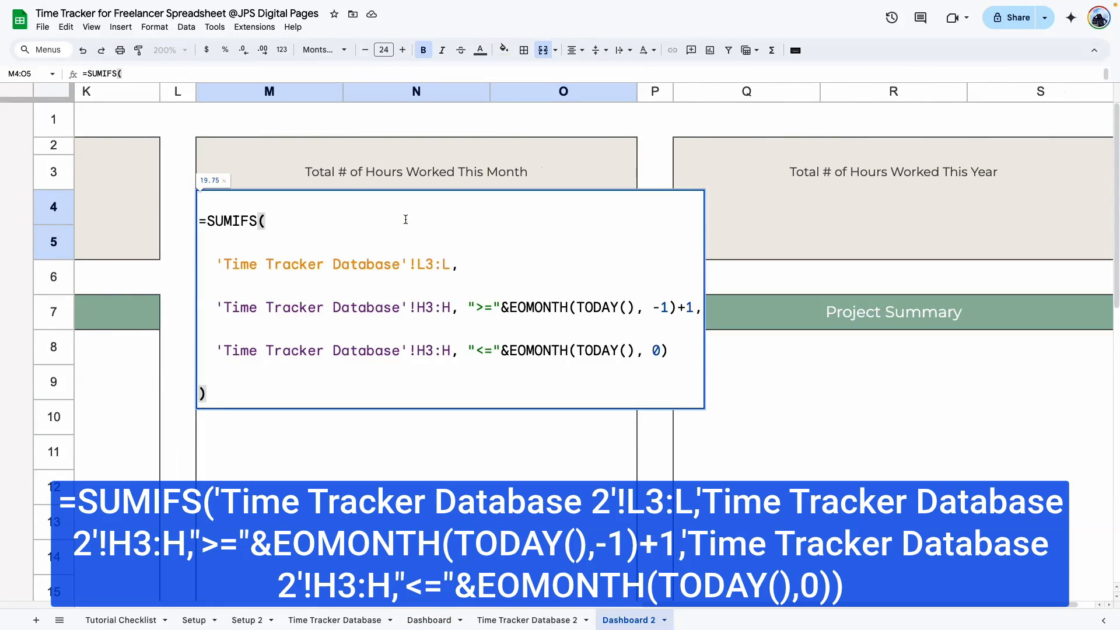
pyautogui.press('Return')
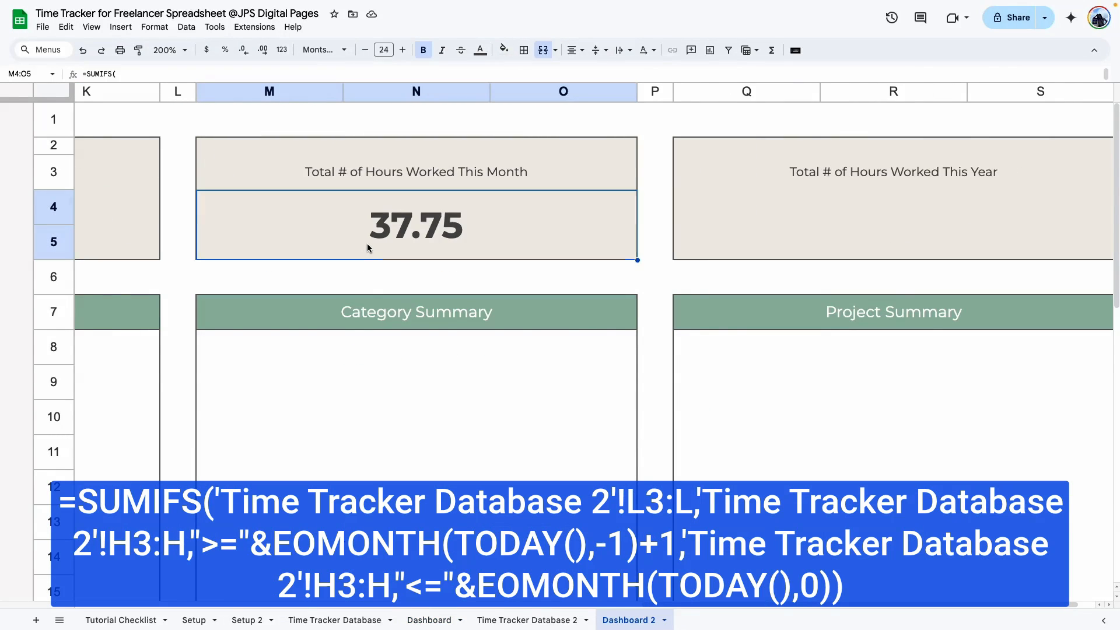
pyautogui.doubleClick(366, 243)
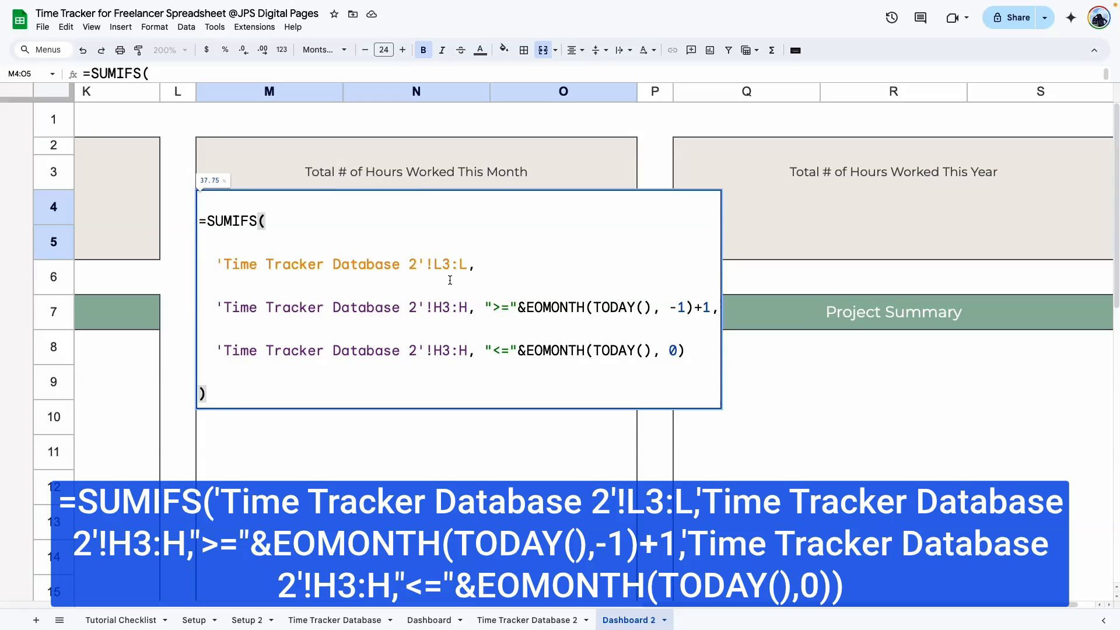
pyautogui.moveTo(435, 269); pyautogui.dragTo(475, 270)
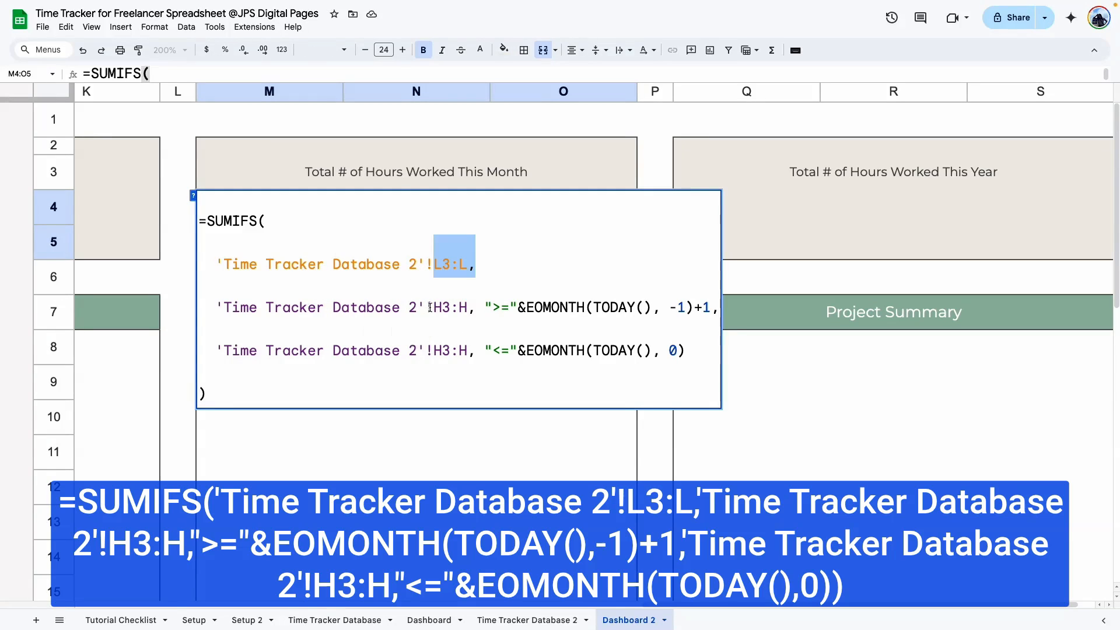
pyautogui.click(439, 308)
pyautogui.press('Escape')
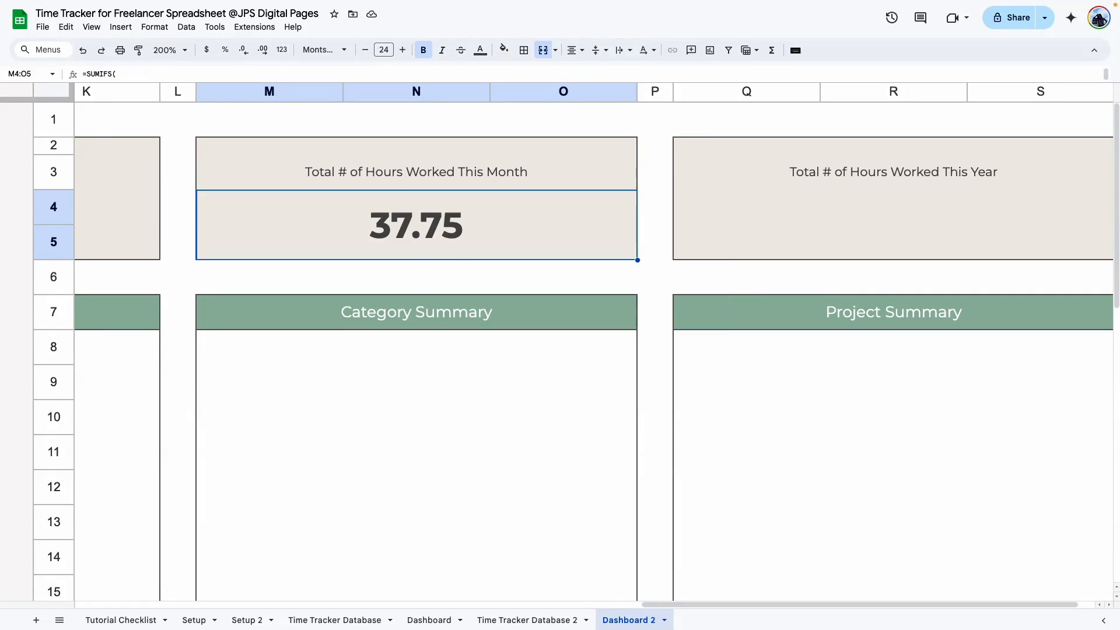
# Copy the SUMIFS formula for this year's hours, using DATE(YEAR(TODAY())), from cell Q4 of the Dashboard sheet
pyautogui.click(429, 620)
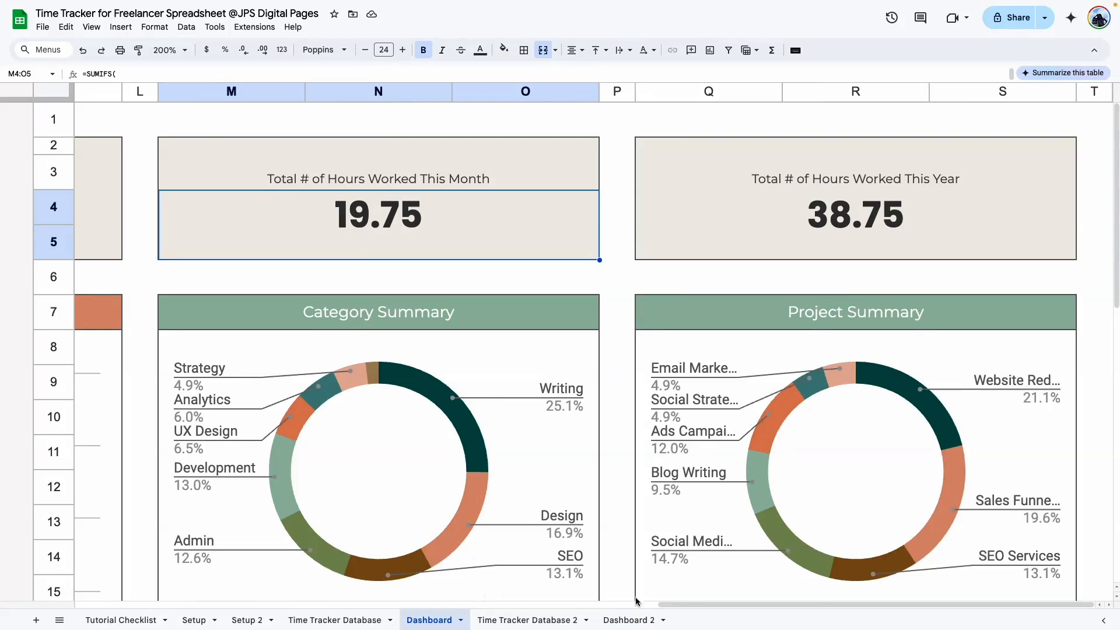
pyautogui.doubleClick(752, 239)
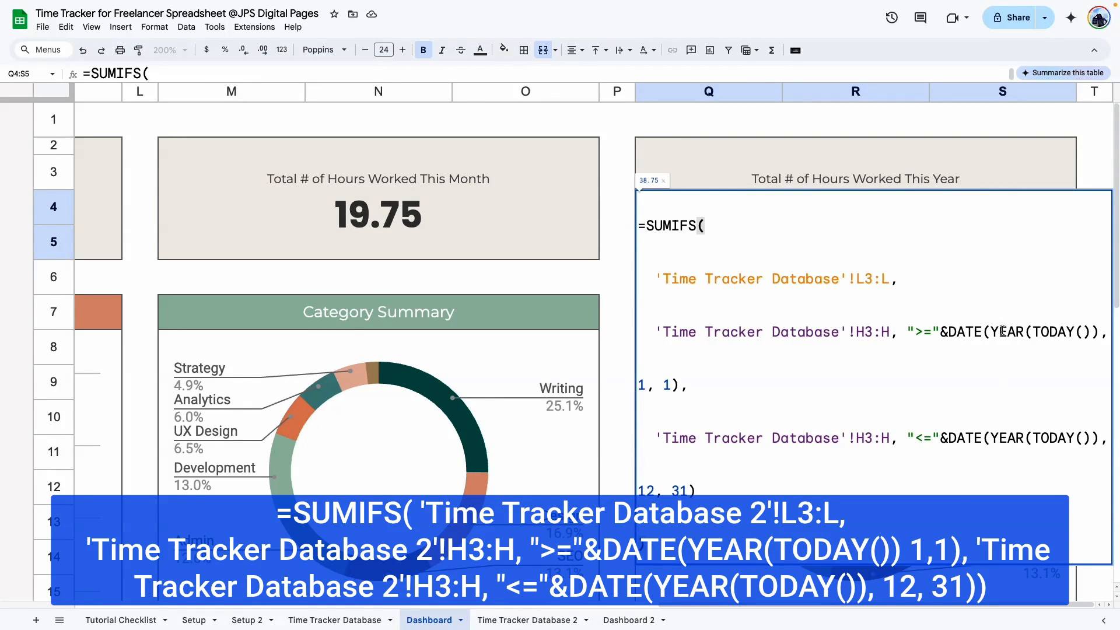
pyautogui.hotkey('ctrl', 'a')
pyautogui.hotkey('ctrl', 'c')
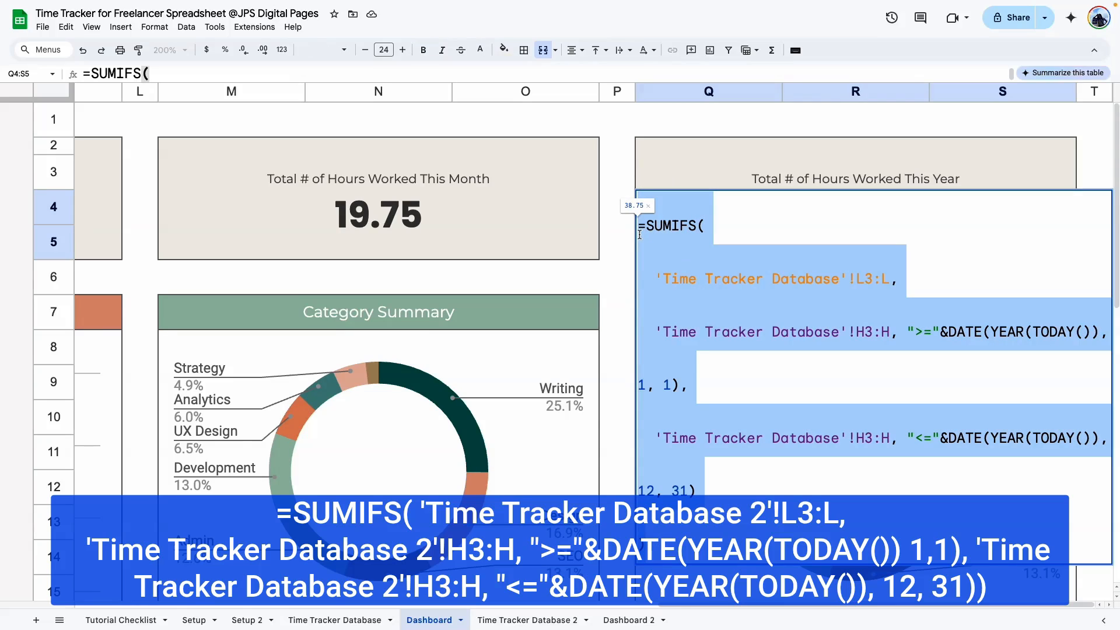
# Paste the this-year SUMIFS formula into Q4 on Dashboard 2 and redirect its L3:L and H3:H references to 'Time Tracker Database 2'
pyautogui.click(639, 618)
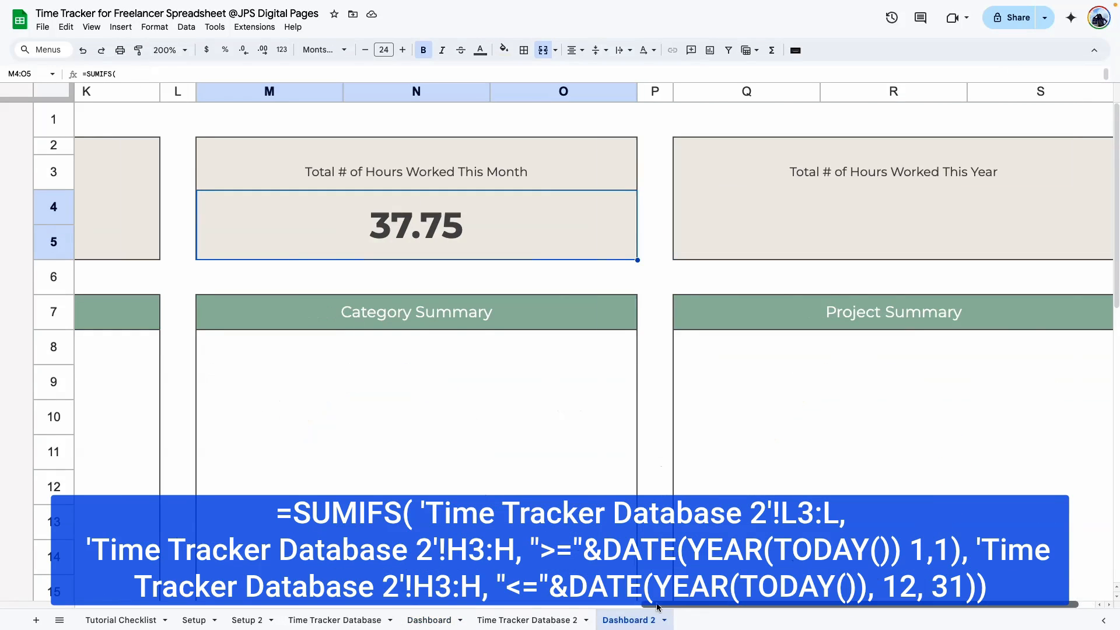
pyautogui.moveTo(656, 604); pyautogui.dragTo(680, 603)
pyautogui.doubleClick(772, 215)
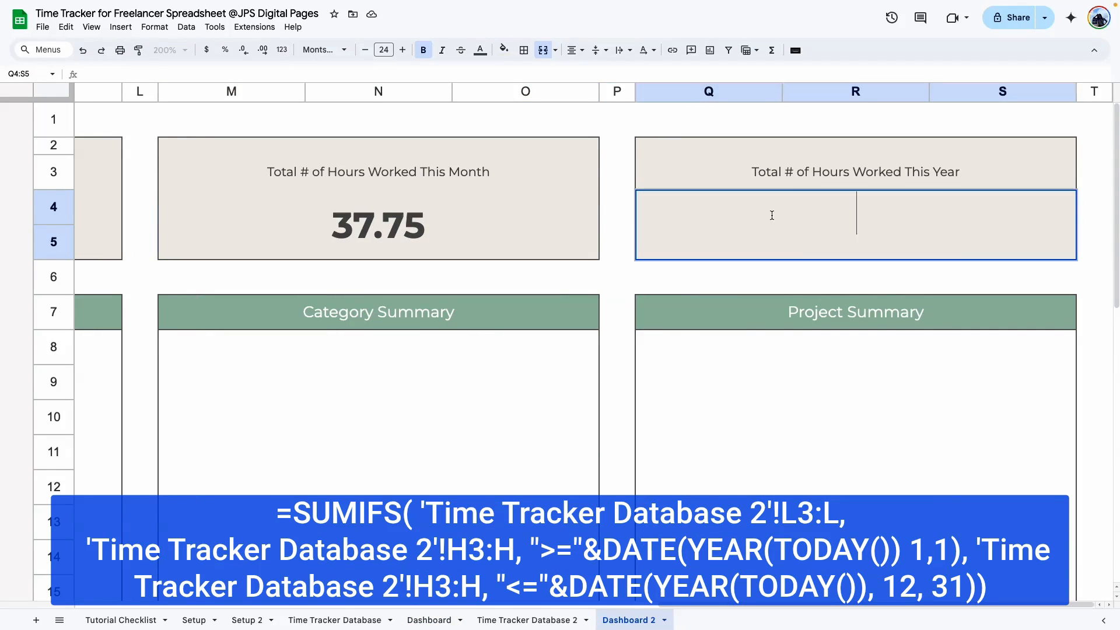
pyautogui.hotkey('ctrl', 'v')
pyautogui.click(840, 264)
pyautogui.write('2')
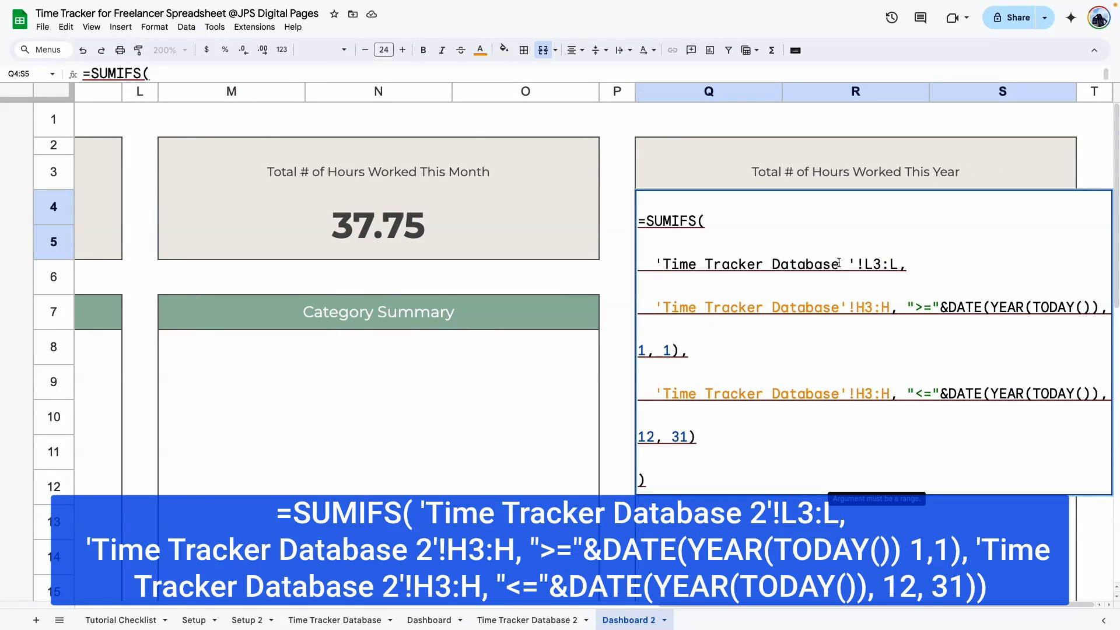
pyautogui.click(842, 303)
pyautogui.write('2')
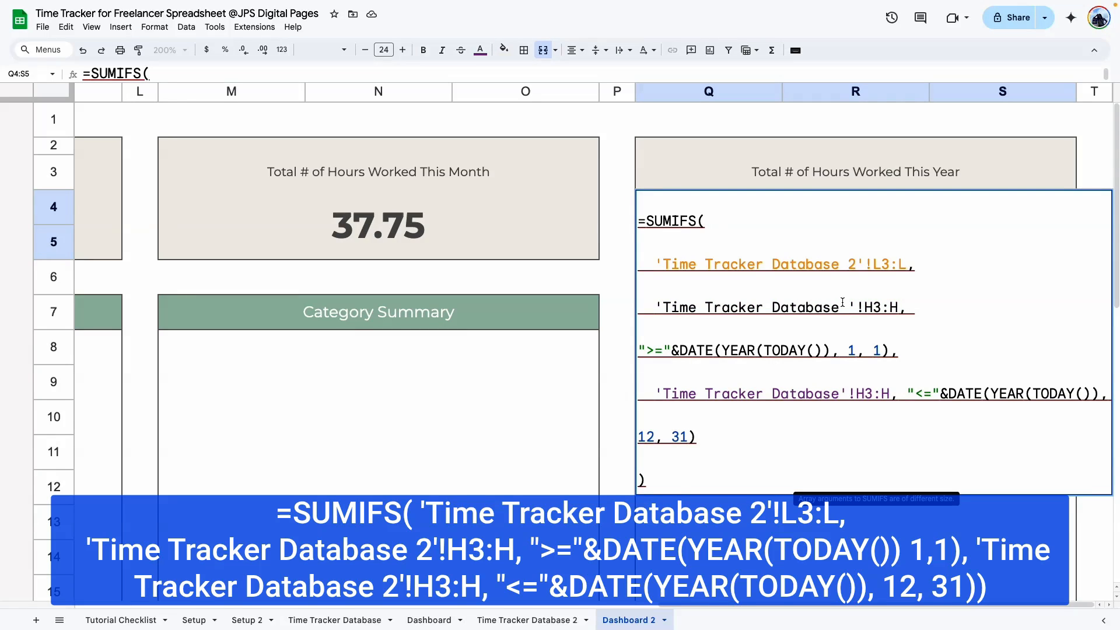
pyautogui.press('Return')
# Check this month's hours on Dashboard 2 against the sum of Time Spent for the May 2025 rows in Time Tracker Database 2
pyautogui.click(170, 49)
pyautogui.click(175, 135)
pyautogui.click(642, 170)
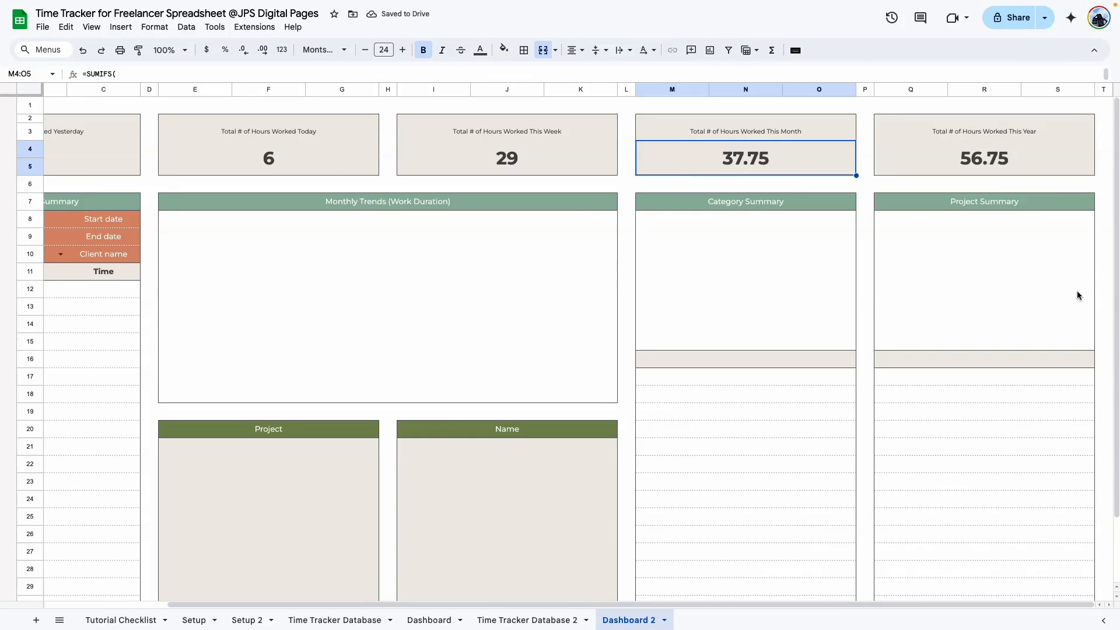
pyautogui.click(527, 620)
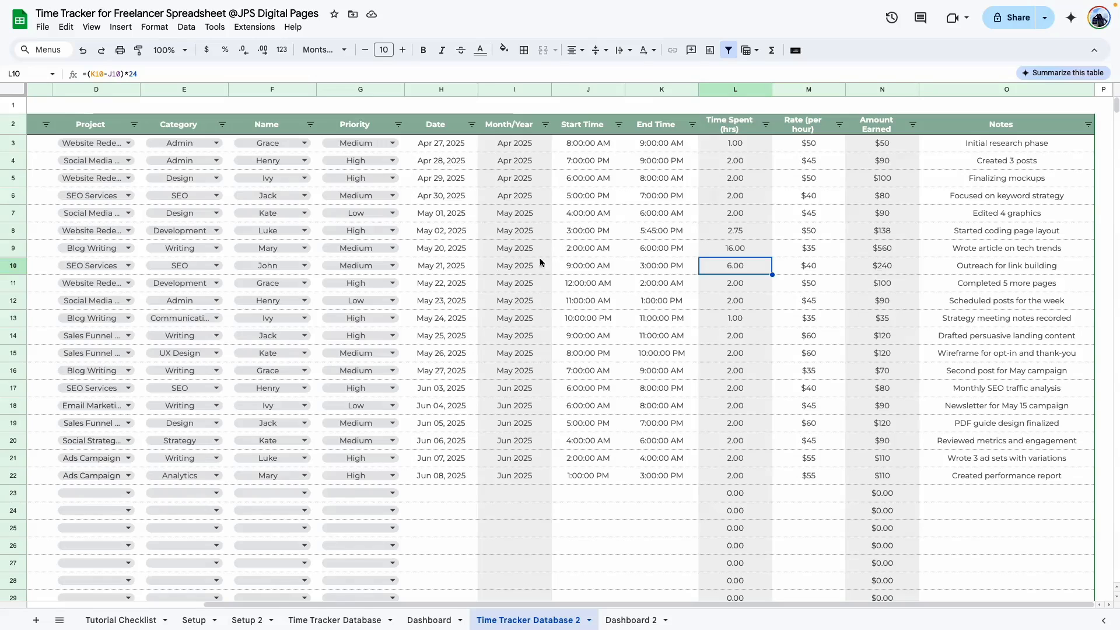
pyautogui.moveTo(502, 217); pyautogui.dragTo(537, 370)
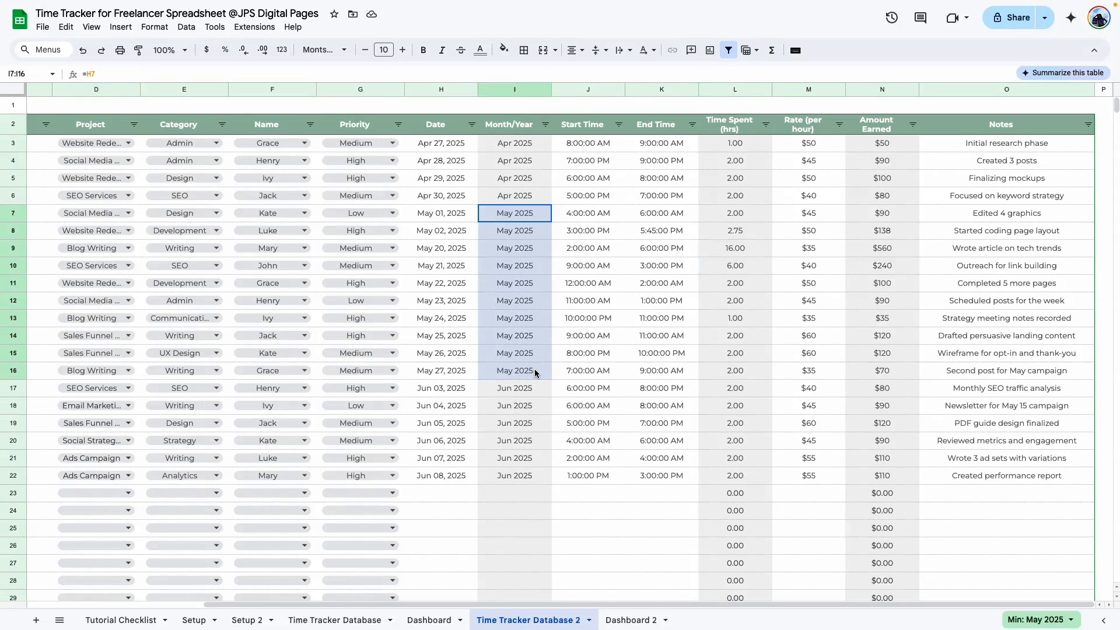
pyautogui.moveTo(735, 213); pyautogui.dragTo(740, 373)
pyautogui.click(1050, 620)
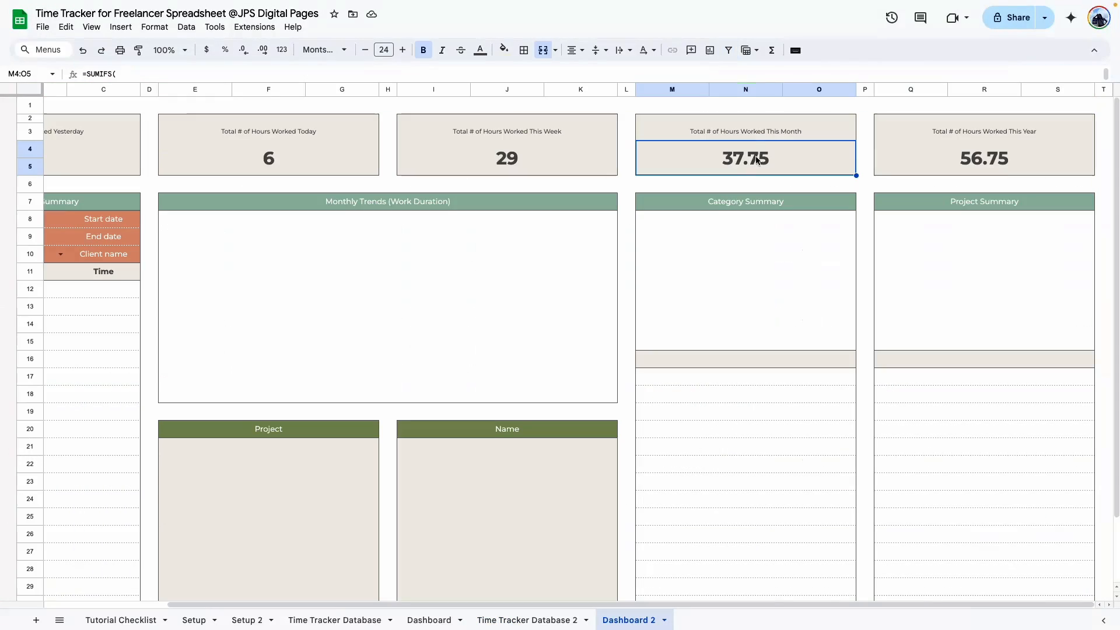
# Check this year's hours on Dashboard 2 against the sum of Time Spent in L3:L22 of Time Tracker Database 2
pyautogui.click(1010, 153)
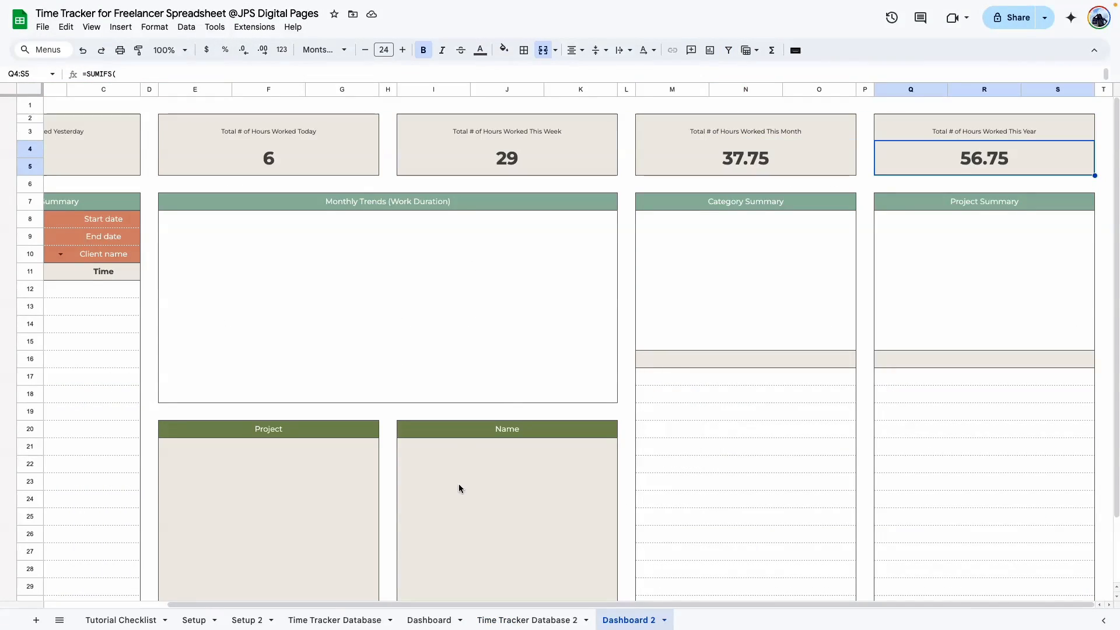
pyautogui.click(501, 619)
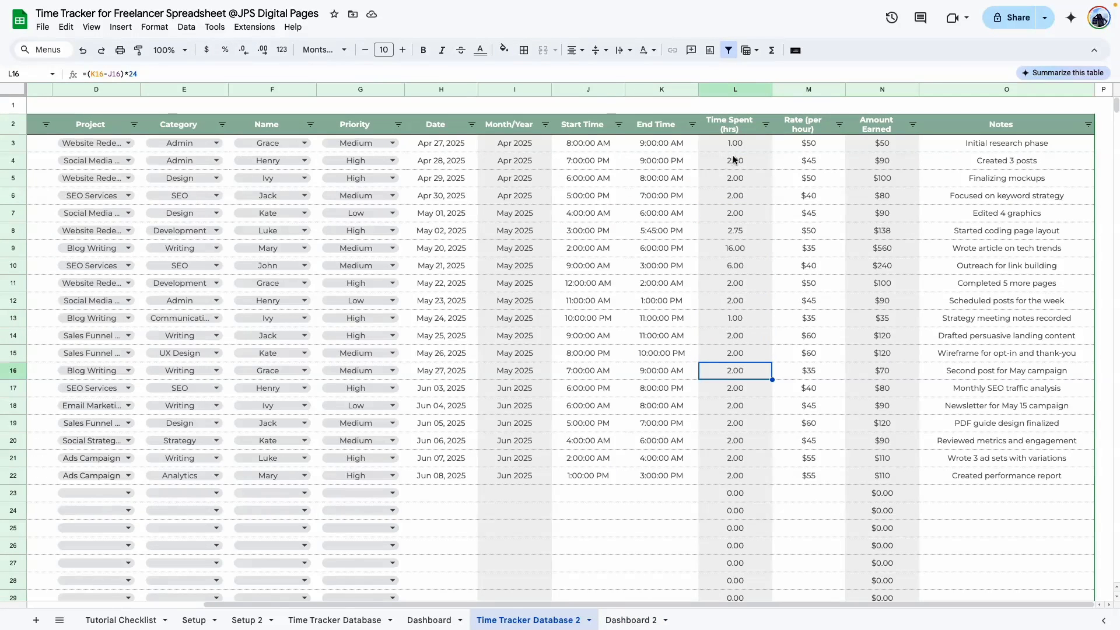
pyautogui.moveTo(525, 142); pyautogui.dragTo(534, 474)
pyautogui.moveTo(741, 143); pyautogui.dragTo(762, 484)
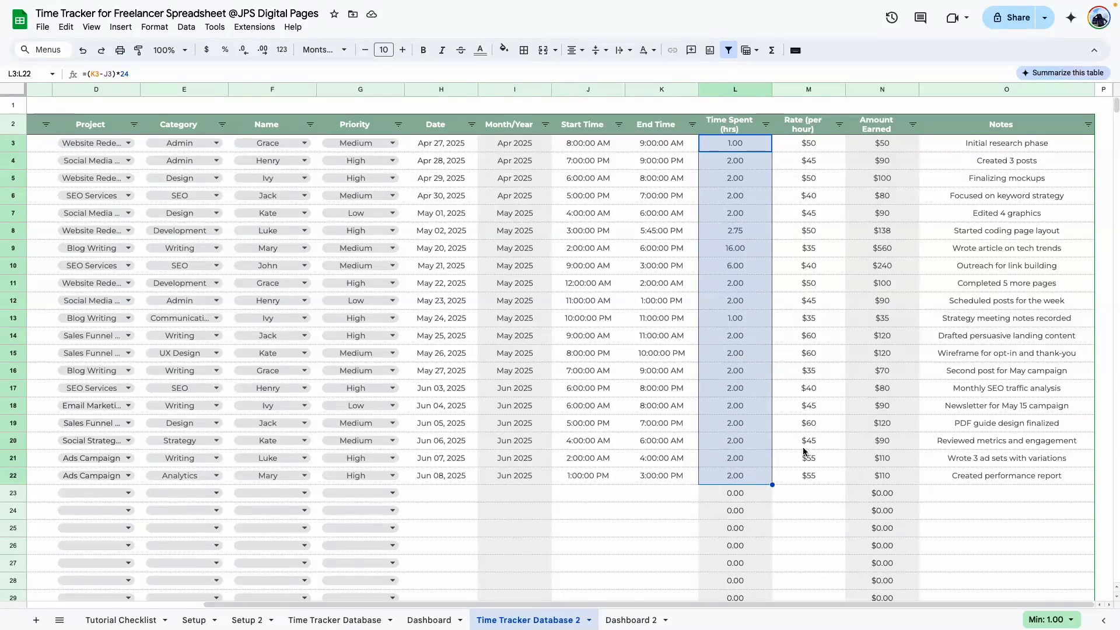
pyautogui.click(1048, 619)
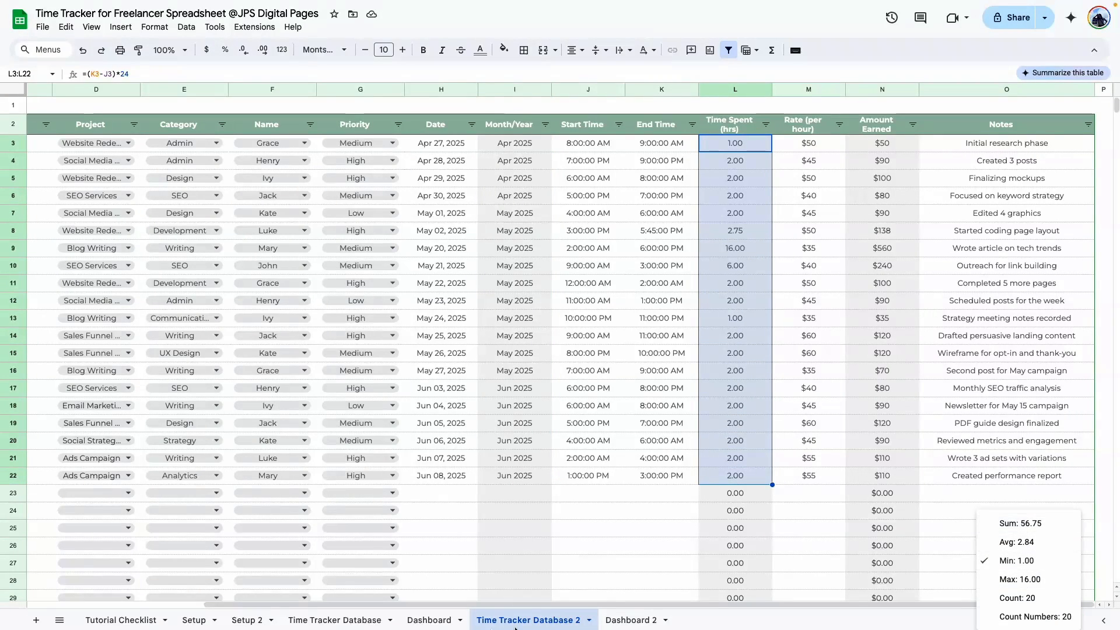
pyautogui.click(629, 620)
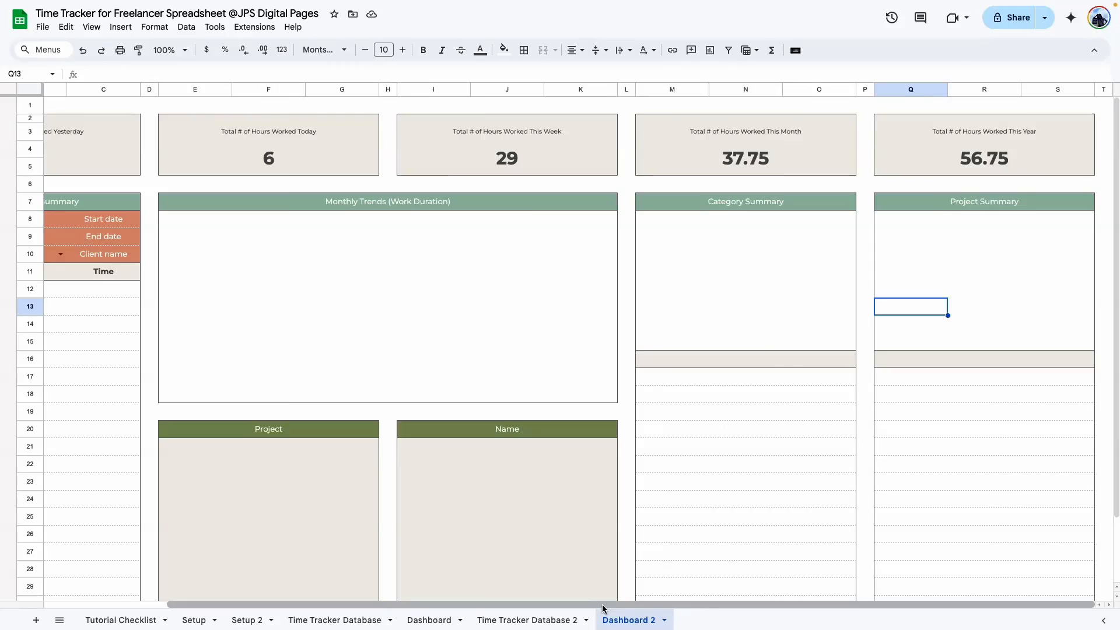
# Examine the start date, end date and client filters in B8:B10 of the Task and Hour Summary on the Dashboard sheet
pyautogui.hscroll(-5, 603, 607)
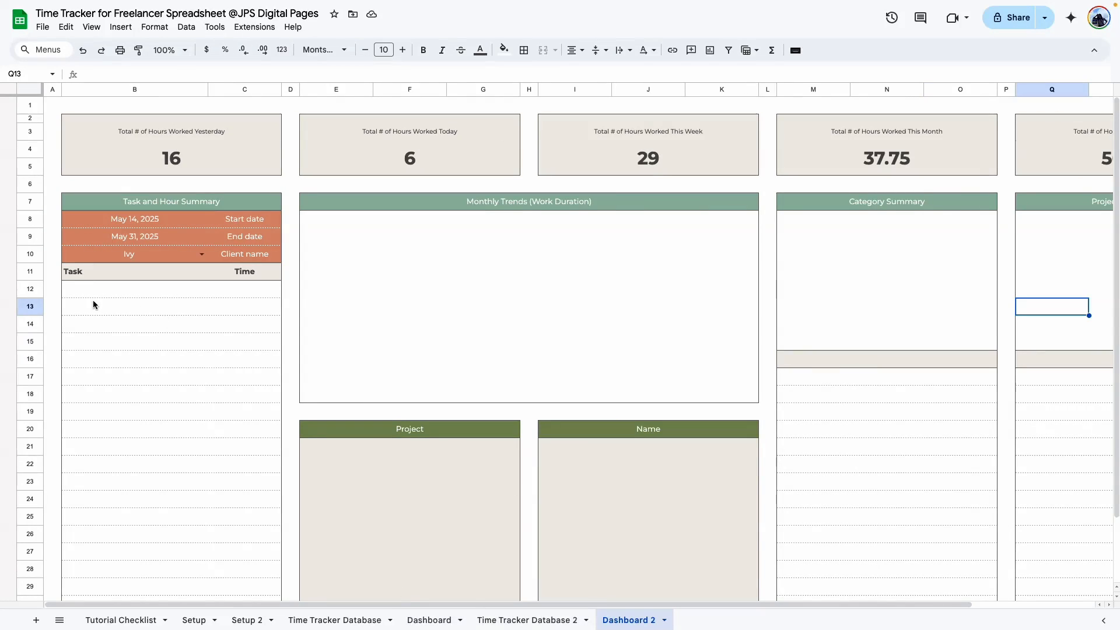
pyautogui.click(428, 621)
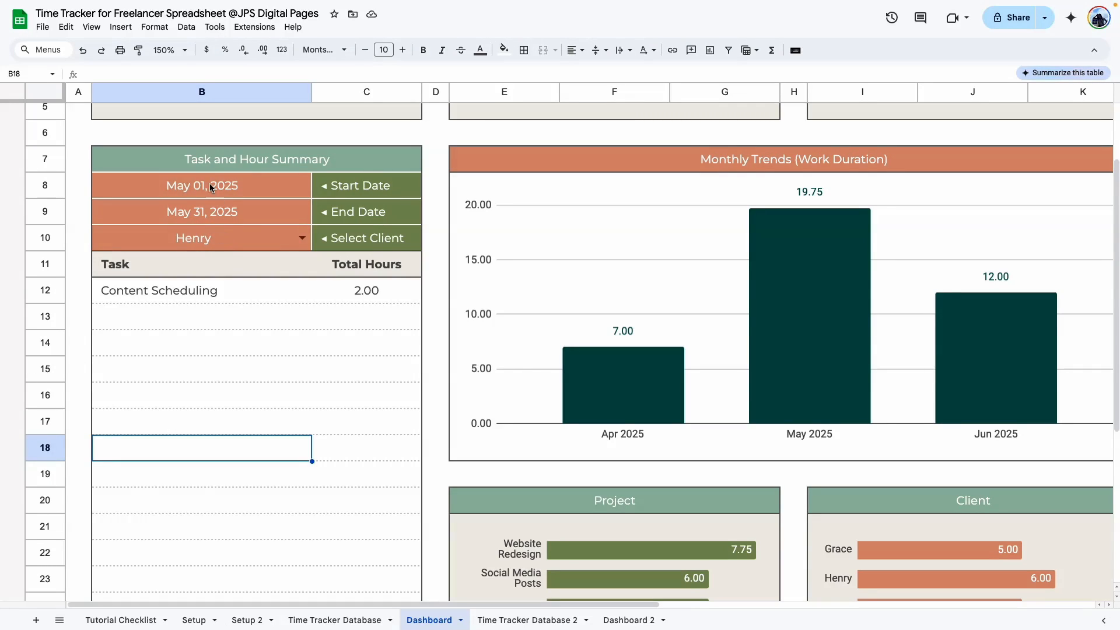
pyautogui.moveTo(208, 183); pyautogui.dragTo(216, 234)
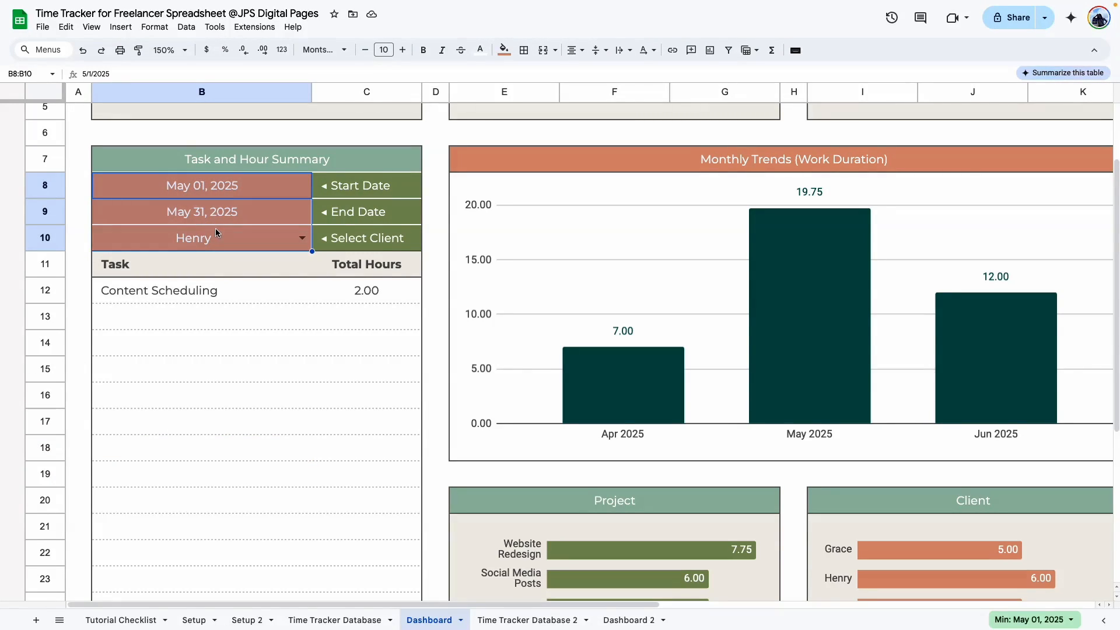
pyautogui.click(219, 310)
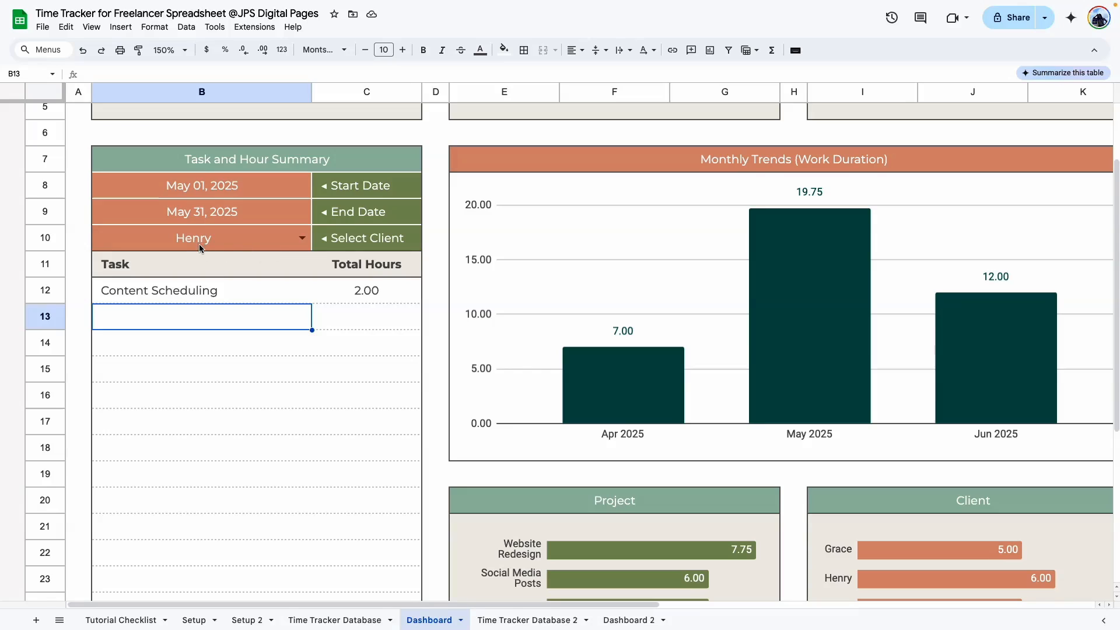
pyautogui.click(224, 241)
pyautogui.click(370, 618)
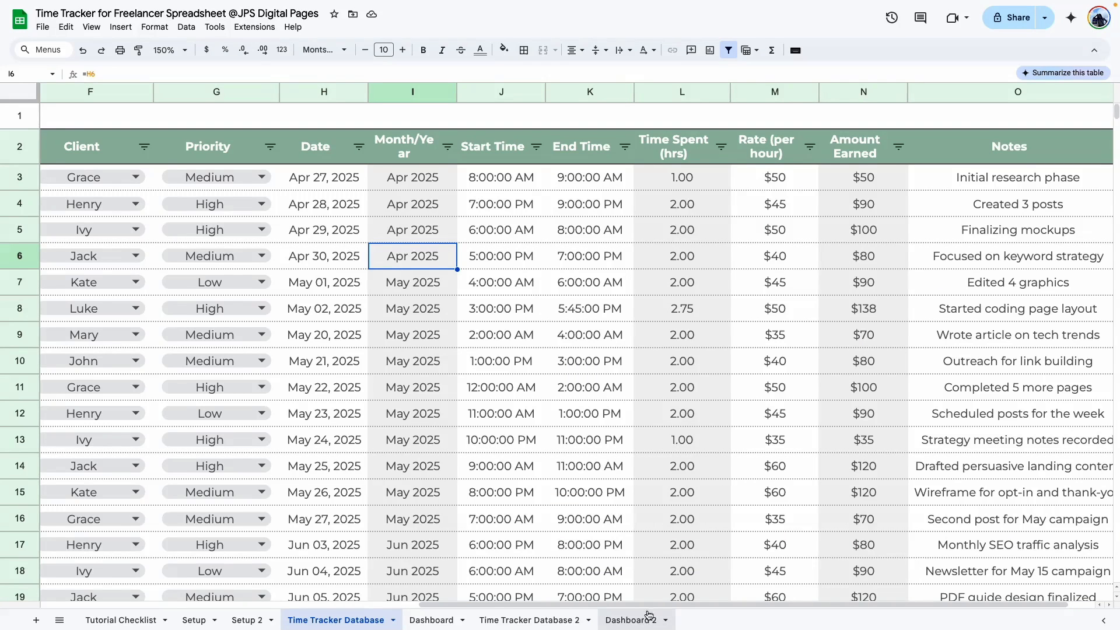
pyautogui.hscroll(-6, 445, 560)
pyautogui.click(431, 620)
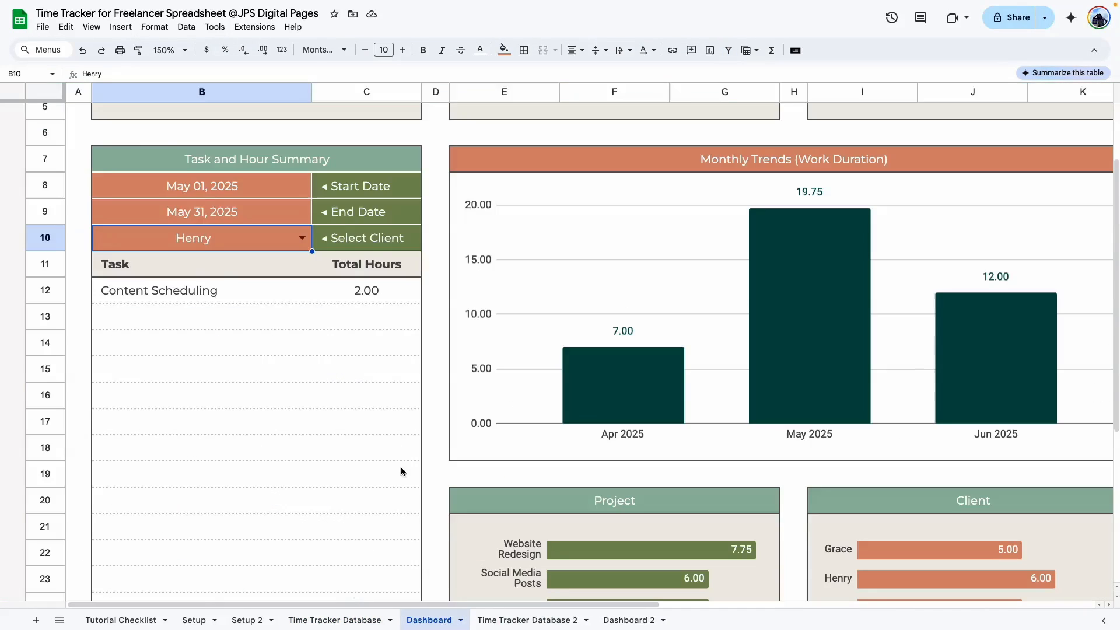
pyautogui.click(240, 317)
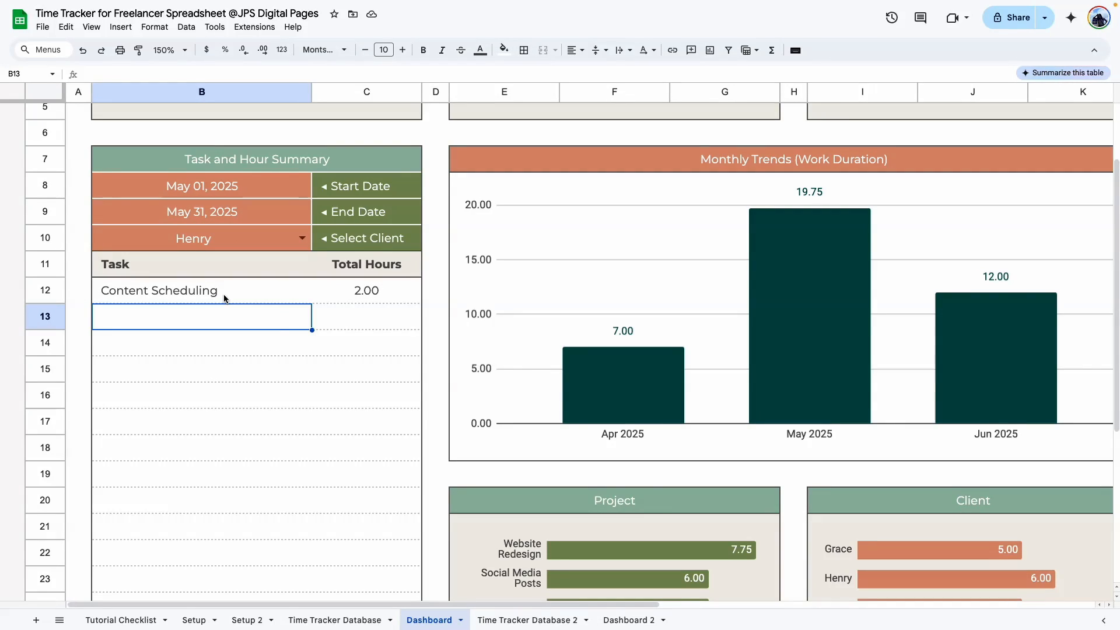
# Compare the client filter in B10 of the Dashboard sheet with the Client and Priority columns of Time Tracker Database
pyautogui.press('Down')
pyautogui.press('Down')
pyautogui.press('Down')
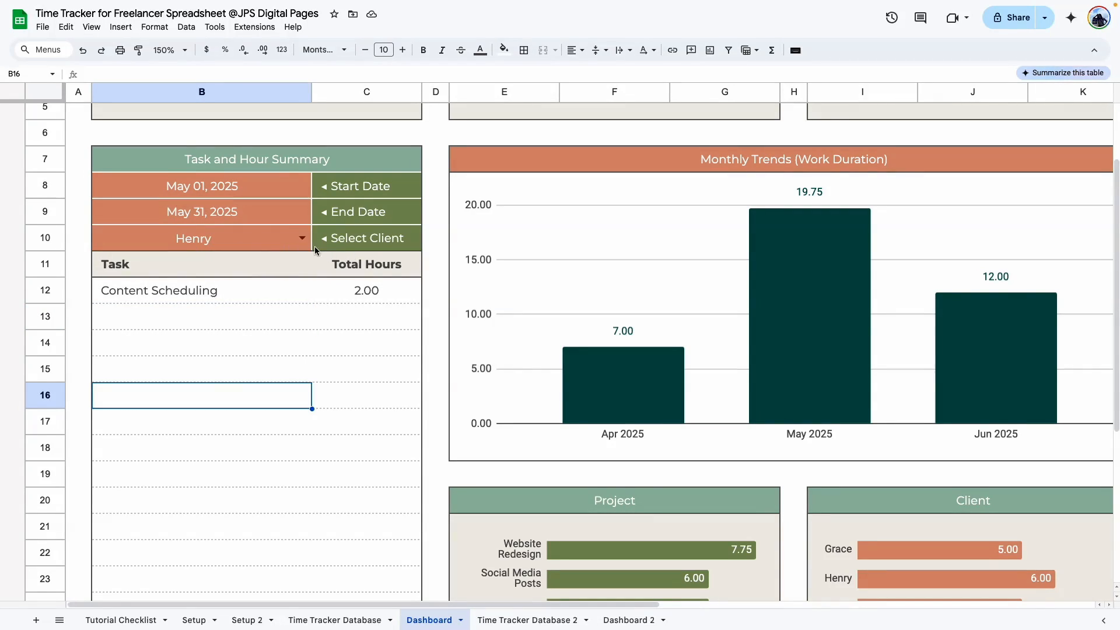
pyautogui.click(314, 246)
pyautogui.click(188, 247)
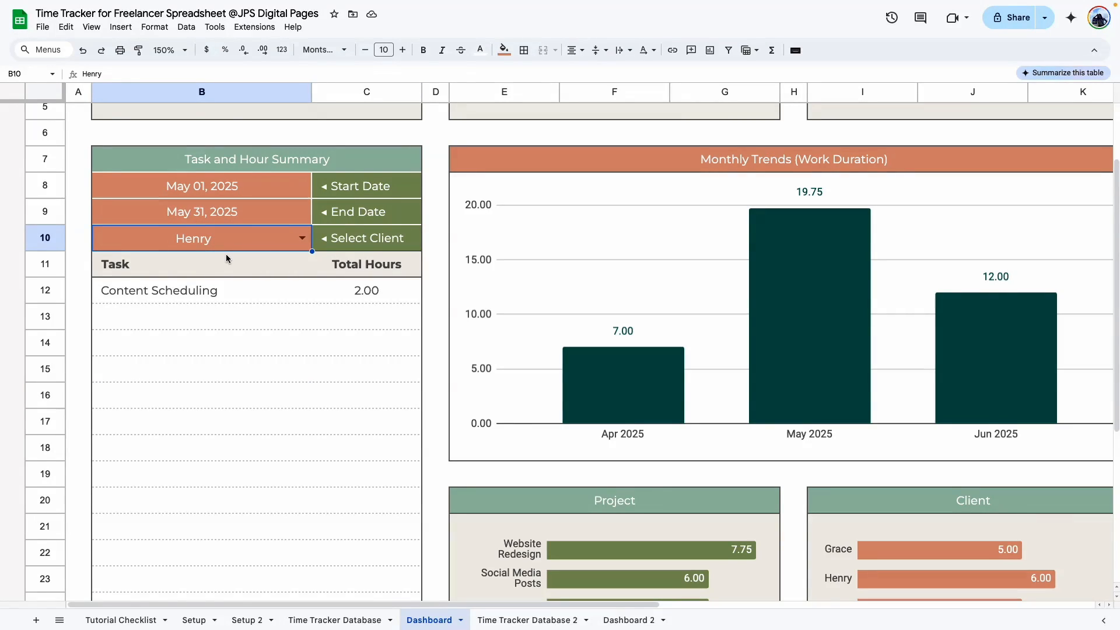
pyautogui.click(362, 619)
pyautogui.click(531, 145)
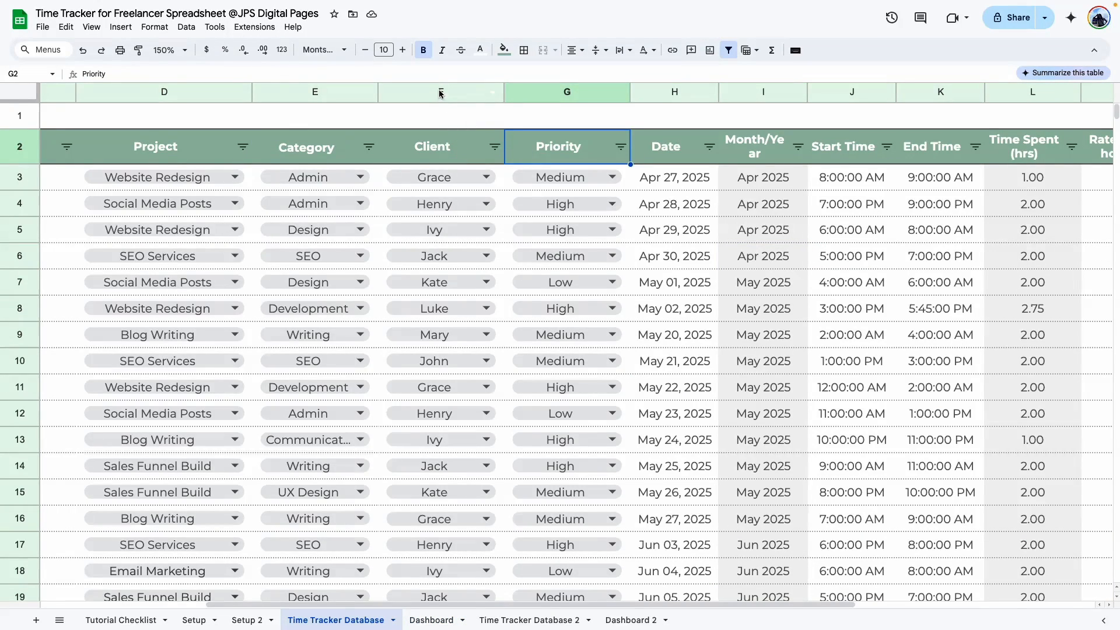
pyautogui.click(440, 149)
pyautogui.click(524, 159)
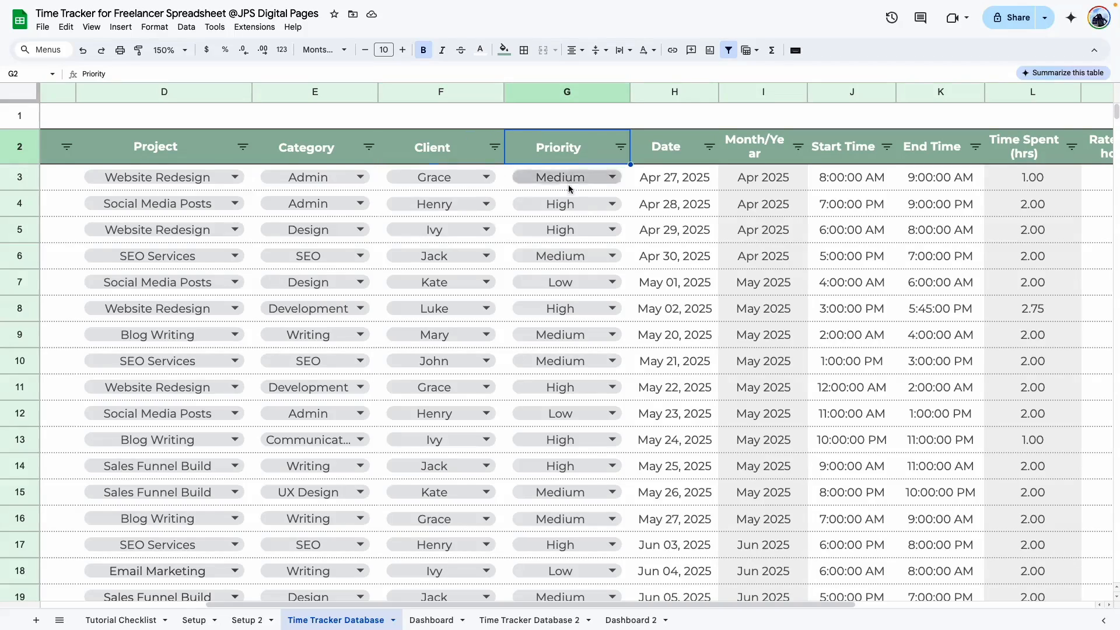
# Copy the Task and Hour Summary's QUERY formula from cell B11 of the Dashboard sheet
pyautogui.click(431, 620)
pyautogui.click(175, 272)
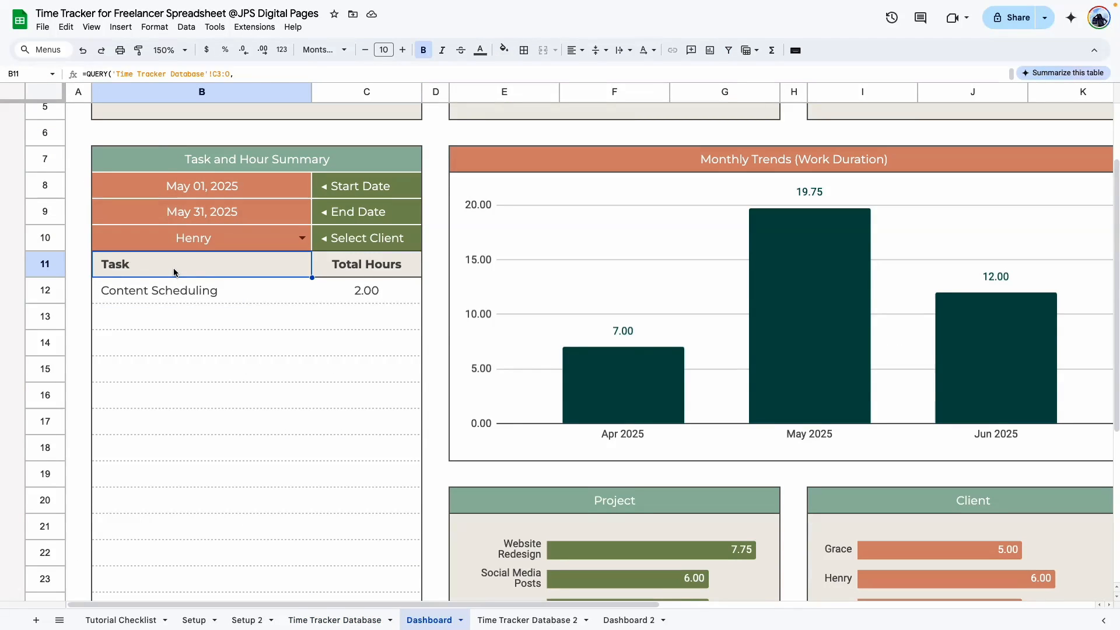
pyautogui.press('Return')
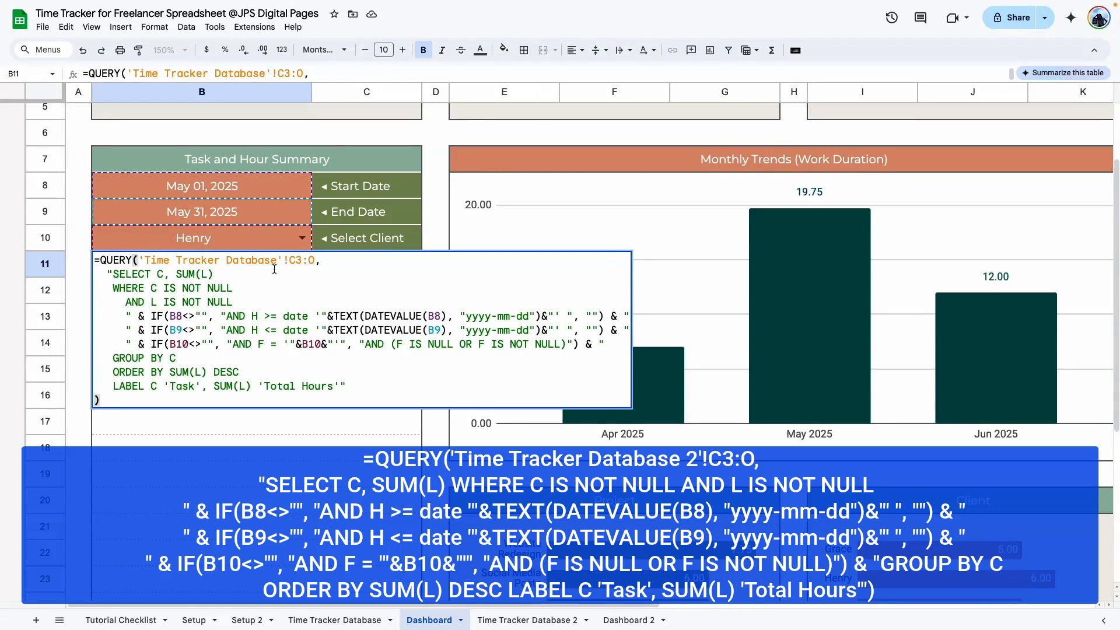
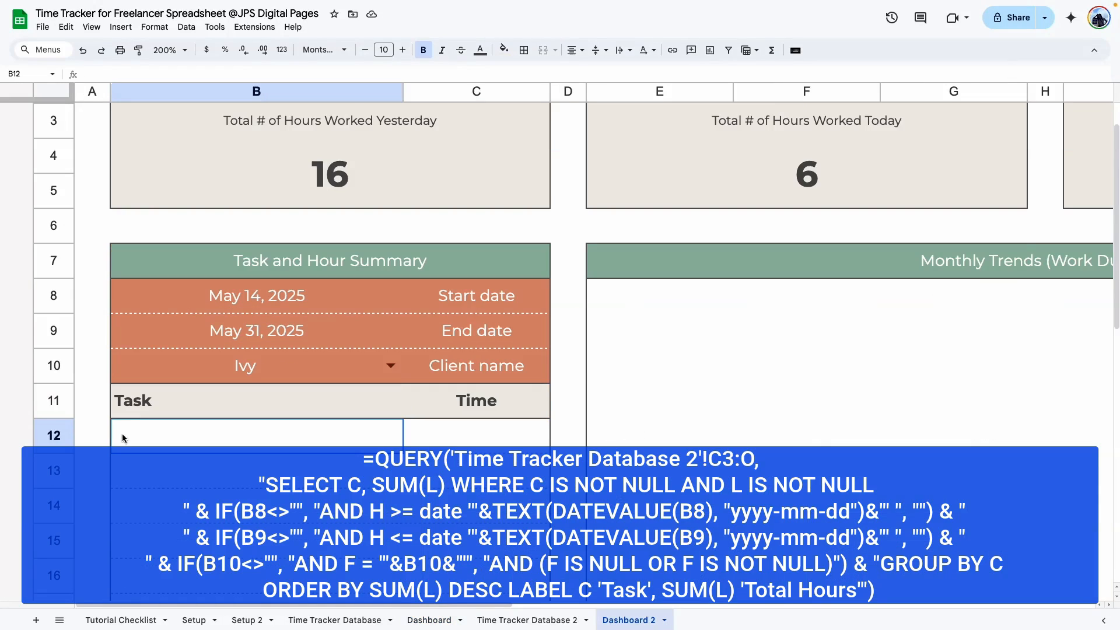
# Clear the Task and Time headers from B11:C11 on Dashboard 2
pyautogui.moveTo(126, 402); pyautogui.dragTo(433, 401)
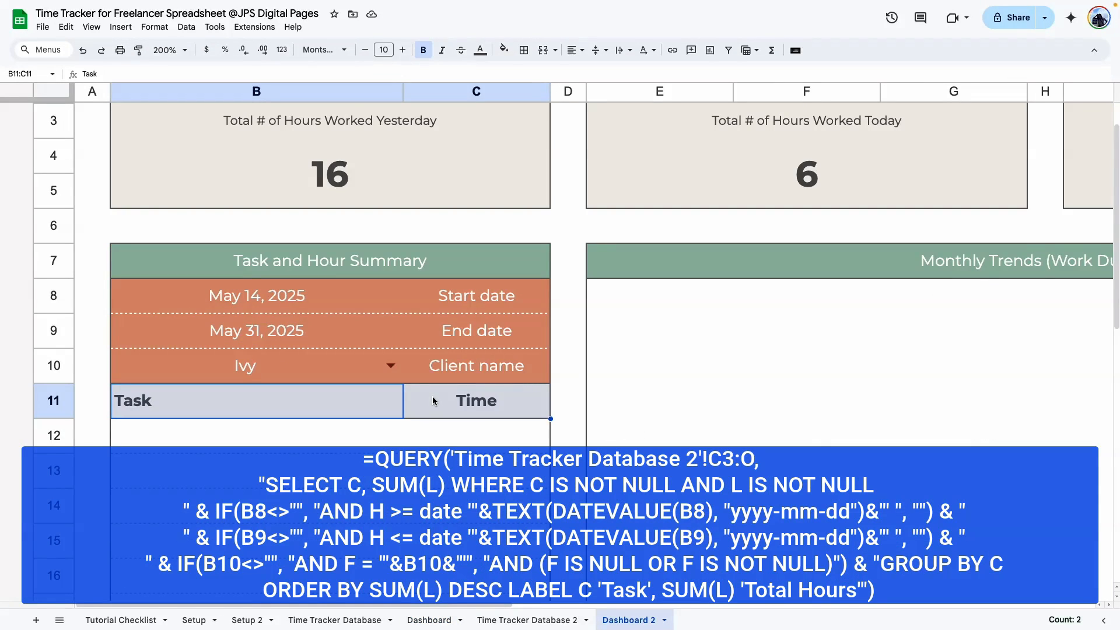
pyautogui.press('Delete')
pyautogui.press('Down')
pyautogui.press('Down')
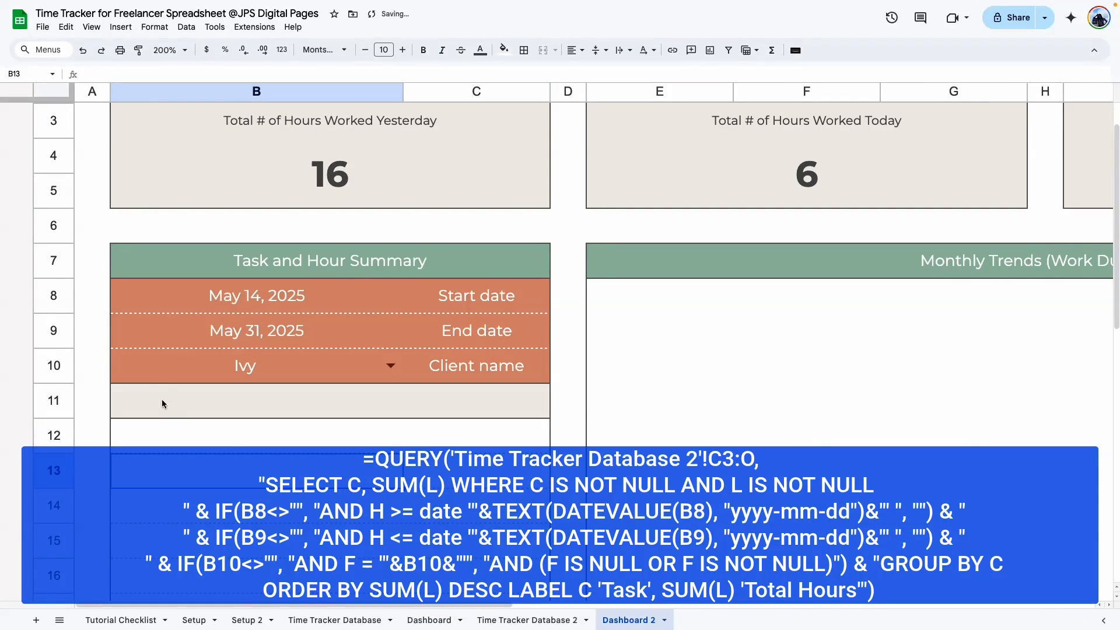
# Paste the QUERY formula into B11 on Dashboard 2 and redirect its C3:O range to 'Time Tracker Database 2'
pyautogui.doubleClick(166, 402)
pyautogui.write('=QUERY(\'Time Tracker Database\'!C3:O,   "SELECT C, SUM(L)    WHERE C IS NOT NULL      AND L IS NOT NULL      " & IF(B8<>"", "AND H >= date \'"&TEXT(DATEVALUE(B8), "yyyy-mm-dd")&"\' ", "") & "      " & IF(B9<>"", "AND H <= date \'"&TEXT(DATEVALUE(B9), "yyyy-mm-dd")&"\' ", "") & "      " & IF(B10<>"", "AND F = \'"&B10&"\'", "AND (F IS NULL OR F IS NOT NULL)") & "    GROUP BY C    ORDER BY SUM(L) DESC    LABEL C \'Task\', SUM(L) \'Total Hours\'" )')
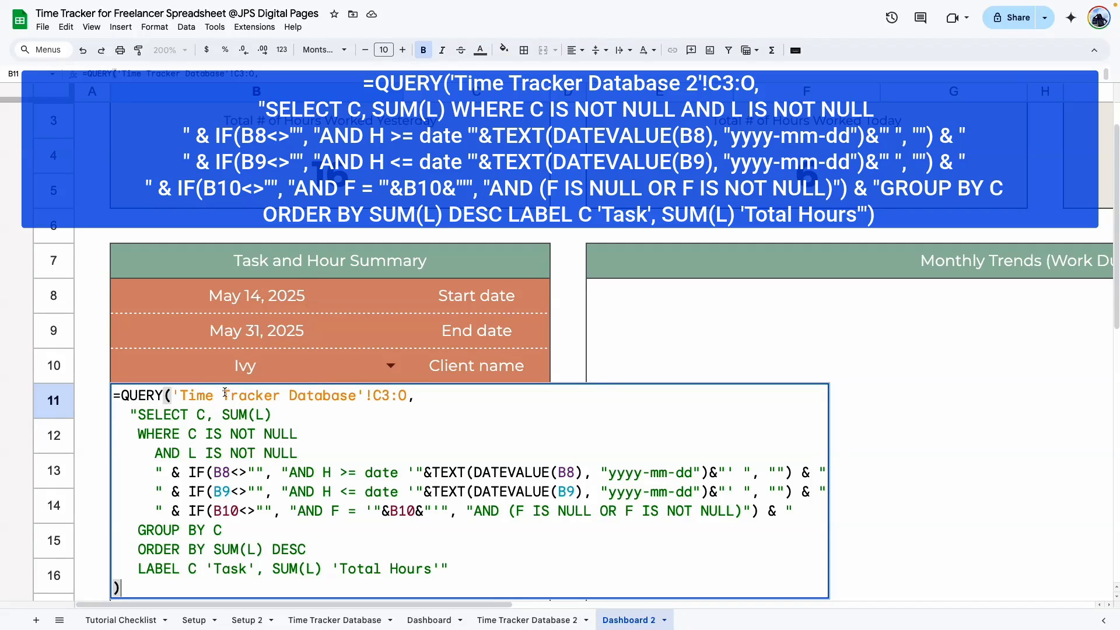
pyautogui.click(357, 395)
pyautogui.write('2')
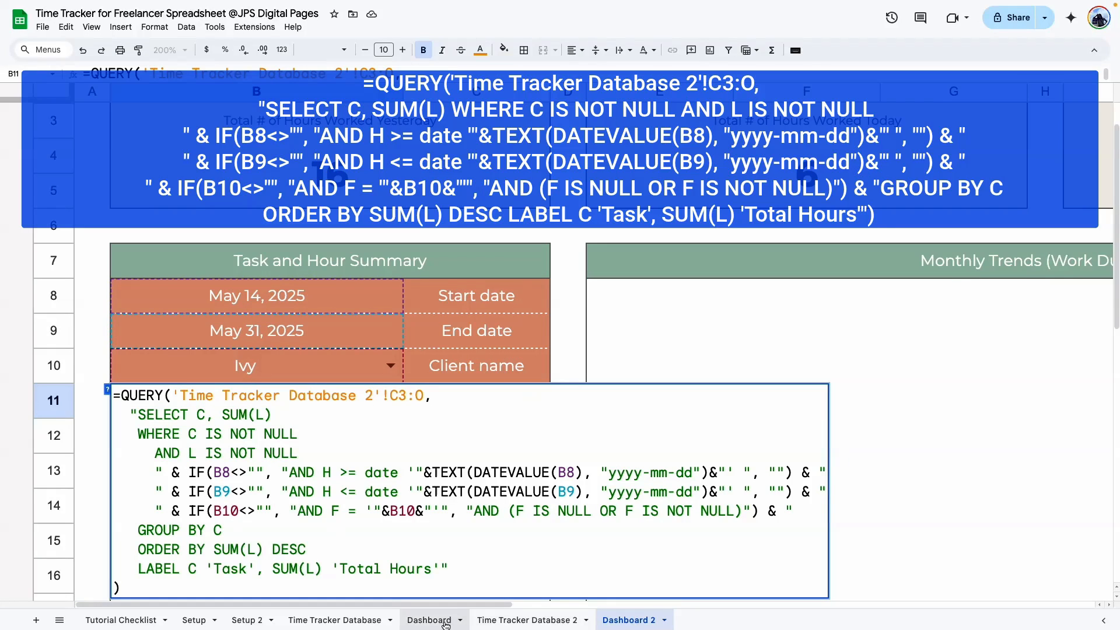
pyautogui.click(335, 620)
pyautogui.press('Escape')
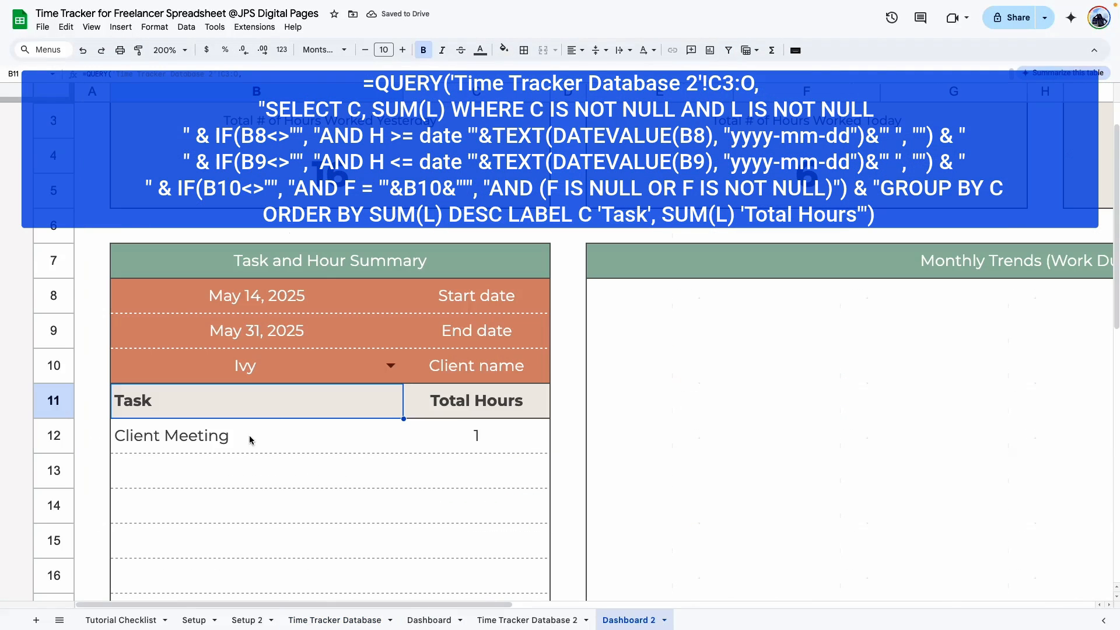
# Review the QUERY formula in B11, including its 'Task' and 'Total Hours' labels
pyautogui.doubleClick(232, 403)
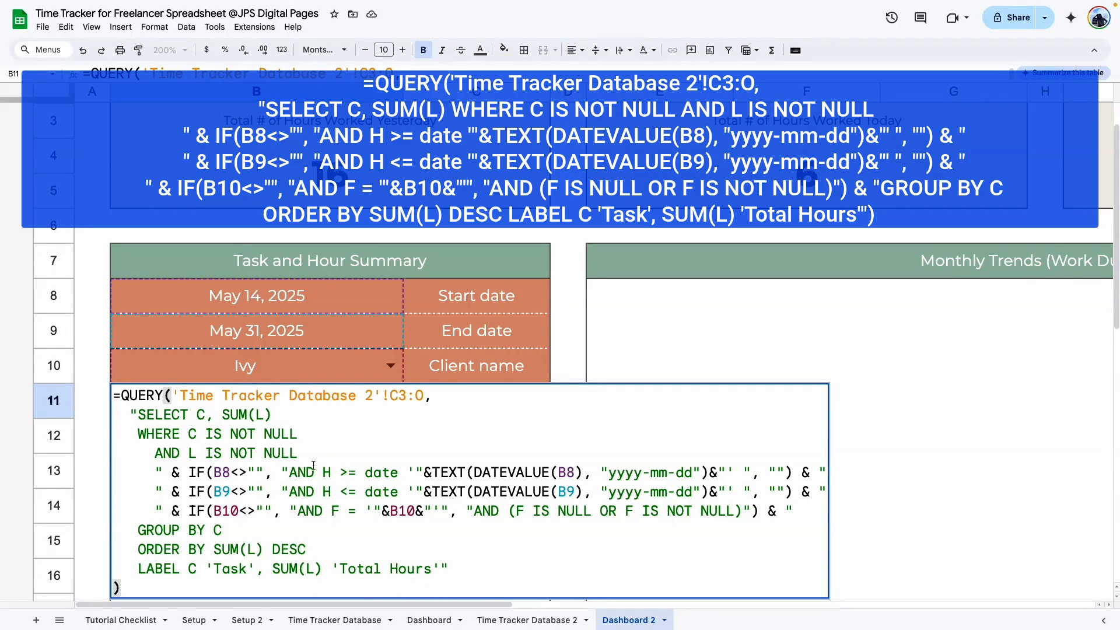
pyautogui.click(246, 570)
pyautogui.moveTo(247, 570); pyautogui.dragTo(214, 570)
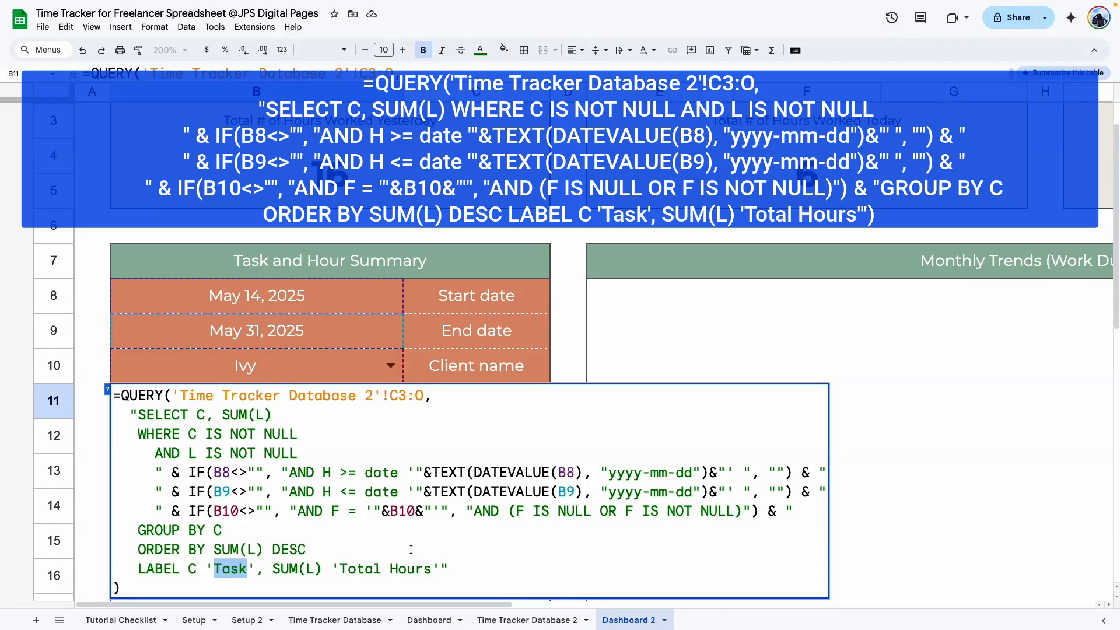
pyautogui.moveTo(340, 568); pyautogui.dragTo(433, 569)
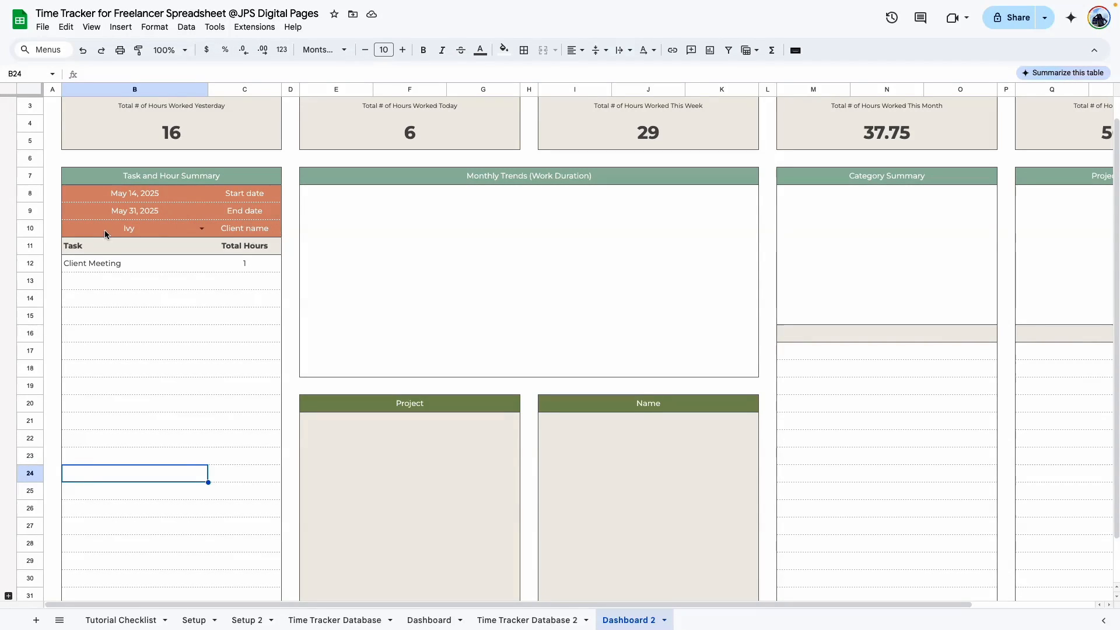
# Clear the client name in B10 and review the Task and Hour Summary across all clients for the selected dates
pyautogui.click(126, 233)
pyautogui.click(102, 268)
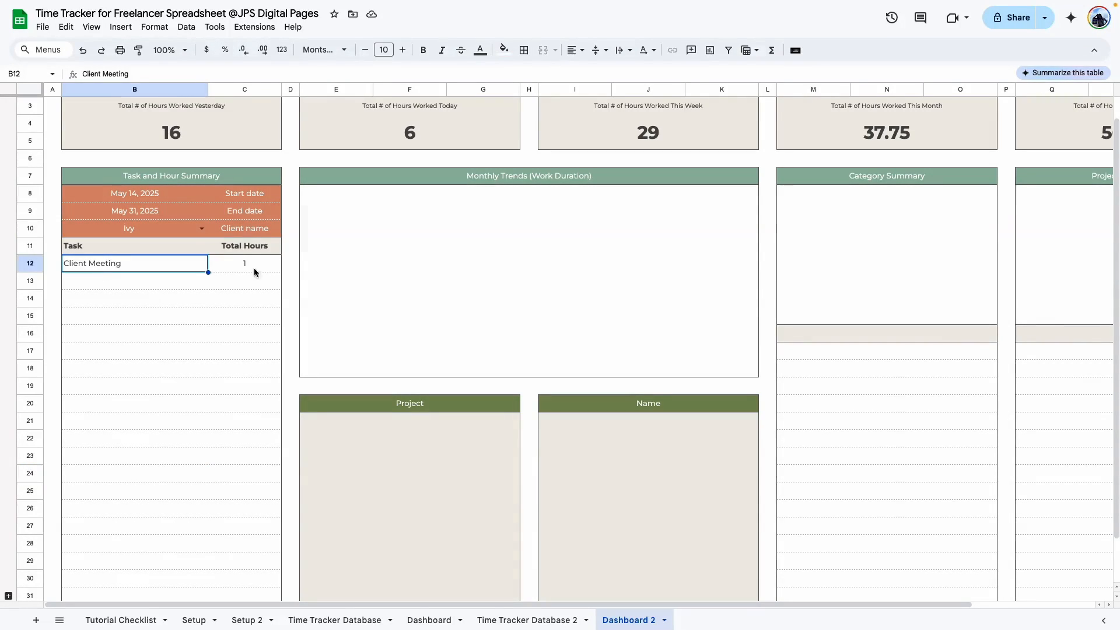
pyautogui.click(254, 264)
pyautogui.click(142, 227)
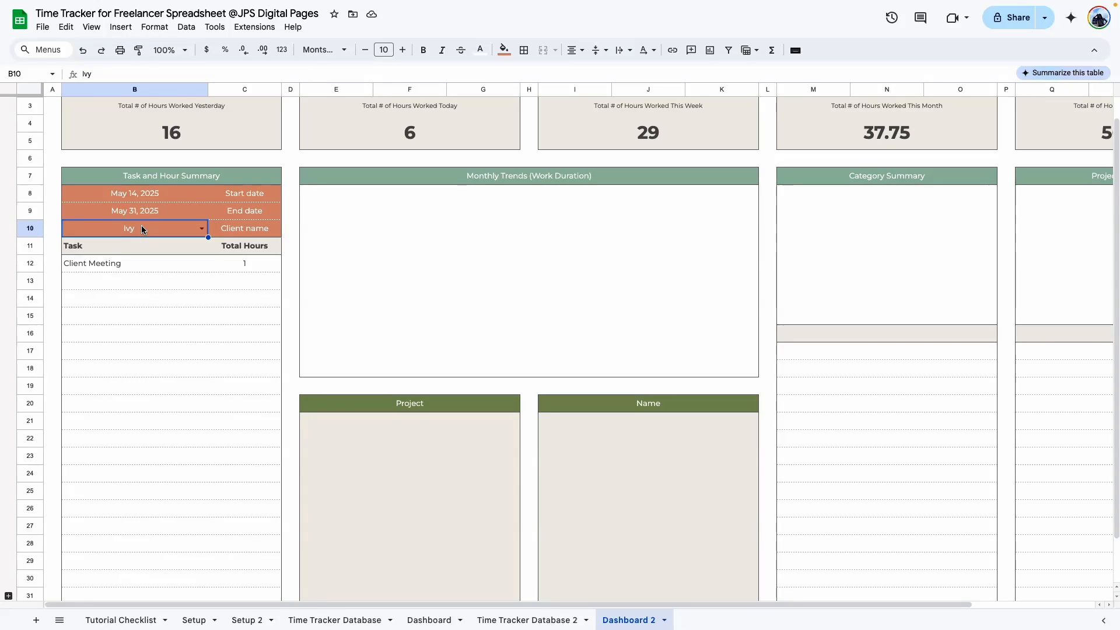
pyautogui.press('Delete')
pyautogui.click(160, 297)
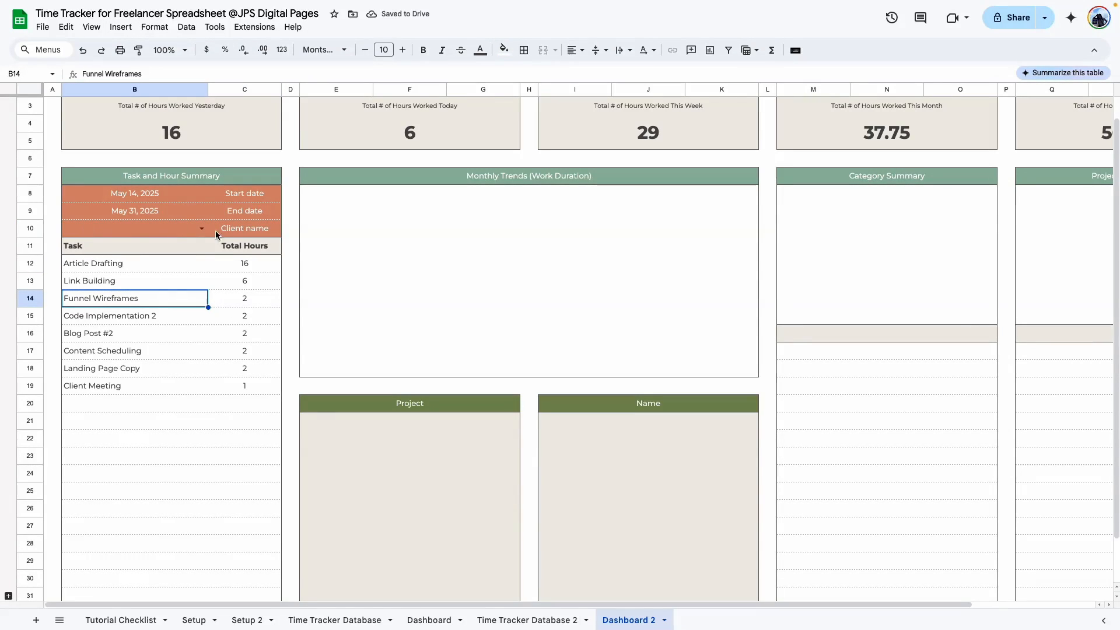
pyautogui.click(184, 353)
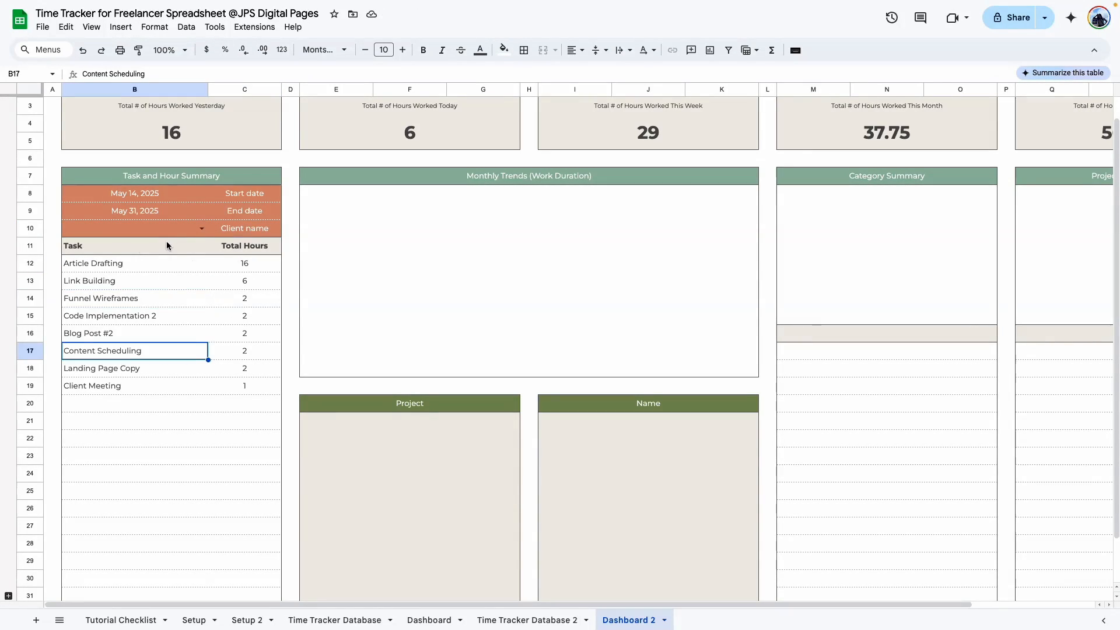
pyautogui.moveTo(132, 265); pyautogui.dragTo(263, 385)
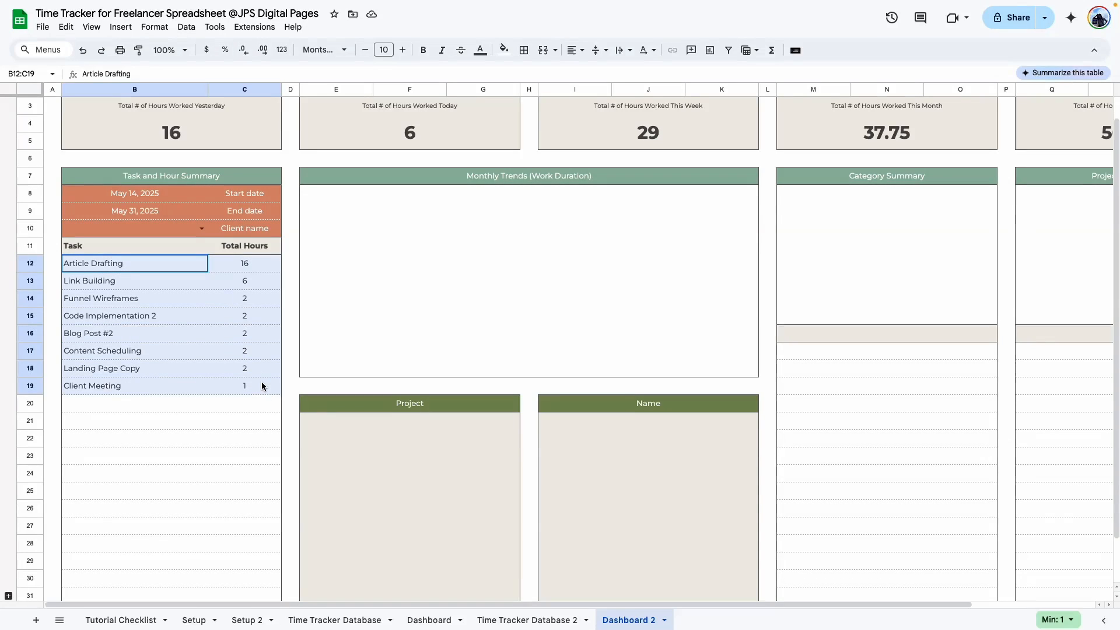
pyautogui.click(196, 455)
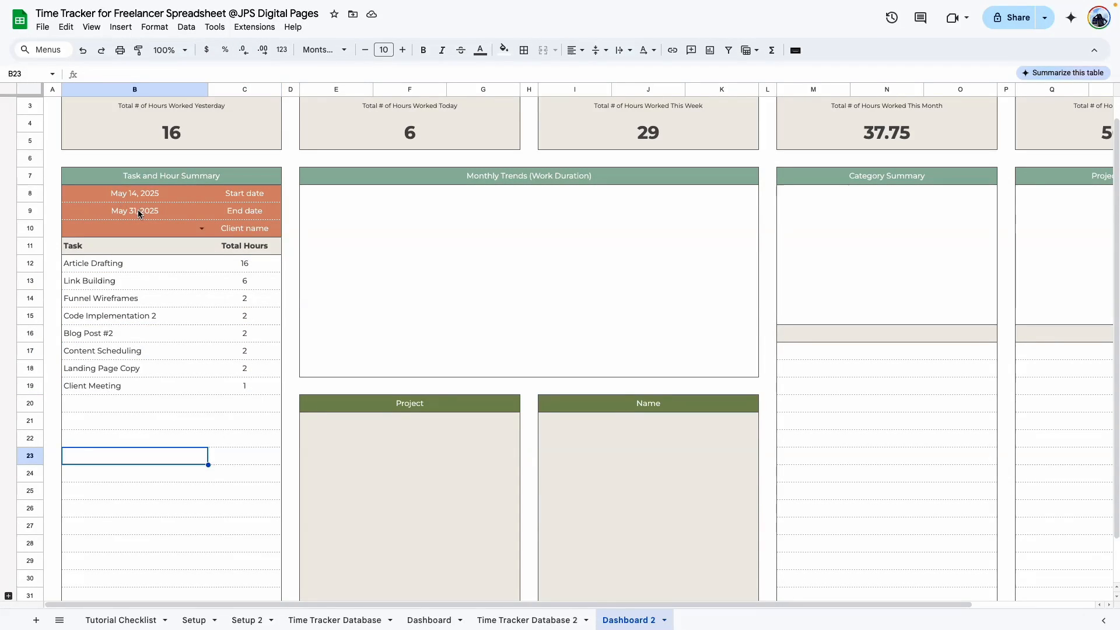
# Test the summary with start date August 1, 2025 and end date August 21, 2025, and check the dates in Time Tracker Database 2
pyautogui.doubleClick(135, 194)
pyautogui.click(169, 240)
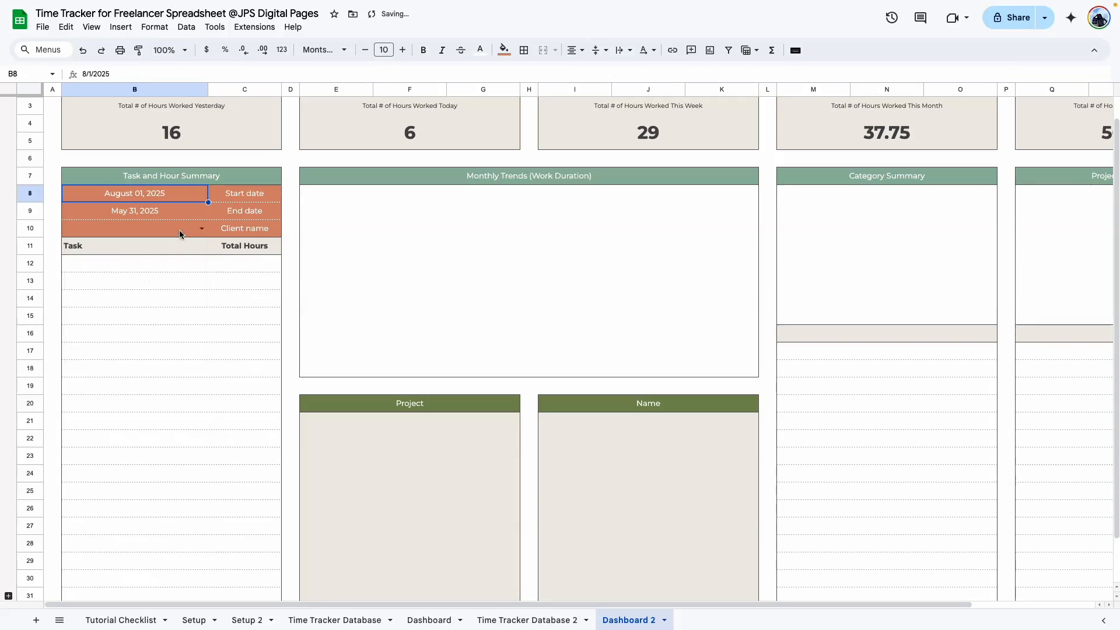
pyautogui.doubleClick(156, 207)
pyautogui.click(188, 232)
pyautogui.click(188, 232)
pyautogui.click(188, 232)
pyautogui.click(152, 316)
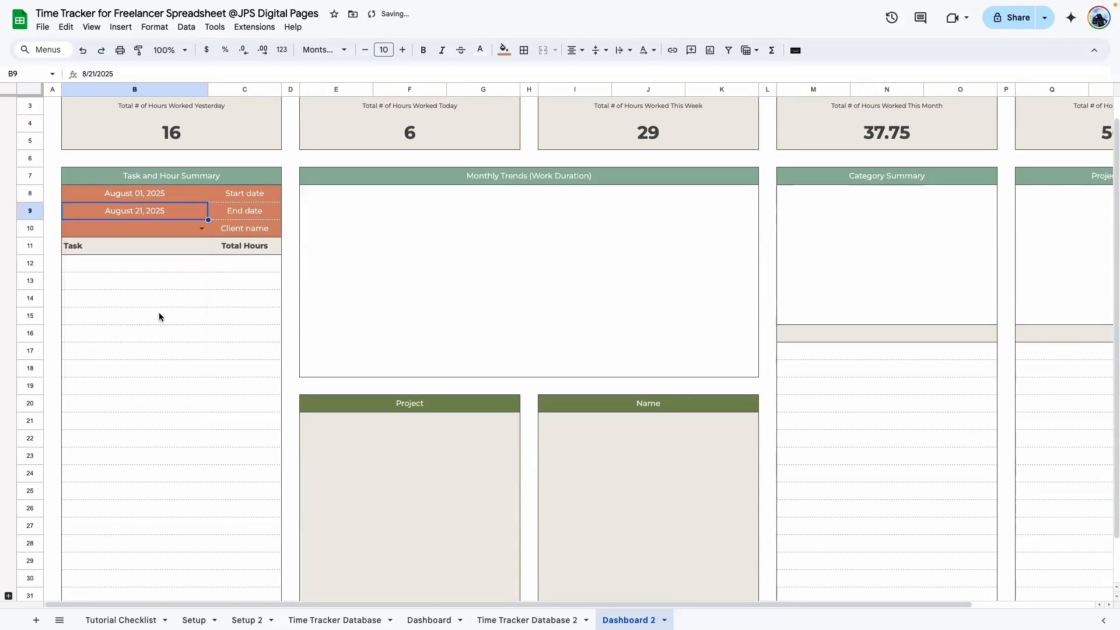
pyautogui.click(514, 619)
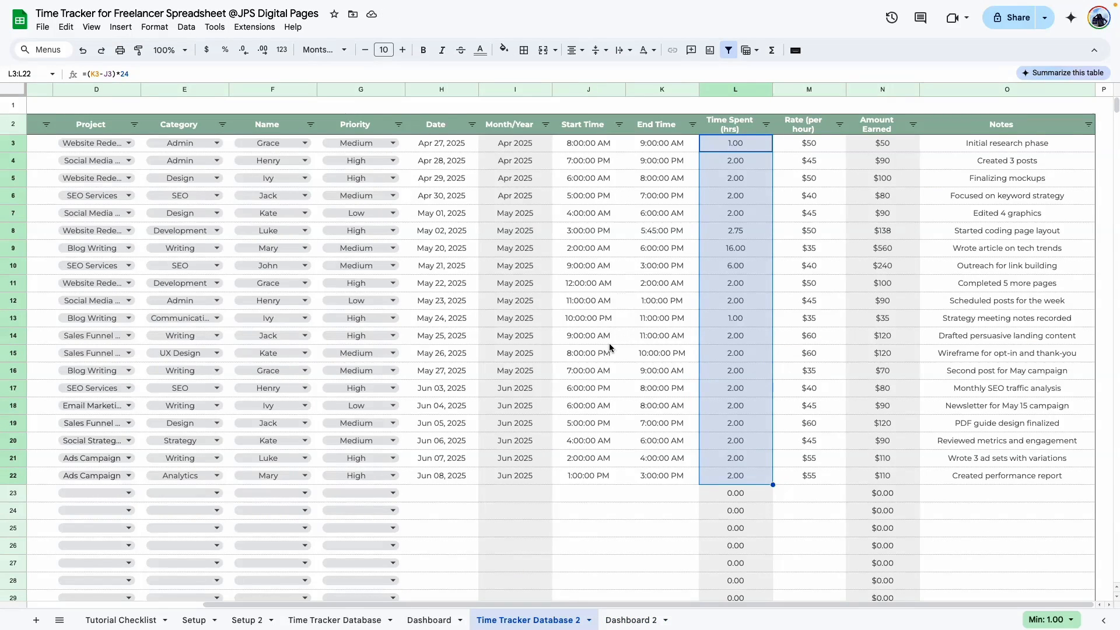
pyautogui.click(632, 619)
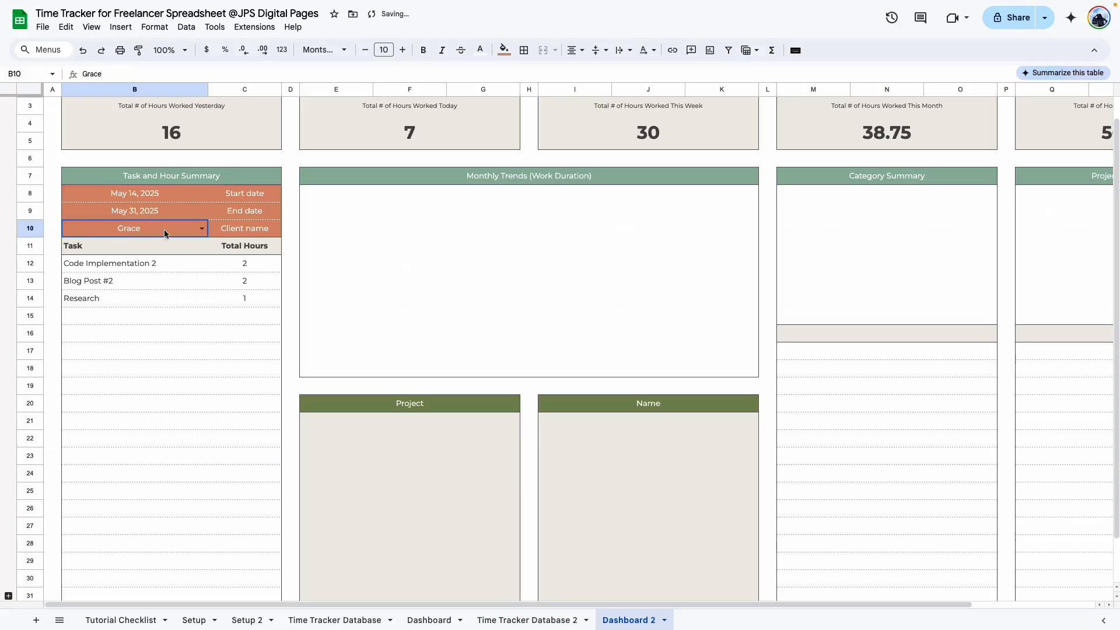
# Fill the client name row B10:C10 of the Task and Hour Summary with dark green
pyautogui.moveTo(167, 232); pyautogui.dragTo(240, 227)
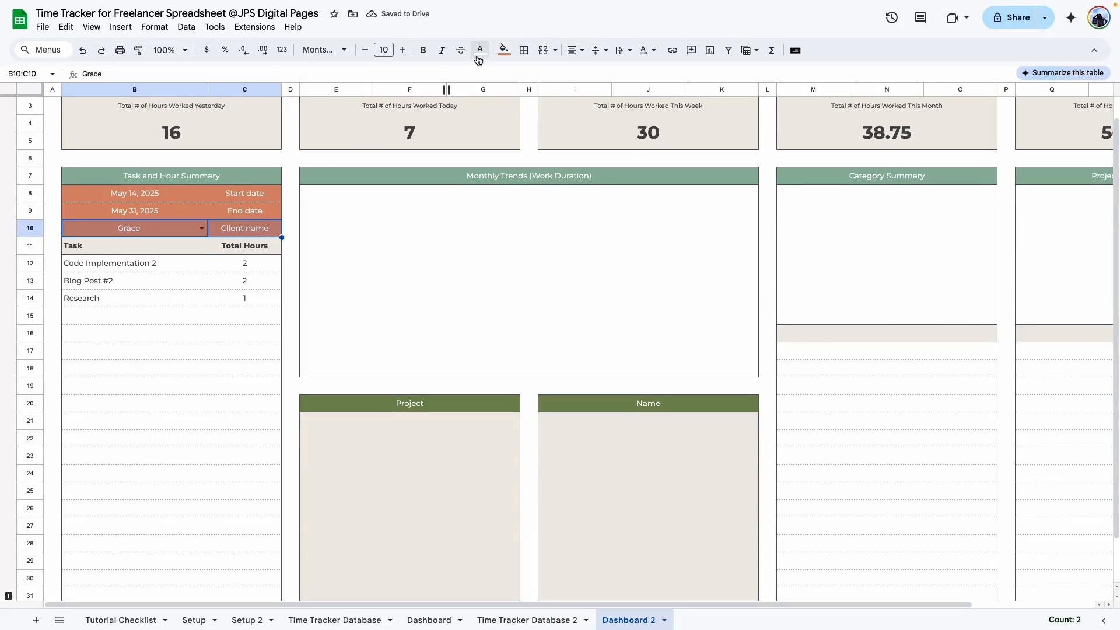
pyautogui.click(504, 52)
pyautogui.click(546, 209)
pyautogui.click(134, 350)
# Expand the grouped rows below row 31 on Dashboard 2
pyautogui.scroll(1, 222, 230)
pyautogui.scroll(-2, 235, 427)
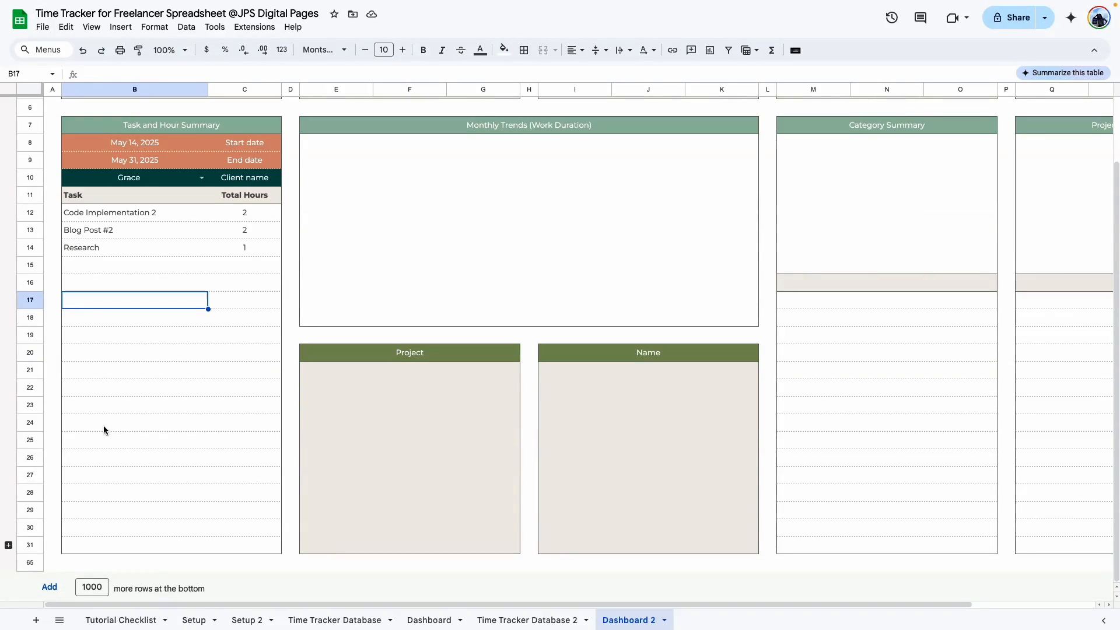
pyautogui.click(8, 545)
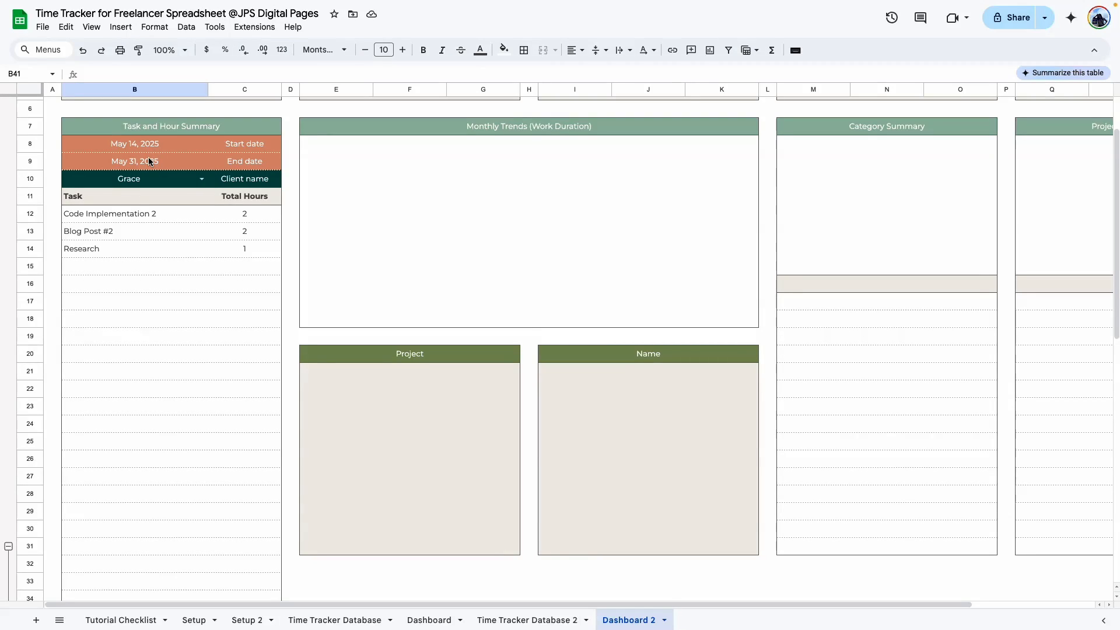
# Clear the client name in B10 of the Task and Hour Summary and collapse the grouped rows below row 31
pyautogui.click(149, 182)
pyautogui.press('Delete')
pyautogui.click(143, 317)
pyautogui.scroll(-2, 151, 269)
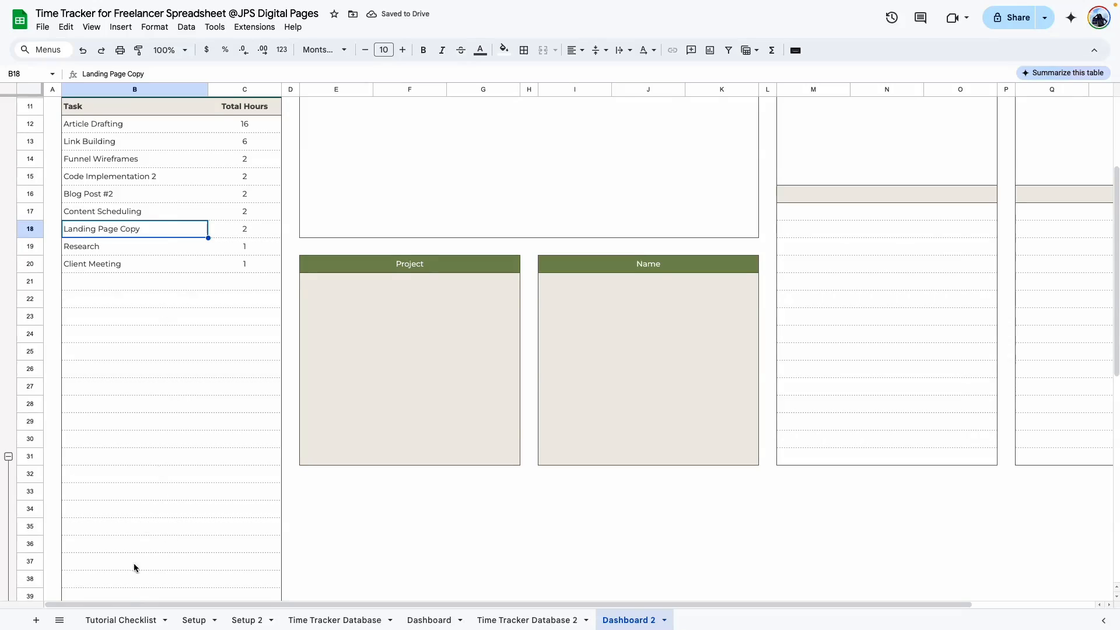
pyautogui.click(8, 456)
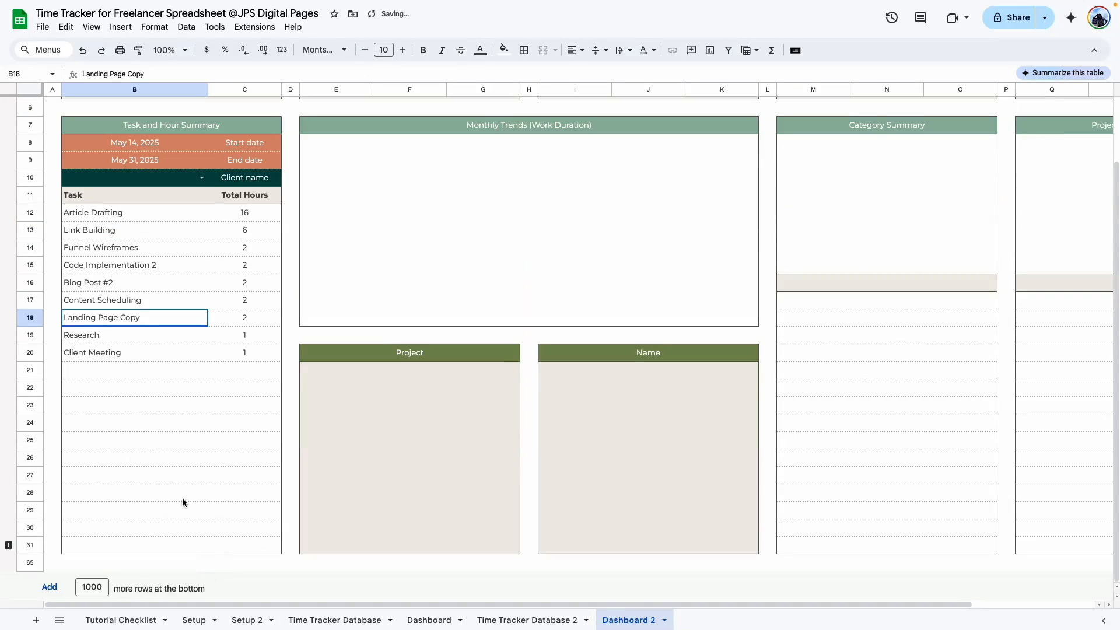
pyautogui.click(138, 462)
pyautogui.click(127, 441)
pyautogui.scroll(2, 186, 359)
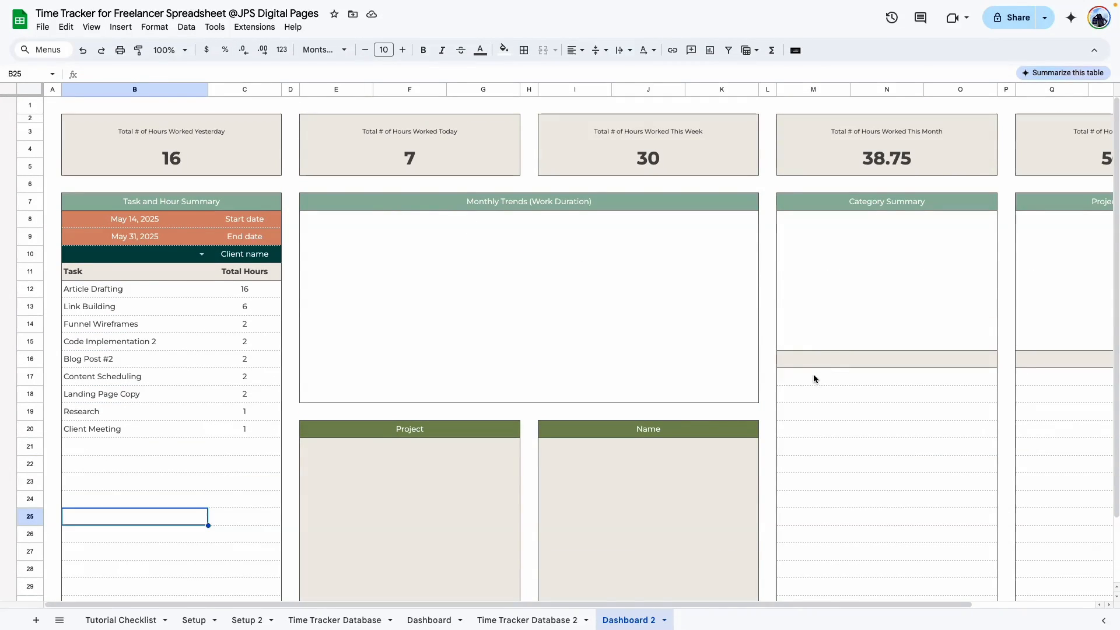
# Insert a chart at E10 in the Monthly Trends (Work Duration) section
pyautogui.click(724, 358)
pyautogui.click(322, 227)
pyautogui.click(344, 253)
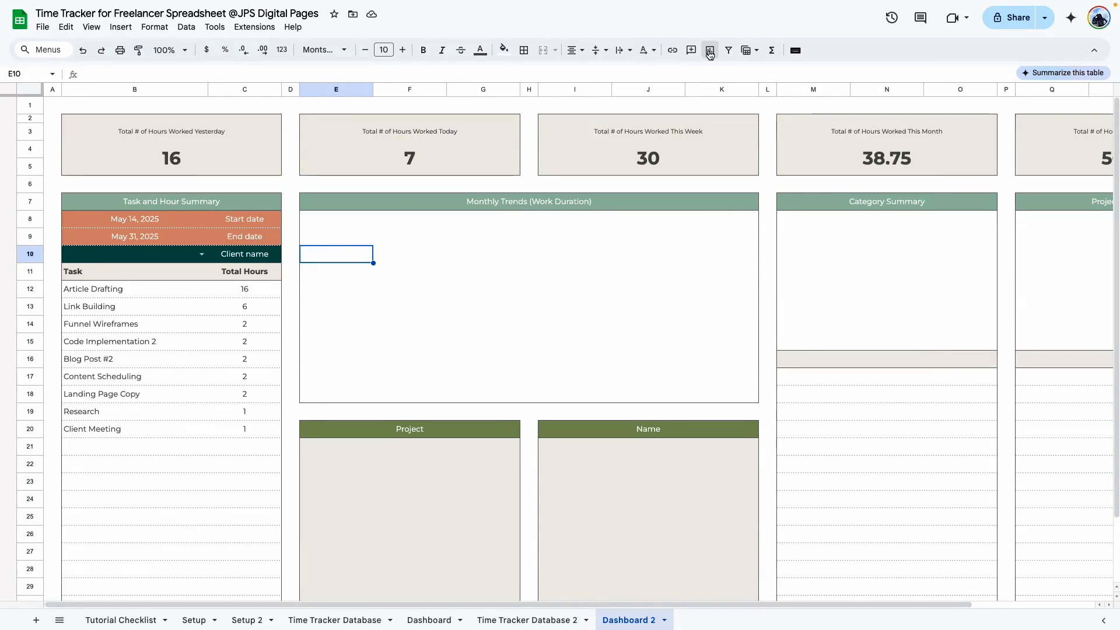
pyautogui.click(710, 52)
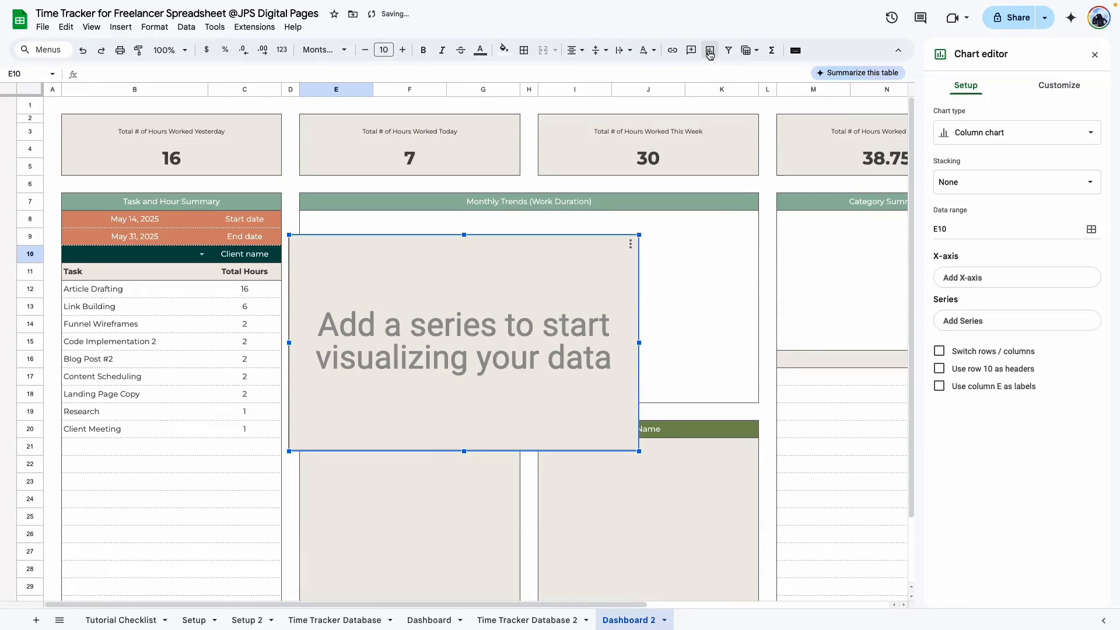
# Set the chart's data ranges to the Month/Year column I2:I and Time Spent column L2:L of Time Tracker Database 2
pyautogui.click(1091, 230)
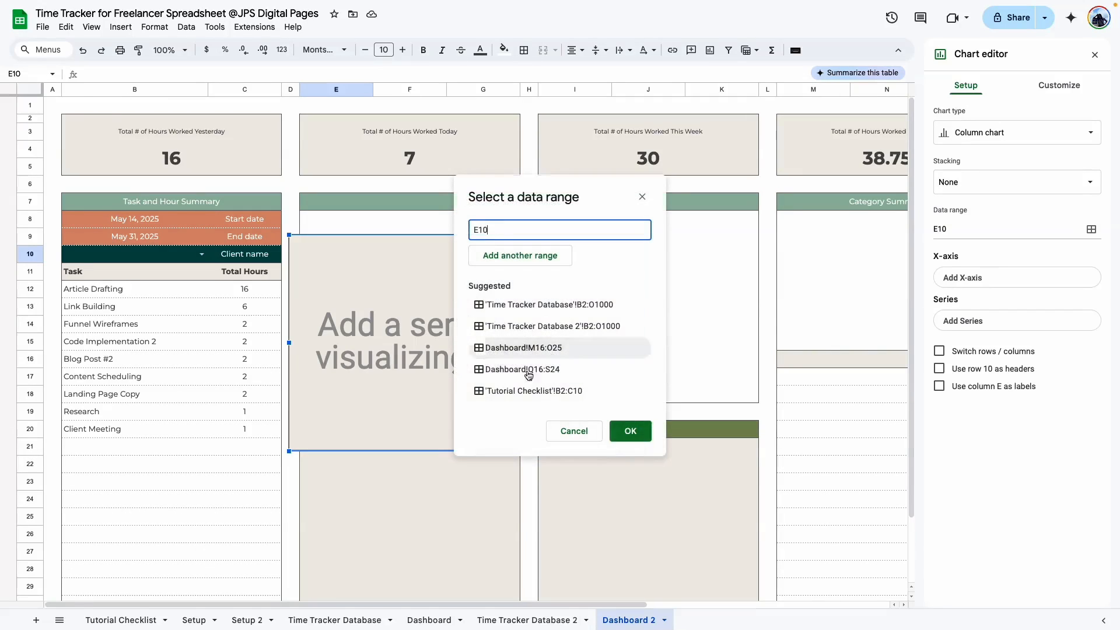
pyautogui.click(527, 620)
pyautogui.moveTo(506, 182); pyautogui.dragTo(233, 190)
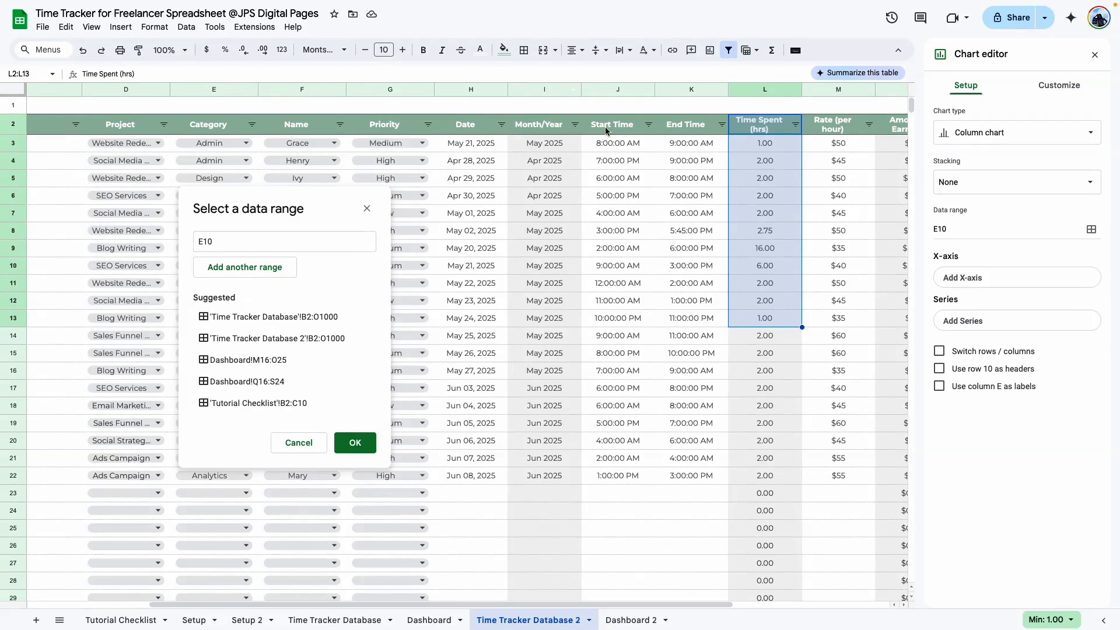
pyautogui.moveTo(527, 129); pyautogui.dragTo(542, 395)
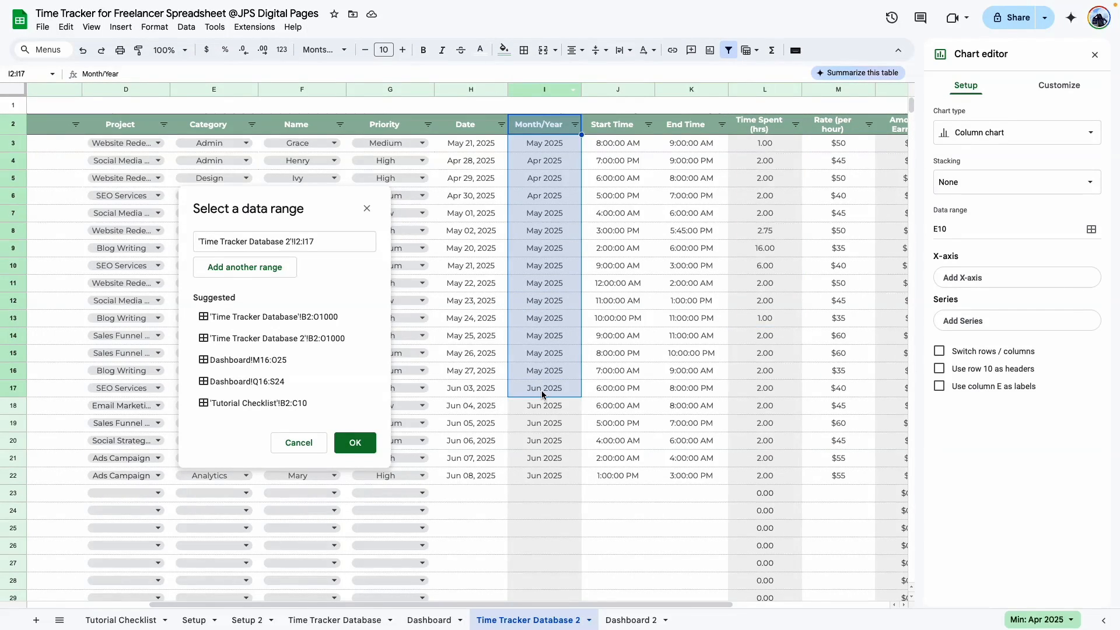
pyautogui.click(337, 241)
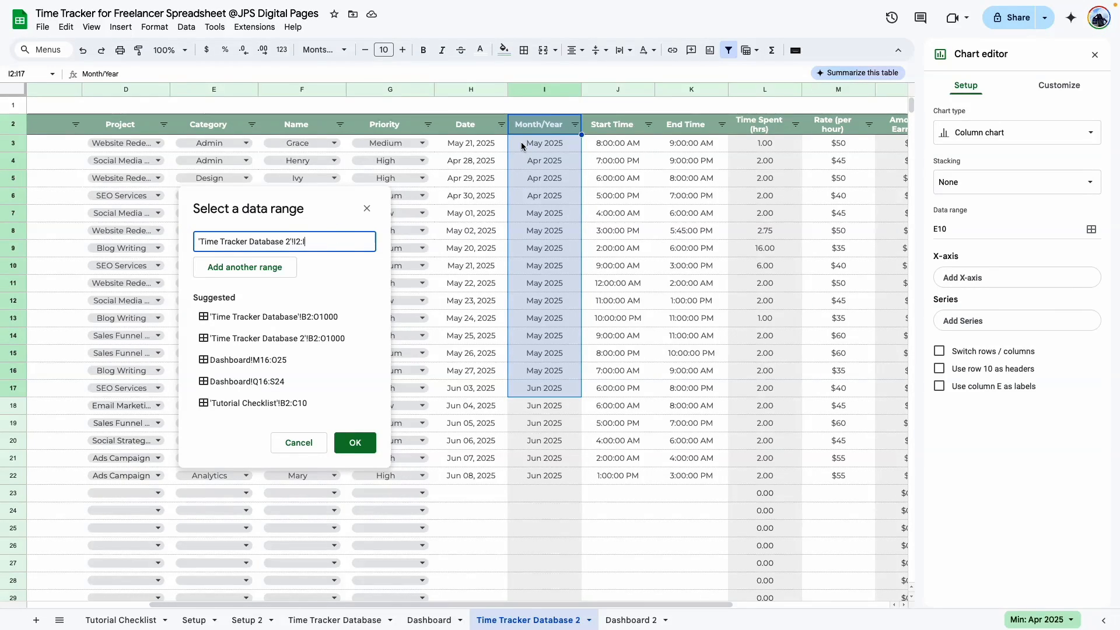
pyautogui.click(245, 268)
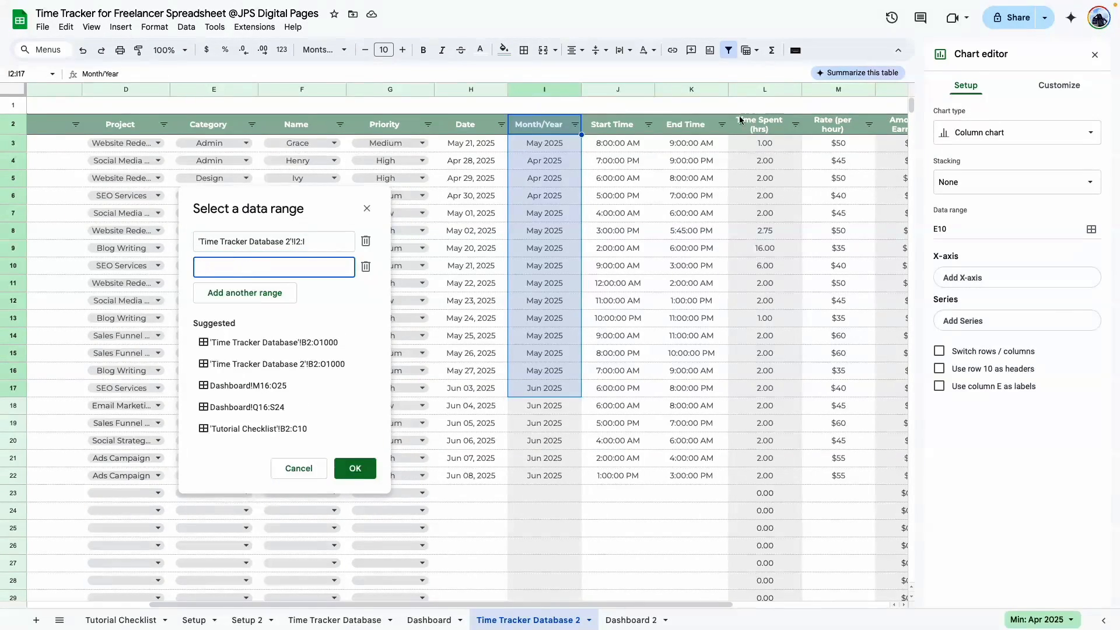
pyautogui.moveTo(777, 127); pyautogui.dragTo(768, 355)
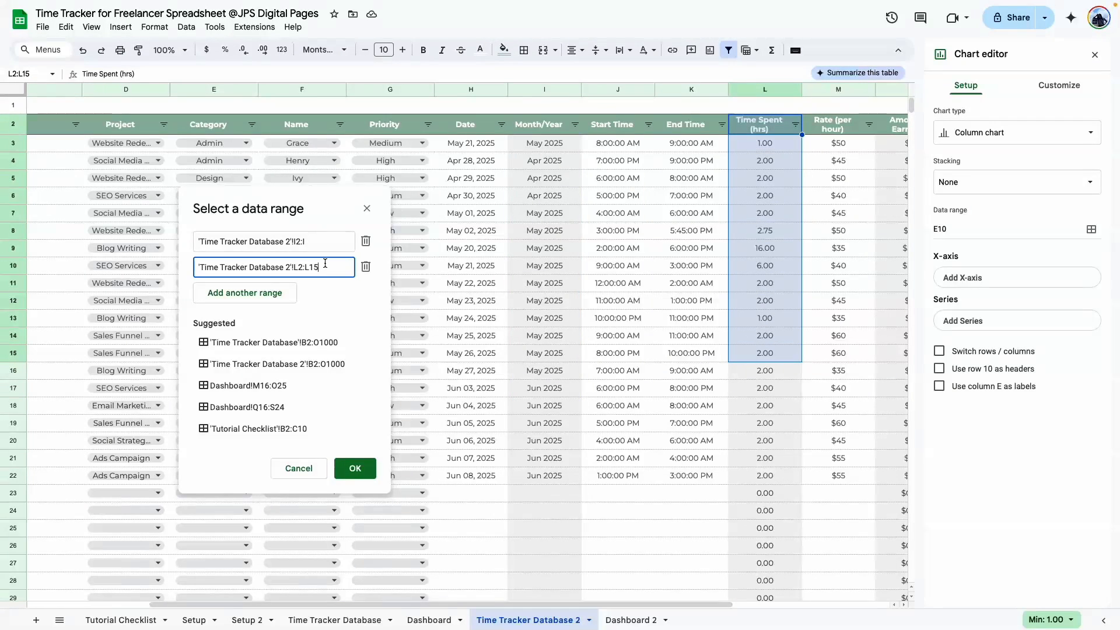
pyautogui.click(339, 299)
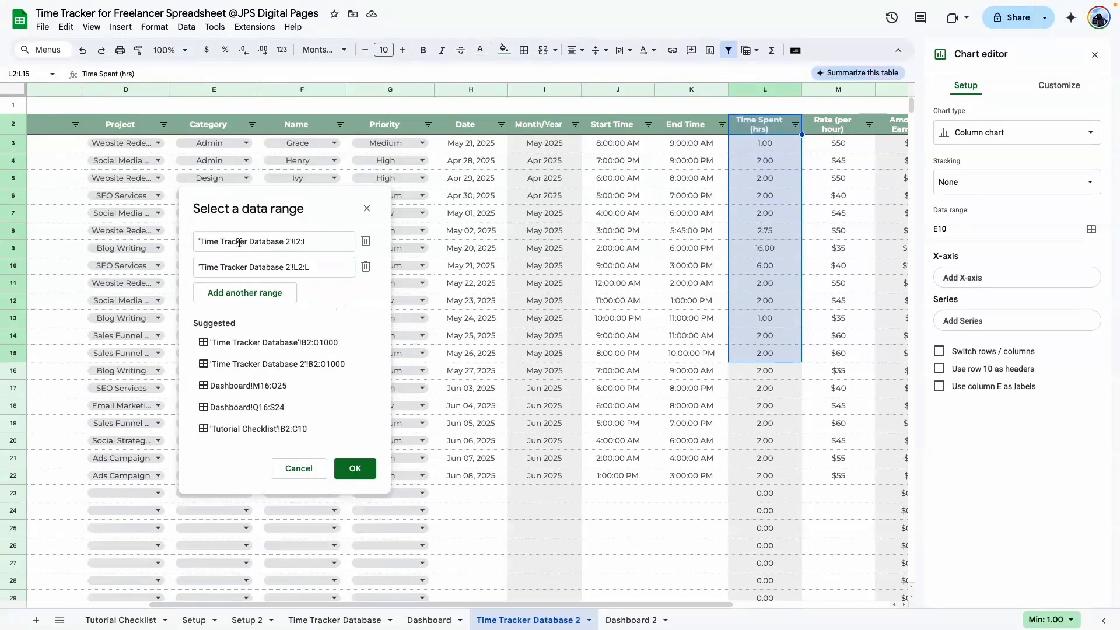
pyautogui.click(354, 468)
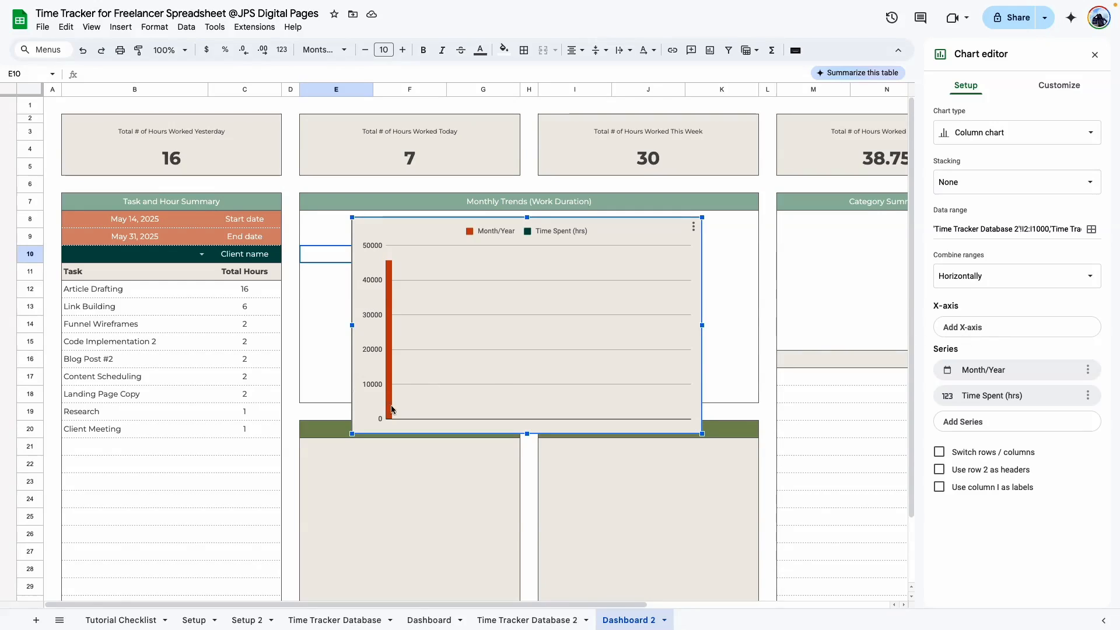
# Remove the Month/Year series from the column chart, use Month/Year as its X-axis instead, and aggregate the values
pyautogui.click(1088, 372)
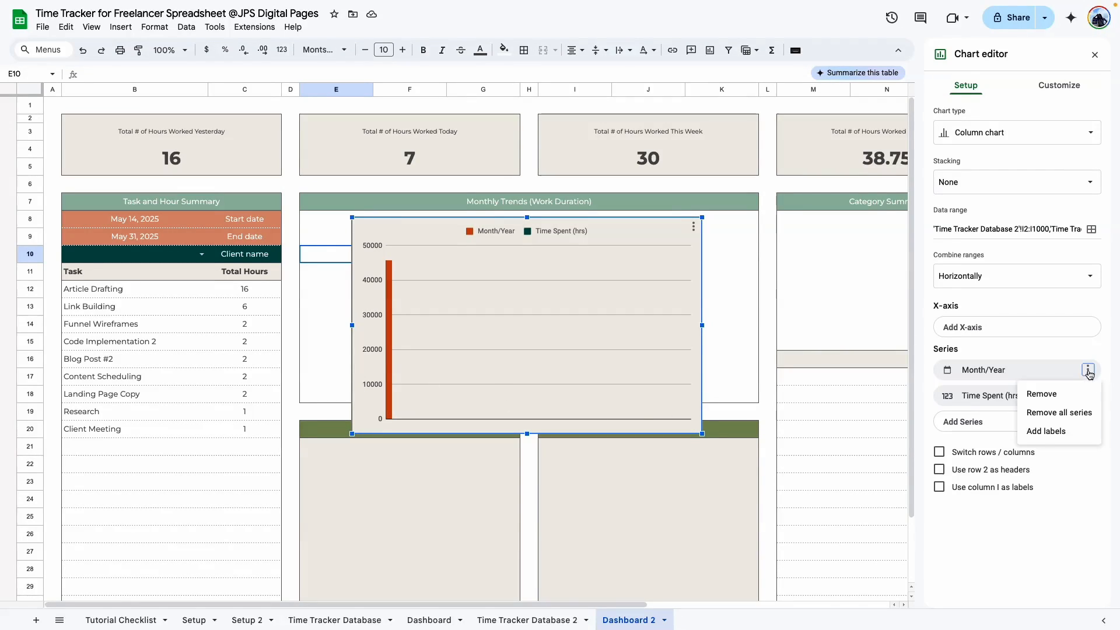
pyautogui.click(1042, 395)
pyautogui.click(974, 330)
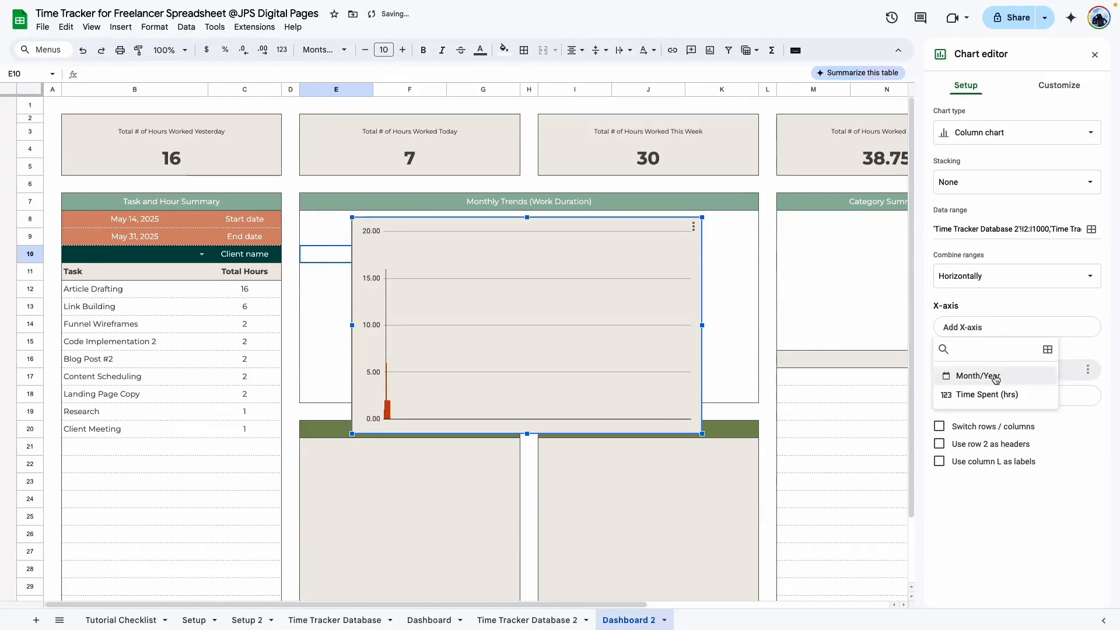
pyautogui.click(972, 373)
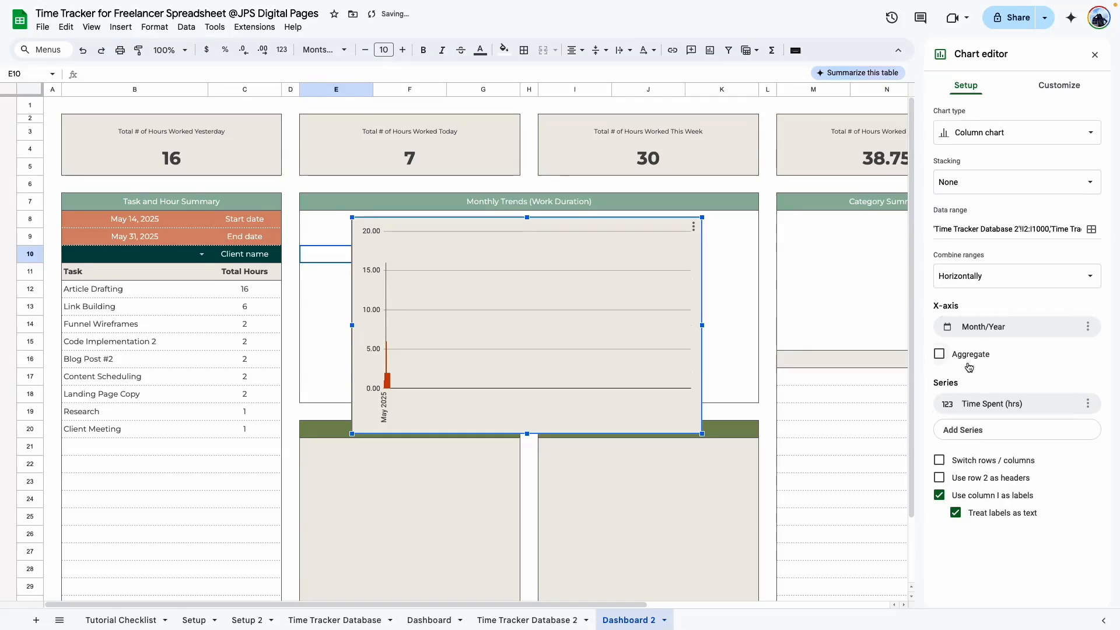
pyautogui.click(940, 355)
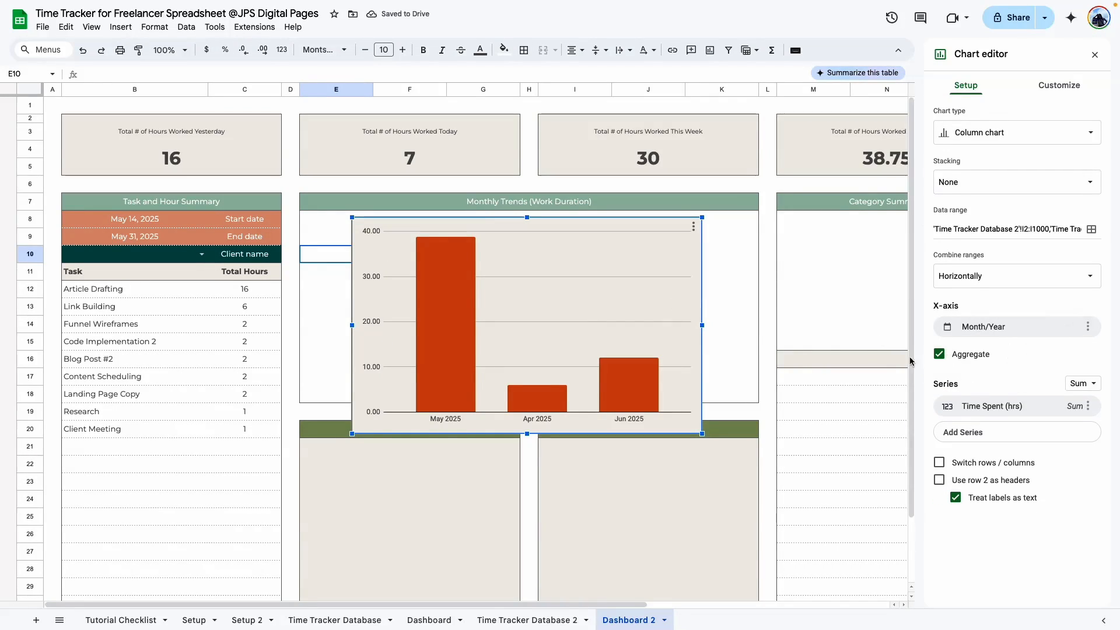
# Set the chart's background color and border color to None
pyautogui.click(1059, 85)
pyautogui.click(964, 114)
pyautogui.click(953, 161)
pyautogui.click(963, 187)
pyautogui.click(962, 211)
pyautogui.click(956, 236)
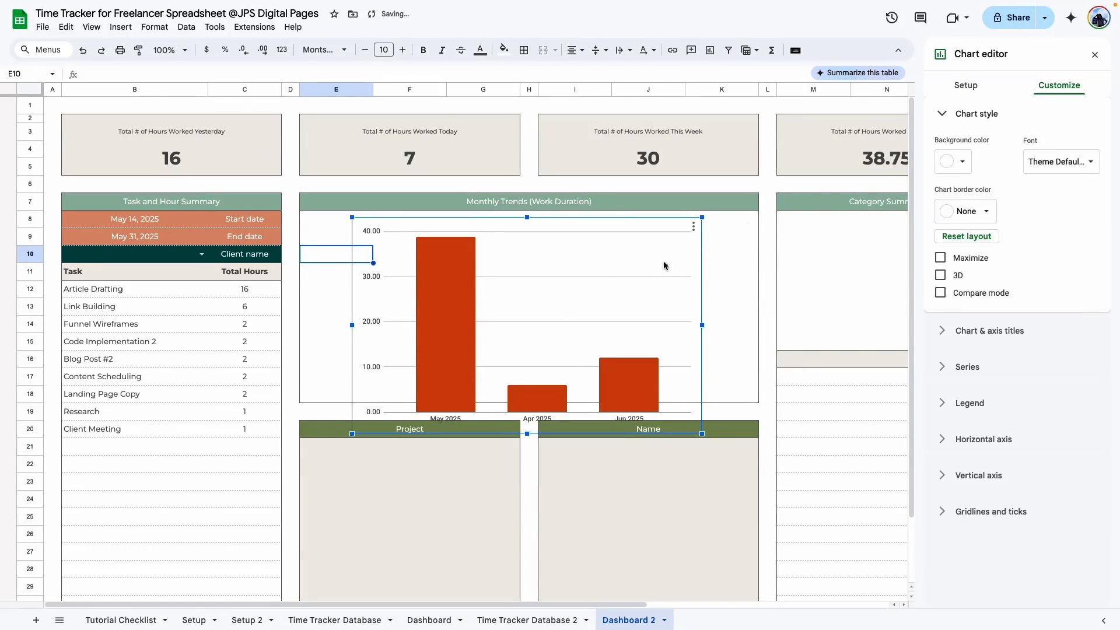
# Move and resize the column chart to fill the box under the Monthly Trends header, rows 8 to 18 across columns E to K
pyautogui.moveTo(489, 321); pyautogui.dragTo(446, 316)
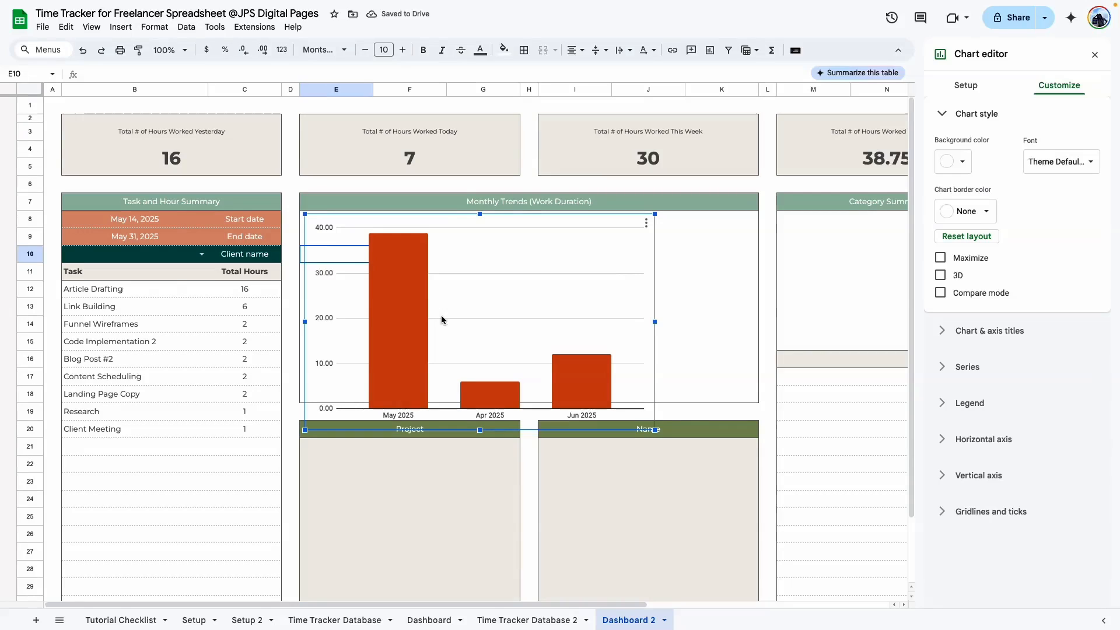
pyautogui.moveTo(486, 430); pyautogui.dragTo(491, 405)
pyautogui.moveTo(655, 307); pyautogui.dragTo(756, 307)
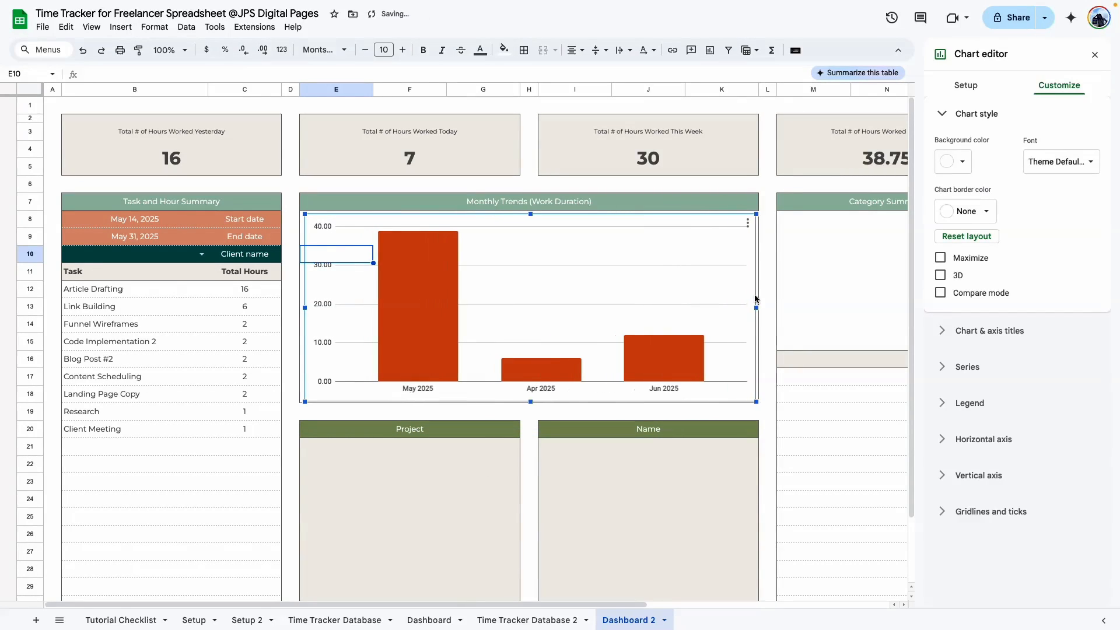
pyautogui.moveTo(305, 307); pyautogui.dragTo(300, 309)
pyautogui.click(765, 464)
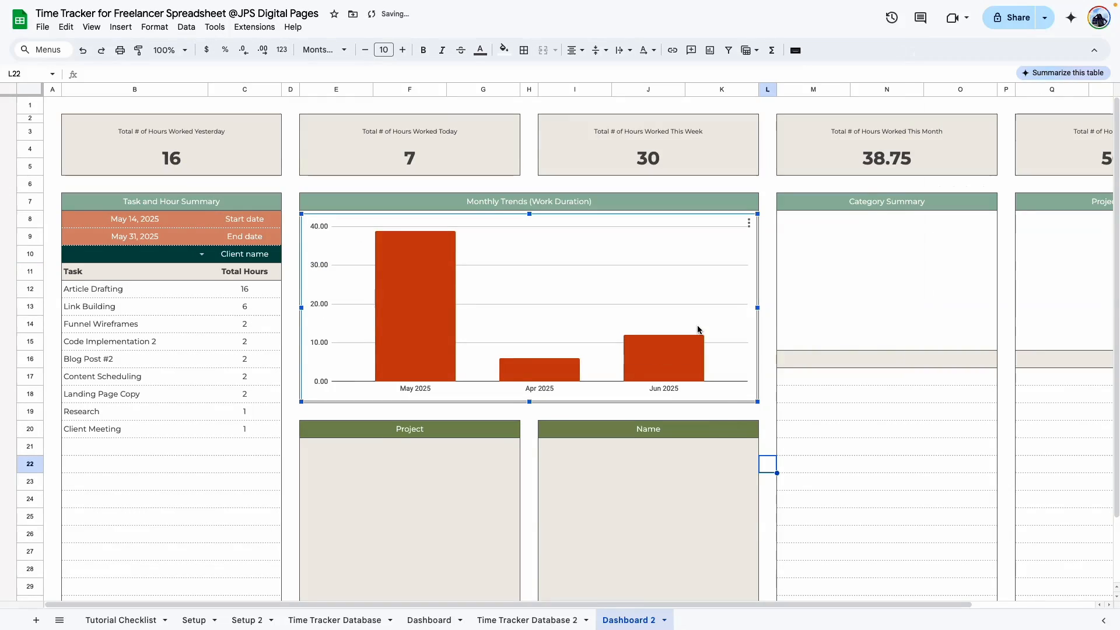
# Fill the Time Spent (hrs) columns of the Monthly Trends chart with the custom olive green
pyautogui.moveTo(446, 265)
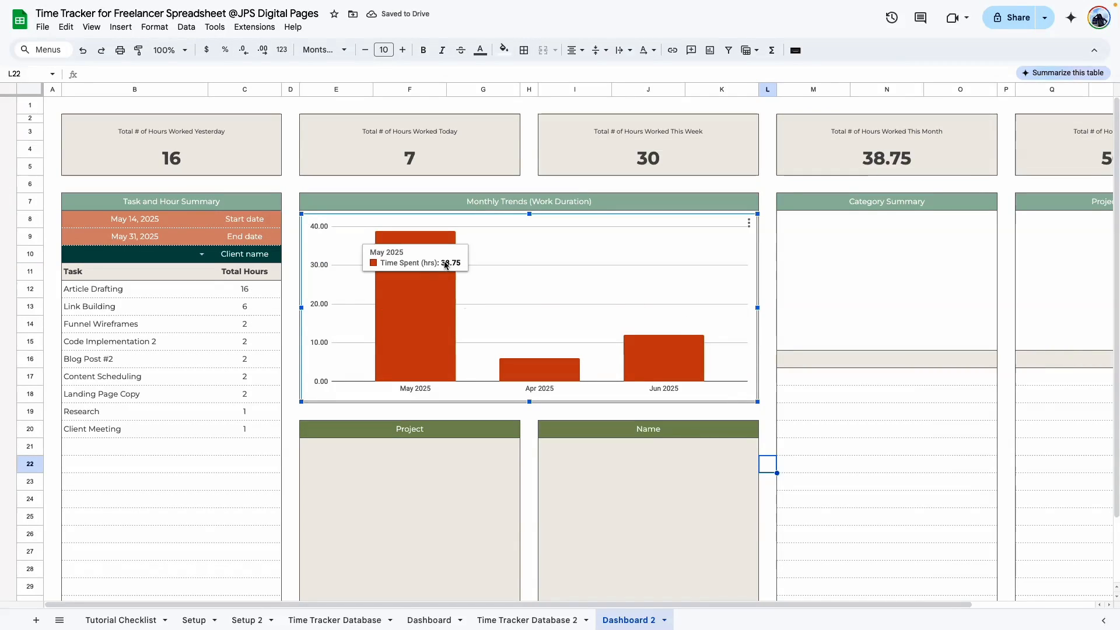
pyautogui.doubleClick(417, 302)
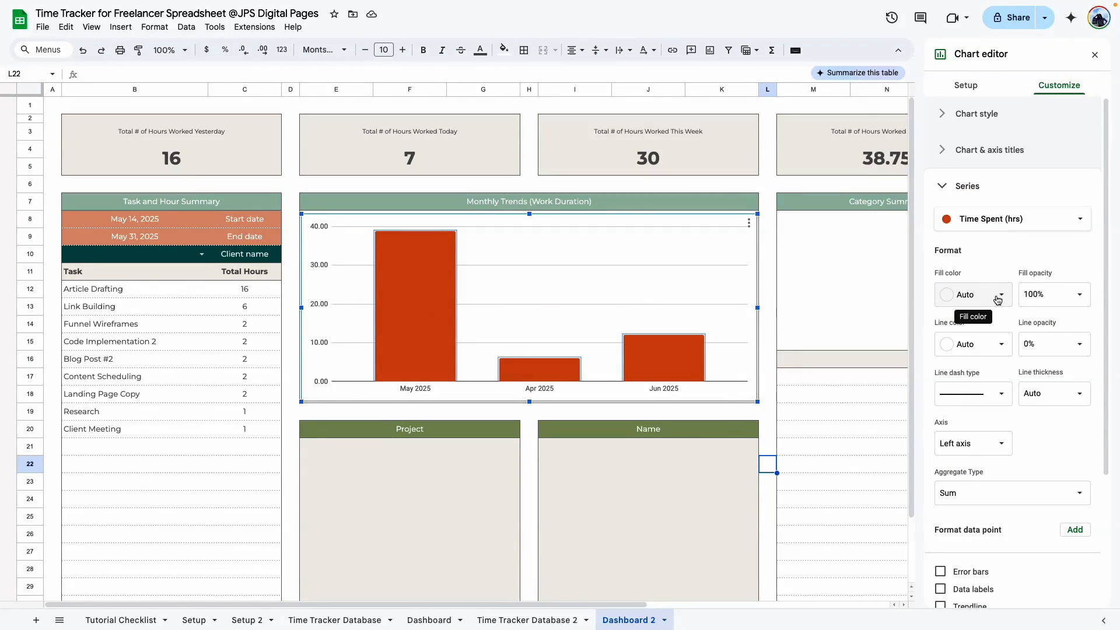
pyautogui.click(998, 300)
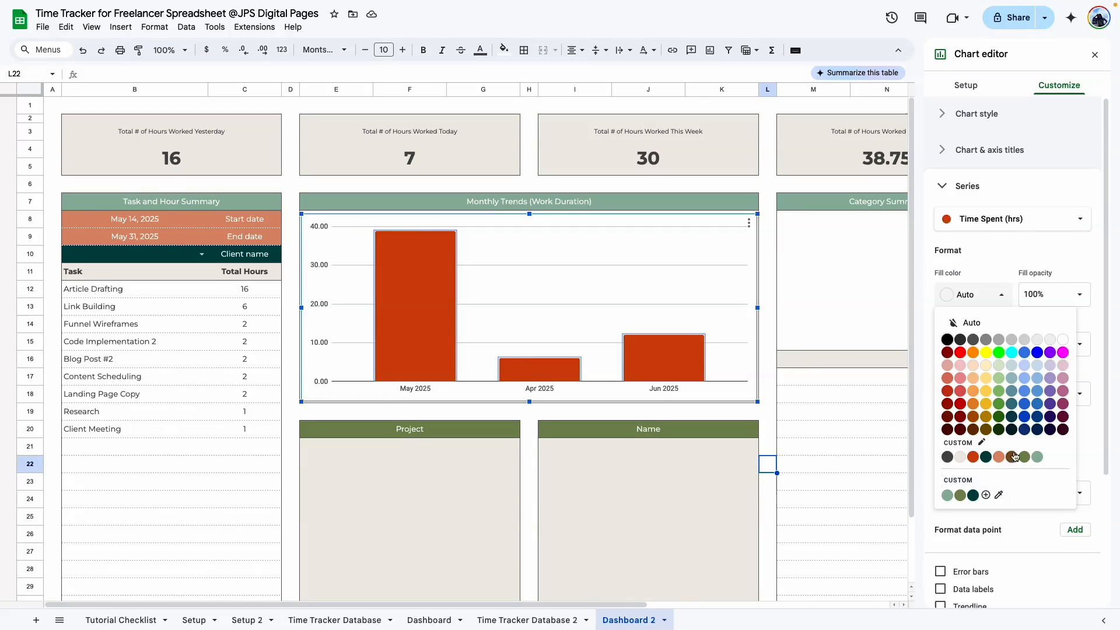
pyautogui.click(1023, 458)
pyautogui.click(768, 411)
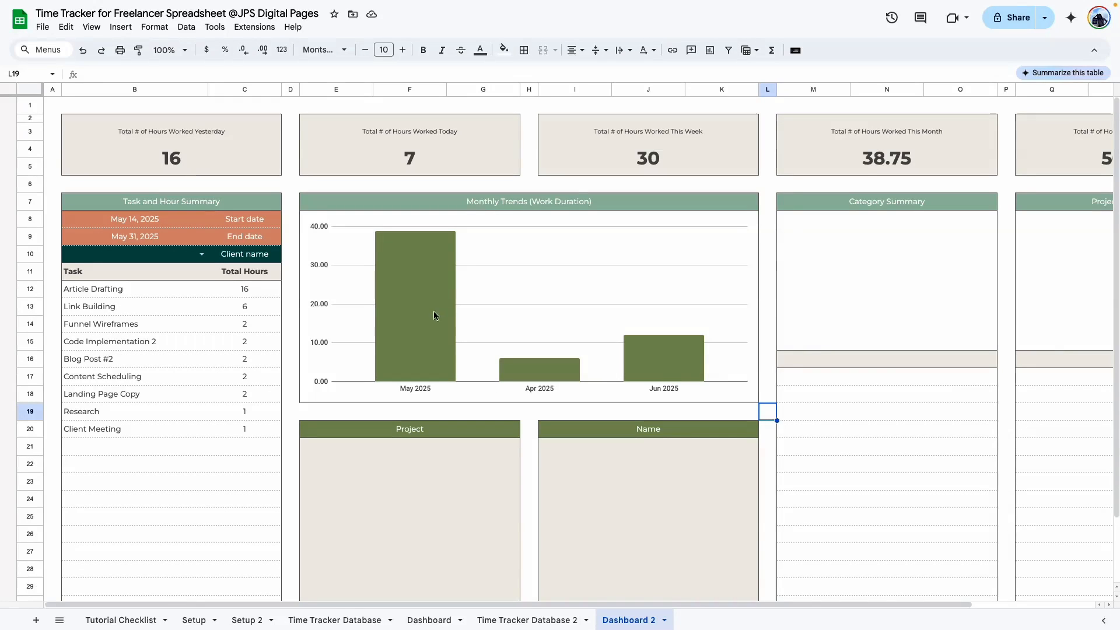
# Sort Time Tracker Database 2 by the Date column from A to Z
pyautogui.click(525, 621)
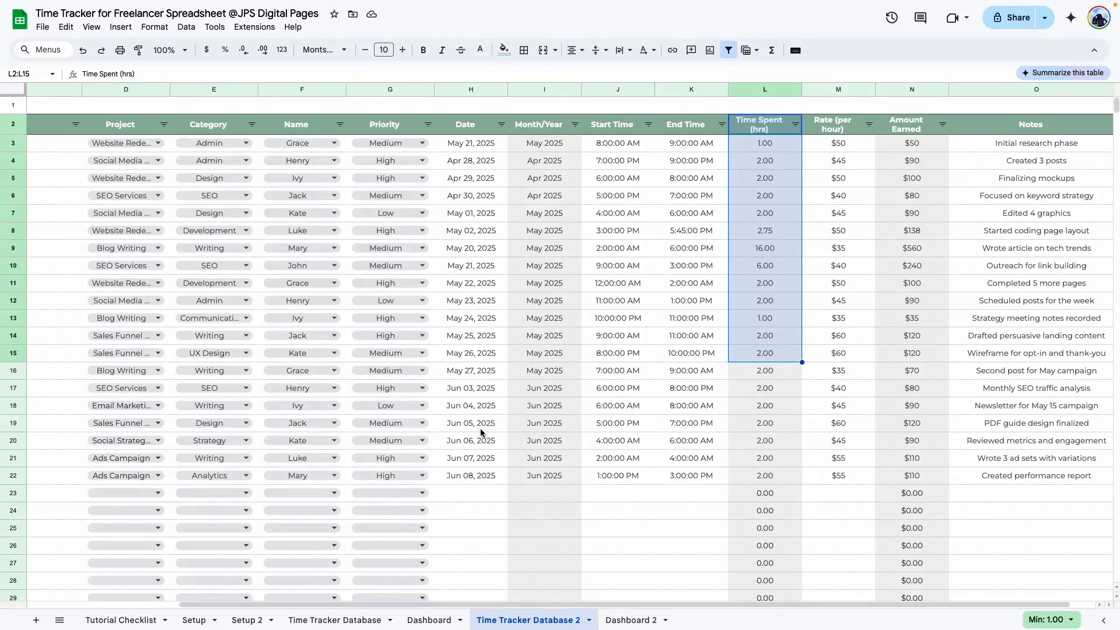
pyautogui.click(502, 125)
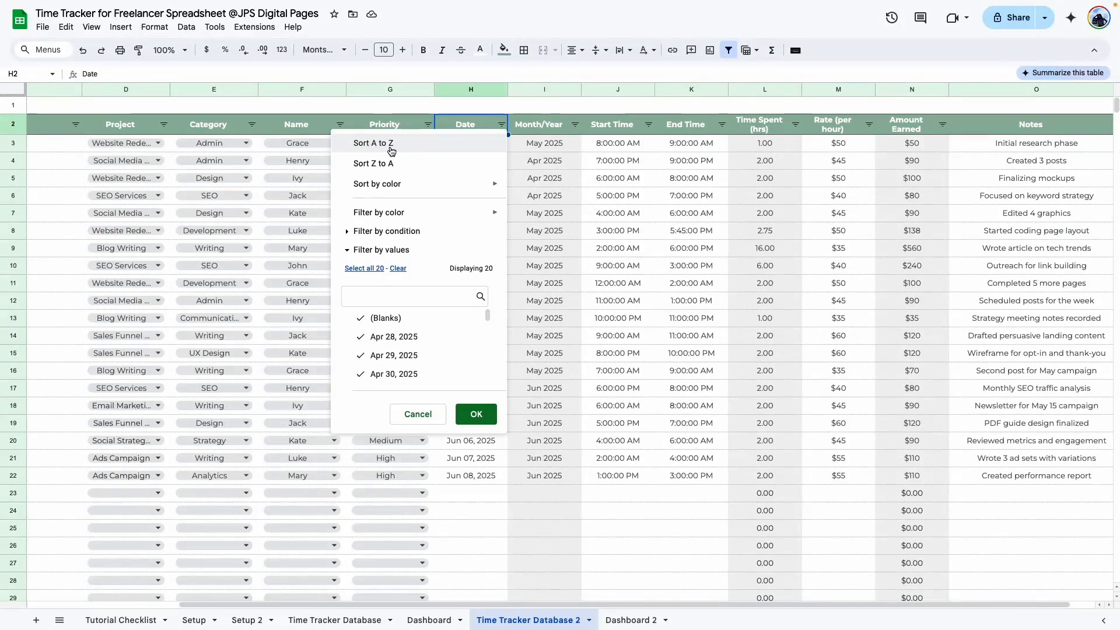
pyautogui.click(441, 144)
pyautogui.press('Down')
pyautogui.press('Down')
pyautogui.press('Down')
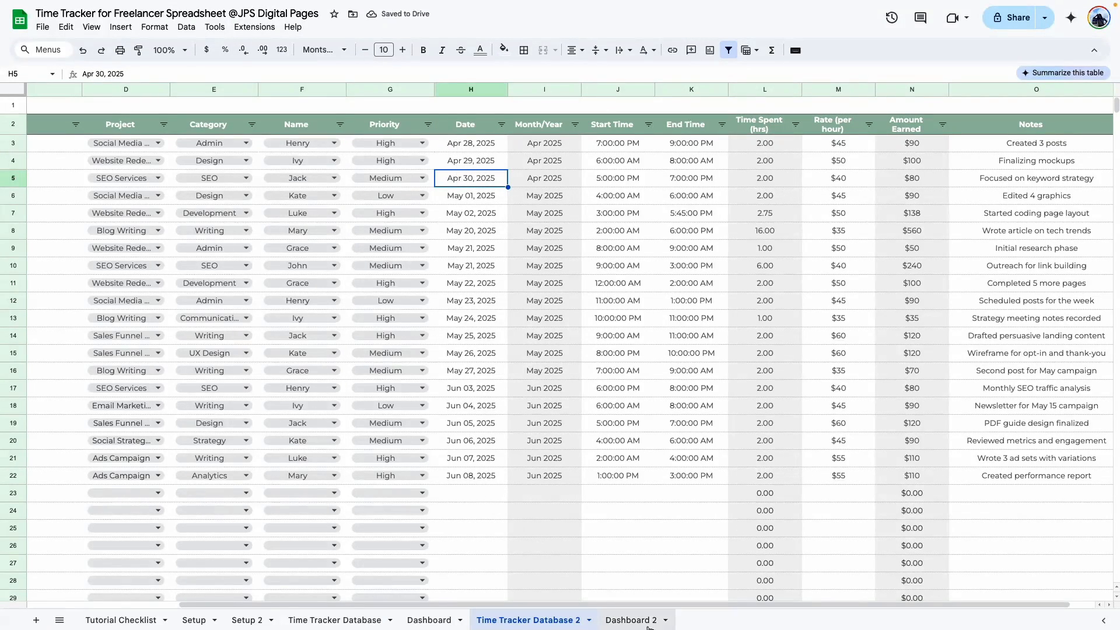
# Return to Dashboard 2 and insert a chart at E21 in the Project section
pyautogui.click(630, 620)
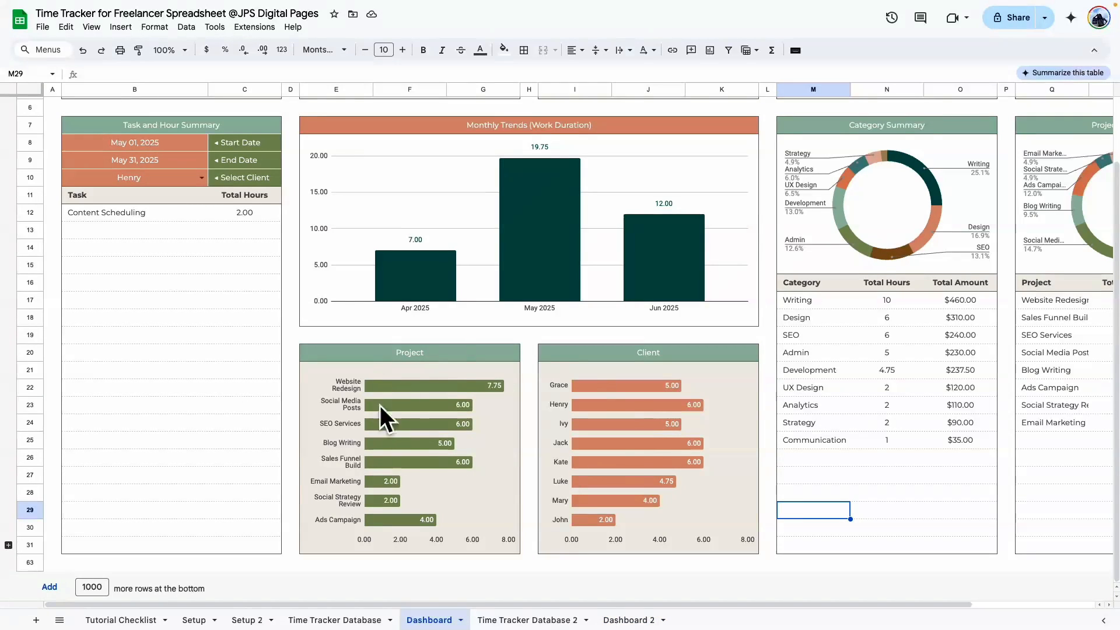
pyautogui.click(614, 621)
pyautogui.click(335, 378)
pyautogui.click(710, 51)
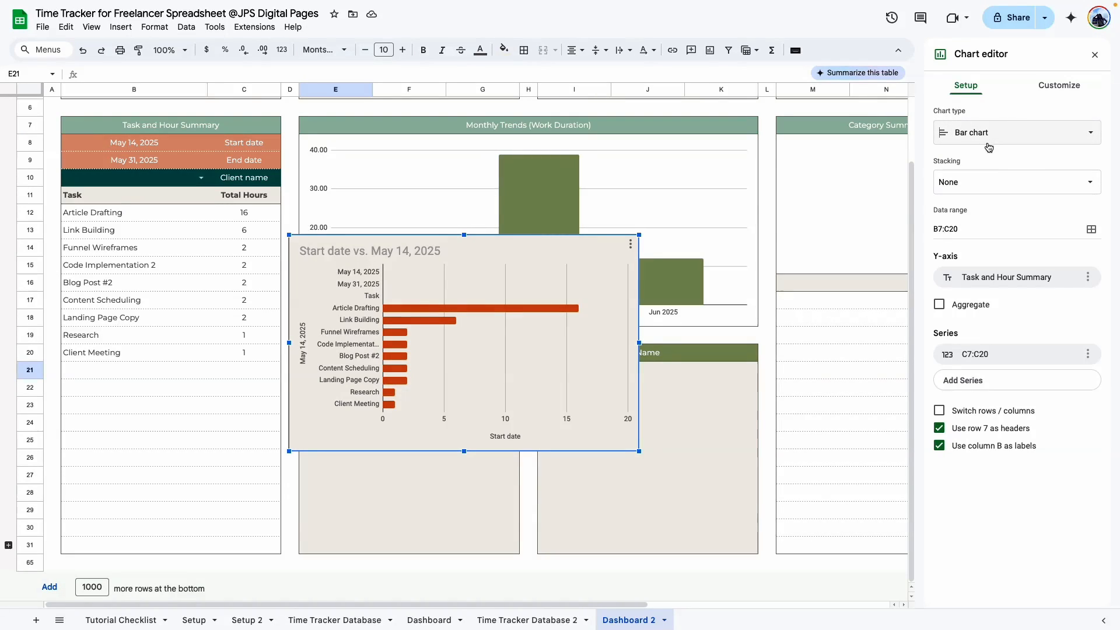
# Set the new bar chart's data to Time Tracker Database 2 ranges D2:D and L2:L, and aggregate the hours by project
pyautogui.click(1091, 229)
pyautogui.click(528, 619)
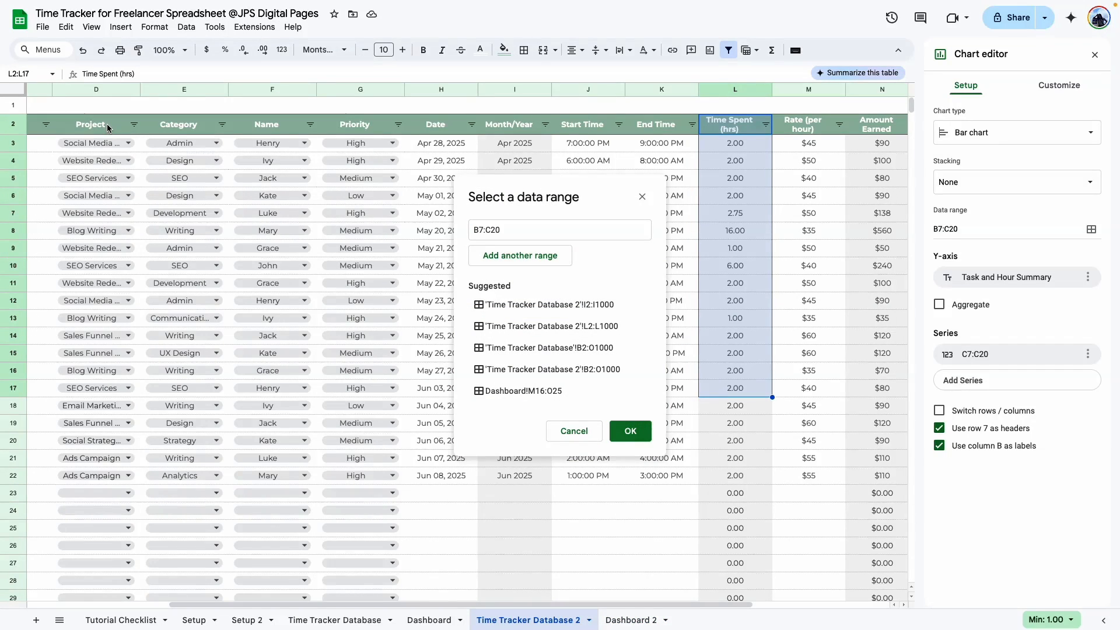
pyautogui.moveTo(108, 127); pyautogui.dragTo(99, 423)
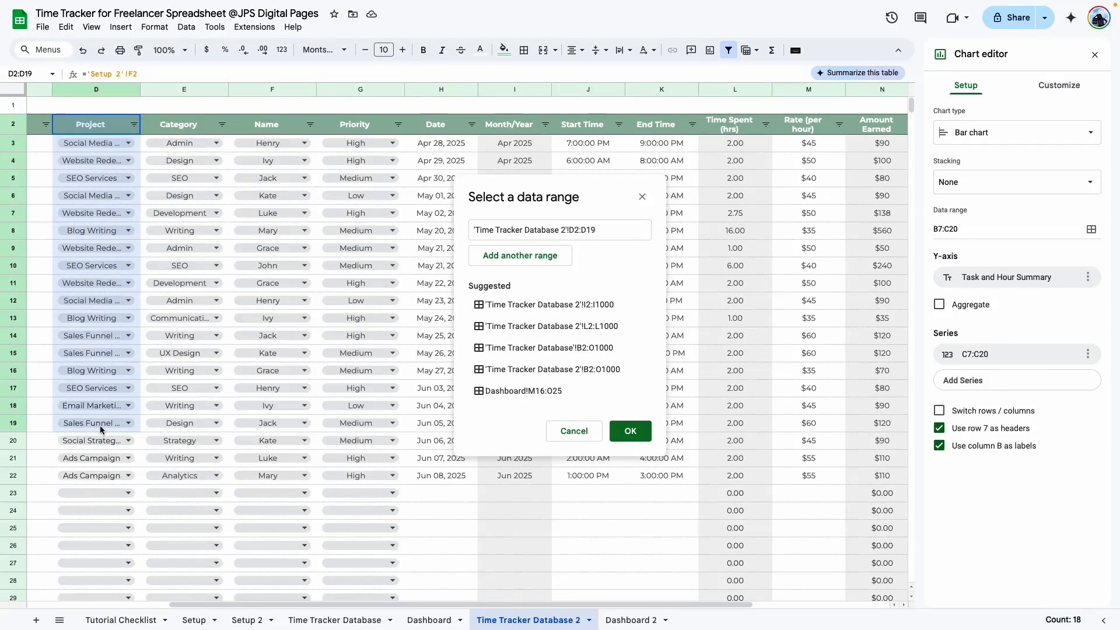
pyautogui.click(632, 249)
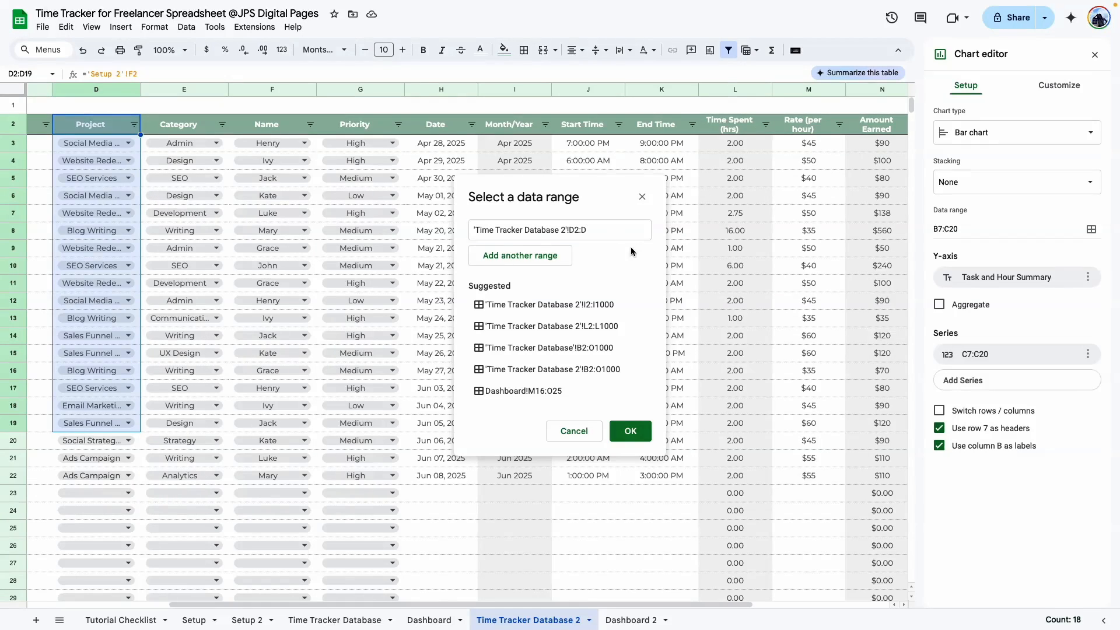
pyautogui.click(505, 261)
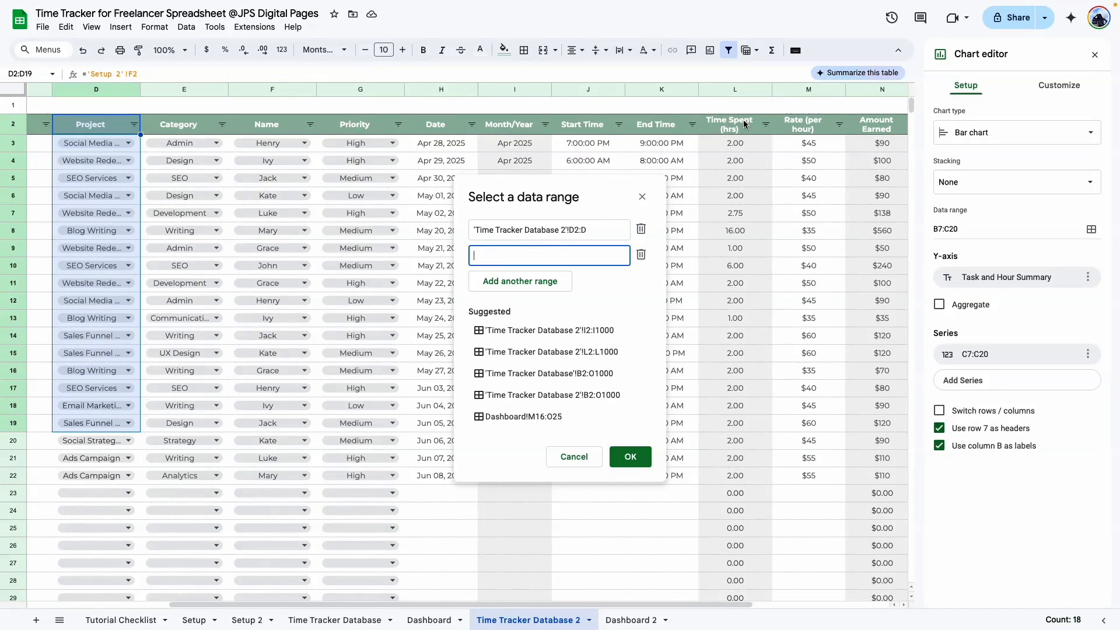
pyautogui.moveTo(744, 124); pyautogui.dragTo(736, 409)
pyautogui.press('BackSpace')
pyautogui.press('BackSpace')
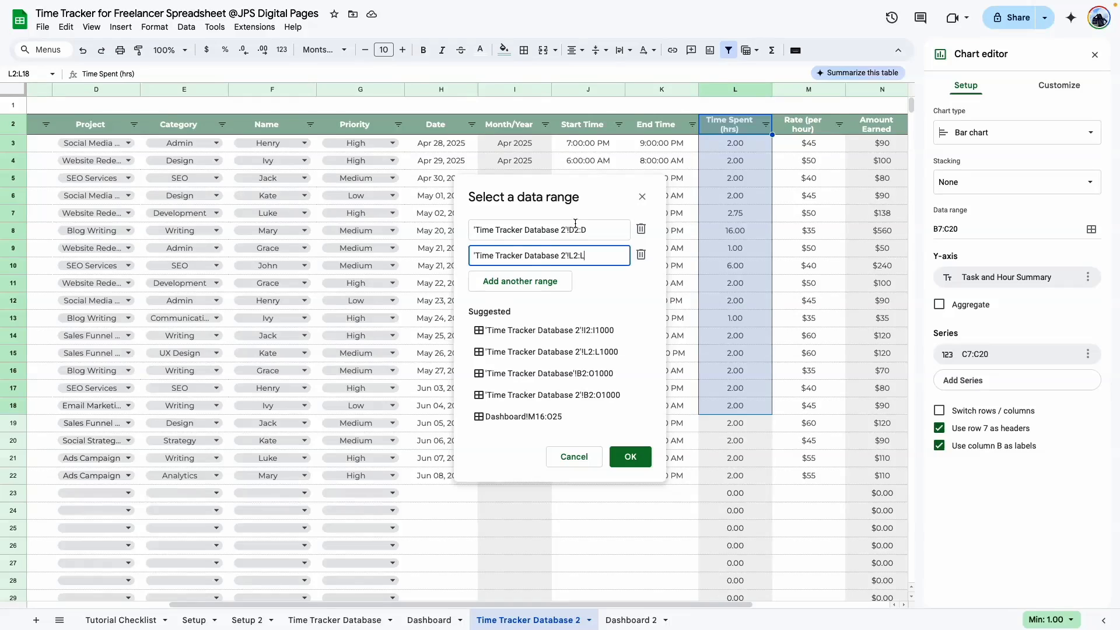
pyautogui.click(630, 457)
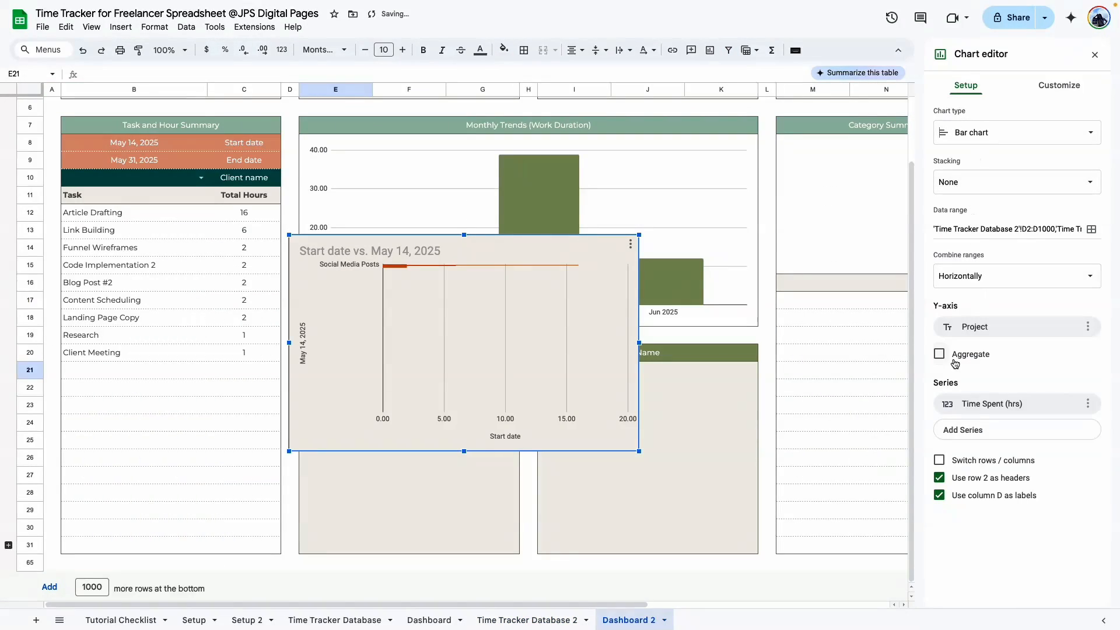
pyautogui.click(940, 354)
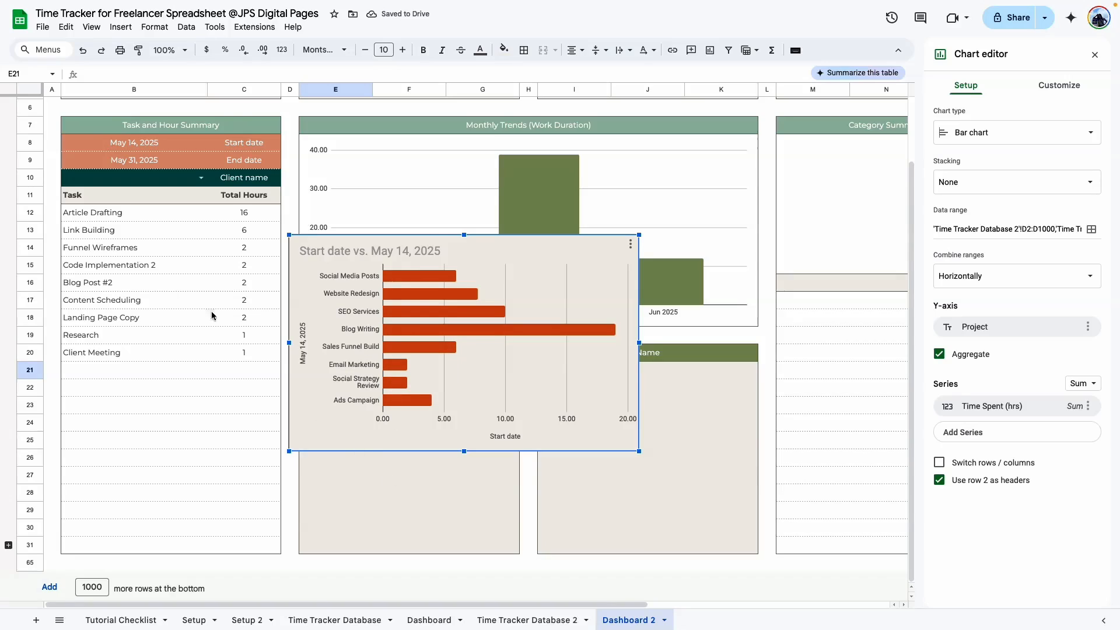
# Set the project bar chart's background color and border color to None
pyautogui.click(1059, 85)
pyautogui.click(977, 113)
pyautogui.click(954, 161)
pyautogui.click(964, 197)
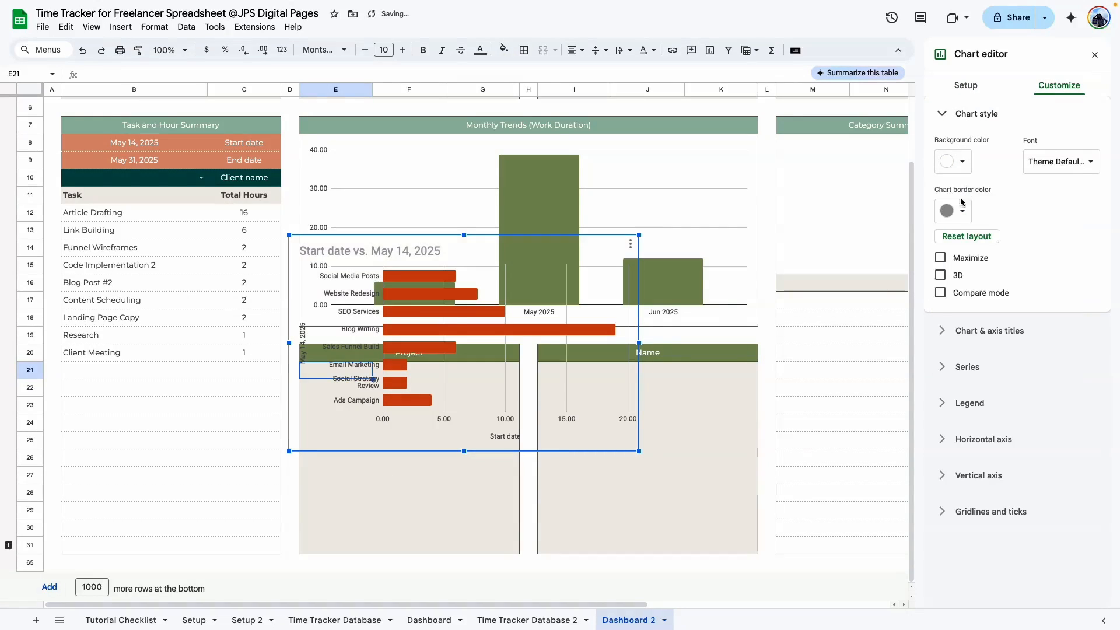
pyautogui.click(956, 212)
pyautogui.click(985, 244)
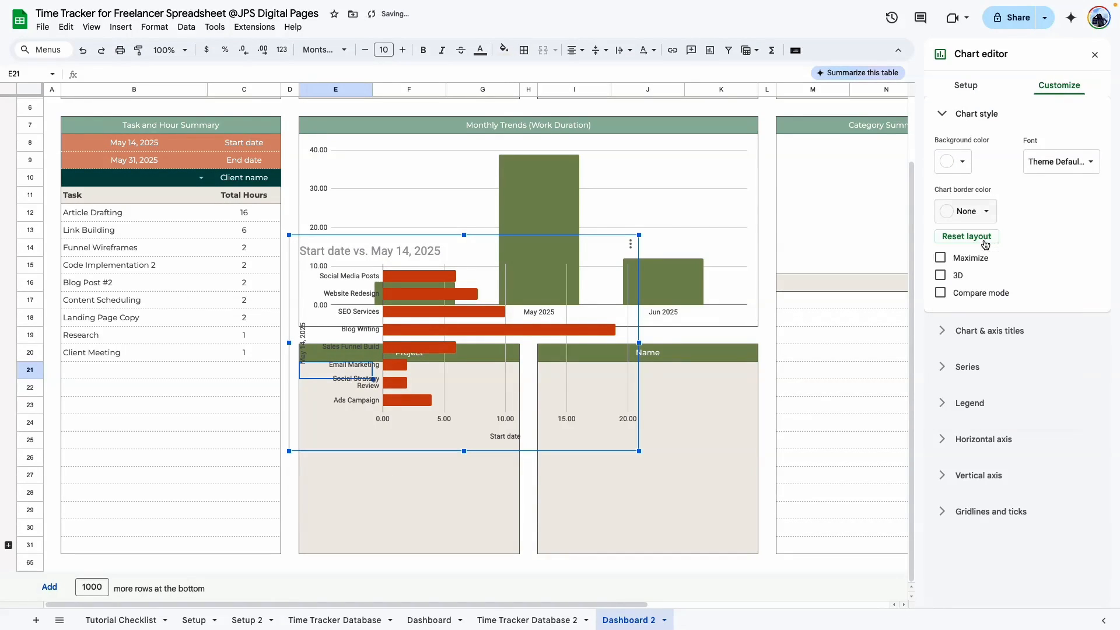
# Move the bar chart into the area below the Project header and adjust its edges, starting at row 21
pyautogui.moveTo(641, 344); pyautogui.dragTo(519, 464)
pyautogui.moveTo(413, 355); pyautogui.dragTo(412, 369)
pyautogui.moveTo(413, 572); pyautogui.dragTo(415, 548)
pyautogui.moveTo(305, 458); pyautogui.dragTo(301, 458)
pyautogui.moveTo(521, 460); pyautogui.dragTo(752, 458)
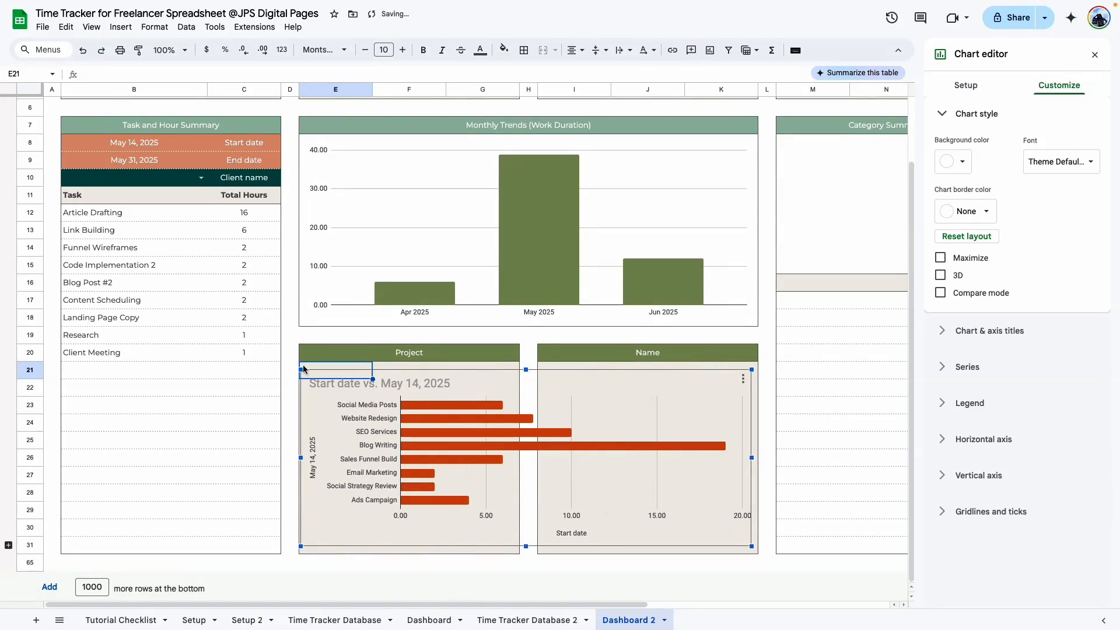
pyautogui.click(8, 547)
pyautogui.scroll(-1, 467, 501)
pyautogui.click(341, 579)
pyautogui.scroll(-6, 402, 513)
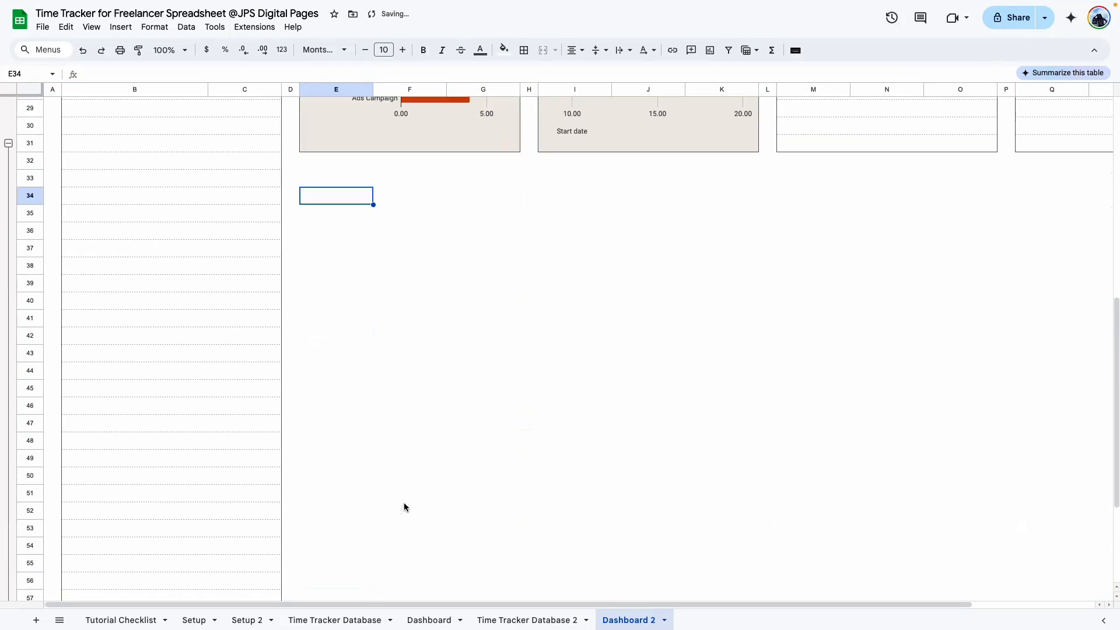
pyautogui.scroll(6, 405, 408)
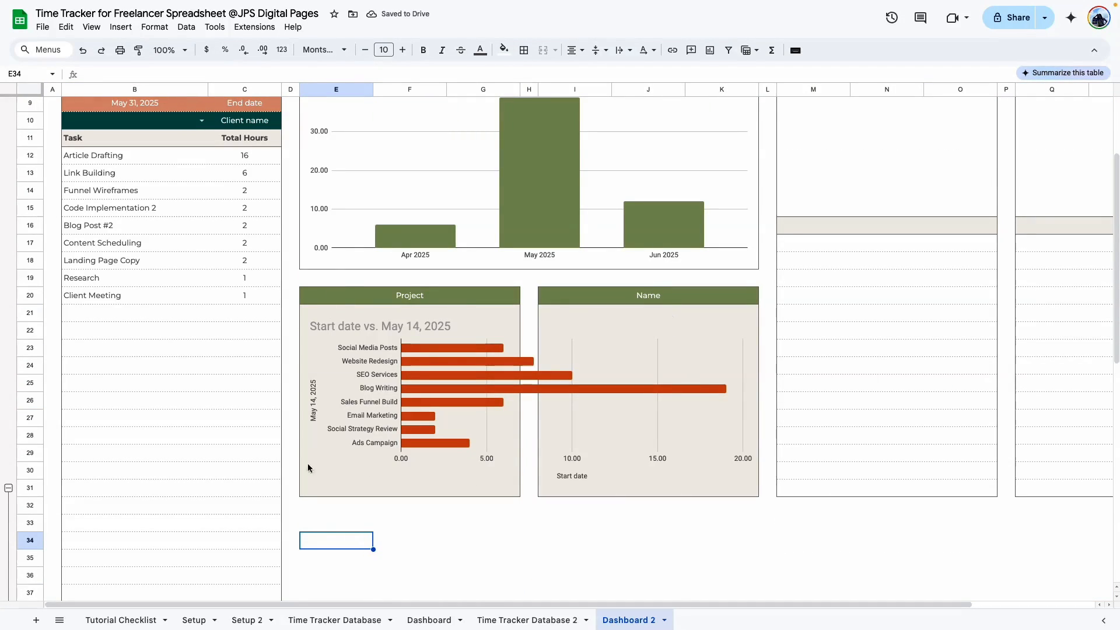
pyautogui.scroll(-2, 286, 346)
pyautogui.moveTo(311, 410); pyautogui.dragTo(340, 545)
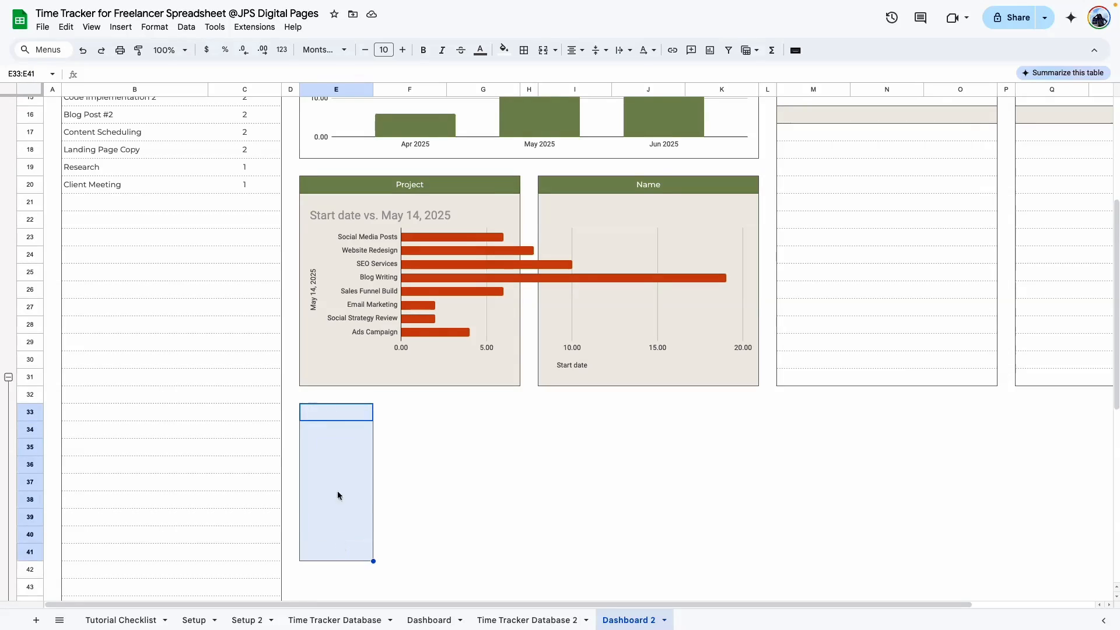
pyautogui.click(320, 400)
pyautogui.moveTo(318, 415); pyautogui.dragTo(764, 575)
pyautogui.scroll(3, 659, 439)
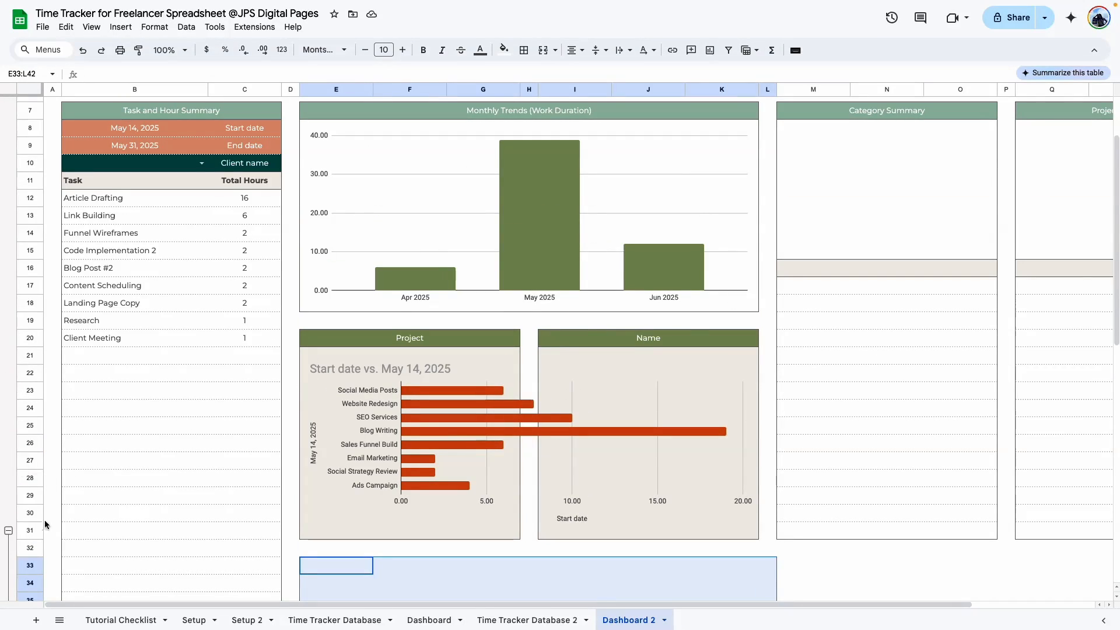
pyautogui.click(8, 532)
# Resize the bar chart to fit the Project box, across columns E to G and down to row 31
pyautogui.click(495, 445)
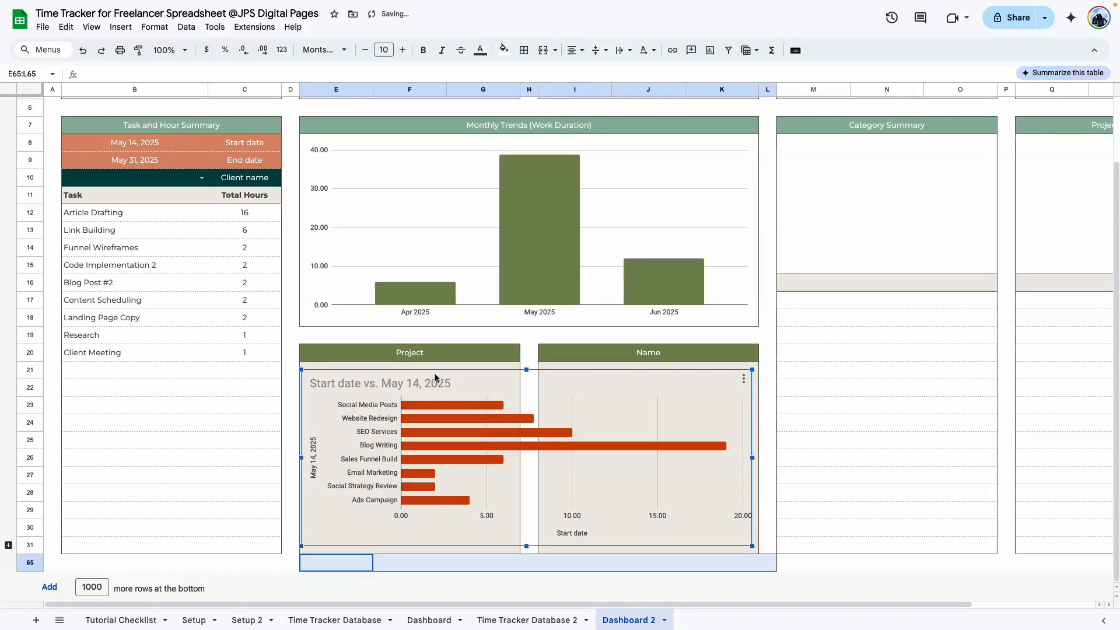
pyautogui.moveTo(754, 458); pyautogui.dragTo(517, 458)
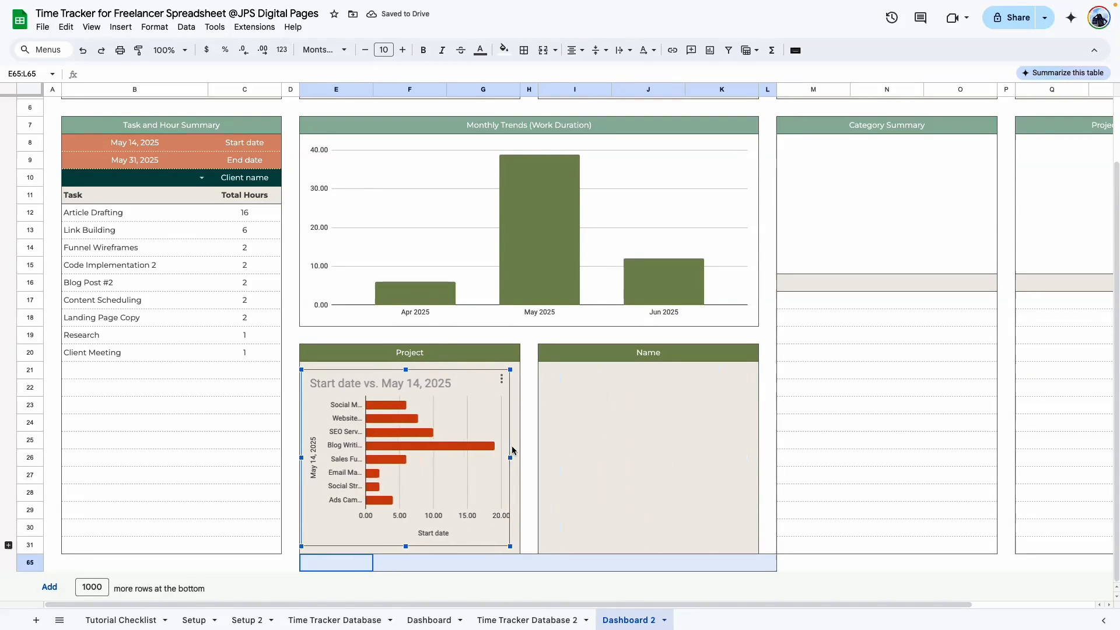
pyautogui.moveTo(408, 549); pyautogui.dragTo(407, 553)
pyautogui.click(562, 499)
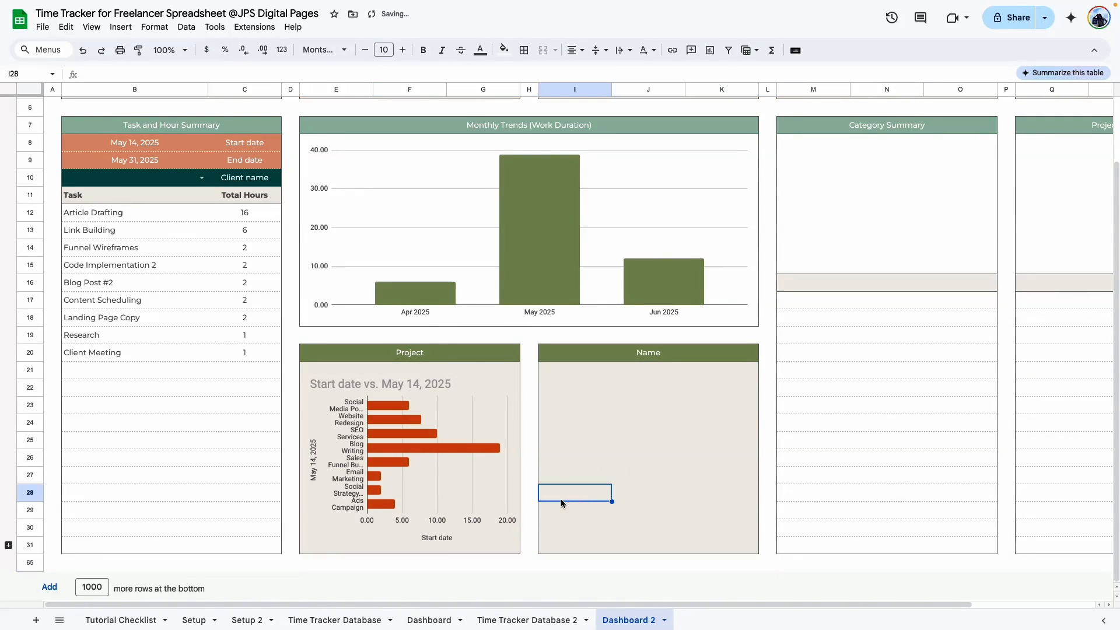
# Remove the horizontal axis title, vertical axis title and chart title from the Project chart
pyautogui.doubleClick(440, 540)
pyautogui.click(318, 443)
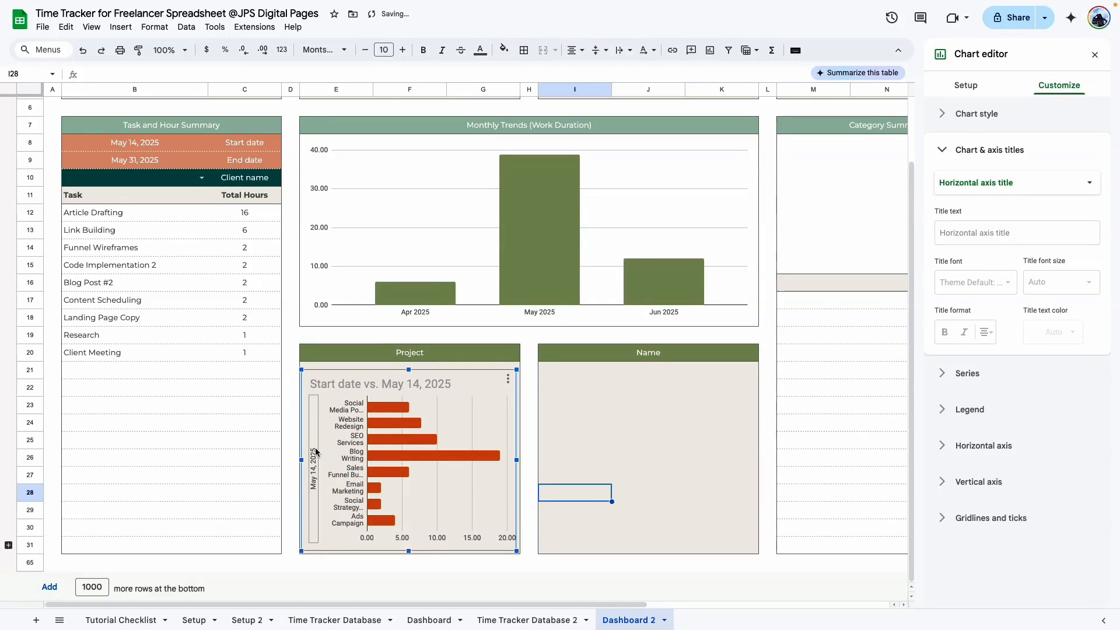
pyautogui.press('Delete')
pyautogui.click(354, 387)
pyautogui.press('Delete')
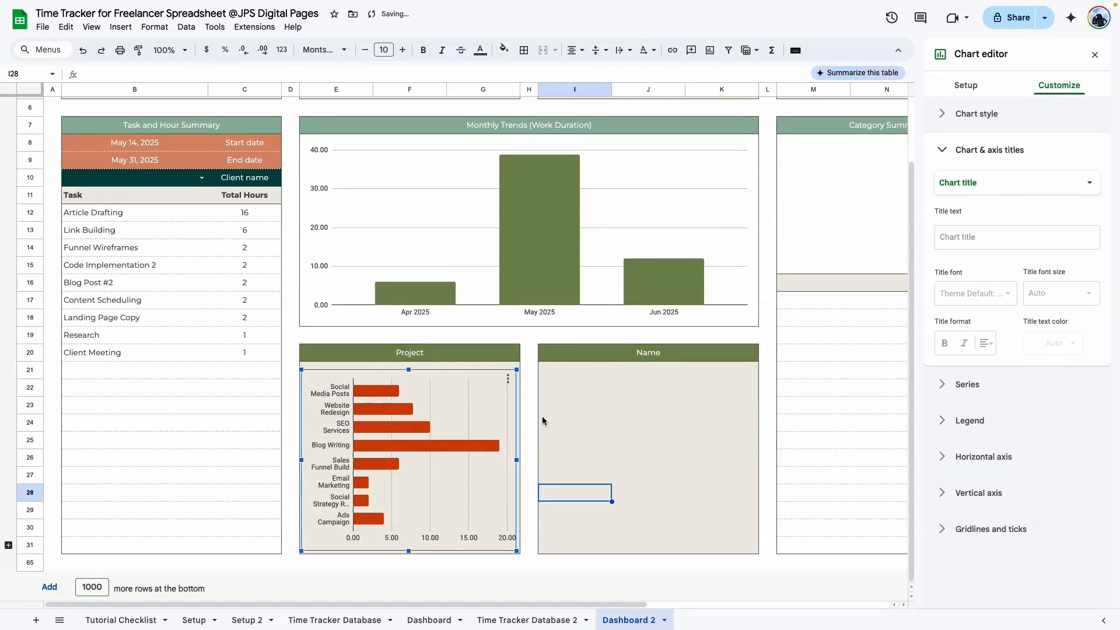
pyautogui.click(530, 475)
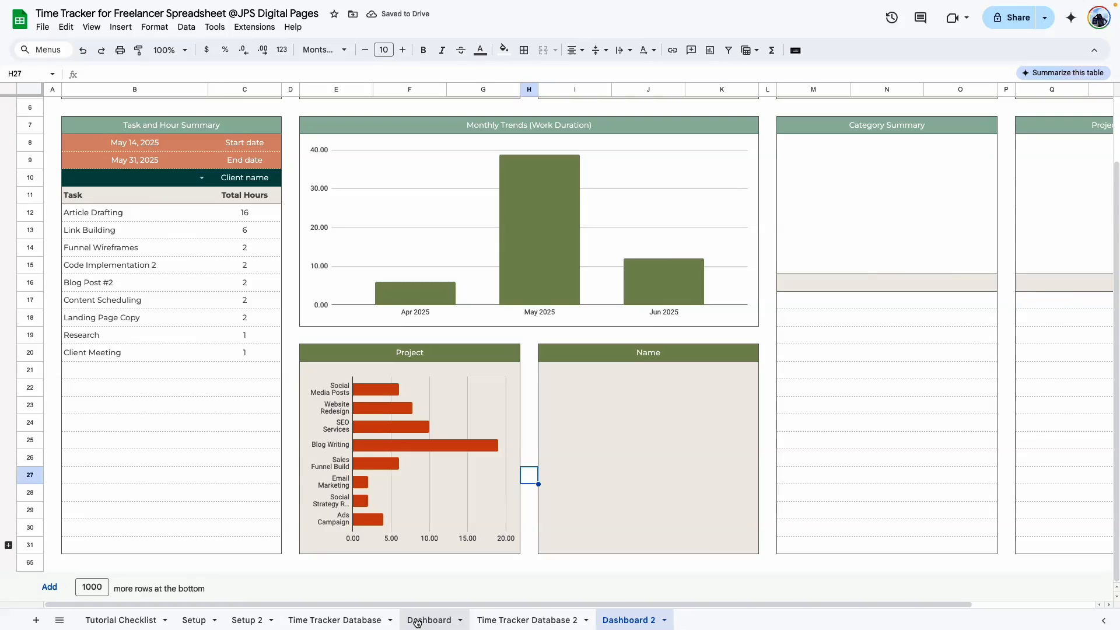
# Check the Project chart styling on the Dashboard sheet and fill the Dashboard 2 Project bars with the custom dark green
pyautogui.click(417, 622)
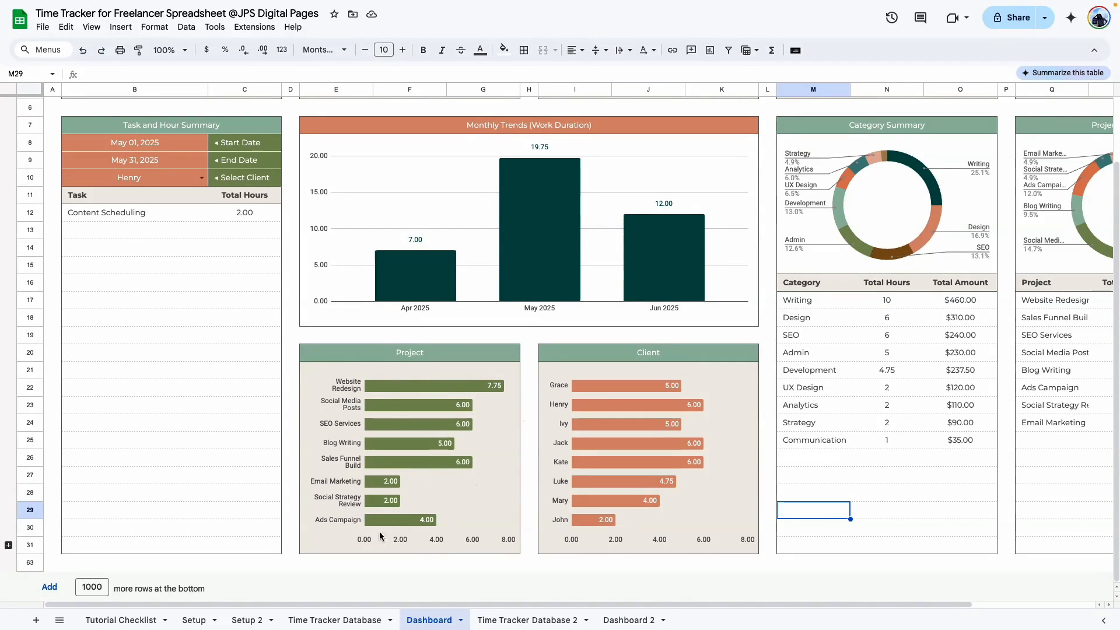
pyautogui.click(619, 621)
pyautogui.doubleClick(479, 382)
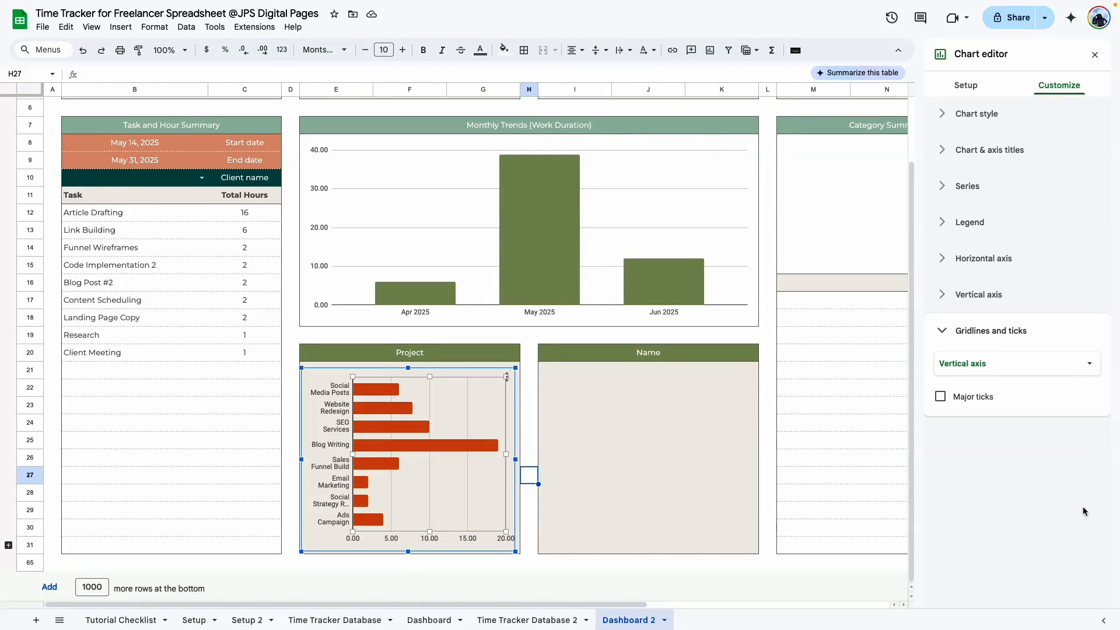
pyautogui.click(973, 115)
pyautogui.click(974, 115)
pyautogui.click(968, 187)
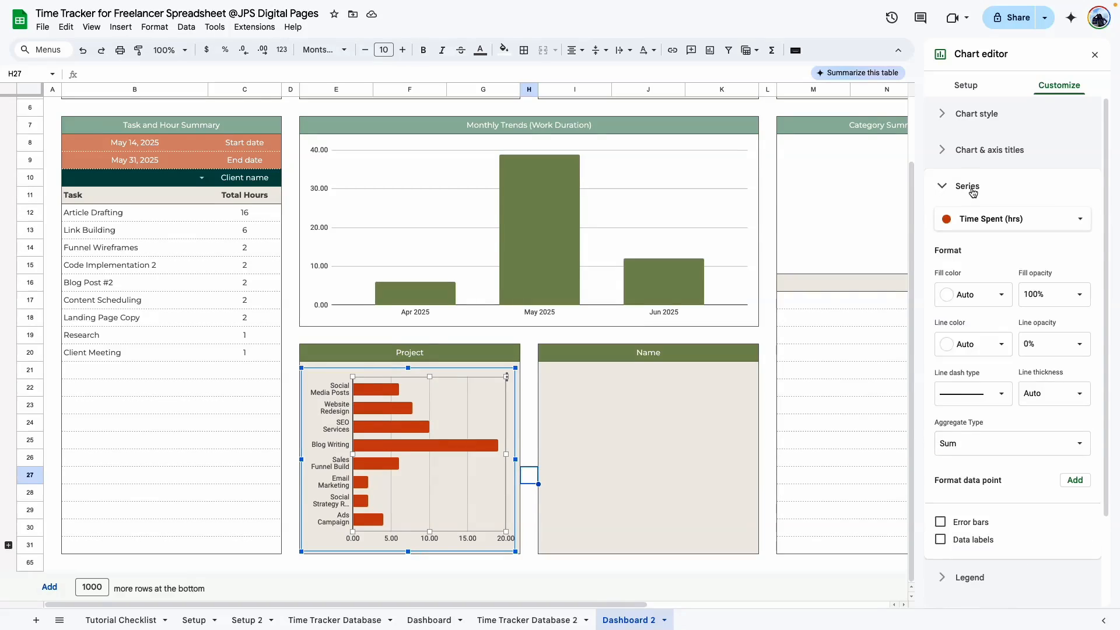
pyautogui.click(948, 295)
pyautogui.click(987, 495)
pyautogui.scroll(-2, 942, 445)
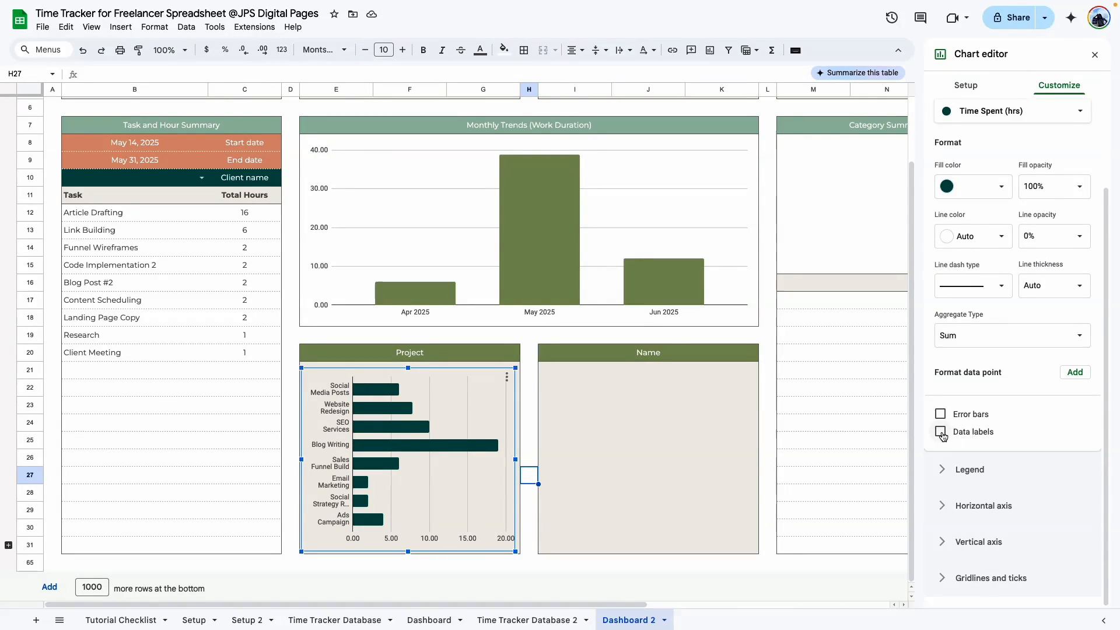
# Show data labels on the Project chart's bars and hide the horizontal axis major gridlines
pyautogui.click(941, 433)
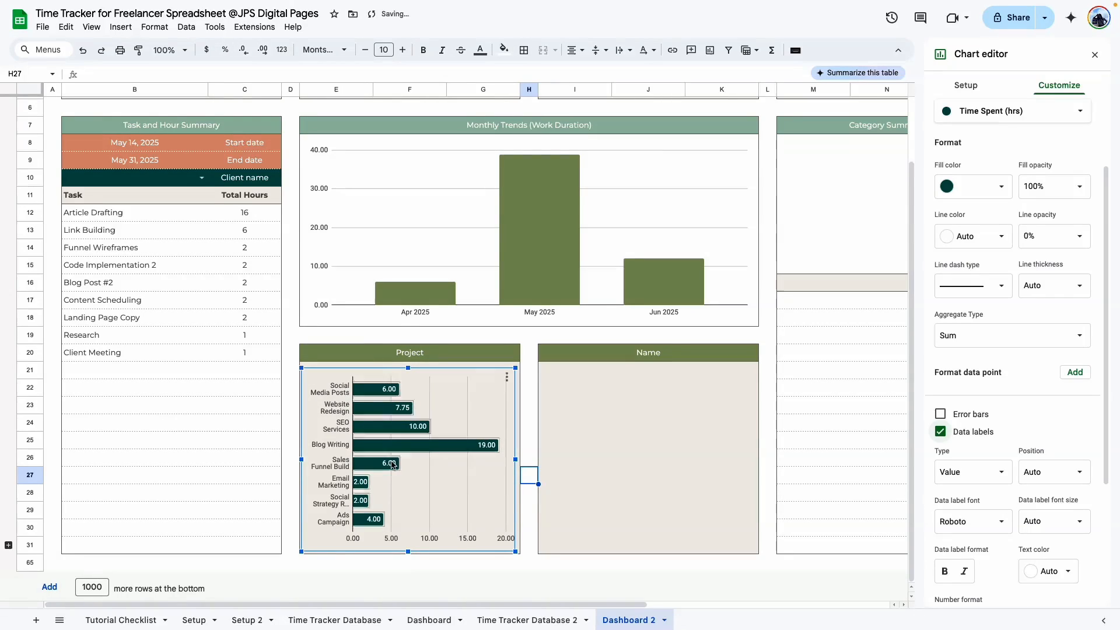
pyautogui.click(950, 330)
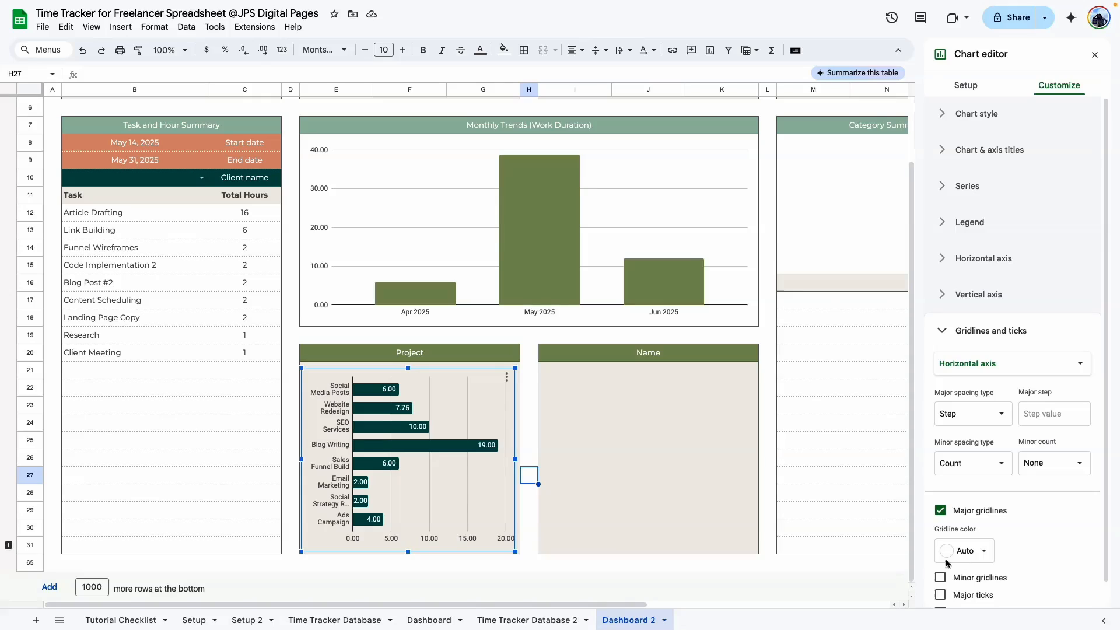
pyautogui.click(940, 511)
pyautogui.click(529, 441)
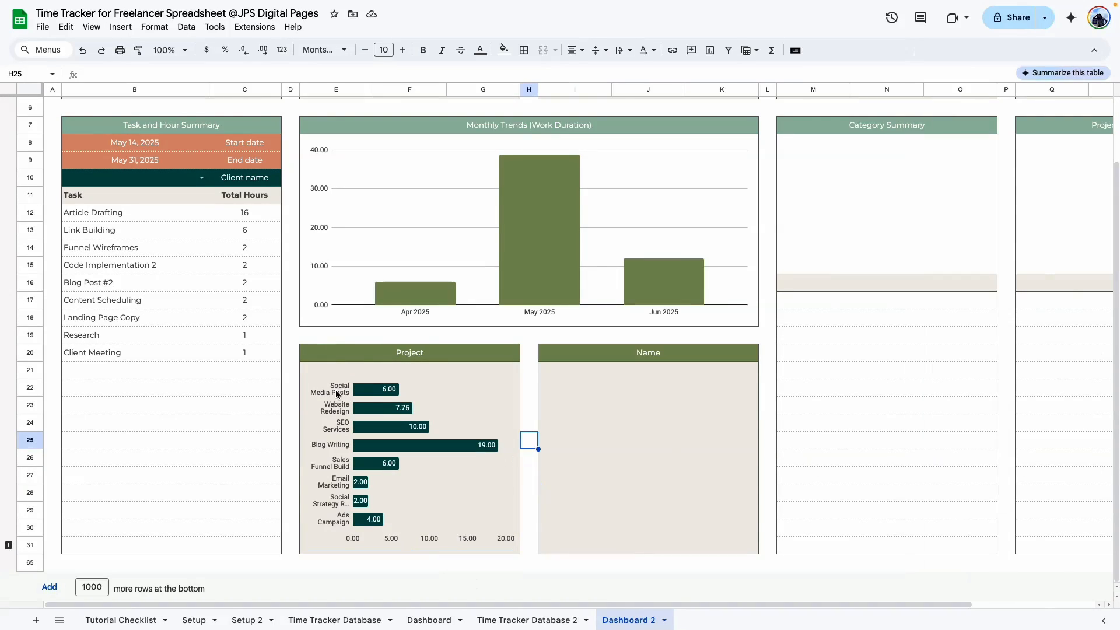
# Move the left edge of the Project chart's plot area inward to give the project labels more room
pyautogui.doubleClick(450, 397)
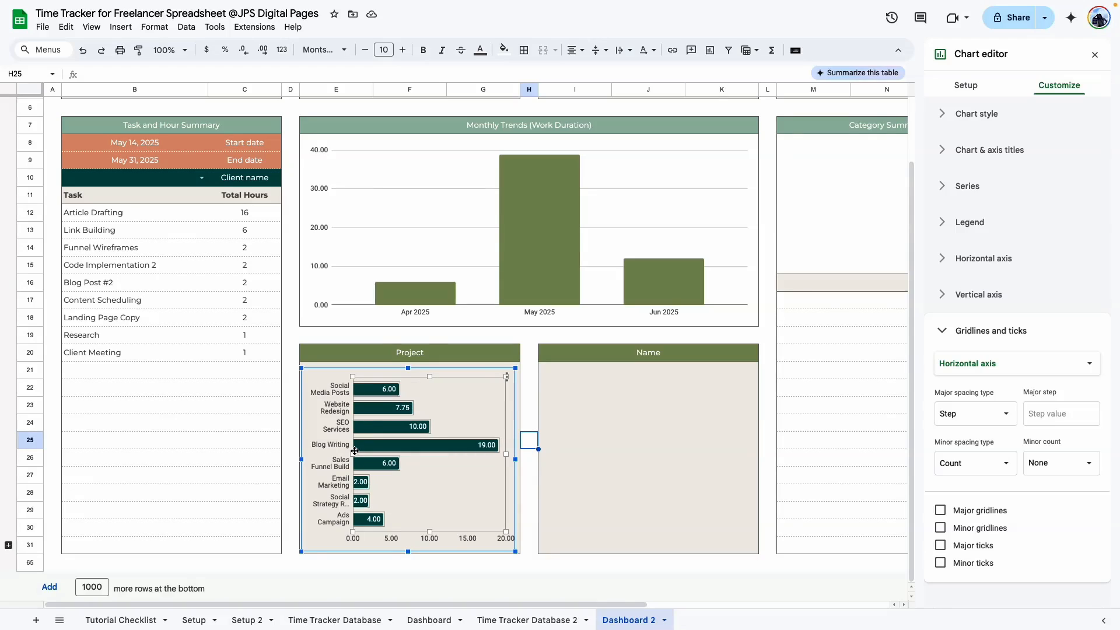
pyautogui.moveTo(352, 454); pyautogui.dragTo(375, 455)
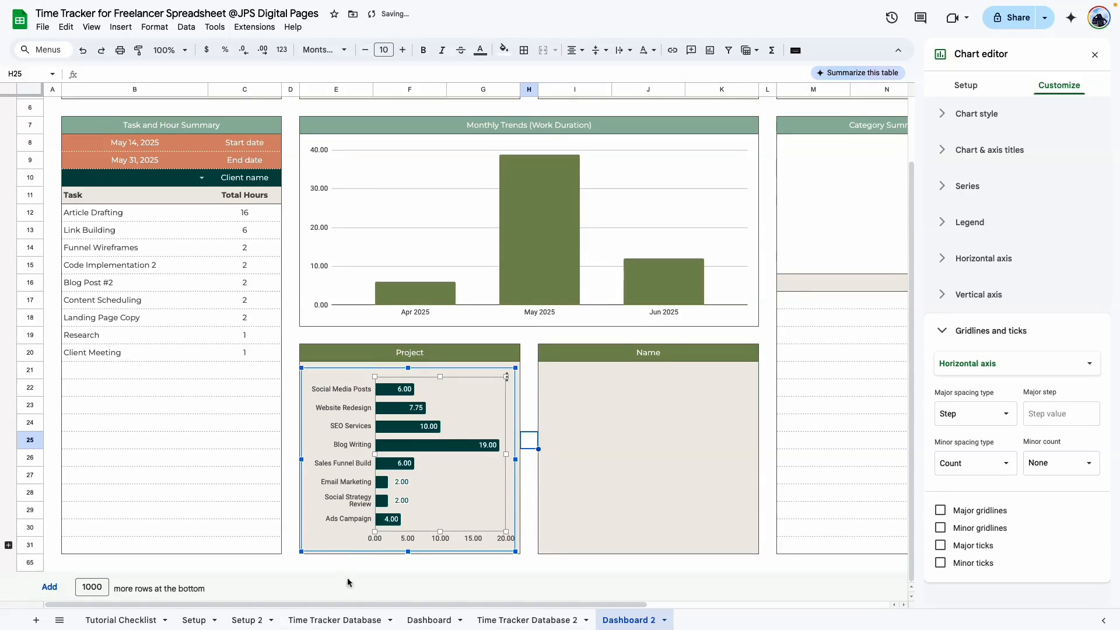
pyautogui.click(408, 563)
# Copy the Project chart and paste it at I21 under the Name header
pyautogui.click(509, 386)
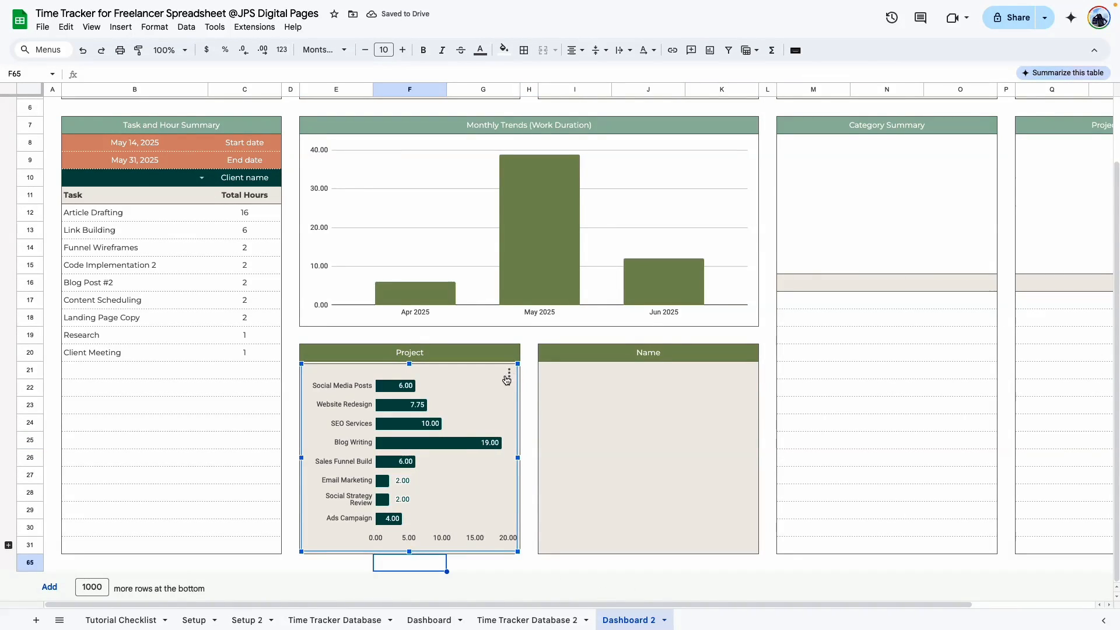
pyautogui.click(507, 377)
pyautogui.click(578, 392)
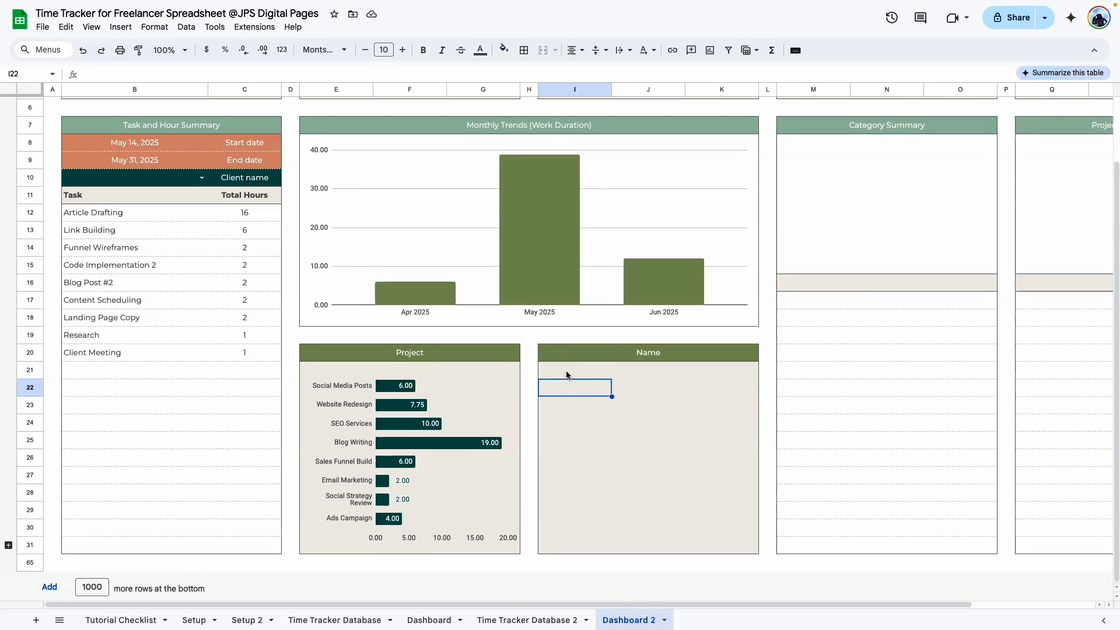
pyautogui.click(566, 375)
pyautogui.hotkey('ctrl', 'v')
# Change the Name chart's first data range to 'Time Tracker Database 2'!F2:F1000
pyautogui.click(748, 372)
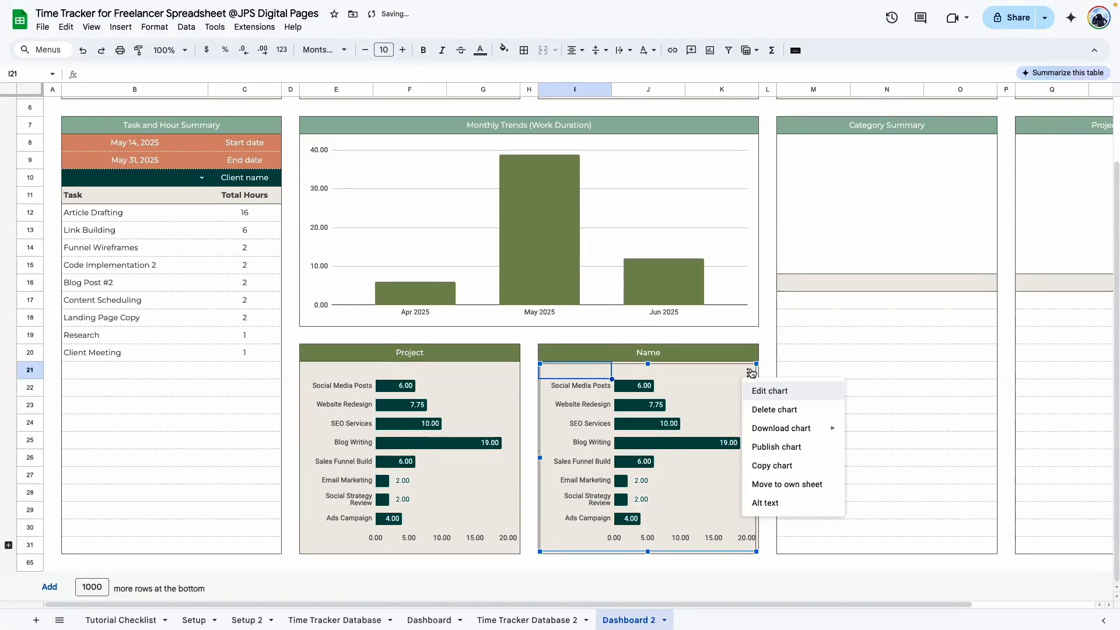
pyautogui.click(782, 397)
pyautogui.click(1094, 233)
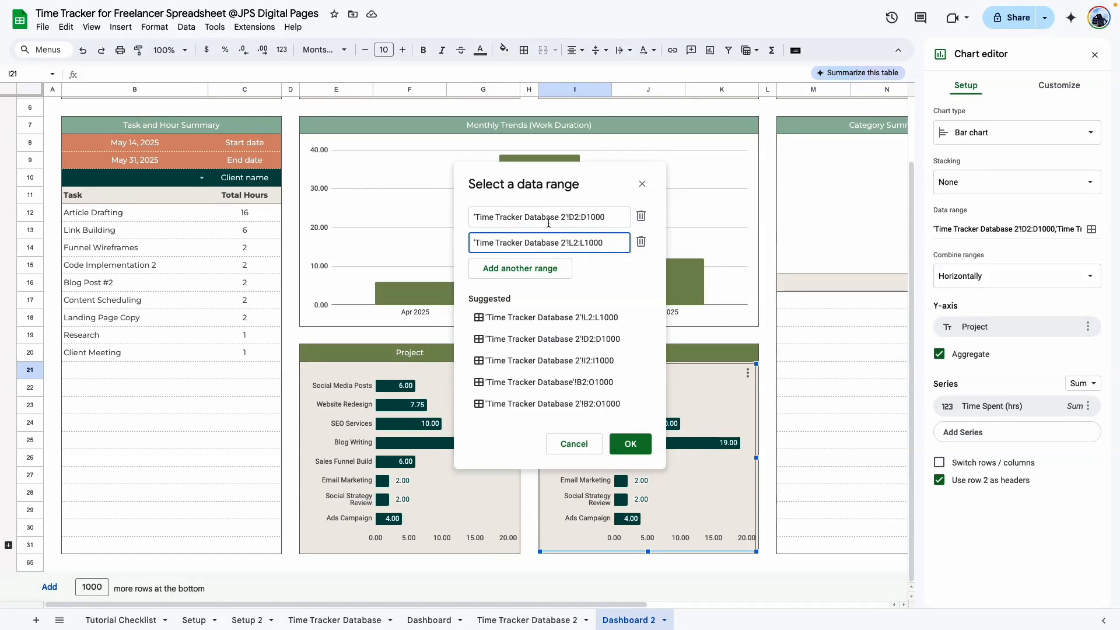
pyautogui.click(532, 621)
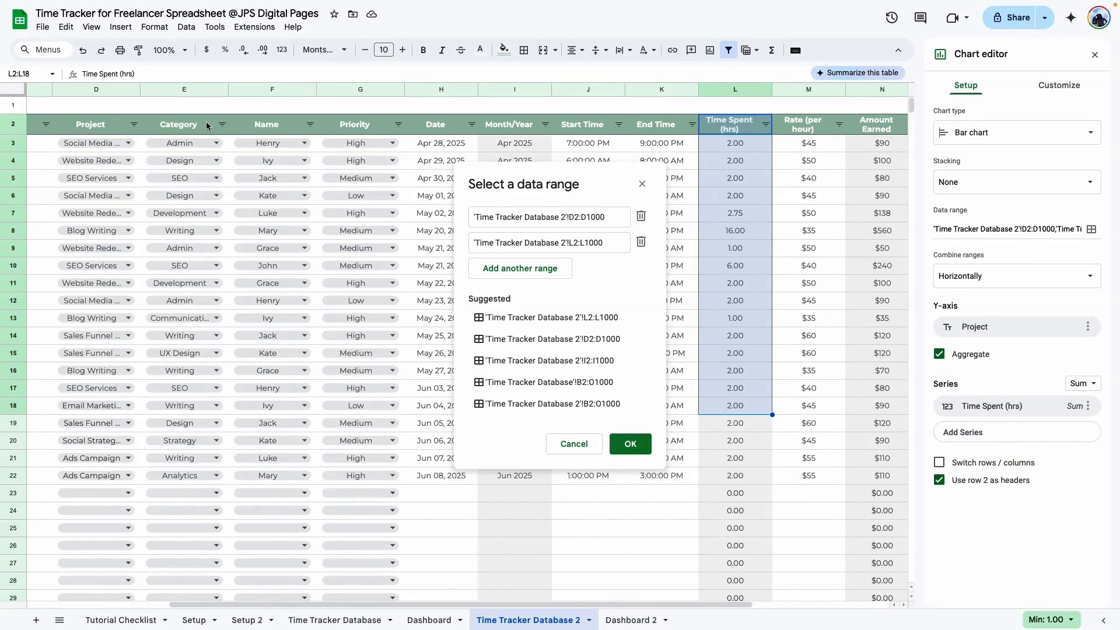
pyautogui.click(571, 217)
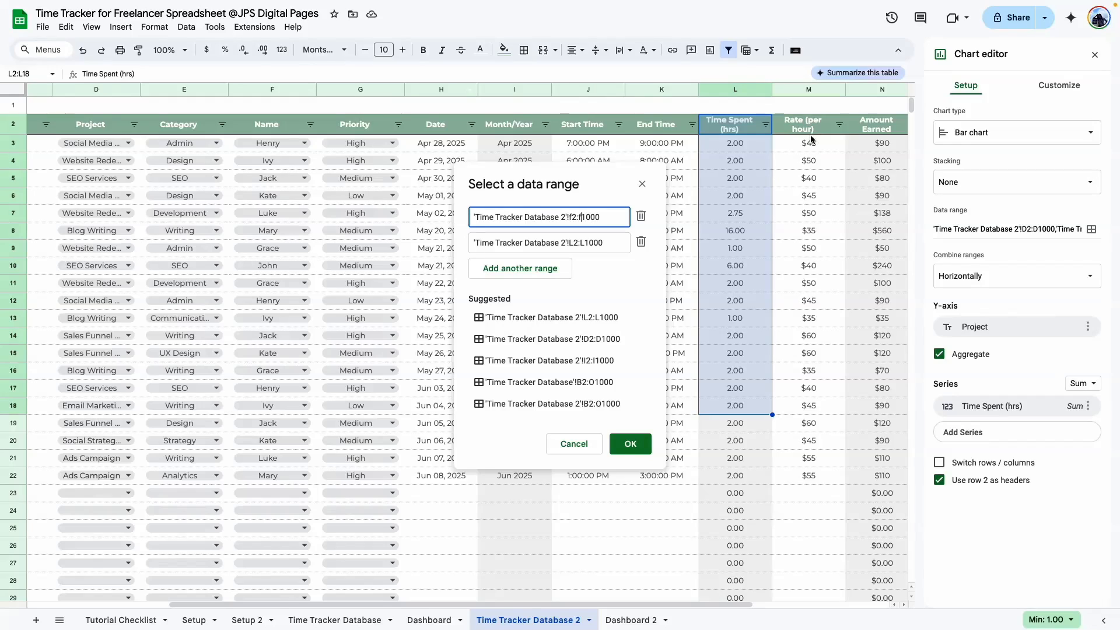
pyautogui.click(632, 443)
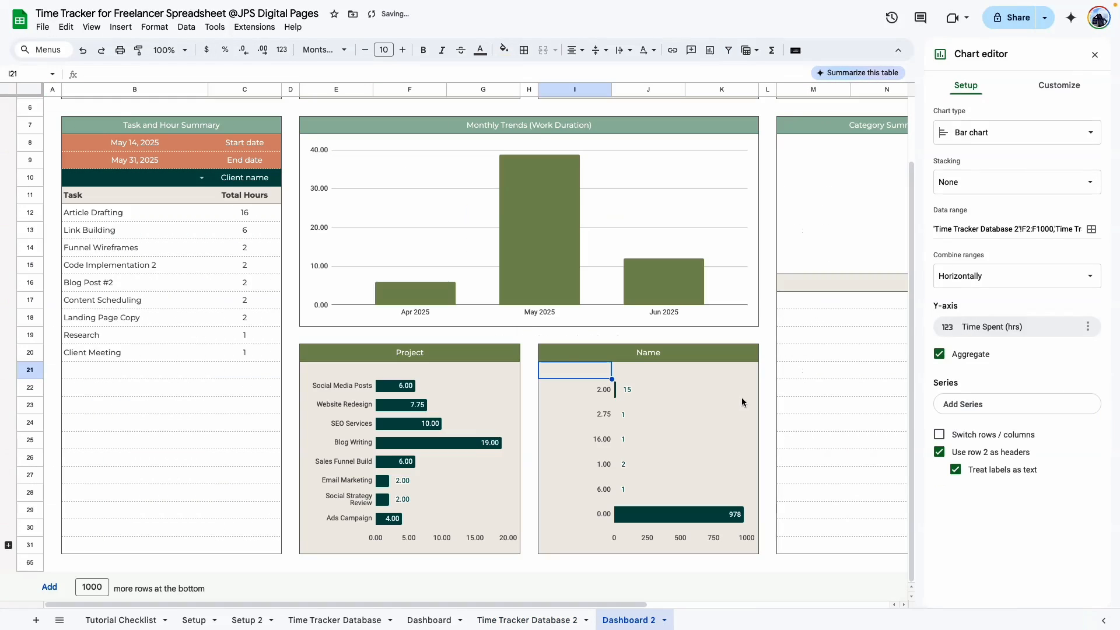
# Remove Time Spent (hrs) from the Name chart's Y-axis so Name takes its place, and add Time Spent (hrs) as a series
pyautogui.click(846, 373)
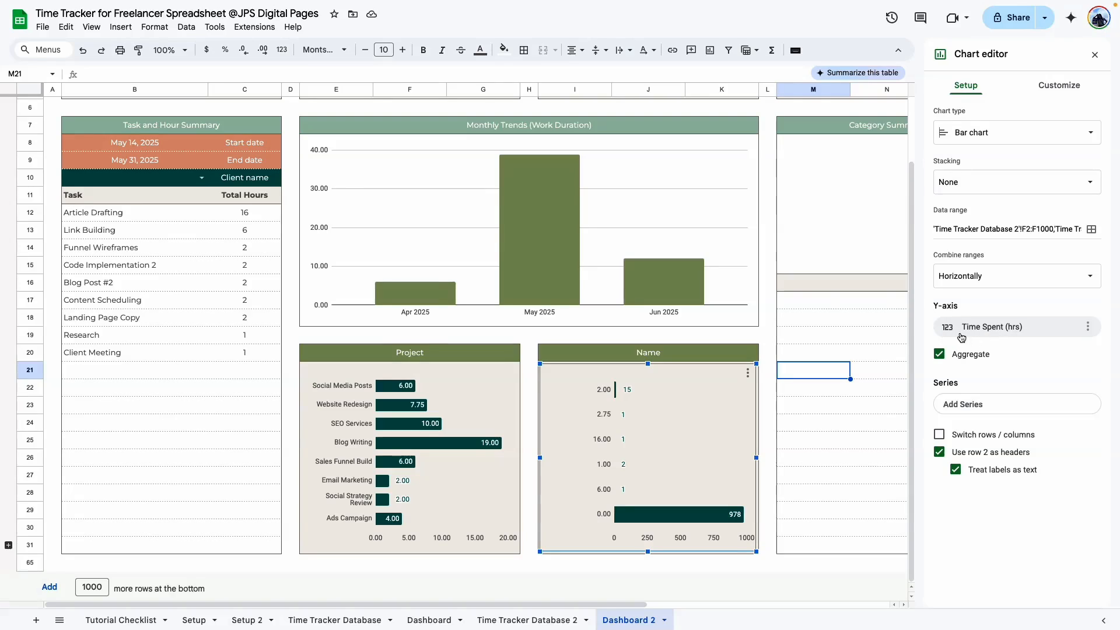
pyautogui.click(1089, 327)
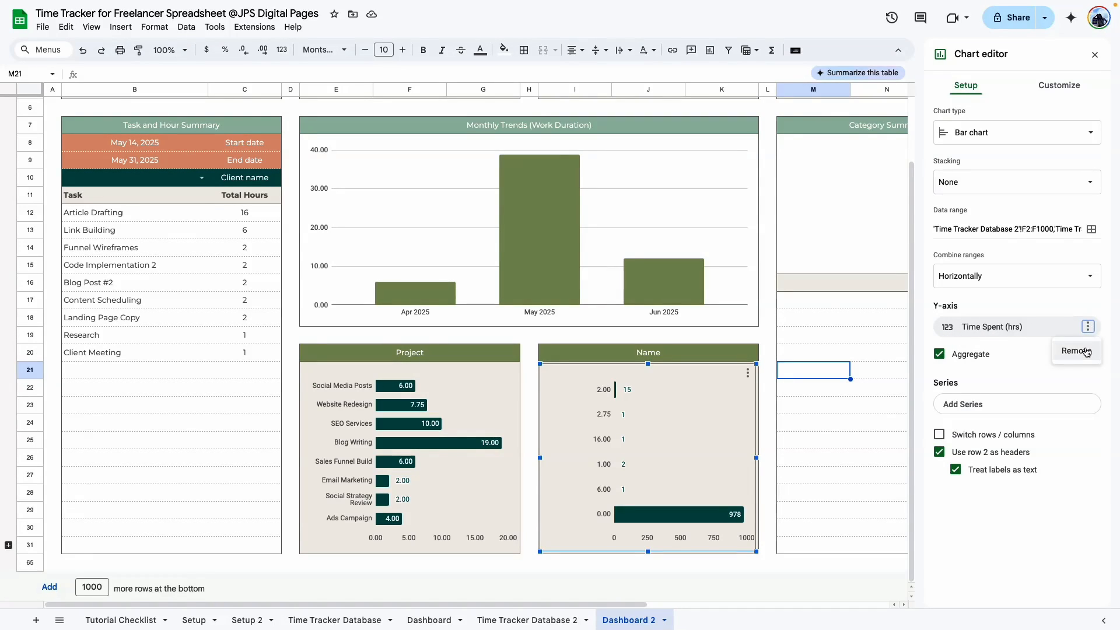
pyautogui.click(1086, 350)
pyautogui.click(981, 371)
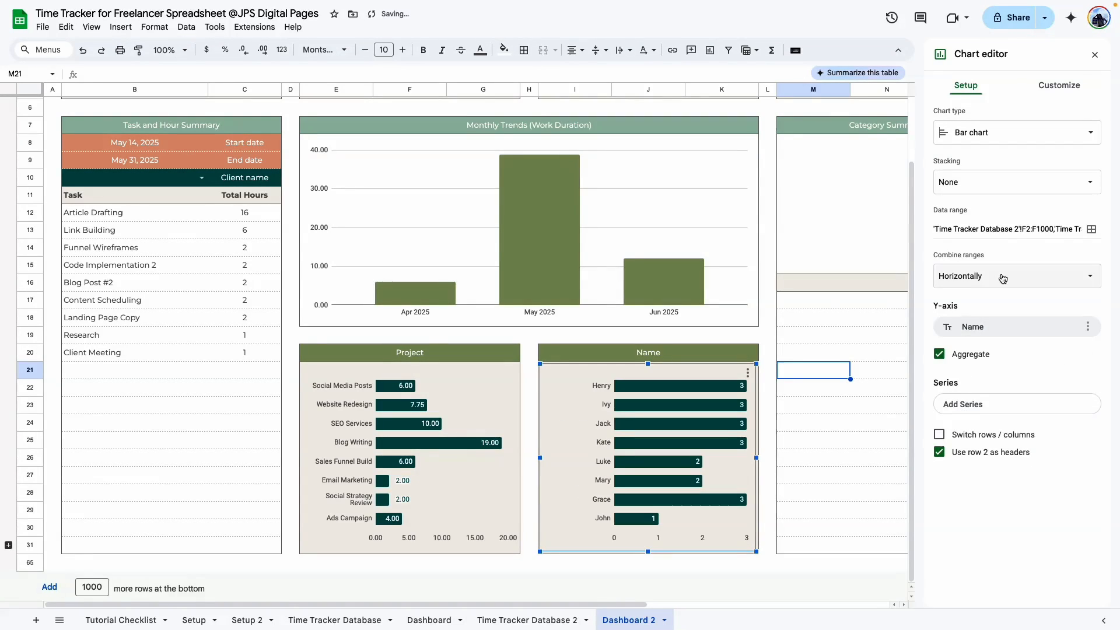
pyautogui.click(960, 412)
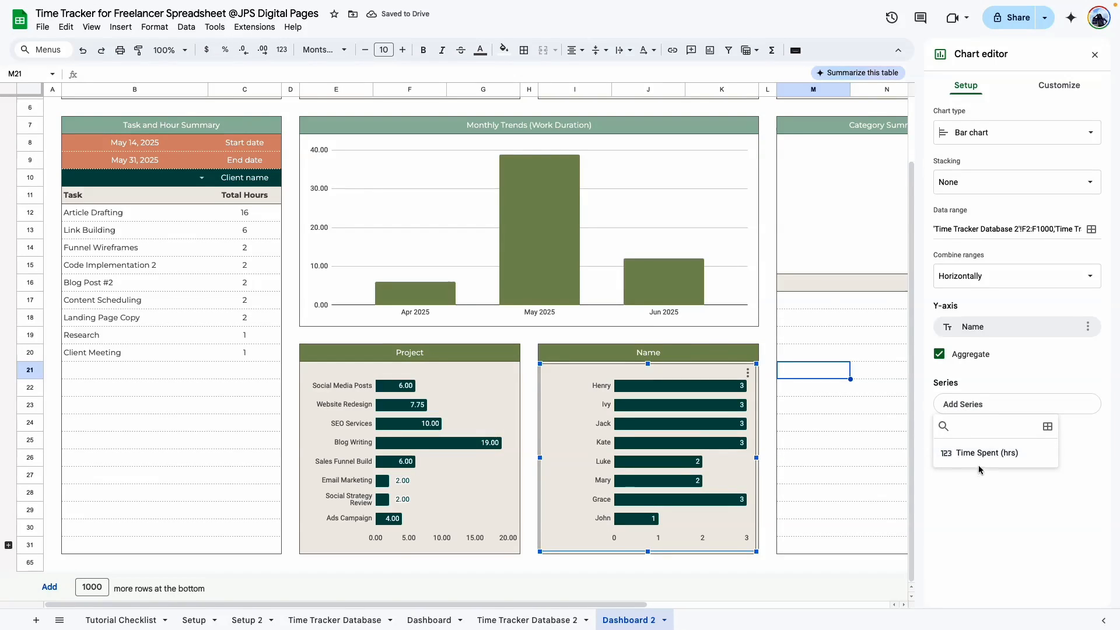
pyautogui.click(963, 455)
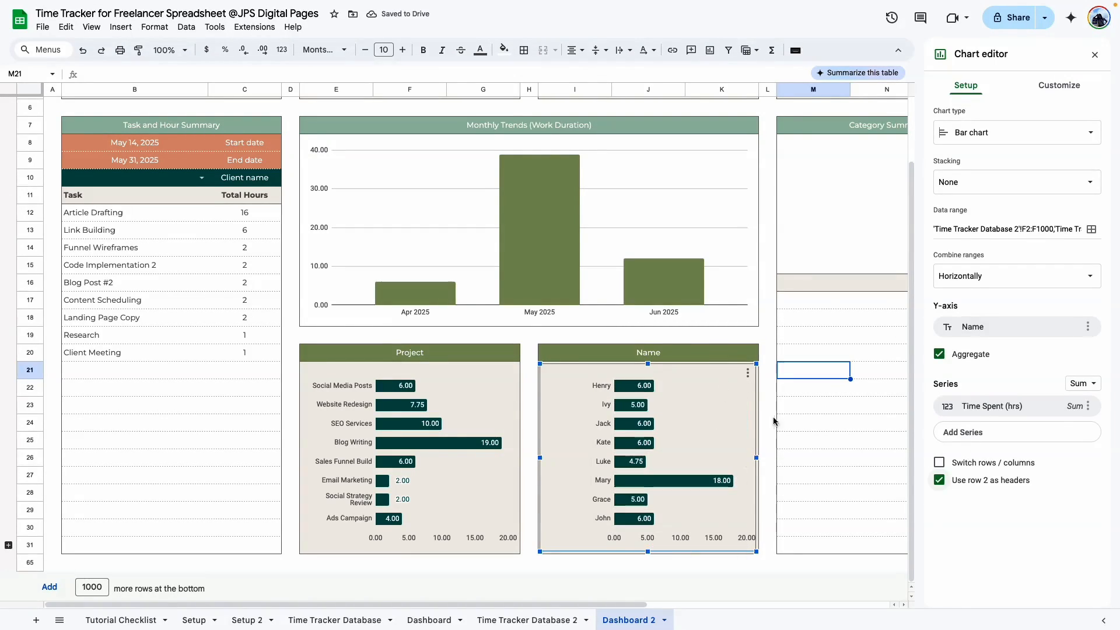
# Fill the Name chart's bars with the custom brown
pyautogui.click(768, 479)
pyautogui.doubleClick(639, 386)
pyautogui.click(947, 294)
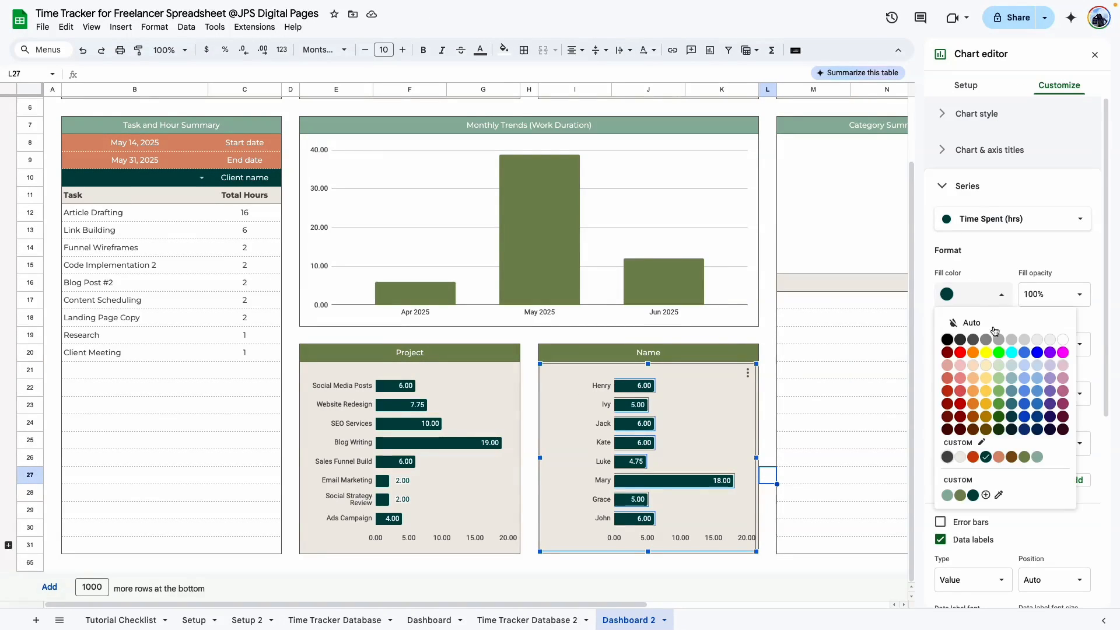
pyautogui.click(1008, 464)
pyautogui.click(786, 410)
# Look over the charts and the empty Category Summary and Project Summary areas on Dashboard 2, including M16:O31
pyautogui.scroll(2, 335, 505)
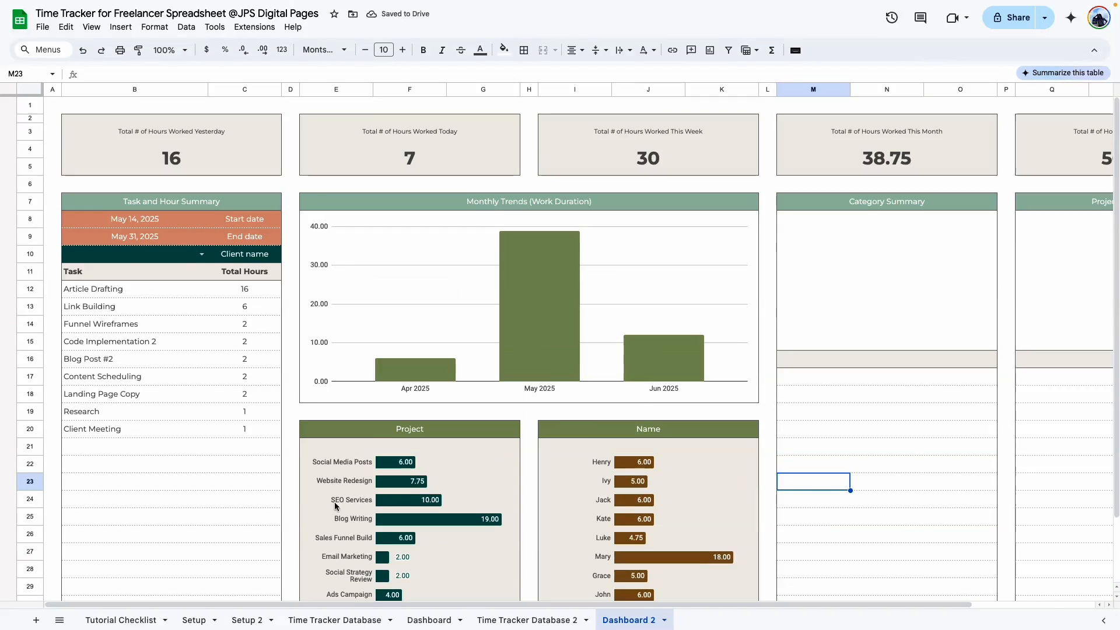
pyautogui.scroll(-2, 335, 506)
pyautogui.click(880, 564)
pyautogui.moveTo(865, 605); pyautogui.dragTo(987, 602)
pyautogui.scroll(3, 770, 340)
pyautogui.click(721, 276)
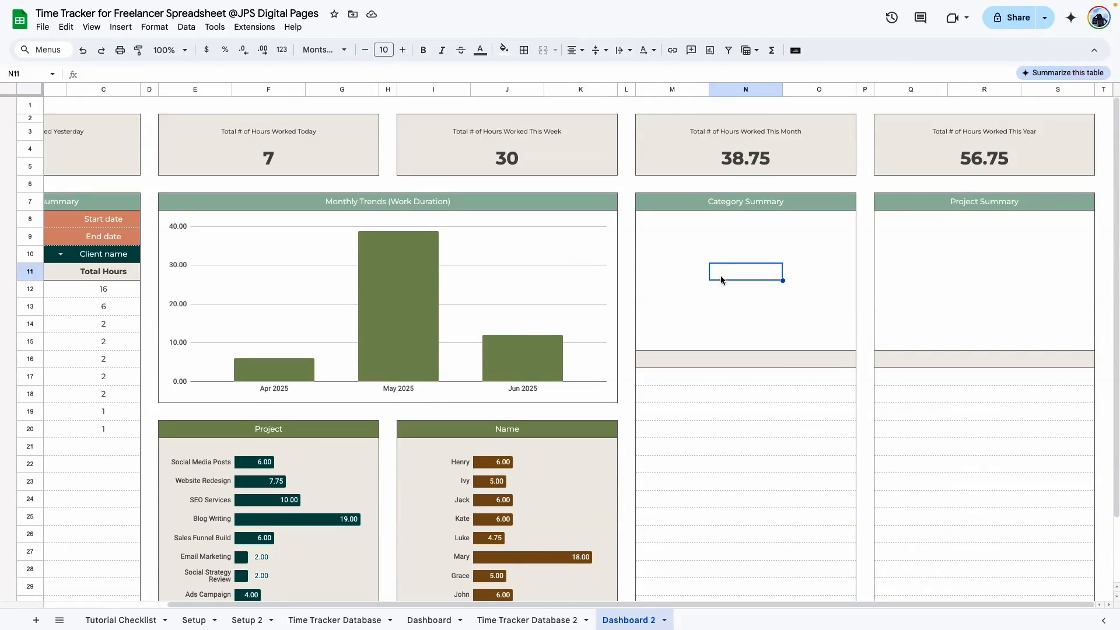
pyautogui.scroll(-3, 737, 370)
pyautogui.moveTo(660, 300); pyautogui.dragTo(829, 564)
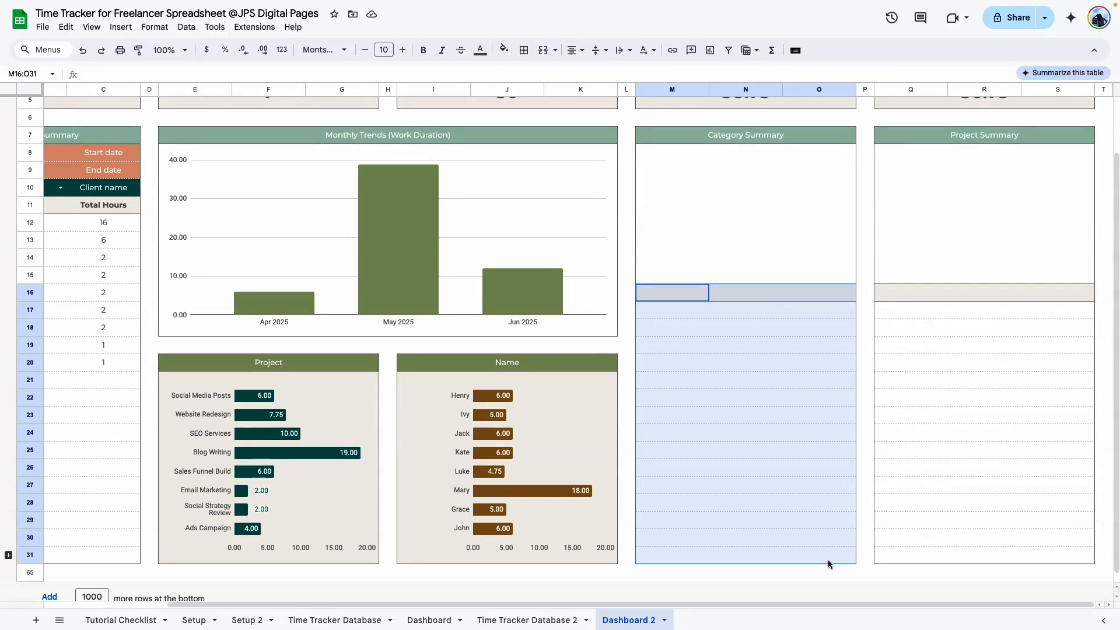
pyautogui.click(780, 509)
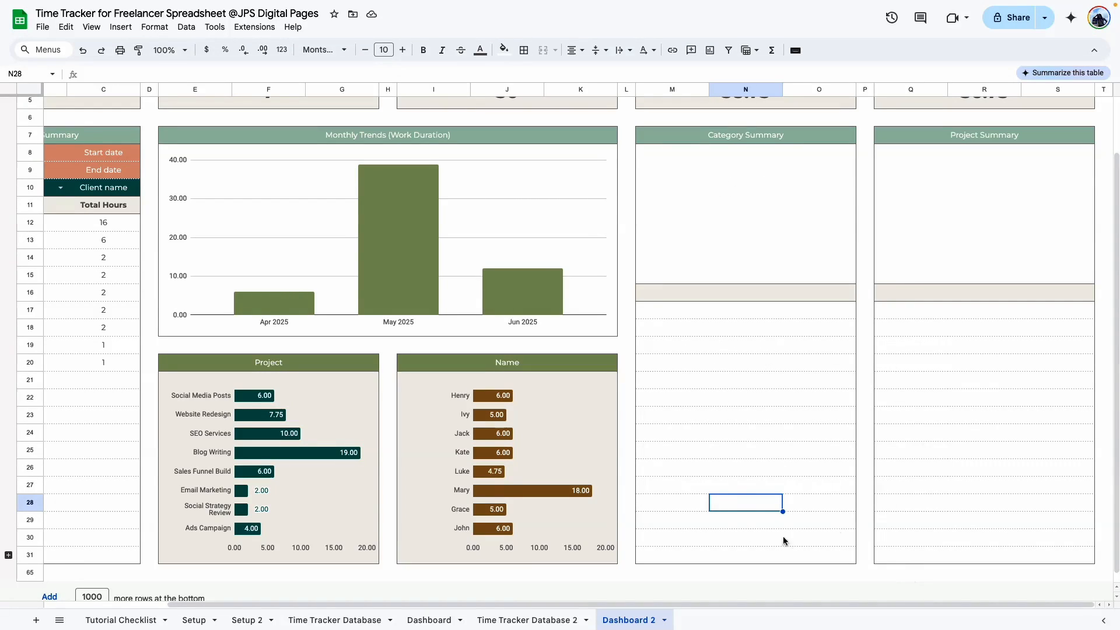
# Examine the Category, Total Hours and Total Amount columns of the reference Category Summary on the Dashboard sheet
pyautogui.click(427, 621)
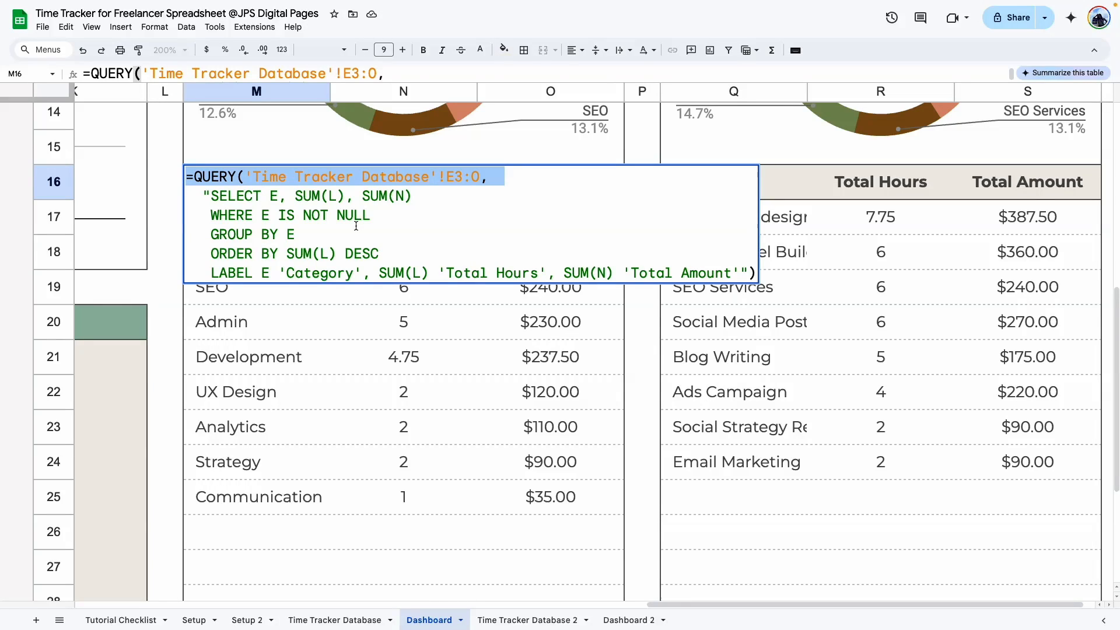
pyautogui.click(370, 424)
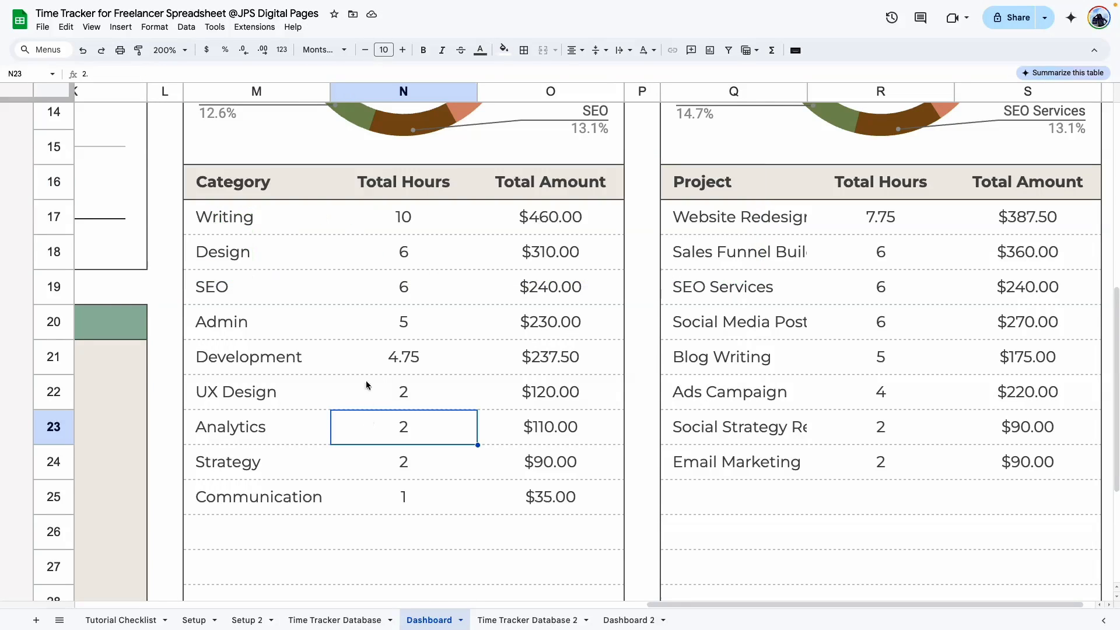
pyautogui.click(268, 212)
pyautogui.moveTo(269, 212); pyautogui.dragTo(287, 493)
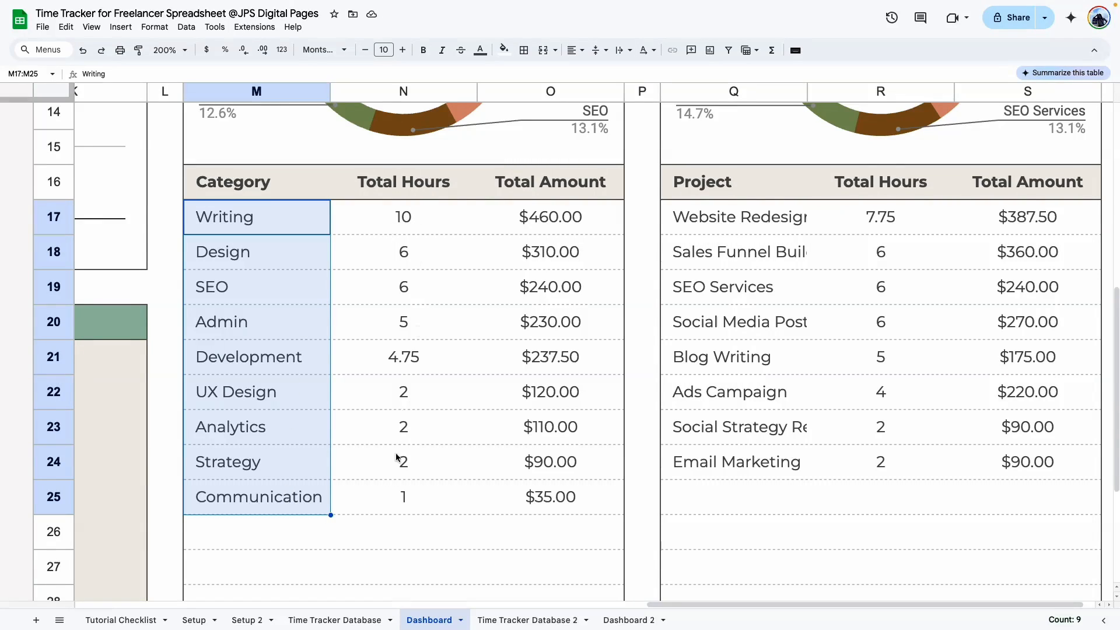
pyautogui.click(269, 219)
pyautogui.moveTo(552, 220); pyautogui.dragTo(554, 518)
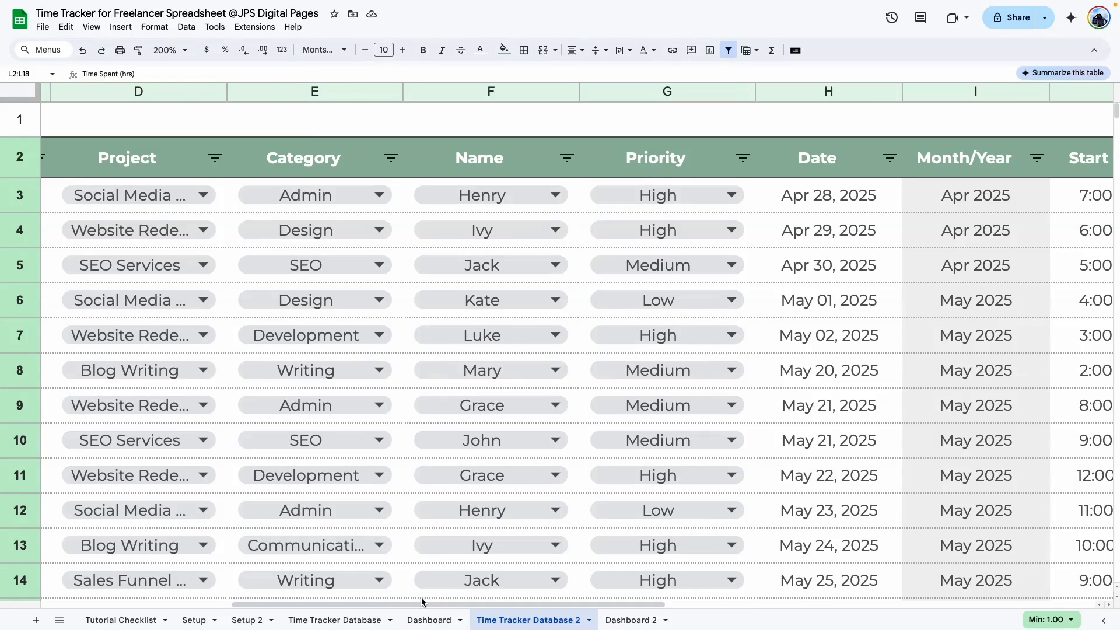
# Check the Time Spent (hrs) and Amount Earned columns on Time Tracker Database 2 as sources for the category totals
pyautogui.moveTo(423, 605); pyautogui.dragTo(619, 605)
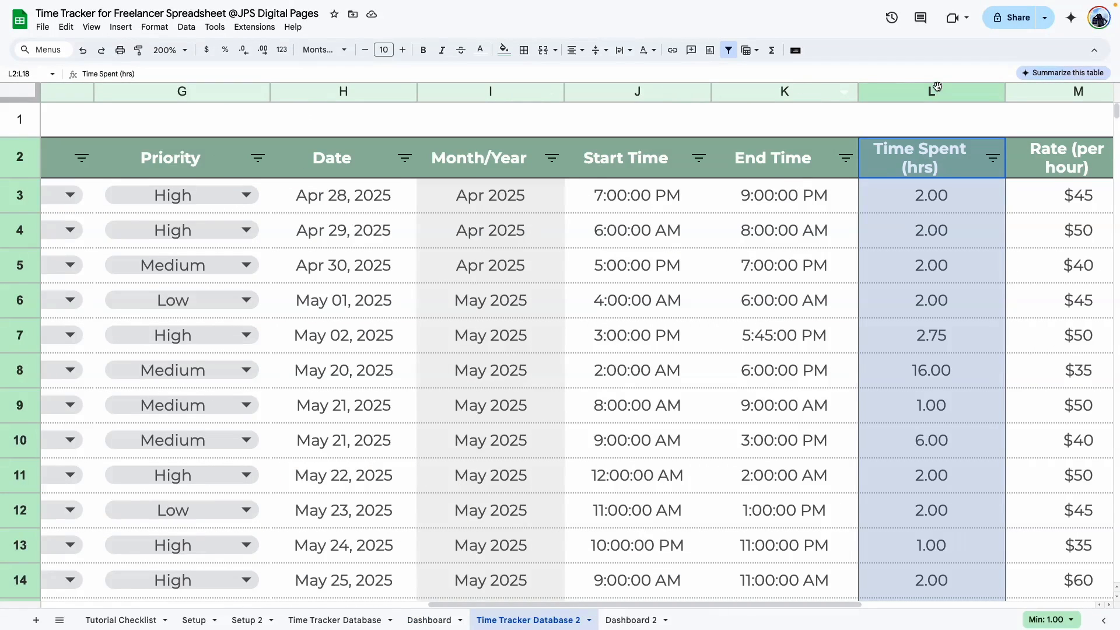
pyautogui.click(938, 87)
pyautogui.moveTo(780, 605); pyautogui.dragTo(976, 601)
pyautogui.click(779, 300)
pyautogui.click(770, 93)
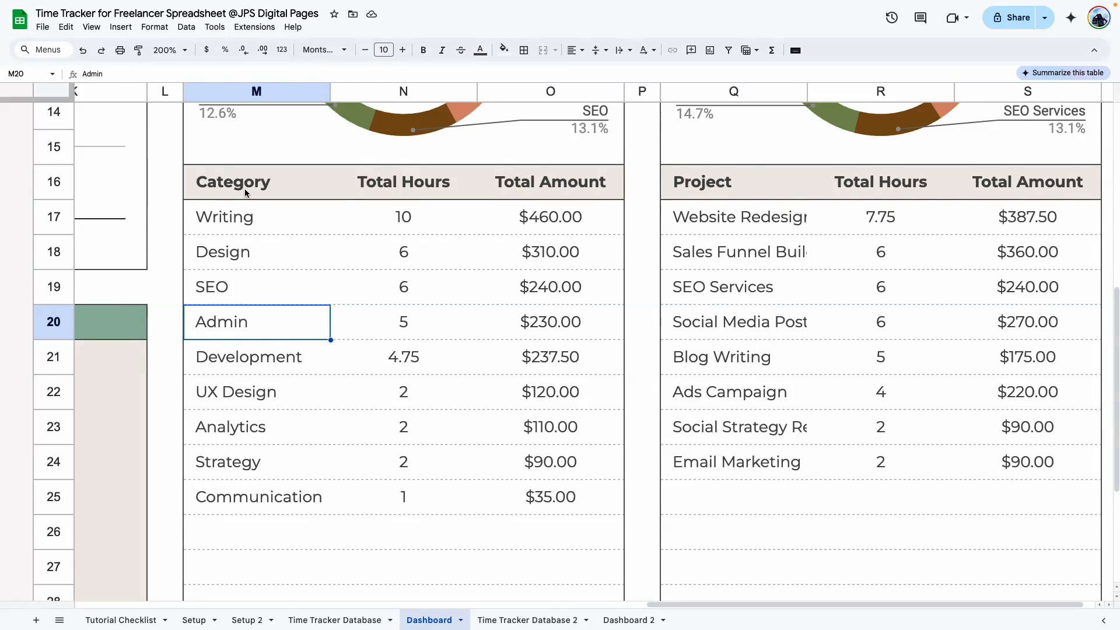
# Copy the full Category Summary QUERY formula from cell M16 of the Dashboard sheet
pyautogui.doubleClick(245, 192)
pyautogui.moveTo(186, 176); pyautogui.dragTo(298, 235)
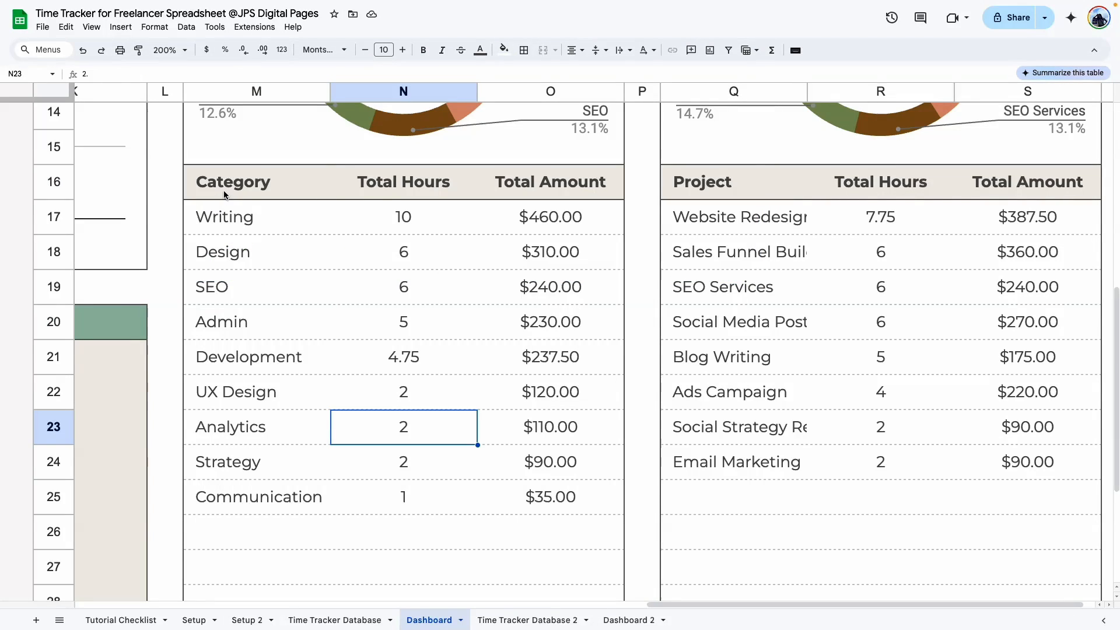
pyautogui.doubleClick(203, 193)
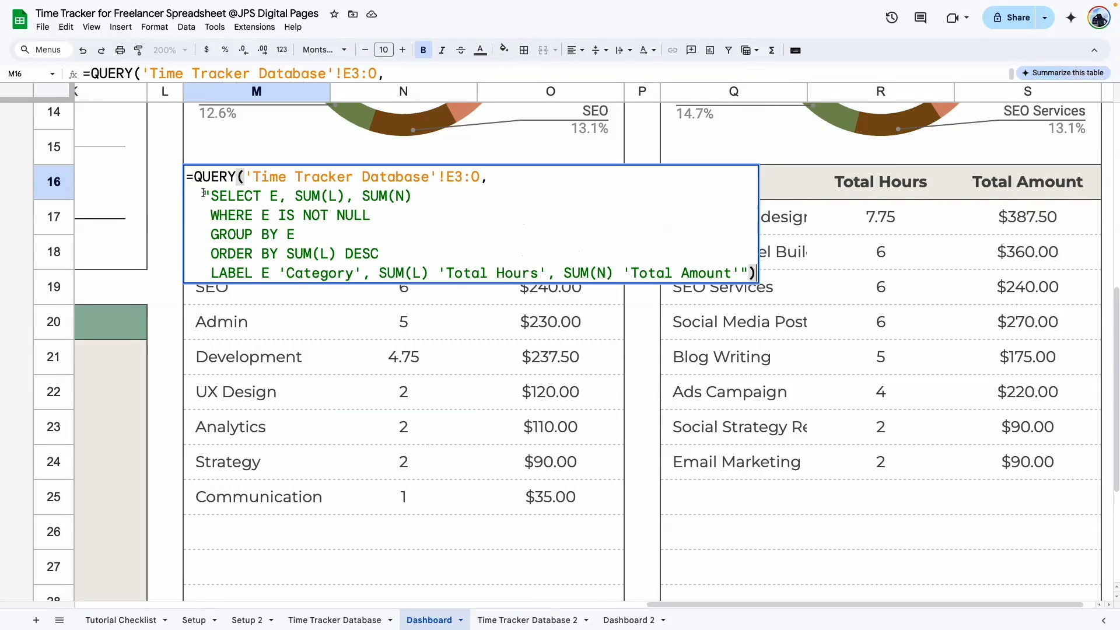
pyautogui.moveTo(184, 175); pyautogui.dragTo(753, 277)
pyautogui.hotkey('ctrl', 'c')
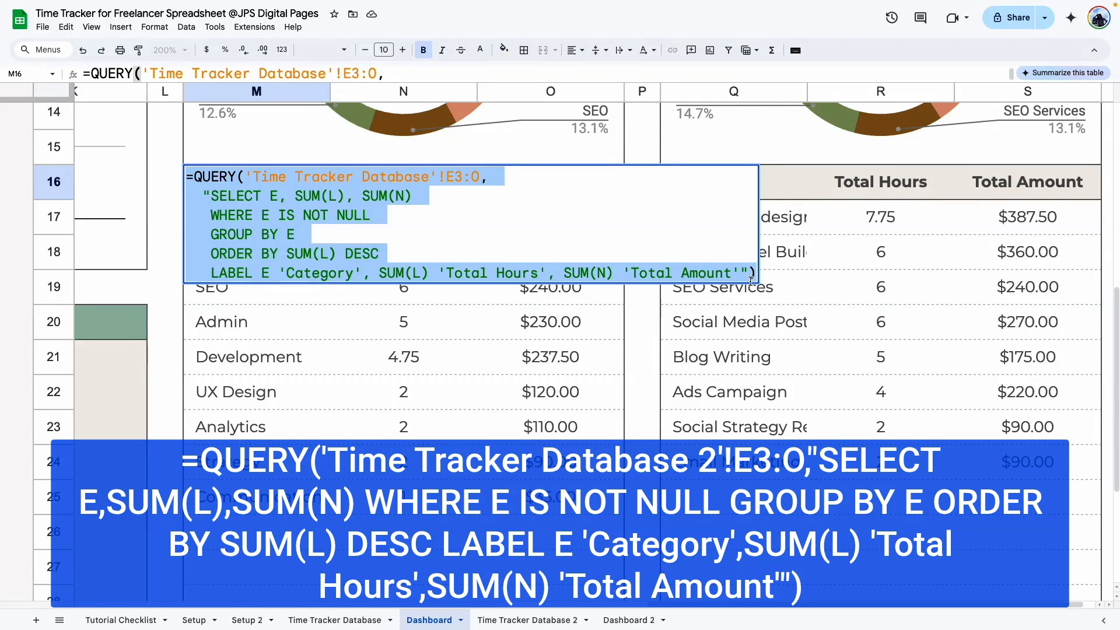
pyautogui.click(308, 402)
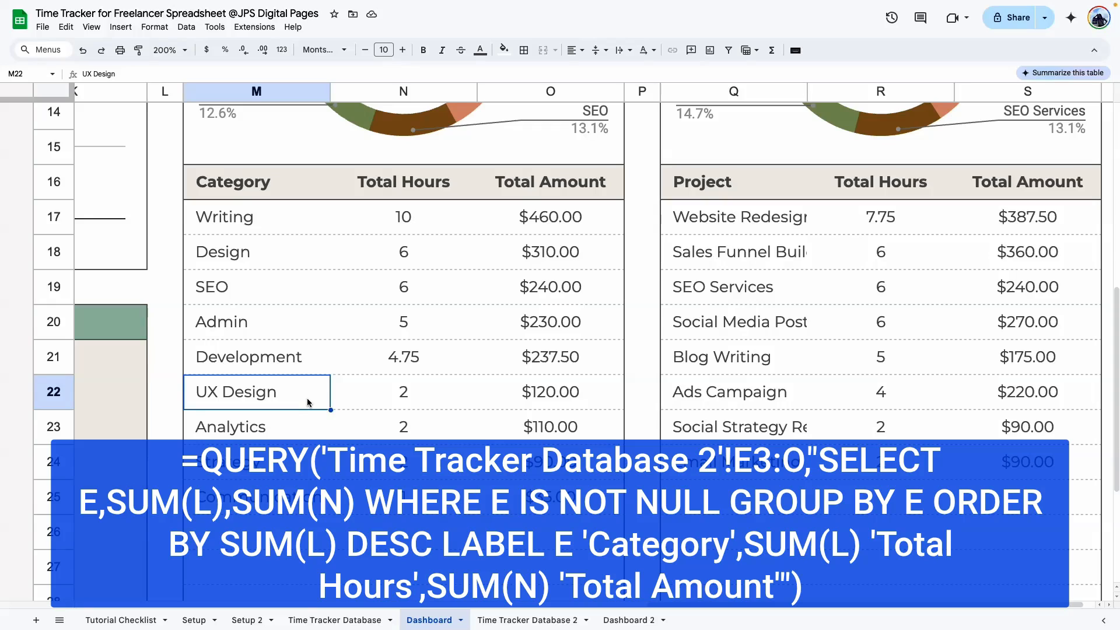
pyautogui.click(261, 288)
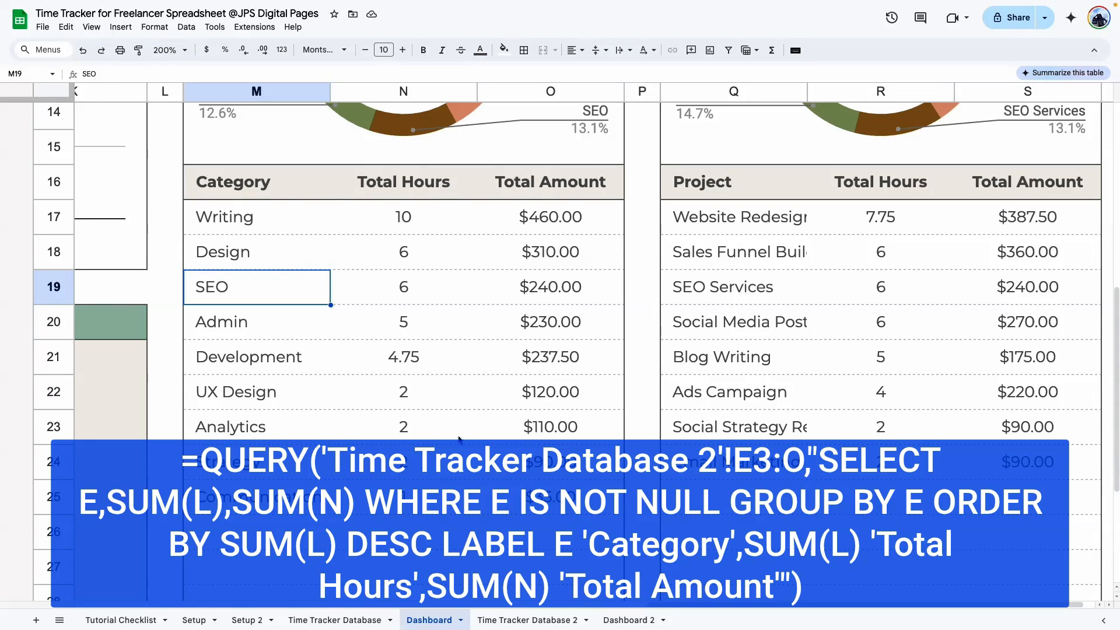
# Paste the QUERY formula into M16 of Dashboard 2 and change its source sheet to 'Time Tracker Database 2'
pyautogui.click(628, 621)
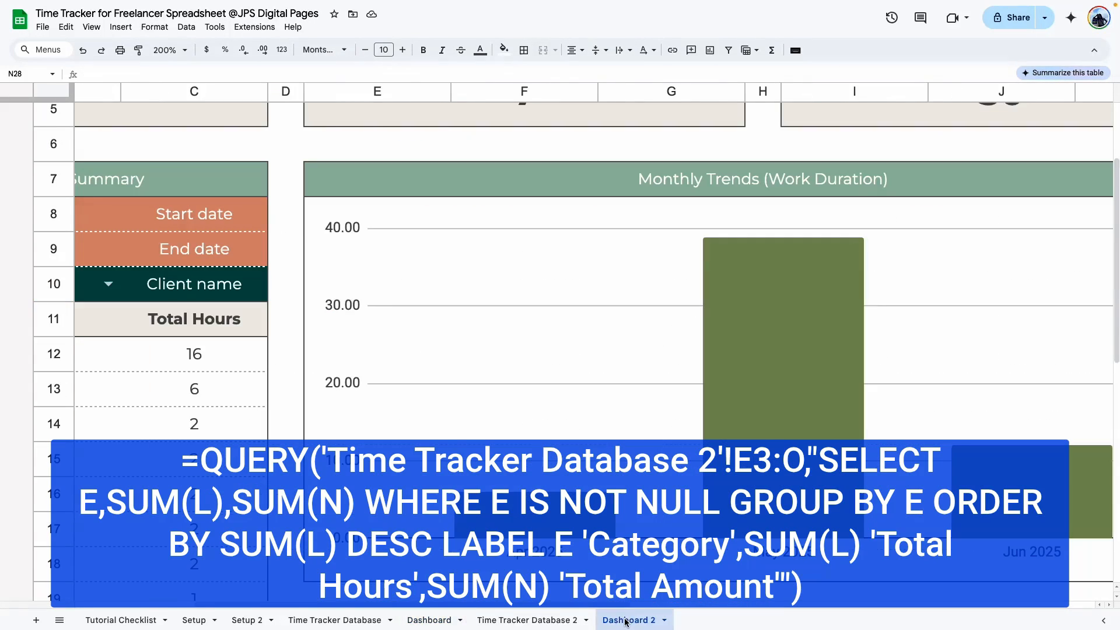
pyautogui.hscroll(10, 399, 379)
pyautogui.scroll(-3, 399, 378)
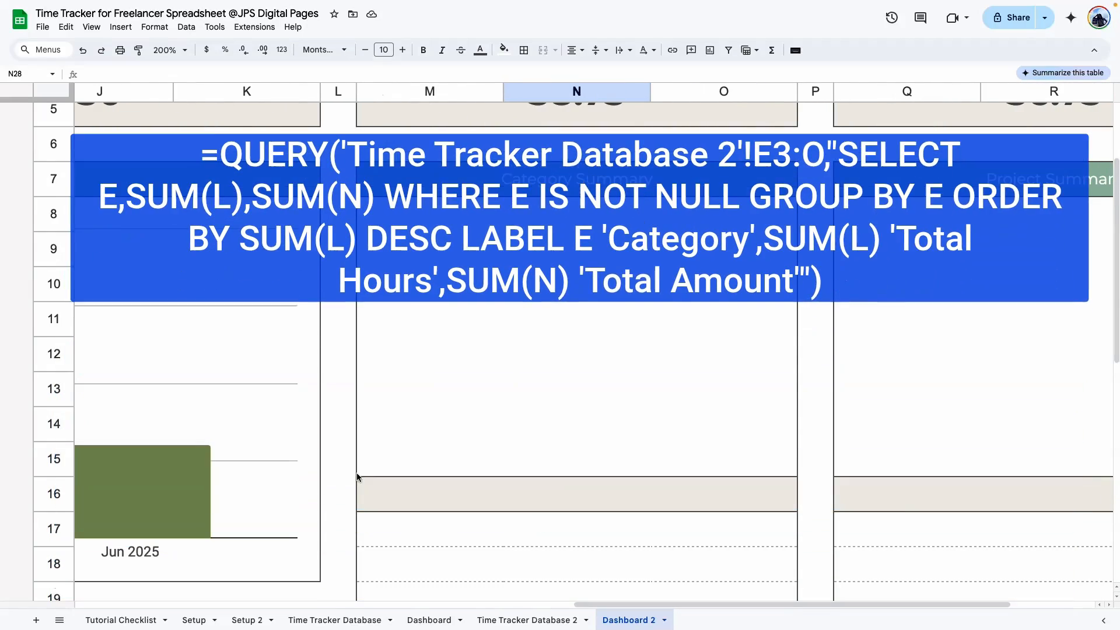
pyautogui.doubleClick(391, 332)
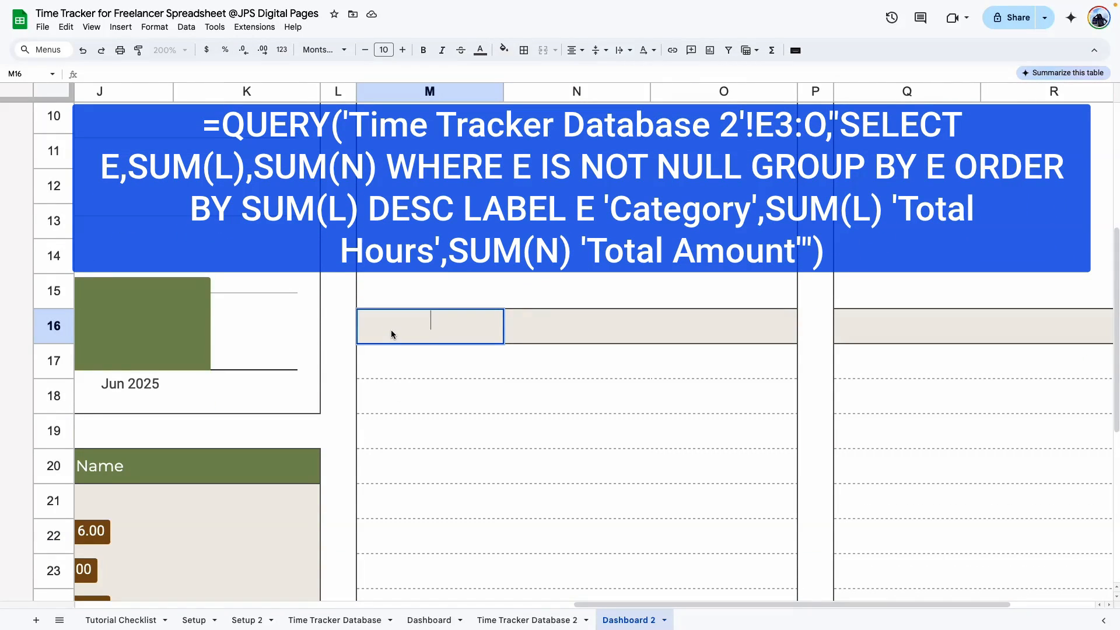
pyautogui.hotkey('ctrl', 'v')
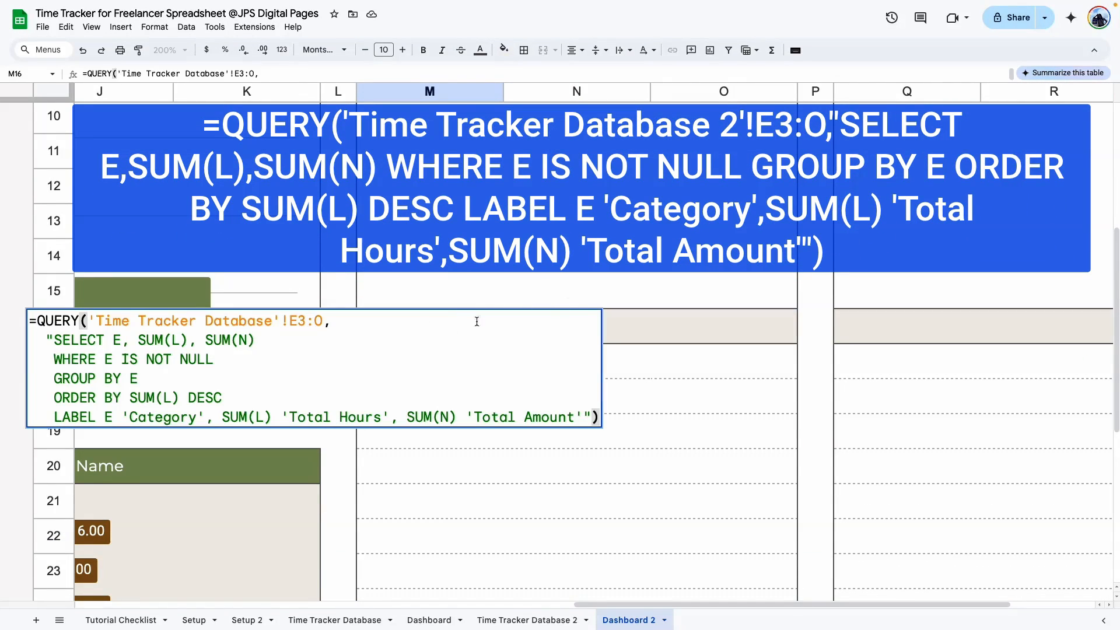
pyautogui.click(273, 320)
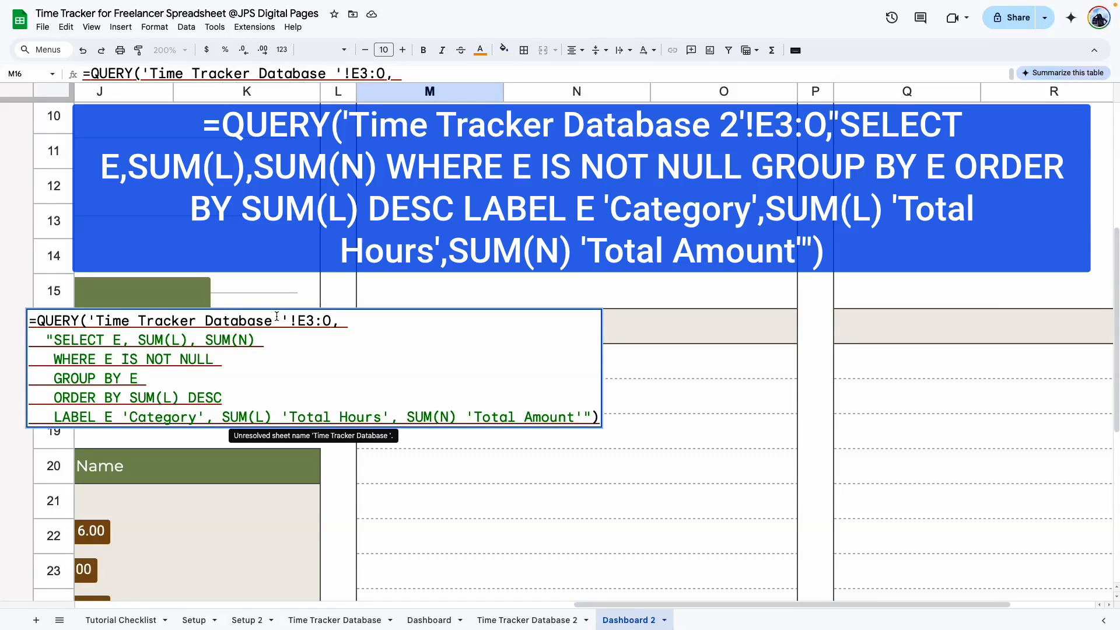
pyautogui.write('2')
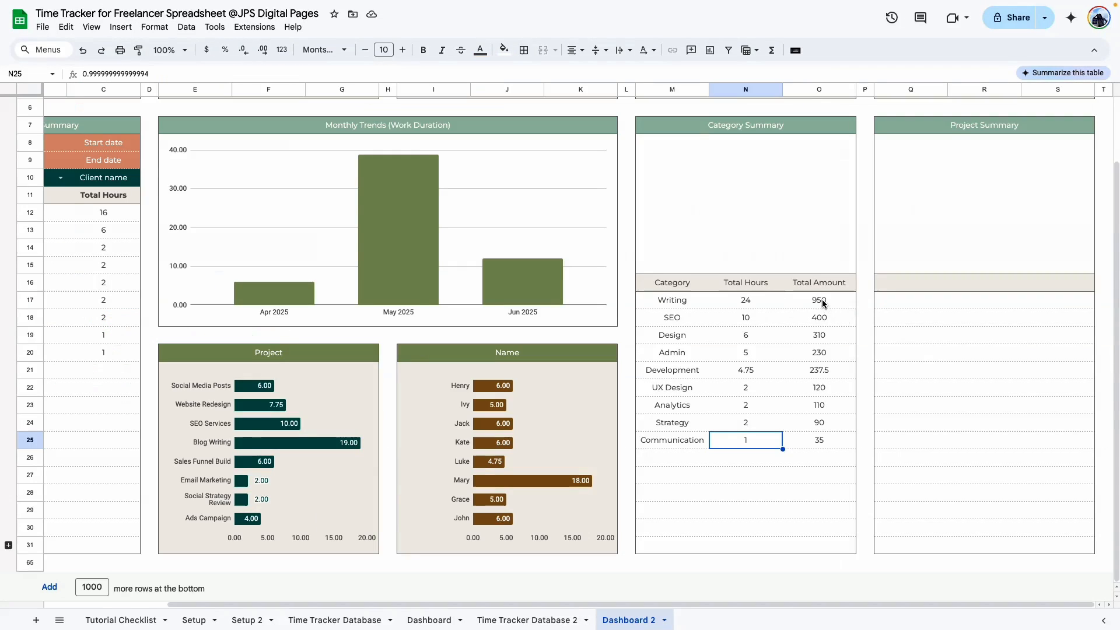
# Format the Category Summary amounts in O17:O31 as currency and bold its headers in M16:O16
pyautogui.moveTo(821, 303); pyautogui.dragTo(828, 546)
pyautogui.click(207, 50)
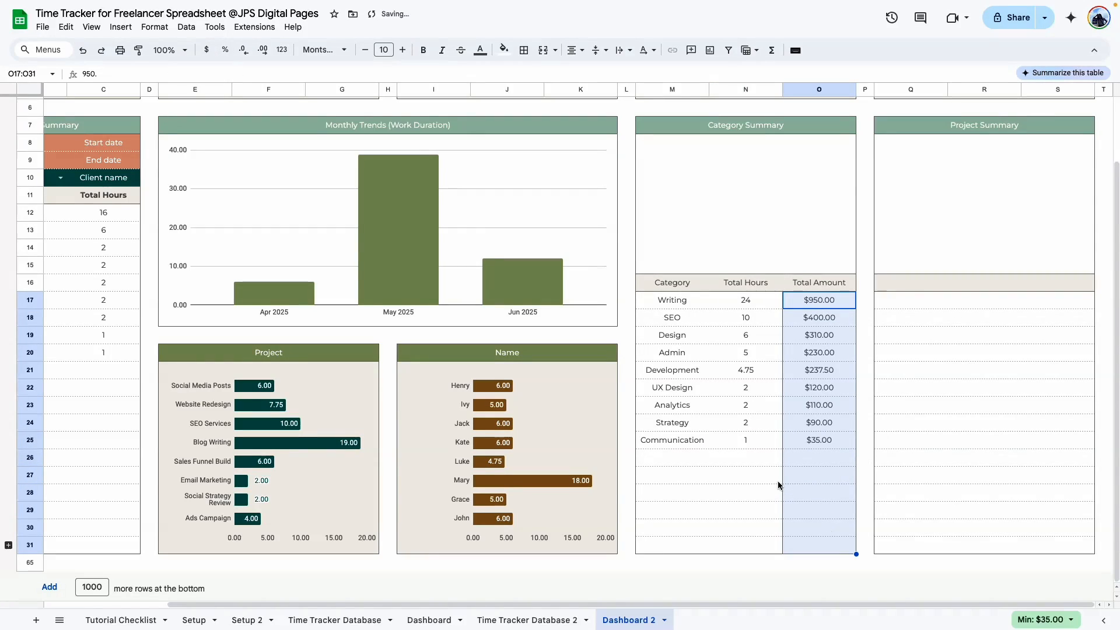
pyautogui.click(764, 490)
pyautogui.click(688, 492)
pyautogui.moveTo(651, 284); pyautogui.dragTo(819, 283)
pyautogui.hotkey('ctrl', 'b')
pyautogui.click(672, 405)
# Compare the column references in the Category Summary formula in M16 with the Project and Category columns of Time Tracker Database 2
pyautogui.click(170, 50)
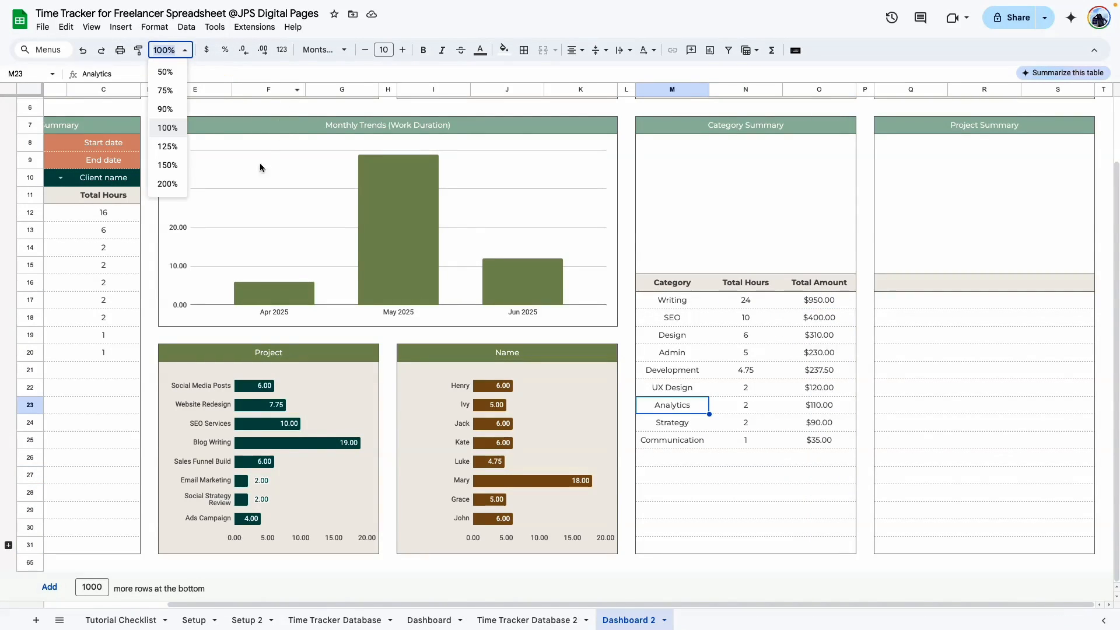
pyautogui.click(167, 185)
pyautogui.moveTo(662, 605); pyautogui.dragTo(982, 607)
pyautogui.scroll(-5, 759, 409)
pyautogui.doubleClick(456, 175)
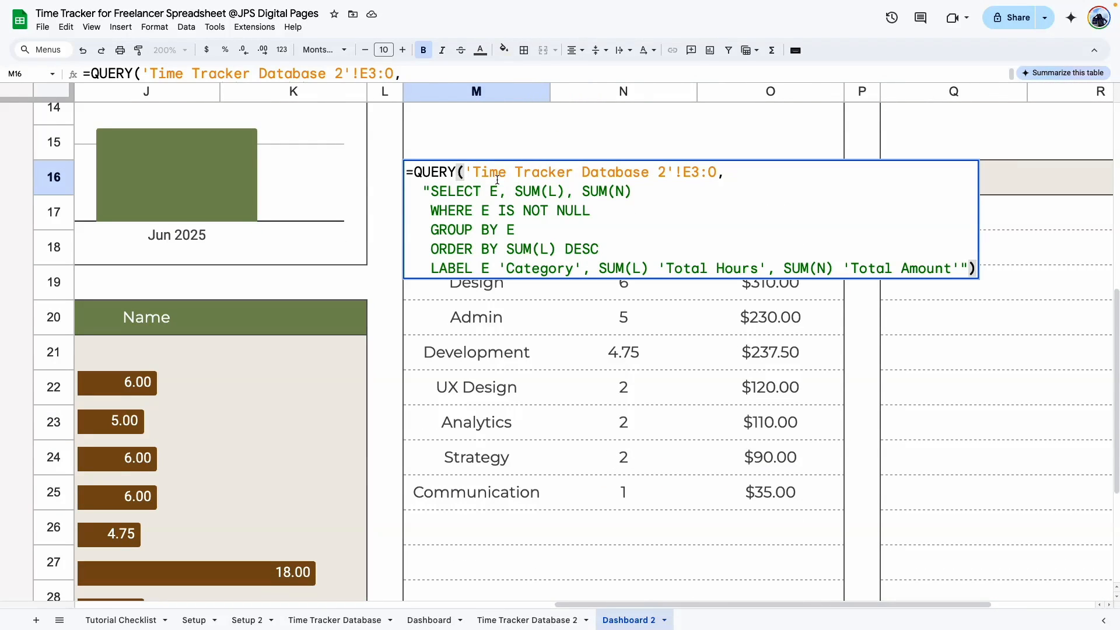
pyautogui.click(526, 620)
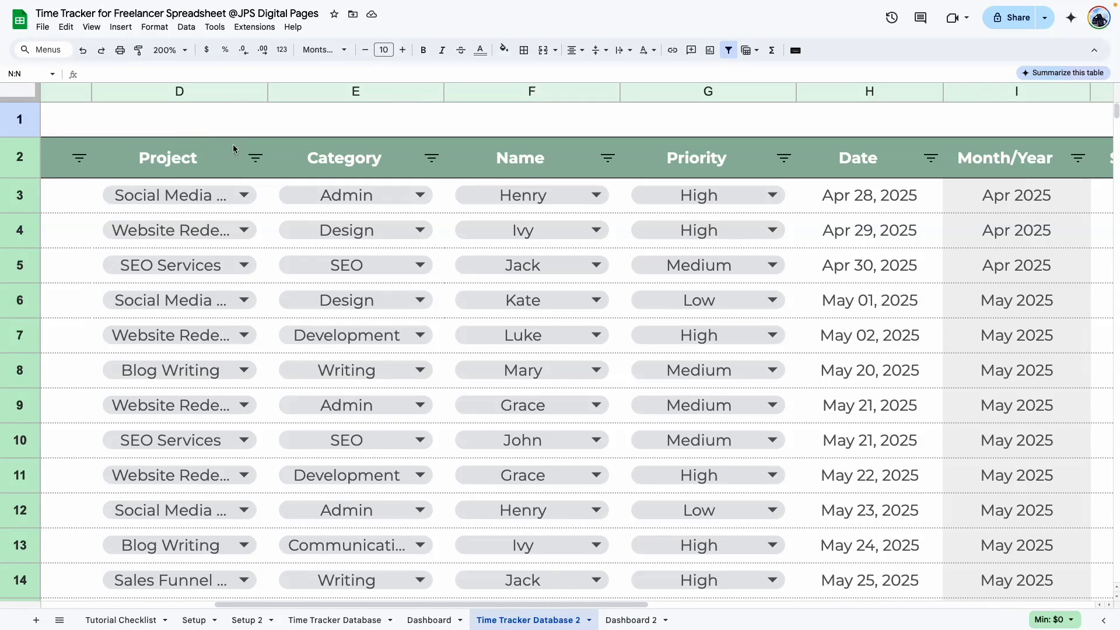
pyautogui.click(640, 619)
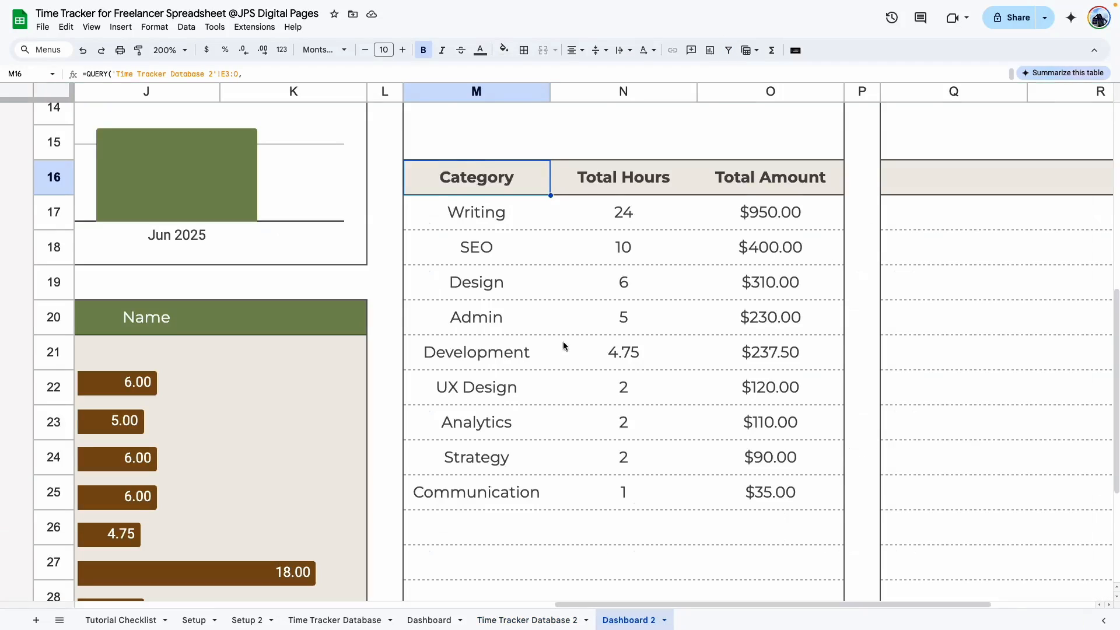
pyautogui.tripleClick(458, 178)
pyautogui.click(491, 188)
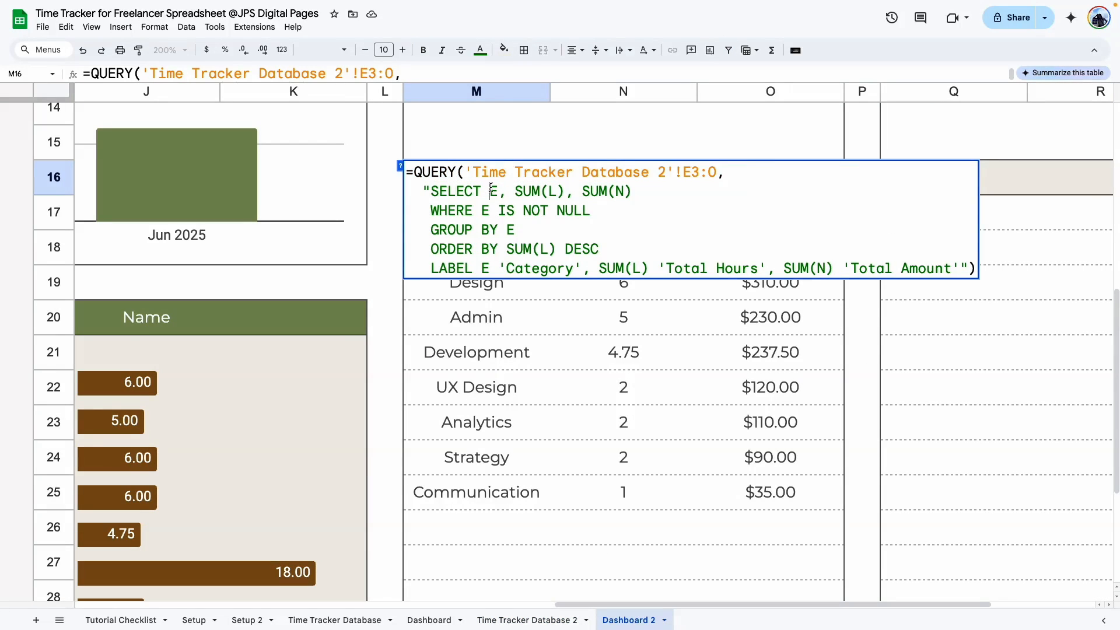
pyautogui.click(535, 461)
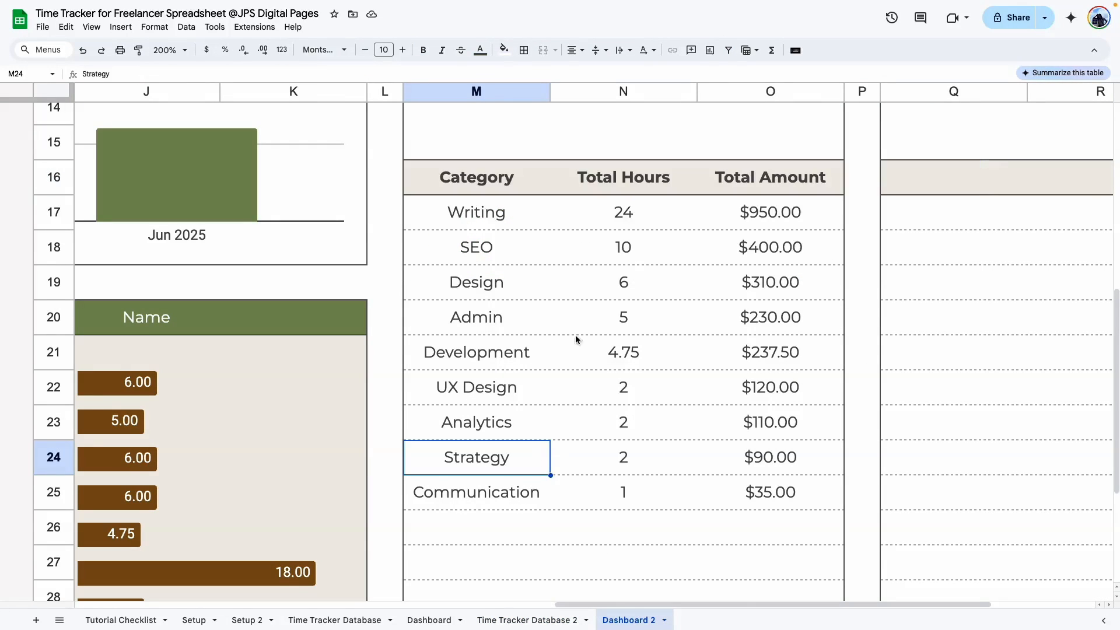
pyautogui.click(515, 620)
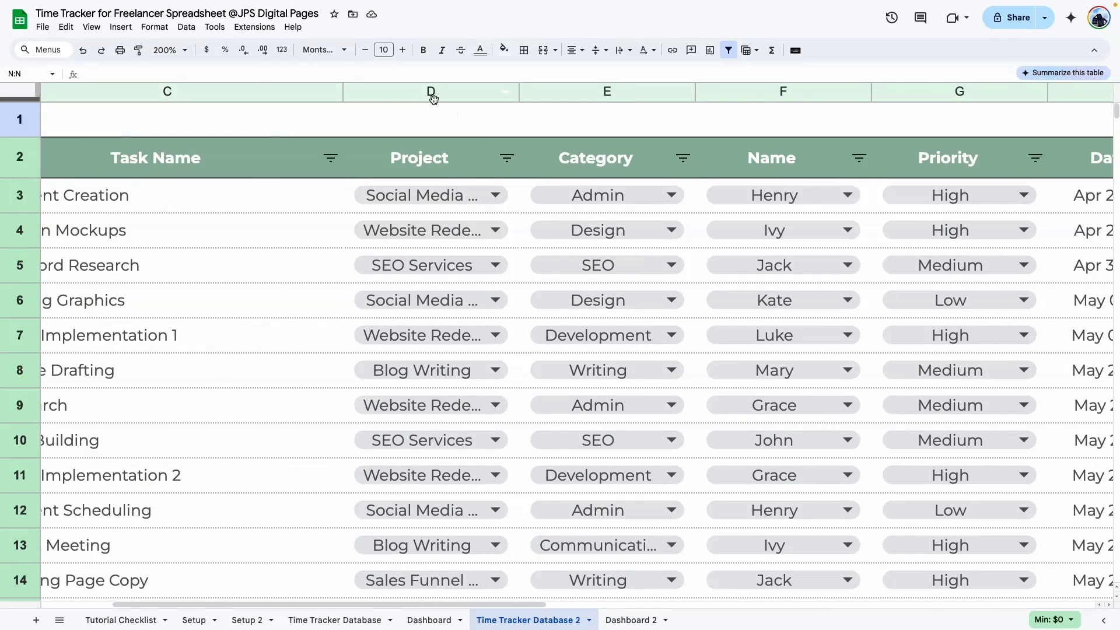
pyautogui.click(627, 620)
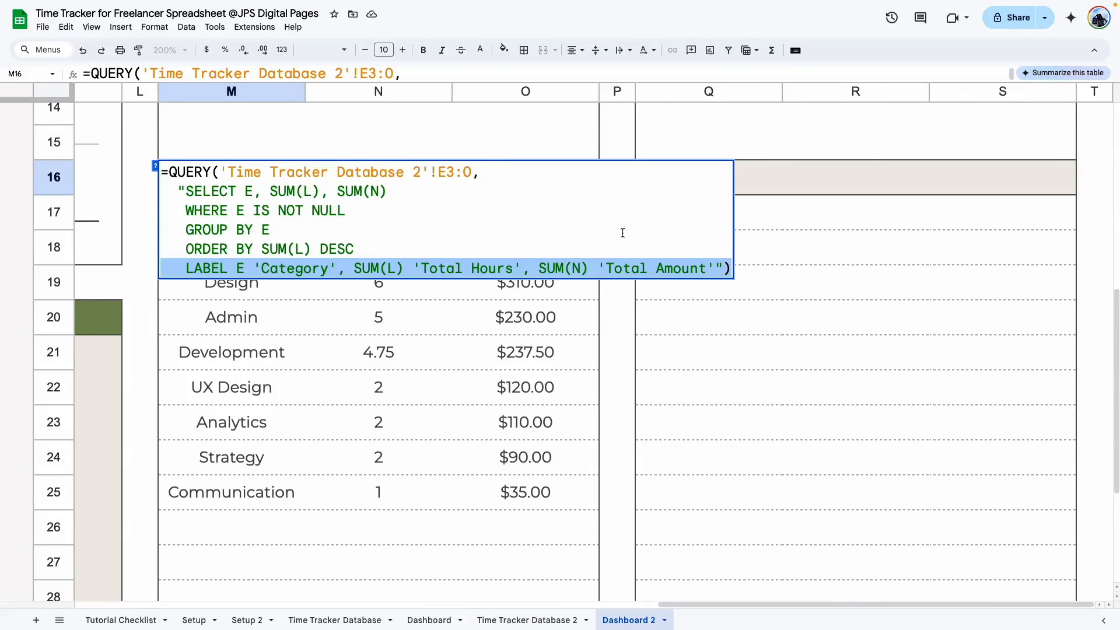
# Copy the full QUERY formula from M16 and paste it into Q16 under Project Summary
pyautogui.click(165, 172)
pyautogui.moveTo(164, 171); pyautogui.dragTo(739, 283)
pyautogui.press('super+c')
pyautogui.click(733, 310)
pyautogui.doubleClick(671, 181)
pyautogui.press('super+v')
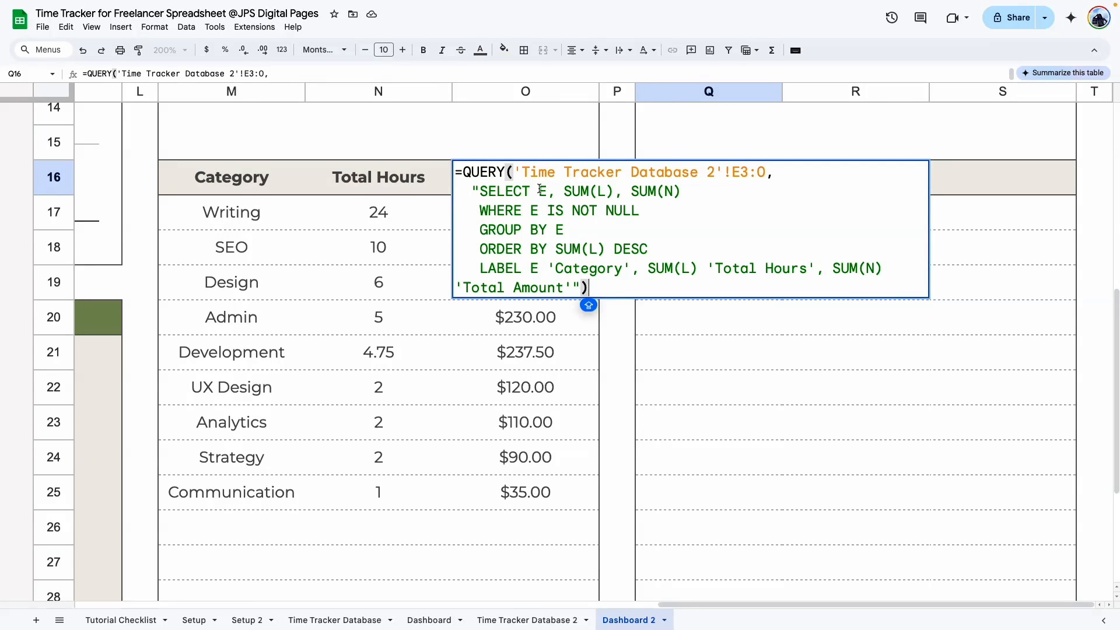
# Set the queried column to D in the SELECT, WHERE, GROUP BY and LABEL clauses of the Q16 formula
pyautogui.doubleClick(541, 191)
pyautogui.write('D')
pyautogui.doubleClick(535, 211)
pyautogui.write('D')
pyautogui.doubleClick(560, 230)
pyautogui.write('D')
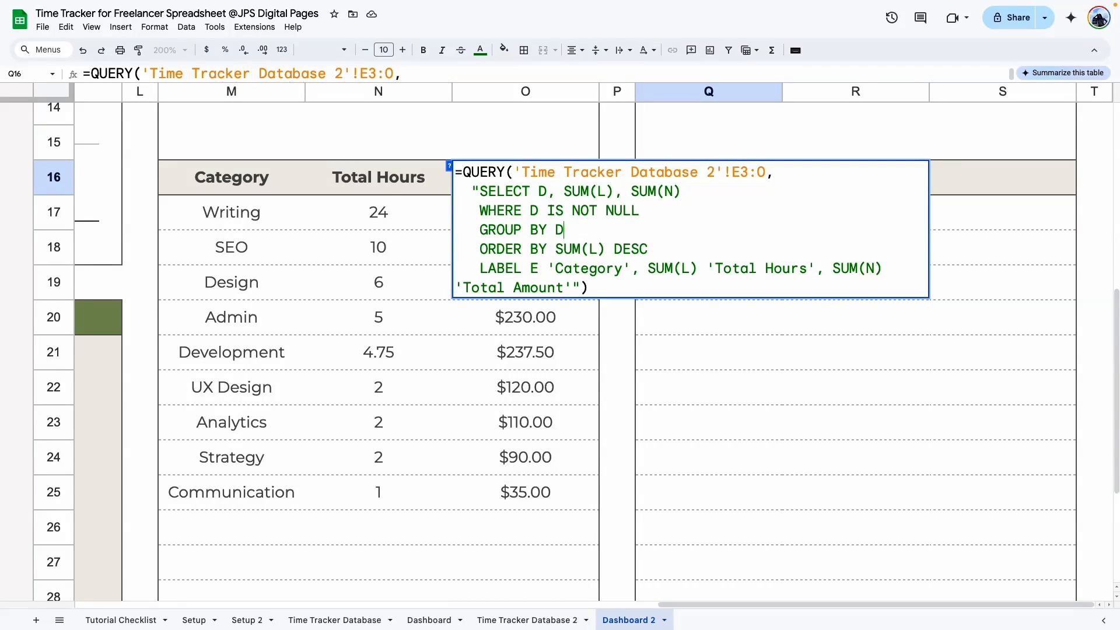
pyautogui.doubleClick(534, 268)
pyautogui.write('D')
# Replace the 'Category' label in the Q16 formula with 'Project' and apply the formula
pyautogui.moveTo(558, 269); pyautogui.dragTo(620, 267)
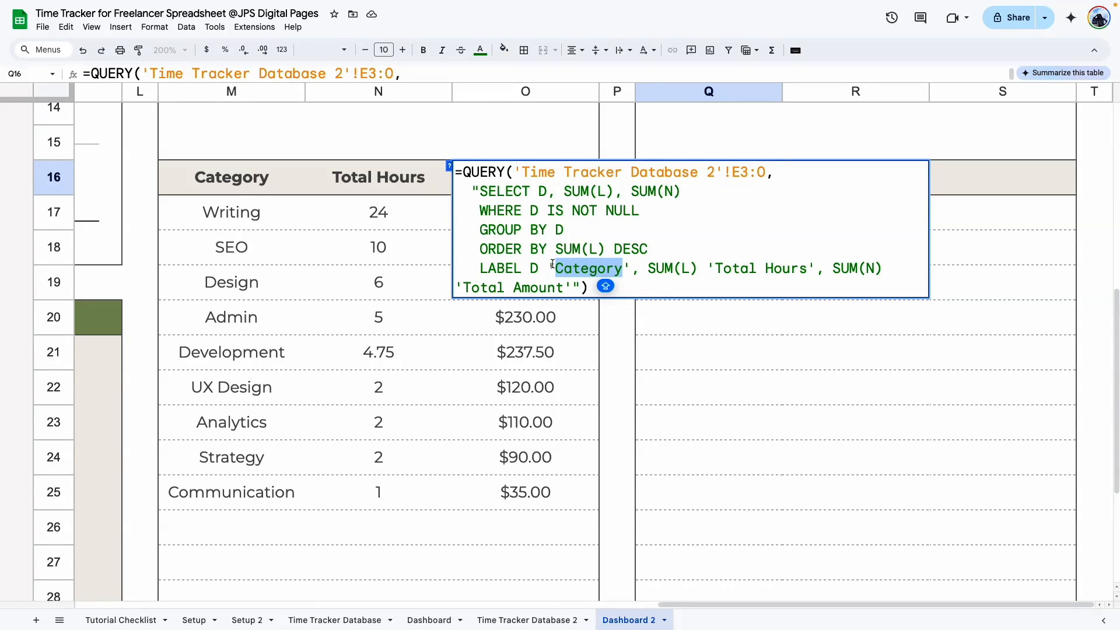
pyautogui.moveTo(624, 268); pyautogui.dragTo(559, 268)
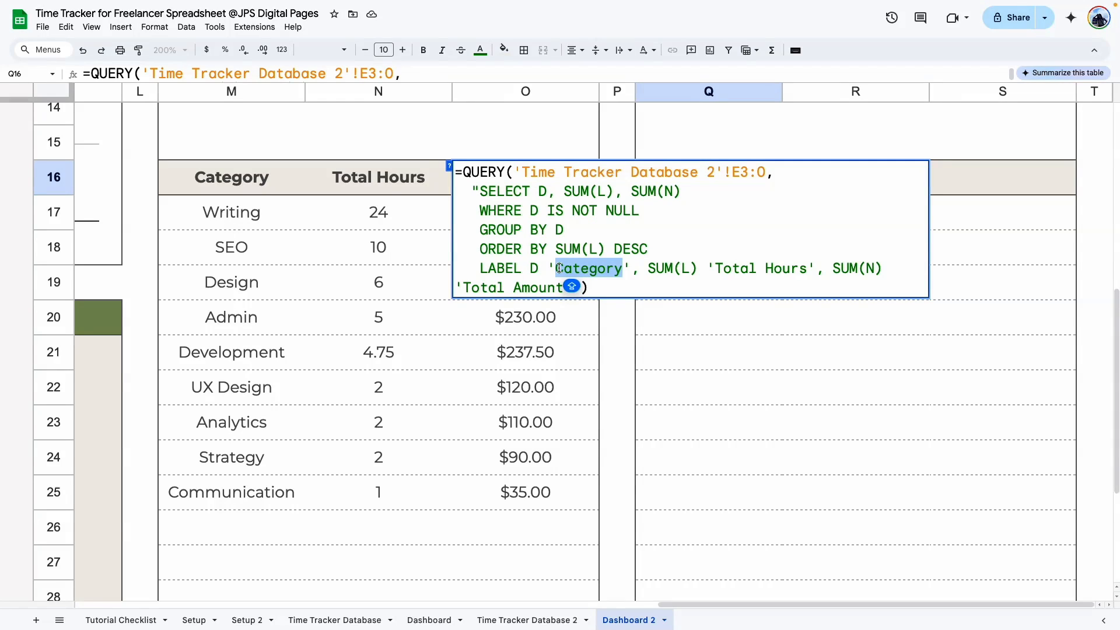
pyautogui.write('PROJECT')
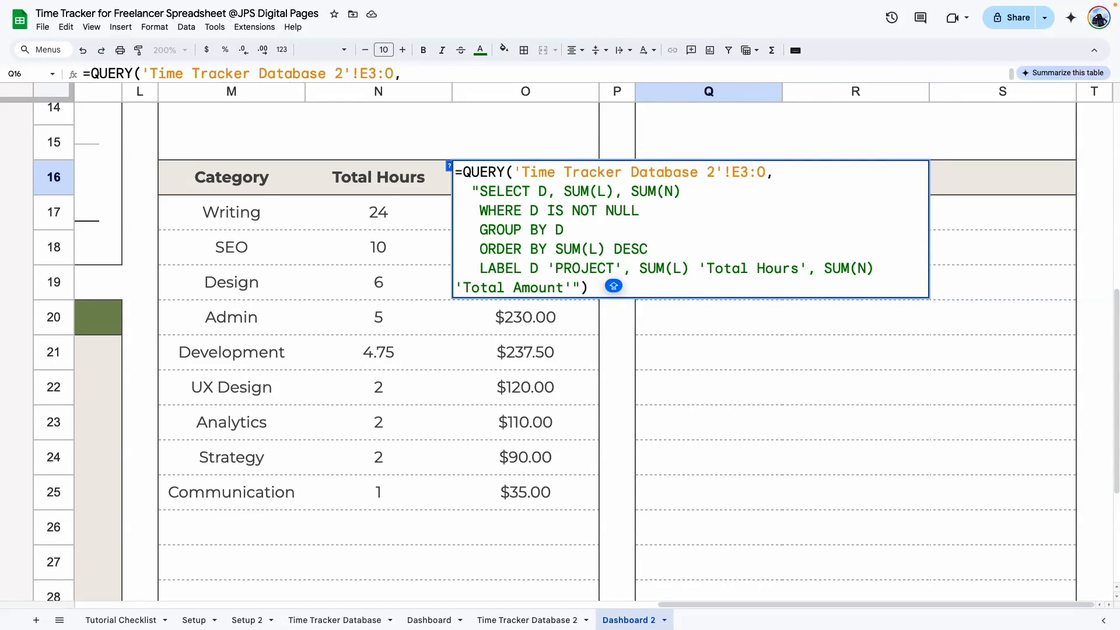
pyautogui.press('BackSpace')
pyautogui.press('BackSpace')
pyautogui.press('BackSpace')
pyautogui.press('BackSpace')
pyautogui.press('BackSpace')
pyautogui.press('BackSpace')
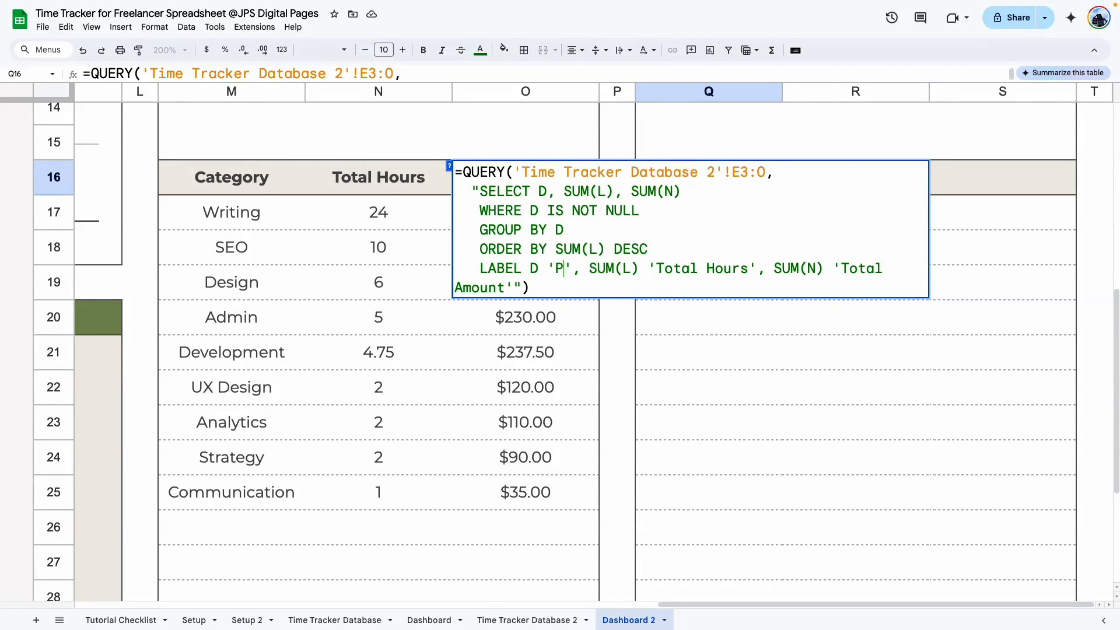
pyautogui.write('roject')
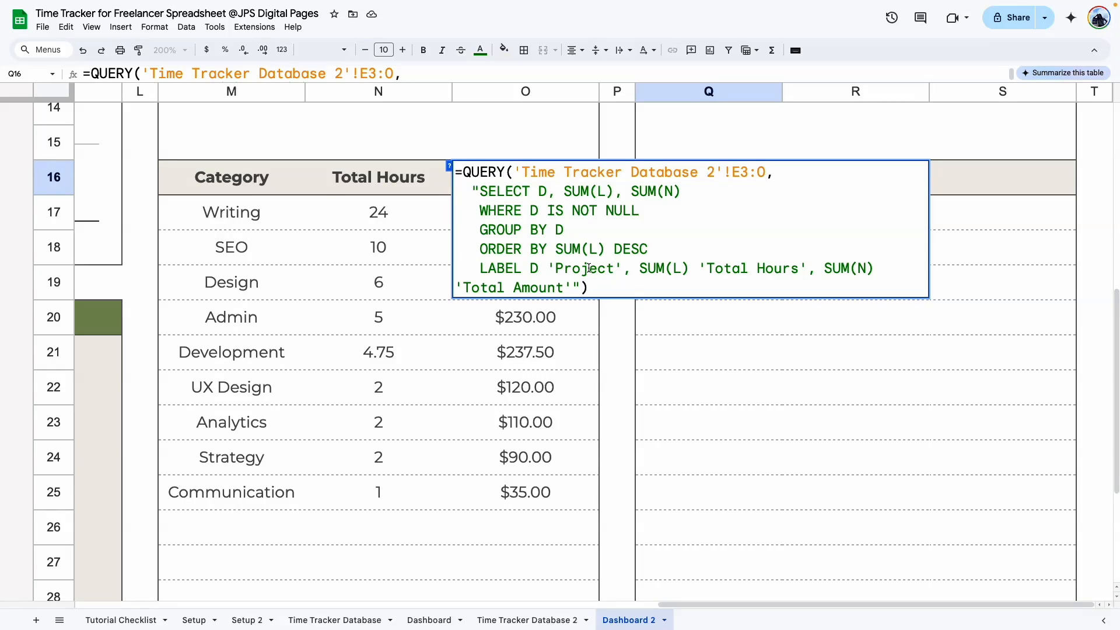
pyautogui.press('Return')
# Change the start of the Q16 formula's source range to D3 on Time Tracker Database 2
pyautogui.doubleClick(868, 168)
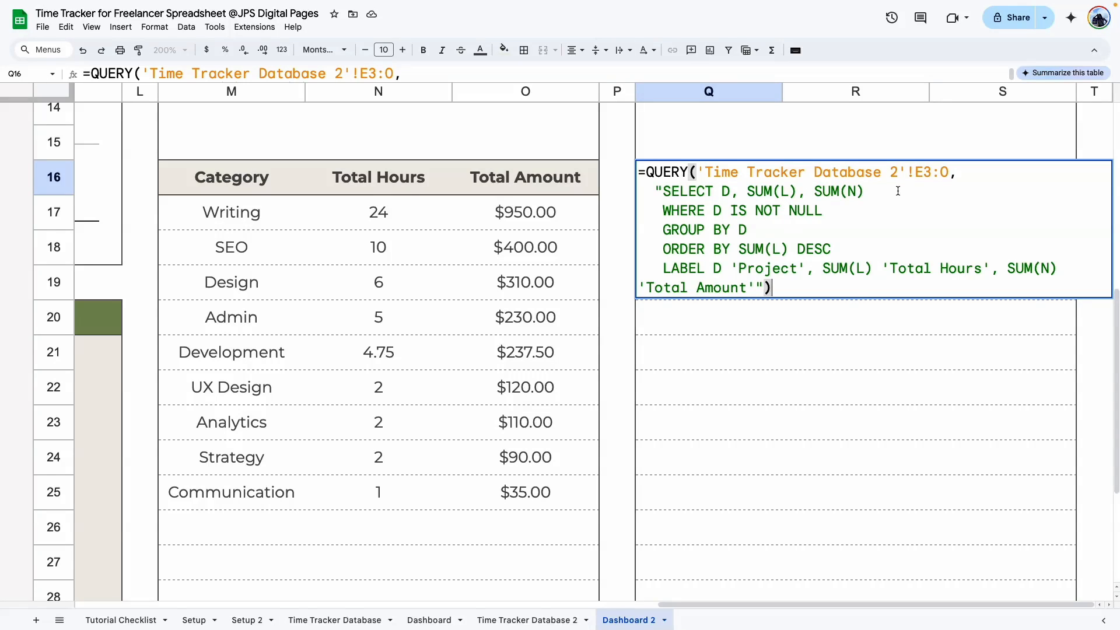
pyautogui.moveTo(918, 169); pyautogui.dragTo(922, 171)
pyautogui.write('D')
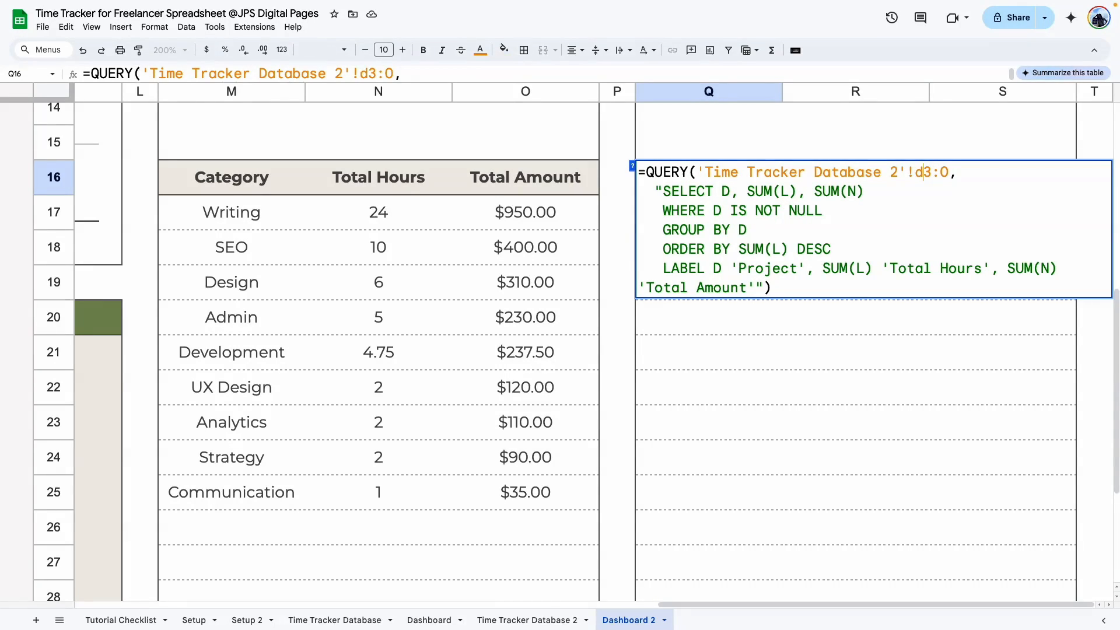
pyautogui.press('Return')
pyautogui.click(709, 422)
pyautogui.click(169, 50)
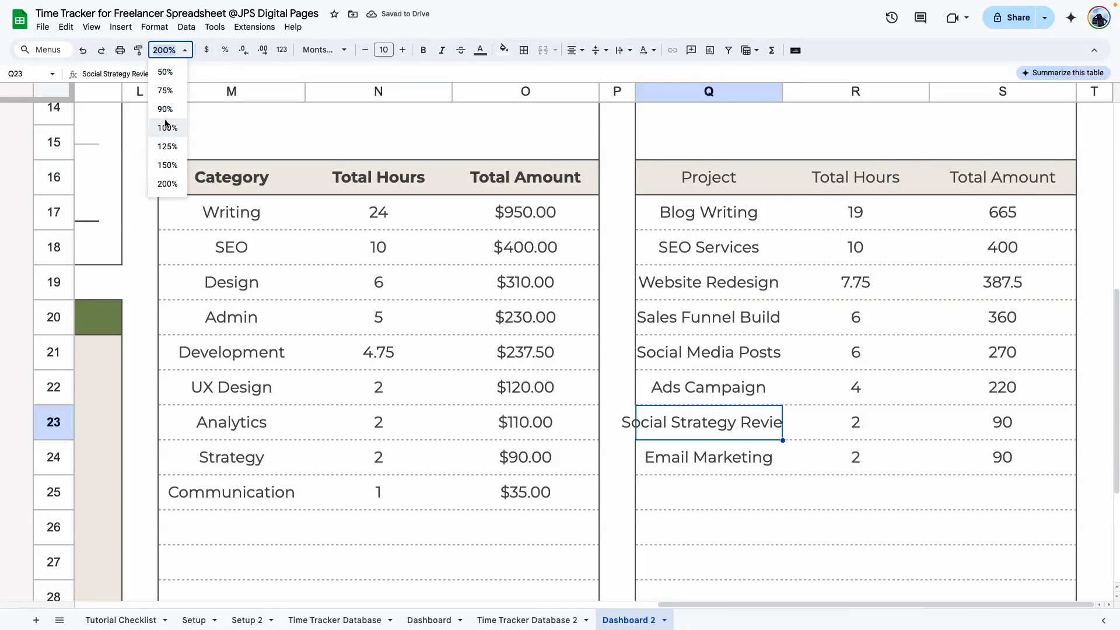
pyautogui.click(168, 127)
pyautogui.click(835, 445)
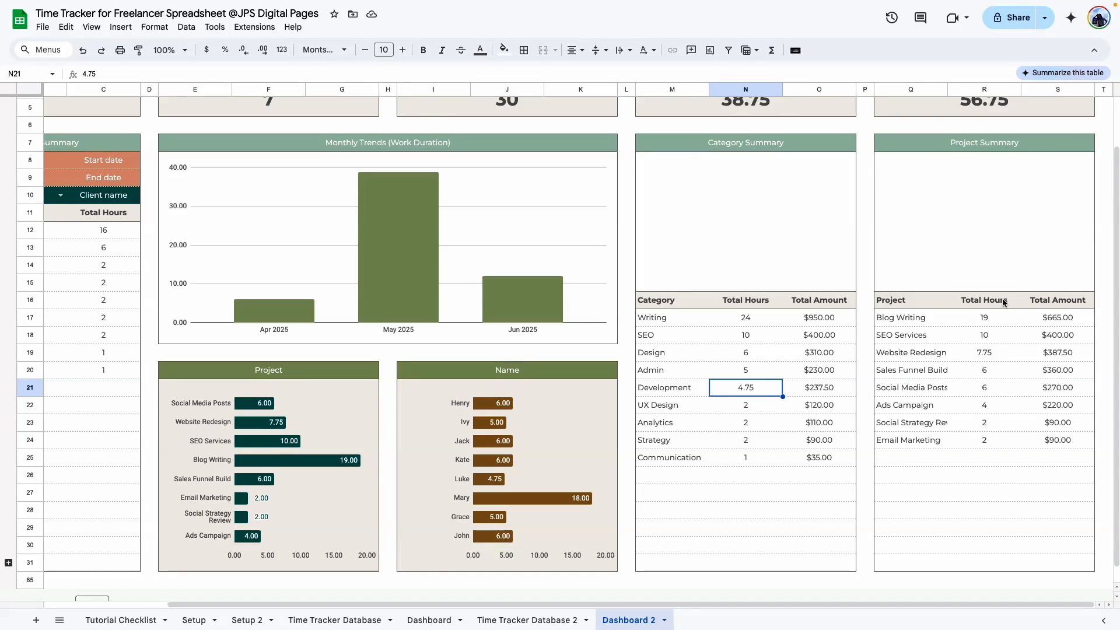
pyautogui.click(758, 495)
pyautogui.scroll(2, 758, 496)
pyautogui.moveTo(721, 608)
pyautogui.mouseDown()
pyautogui.moveTo(575, 606)
pyautogui.moveTo(717, 606)
pyautogui.mouseUp()
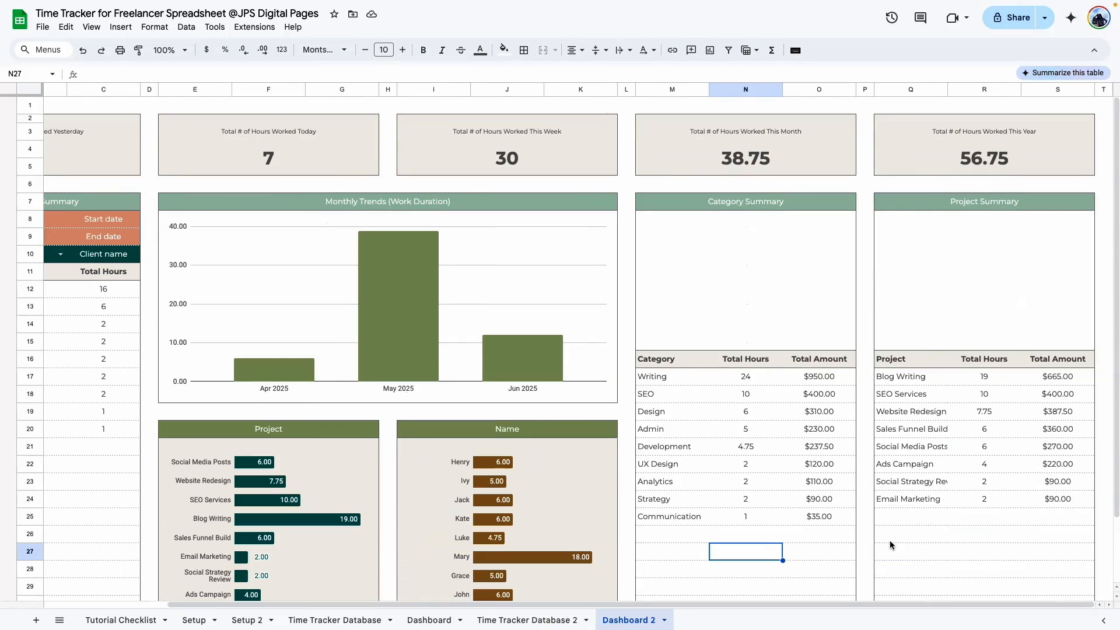
pyautogui.scroll(-1, 798, 494)
pyautogui.scroll(-2, 798, 494)
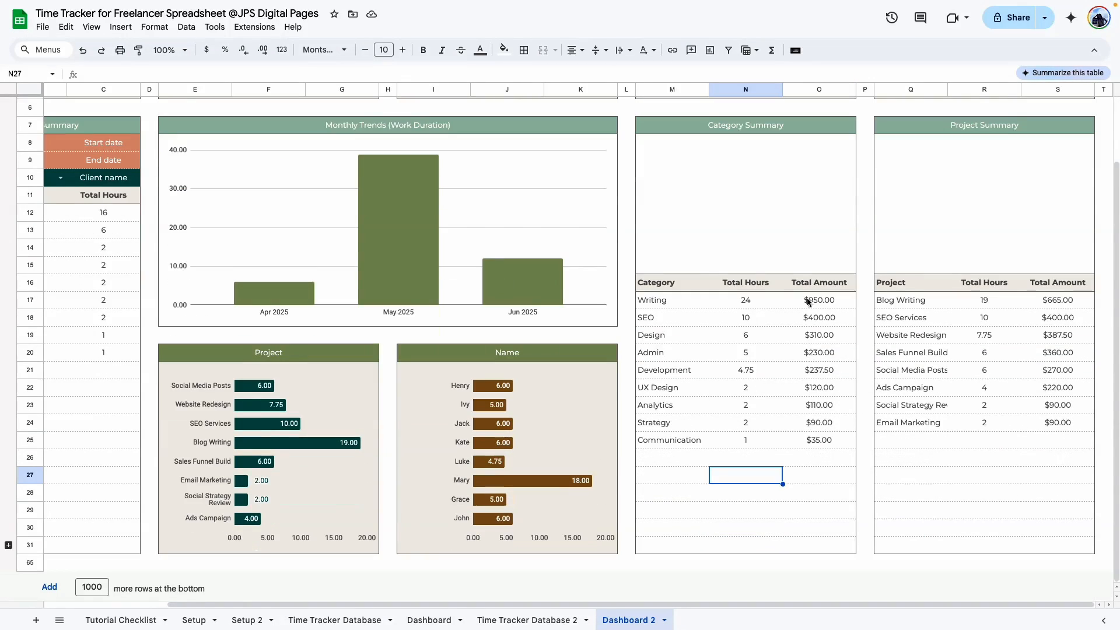
# Insert a doughnut chart of Total Hours by Category from the range M16:N31
pyautogui.moveTo(650, 300); pyautogui.dragTo(756, 546)
pyautogui.moveTo(677, 283); pyautogui.dragTo(766, 545)
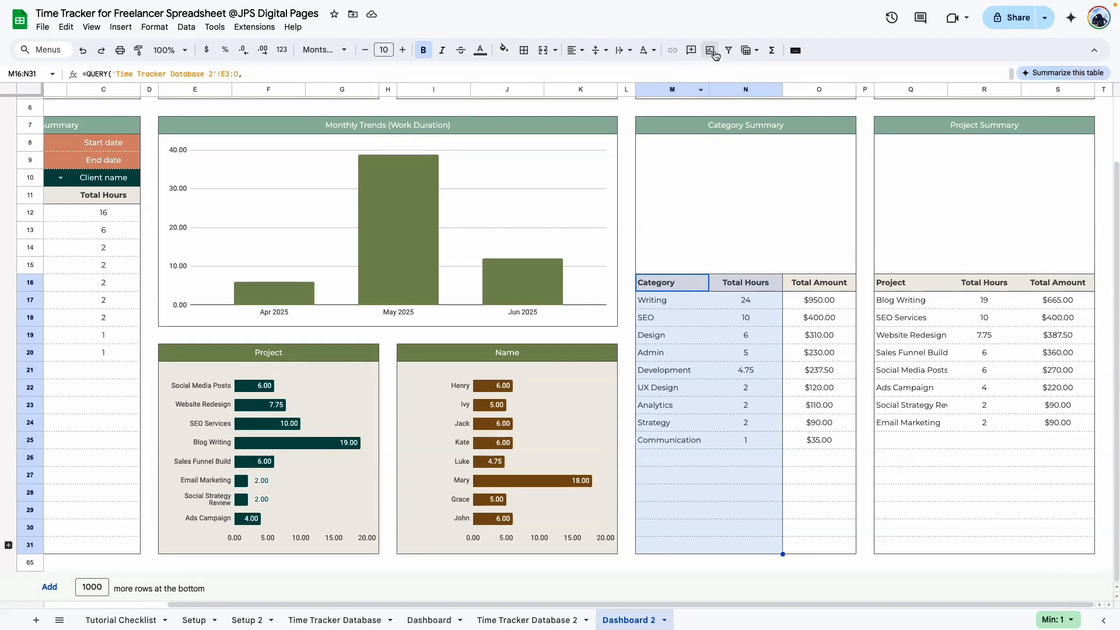
pyautogui.click(710, 50)
pyautogui.click(984, 130)
pyautogui.click(1010, 354)
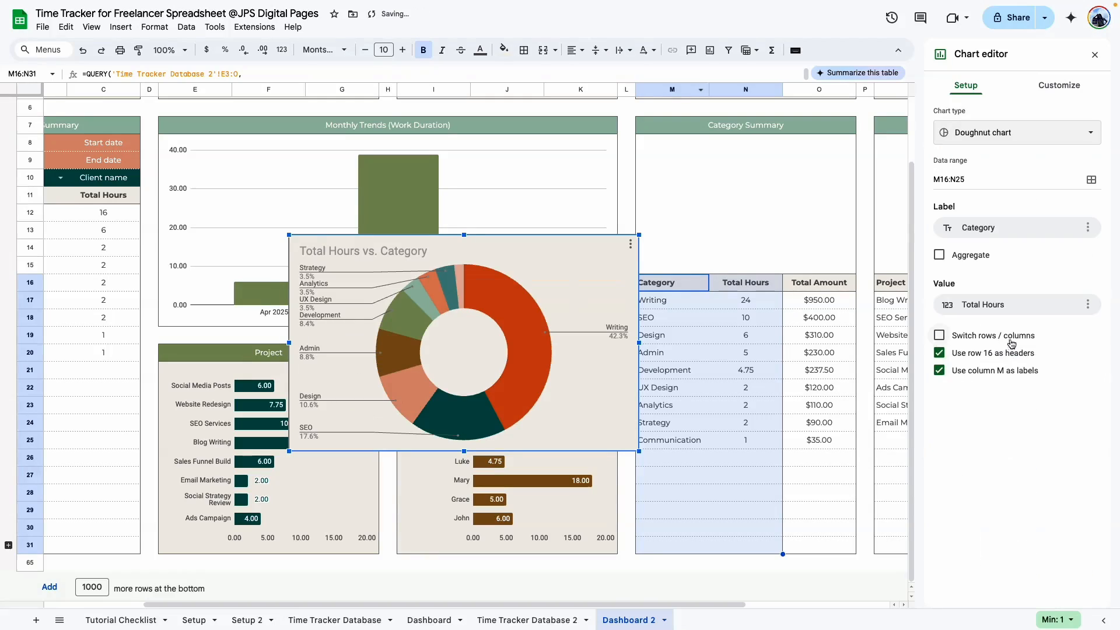
# Set the category doughnut chart's background color and border color to None
pyautogui.click(1060, 86)
pyautogui.click(955, 113)
pyautogui.click(962, 159)
pyautogui.click(960, 211)
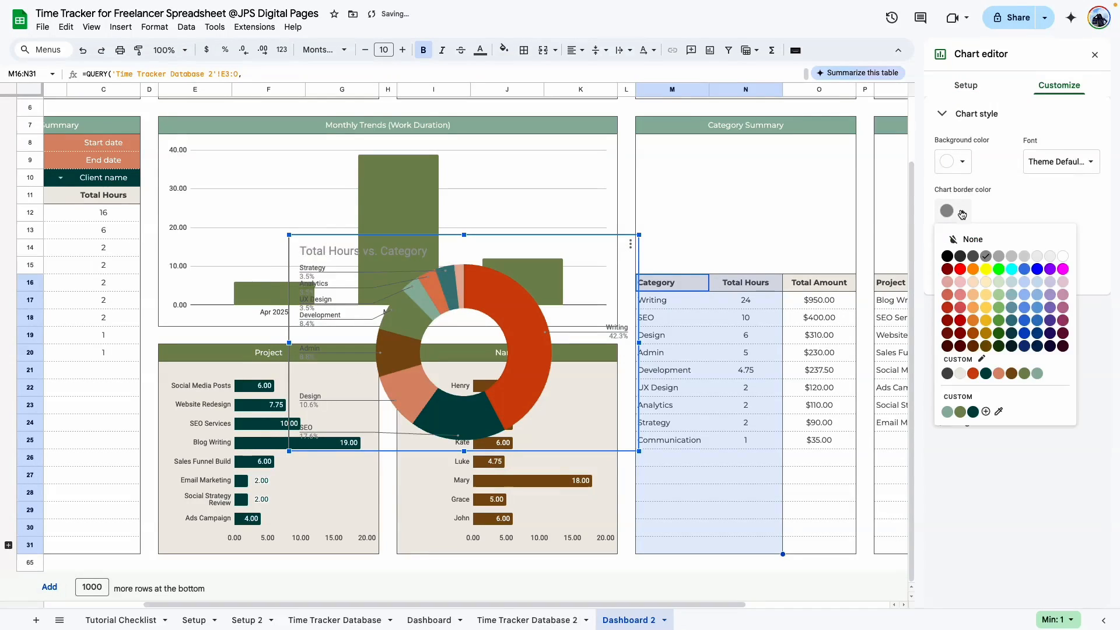
pyautogui.click(963, 238)
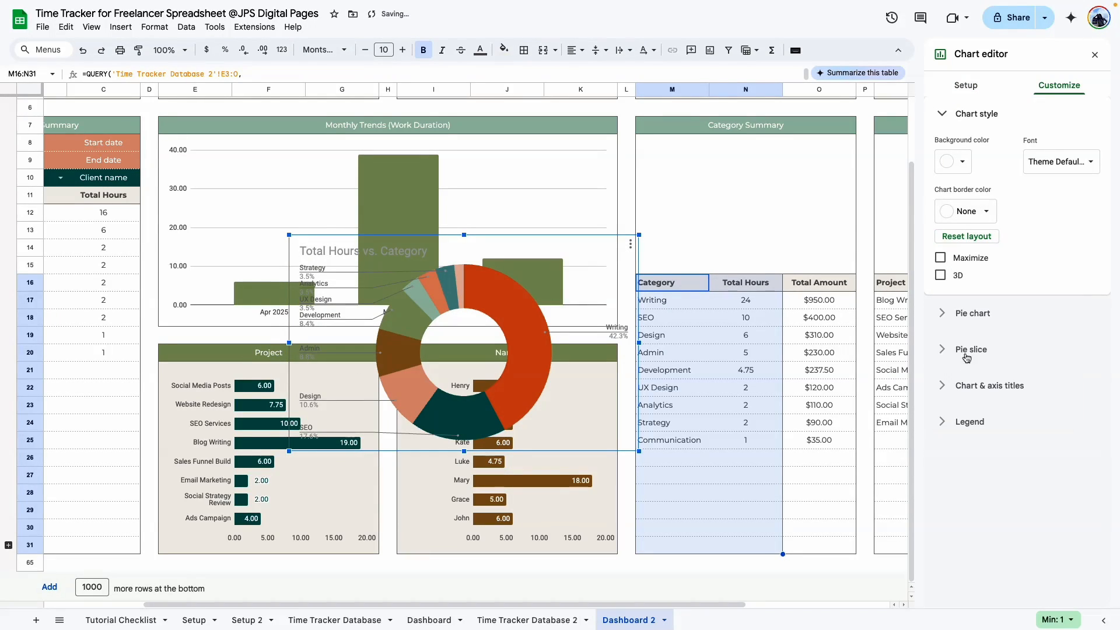
# Set the donut hole of the category chart to 80%
pyautogui.click(969, 314)
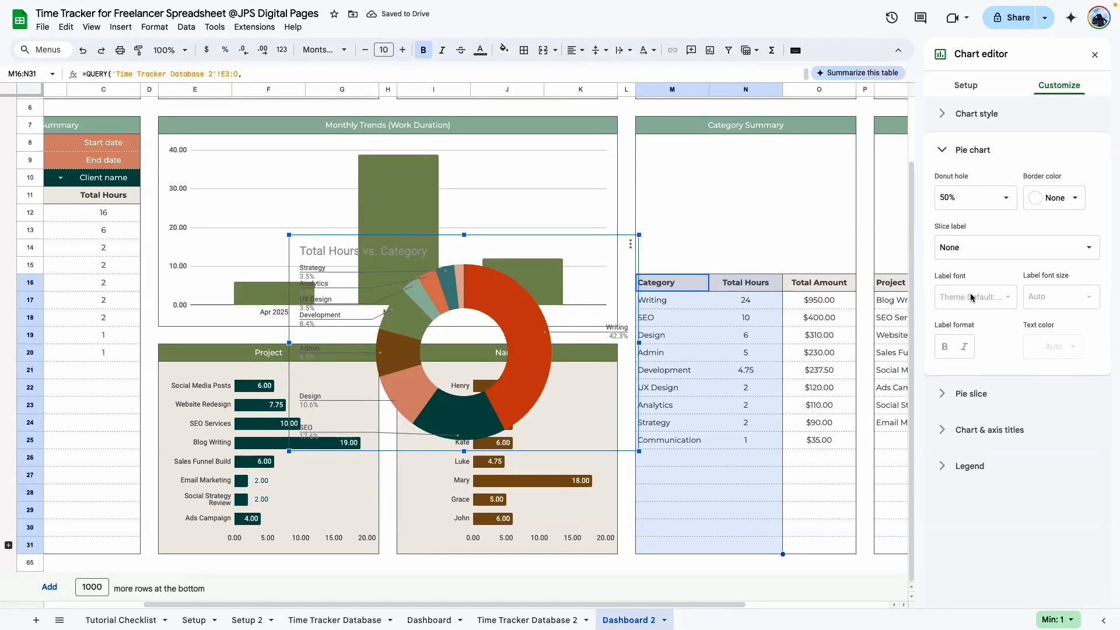
pyautogui.click(947, 197)
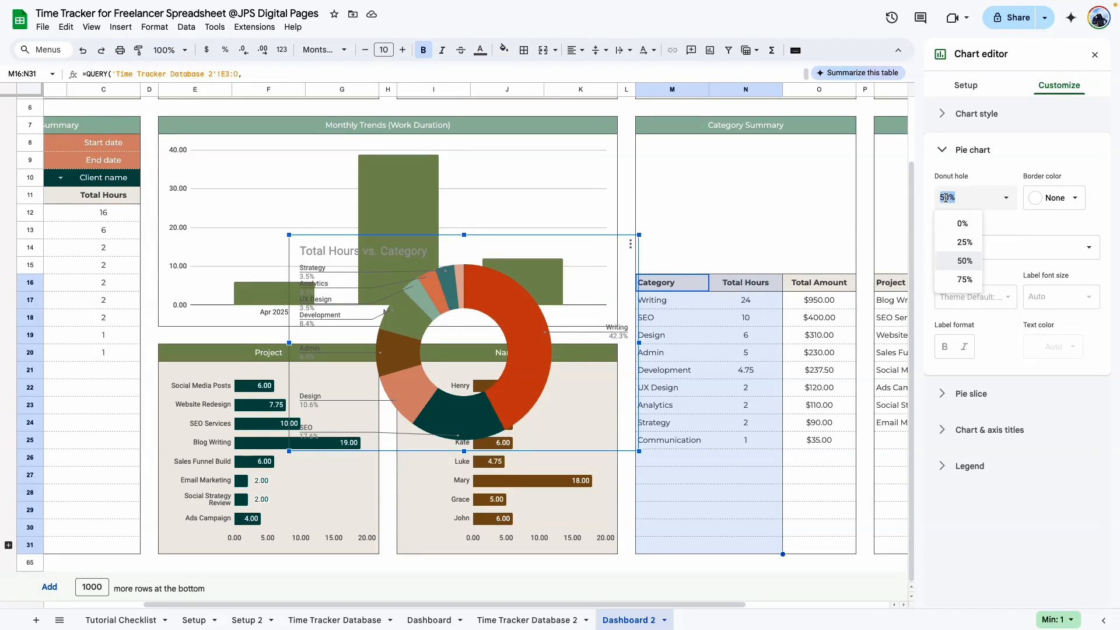
pyautogui.write('80%')
pyautogui.press('Return')
# Fit the category doughnut chart into the blank area between the Category Summary heading and its table
pyautogui.moveTo(711, 173); pyautogui.dragTo(706, 169)
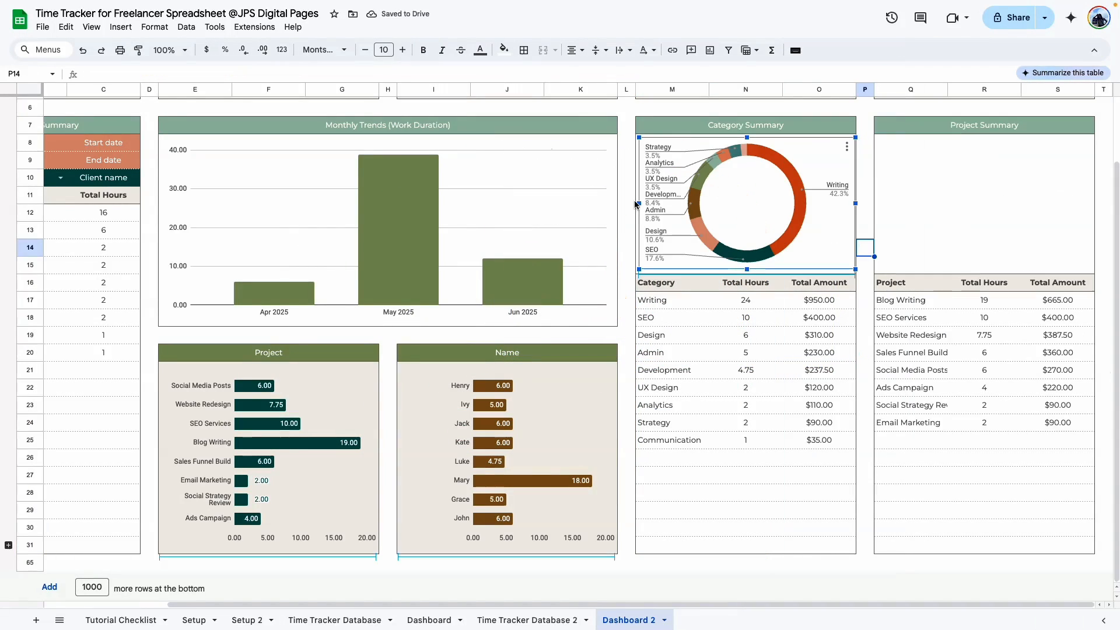
pyautogui.moveTo(636, 204); pyautogui.dragTo(639, 204)
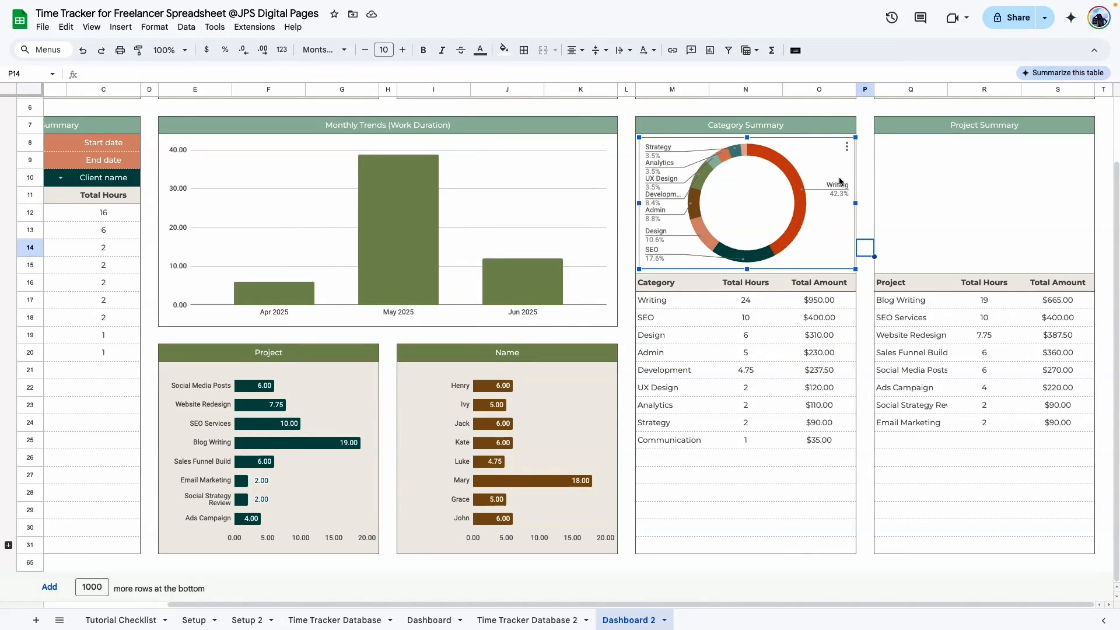
pyautogui.moveTo(855, 203); pyautogui.dragTo(854, 203)
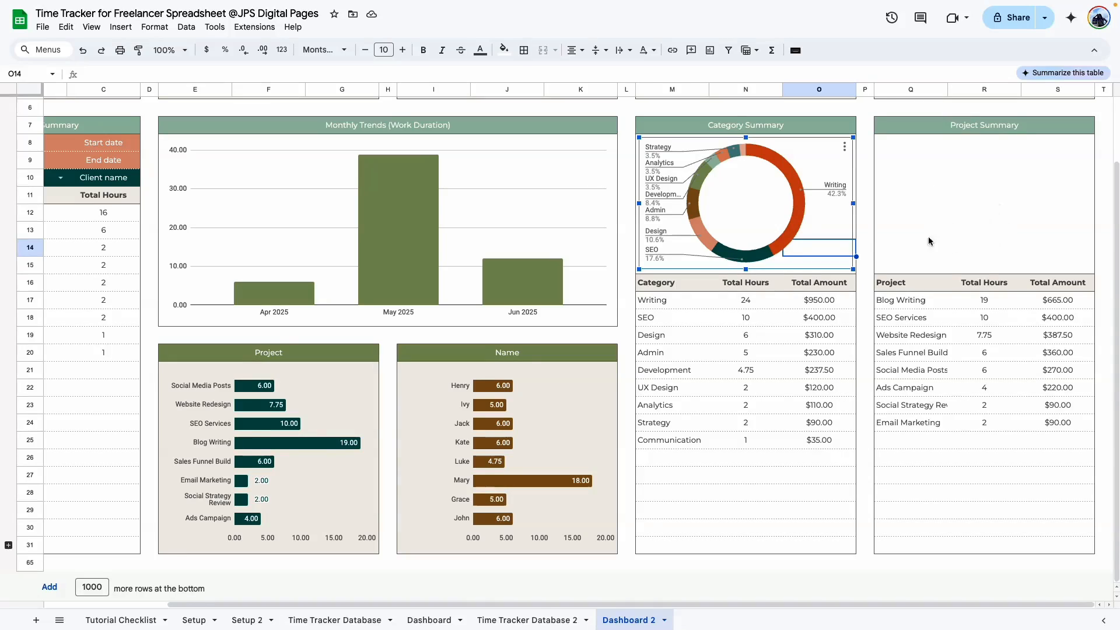
# Copy the category doughnut chart and paste it at Q8 under the Project Summary heading
pyautogui.click(984, 370)
pyautogui.click(844, 147)
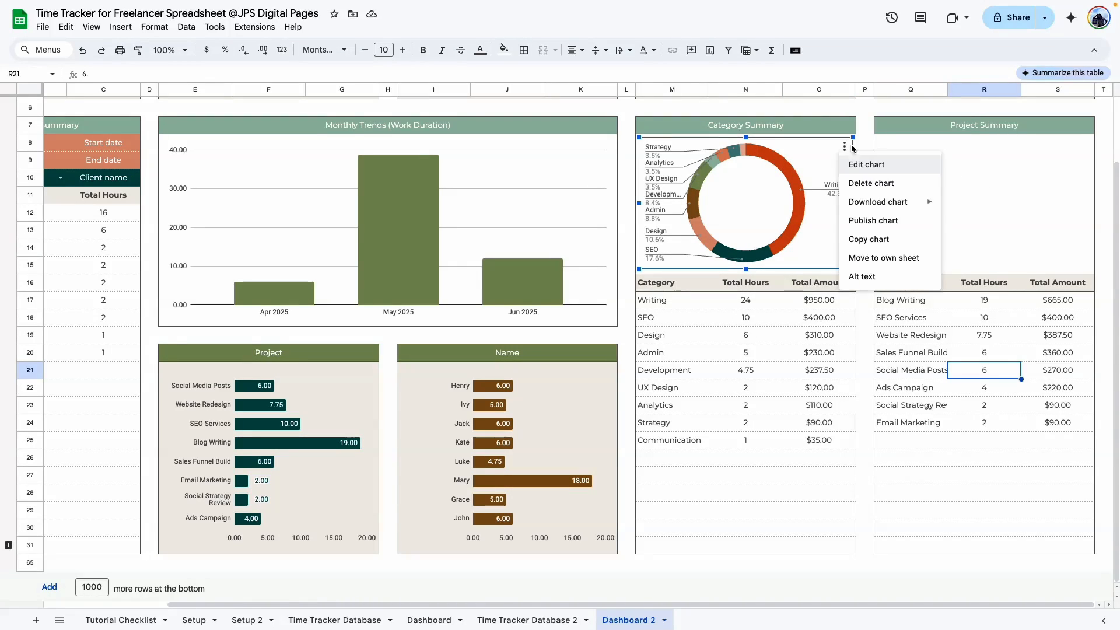
pyautogui.click(869, 239)
pyautogui.click(964, 151)
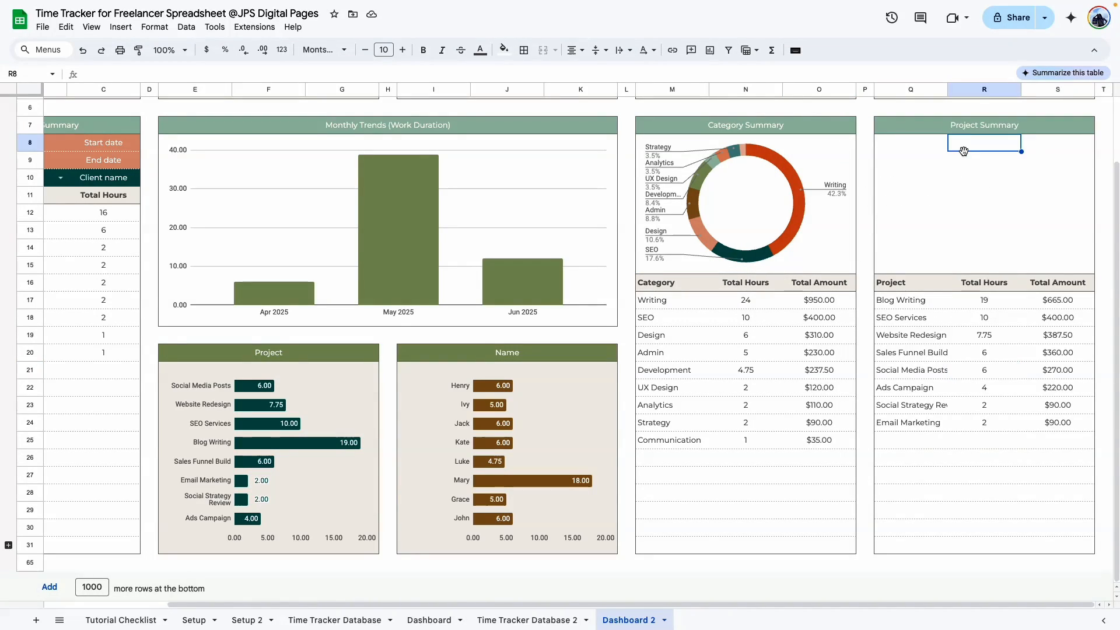
pyautogui.click(916, 147)
pyautogui.hotkey('ctrl', 'v')
# Change the data range of the pasted Project Summary chart to Q16:R31
pyautogui.click(1084, 146)
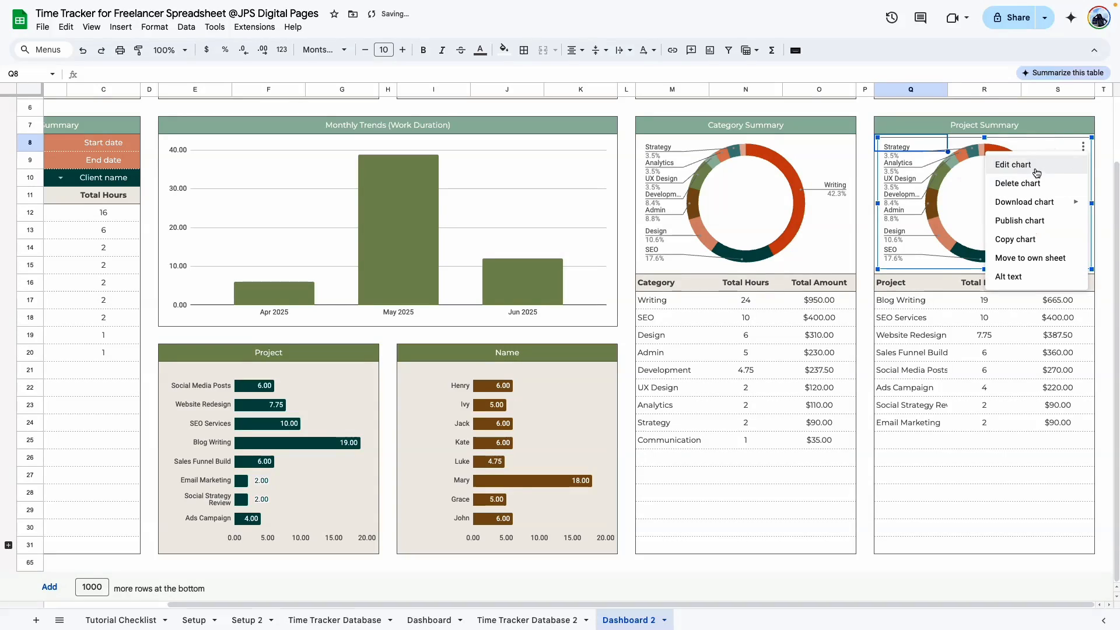
pyautogui.click(1037, 173)
pyautogui.click(1021, 178)
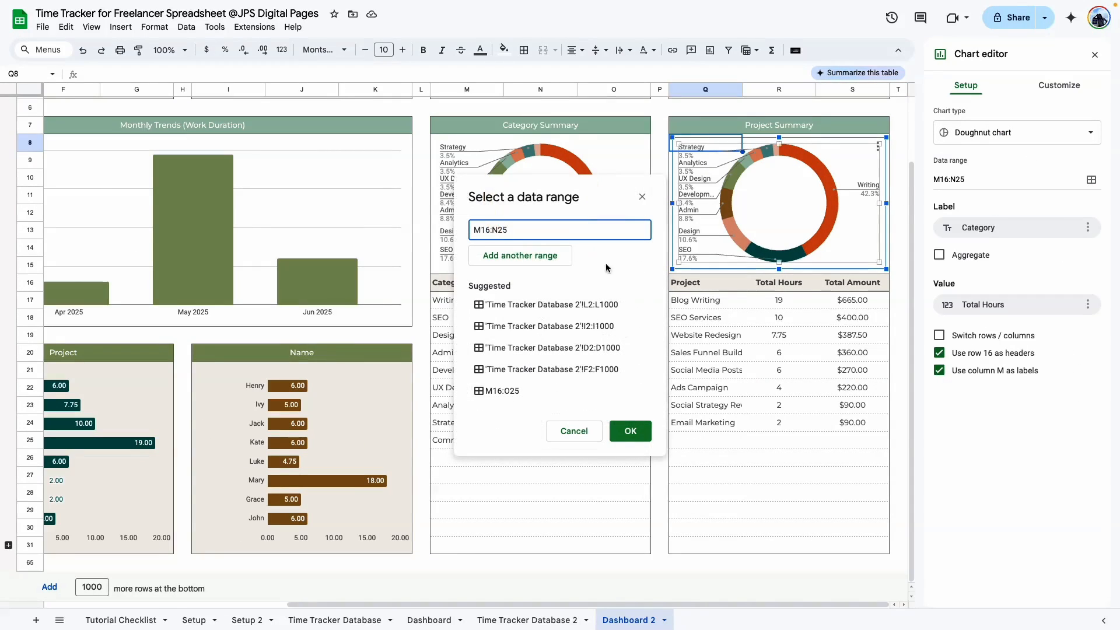
pyautogui.moveTo(694, 285); pyautogui.dragTo(787, 546)
pyautogui.click(630, 430)
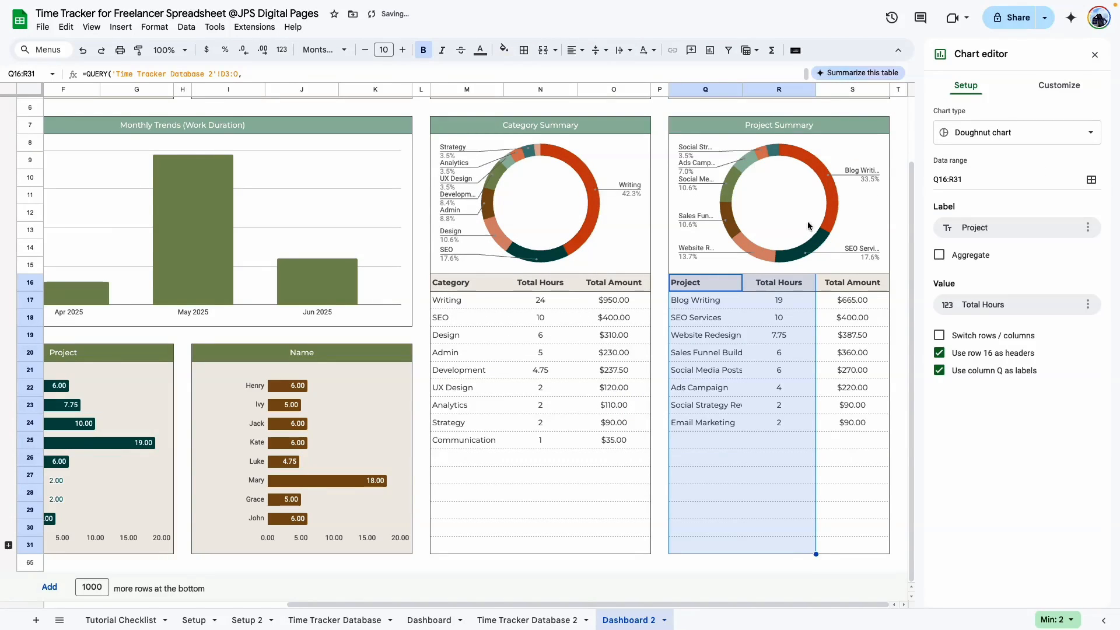
# Close the chart editor and expand the collapsed group of rows 32 to 64 on Dashboard 2
pyautogui.click(1096, 54)
pyautogui.click(917, 496)
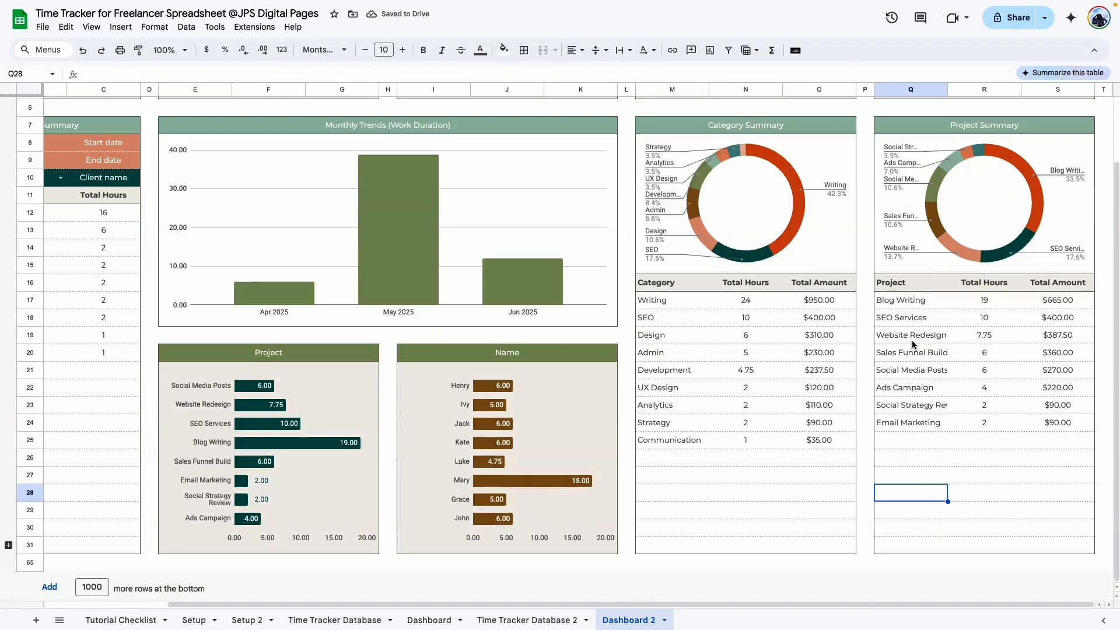
pyautogui.click(899, 544)
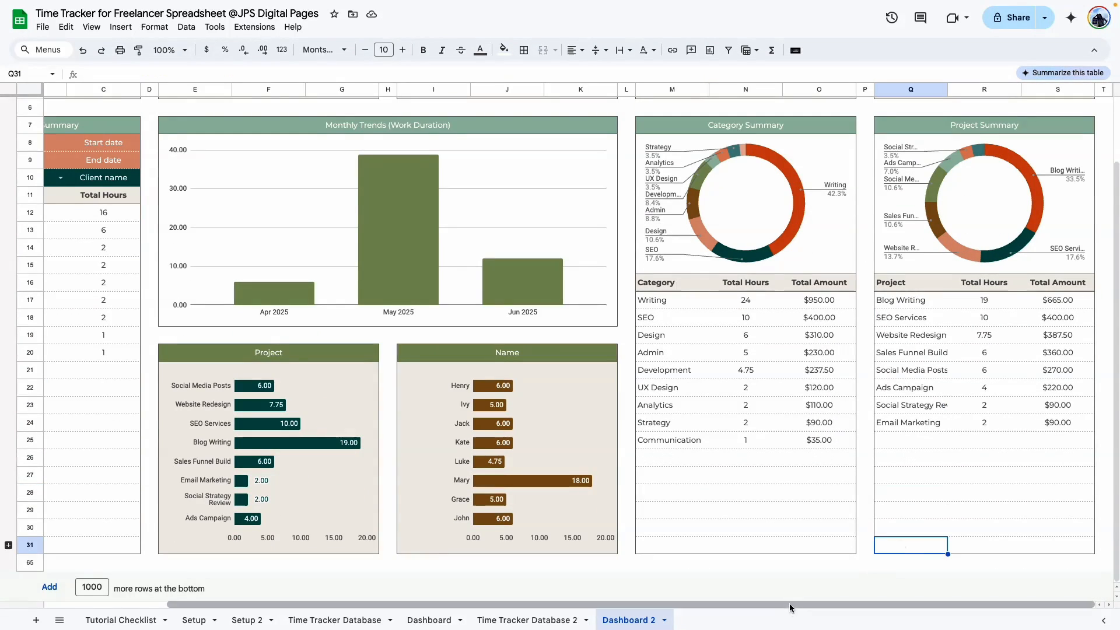
pyautogui.moveTo(791, 606); pyautogui.dragTo(656, 606)
pyautogui.click(8, 546)
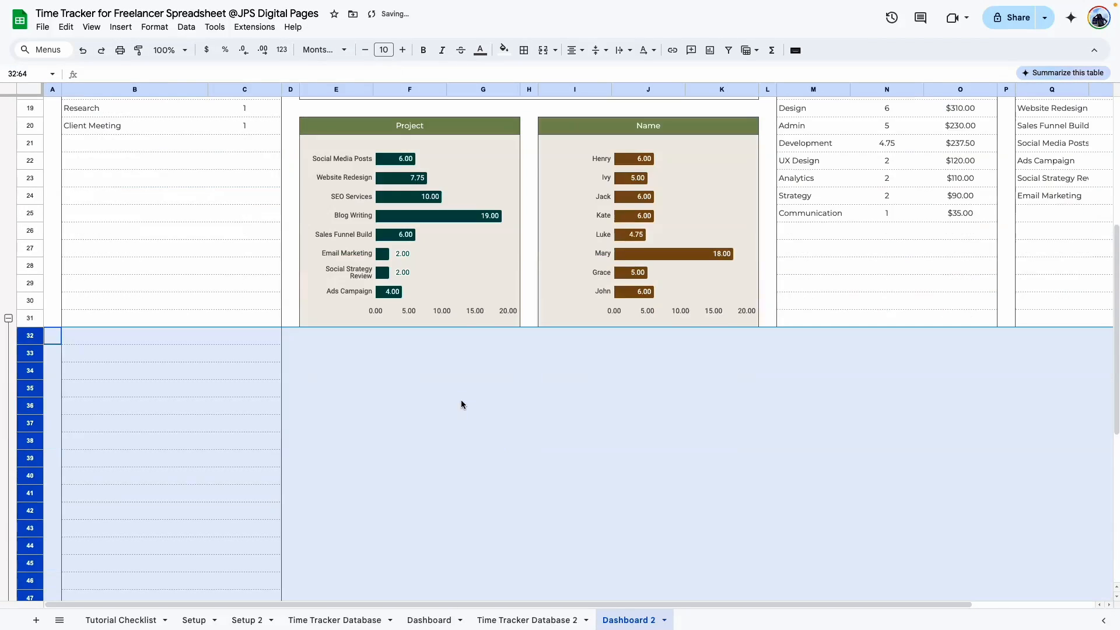
pyautogui.click(467, 421)
# Review the whole Dashboard 2 layout, from the hours cards, charts and summaries down to the expanded rows of the task table
pyautogui.scroll(-6, 432, 251)
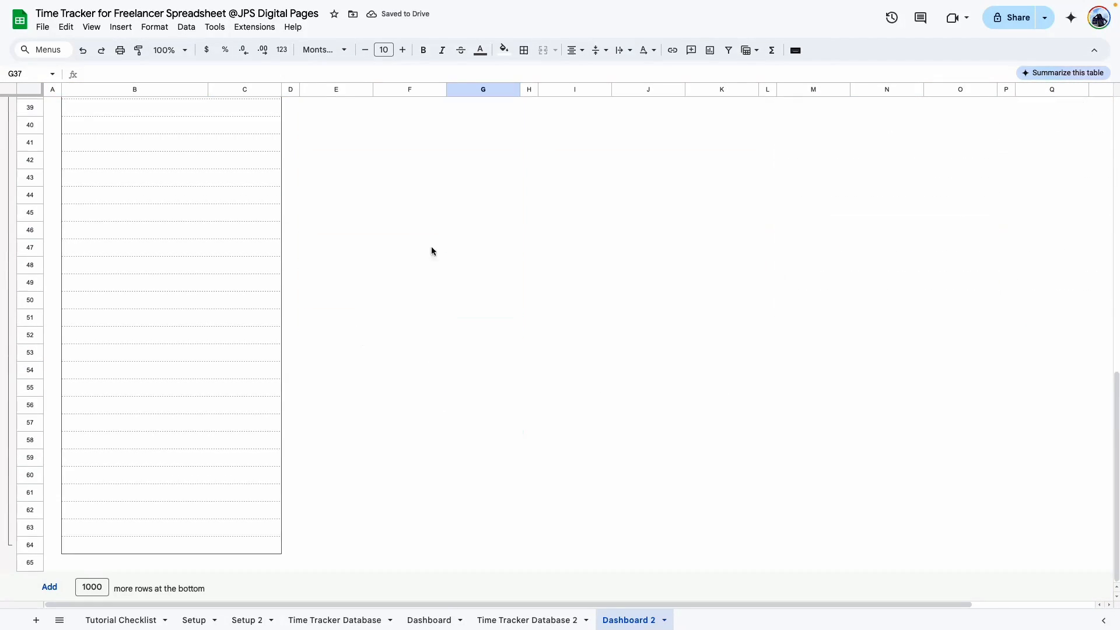
pyautogui.scroll(10, 578, 269)
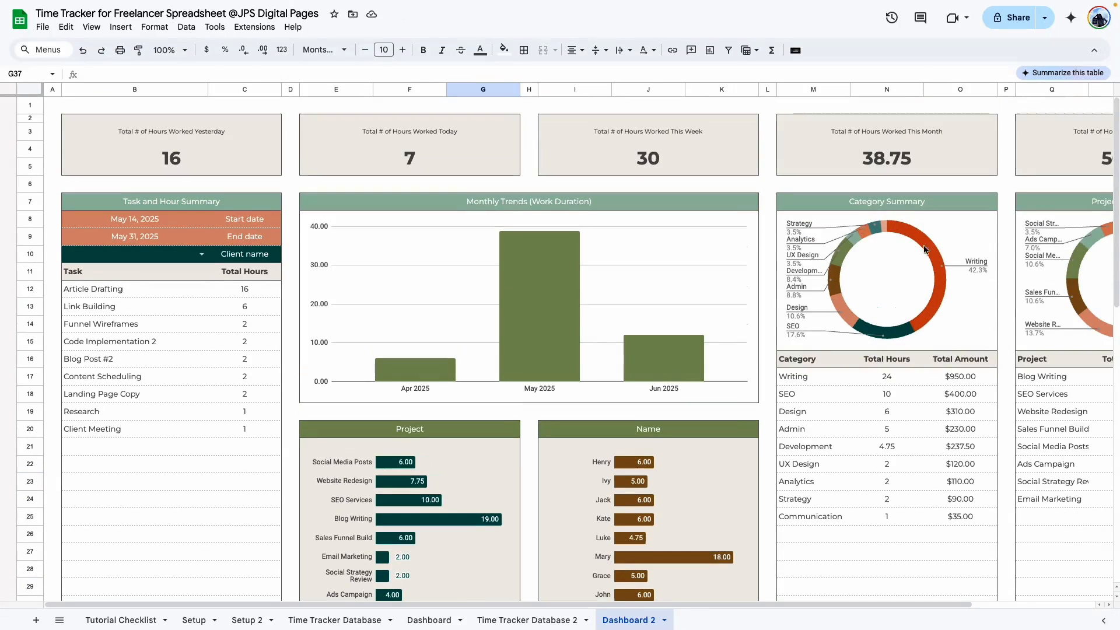
pyautogui.moveTo(887, 605); pyautogui.dragTo(1013, 605)
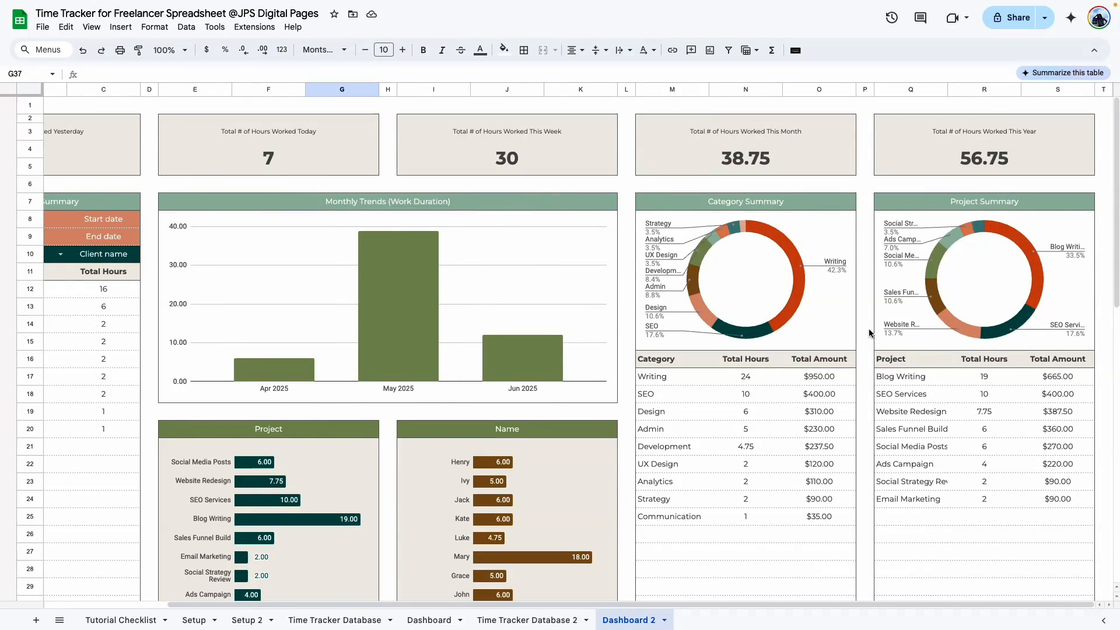
pyautogui.scroll(-6, 733, 257)
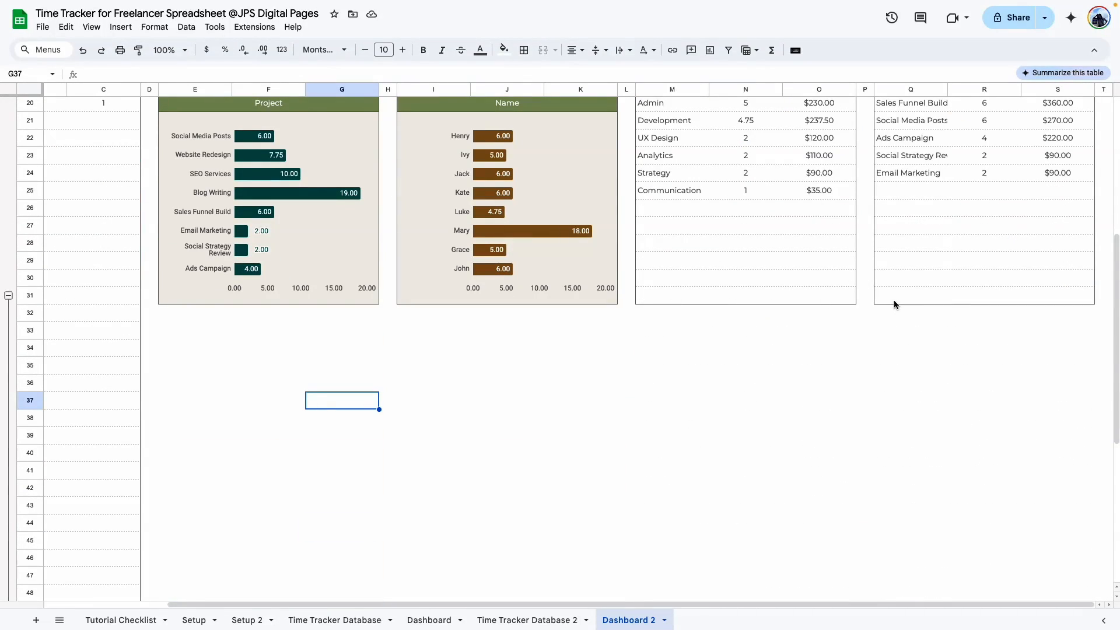
pyautogui.scroll(-1, 893, 301)
pyautogui.scroll(-5, 894, 303)
pyautogui.moveTo(759, 605); pyautogui.dragTo(510, 607)
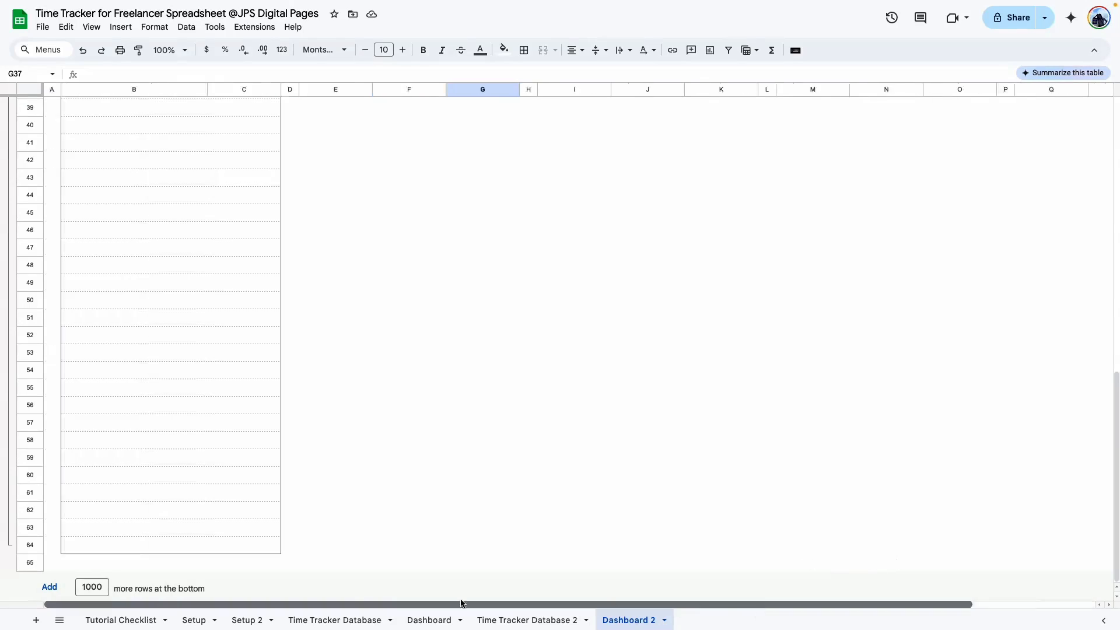
pyautogui.scroll(3, 396, 496)
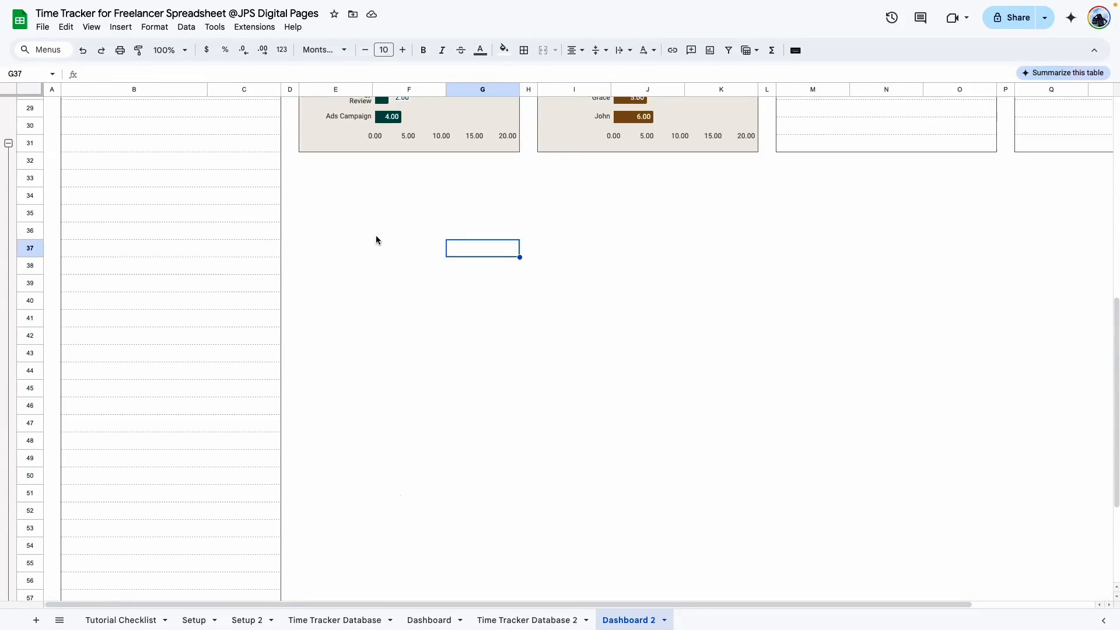
pyautogui.scroll(7, 488, 315)
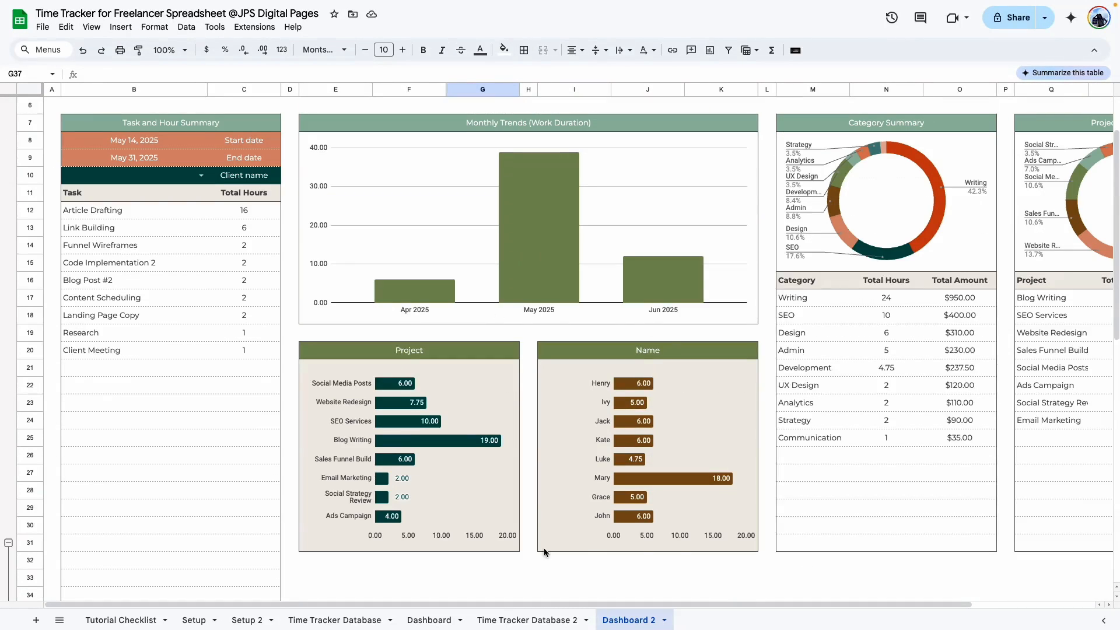
# Mark Add dashboard formulas, Add dashboard graphs and Patreon Template for Members as done in the Tutorial Checklist sheet
pyautogui.click(120, 620)
pyautogui.click(302, 547)
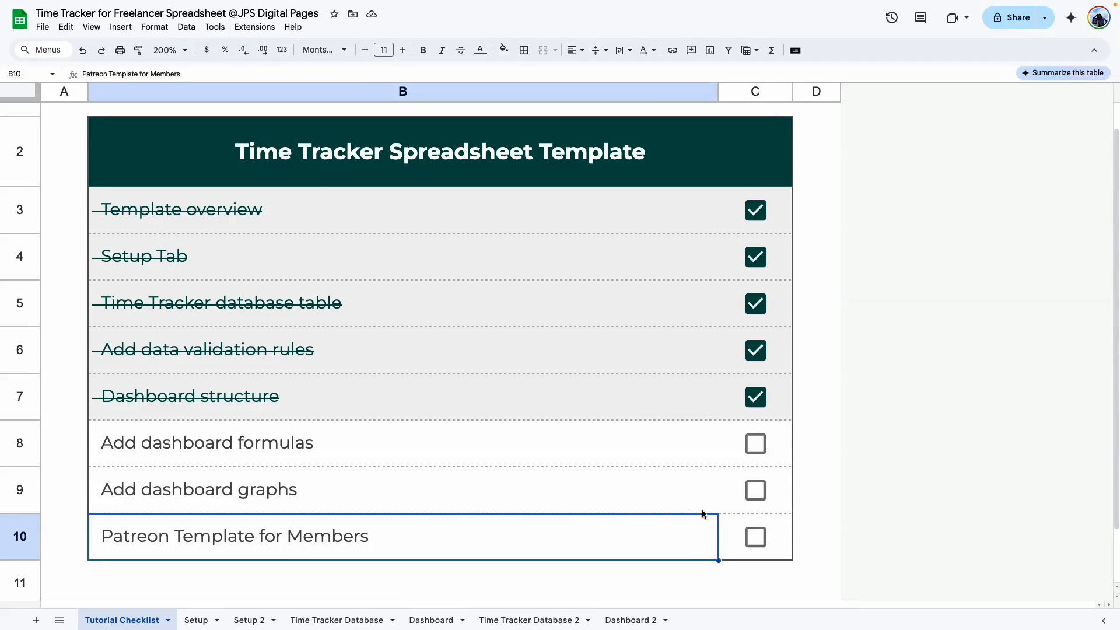
pyautogui.click(752, 542)
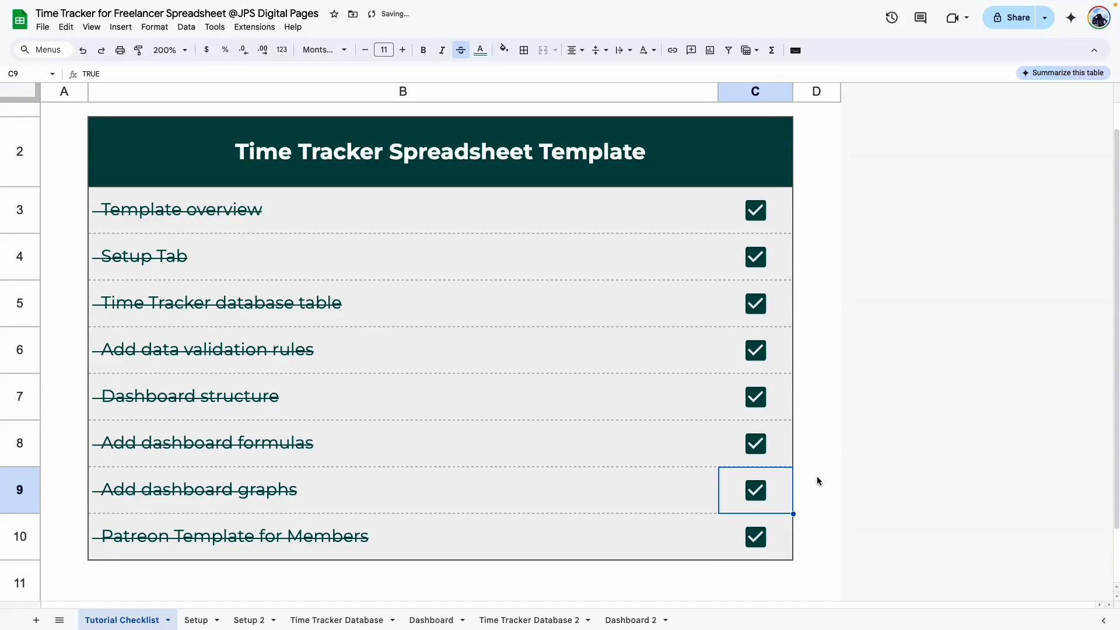
pyautogui.click(812, 481)
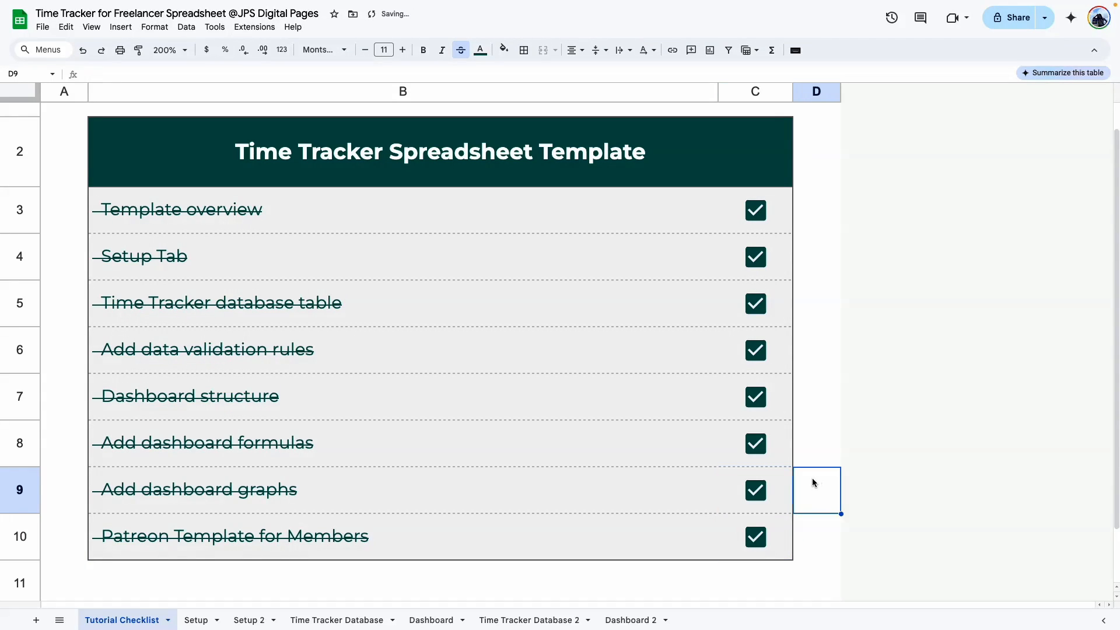